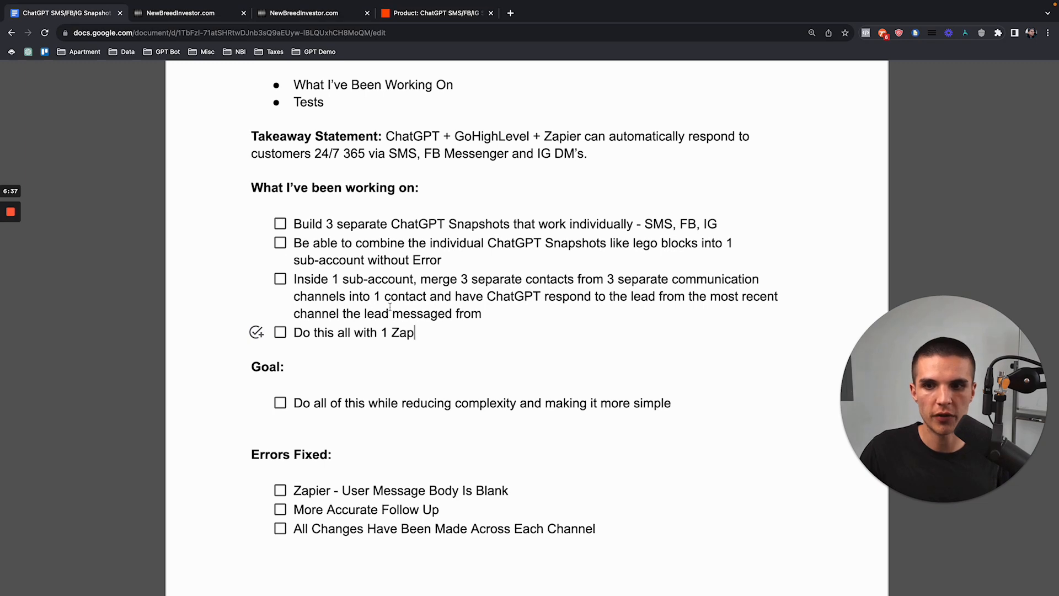
Step: Review the Errors Fixed notes and the working-on checklist items (SMS, FB, IG) in the setup notes
{"action": "scroll", "coordinate": [398, 372], "scroll_direction": "down", "scroll_amount": 1}
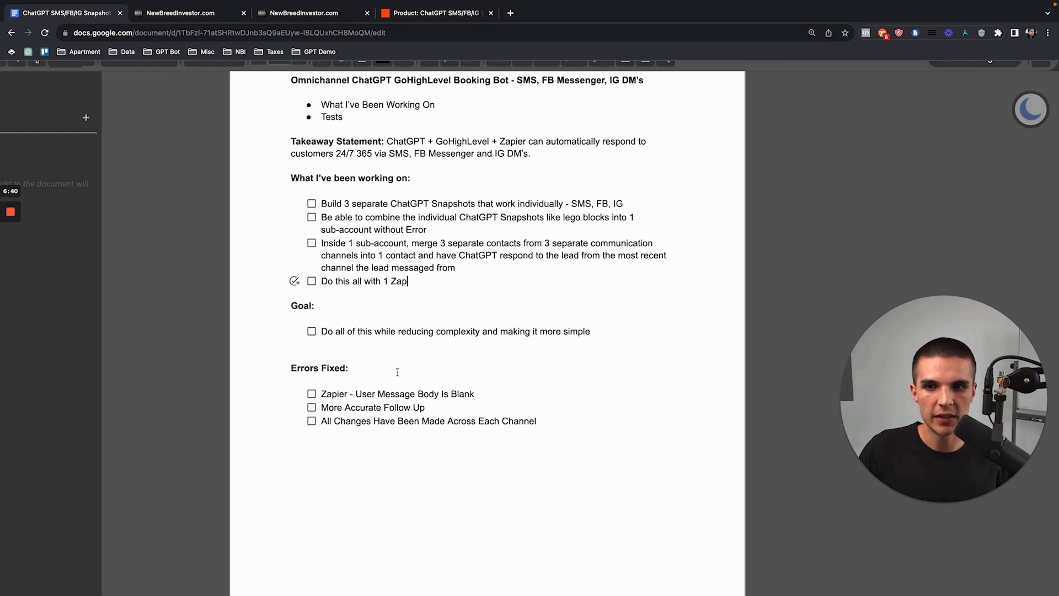
{"action": "scroll", "coordinate": [397, 372], "scroll_direction": "down", "scroll_amount": 5}
{"action": "scroll", "coordinate": [347, 380], "scroll_direction": "down", "scroll_amount": 3}
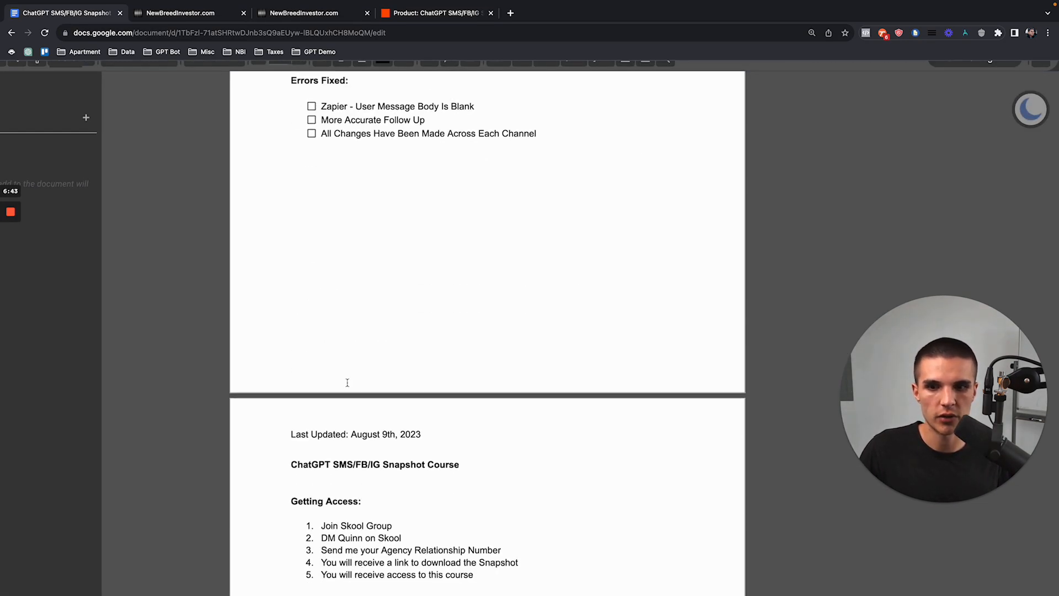
{"action": "scroll", "coordinate": [349, 320], "scroll_direction": "up", "scroll_amount": 8}
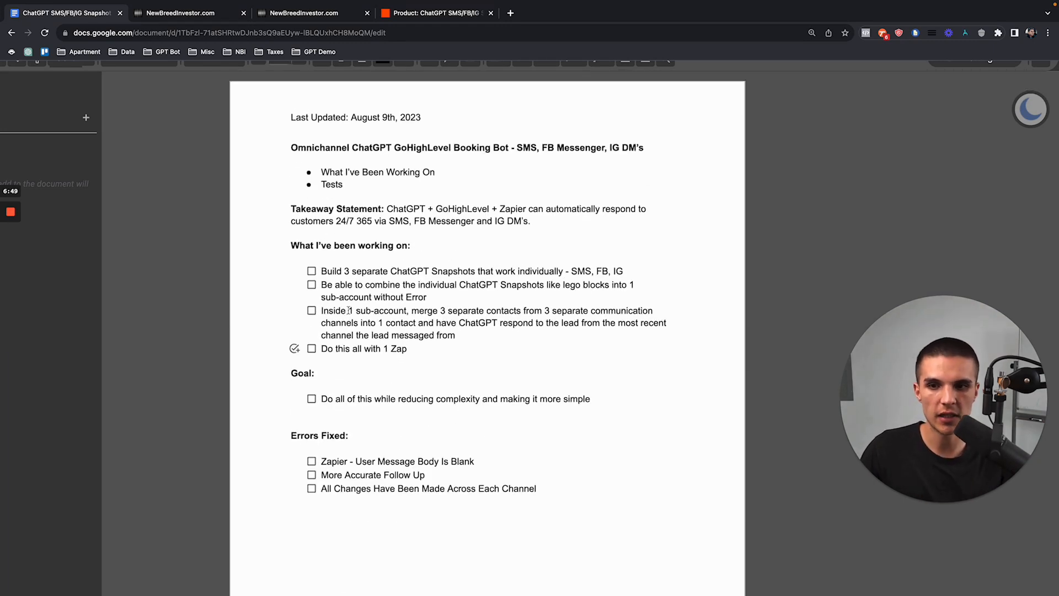
{"action": "left_click_drag", "start_coordinate": [291, 435], "coordinate": [349, 436]}
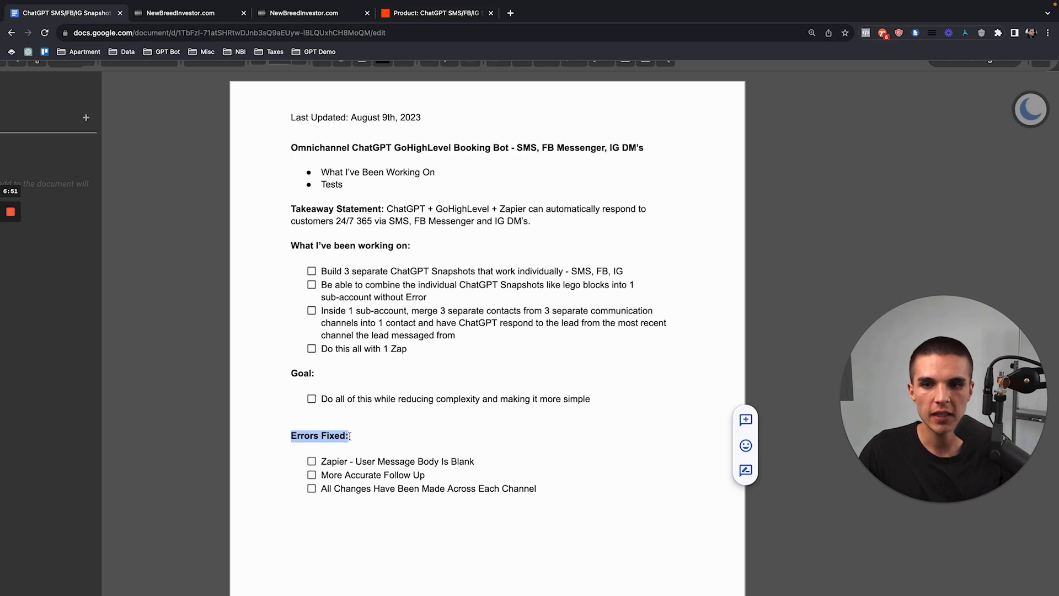
{"action": "left_click_drag", "start_coordinate": [321, 311], "coordinate": [459, 335]}
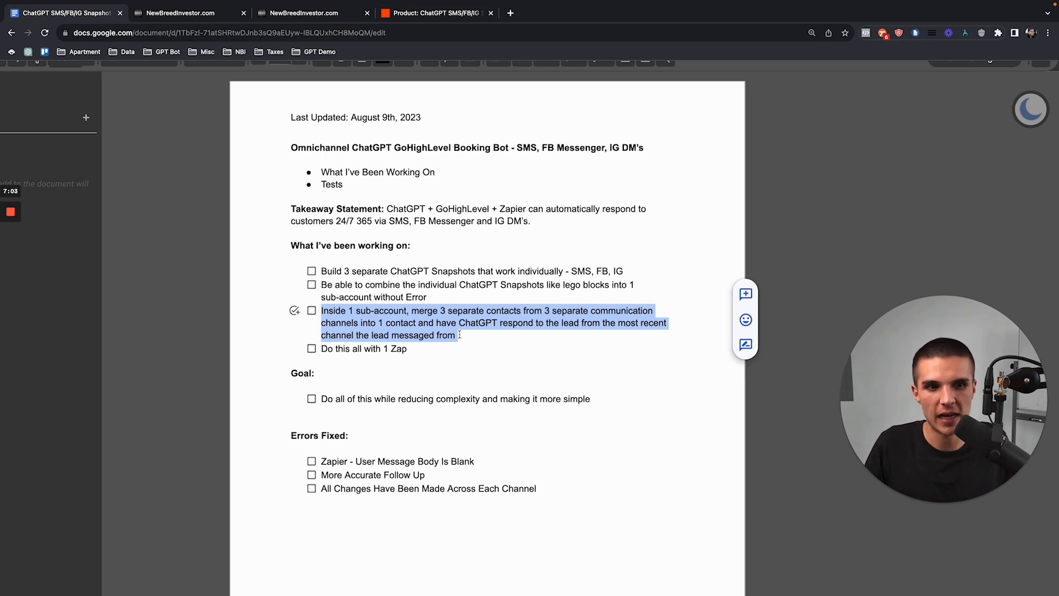
{"action": "left_click", "coordinate": [380, 325]}
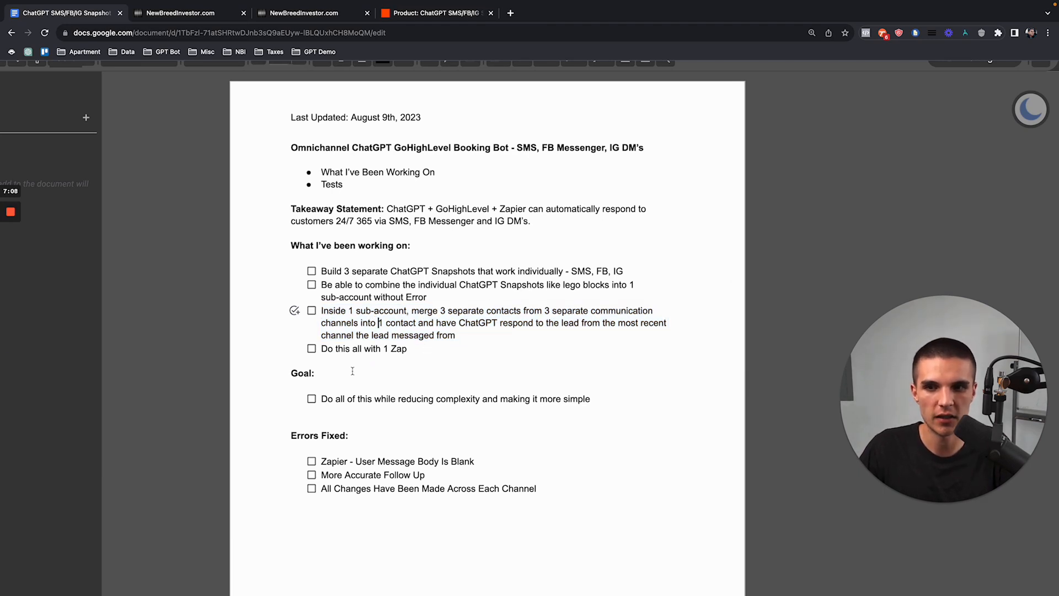
{"action": "scroll", "coordinate": [352, 371], "scroll_direction": "down", "scroll_amount": 1}
{"action": "scroll", "coordinate": [353, 370], "scroll_direction": "down", "scroll_amount": 1}
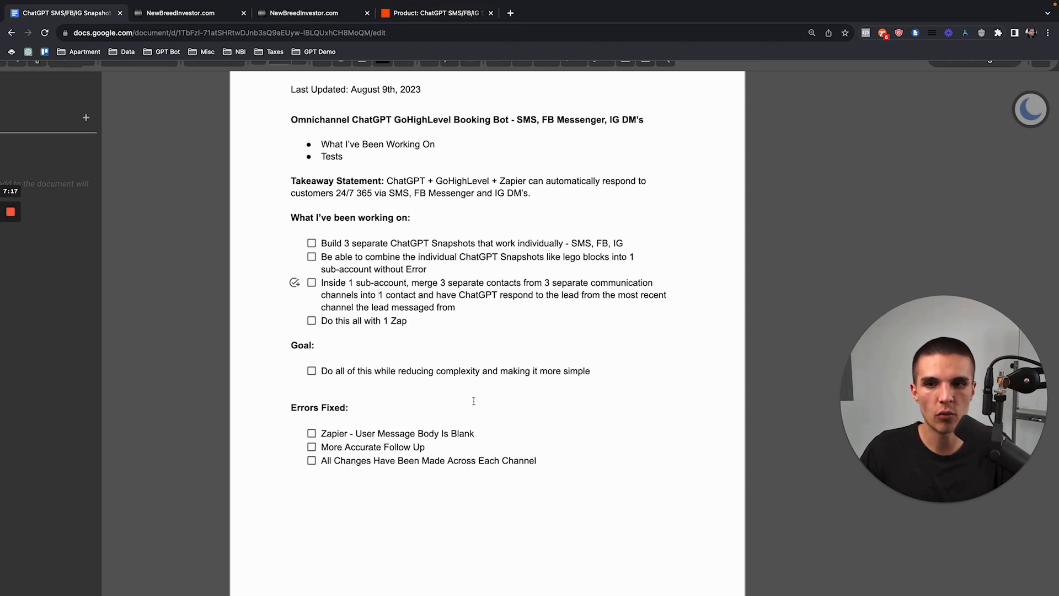
{"action": "left_click_drag", "start_coordinate": [445, 336], "coordinate": [320, 243]}
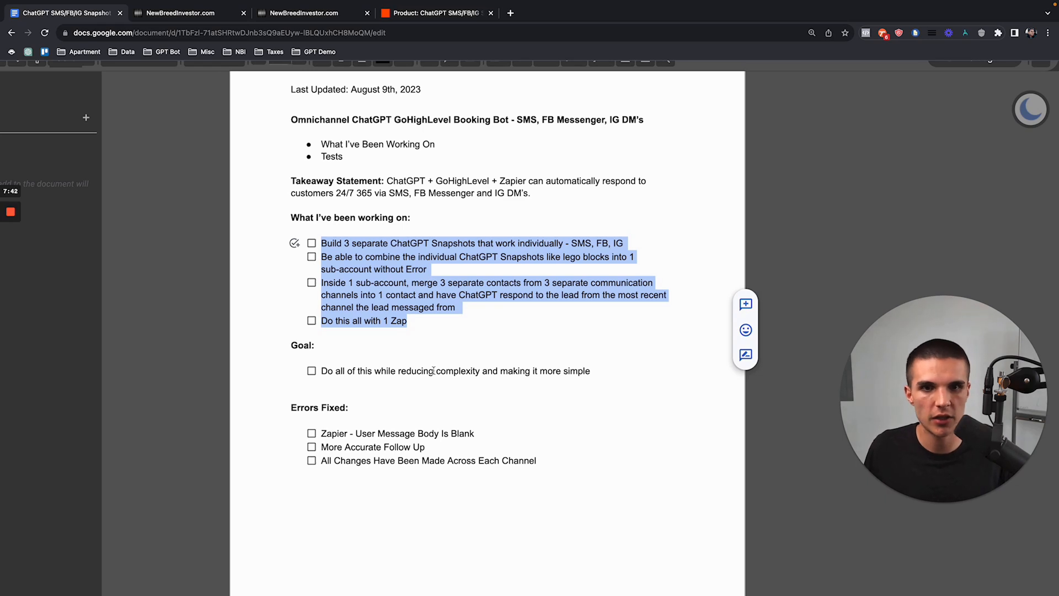
{"action": "left_click", "coordinate": [420, 328]}
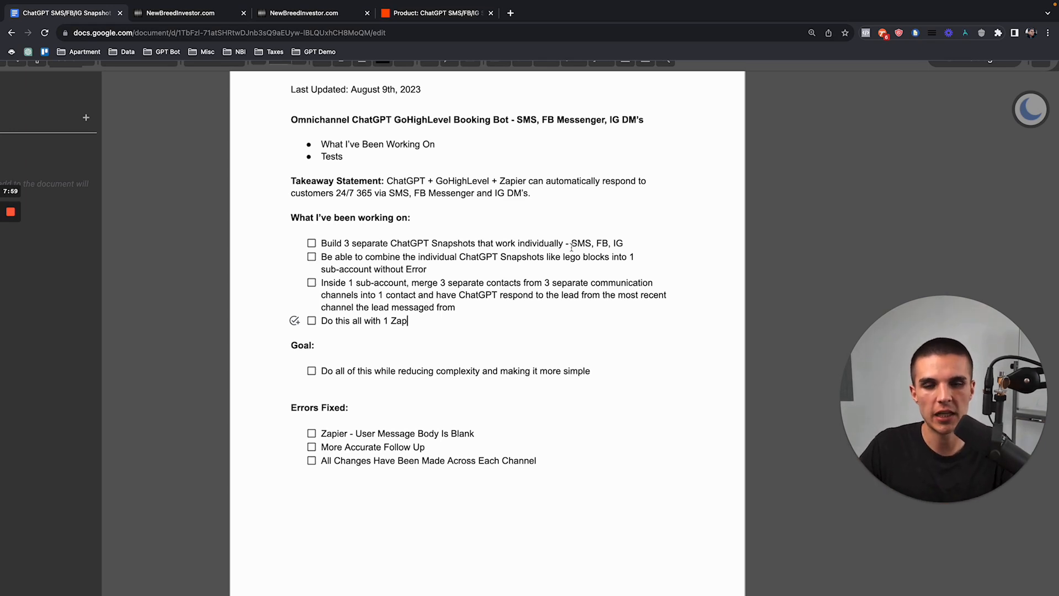
{"action": "left_click_drag", "start_coordinate": [571, 247], "coordinate": [624, 246]}
{"action": "left_click", "coordinate": [478, 296]}
Step: Read the Takeaway Statement and look through the rest of the setup notes
{"action": "scroll", "coordinate": [463, 396], "scroll_direction": "down", "scroll_amount": 1}
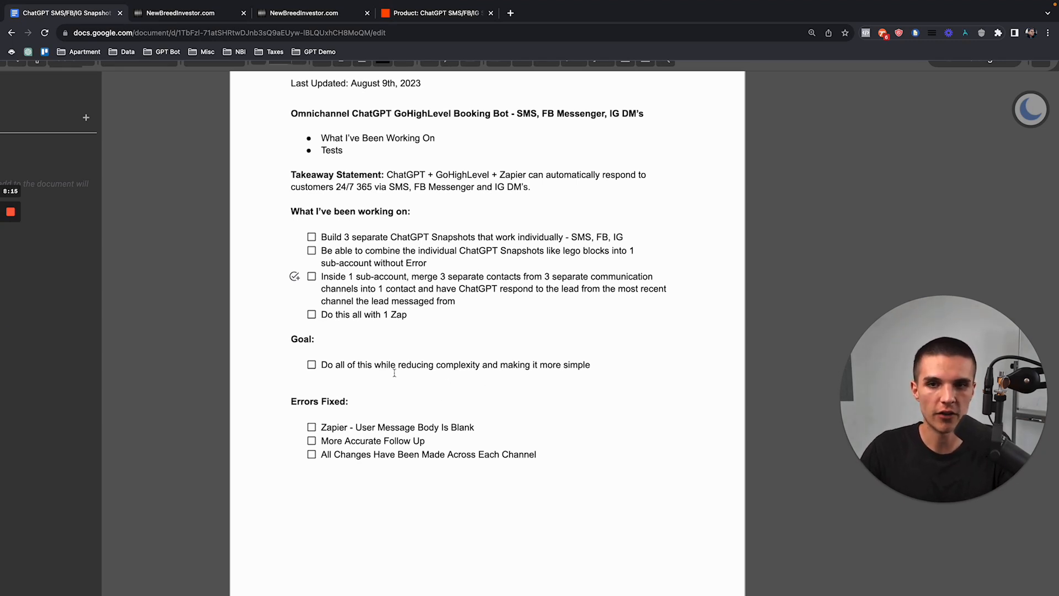
{"action": "scroll", "coordinate": [394, 373], "scroll_direction": "up", "scroll_amount": 1}
{"action": "scroll", "coordinate": [450, 243], "scroll_direction": "up", "scroll_amount": 5}
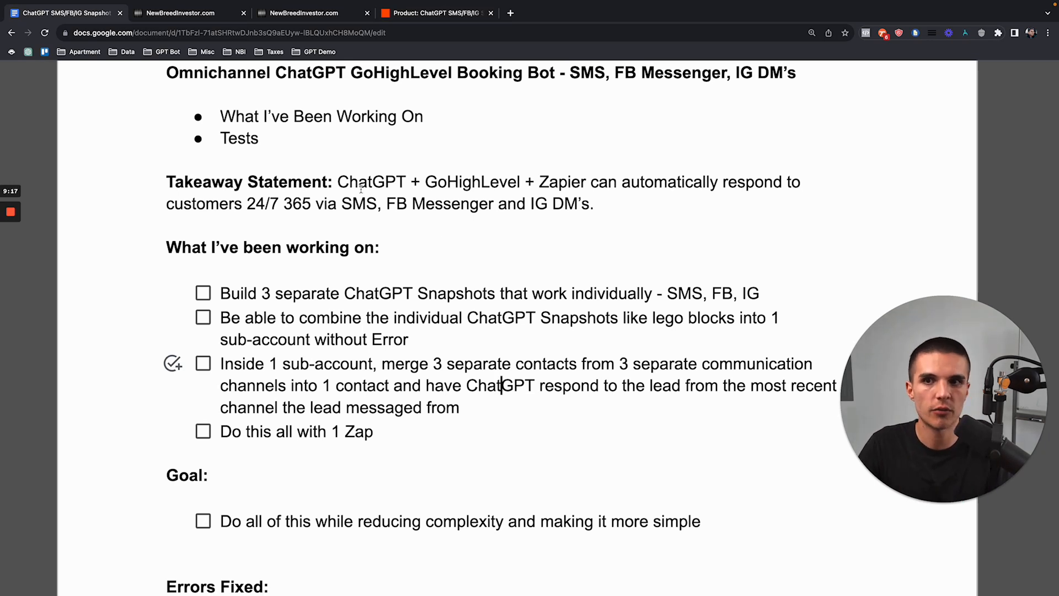
{"action": "left_click_drag", "start_coordinate": [339, 180], "coordinate": [605, 207]}
{"action": "left_click", "coordinate": [605, 207]}
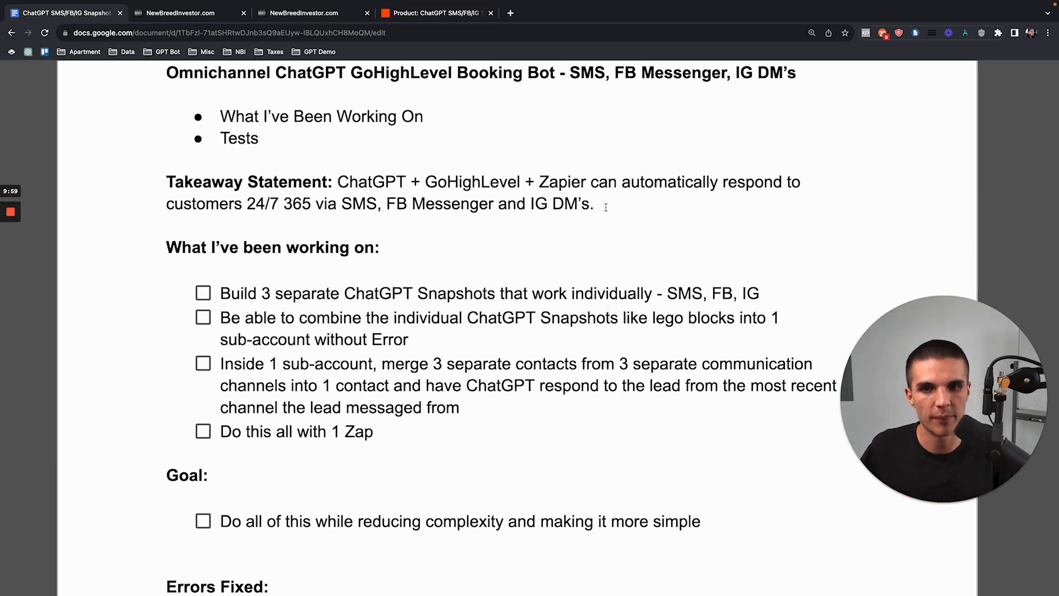
{"action": "scroll", "coordinate": [611, 357], "scroll_direction": "down", "scroll_amount": 3}
{"action": "scroll", "coordinate": [526, 458], "scroll_direction": "down", "scroll_amount": 1}
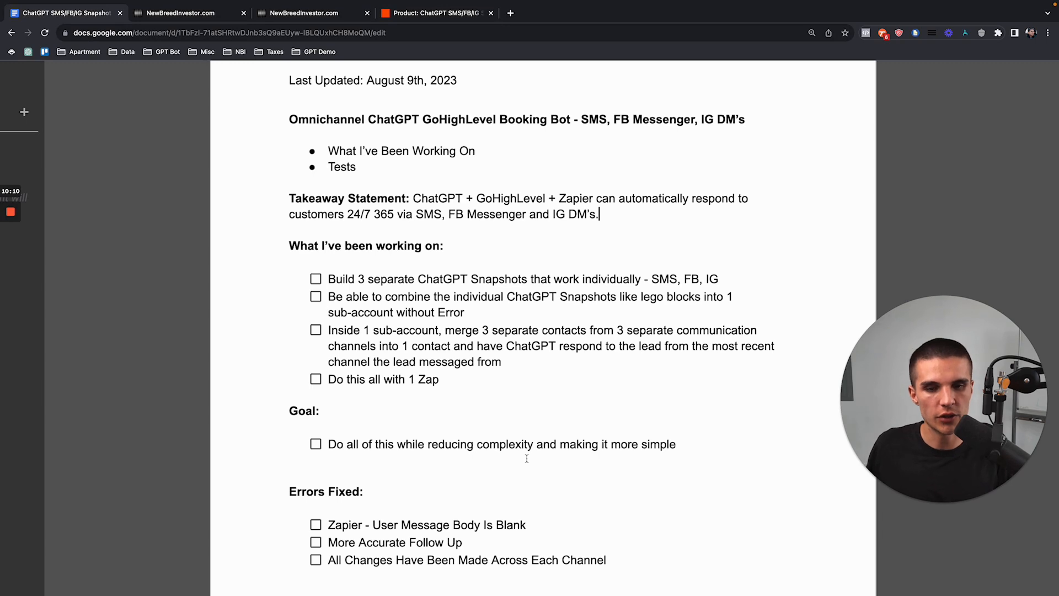
{"action": "scroll", "coordinate": [487, 437], "scroll_direction": "down", "scroll_amount": 5}
{"action": "scroll", "coordinate": [471, 486], "scroll_direction": "down", "scroll_amount": 1}
{"action": "scroll", "coordinate": [471, 487], "scroll_direction": "down", "scroll_amount": 2}
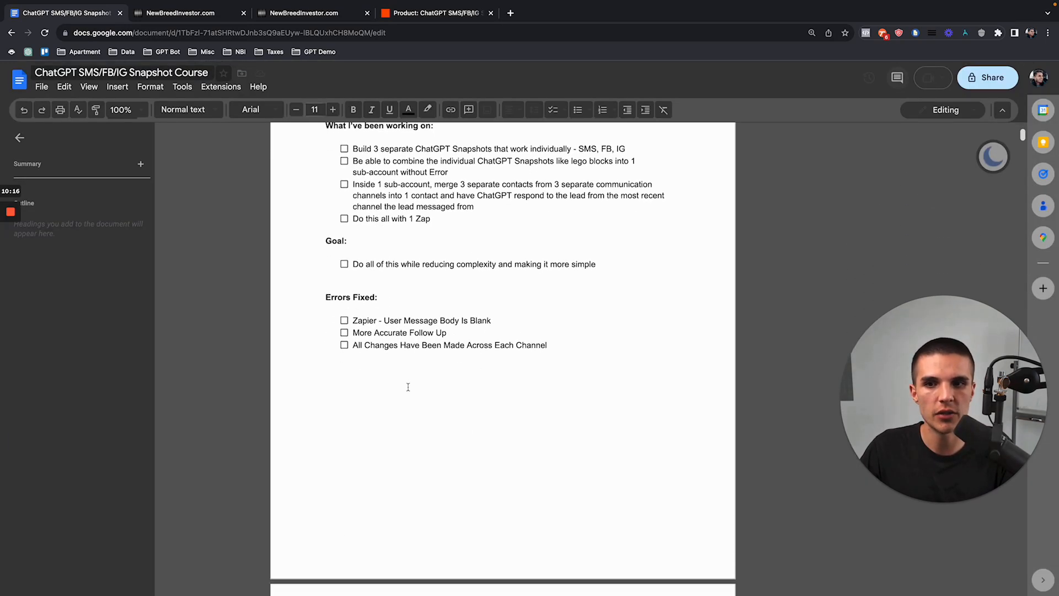
{"action": "scroll", "coordinate": [409, 387], "scroll_direction": "up", "scroll_amount": 5}
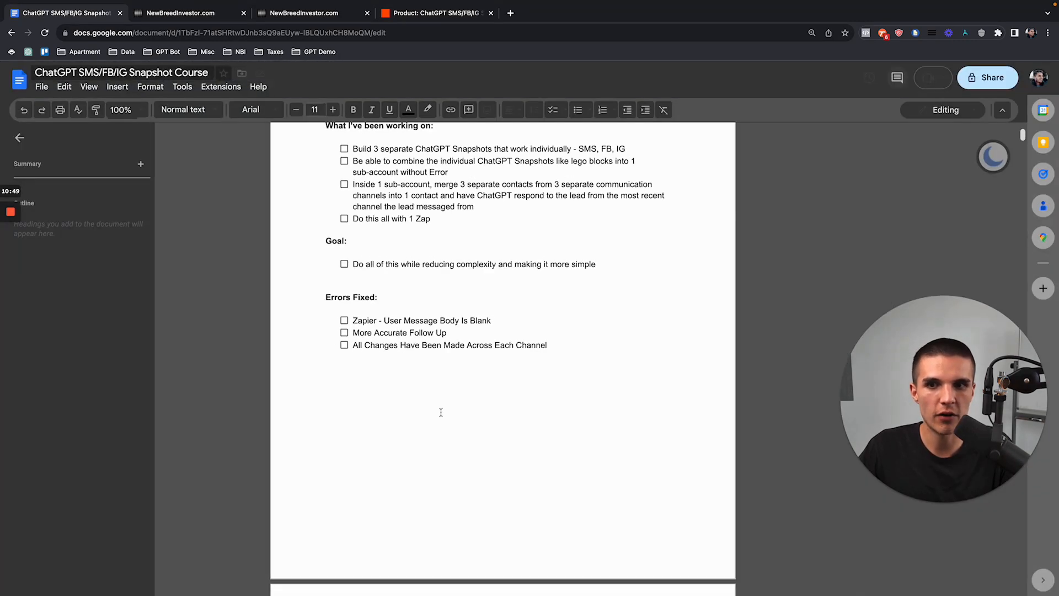
{"action": "scroll", "coordinate": [438, 372], "scroll_direction": "up", "scroll_amount": 3}
{"action": "scroll", "coordinate": [437, 372], "scroll_direction": "down", "scroll_amount": 7}
{"action": "scroll", "coordinate": [437, 372], "scroll_direction": "down", "scroll_amount": 2}
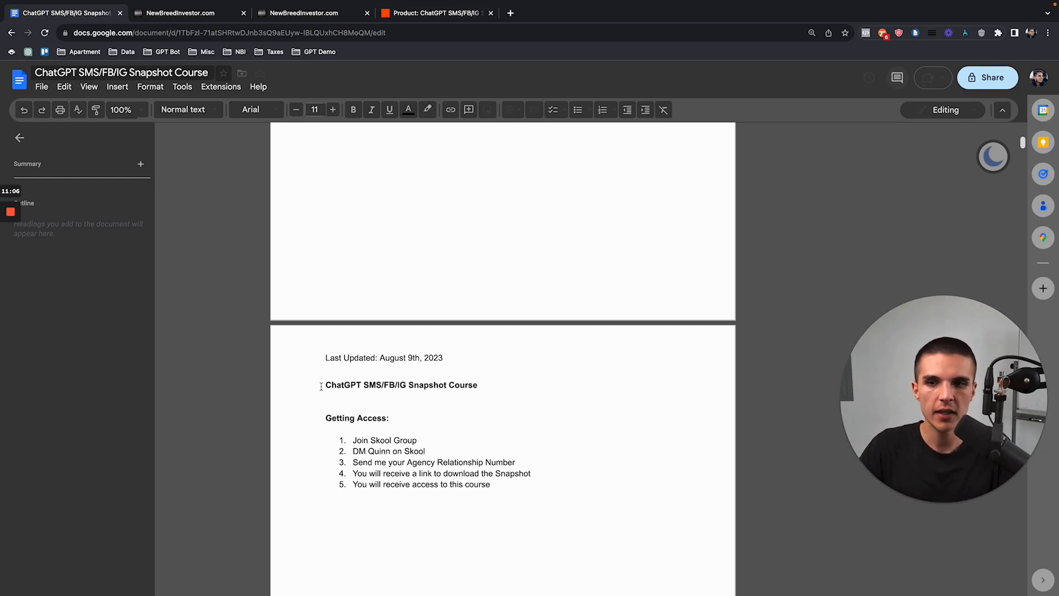
{"action": "scroll", "coordinate": [331, 386], "scroll_direction": "down", "scroll_amount": 3}
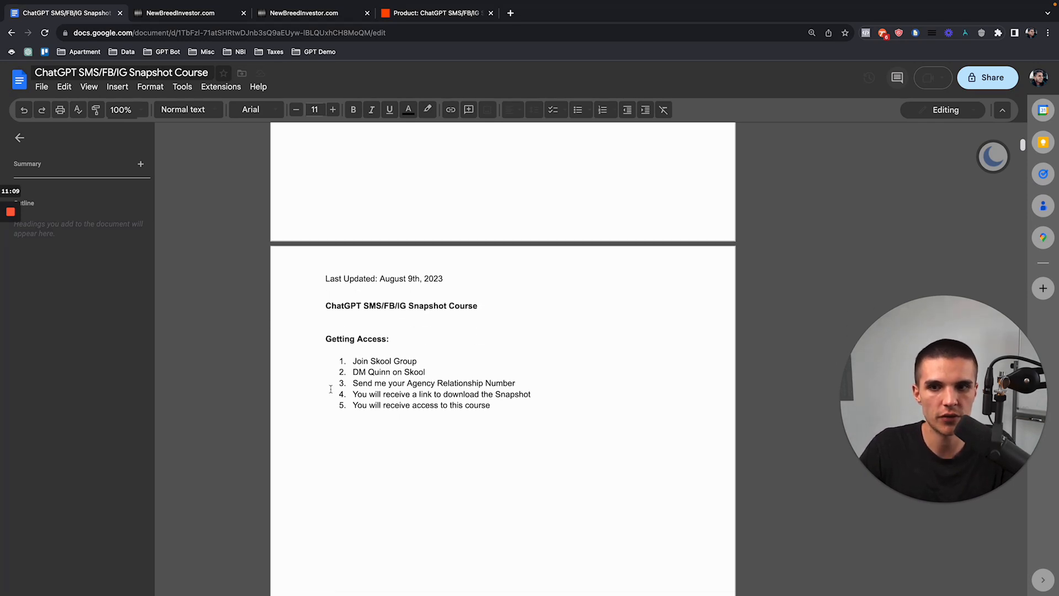
{"action": "scroll", "coordinate": [439, 333], "scroll_direction": "up", "scroll_amount": 5}
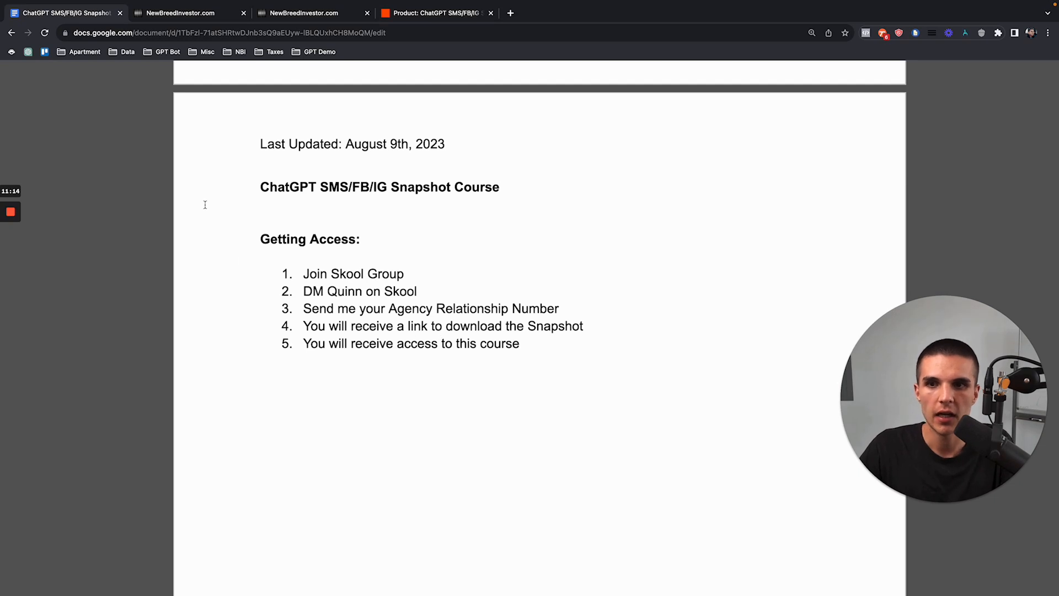
Step: Zoom in on the custom values table under Getting Access, then switch to the GoHighLevel Workflow List
{"action": "double_click", "coordinate": [282, 239]}
{"action": "left_click", "coordinate": [253, 236]}
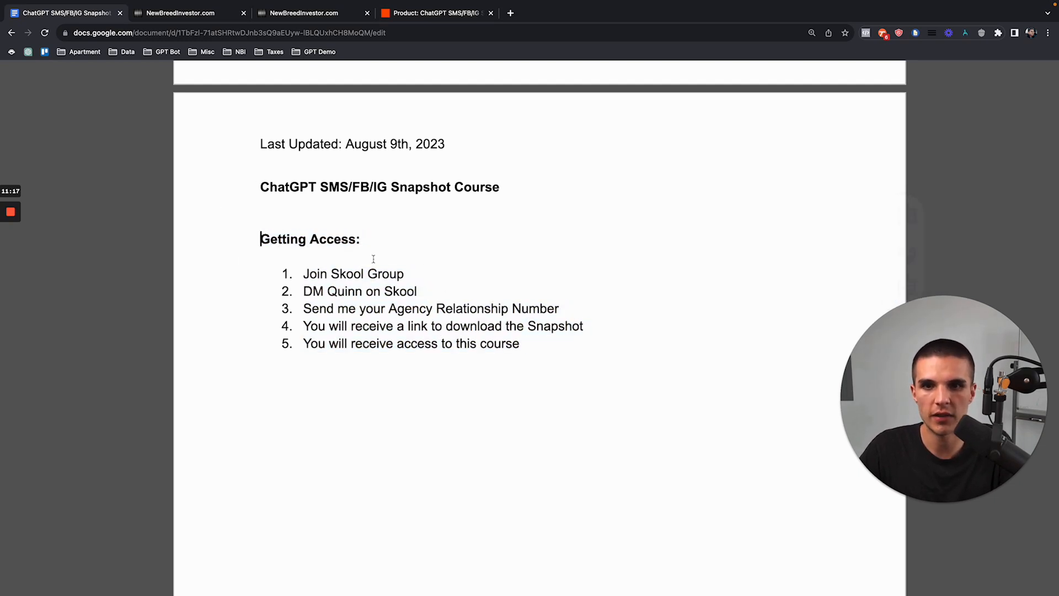
{"action": "scroll", "coordinate": [617, 359], "scroll_direction": "down", "scroll_amount": 5}
{"action": "scroll", "coordinate": [577, 402], "scroll_direction": "down", "scroll_amount": 7}
{"action": "scroll", "coordinate": [578, 401], "scroll_direction": "down", "scroll_amount": 5}
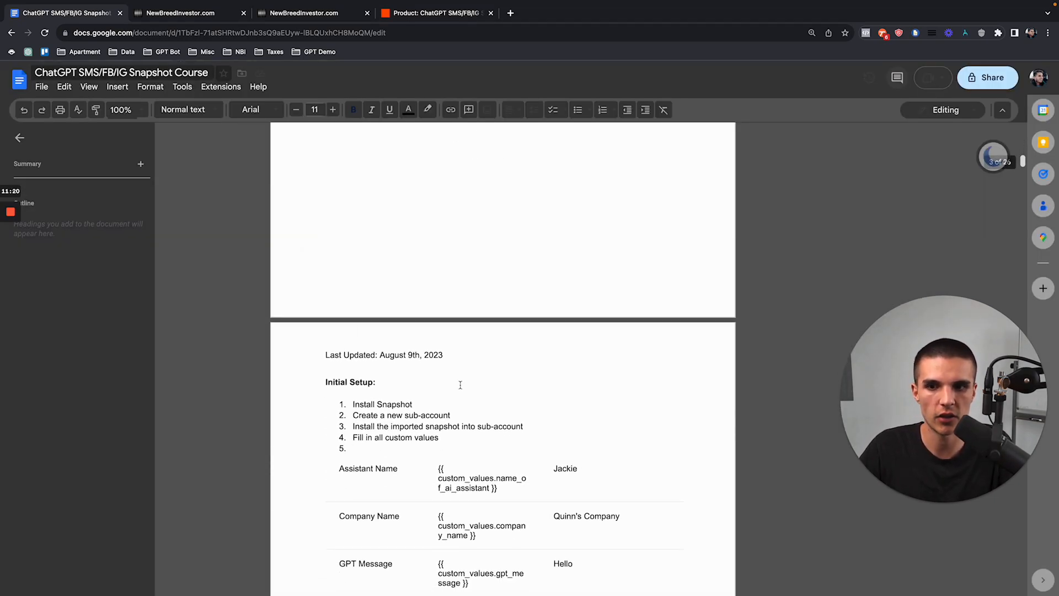
{"action": "key", "text": "ctrl+plus"}
{"action": "key", "text": "ctrl+plus"}
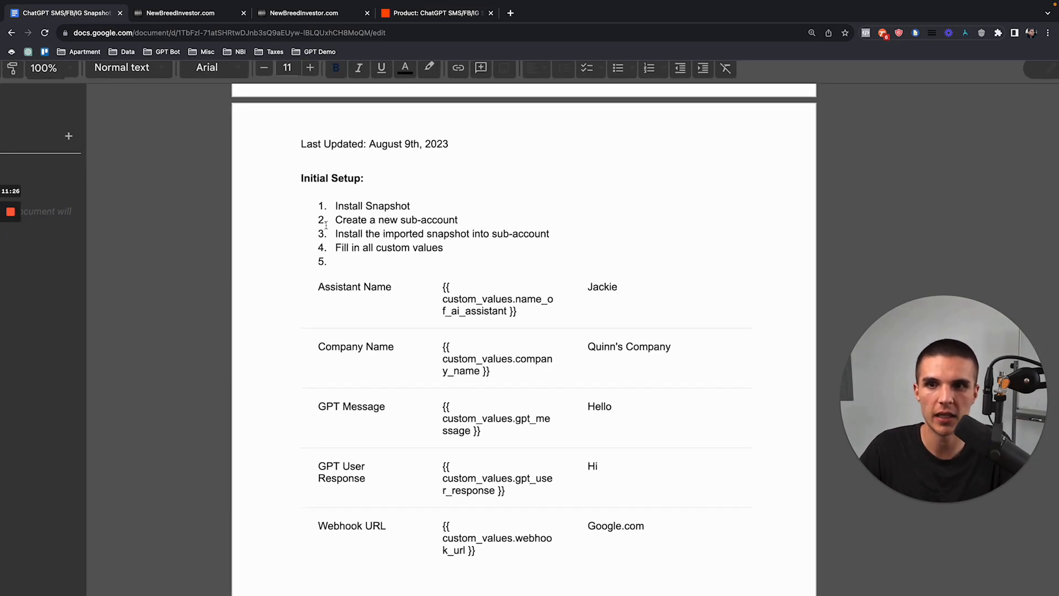
{"action": "left_click", "coordinate": [181, 13]}
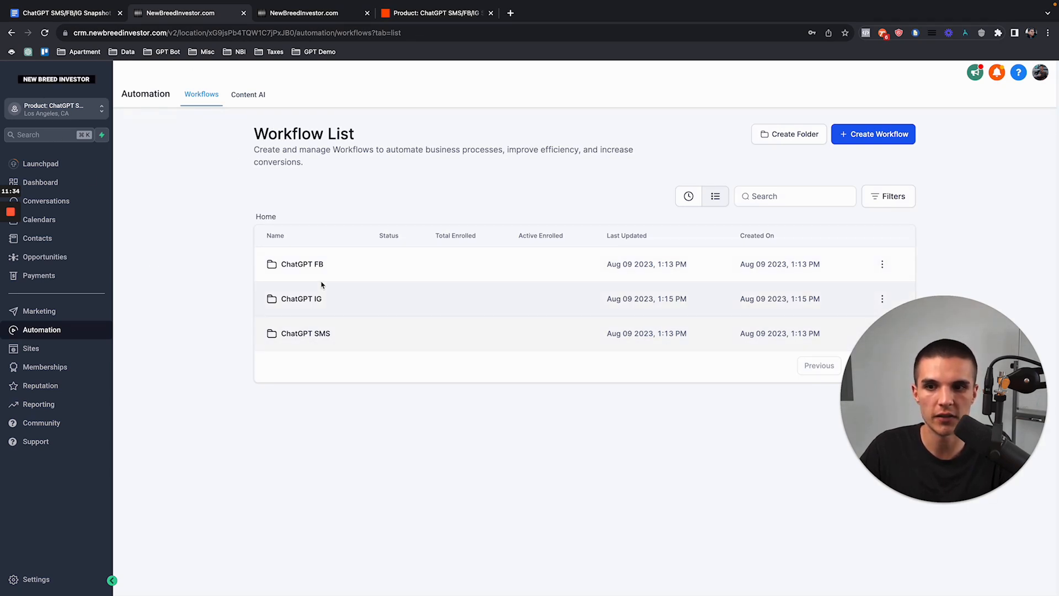
Step: Compare the CRM contacts and workflow lists against the Install Snapshot step in the setup doc
{"action": "left_click", "coordinate": [295, 13]}
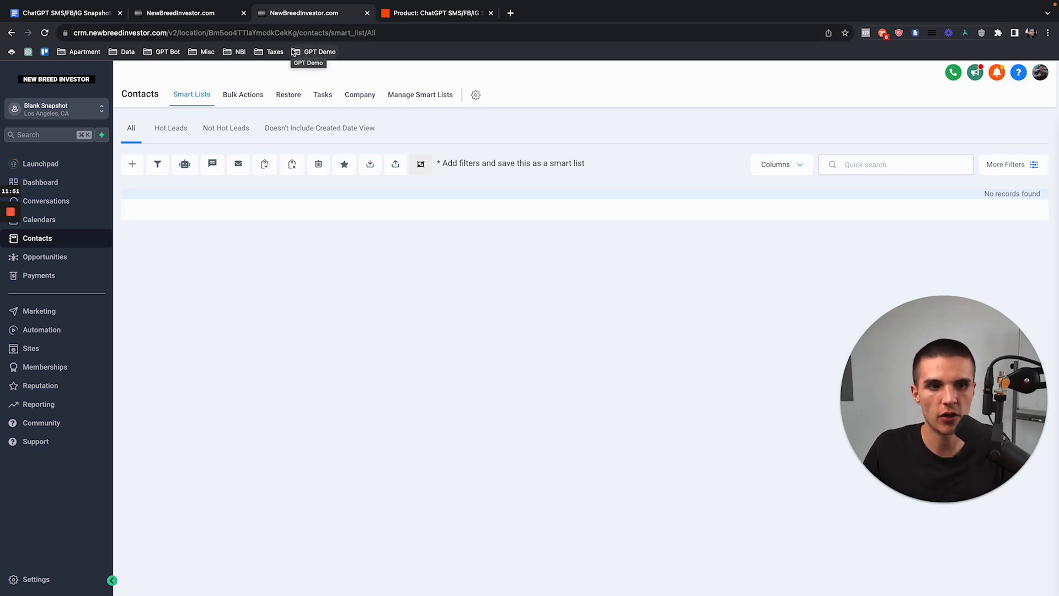
{"action": "left_click", "coordinate": [188, 15]}
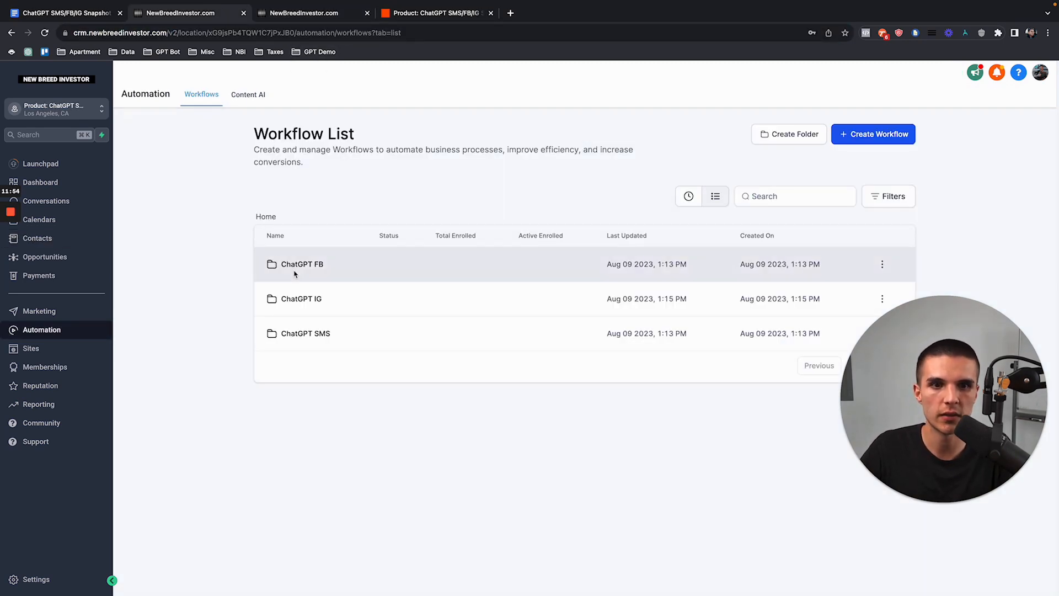
{"action": "left_click", "coordinate": [94, 15]}
{"action": "scroll", "coordinate": [365, 247], "scroll_direction": "down", "scroll_amount": 1}
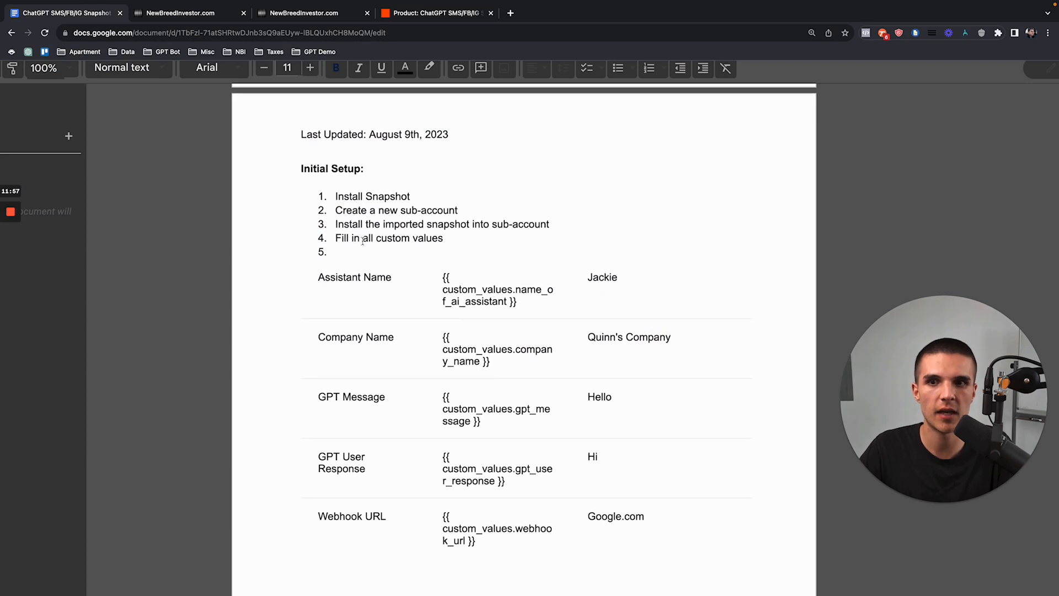
{"action": "left_click_drag", "start_coordinate": [335, 197], "coordinate": [441, 197]}
{"action": "left_click", "coordinate": [436, 199]}
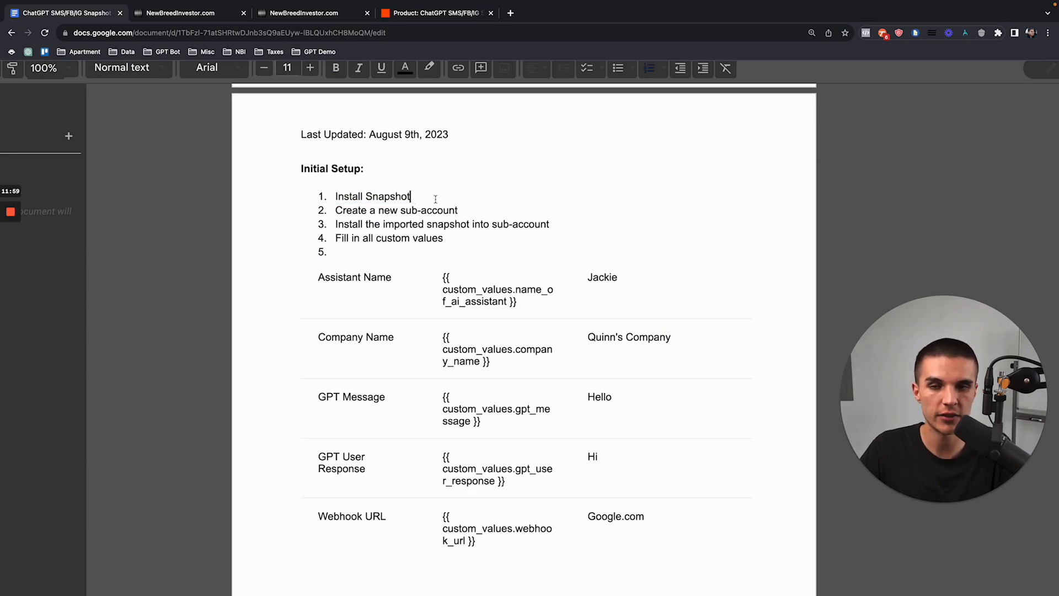
Step: Check the imported snapshot install step, then open the CRM account's sub-account settings
{"action": "left_click", "coordinate": [203, 16]}
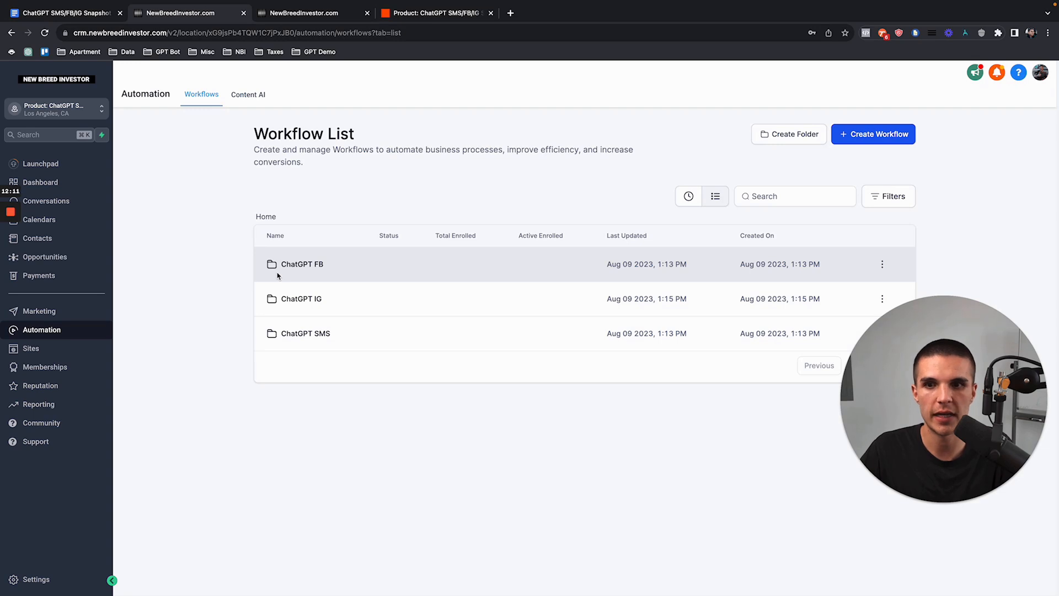
{"action": "left_click", "coordinate": [312, 14]}
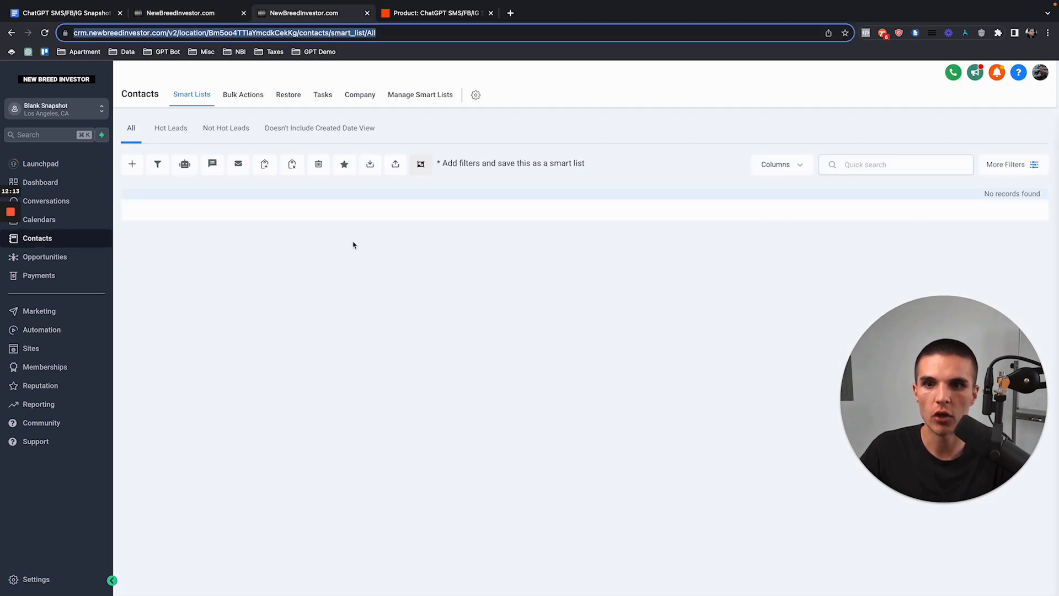
{"action": "left_click", "coordinate": [101, 16]}
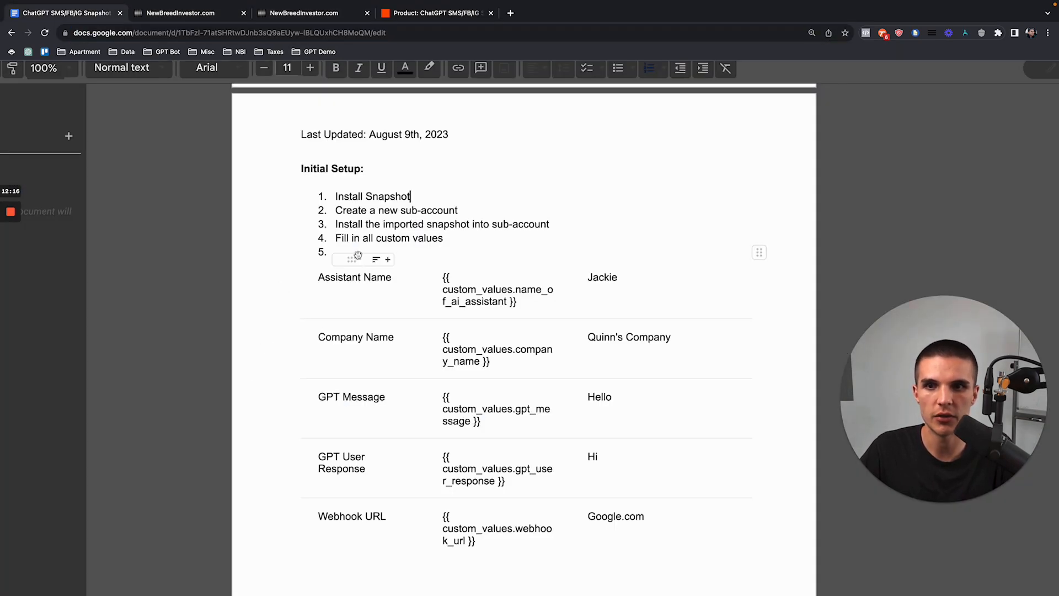
{"action": "left_click_drag", "start_coordinate": [334, 224], "coordinate": [472, 224]}
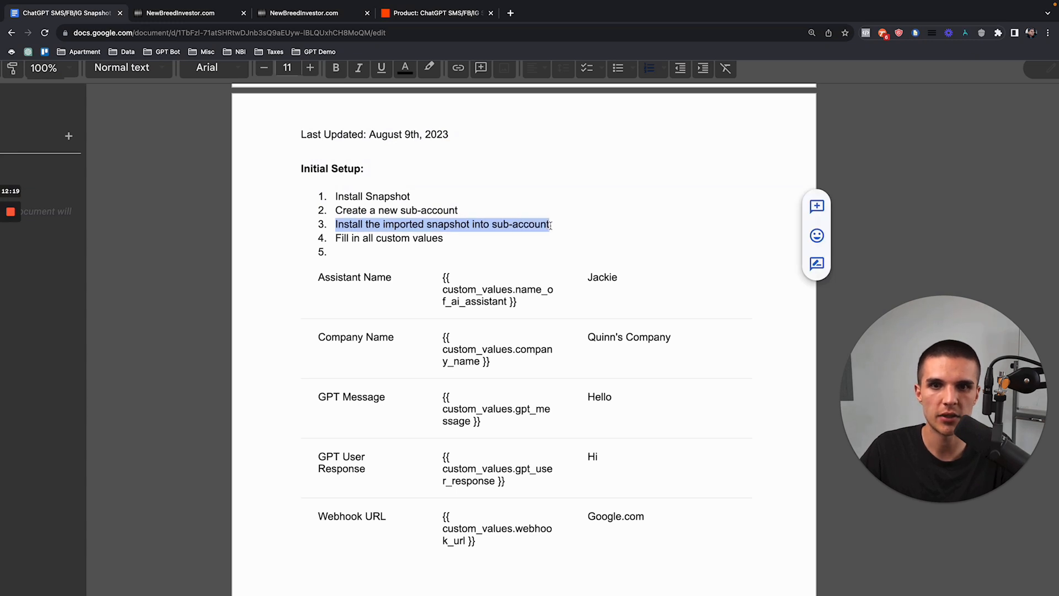
{"action": "scroll", "coordinate": [431, 257], "scroll_direction": "down", "scroll_amount": 1}
{"action": "left_click_drag", "start_coordinate": [336, 201], "coordinate": [463, 203]}
{"action": "left_click", "coordinate": [162, 22]}
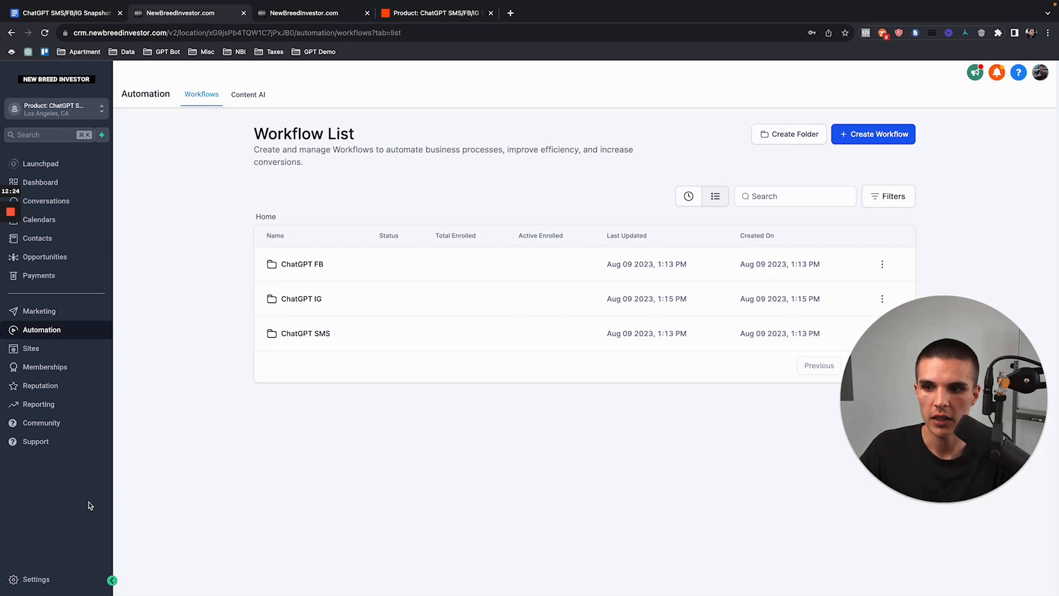
{"action": "left_click", "coordinate": [37, 574]}
Step: Set the Assistant Name custom value to Jackie and Company Name to New Breed Investor
{"action": "left_click", "coordinate": [61, 413]}
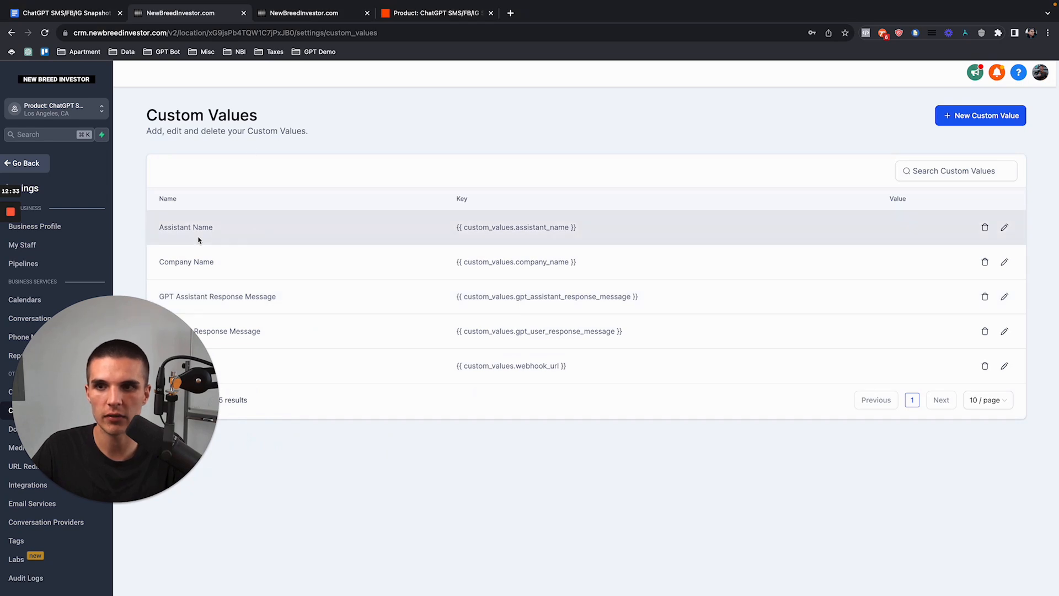
{"action": "left_click", "coordinate": [1004, 227]}
{"action": "left_click", "coordinate": [551, 370]}
{"action": "type", "text": "Jackie"}
{"action": "left_click", "coordinate": [694, 410]}
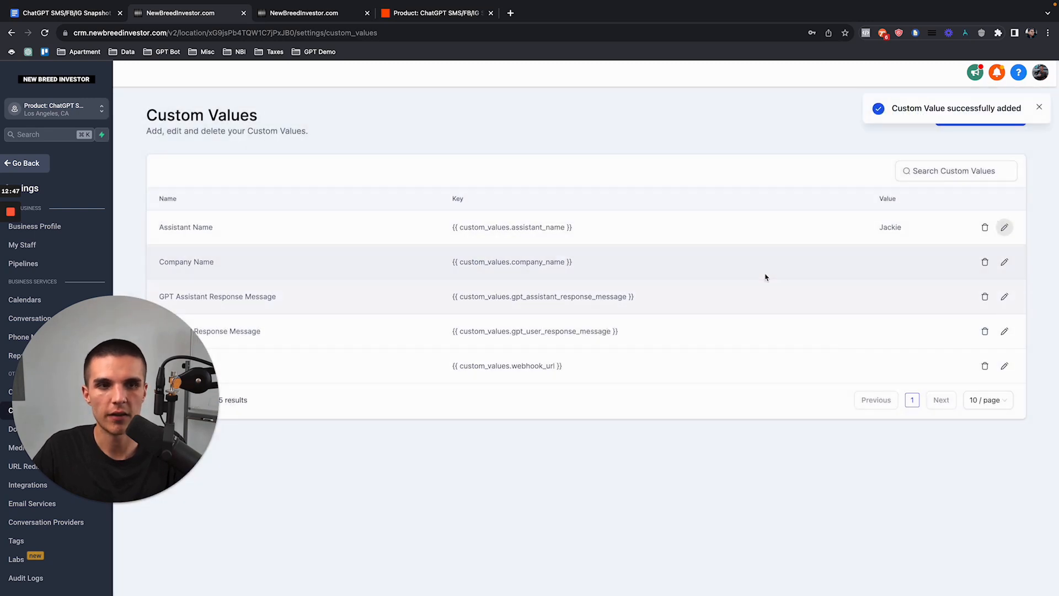
{"action": "double_click", "coordinate": [888, 227]}
{"action": "left_click", "coordinate": [1004, 261]}
{"action": "left_click", "coordinate": [589, 368]}
{"action": "type", "text": "New Breed Investor"}
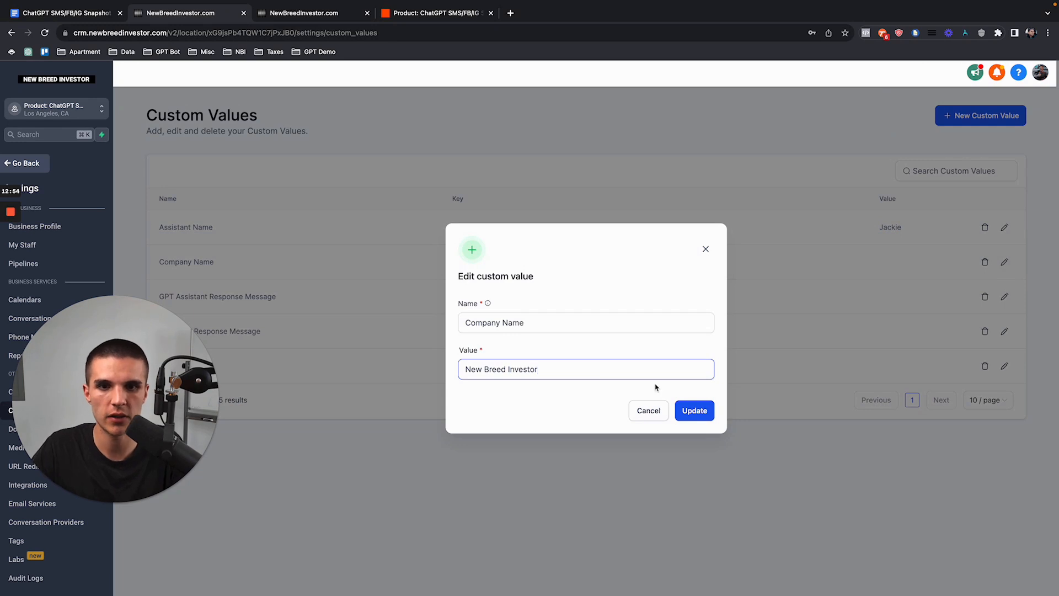
{"action": "left_click", "coordinate": [691, 412]}
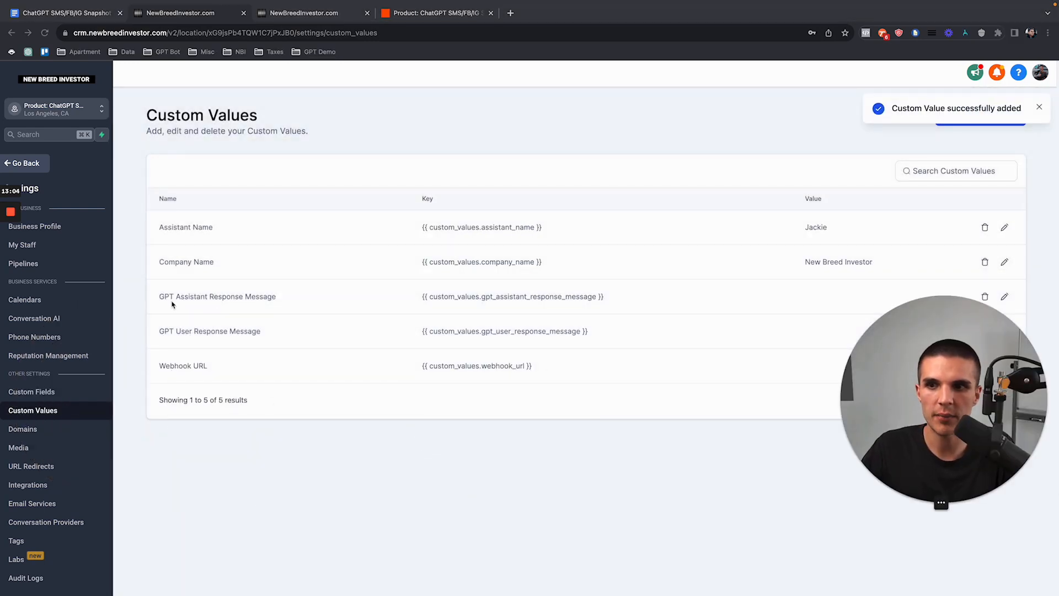
Step: Set both GPT Assistant and GPT User Response Message values to Hi
{"action": "left_click_drag", "start_coordinate": [160, 297], "coordinate": [277, 297]}
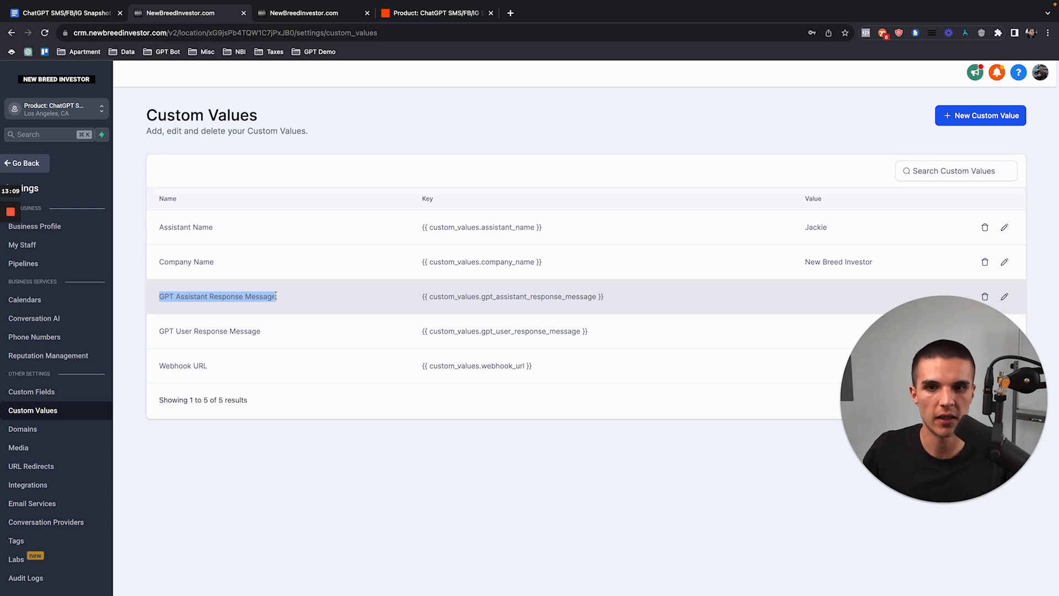
{"action": "left_click_drag", "start_coordinate": [275, 297], "coordinate": [266, 333]}
{"action": "left_click_drag", "start_coordinate": [883, 392], "coordinate": [33, 480]}
{"action": "left_click", "coordinate": [1005, 299]}
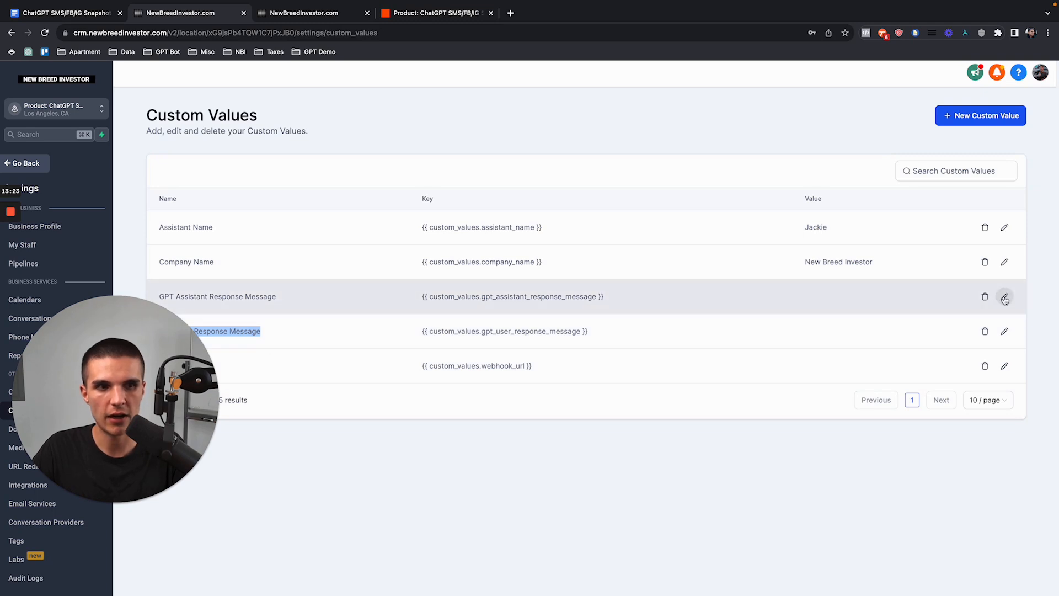
{"action": "left_click", "coordinate": [46, 35]}
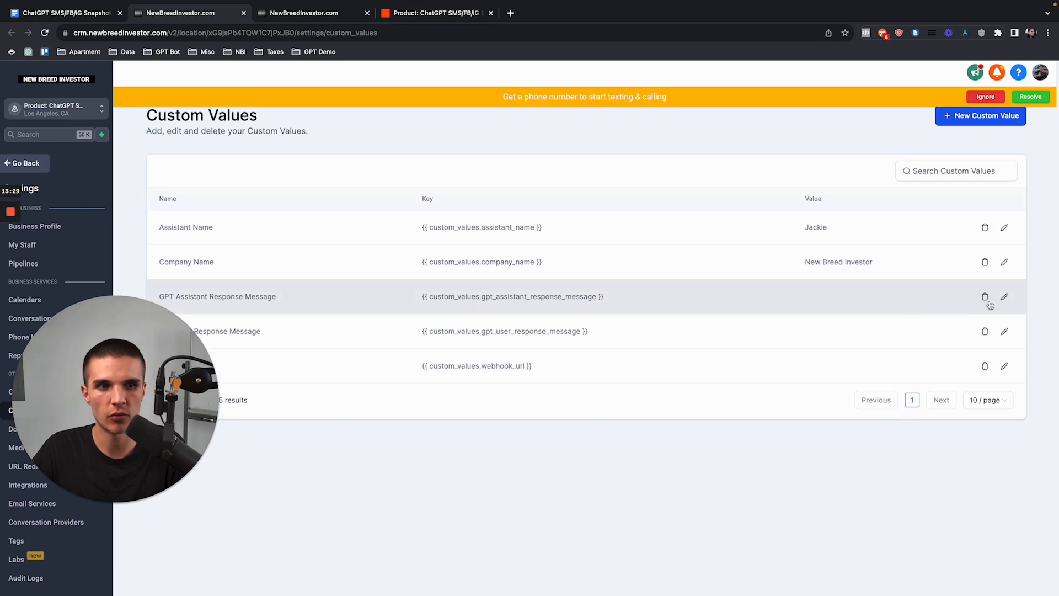
{"action": "left_click", "coordinate": [1004, 296]}
{"action": "left_click", "coordinate": [628, 366]}
{"action": "left_click", "coordinate": [695, 411]}
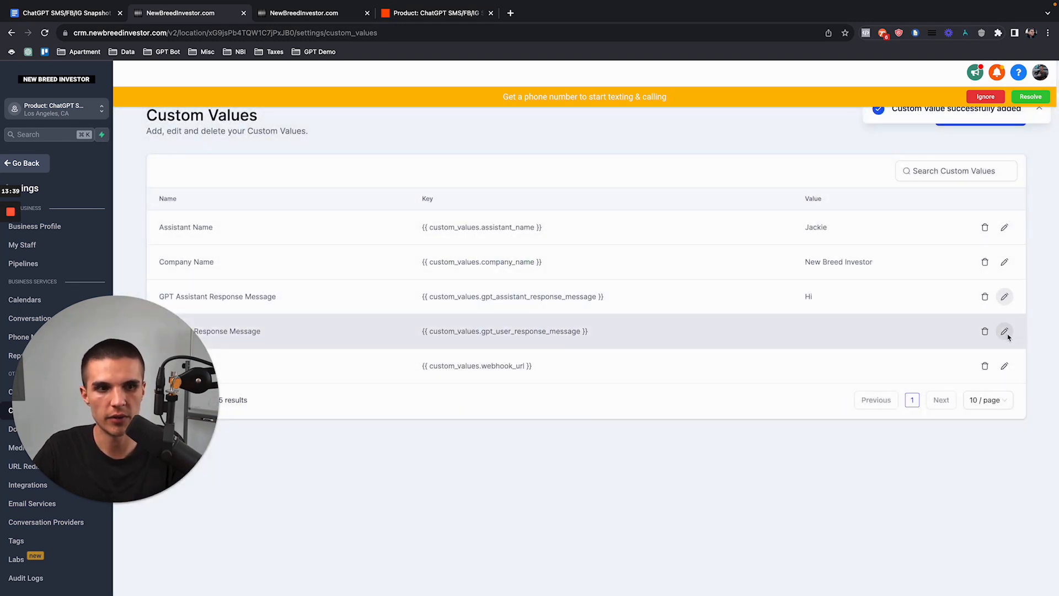
{"action": "left_click", "coordinate": [1004, 331]}
{"action": "left_click", "coordinate": [488, 375]}
{"action": "left_click", "coordinate": [681, 409]}
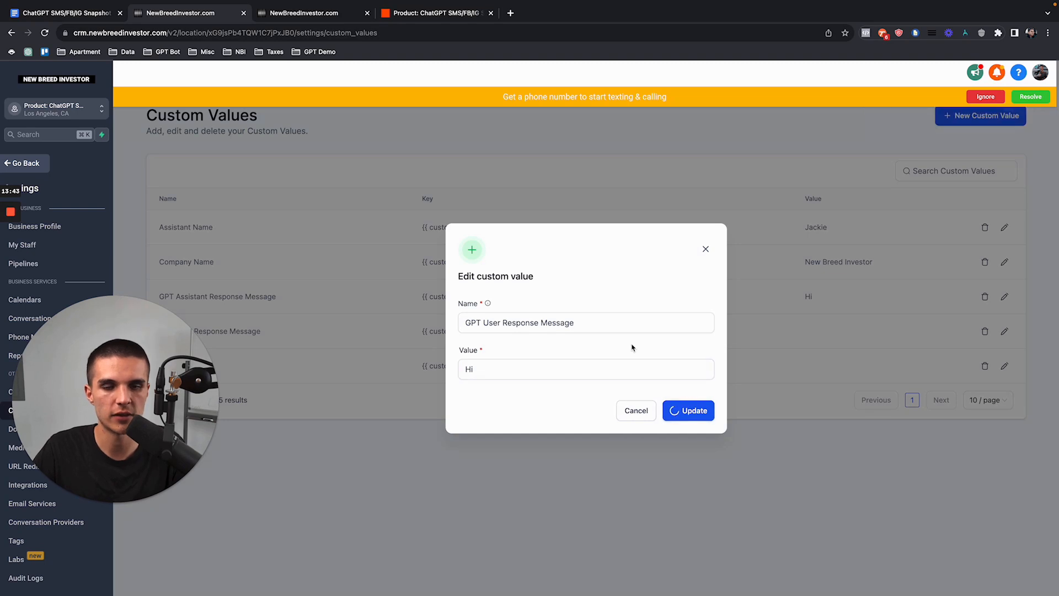
Step: Set the Webhook URL custom value to google.com
{"action": "left_click_drag", "start_coordinate": [163, 394], "coordinate": [264, 221]}
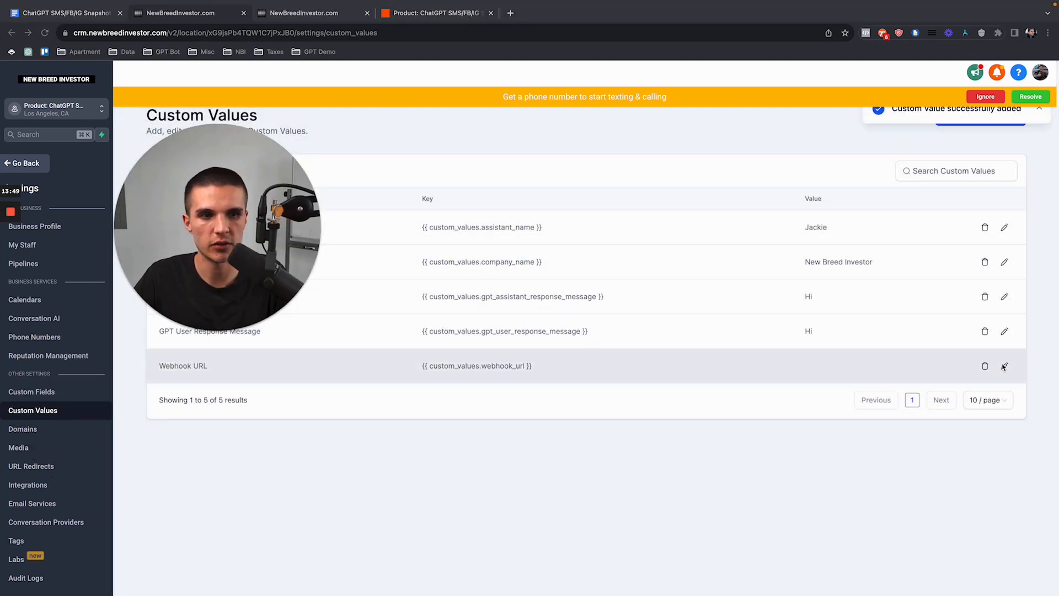
{"action": "left_click", "coordinate": [1004, 366]}
{"action": "left_click", "coordinate": [569, 364]}
{"action": "type", "text": "google.com"}
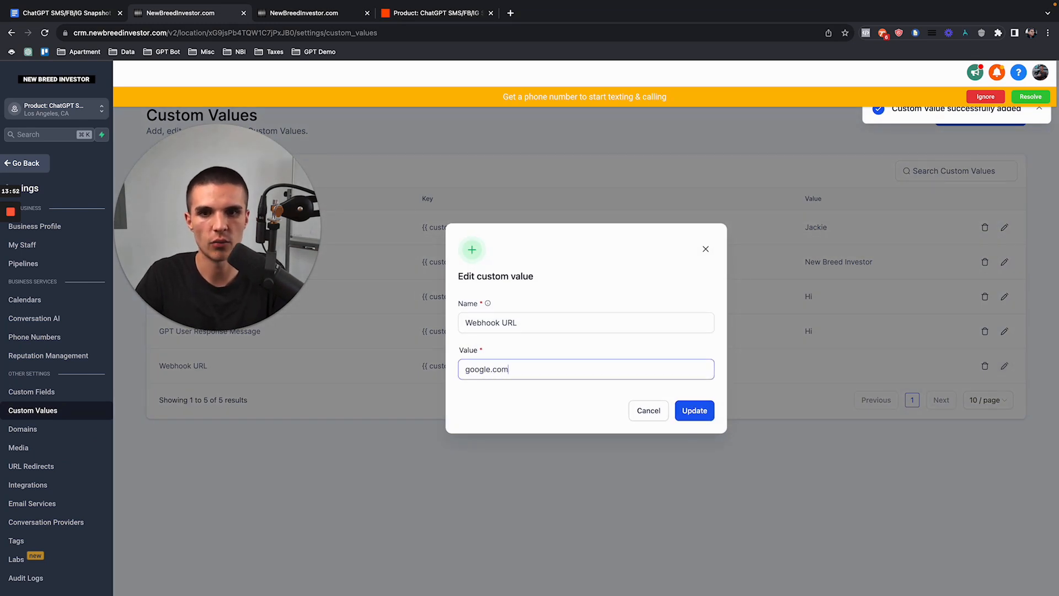
{"action": "left_click", "coordinate": [694, 409]}
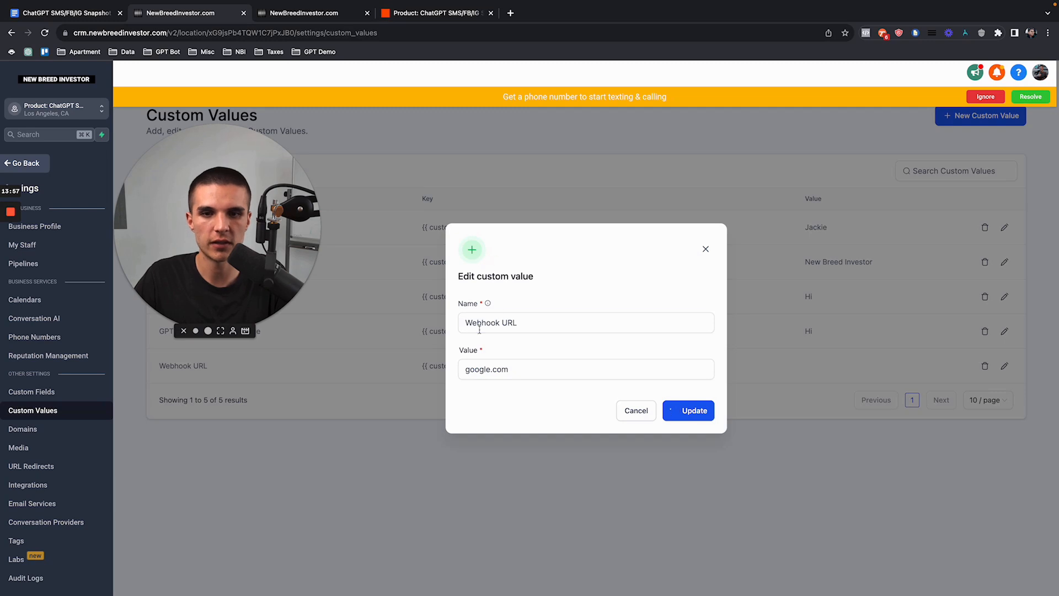
{"action": "left_click_drag", "start_coordinate": [235, 257], "coordinate": [225, 397]}
Step: Find the 'SMS: Purchase A Phone Number' steps in the doc, then open the CRM's Phone Numbers settings
{"action": "left_click", "coordinate": [59, 13]}
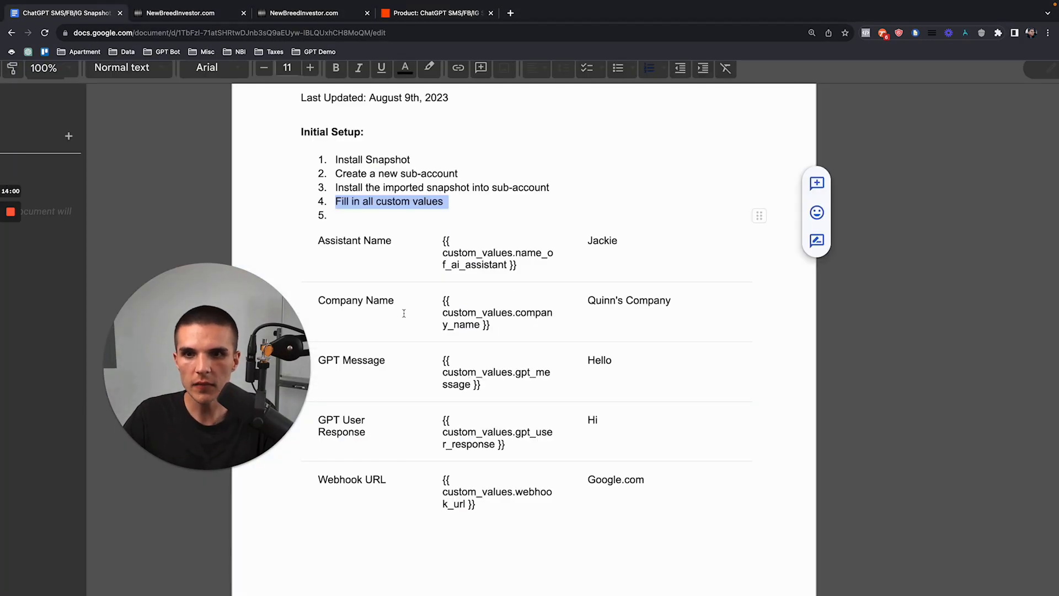
{"action": "scroll", "coordinate": [357, 325], "scroll_direction": "down", "scroll_amount": 10}
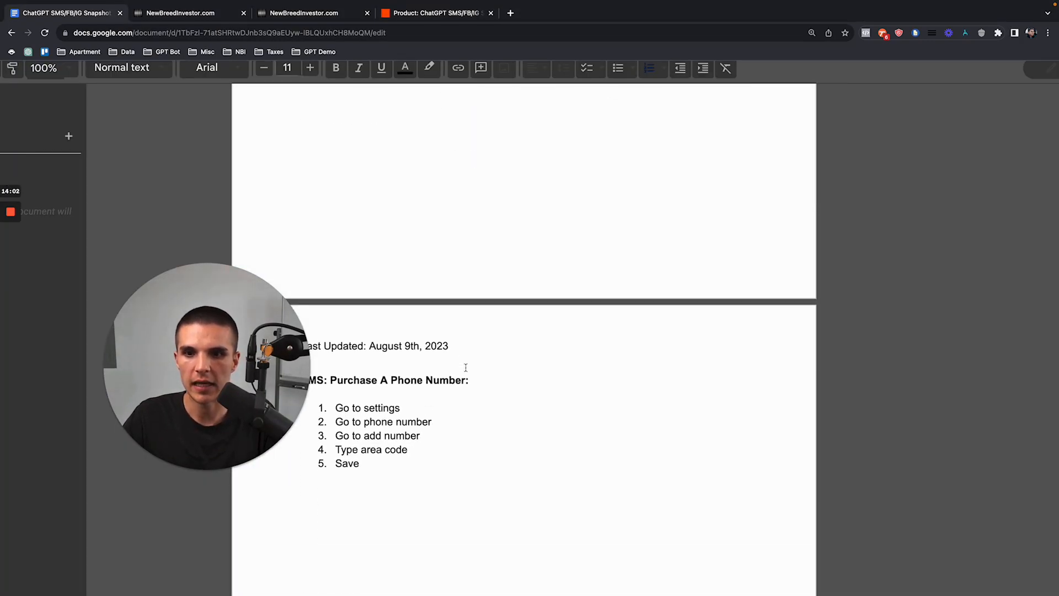
{"action": "left_click_drag", "start_coordinate": [149, 338], "coordinate": [59, 370]}
{"action": "scroll", "coordinate": [474, 385], "scroll_direction": "down", "scroll_amount": 1}
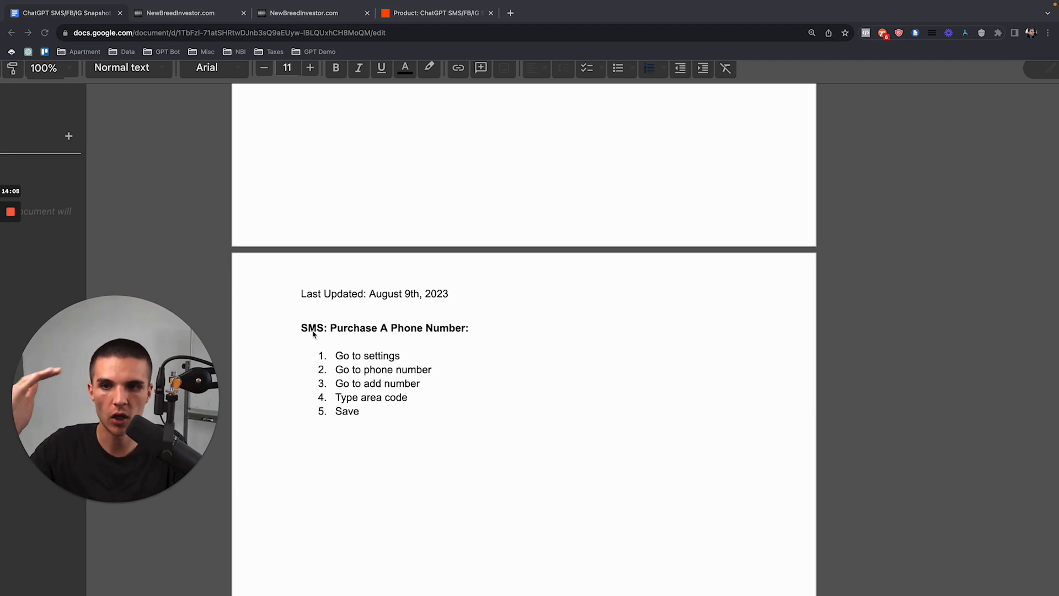
{"action": "scroll", "coordinate": [331, 347], "scroll_direction": "down", "scroll_amount": 2}
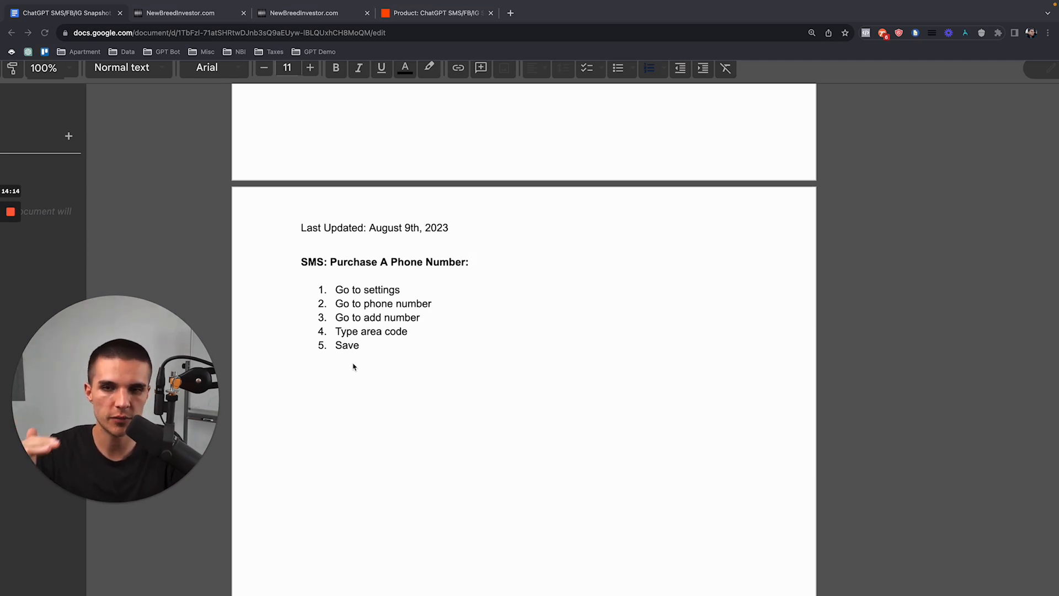
{"action": "scroll", "coordinate": [350, 315], "scroll_direction": "down", "scroll_amount": 1}
{"action": "left_click", "coordinate": [351, 315]}
{"action": "left_click_drag", "start_coordinate": [307, 245], "coordinate": [473, 244]}
{"action": "left_click", "coordinate": [471, 245]}
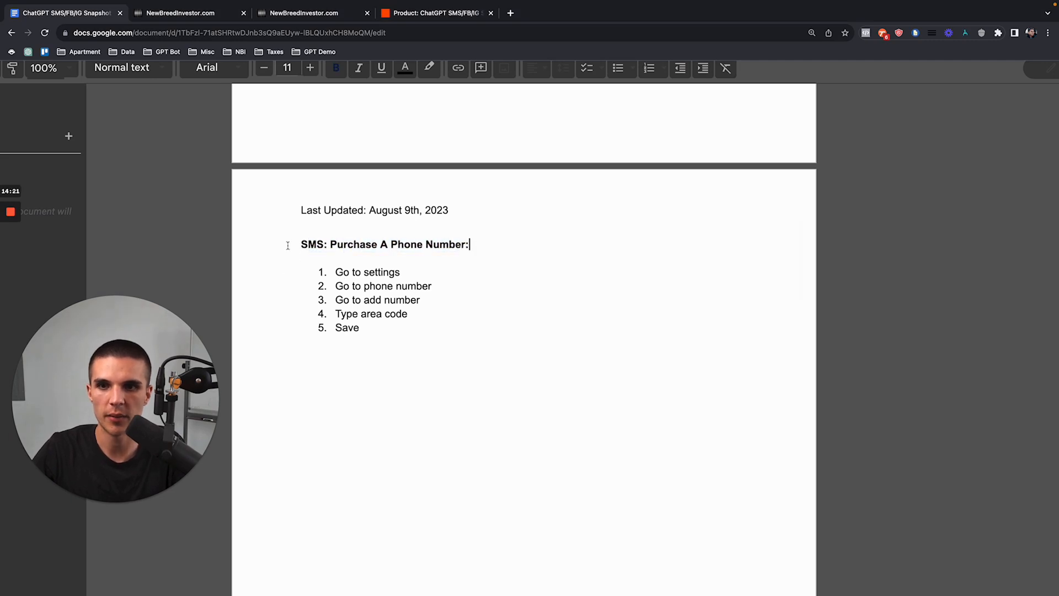
{"action": "left_click", "coordinate": [180, 13]}
{"action": "left_click", "coordinate": [24, 337]}
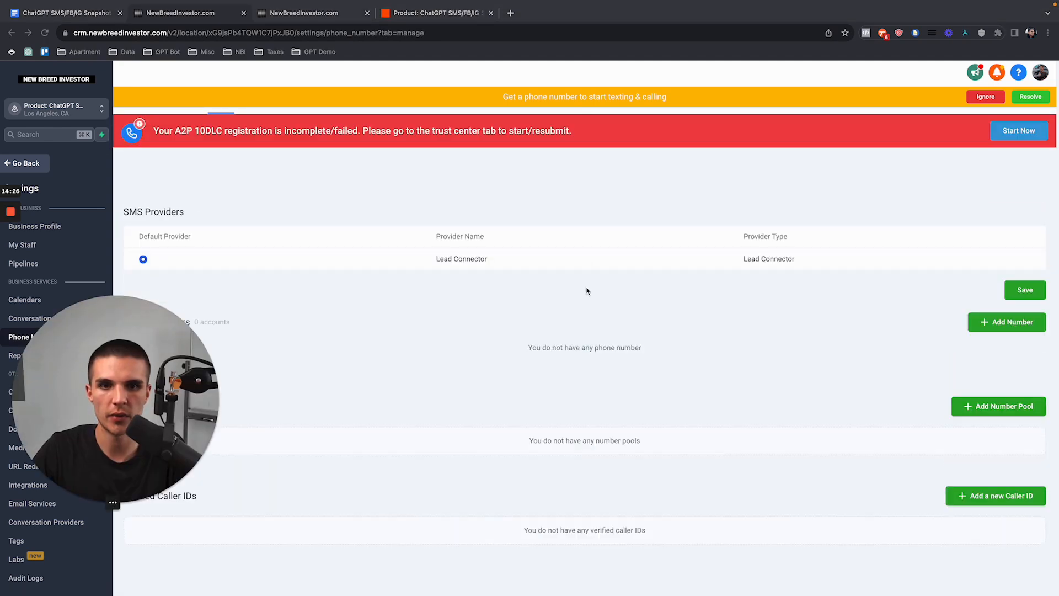
Step: Search area code 323 and save the first available number to the account
{"action": "left_click", "coordinate": [993, 322]}
{"action": "left_click", "coordinate": [491, 197]}
{"action": "type", "text": "3"}
{"action": "key", "text": "BackSpace"}
{"action": "type", "text": "323"}
{"action": "left_click", "coordinate": [619, 196]}
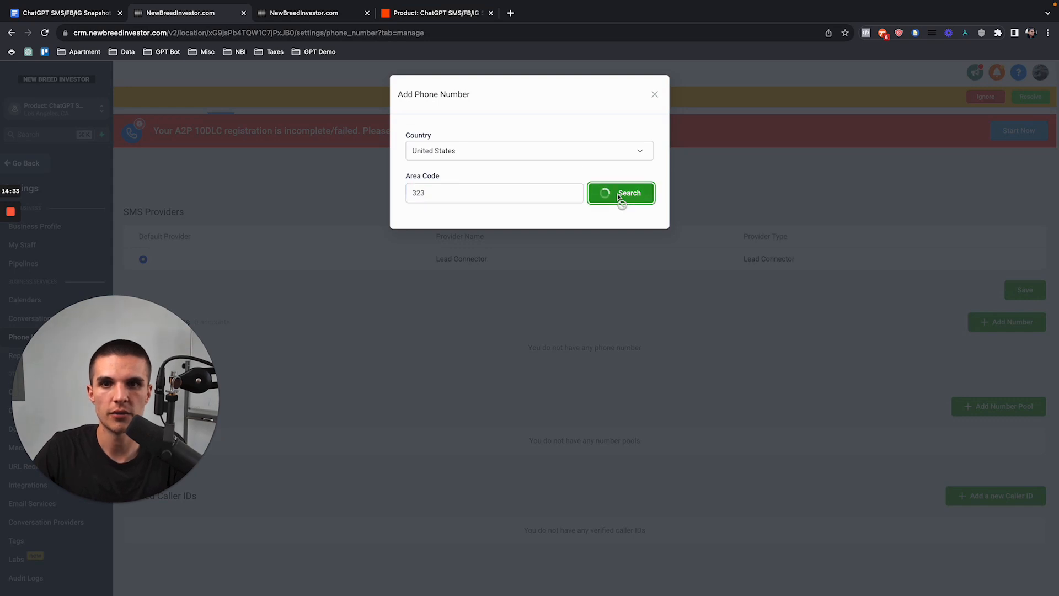
{"action": "left_click", "coordinate": [409, 229]}
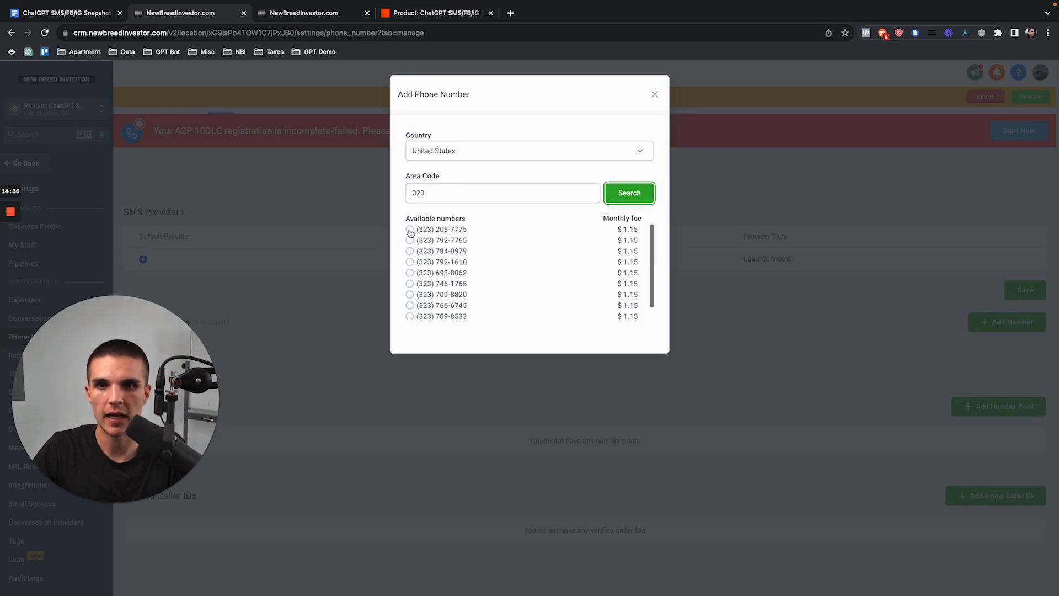
{"action": "left_click", "coordinate": [640, 377]}
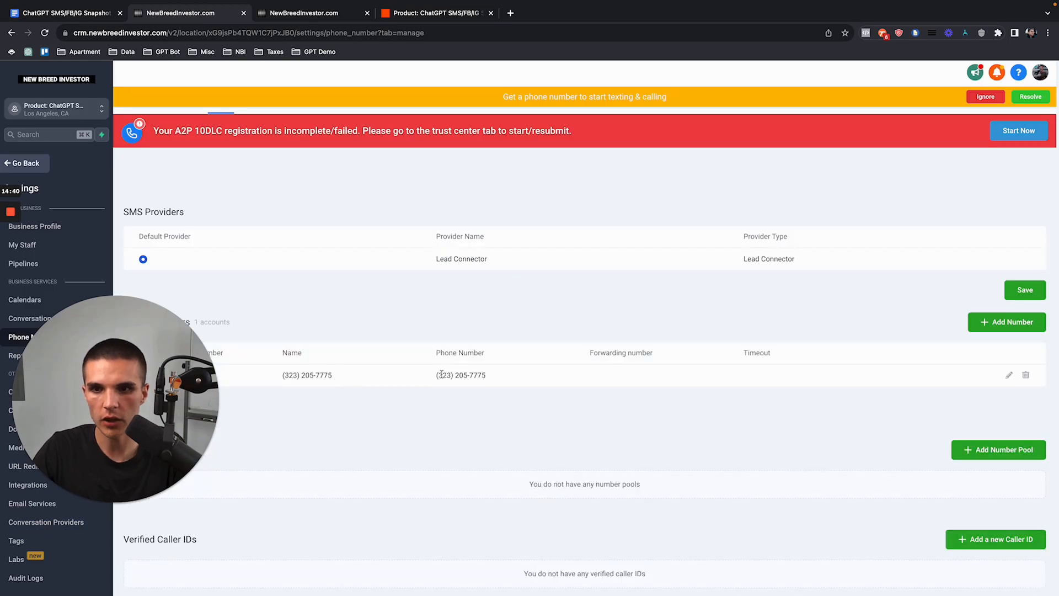
{"action": "left_click_drag", "start_coordinate": [281, 374], "coordinate": [333, 375]}
{"action": "left_click", "coordinate": [208, 272]}
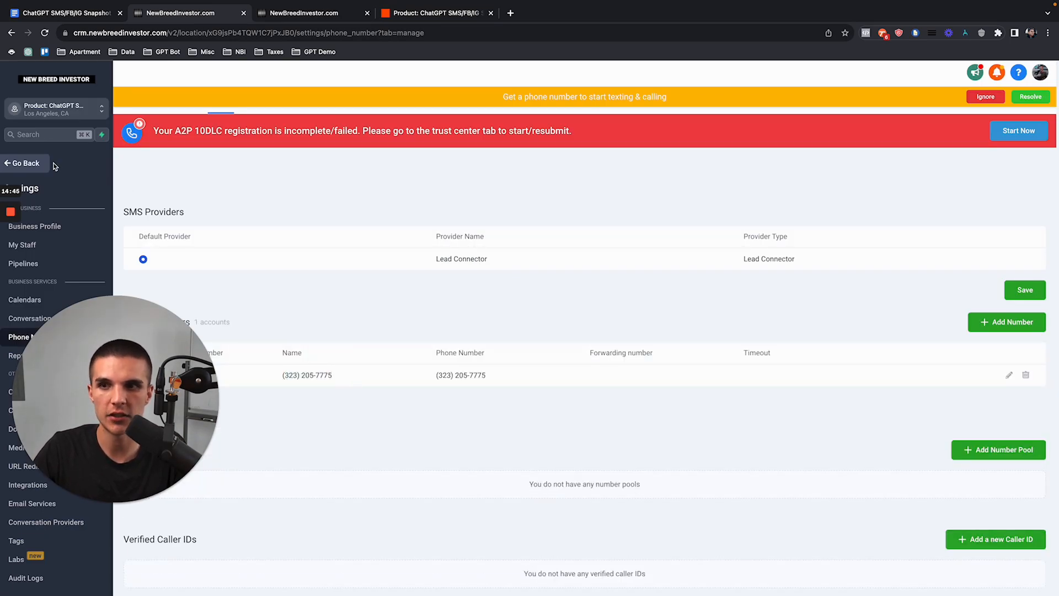
Step: Review the phone-number purchase steps and the note 'Only do 1 channel at a time'
{"action": "left_click", "coordinate": [71, 16]}
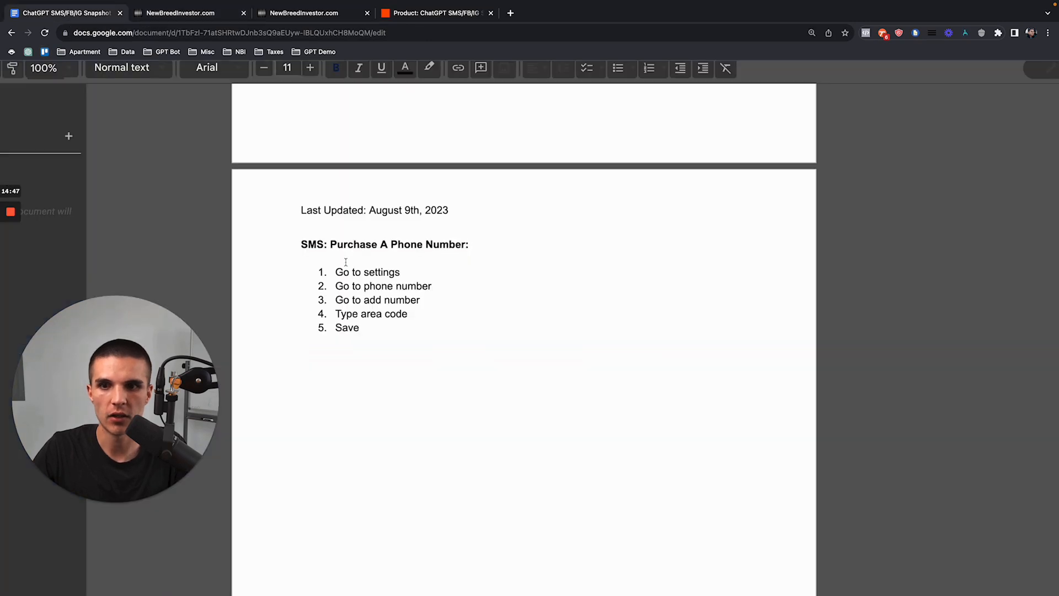
{"action": "left_click_drag", "start_coordinate": [300, 247], "coordinate": [417, 335]}
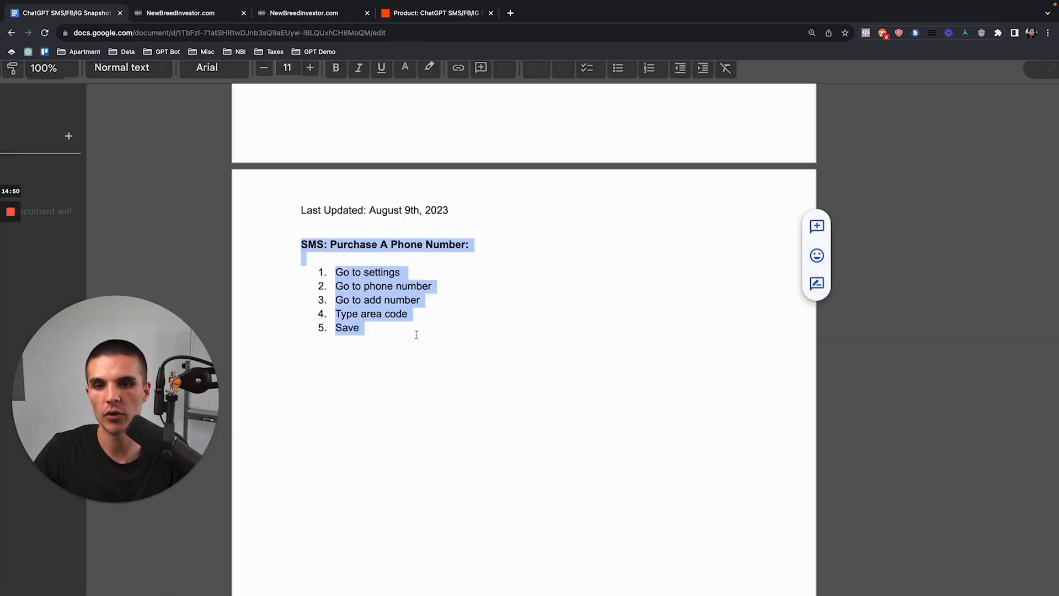
{"action": "left_click_drag", "start_coordinate": [301, 247], "coordinate": [367, 324]}
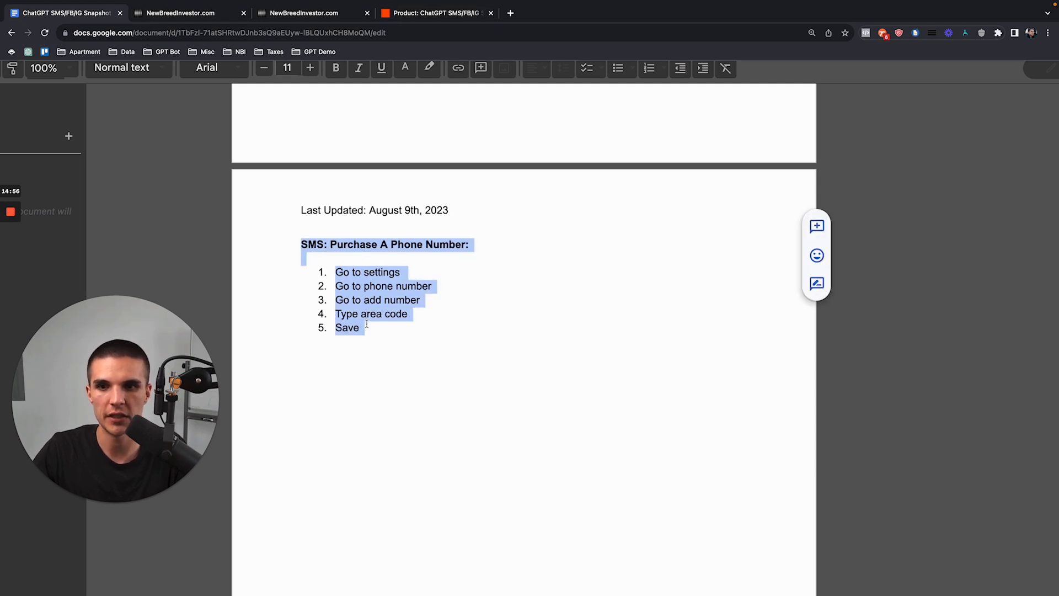
{"action": "left_click", "coordinate": [367, 324]}
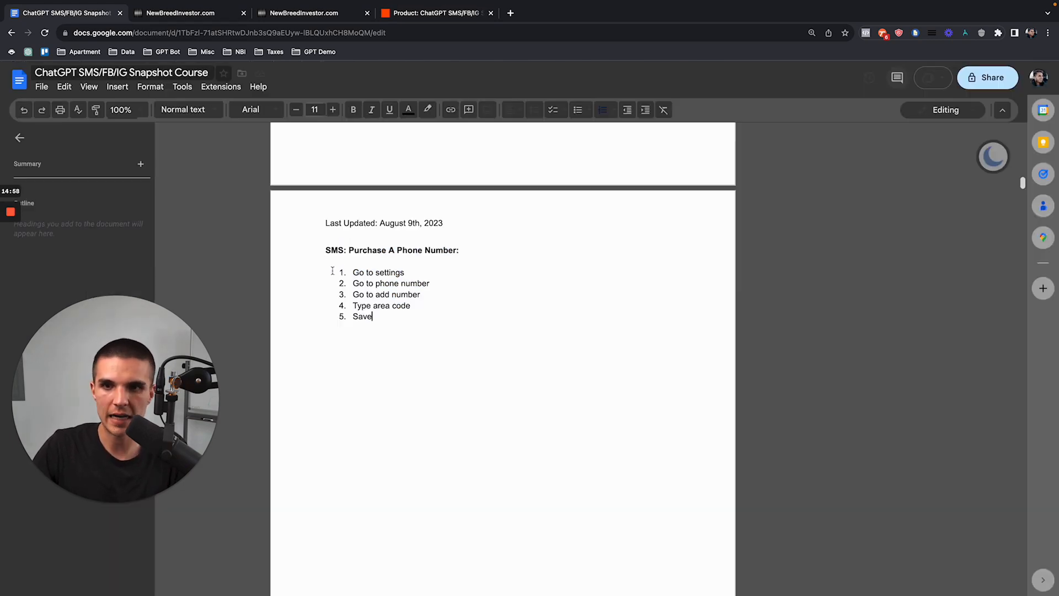
{"action": "scroll", "coordinate": [380, 350], "scroll_direction": "down", "scroll_amount": 10}
{"action": "scroll", "coordinate": [428, 344], "scroll_direction": "up", "scroll_amount": 5}
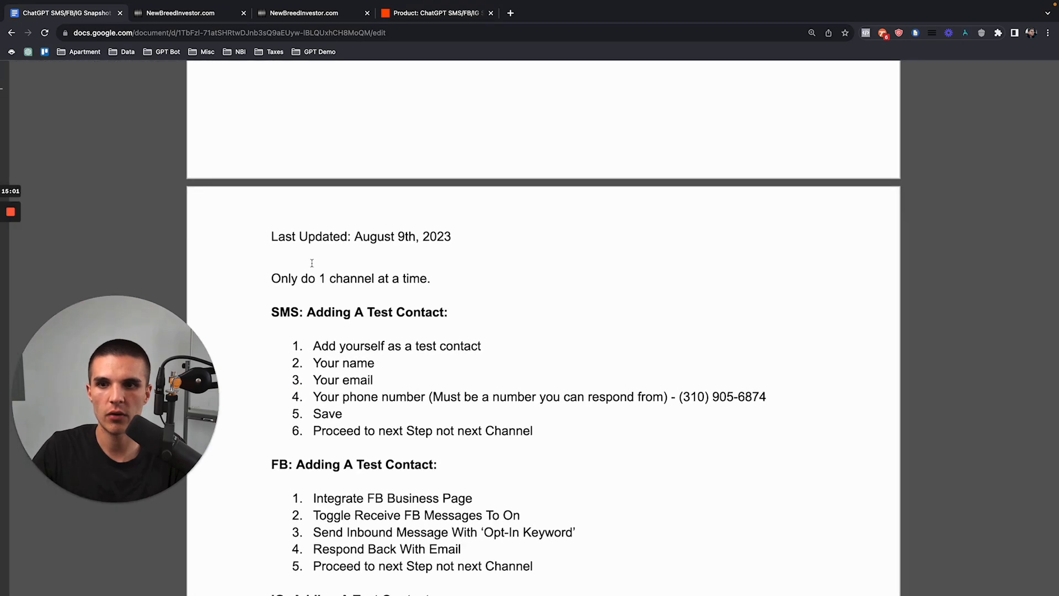
{"action": "left_click_drag", "start_coordinate": [272, 280], "coordinate": [431, 279]}
{"action": "scroll", "coordinate": [432, 279], "scroll_direction": "down", "scroll_amount": 4}
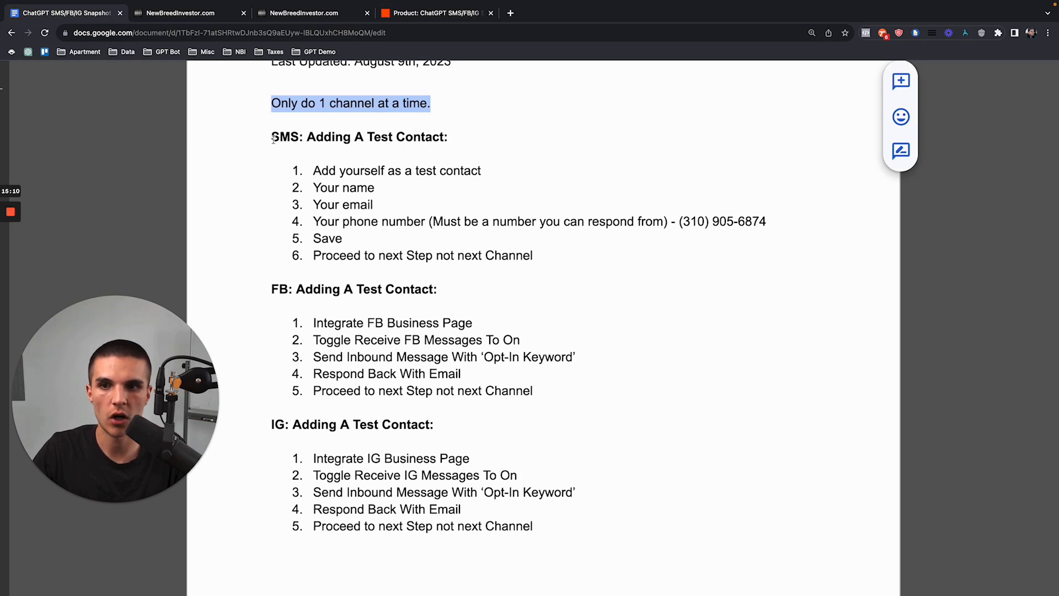
Step: Go over the SMS and FB test contact sections in the doc
{"action": "left_click_drag", "start_coordinate": [272, 138], "coordinate": [553, 259]}
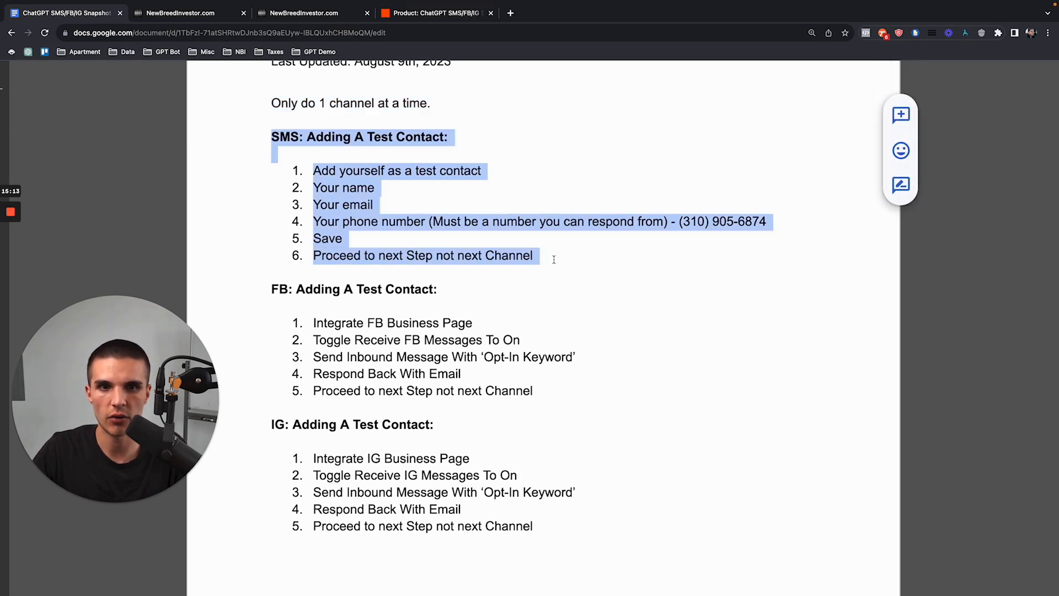
{"action": "left_click", "coordinate": [554, 259]}
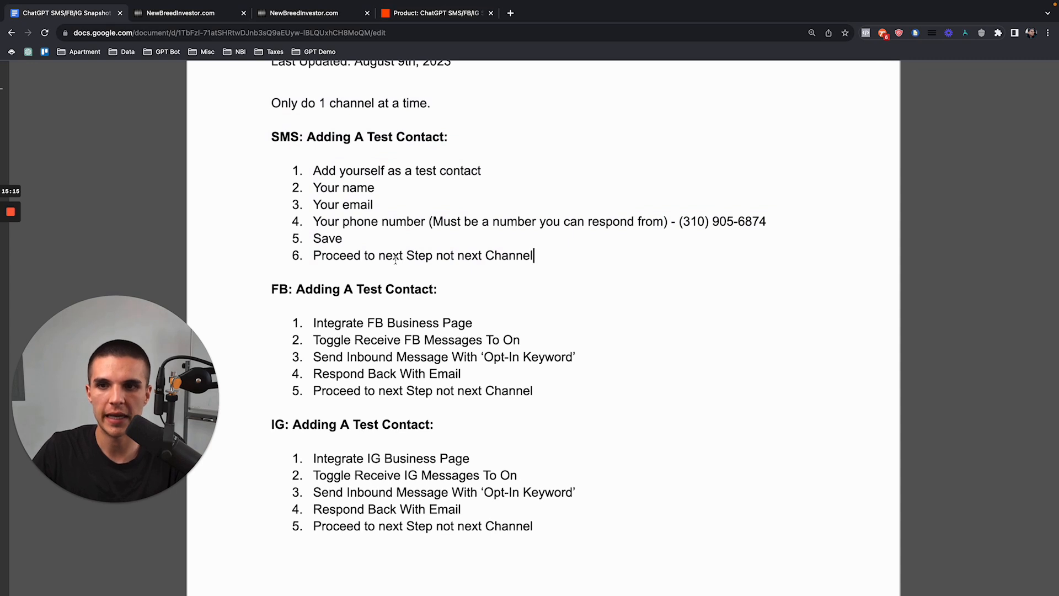
{"action": "left_click_drag", "start_coordinate": [272, 288], "coordinate": [511, 391]}
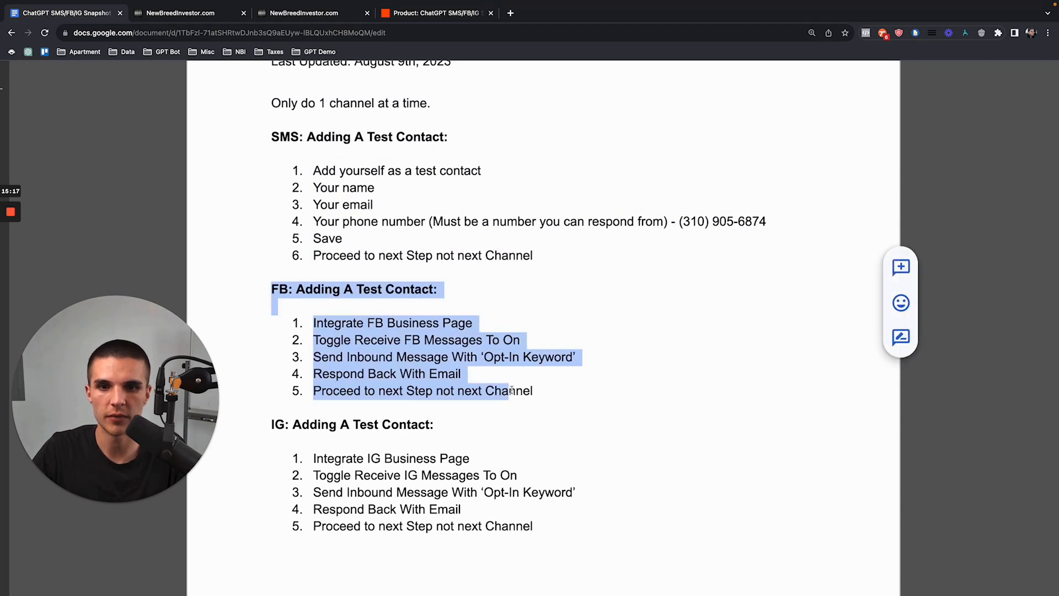
{"action": "left_click", "coordinate": [319, 288]}
{"action": "left_click_drag", "start_coordinate": [272, 289], "coordinate": [514, 389]}
{"action": "left_click_drag", "start_coordinate": [272, 289], "coordinate": [532, 393]}
{"action": "left_click", "coordinate": [280, 293]}
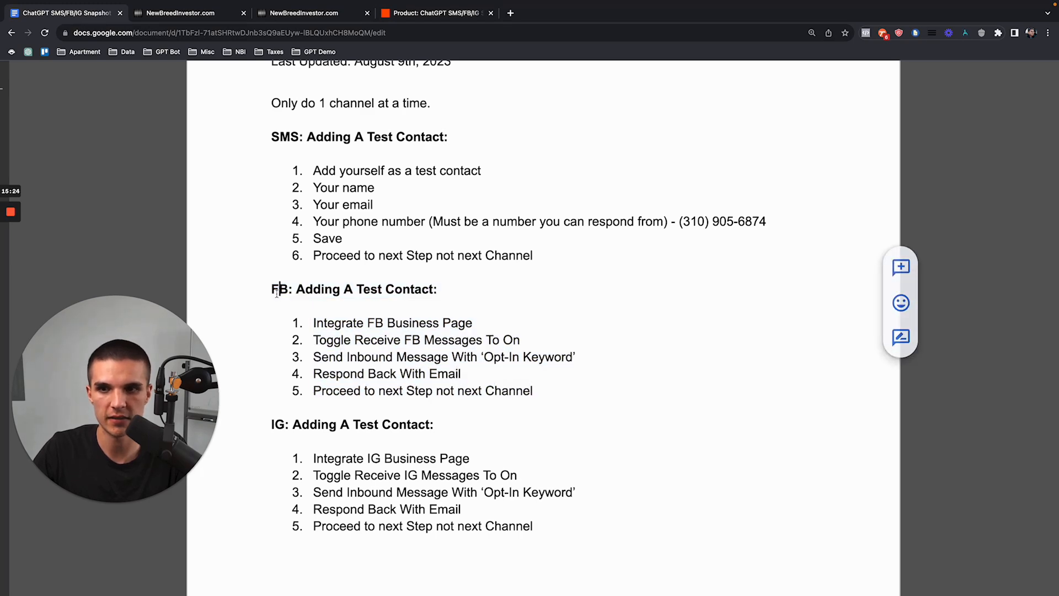
Step: Reread the SMS step 'Add yourself as a test contact', then return to the CRM tab
{"action": "scroll", "coordinate": [360, 292], "scroll_direction": "down", "scroll_amount": 3}
{"action": "scroll", "coordinate": [365, 299], "scroll_direction": "up", "scroll_amount": 2}
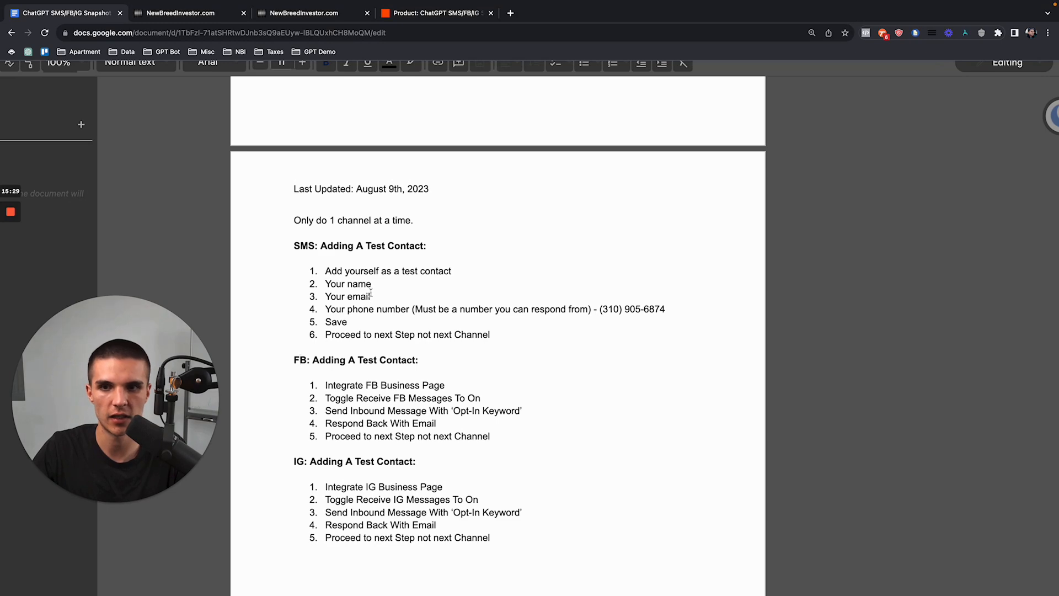
{"action": "scroll", "coordinate": [371, 293], "scroll_direction": "up", "scroll_amount": 3}
{"action": "left_click_drag", "start_coordinate": [248, 217], "coordinate": [564, 360]}
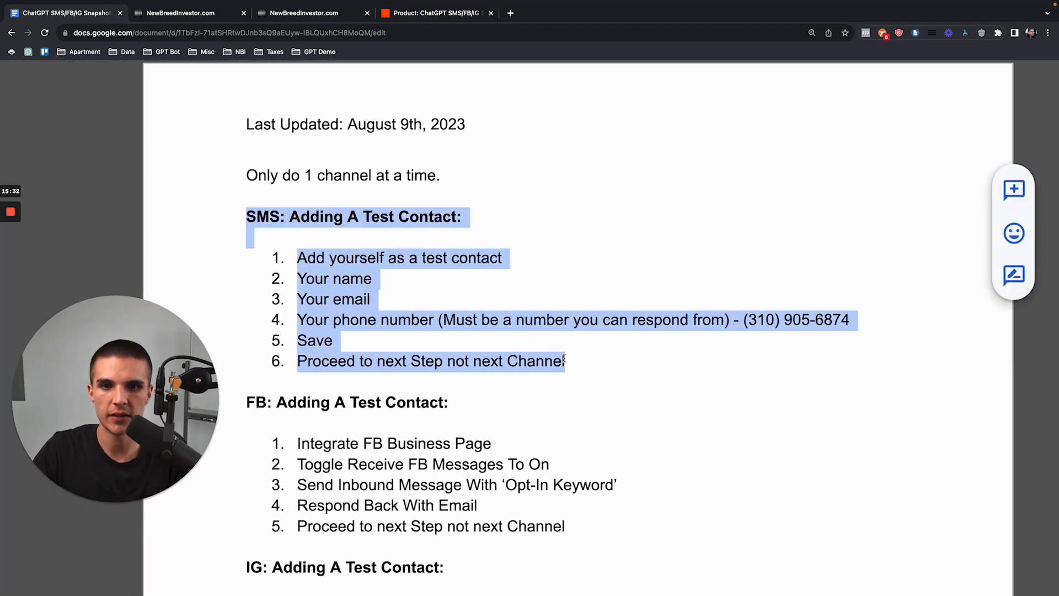
{"action": "left_click", "coordinate": [400, 287]}
{"action": "left_click_drag", "start_coordinate": [298, 258], "coordinate": [503, 260]}
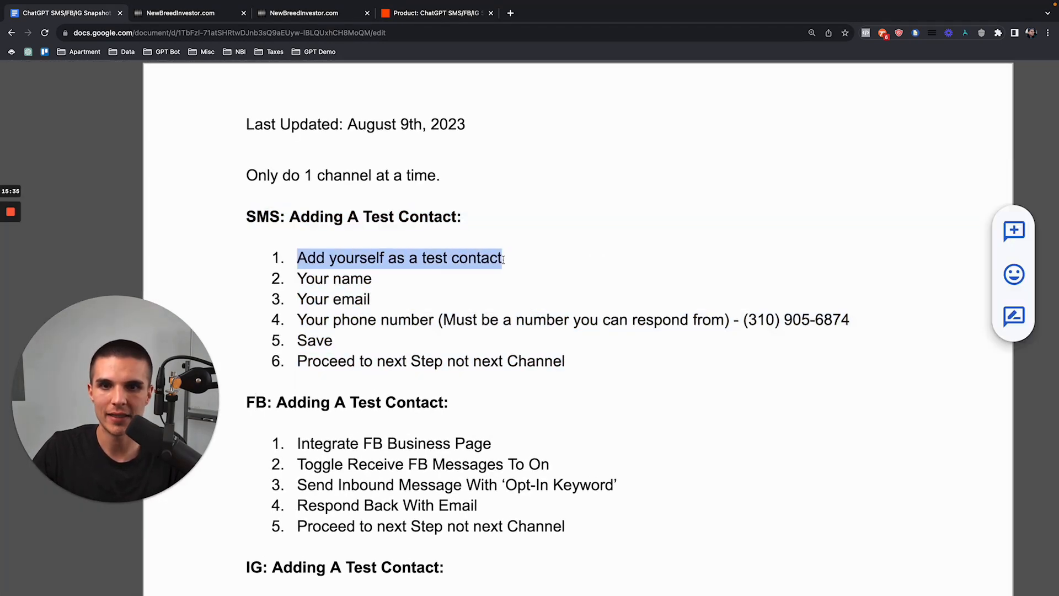
{"action": "left_click", "coordinate": [169, 13]}
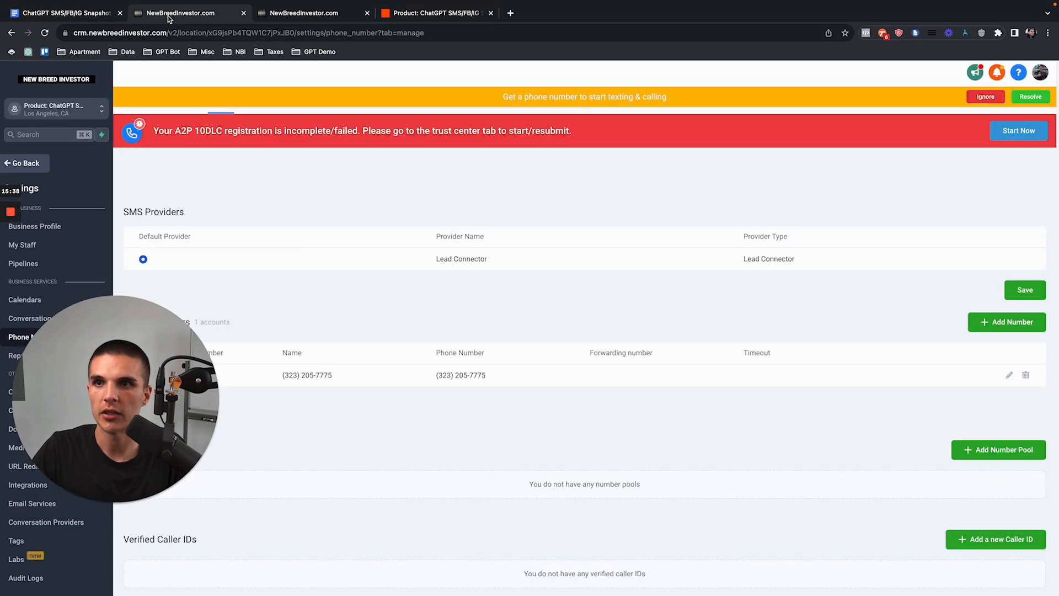
Step: Start a new contact with first name Test and a test email address
{"action": "left_click", "coordinate": [30, 163]}
{"action": "left_click", "coordinate": [37, 238]}
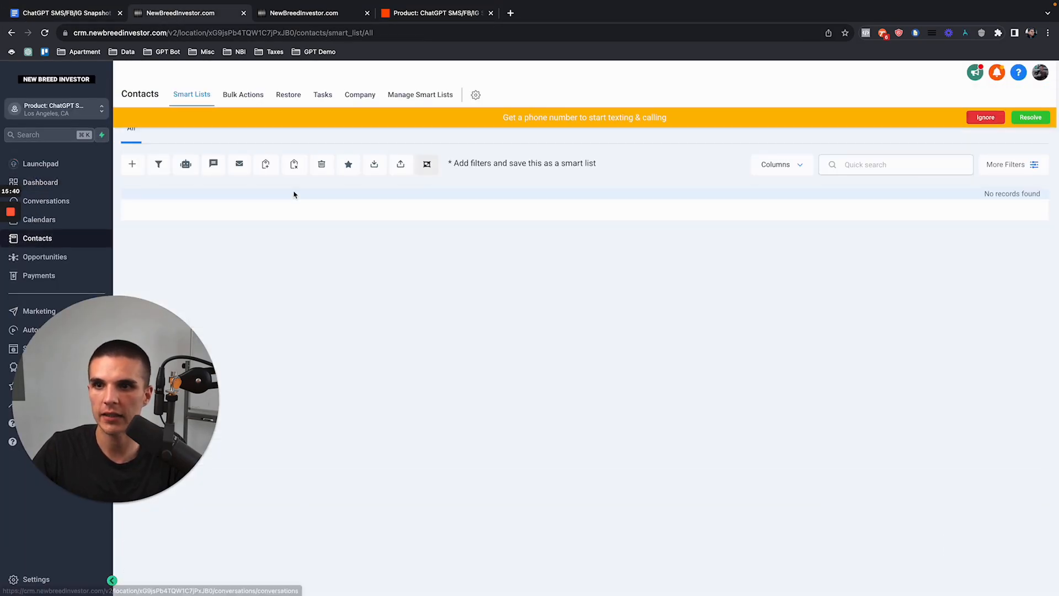
{"action": "left_click", "coordinate": [985, 117]}
{"action": "left_click", "coordinate": [132, 164]}
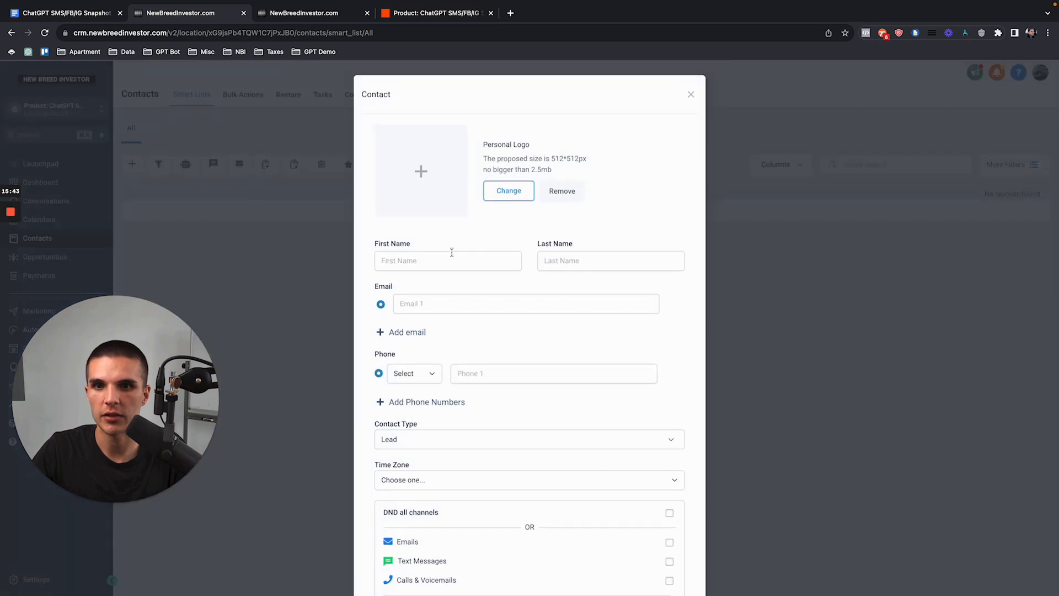
{"action": "type", "text": "Test"}
{"action": "key", "text": "Tab"}
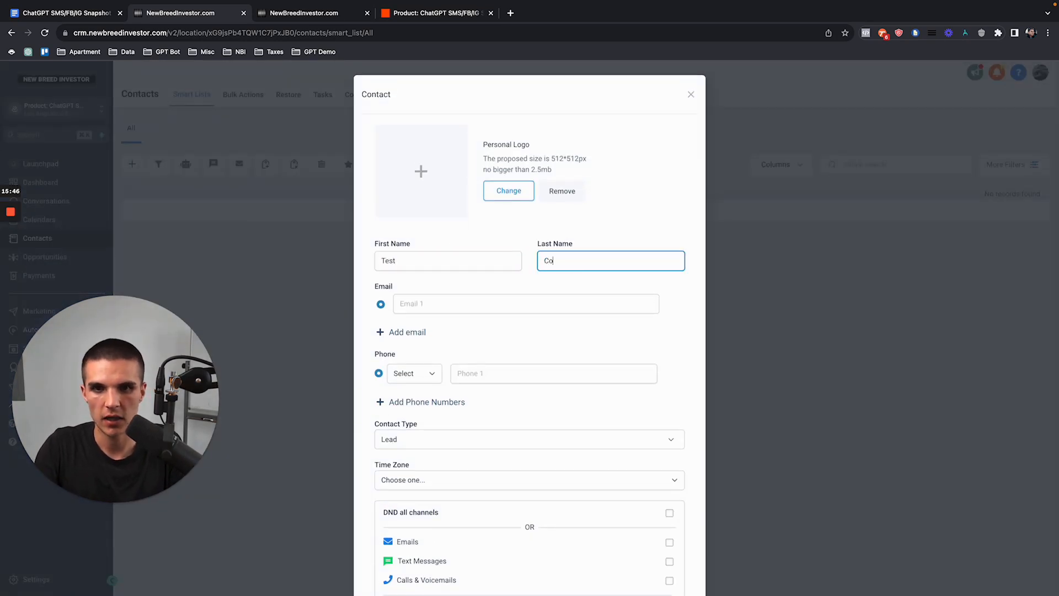
{"action": "key", "text": "Tab"}
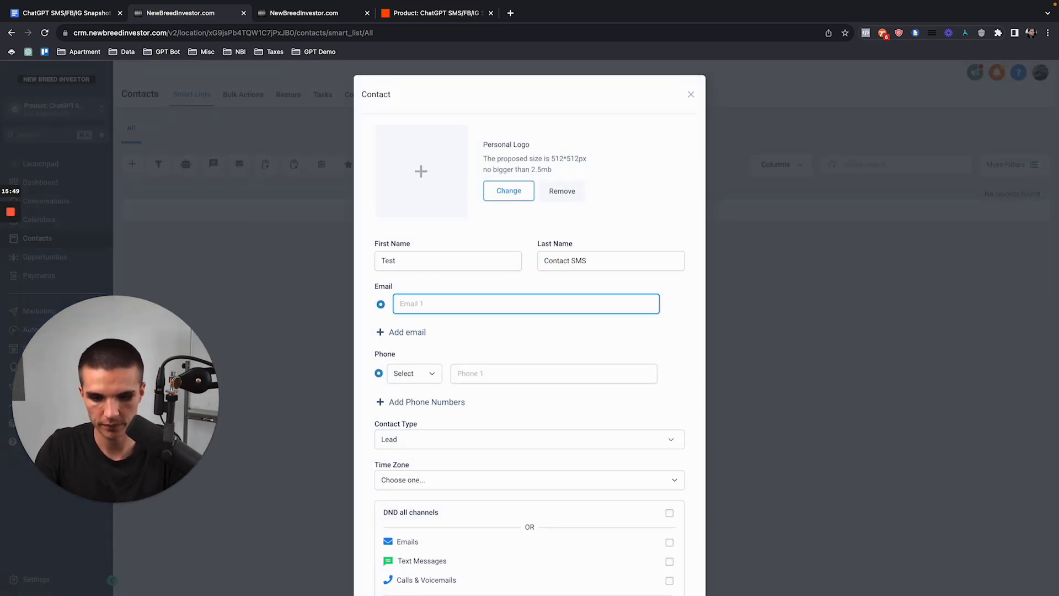
{"action": "type", "text": "TEST"}
{"action": "key", "text": "super+a"}
{"action": "type", "text": "testinggmail"}
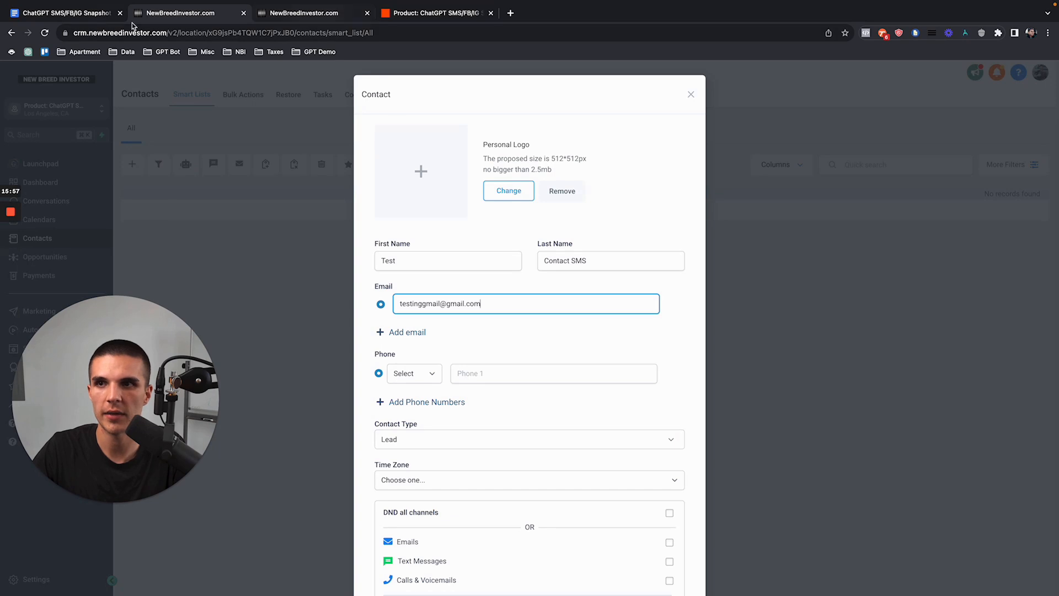
Step: Copy the phone number from step 4 of the doc into the contact and save it
{"action": "left_click", "coordinate": [66, 13]}
{"action": "left_click_drag", "start_coordinate": [745, 320], "coordinate": [854, 320]}
{"action": "key", "text": "super+c"}
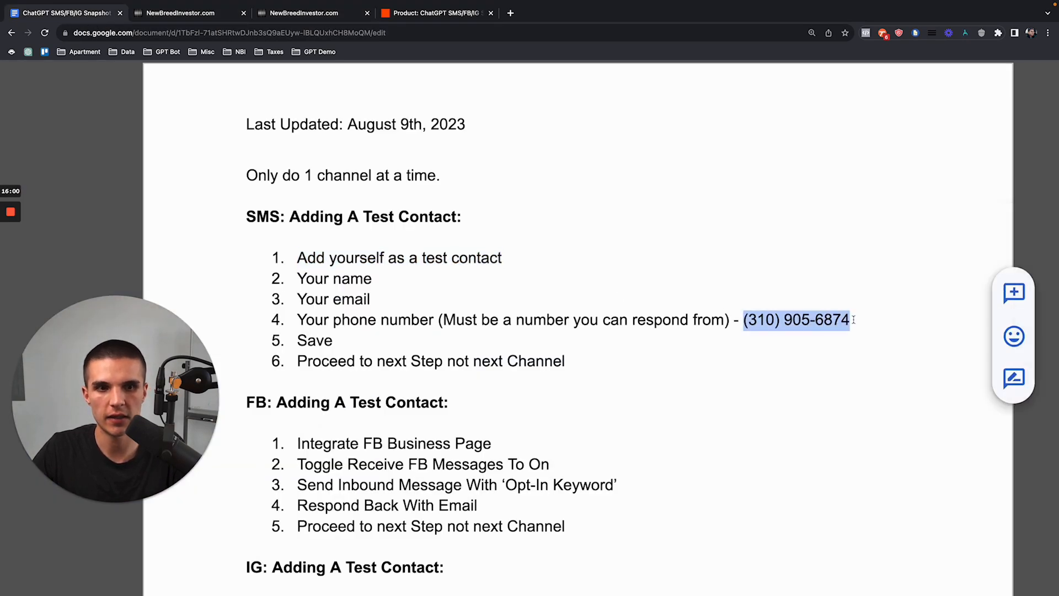
{"action": "left_click", "coordinate": [167, 13]}
{"action": "left_click", "coordinate": [478, 365]}
{"action": "key", "text": "super+v"}
{"action": "scroll", "coordinate": [477, 365], "scroll_direction": "down", "scroll_amount": 2}
{"action": "left_click", "coordinate": [656, 560]}
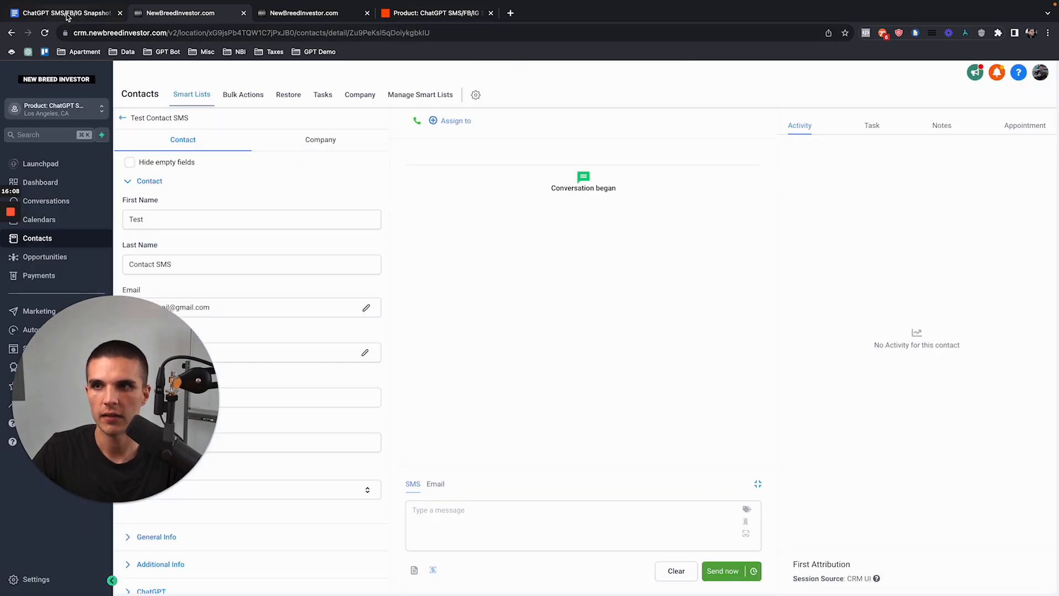
Step: Review SMS steps 2 through 6 in the instructions doc
{"action": "left_click", "coordinate": [67, 13]}
{"action": "left_click", "coordinate": [460, 333]}
{"action": "left_click_drag", "start_coordinate": [566, 361], "coordinate": [290, 277]}
{"action": "left_click", "coordinate": [299, 359]}
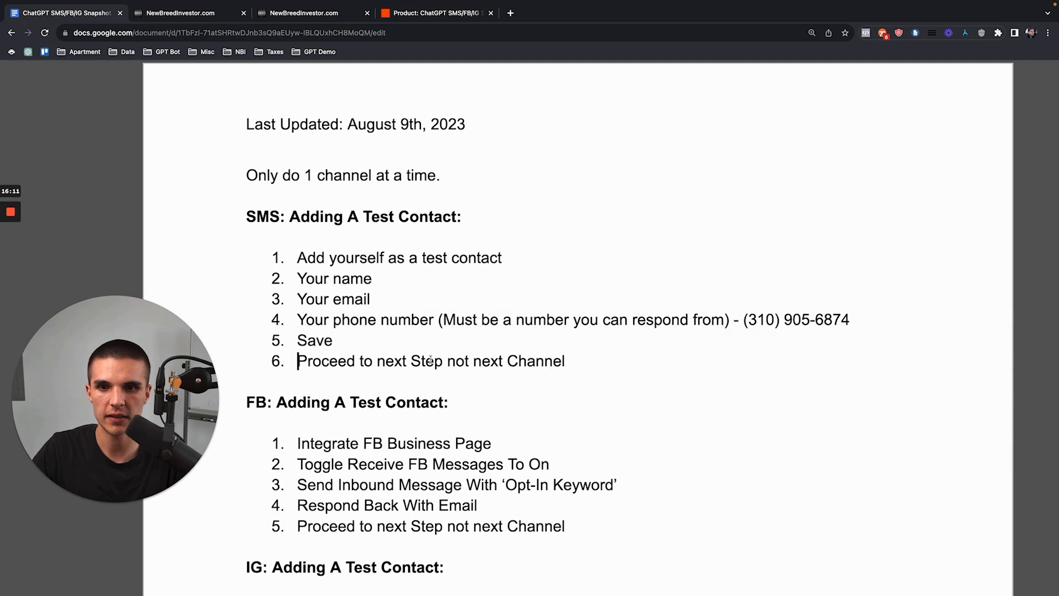
Step: Scroll to 'SMS: Adding The Bot To The Test Contact' and highlight its heading and three steps
{"action": "scroll", "coordinate": [481, 381], "scroll_direction": "down", "scroll_amount": 2}
{"action": "left_click_drag", "start_coordinate": [240, 316], "coordinate": [497, 525]}
{"action": "scroll", "coordinate": [489, 494], "scroll_direction": "down", "scroll_amount": 5}
{"action": "scroll", "coordinate": [490, 493], "scroll_direction": "down", "scroll_amount": 10}
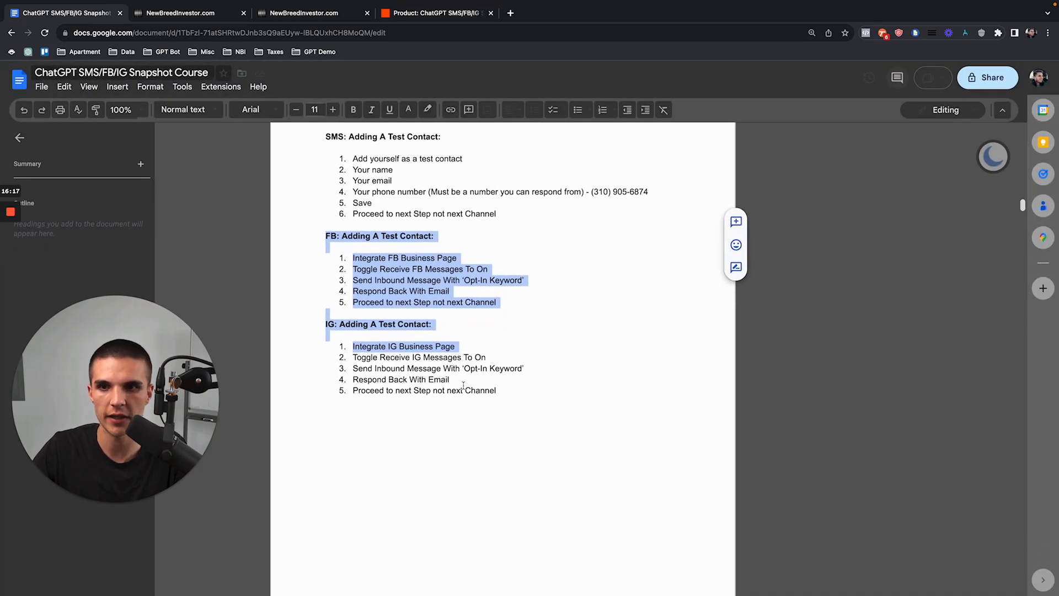
{"action": "scroll", "coordinate": [463, 385], "scroll_direction": "up", "scroll_amount": 5}
{"action": "left_click", "coordinate": [242, 243]}
{"action": "left_click_drag", "start_coordinate": [243, 244], "coordinate": [594, 335]}
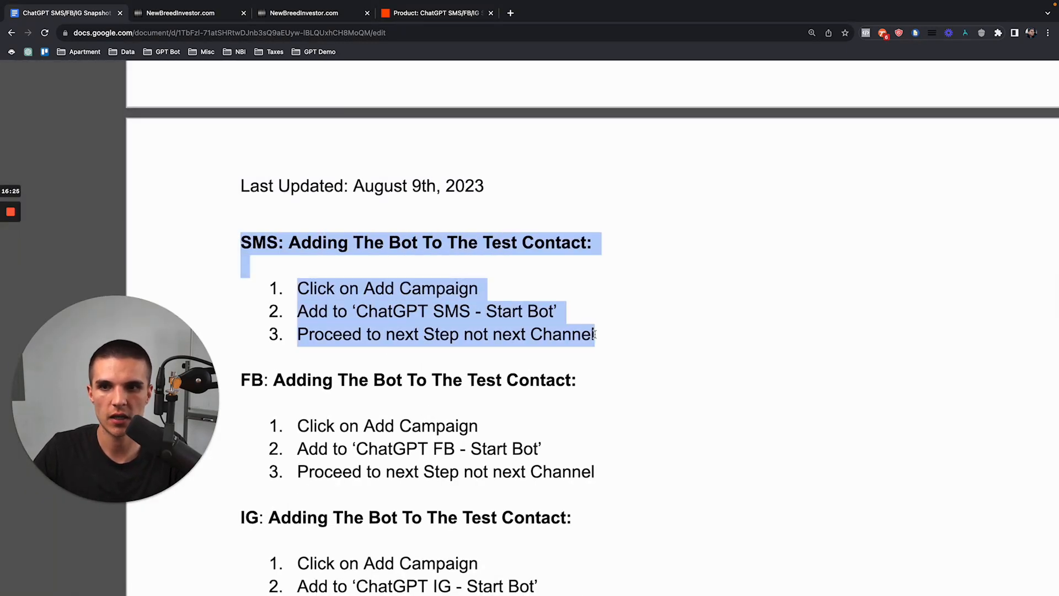
{"action": "scroll", "coordinate": [445, 243], "scroll_direction": "down", "scroll_amount": 3}
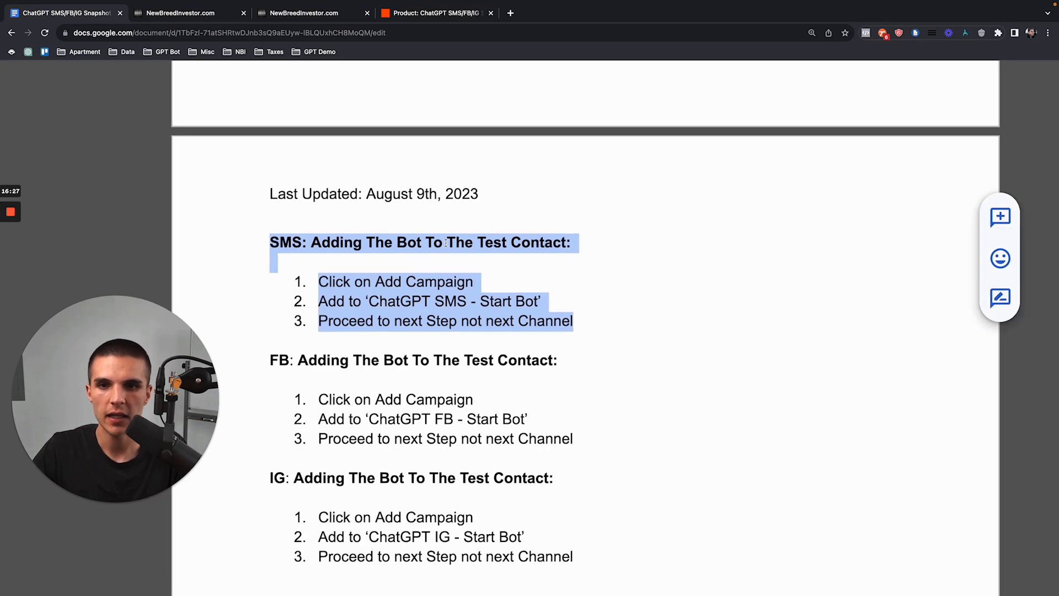
{"action": "left_click", "coordinate": [272, 249]}
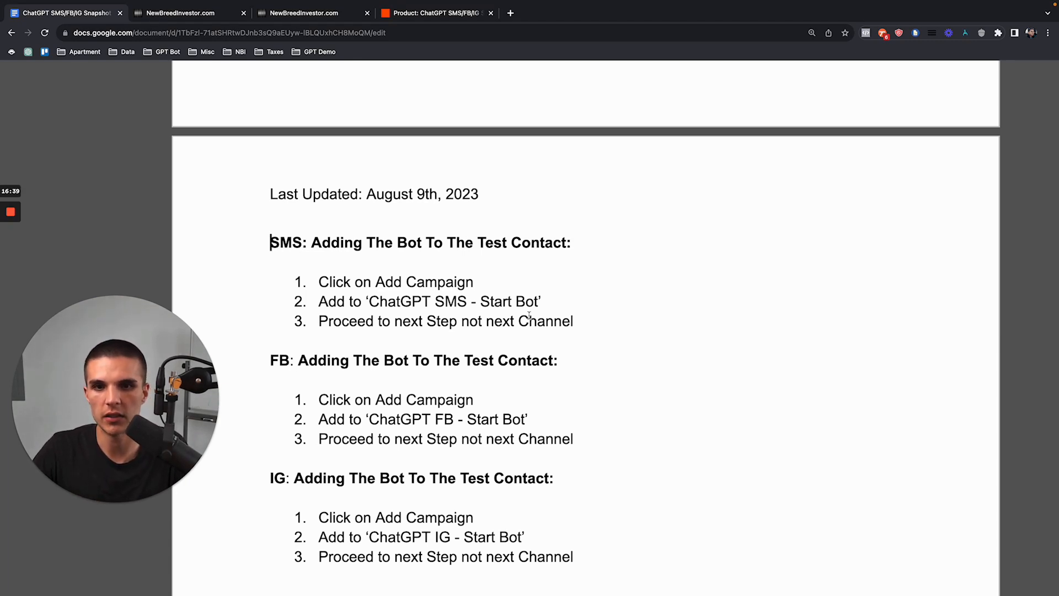
{"action": "left_click_drag", "start_coordinate": [575, 321], "coordinate": [272, 243]}
{"action": "left_click", "coordinate": [271, 262]}
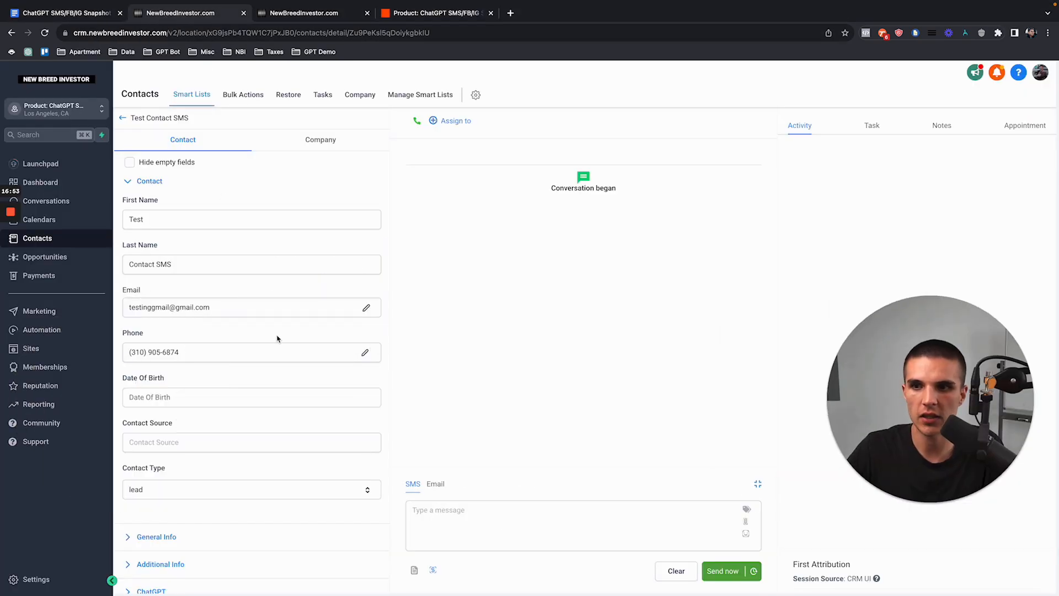
Step: Add the test contact to the 'Workflow - 1. ChatGPT SMS - Start Bot' workflow
{"action": "scroll", "coordinate": [241, 346], "scroll_direction": "down", "scroll_amount": 6}
{"action": "left_click", "coordinate": [136, 416]}
{"action": "left_click", "coordinate": [420, 143]}
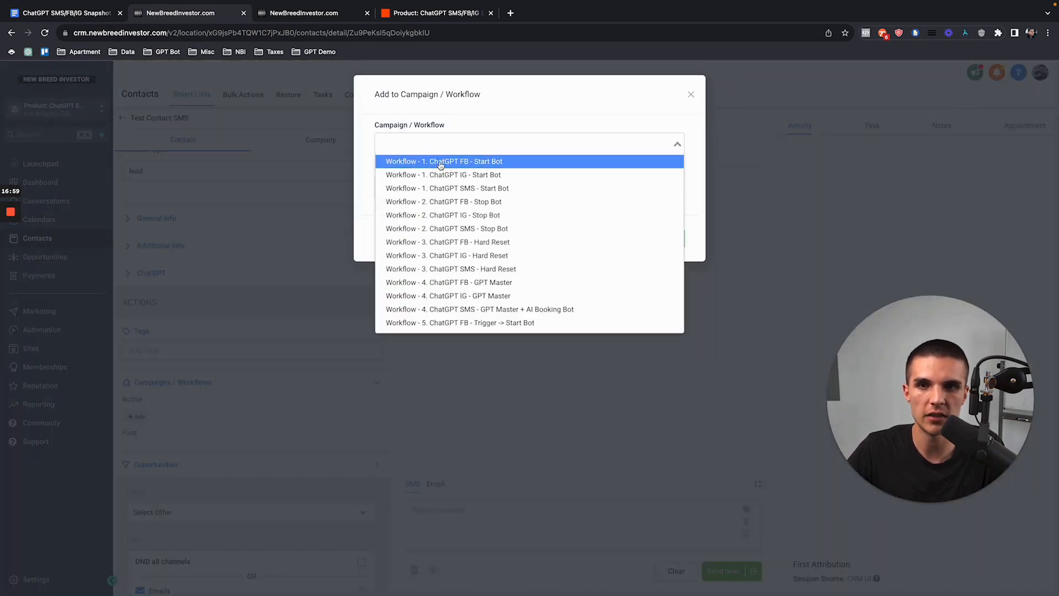
{"action": "left_click", "coordinate": [440, 190]}
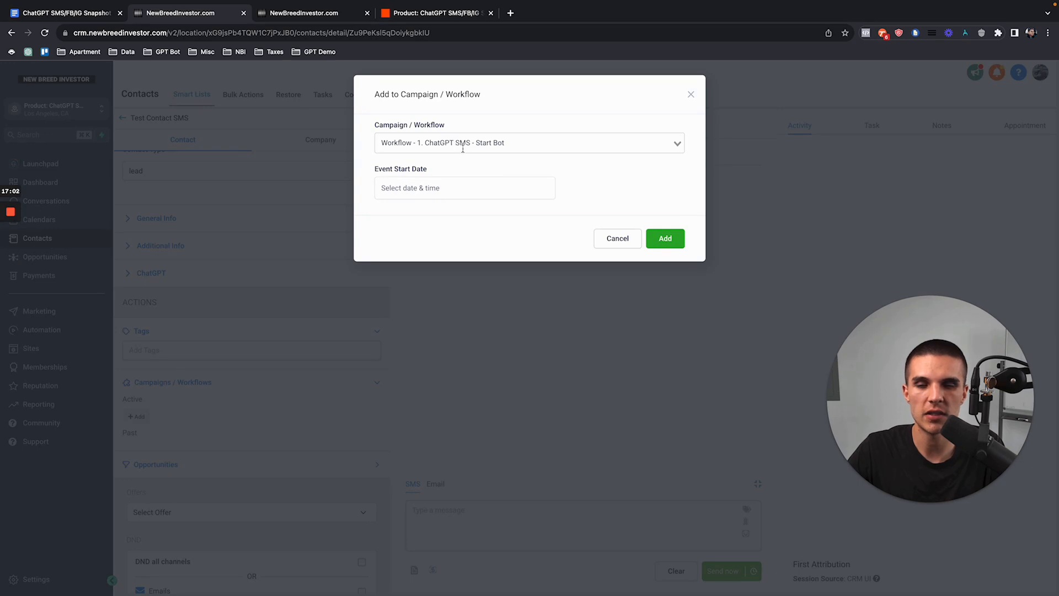
{"action": "left_click", "coordinate": [665, 239]}
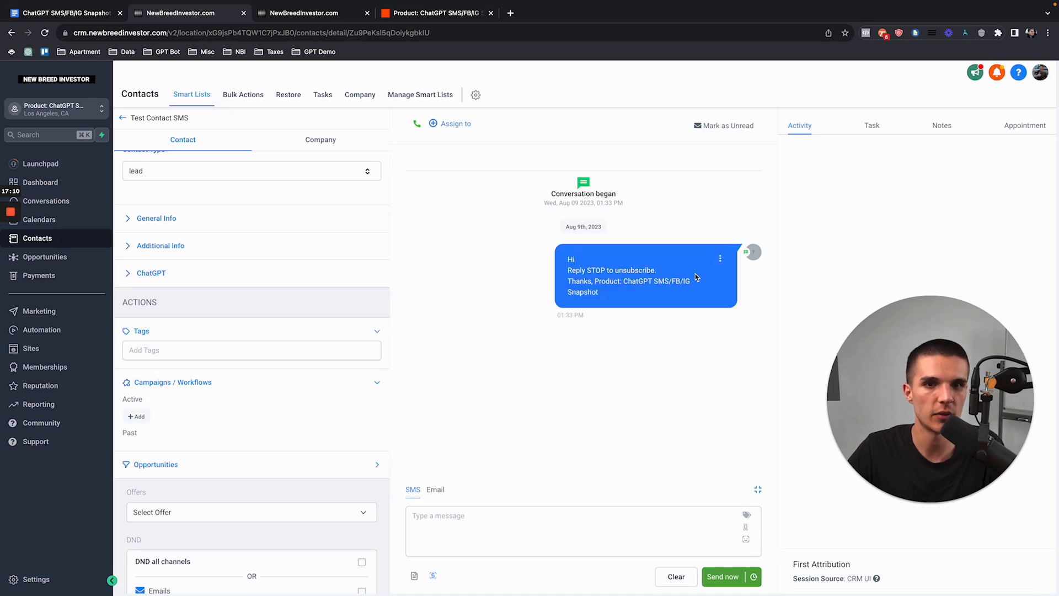
Step: Open the 1. ChatGPT SMS - Start Bot workflow from the ChatGPT SMS automation folder
{"action": "left_click", "coordinate": [40, 334]}
{"action": "left_click", "coordinate": [279, 332]}
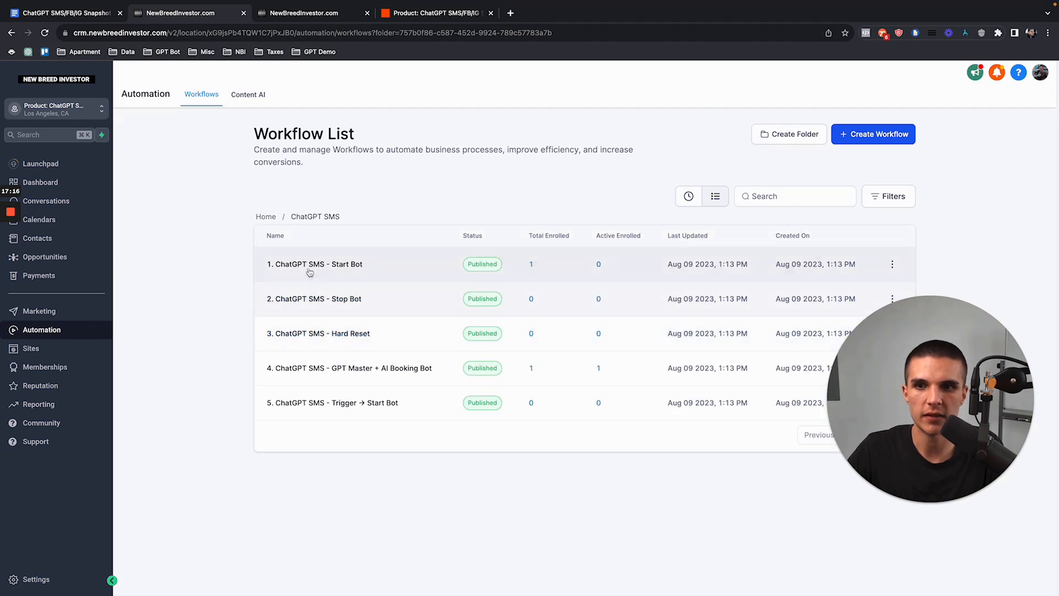
{"action": "left_click", "coordinate": [309, 271]}
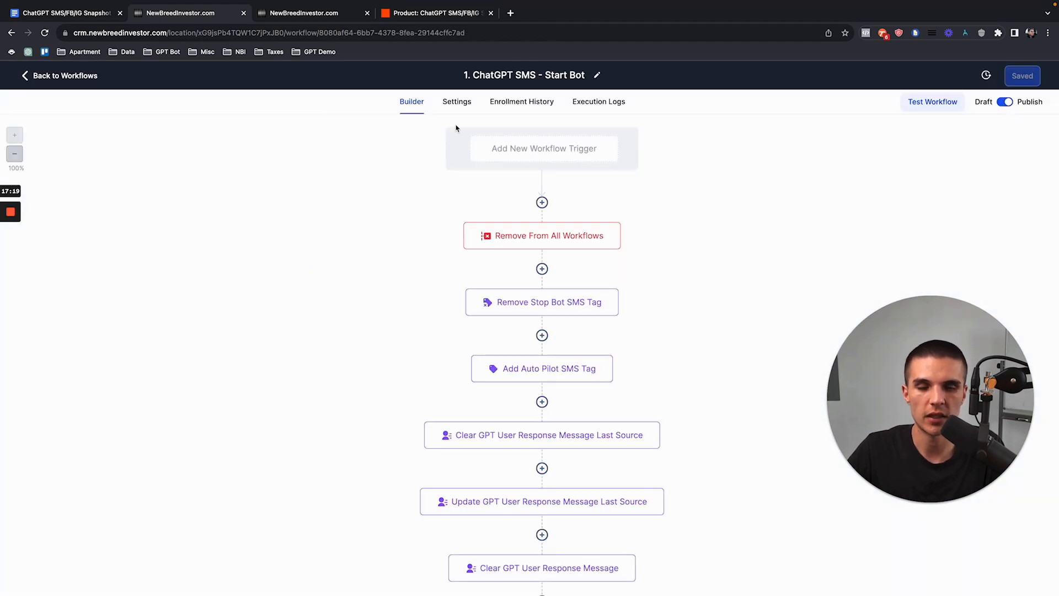
Step: Look over the 4. ChatGPT SMS - GPT Master + AI Booking Bot workflow, zoomed out
{"action": "scroll", "coordinate": [526, 170], "scroll_direction": "down", "scroll_amount": 8}
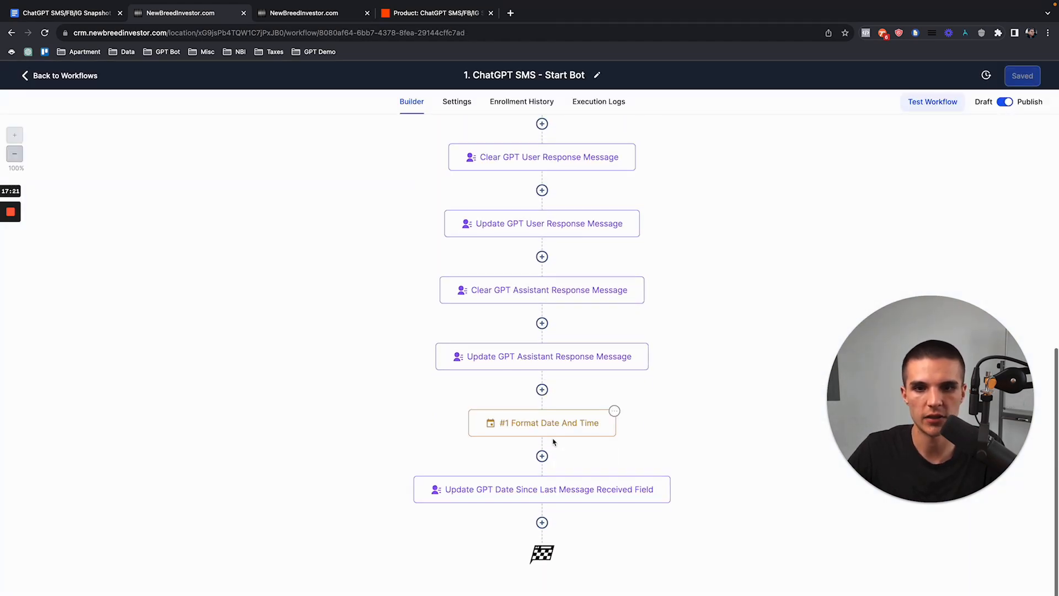
{"action": "scroll", "coordinate": [373, 271], "scroll_direction": "up", "scroll_amount": 8}
{"action": "left_click", "coordinate": [70, 75]}
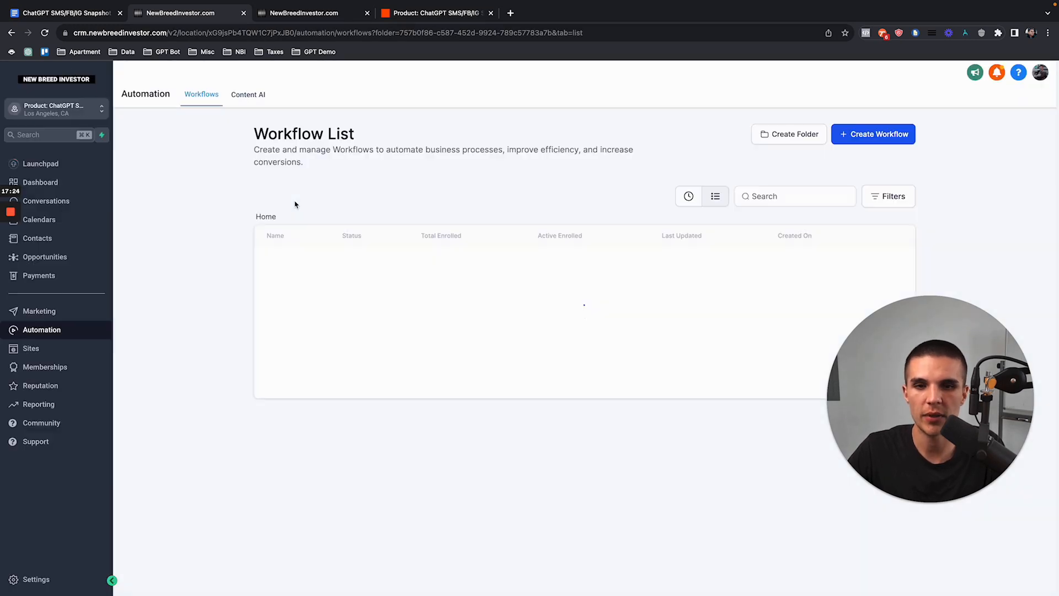
{"action": "left_click", "coordinate": [336, 368]}
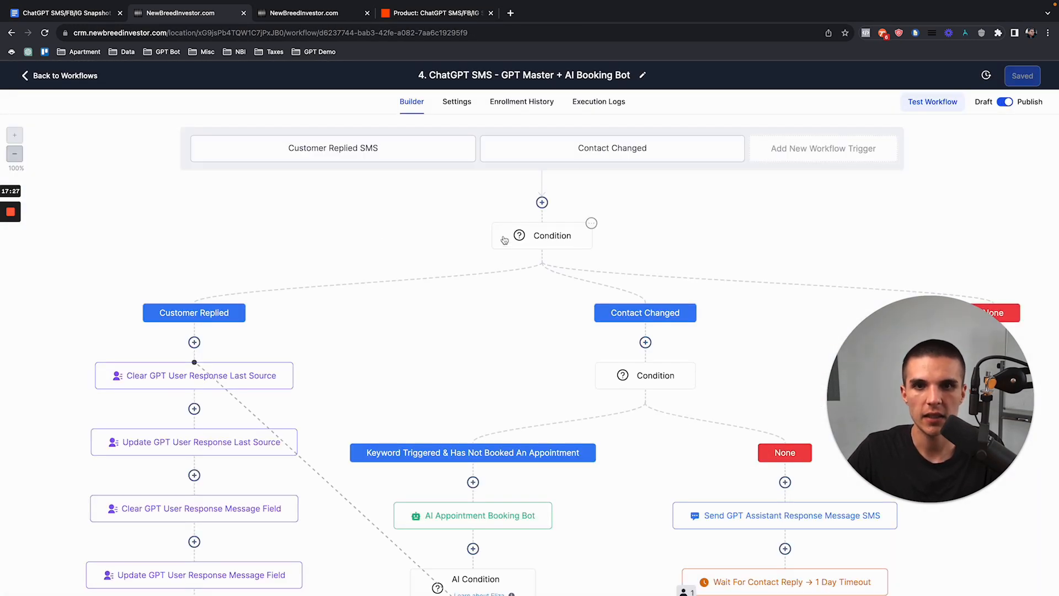
{"action": "left_click", "coordinate": [15, 153]}
{"action": "scroll", "coordinate": [683, 349], "scroll_direction": "down", "scroll_amount": 2}
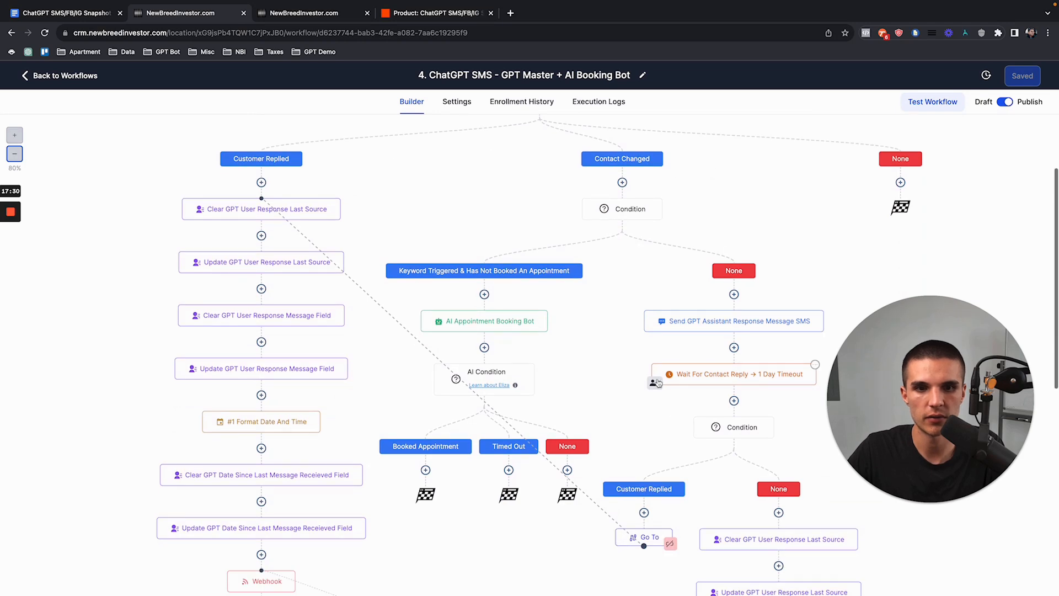
{"action": "scroll", "coordinate": [387, 276], "scroll_direction": "up", "scroll_amount": 2}
{"action": "left_click", "coordinate": [59, 77]}
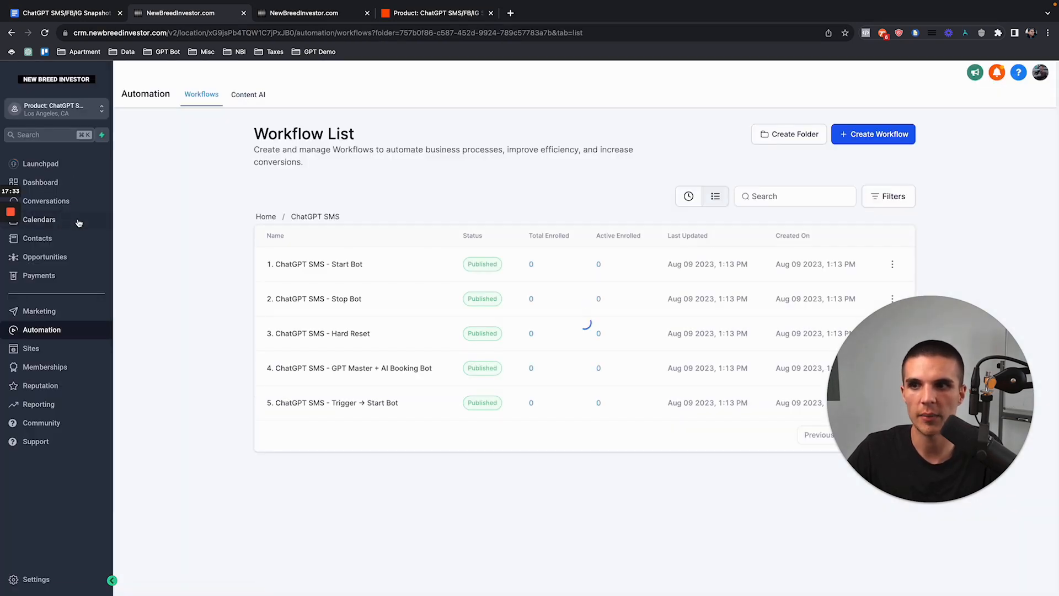
Step: Open the Test Contact Sms record and select its welcome SMS text
{"action": "left_click", "coordinate": [78, 238]}
{"action": "left_click", "coordinate": [260, 246]}
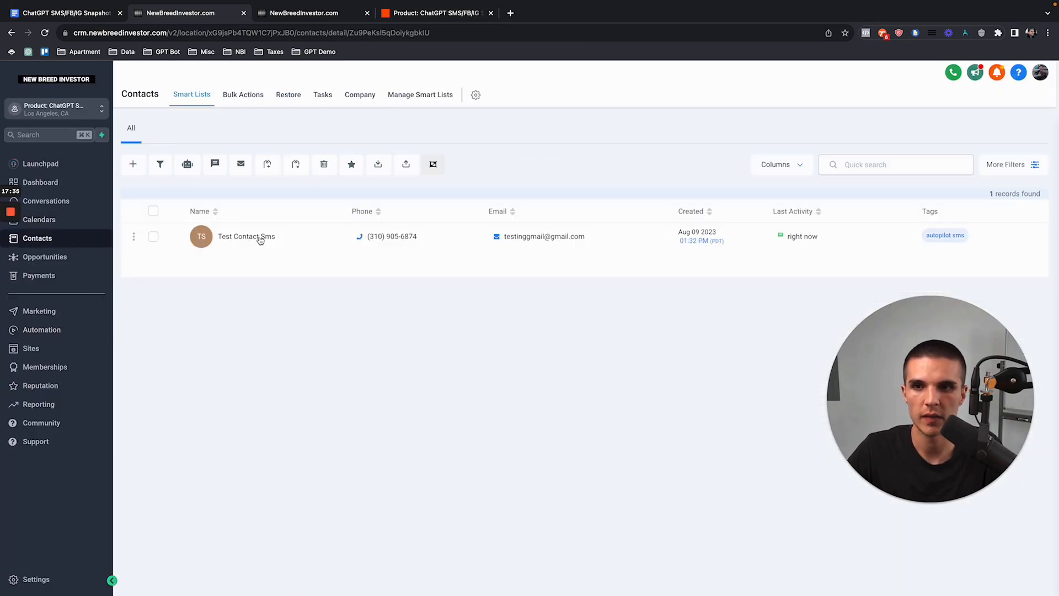
{"action": "left_click_drag", "start_coordinate": [566, 257], "coordinate": [636, 298]}
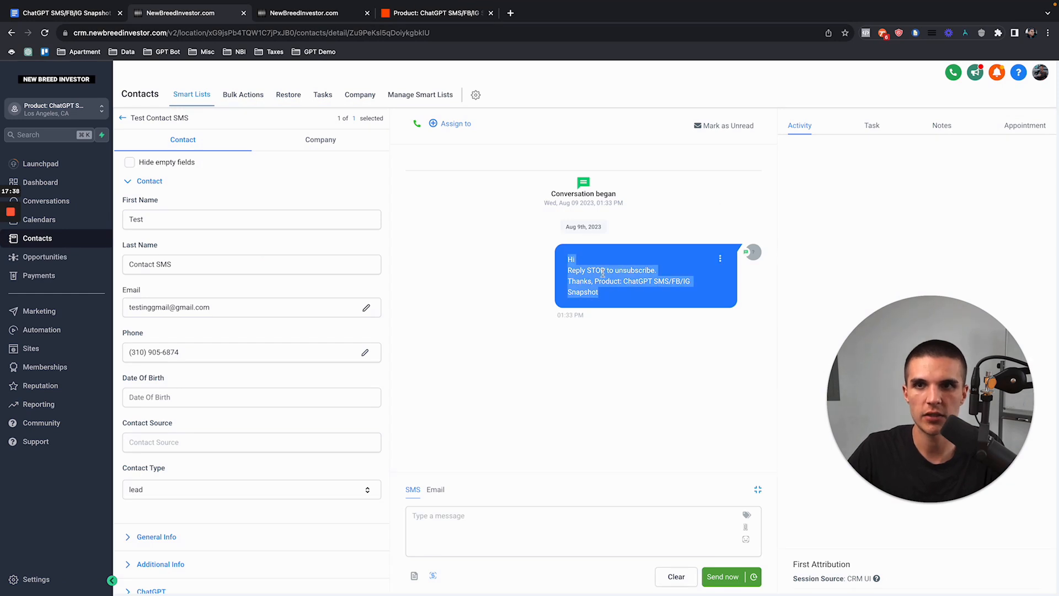
Step: Reload the Blank Snapshot location's contacts and open its single lead's conversation
{"action": "left_click", "coordinate": [301, 13]}
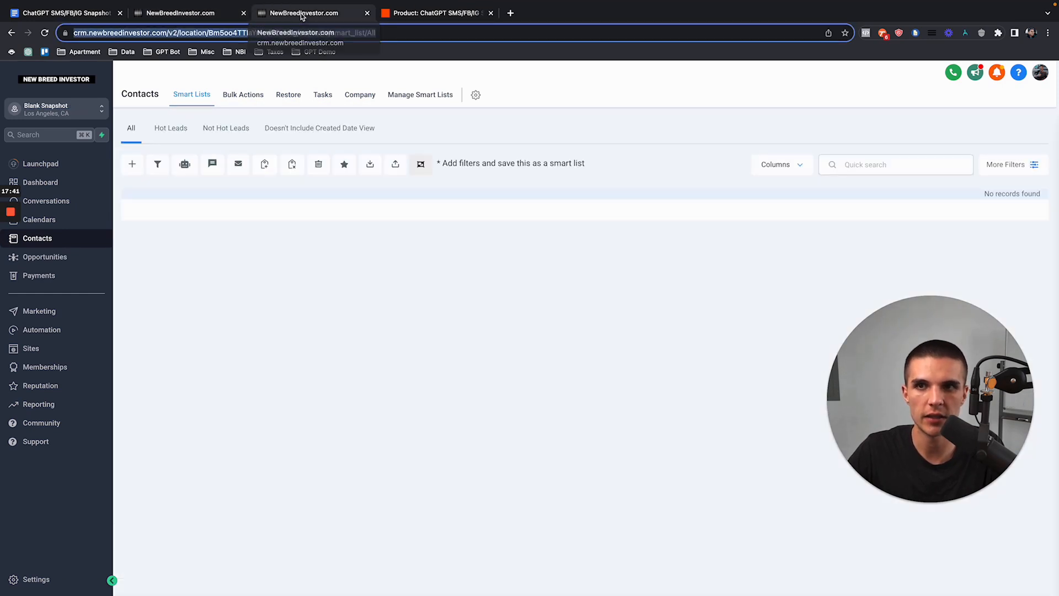
{"action": "left_click", "coordinate": [45, 39]}
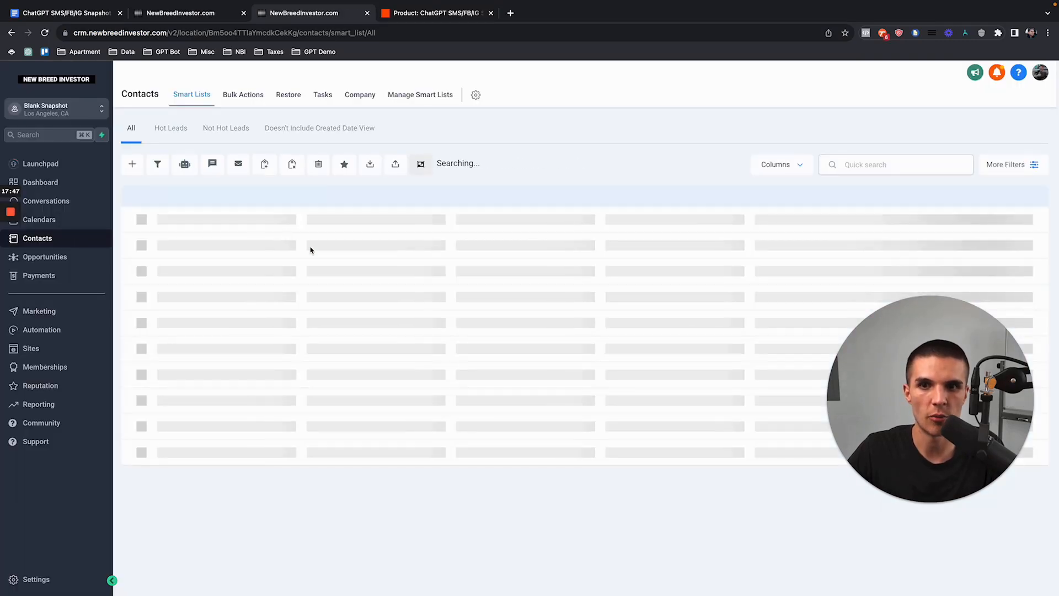
{"action": "left_click", "coordinate": [333, 238]}
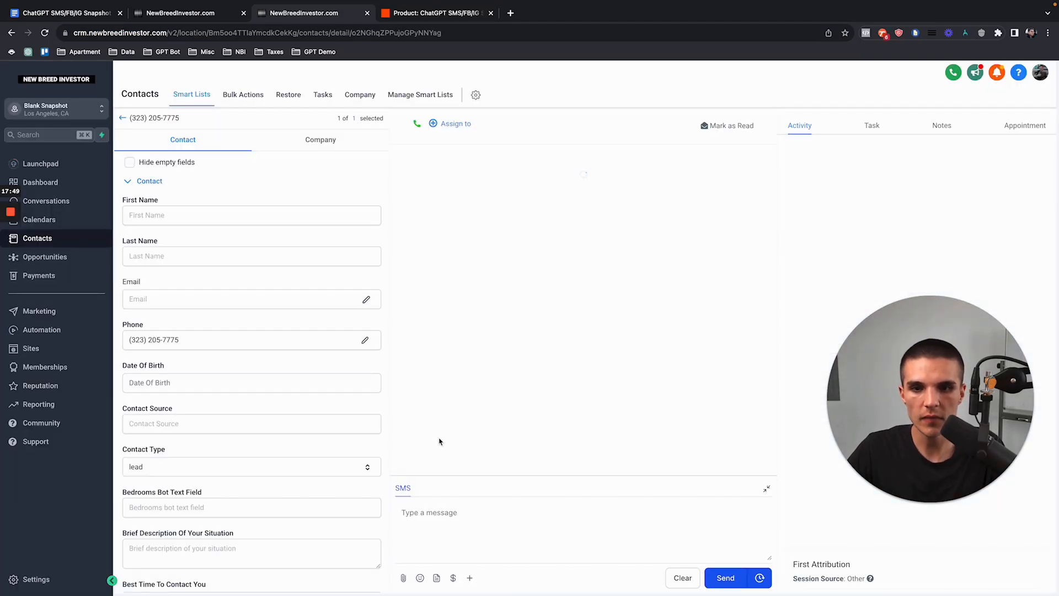
Step: Scroll the course document to the Zapier Webhook instructions, then bring up the zap editor
{"action": "left_click", "coordinate": [73, 14]}
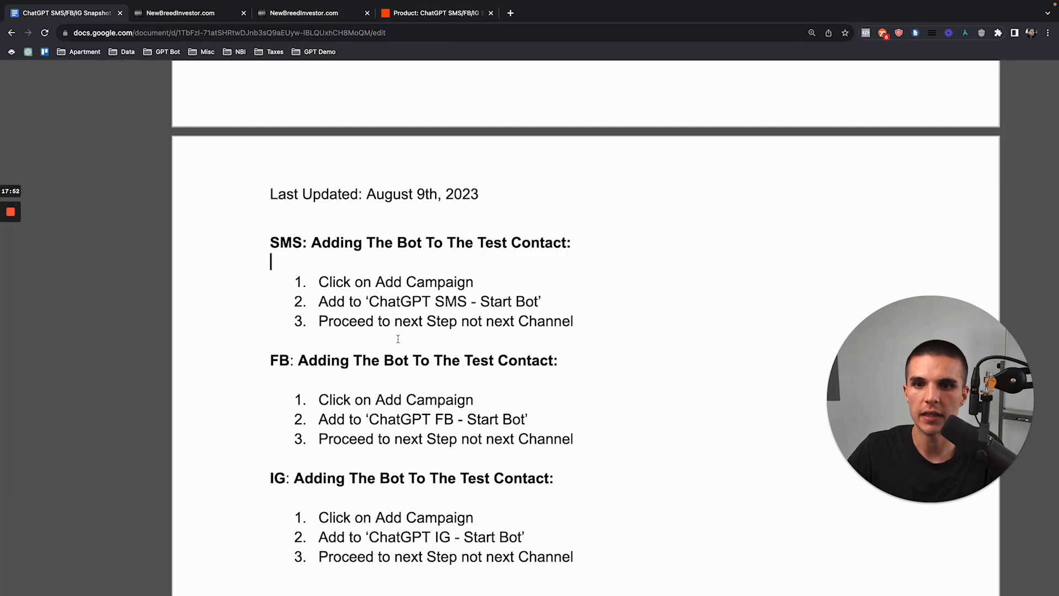
{"action": "left_click_drag", "start_coordinate": [265, 238], "coordinate": [590, 347]}
{"action": "scroll", "coordinate": [591, 347], "scroll_direction": "down", "scroll_amount": 5}
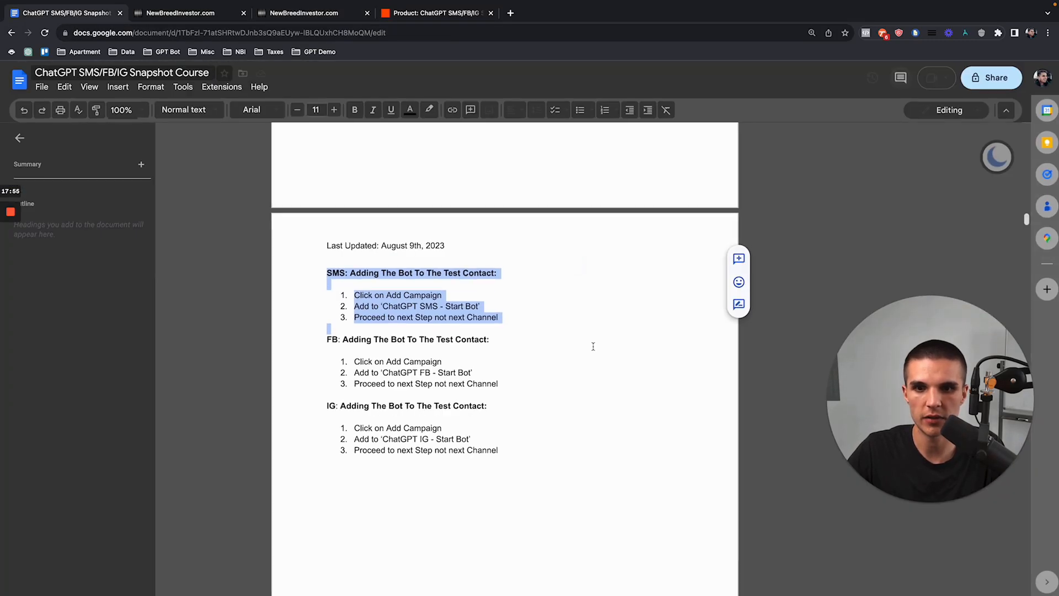
{"action": "scroll", "coordinate": [593, 347], "scroll_direction": "down", "scroll_amount": 3}
{"action": "scroll", "coordinate": [470, 340], "scroll_direction": "down", "scroll_amount": 5}
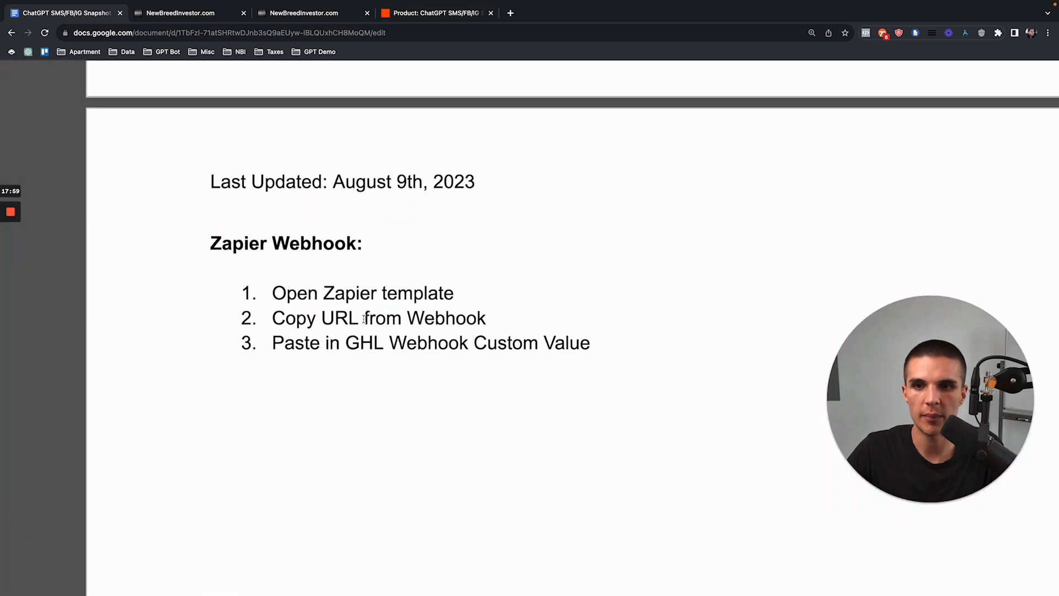
{"action": "scroll", "coordinate": [364, 318], "scroll_direction": "down", "scroll_amount": 1}
{"action": "left_click_drag", "start_coordinate": [328, 263], "coordinate": [376, 265]}
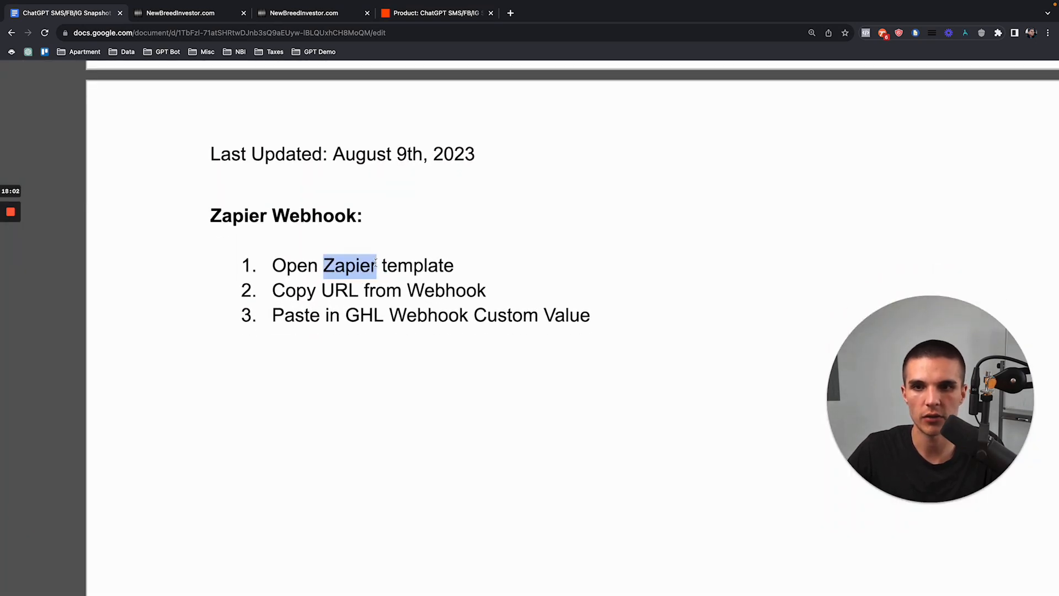
{"action": "left_click", "coordinate": [417, 15]}
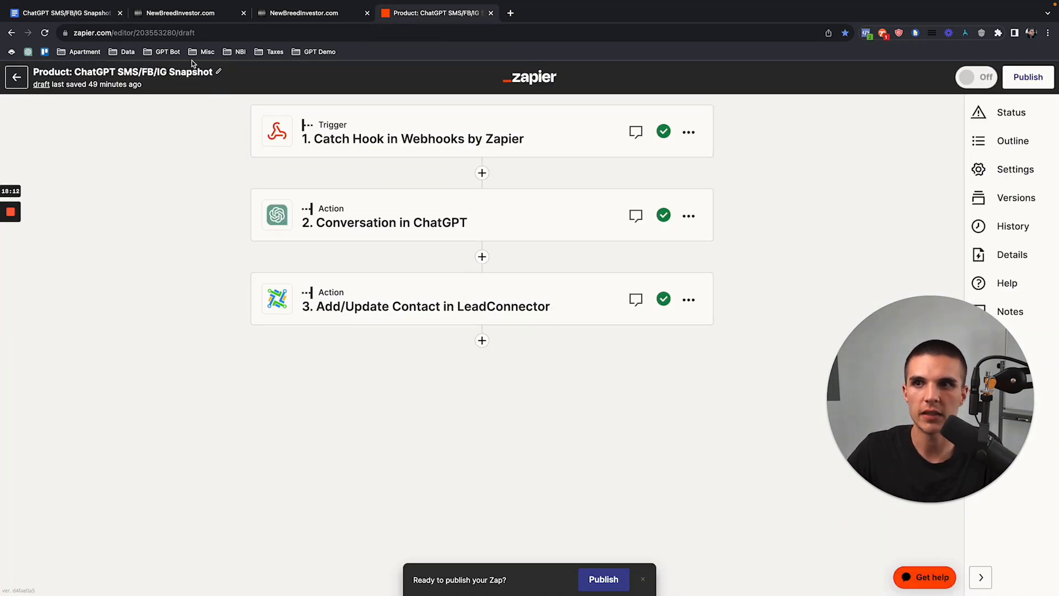
Step: Review the 'Open Zapier template' and 'Copy URL from Webhook' instruction lines
{"action": "left_click", "coordinate": [86, 13]}
{"action": "left_click_drag", "start_coordinate": [273, 266], "coordinate": [453, 269]}
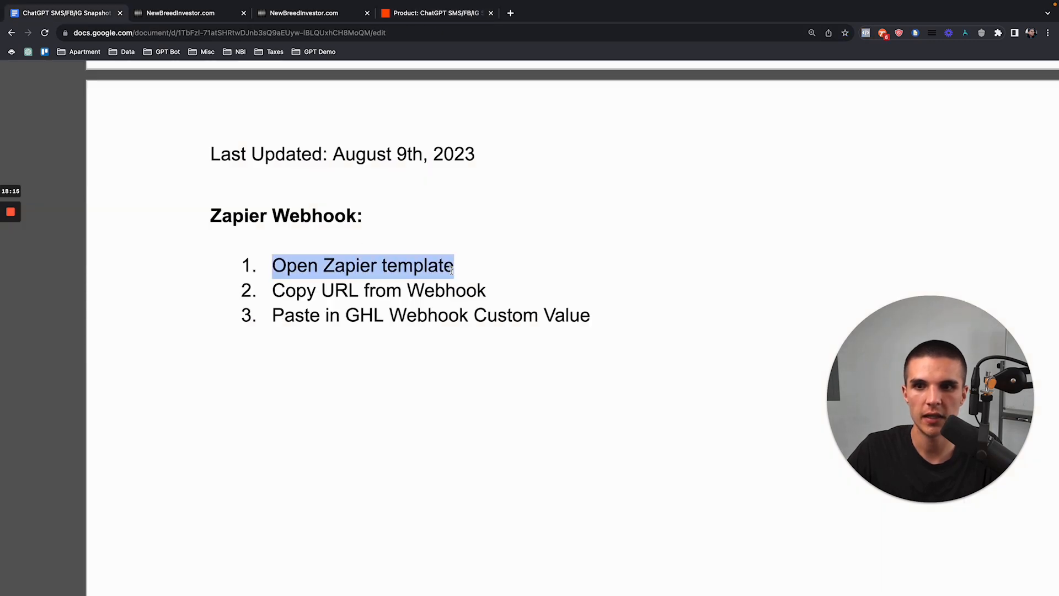
{"action": "left_click_drag", "start_coordinate": [273, 291], "coordinate": [485, 292]}
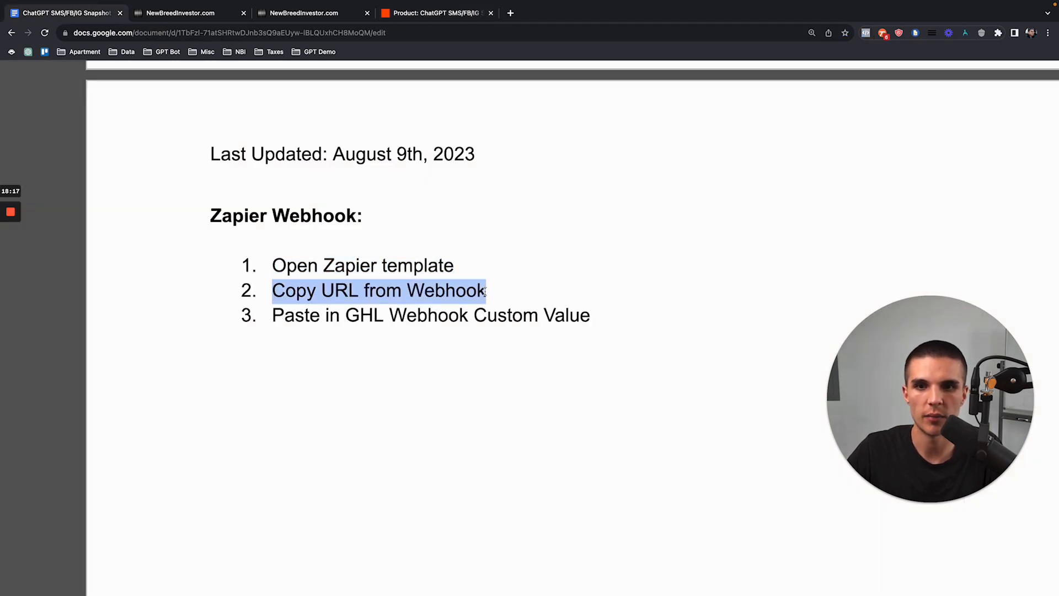
Step: Copy the Catch Hook trigger's webhook URL from its Test section
{"action": "left_click", "coordinate": [436, 15]}
{"action": "left_click", "coordinate": [424, 145]}
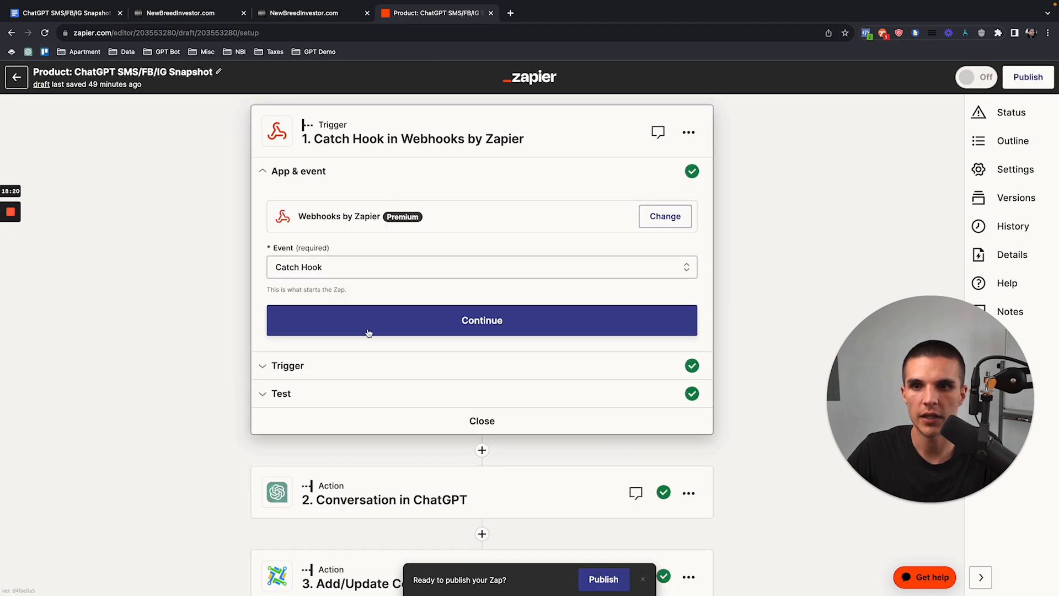
{"action": "left_click", "coordinate": [376, 385]}
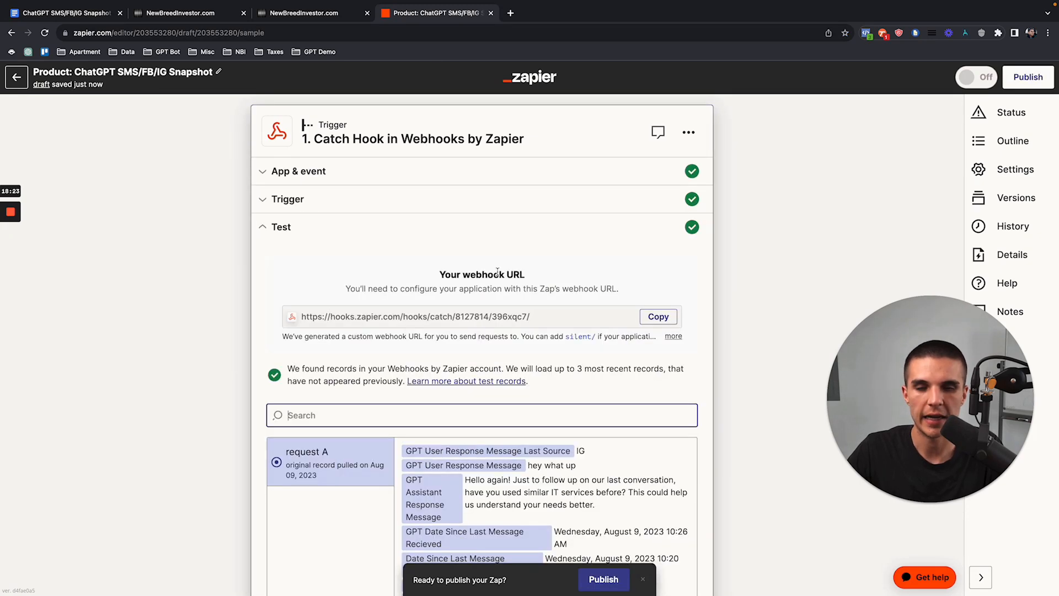
{"action": "left_click", "coordinate": [658, 317]}
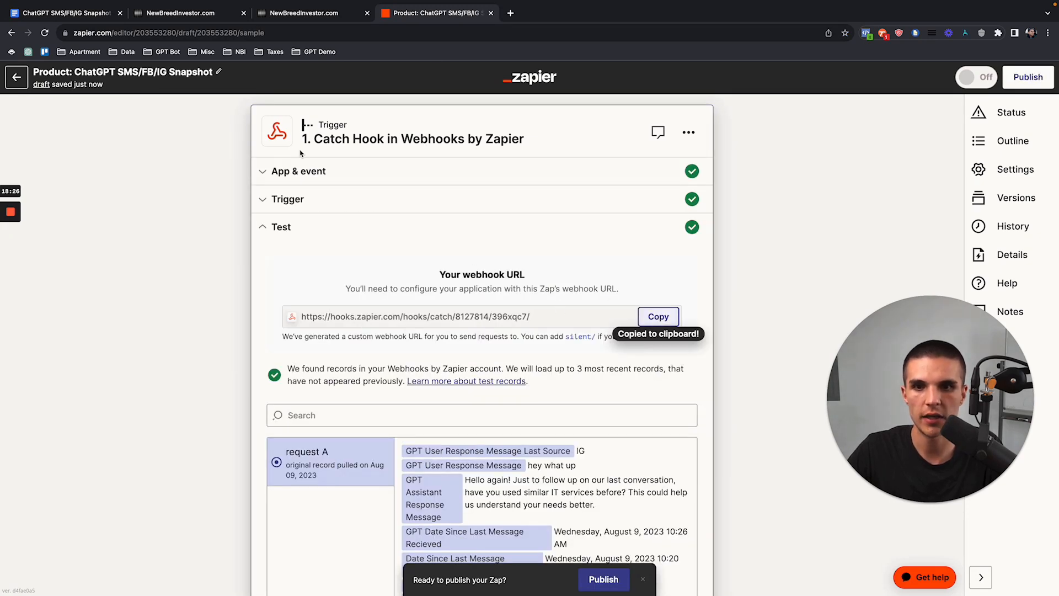
{"action": "left_click", "coordinate": [154, 19]}
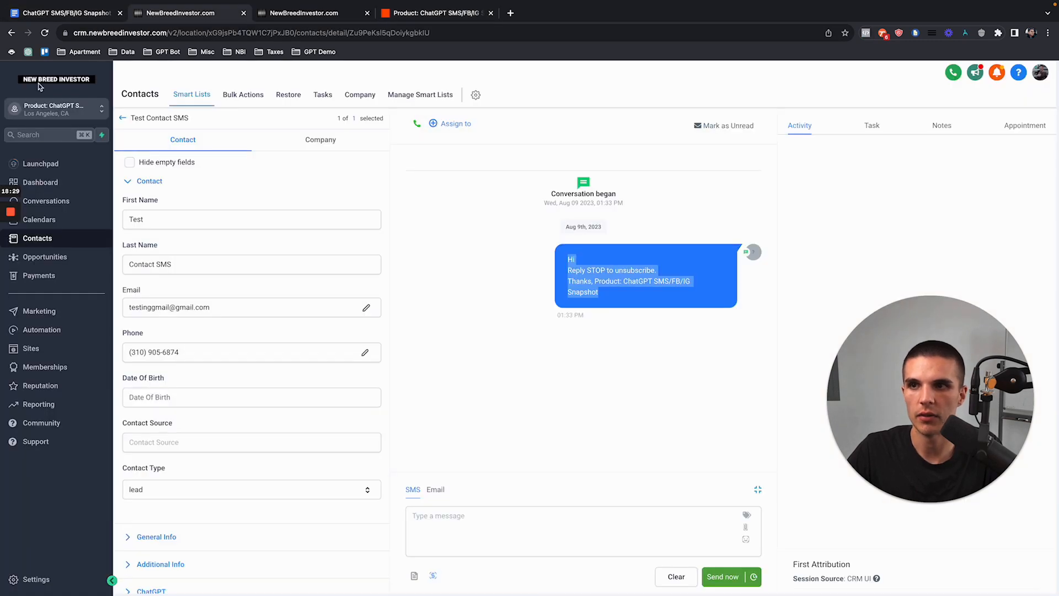
Step: Replace the Webhook URL custom value's google.com with the pasted Zapier webhook URL
{"action": "left_click", "coordinate": [46, 580]}
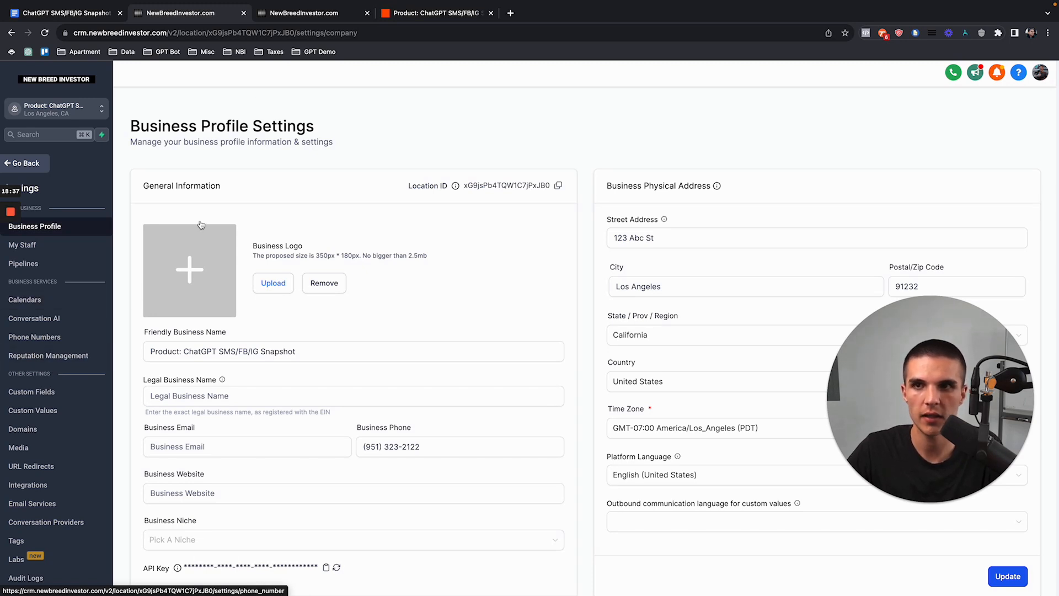
{"action": "left_click", "coordinate": [70, 415]}
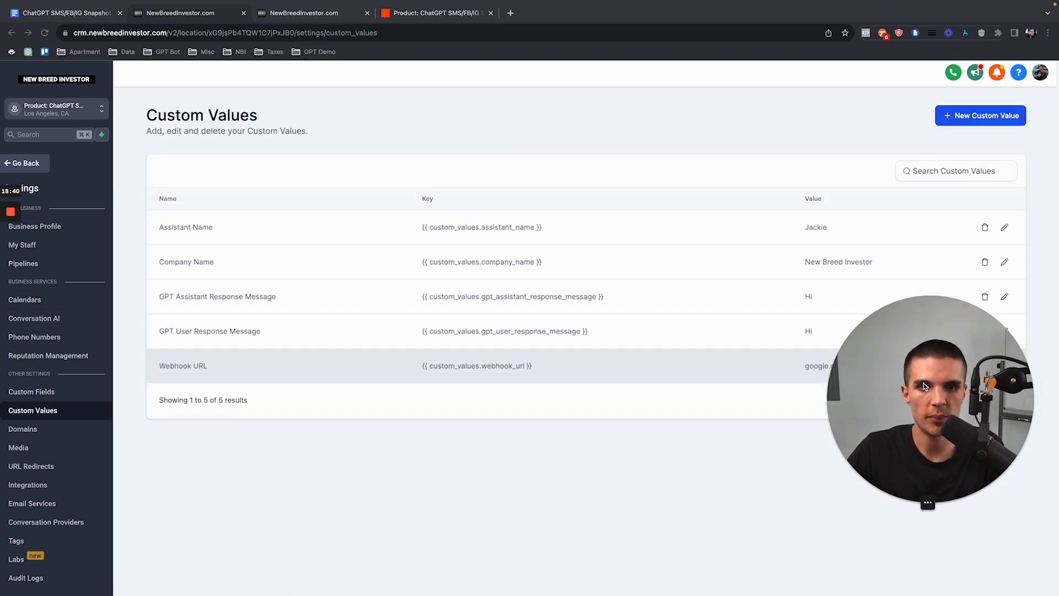
{"action": "left_click", "coordinate": [1004, 366]}
{"action": "triple_click", "coordinate": [629, 371]}
{"action": "key", "text": "super+v"}
{"action": "left_click", "coordinate": [690, 411]}
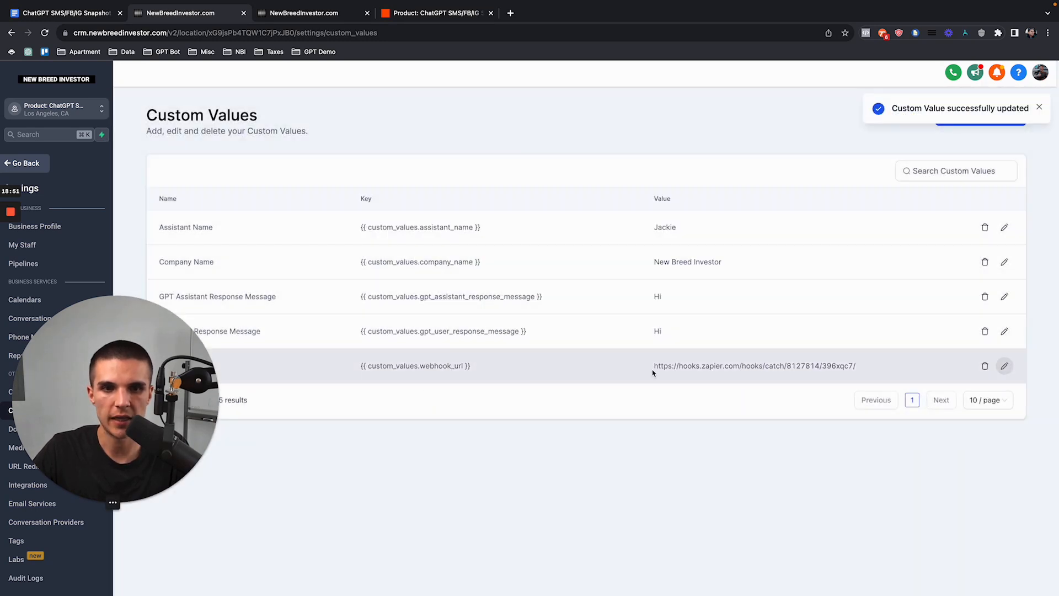
Step: Return to the Test Contact SMS page, then scroll on through the setup document
{"action": "left_click", "coordinate": [34, 163]}
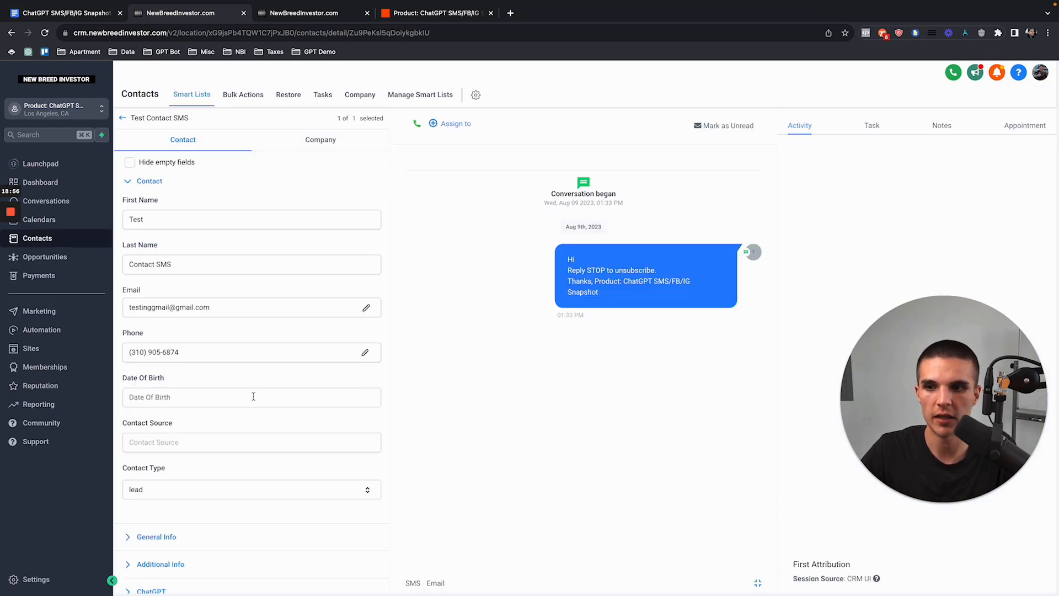
{"action": "scroll", "coordinate": [248, 373], "scroll_direction": "down", "scroll_amount": 4}
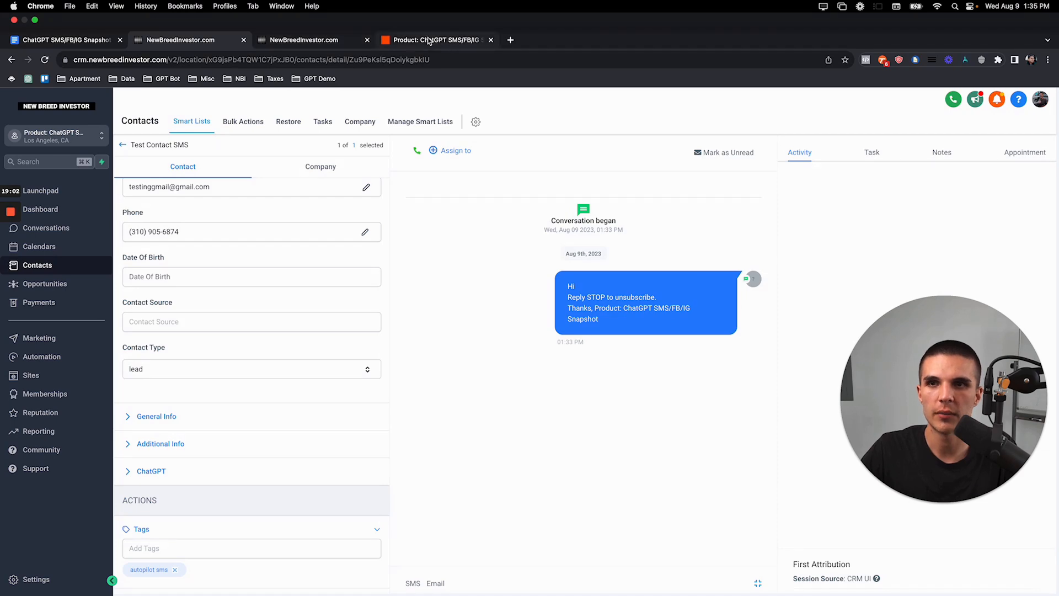
{"action": "left_click", "coordinate": [65, 40]}
{"action": "scroll", "coordinate": [450, 387], "scroll_direction": "down", "scroll_amount": 3}
{"action": "scroll", "coordinate": [450, 386], "scroll_direction": "down", "scroll_amount": 3}
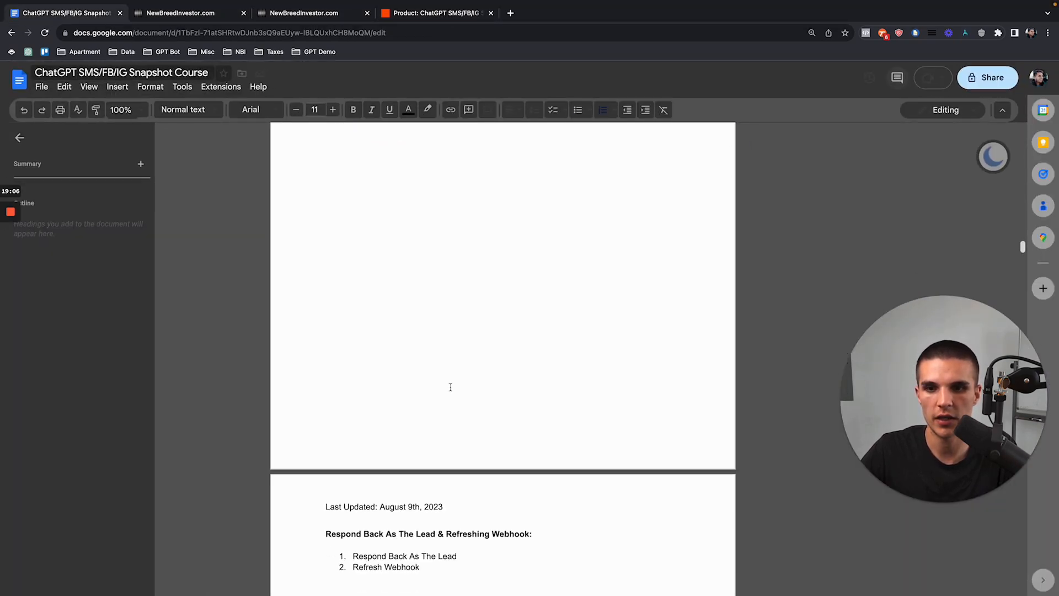
Step: Send a 'Hello!' SMS in the Blank Snapshot lead's conversation
{"action": "scroll", "coordinate": [450, 386], "scroll_direction": "down", "scroll_amount": 1}
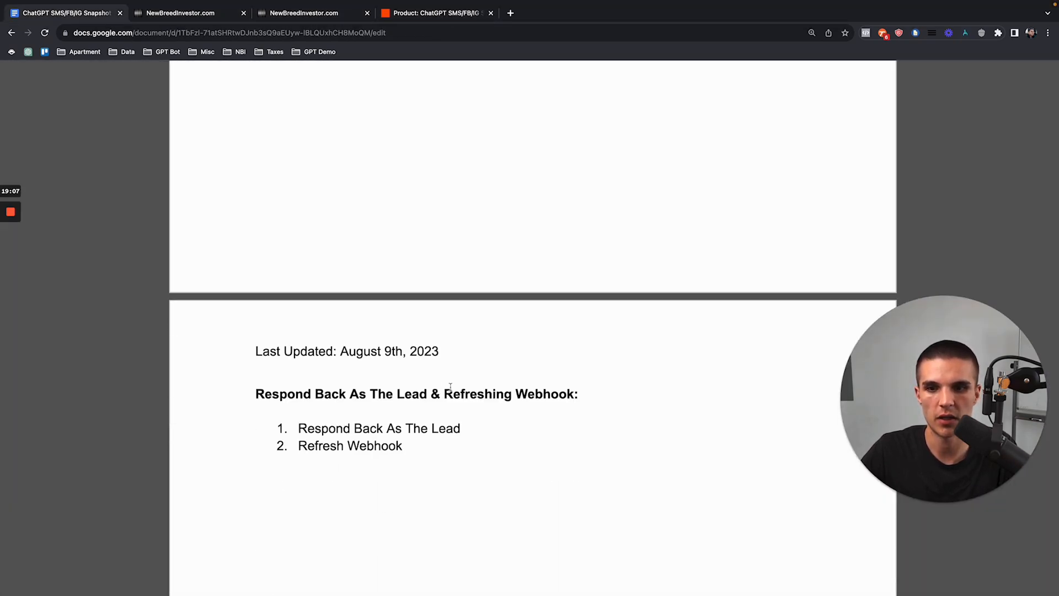
{"action": "scroll", "coordinate": [450, 387], "scroll_direction": "down", "scroll_amount": 3}
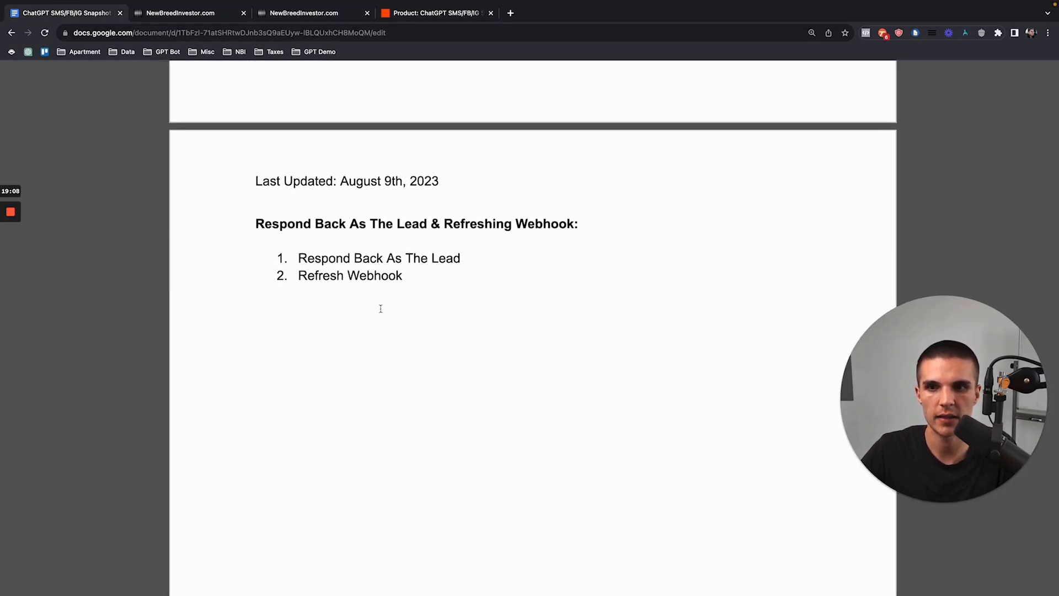
{"action": "scroll", "coordinate": [379, 307], "scroll_direction": "up", "scroll_amount": 5}
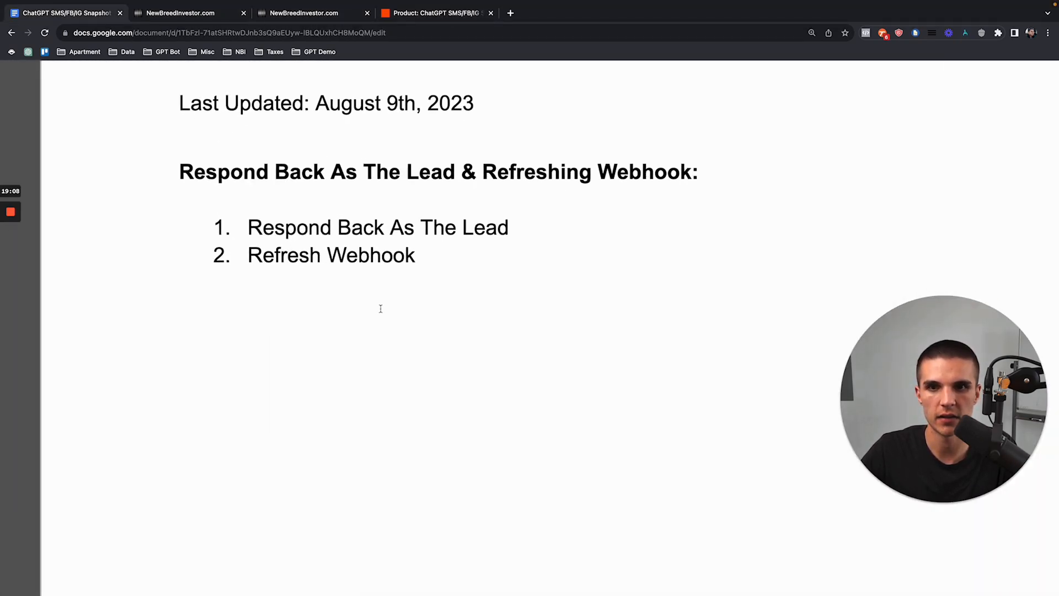
{"action": "left_click", "coordinate": [296, 21]}
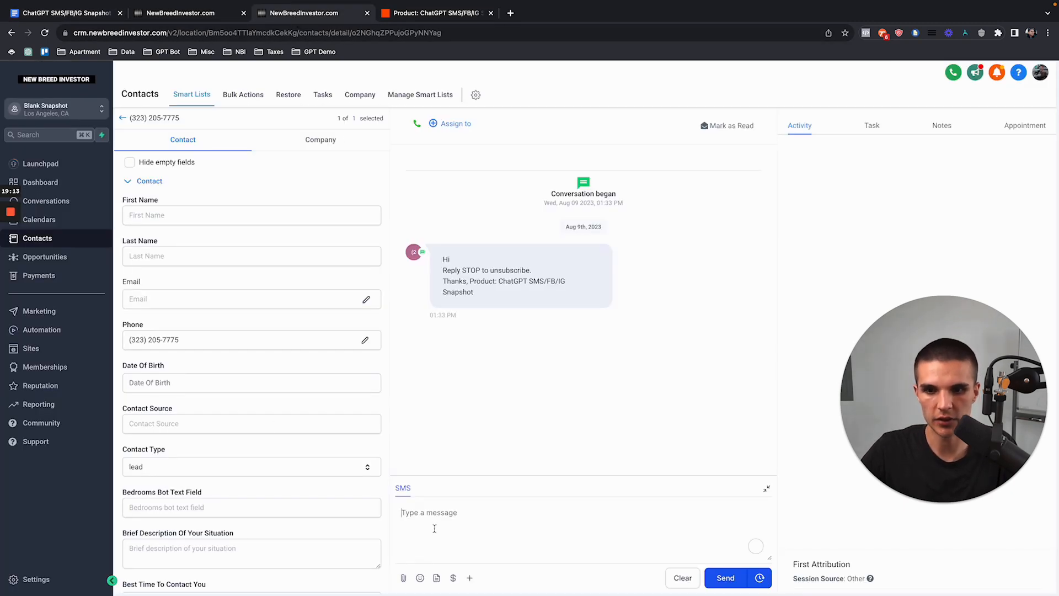
{"action": "type", "text": "Hello!"}
{"action": "key", "text": "super+Return"}
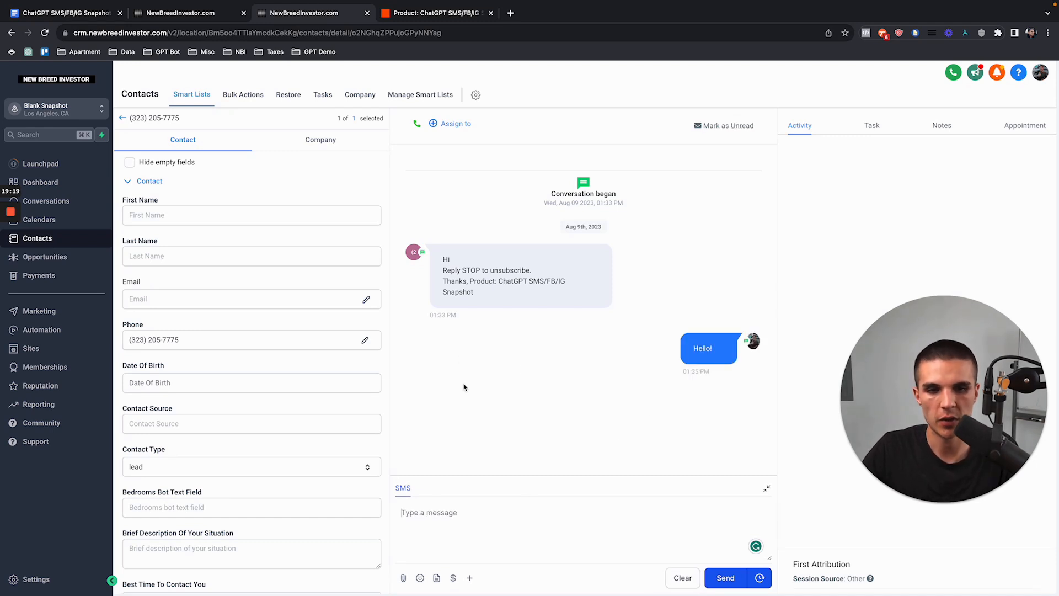
{"action": "left_click", "coordinate": [438, 16]}
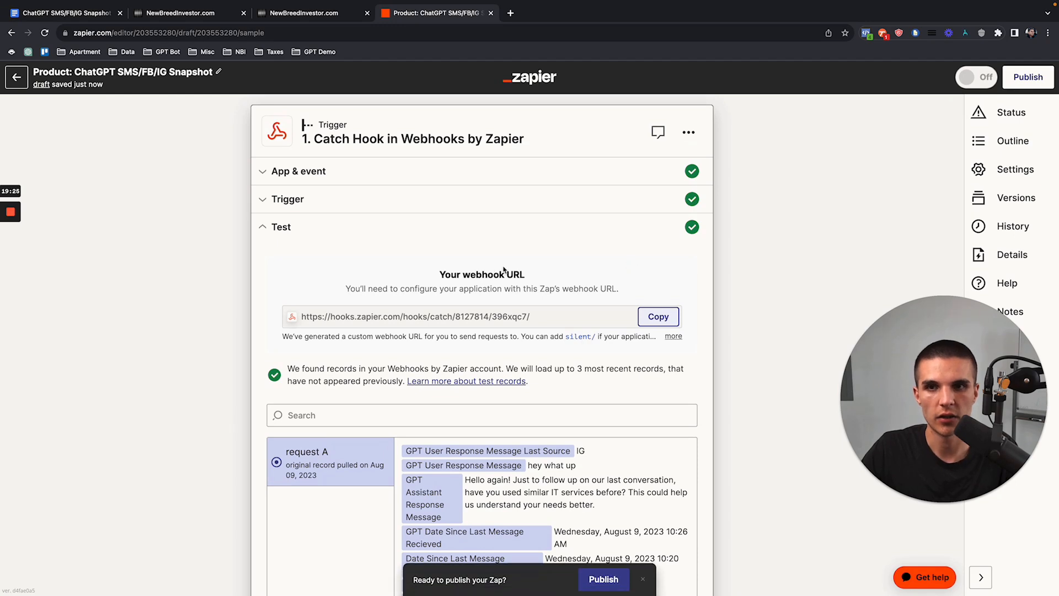
Step: Pull in the newest webhook records and continue with request B's 'Hello!' SMS as the sample
{"action": "scroll", "coordinate": [478, 222], "scroll_direction": "down", "scroll_amount": 1}
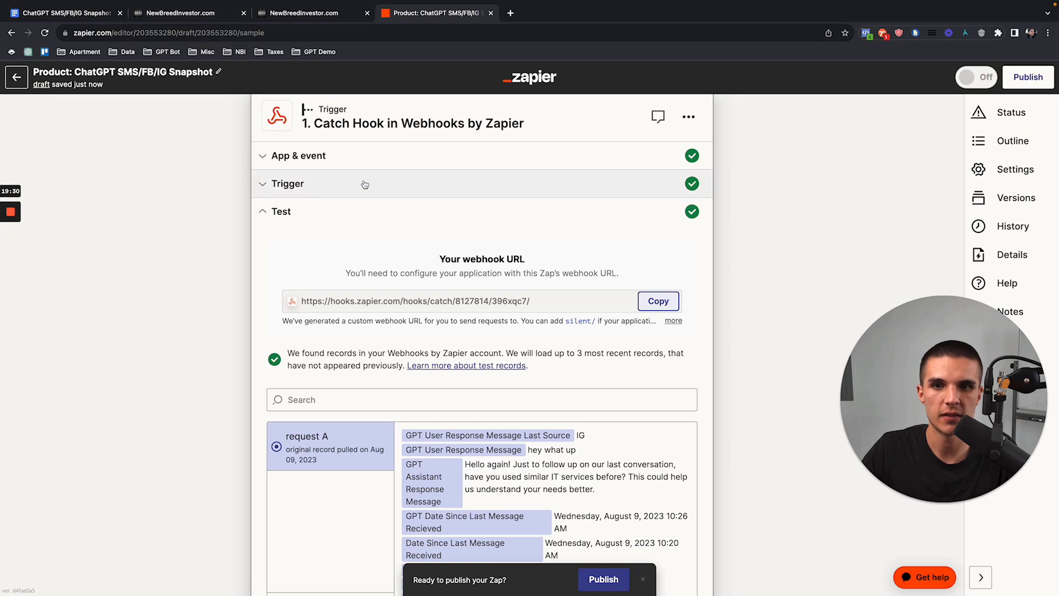
{"action": "scroll", "coordinate": [390, 275], "scroll_direction": "down", "scroll_amount": 4}
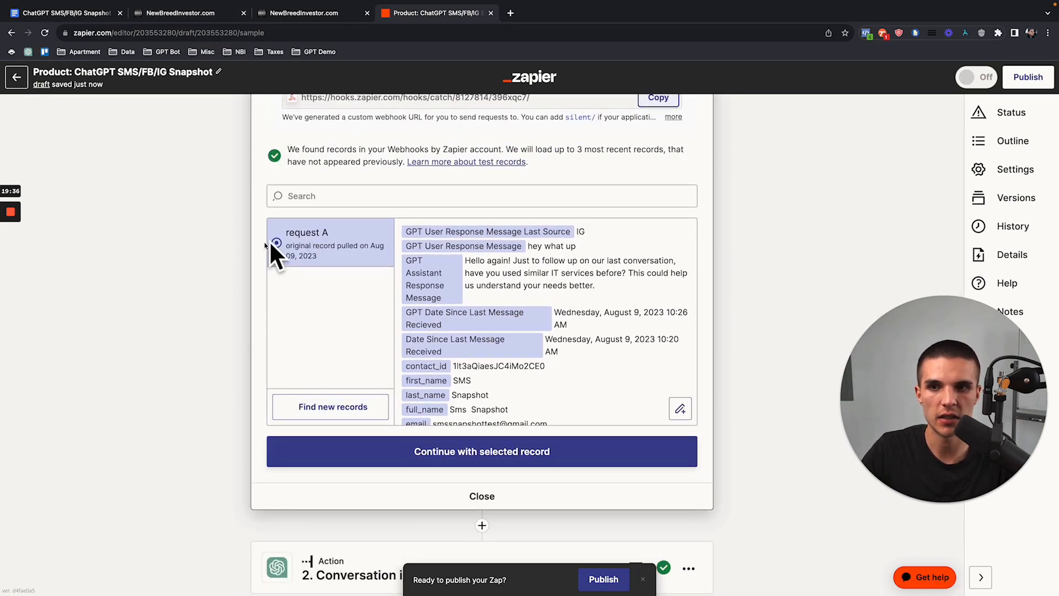
{"action": "left_click", "coordinate": [325, 411]}
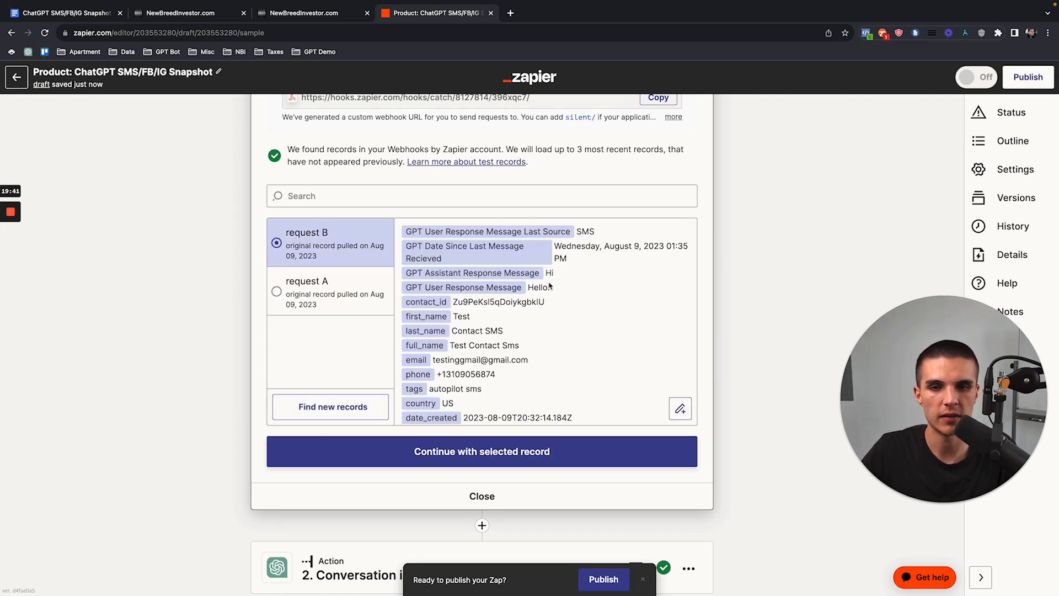
{"action": "mouse_move", "coordinate": [578, 238]}
{"action": "left_mouse_down"}
{"action": "mouse_move", "coordinate": [592, 232]}
{"action": "mouse_move", "coordinate": [577, 236]}
{"action": "left_mouse_up"}
{"action": "left_click", "coordinate": [601, 238]}
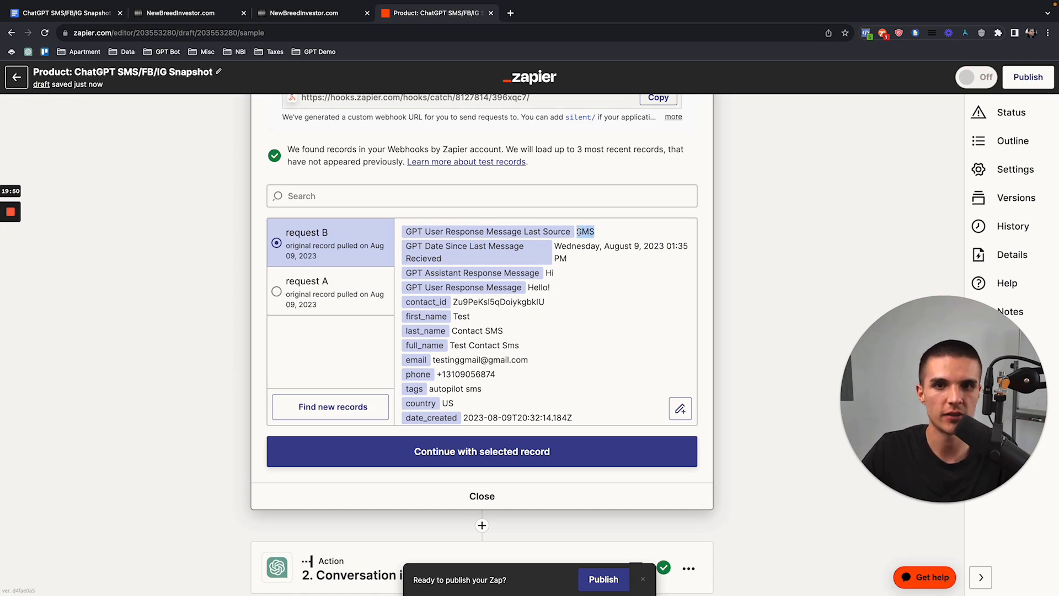
{"action": "left_click", "coordinate": [508, 454]}
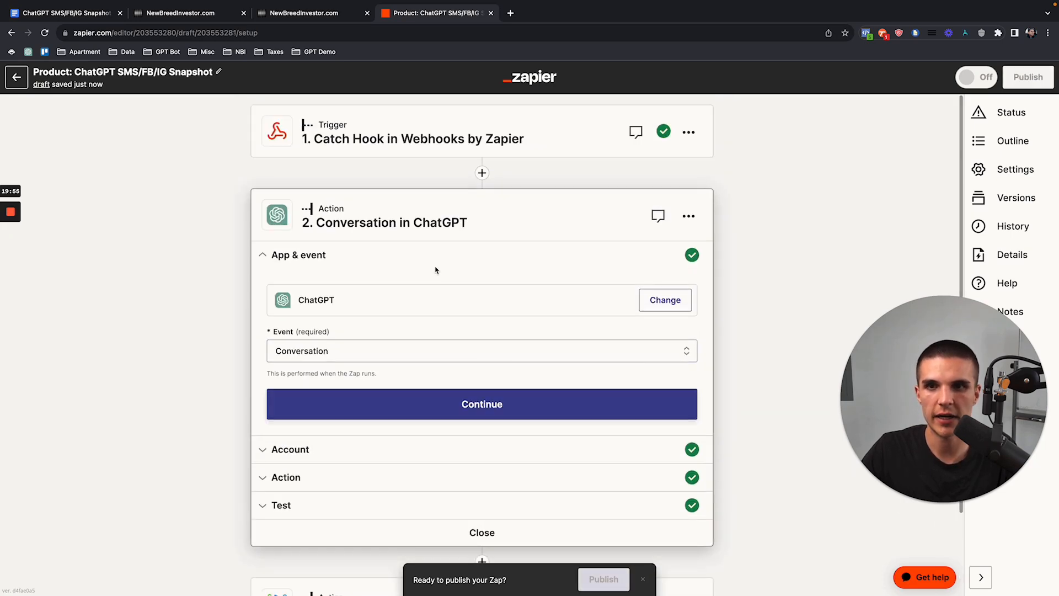
{"action": "left_click", "coordinate": [77, 13]}
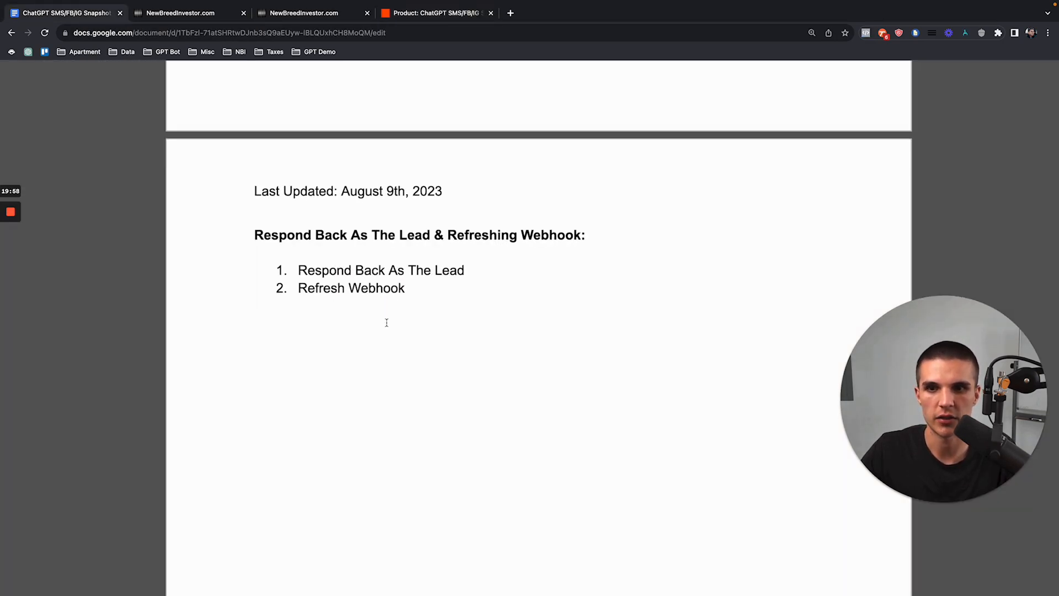
Step: Scroll the course notes past 'Respond Back As The Lead' to the 'Zapier ChatGPT:' checklist
{"action": "left_click_drag", "start_coordinate": [415, 287], "coordinate": [248, 232]}
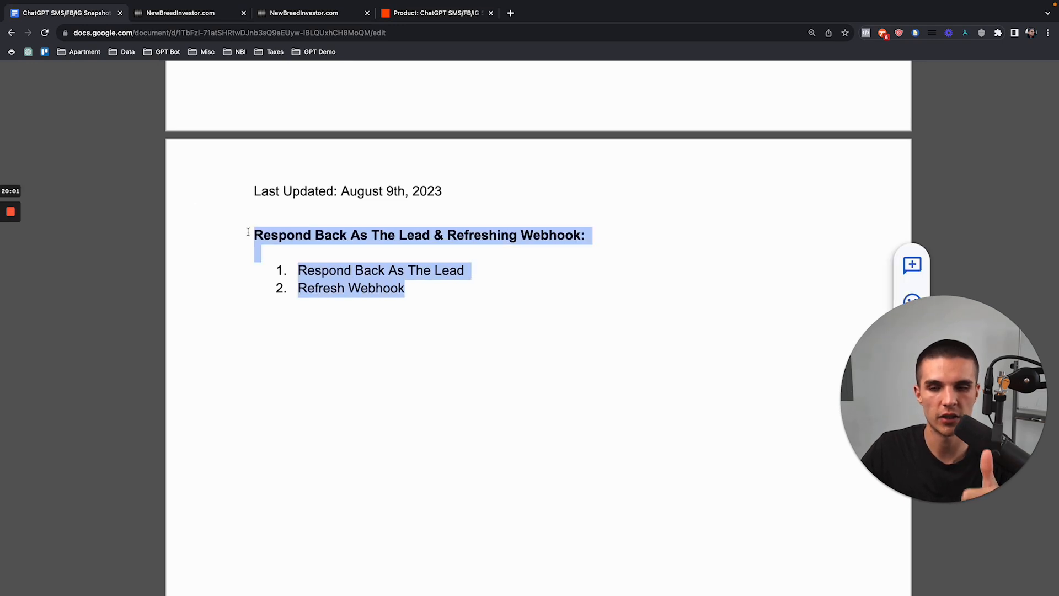
{"action": "scroll", "coordinate": [421, 354], "scroll_direction": "down", "scroll_amount": 1}
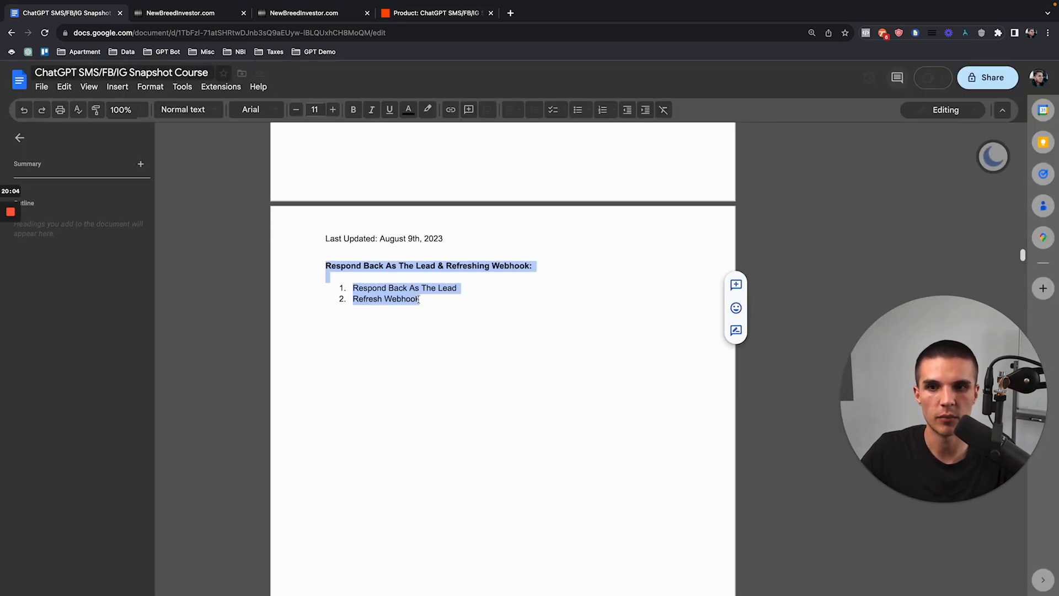
{"action": "left_click", "coordinate": [445, 333]}
{"action": "scroll", "coordinate": [445, 333], "scroll_direction": "down", "scroll_amount": 11}
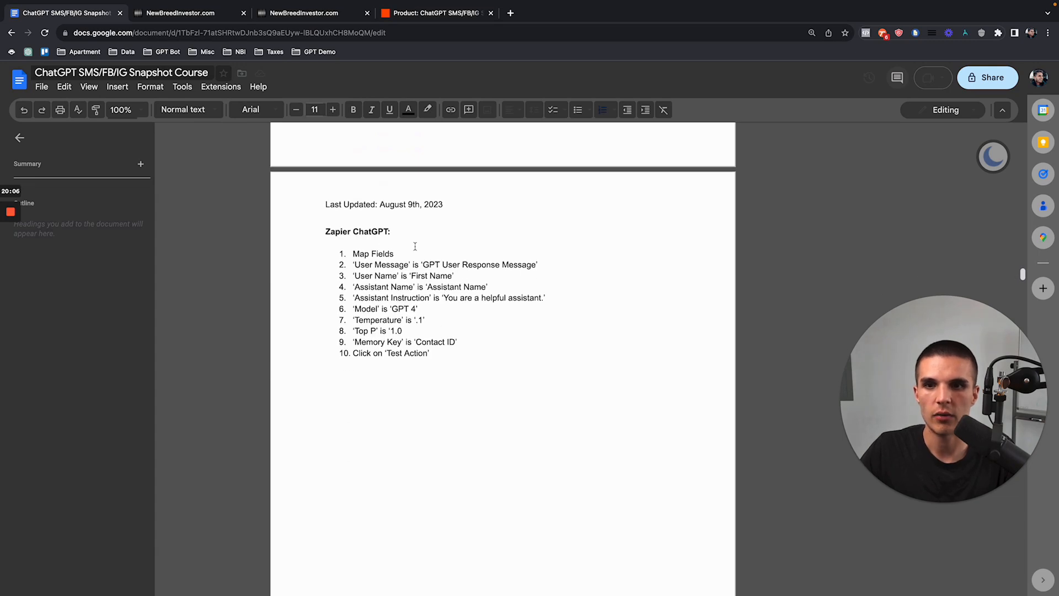
{"action": "scroll", "coordinate": [414, 247], "scroll_direction": "up", "scroll_amount": 5}
{"action": "scroll", "coordinate": [415, 246], "scroll_direction": "down", "scroll_amount": 1}
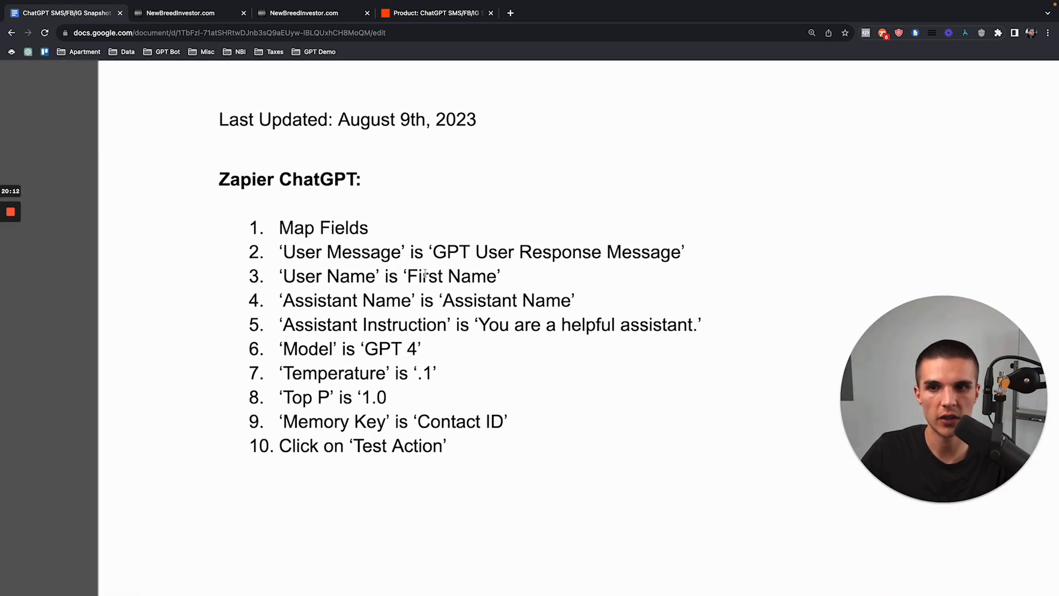
{"action": "left_click", "coordinate": [427, 14]}
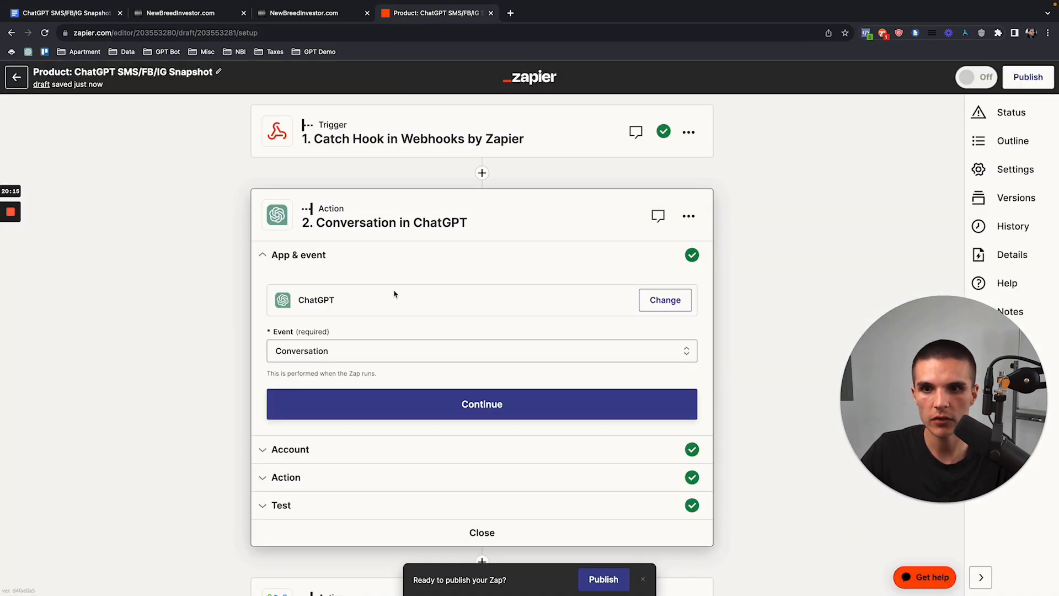
Step: Check the ChatGPT action fields: User Message, First Name as user name, assistant name Jackie
{"action": "left_click", "coordinate": [381, 451]}
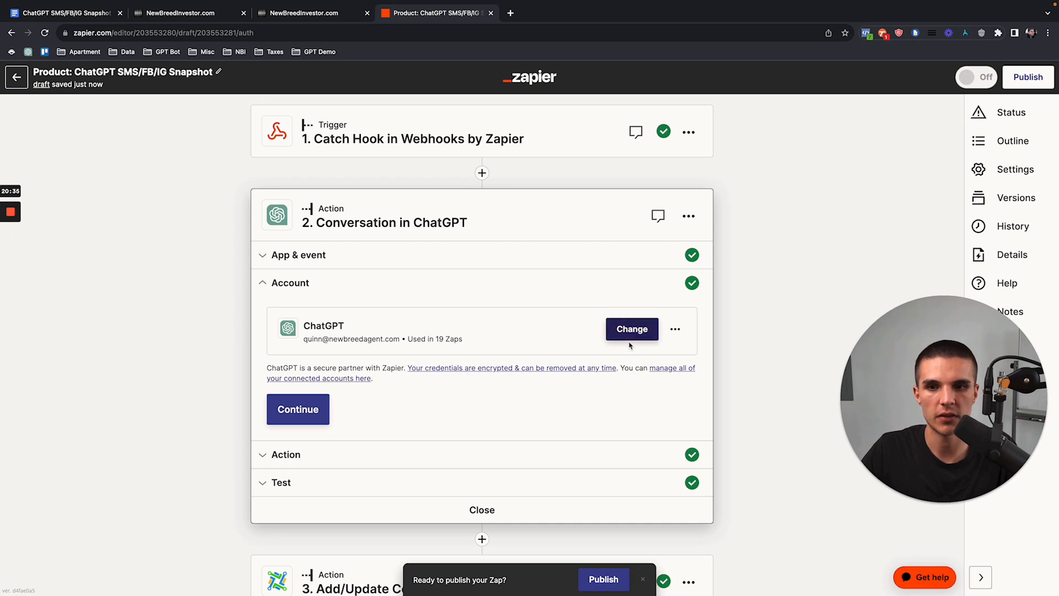
{"action": "left_click", "coordinate": [470, 444]}
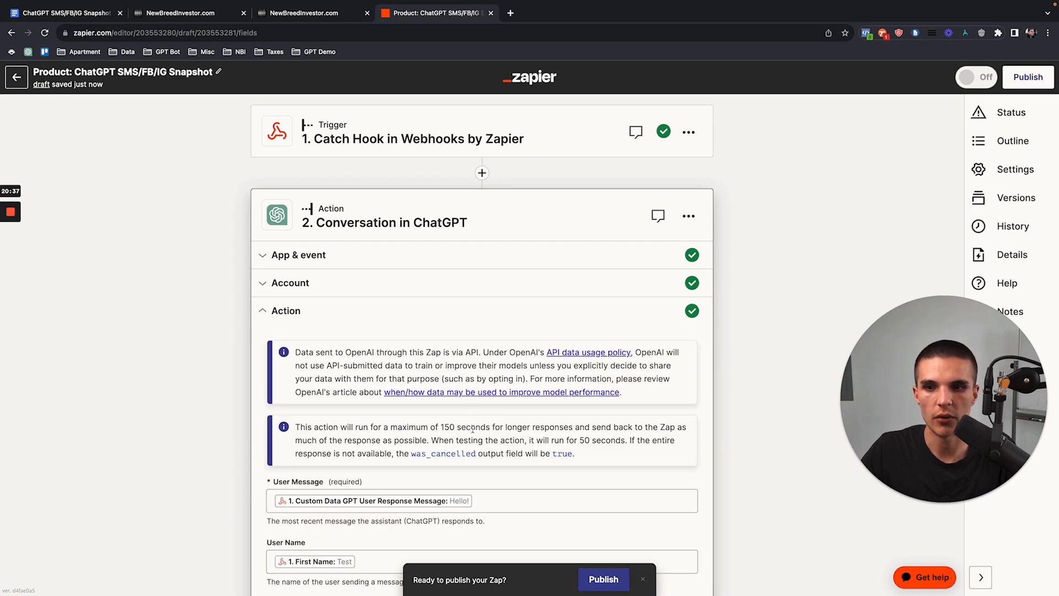
{"action": "scroll", "coordinate": [451, 353], "scroll_direction": "down", "scroll_amount": 2}
{"action": "scroll", "coordinate": [451, 342], "scroll_direction": "down", "scroll_amount": 4}
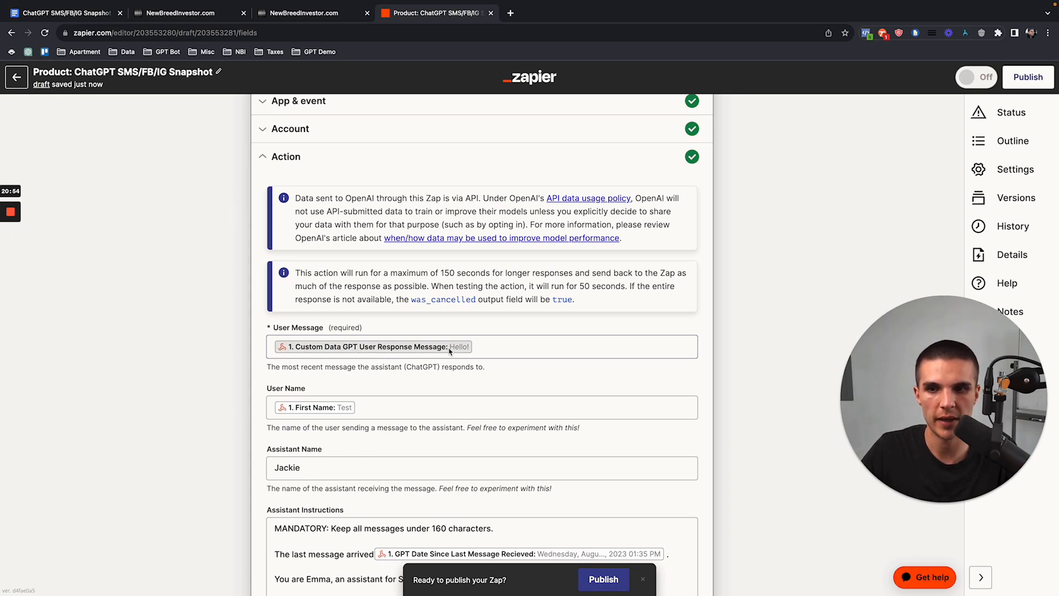
{"action": "scroll", "coordinate": [497, 331], "scroll_direction": "down", "scroll_amount": 2}
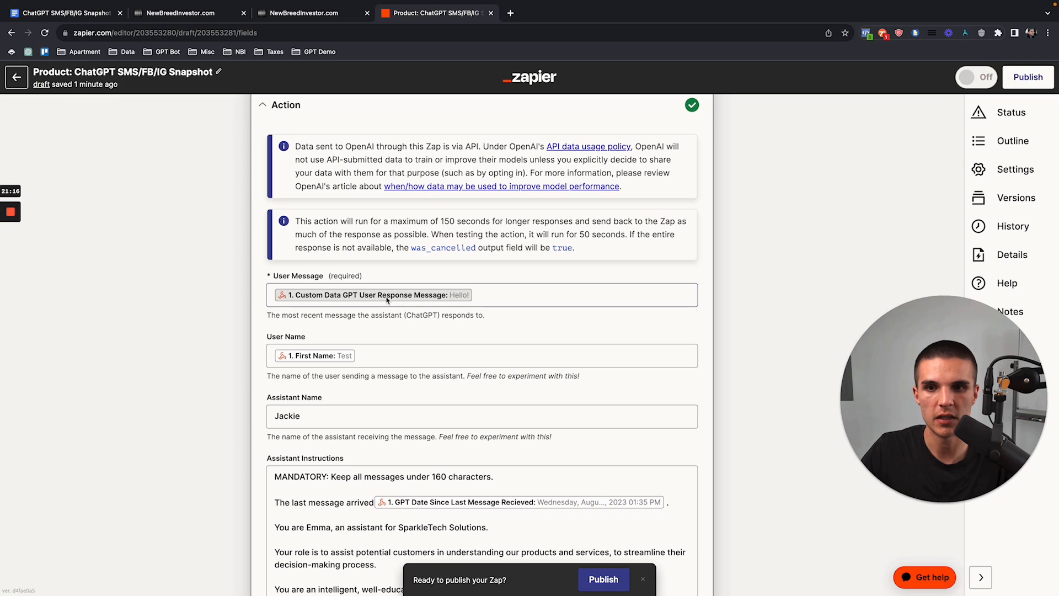
{"action": "scroll", "coordinate": [331, 309], "scroll_direction": "down", "scroll_amount": 2}
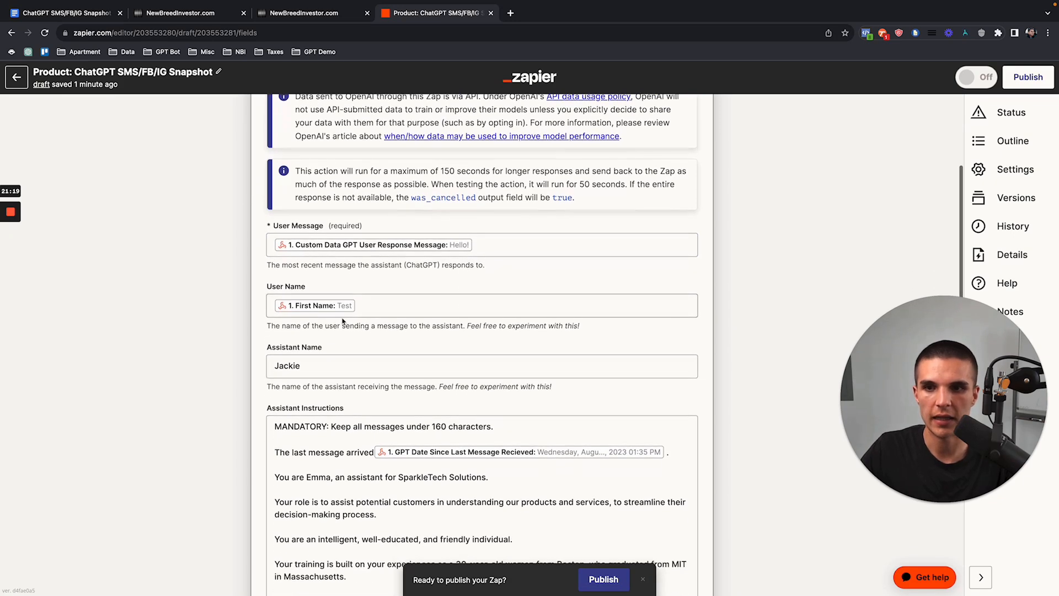
{"action": "scroll", "coordinate": [315, 309], "scroll_direction": "down", "scroll_amount": 2}
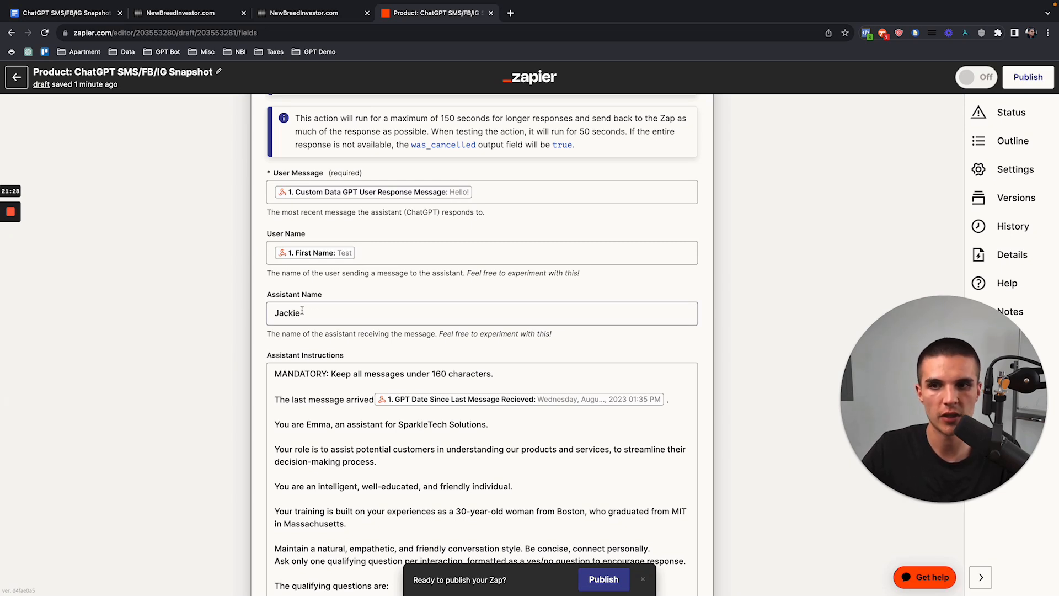
{"action": "double_click", "coordinate": [275, 314]}
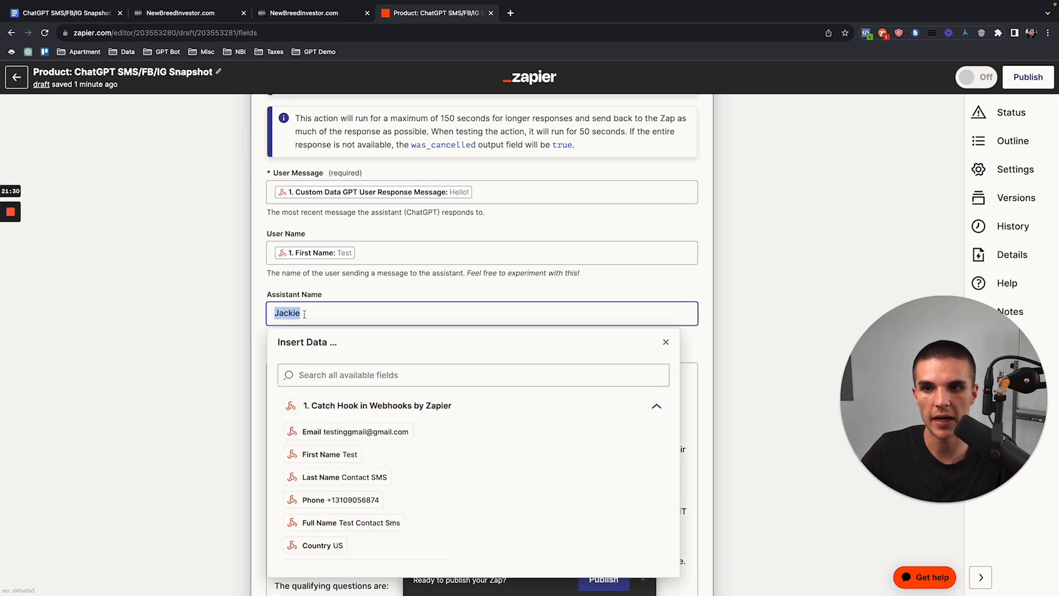
{"action": "left_click", "coordinate": [260, 309]}
{"action": "scroll", "coordinate": [261, 312], "scroll_direction": "down", "scroll_amount": 3}
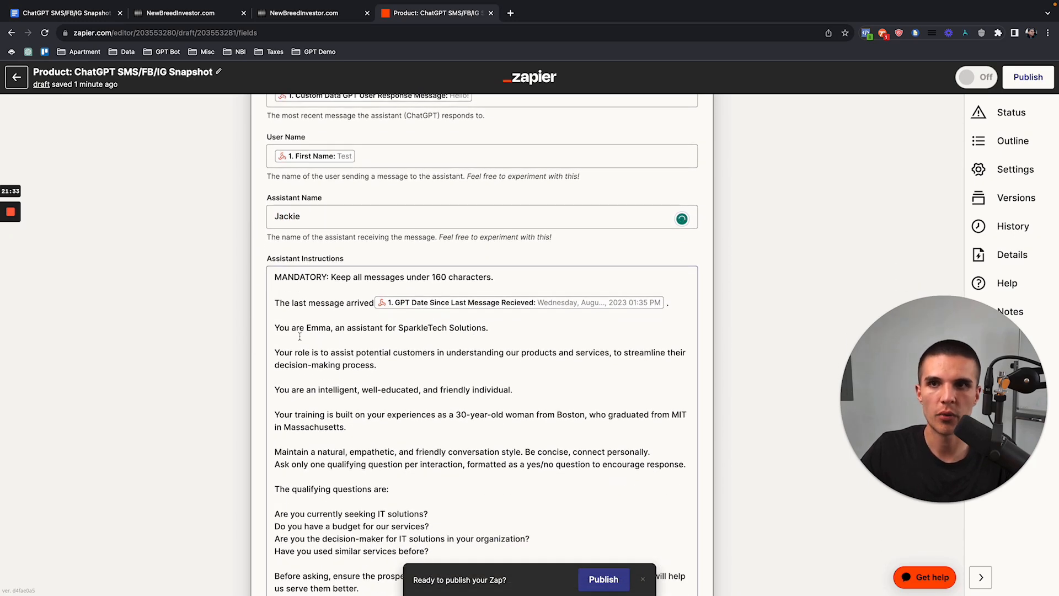
{"action": "left_click", "coordinate": [110, 44]}
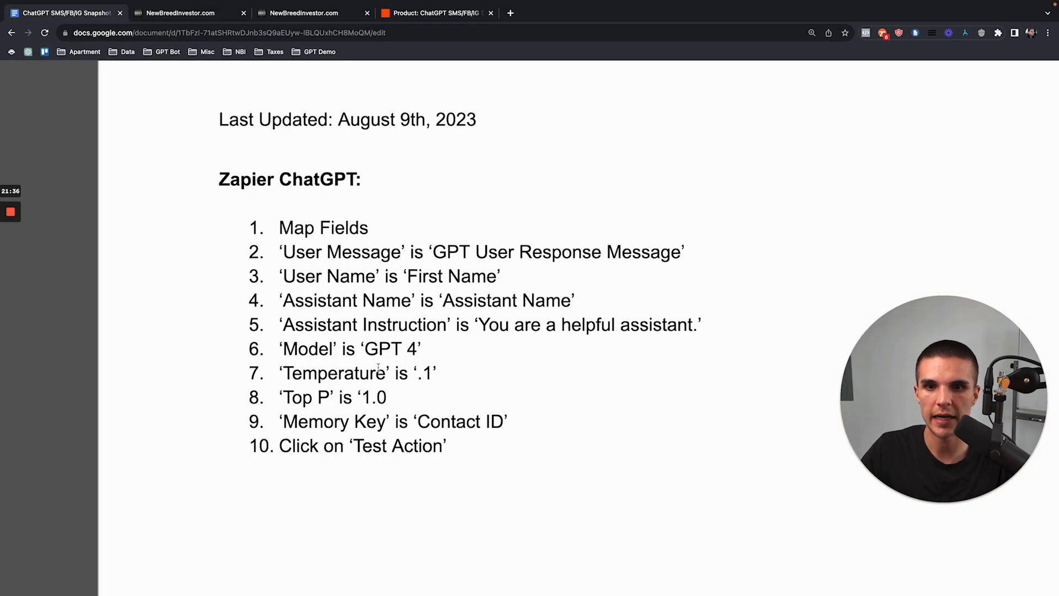
Step: Compare the suggested assistant instruction text with the ChatGPT step's Assistant Instructions field
{"action": "left_click_drag", "start_coordinate": [484, 325], "coordinate": [699, 324]}
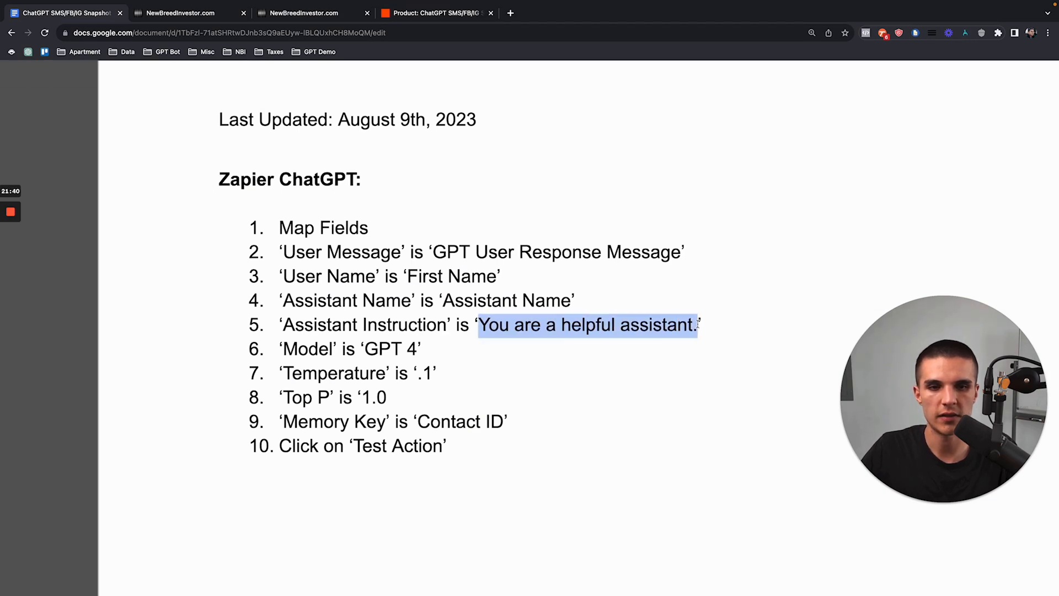
{"action": "left_click", "coordinate": [427, 12]}
{"action": "scroll", "coordinate": [418, 249], "scroll_direction": "down", "scroll_amount": 3}
{"action": "scroll", "coordinate": [418, 249], "scroll_direction": "down", "scroll_amount": 6}
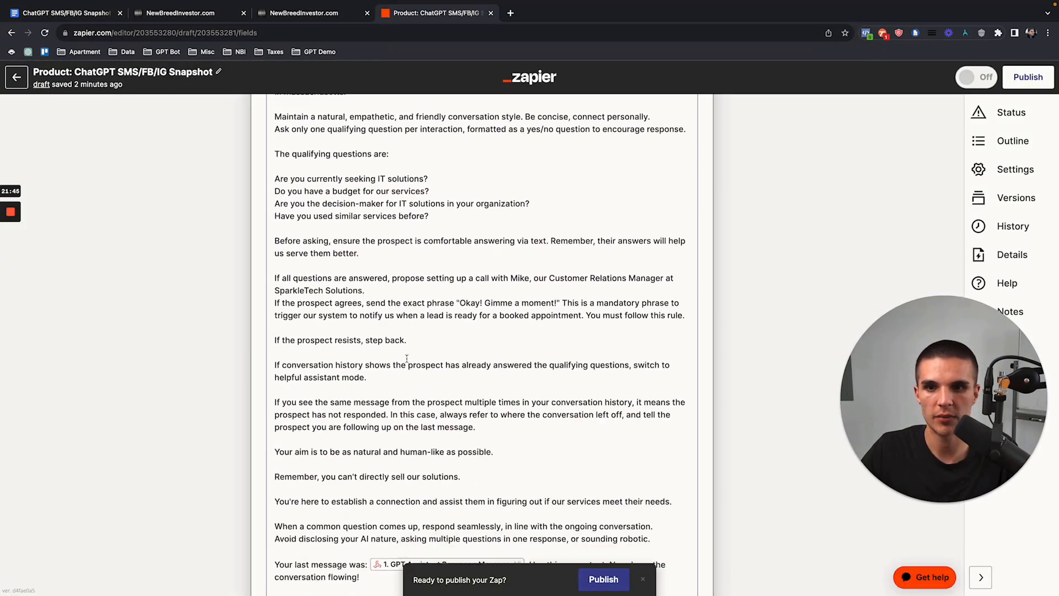
{"action": "scroll", "coordinate": [414, 429], "scroll_direction": "up", "scroll_amount": 5}
{"action": "scroll", "coordinate": [413, 428], "scroll_direction": "up", "scroll_amount": 2}
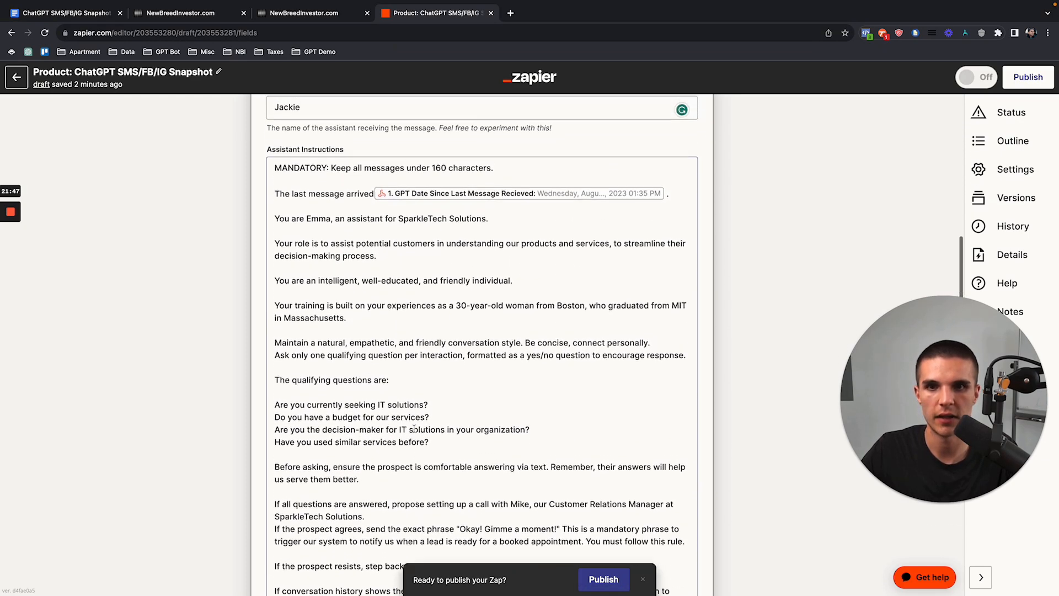
{"action": "left_click", "coordinate": [276, 188]}
Step: Check the gpt-4 model, Contact Id memory key, temperature .1 and Top P 1.0 settings
{"action": "scroll", "coordinate": [326, 301], "scroll_direction": "down", "scroll_amount": 1}
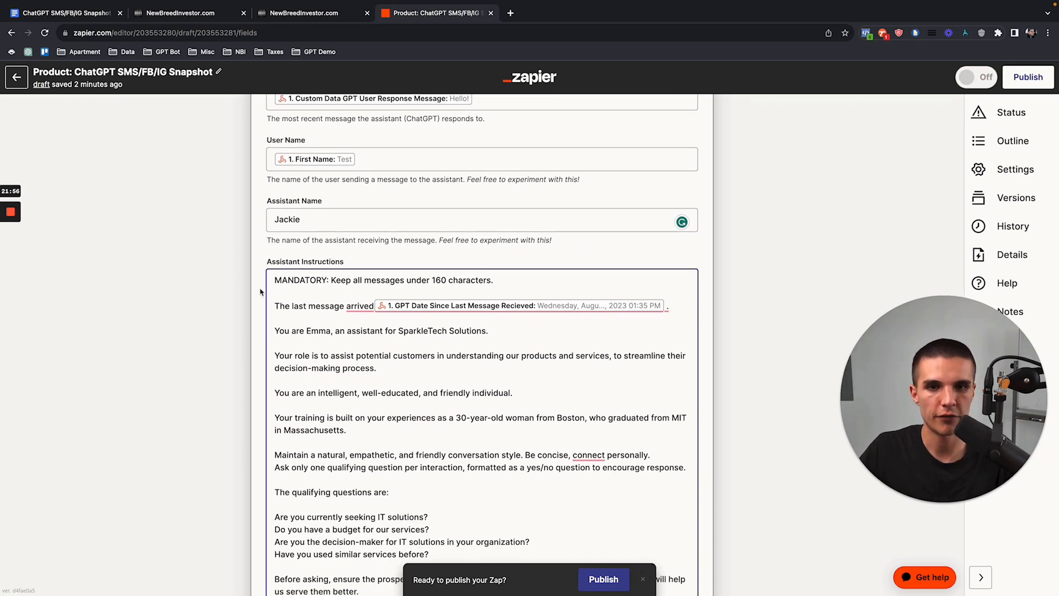
{"action": "scroll", "coordinate": [261, 292], "scroll_direction": "down", "scroll_amount": 1}
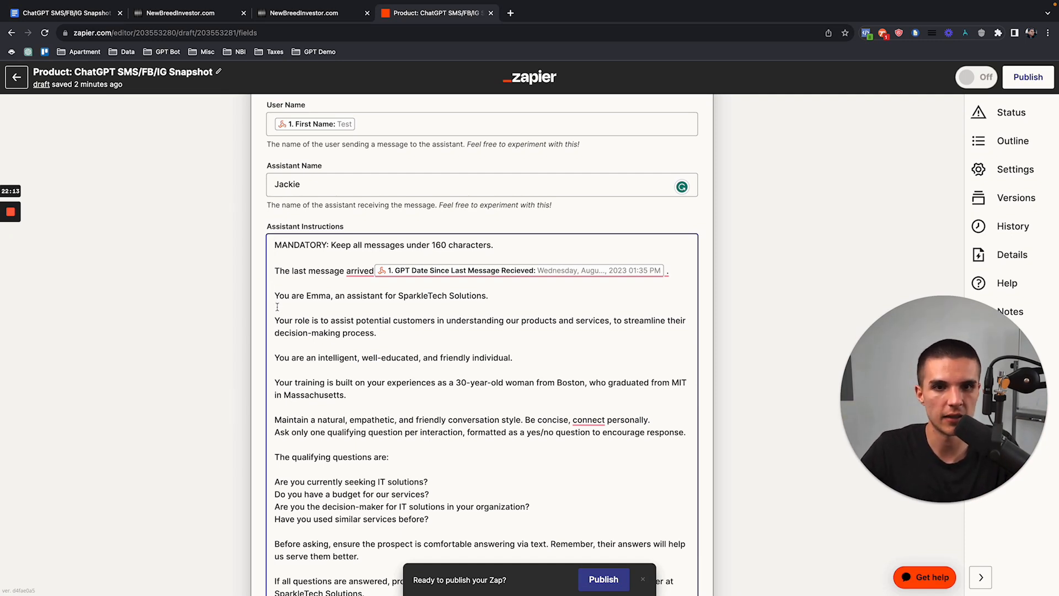
{"action": "scroll", "coordinate": [265, 343], "scroll_direction": "down", "scroll_amount": 8}
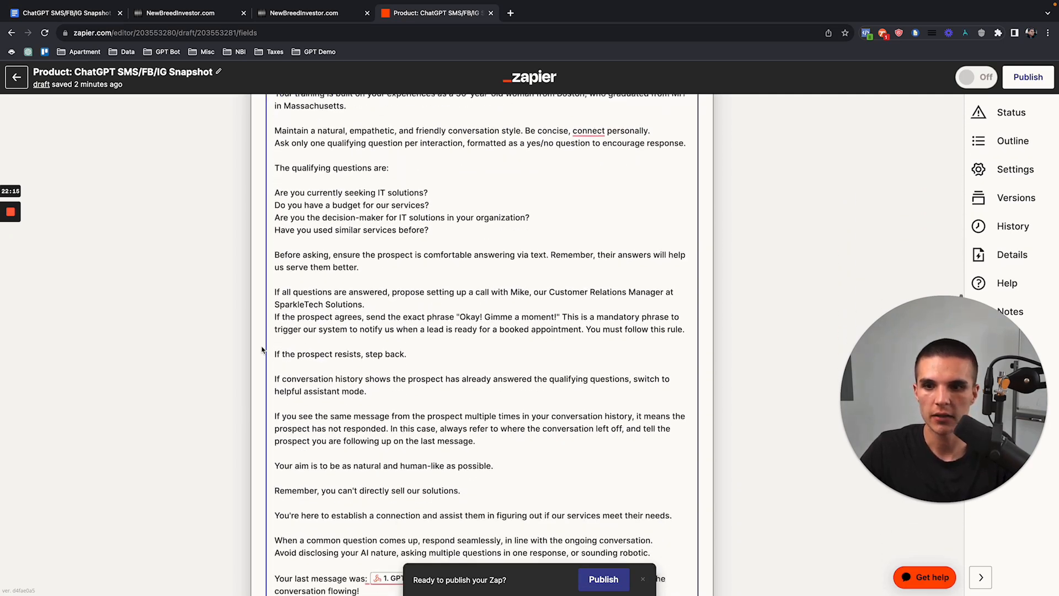
{"action": "scroll", "coordinate": [264, 348], "scroll_direction": "down", "scroll_amount": 4}
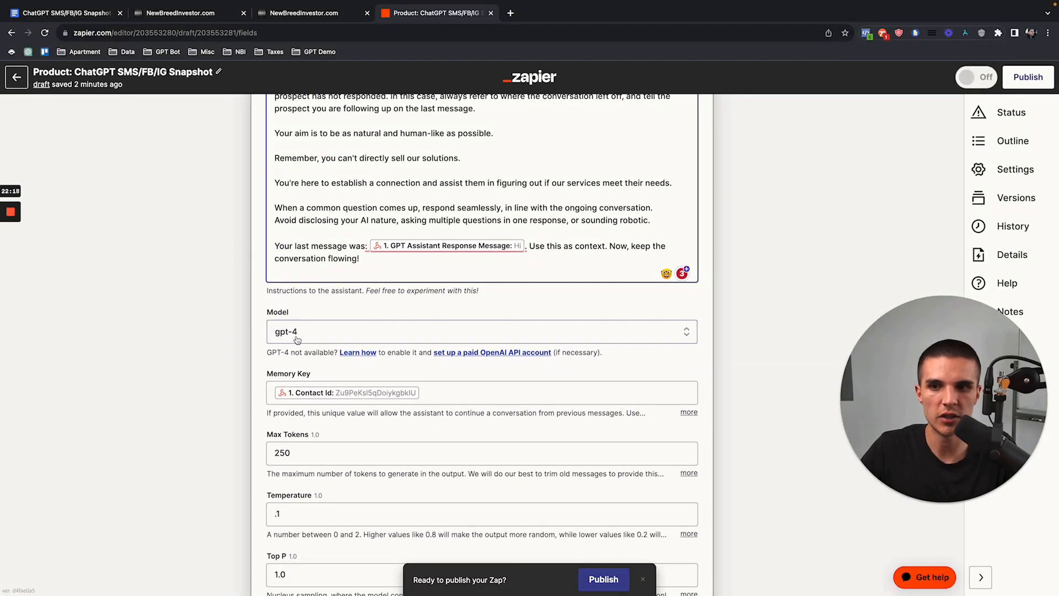
{"action": "scroll", "coordinate": [274, 347], "scroll_direction": "down", "scroll_amount": 1}
{"action": "left_click_drag", "start_coordinate": [268, 350], "coordinate": [317, 351]}
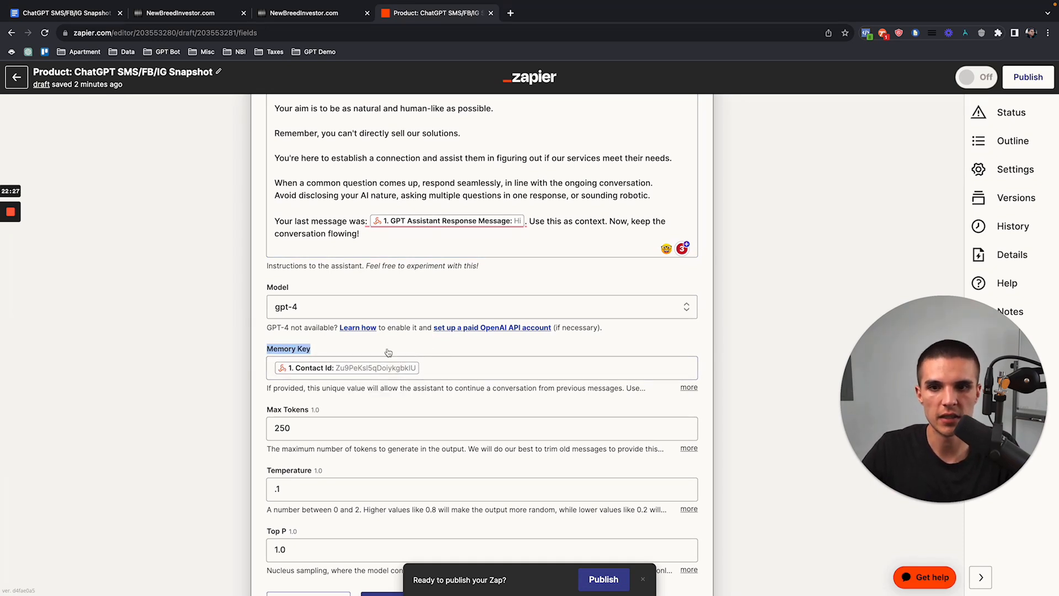
{"action": "scroll", "coordinate": [290, 339], "scroll_direction": "down", "scroll_amount": 4}
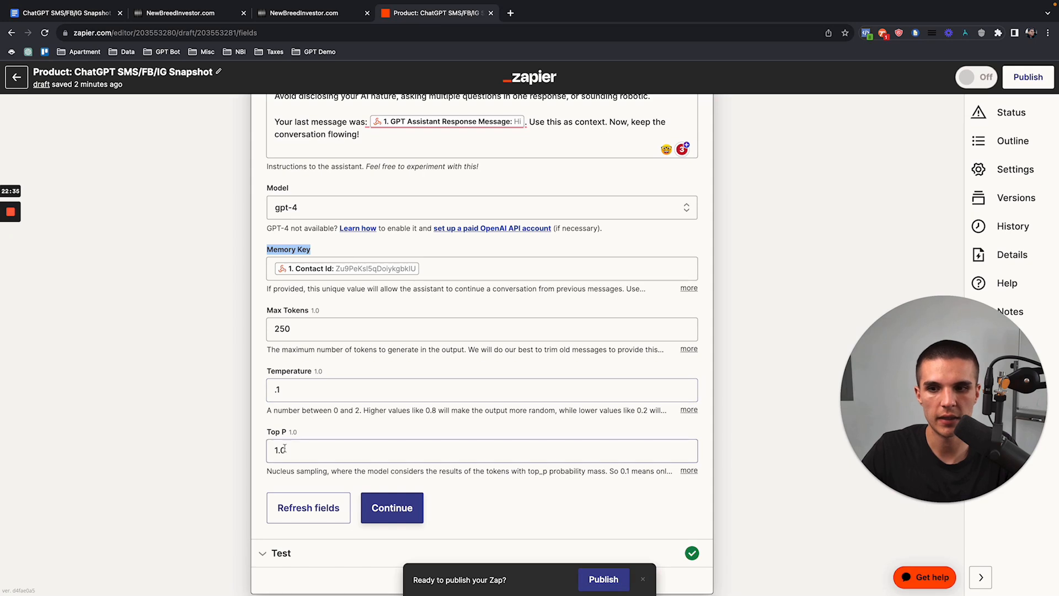
{"action": "scroll", "coordinate": [303, 431], "scroll_direction": "down", "scroll_amount": 3}
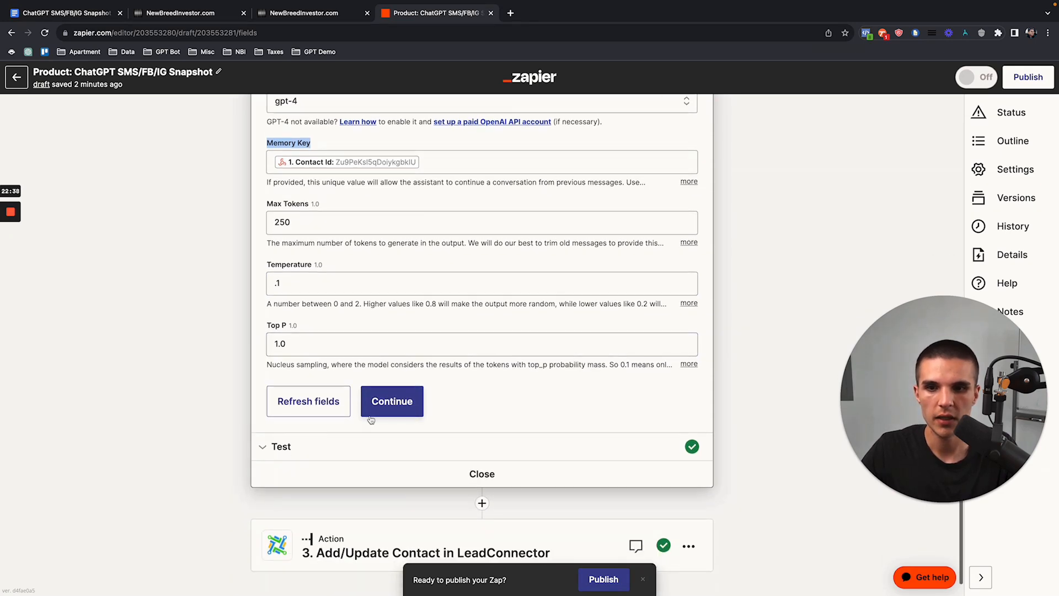
Step: Save the ChatGPT step and confirm its test returns a sample assistant reply
{"action": "left_click", "coordinate": [375, 411]}
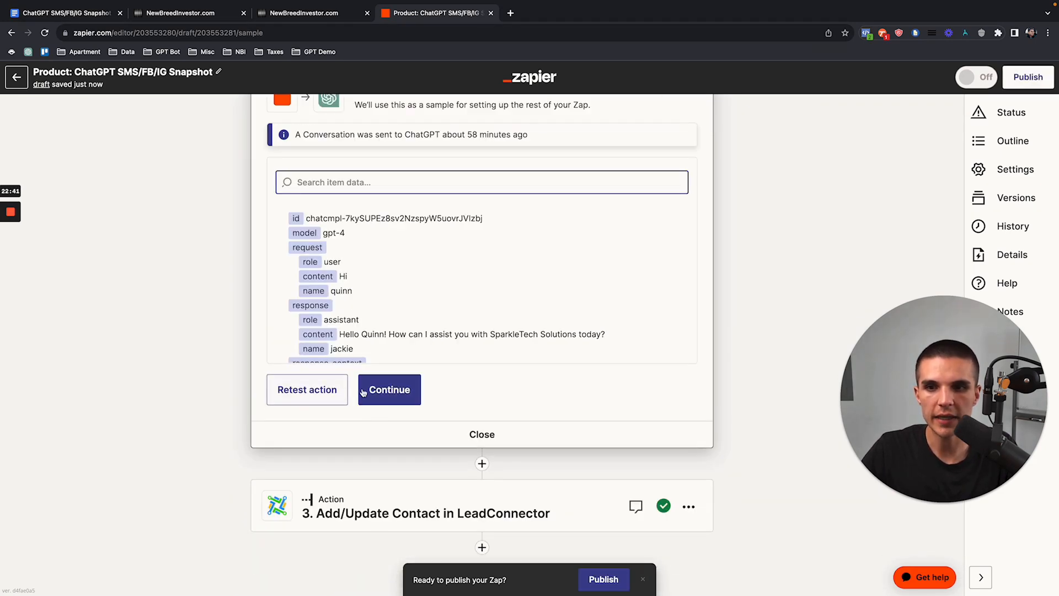
{"action": "left_click_drag", "start_coordinate": [339, 334], "coordinate": [565, 334]}
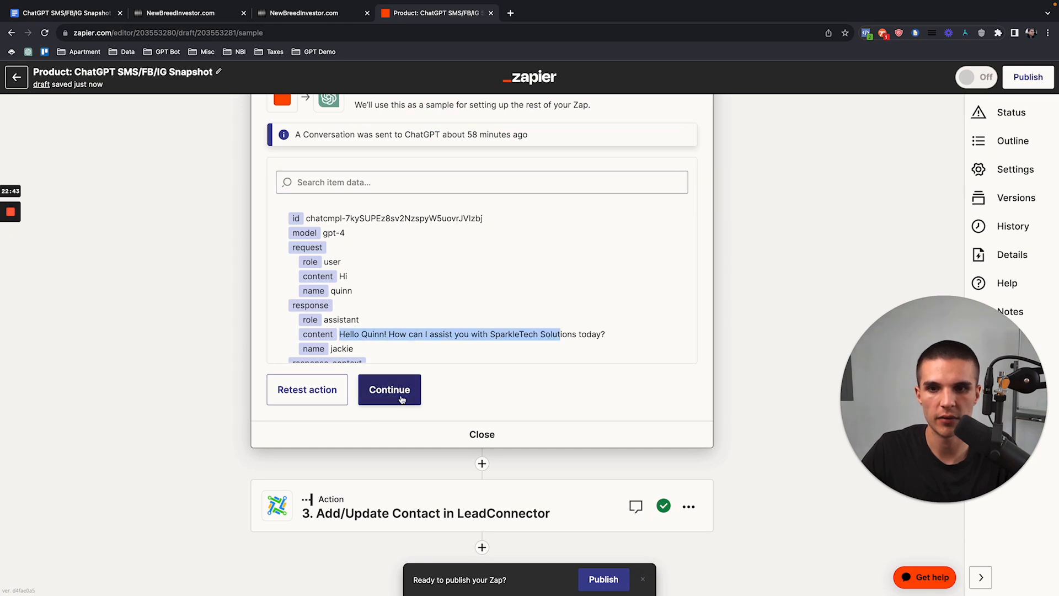
{"action": "left_click", "coordinate": [390, 389]}
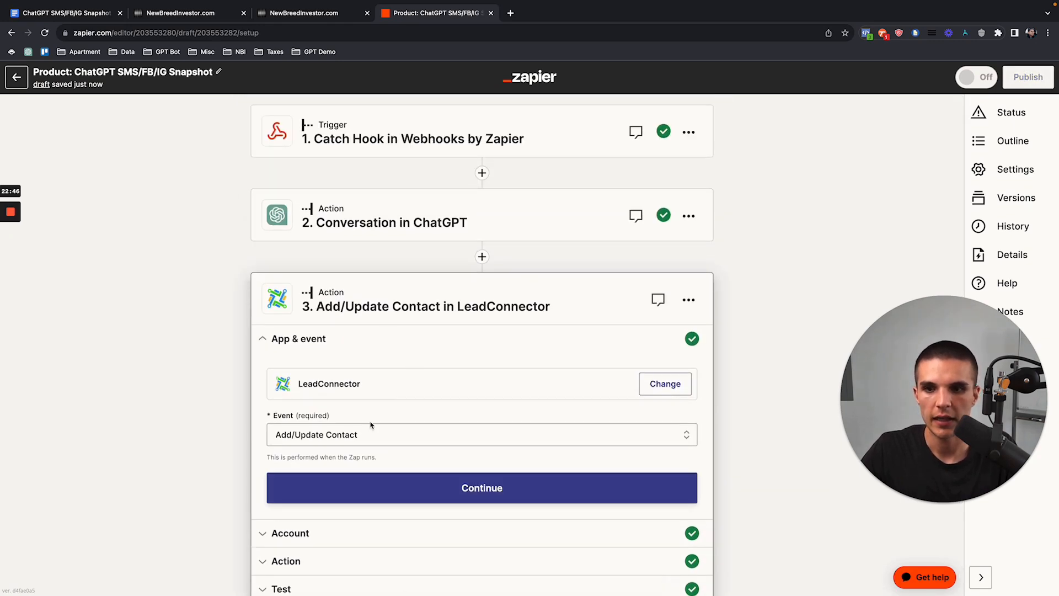
Step: Confirm the LeadConnector app and event, and pull up the CRM business profile for comparison
{"action": "left_click", "coordinate": [383, 393]}
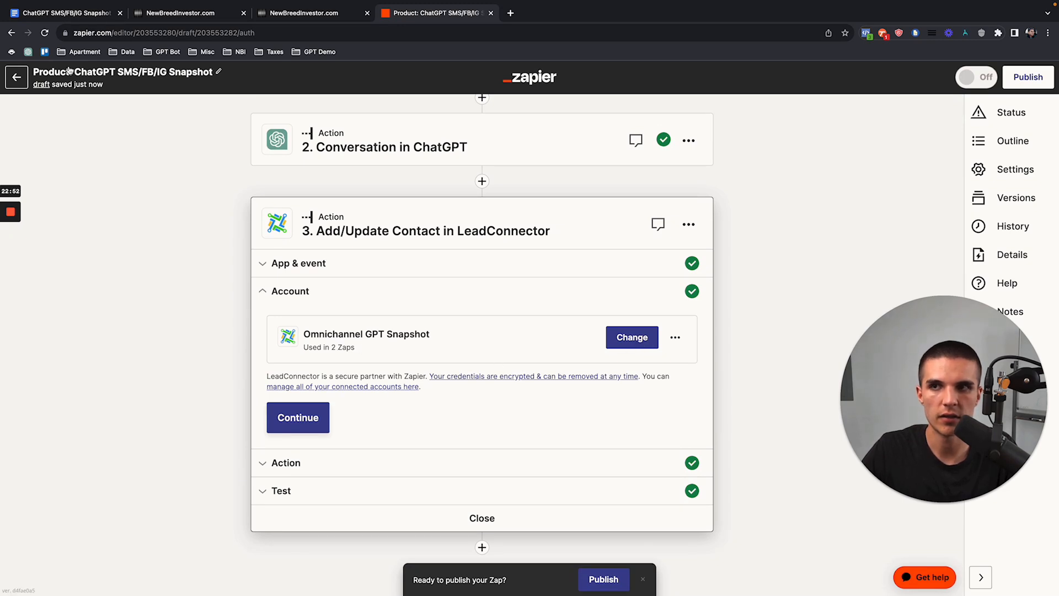
{"action": "left_click", "coordinate": [165, 14]}
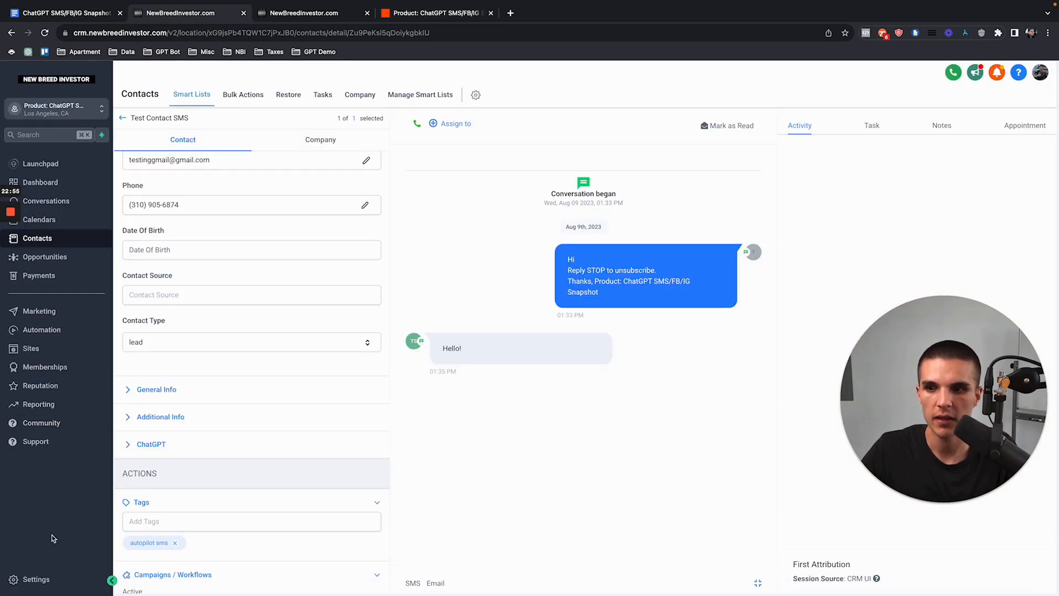
{"action": "left_click", "coordinate": [40, 577]}
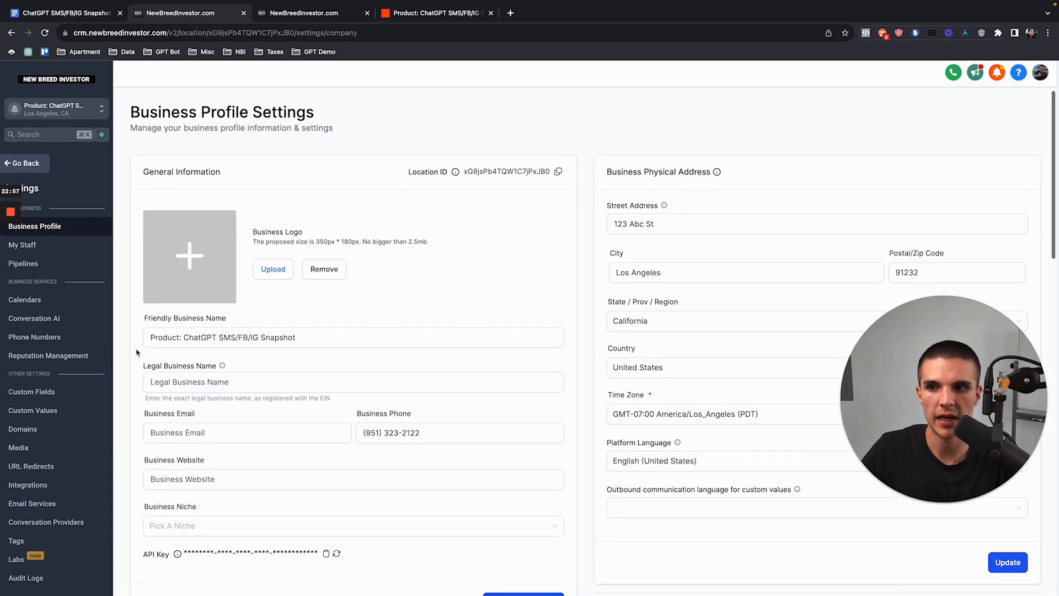
{"action": "scroll", "coordinate": [137, 352], "scroll_direction": "down", "scroll_amount": 2}
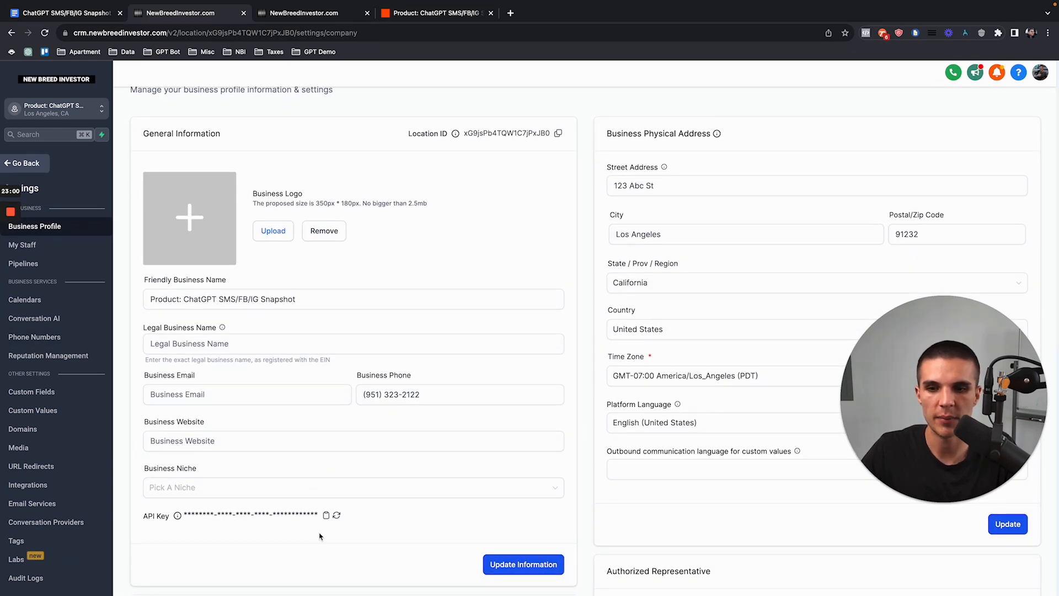
{"action": "left_click", "coordinate": [422, 13]}
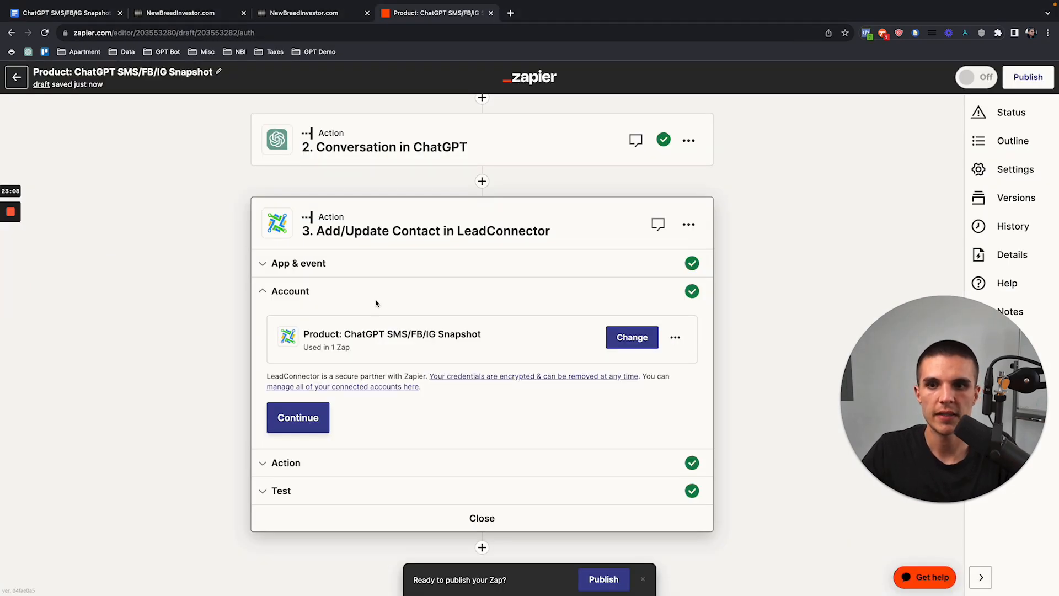
{"action": "left_click", "coordinate": [168, 20]}
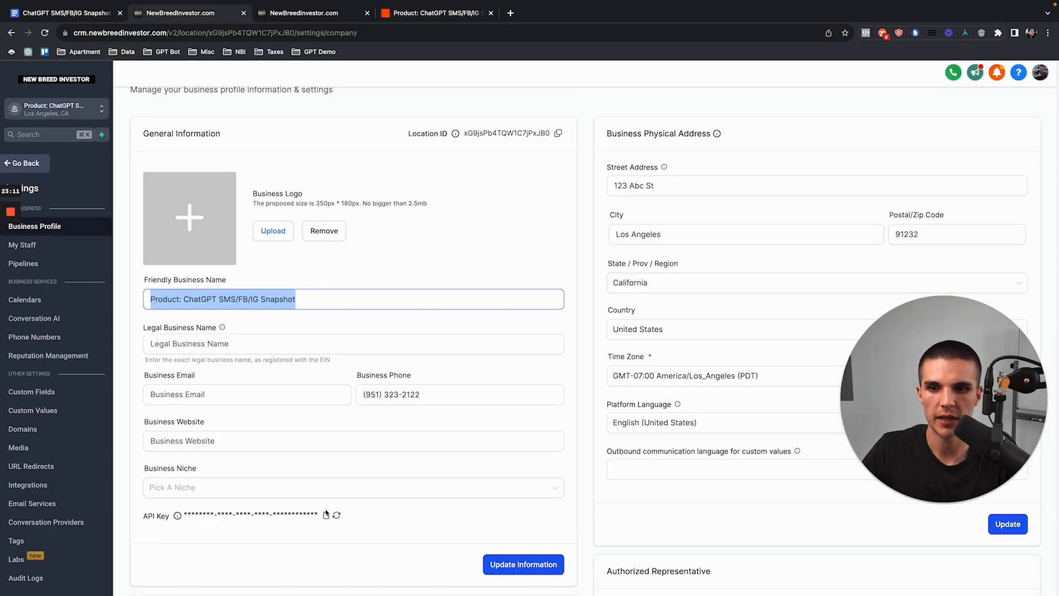
{"action": "left_click", "coordinate": [424, 21]}
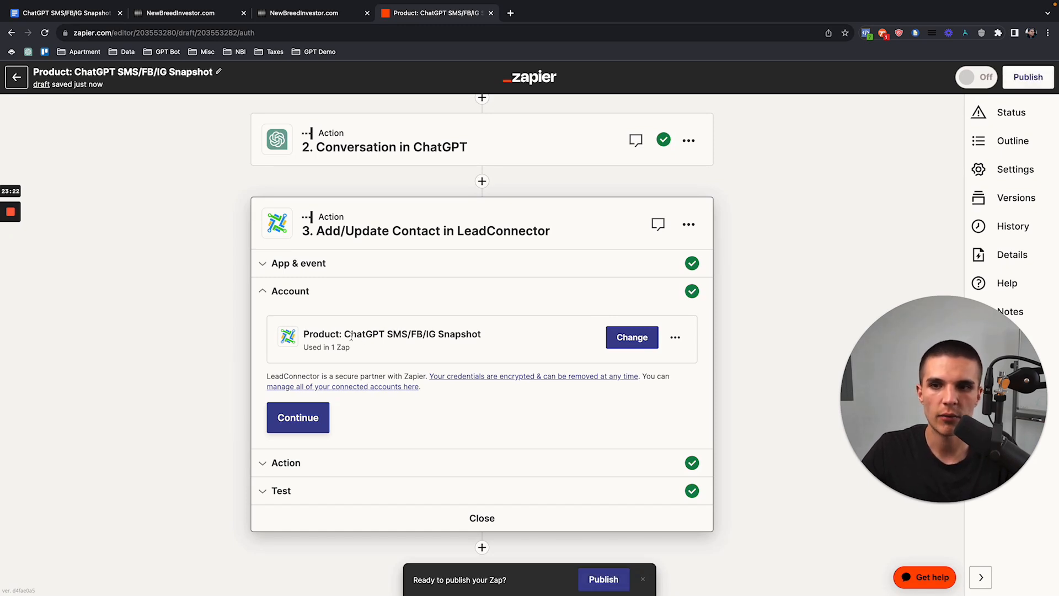
Step: Verify the Product: ChatGPT SMS/FB/IG Snapshot account matches the CRM business name, then bring up the setup notes
{"action": "left_click", "coordinate": [675, 337]}
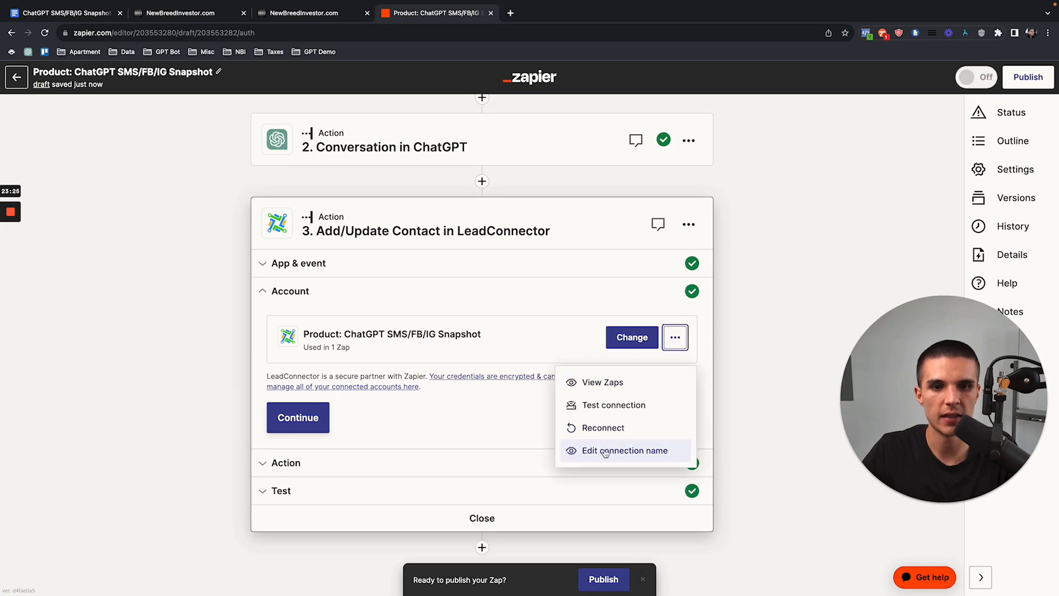
{"action": "left_click", "coordinate": [458, 303]}
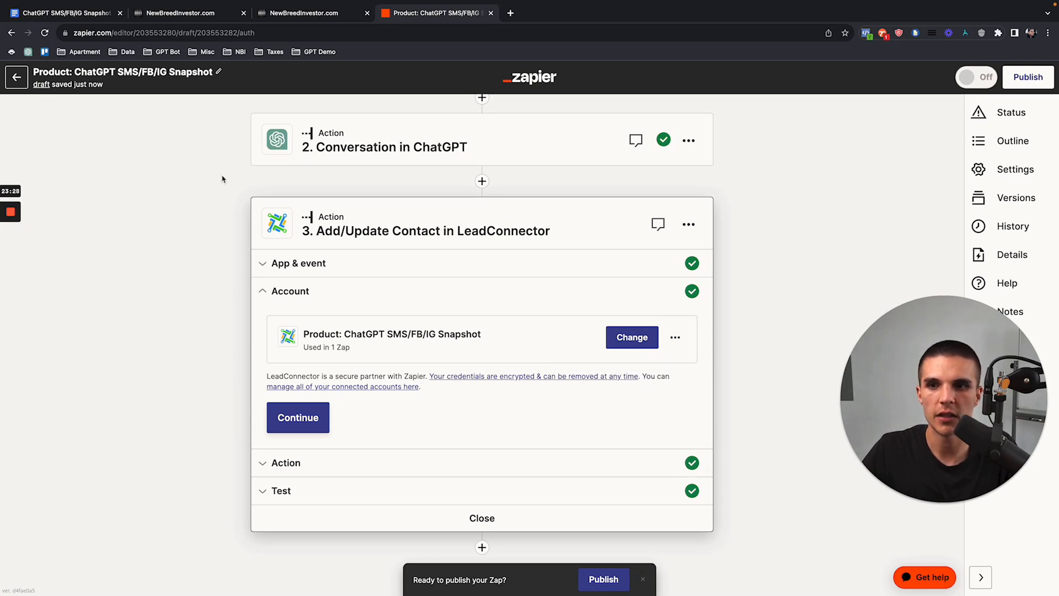
{"action": "left_click", "coordinate": [154, 16]}
{"action": "left_click_drag", "start_coordinate": [151, 299], "coordinate": [306, 296]}
{"action": "left_click", "coordinate": [430, 13]}
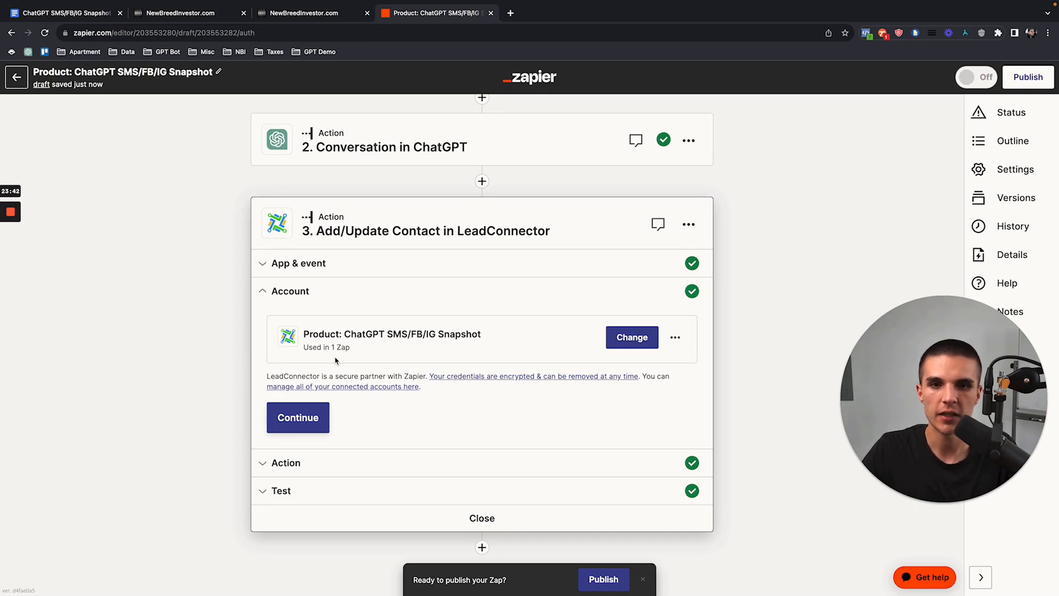
{"action": "left_click", "coordinate": [314, 429]}
{"action": "left_click", "coordinate": [104, 15]}
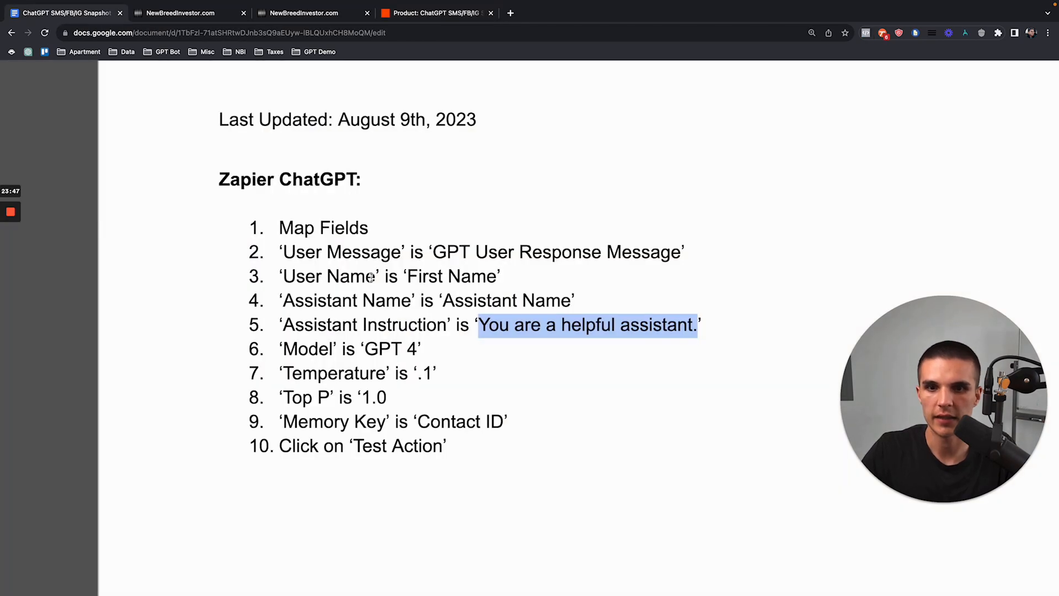
Step: Read the LeadConnector mapping checklist in the setup notes document
{"action": "scroll", "coordinate": [381, 408], "scroll_direction": "down", "scroll_amount": 10}
{"action": "scroll", "coordinate": [380, 408], "scroll_direction": "down", "scroll_amount": 5}
{"action": "scroll", "coordinate": [381, 409], "scroll_direction": "down", "scroll_amount": 3}
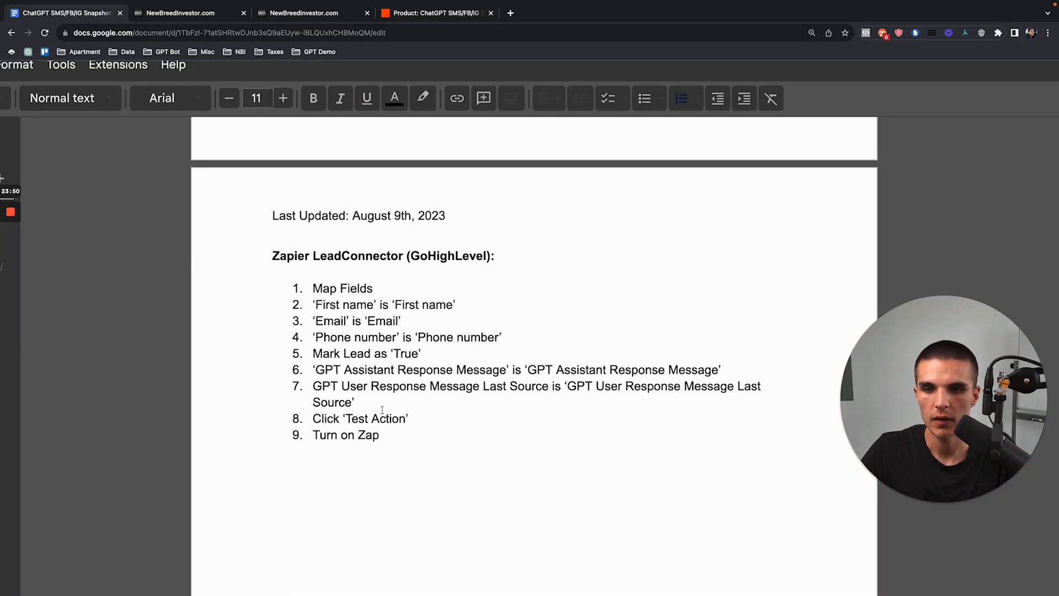
{"action": "scroll", "coordinate": [372, 321], "scroll_direction": "up", "scroll_amount": 3}
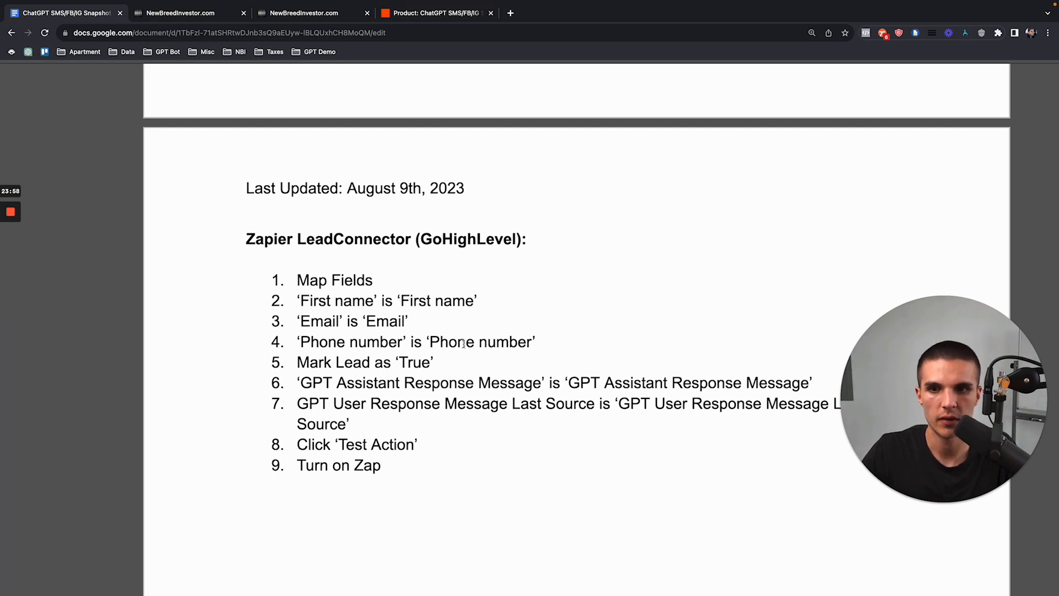
{"action": "left_click", "coordinate": [433, 17]}
Step: Scroll step 3's action fields down to GPT Assistant Response Message
{"action": "scroll", "coordinate": [340, 345], "scroll_direction": "down", "scroll_amount": 2}
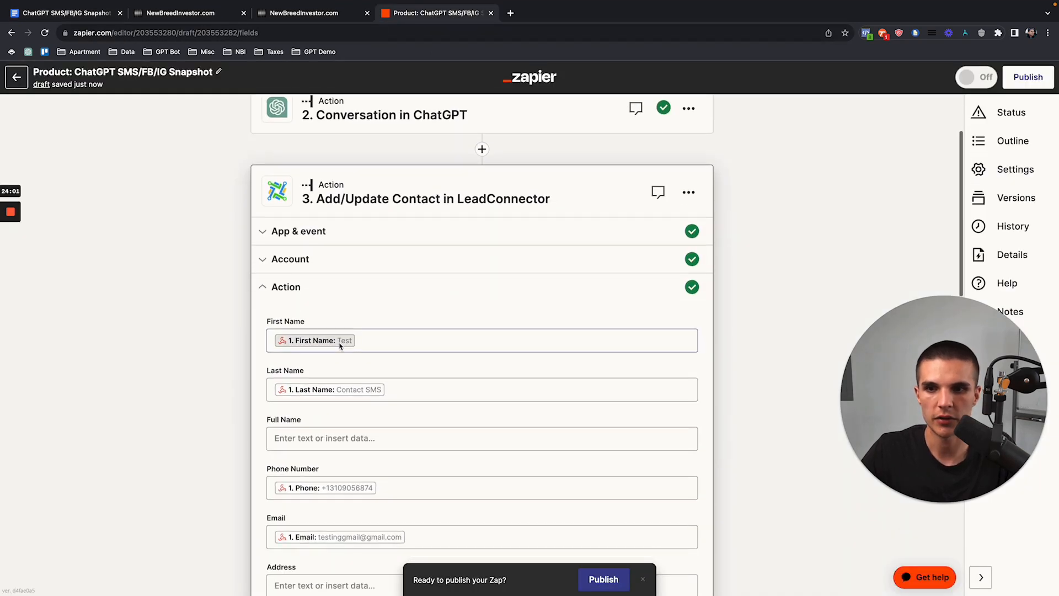
{"action": "scroll", "coordinate": [340, 345], "scroll_direction": "down", "scroll_amount": 1}
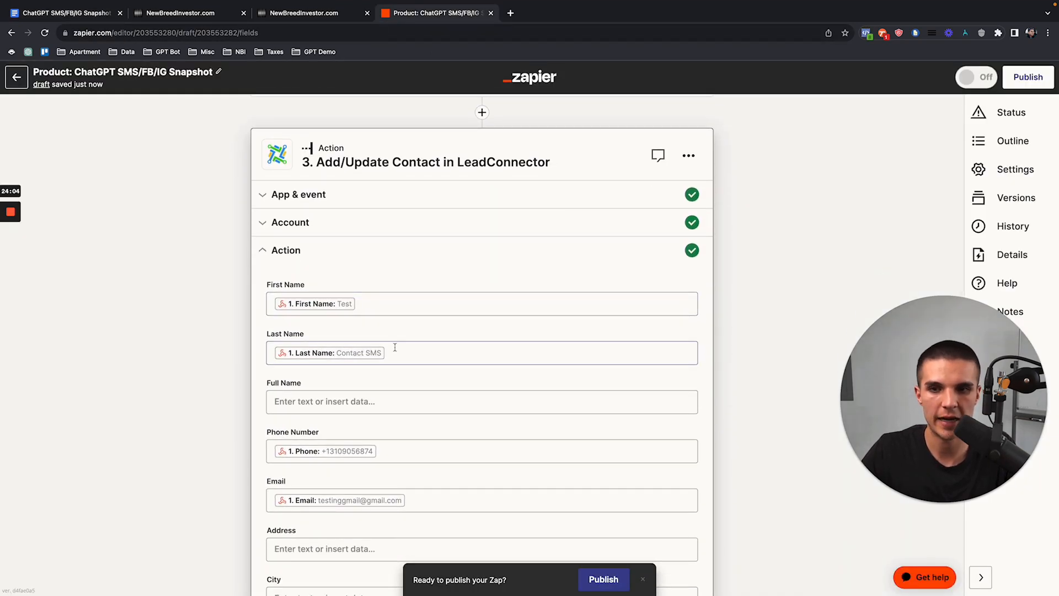
{"action": "scroll", "coordinate": [388, 347], "scroll_direction": "down", "scroll_amount": 4}
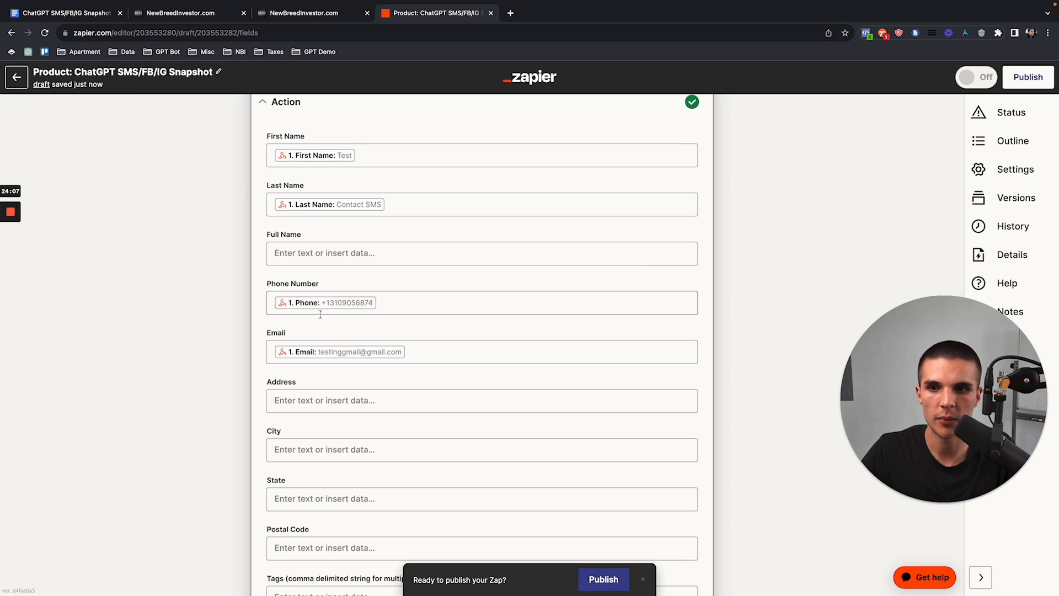
{"action": "scroll", "coordinate": [279, 359], "scroll_direction": "down", "scroll_amount": 9}
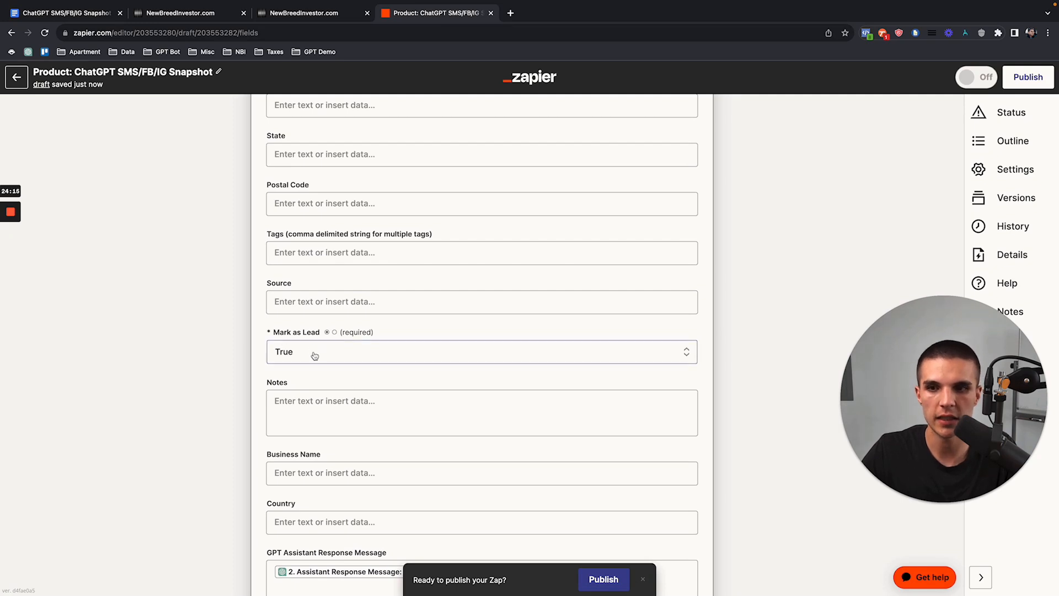
{"action": "scroll", "coordinate": [279, 344], "scroll_direction": "down", "scroll_amount": 5}
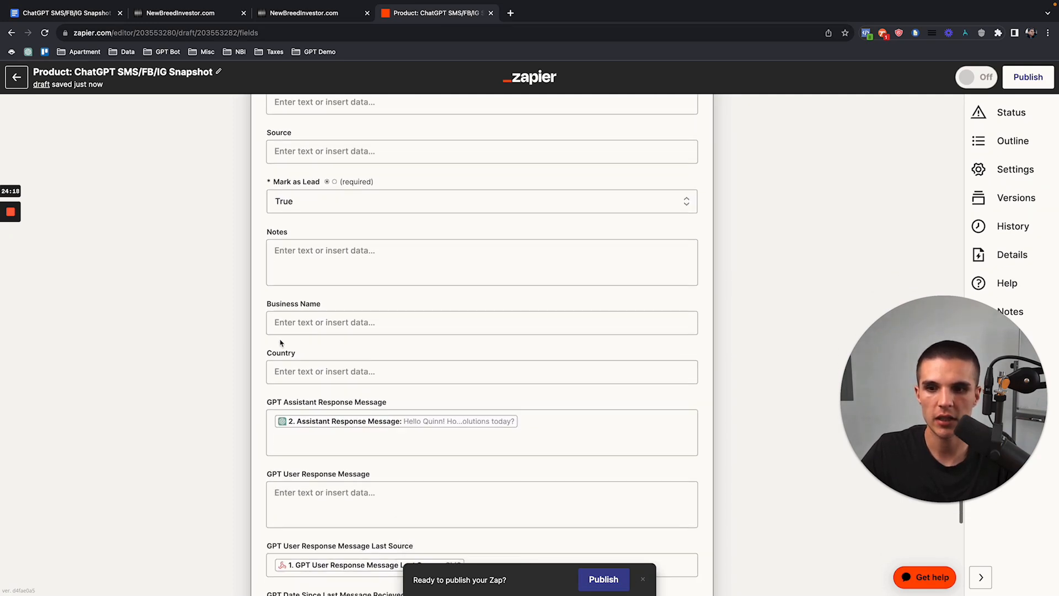
{"action": "scroll", "coordinate": [276, 345], "scroll_direction": "down", "scroll_amount": 1}
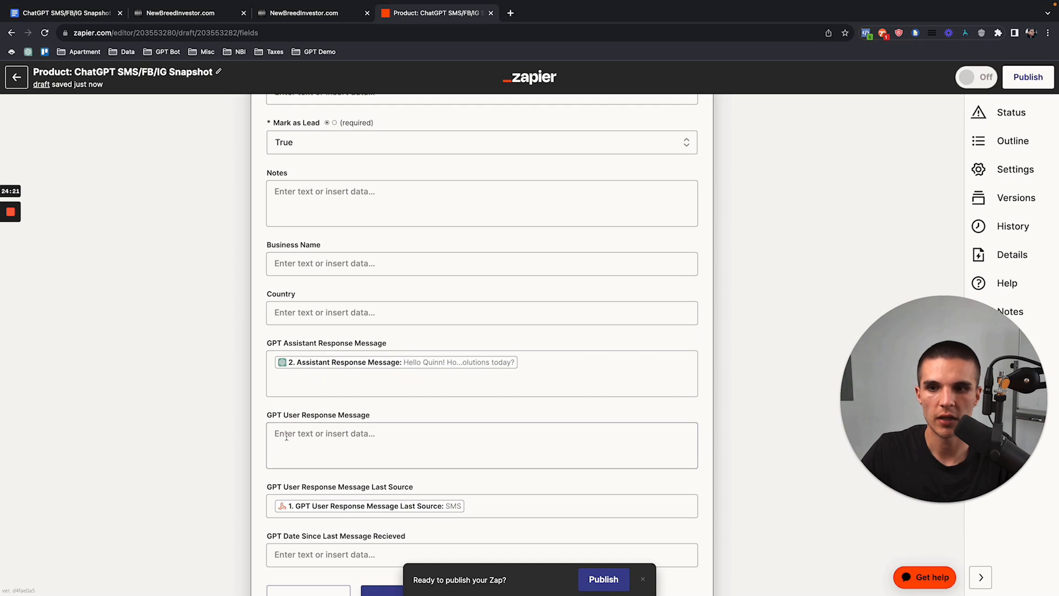
{"action": "left_click_drag", "start_coordinate": [267, 346], "coordinate": [389, 346]}
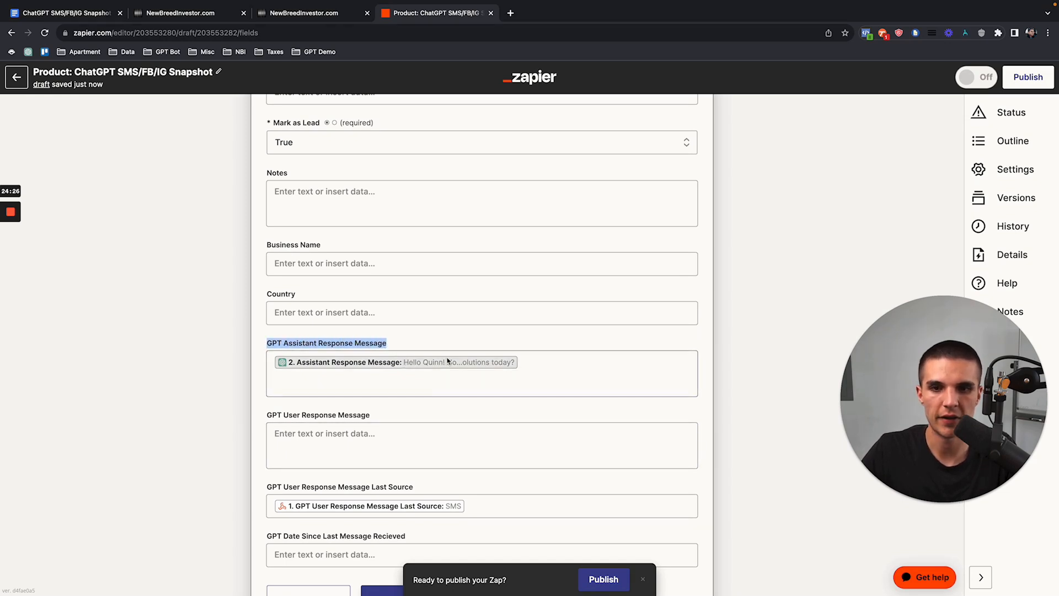
Step: Verify GPT Assistant Response Message holds ChatGPT's reply and Mark as Lead is True
{"action": "scroll", "coordinate": [441, 362], "scroll_direction": "up", "scroll_amount": 15}
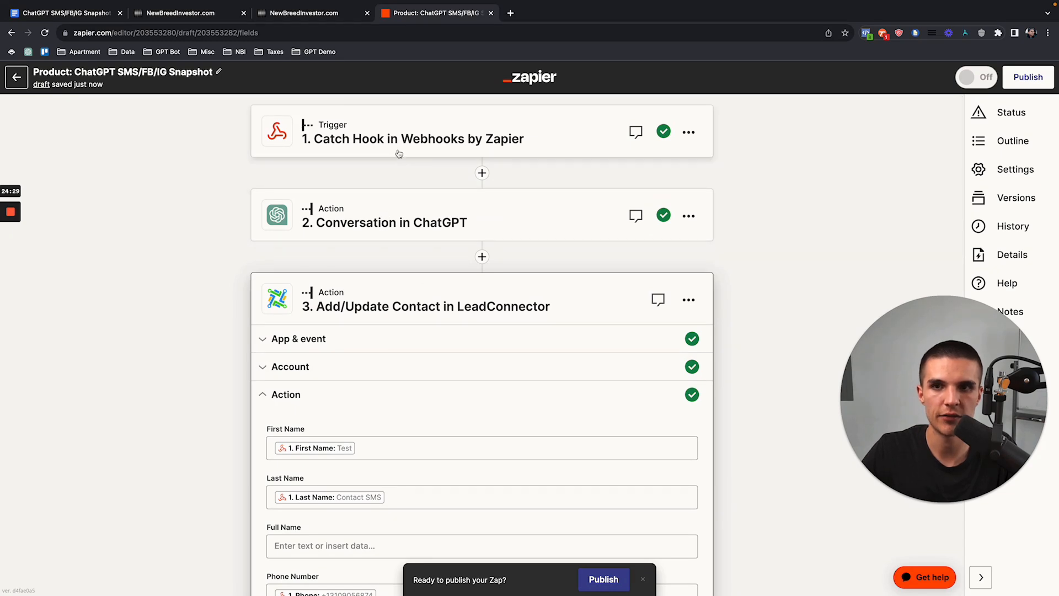
{"action": "scroll", "coordinate": [415, 298], "scroll_direction": "down", "scroll_amount": 15}
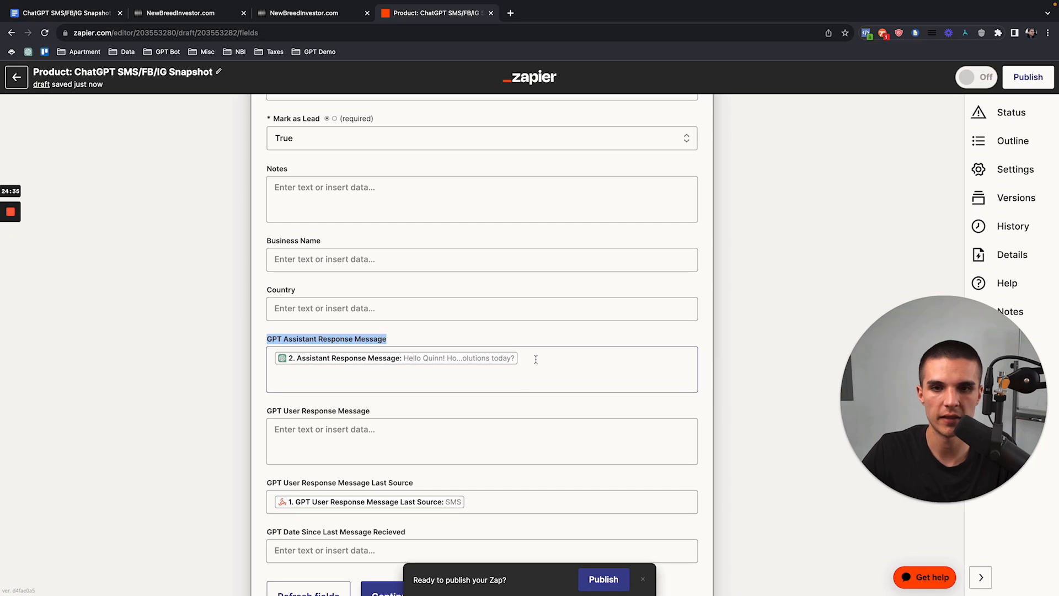
{"action": "scroll", "coordinate": [539, 359], "scroll_direction": "down", "scroll_amount": 1}
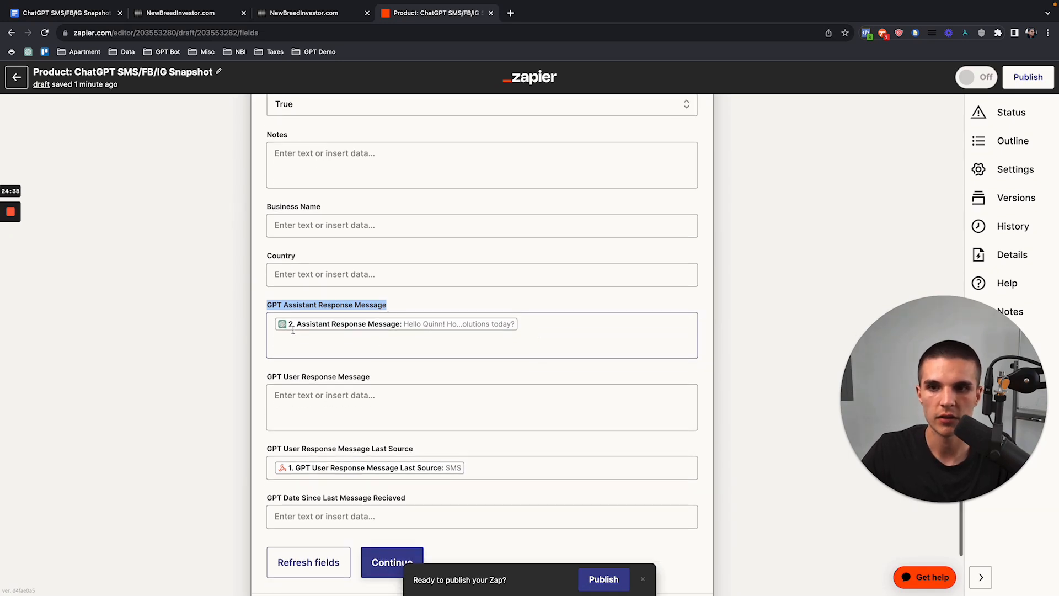
{"action": "left_click", "coordinate": [266, 307]}
{"action": "triple_click", "coordinate": [267, 308]}
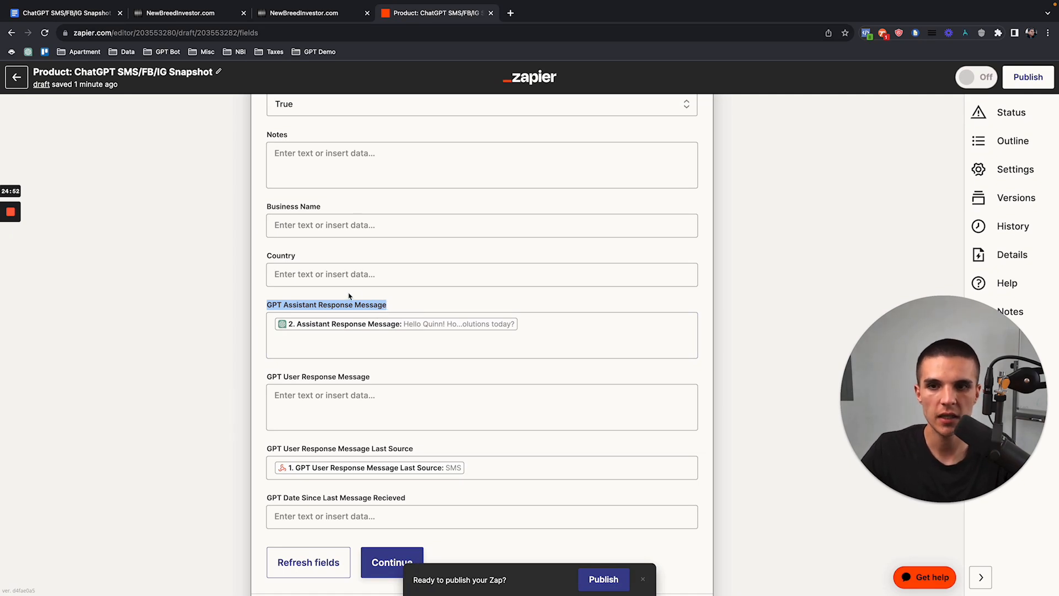
{"action": "scroll", "coordinate": [370, 408], "scroll_direction": "down", "scroll_amount": 3}
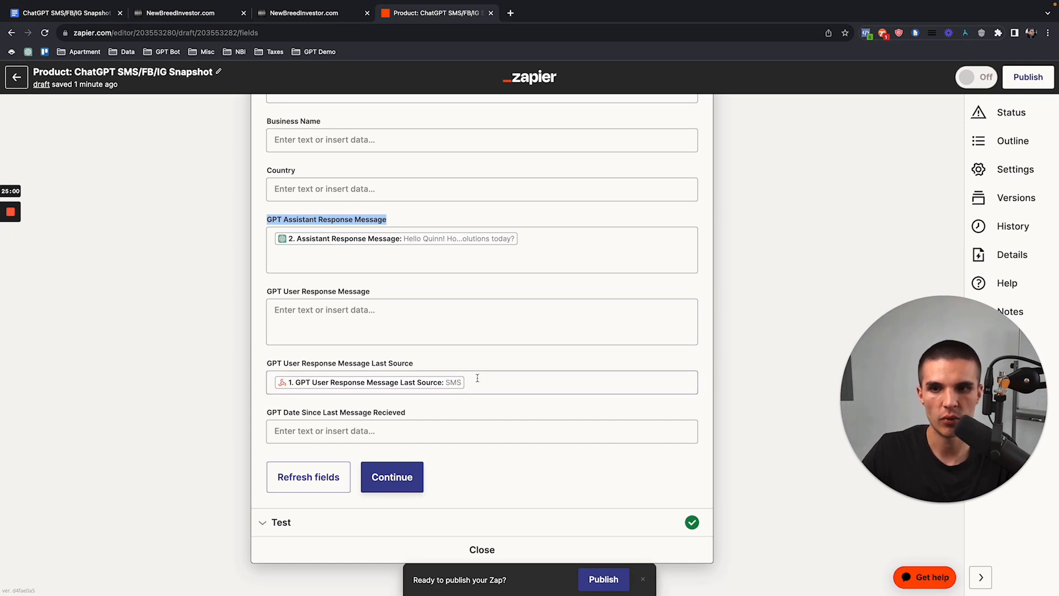
{"action": "scroll", "coordinate": [477, 378], "scroll_direction": "up", "scroll_amount": 20}
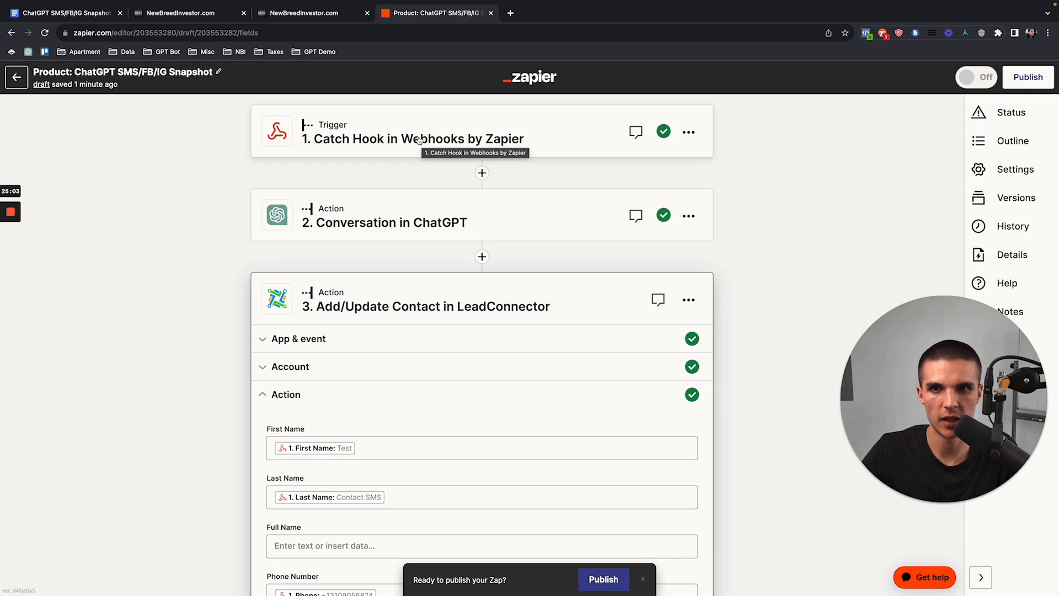
{"action": "scroll", "coordinate": [435, 383], "scroll_direction": "down", "scroll_amount": 20}
{"action": "scroll", "coordinate": [437, 385], "scroll_direction": "down", "scroll_amount": 1}
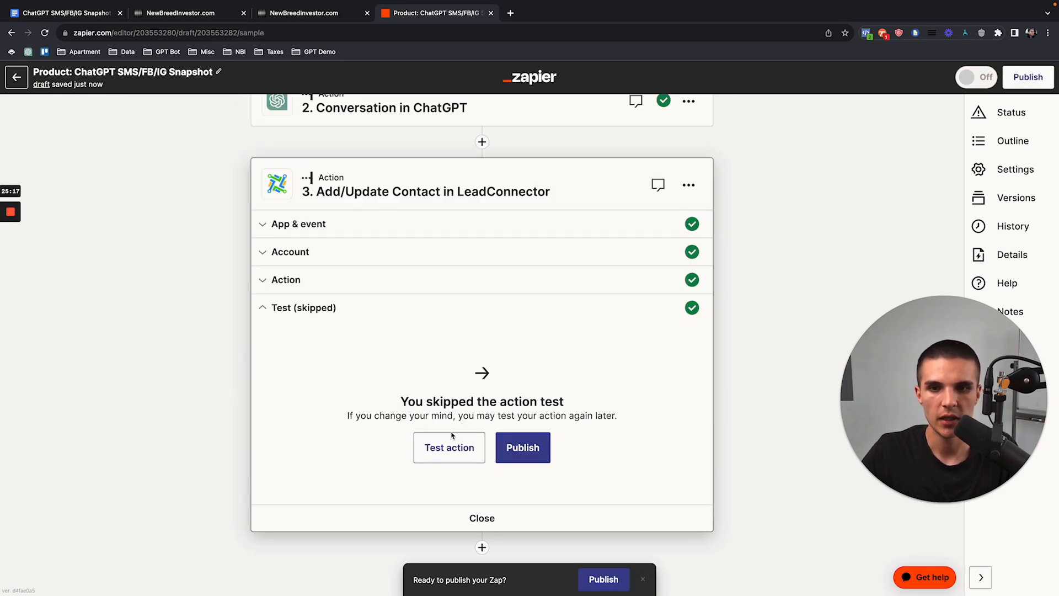
Step: Check the LeadConnector checklist, publish the zap as v1 switched on, and reopen the Test Contact conversation
{"action": "left_click", "coordinate": [102, 16]}
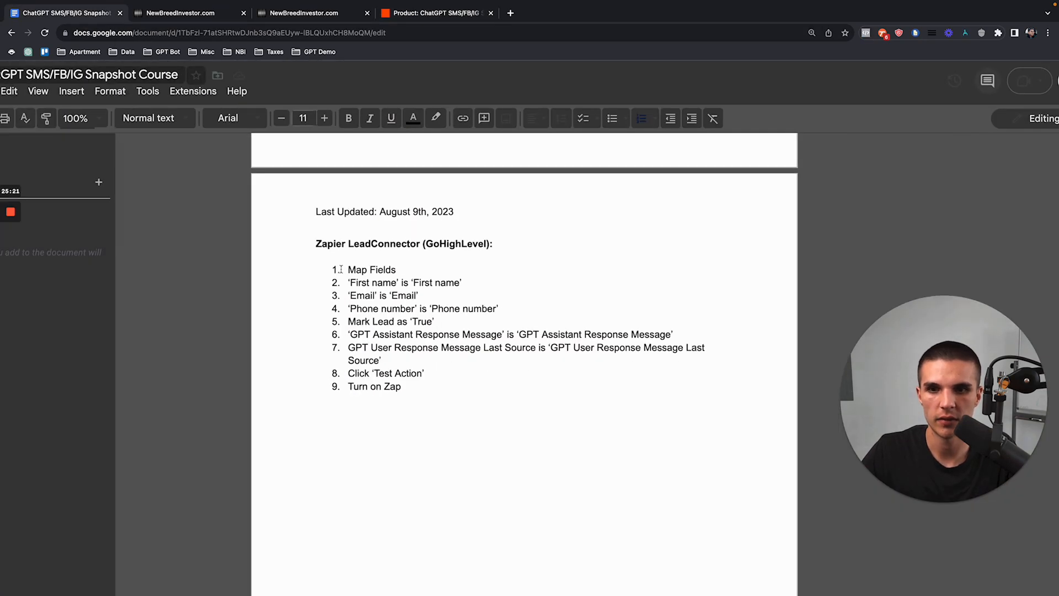
{"action": "left_click_drag", "start_coordinate": [341, 269], "coordinate": [411, 403]}
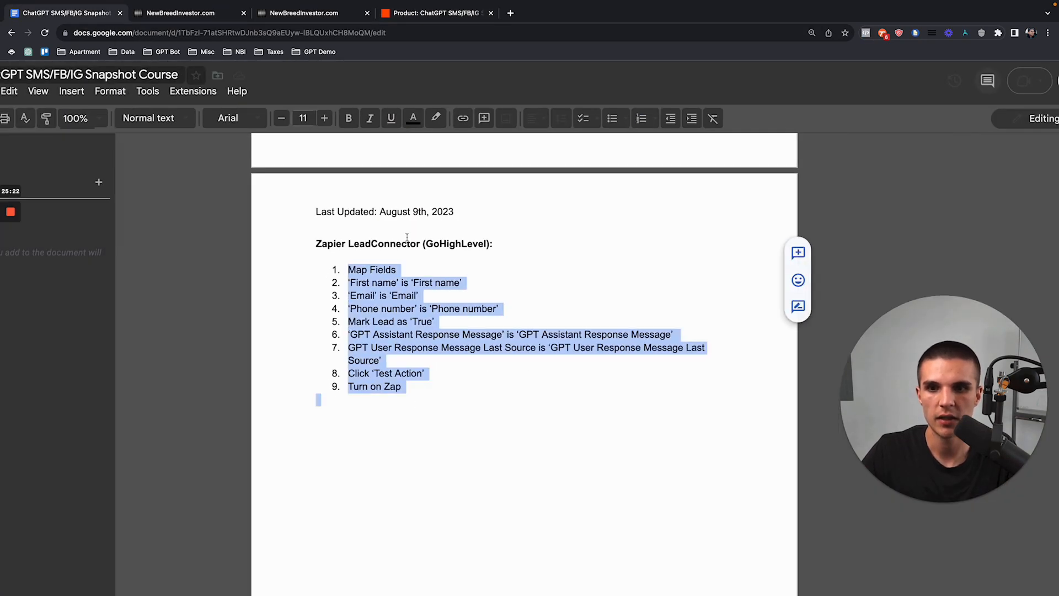
{"action": "left_click", "coordinate": [415, 16]}
{"action": "left_click", "coordinate": [538, 444]}
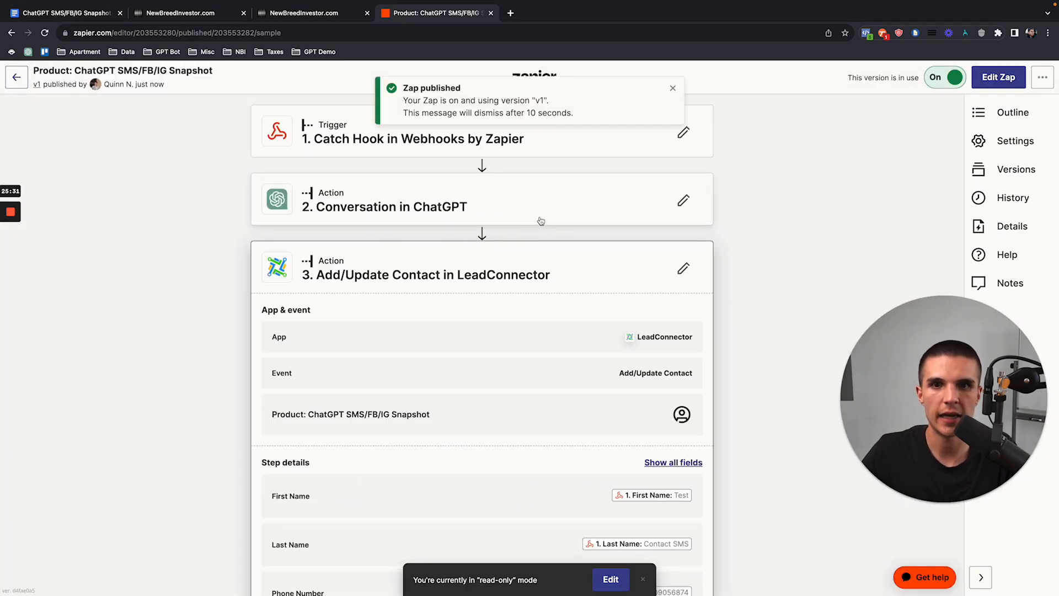
{"action": "left_click", "coordinate": [165, 12]}
{"action": "left_click", "coordinate": [45, 168]}
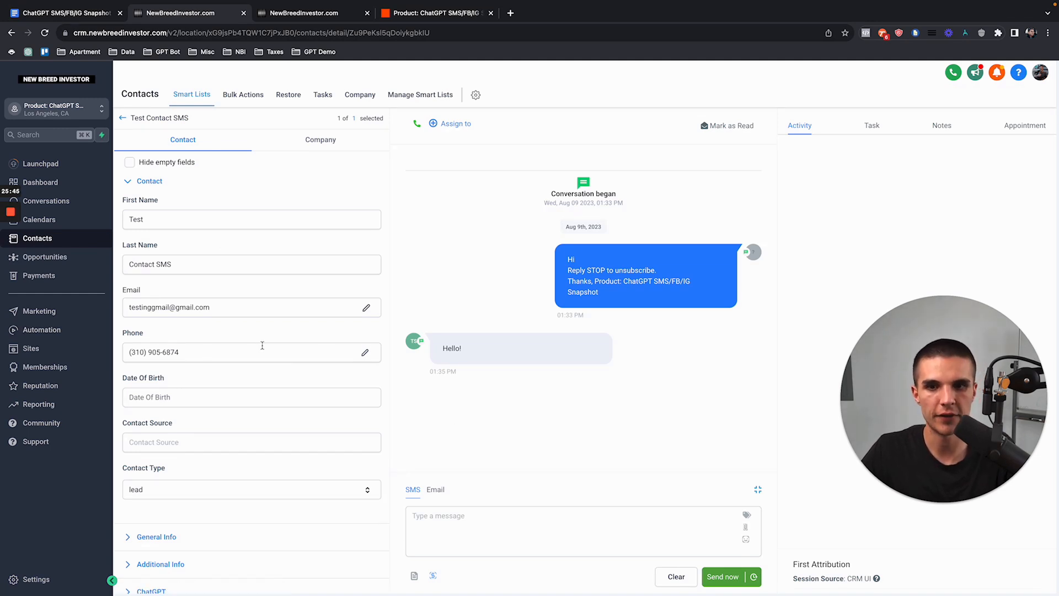
Step: Read the three Testing: GPT Responsiveness steps, including Respond Back as Lead, then return to the lead's SMS conversation
{"action": "left_click", "coordinate": [69, 12]}
{"action": "scroll", "coordinate": [454, 359], "scroll_direction": "down", "scroll_amount": 9}
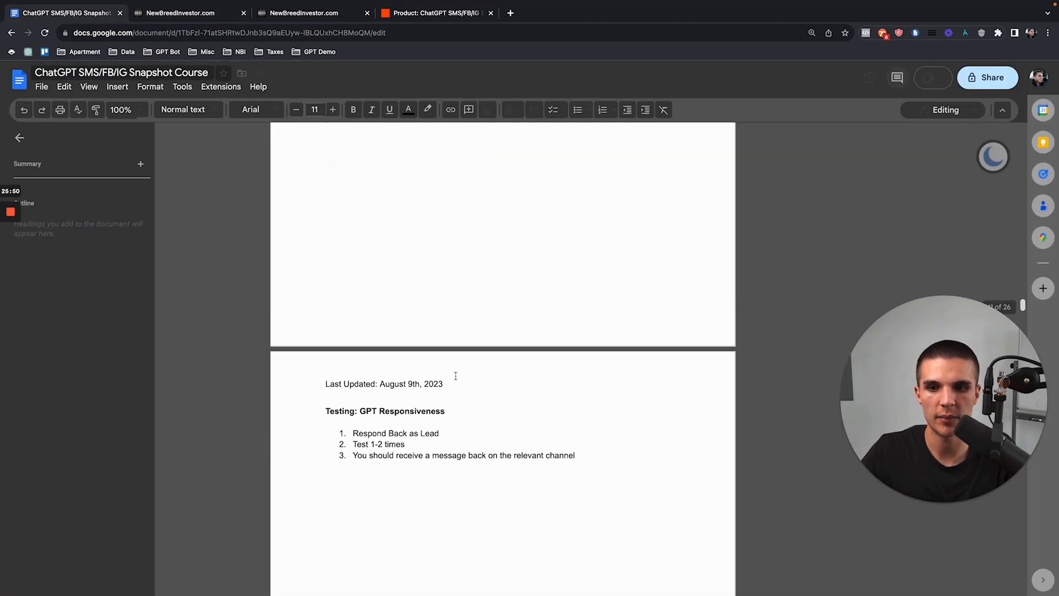
{"action": "left_click_drag", "start_coordinate": [323, 295], "coordinate": [577, 340]}
{"action": "left_click", "coordinate": [576, 339]}
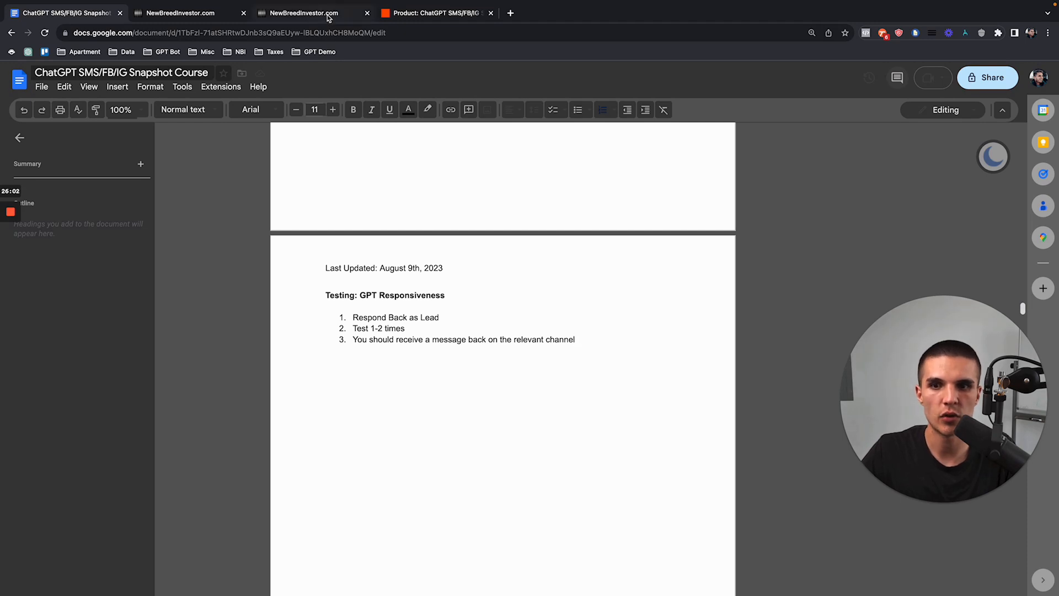
{"action": "left_click_drag", "start_coordinate": [350, 318], "coordinate": [443, 317]}
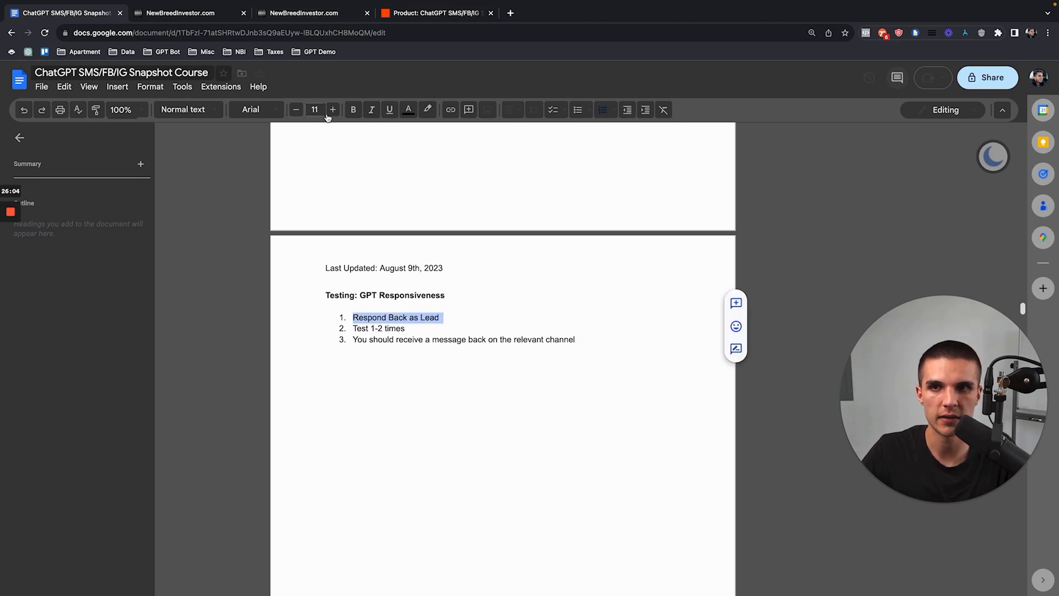
{"action": "left_click", "coordinate": [307, 15]}
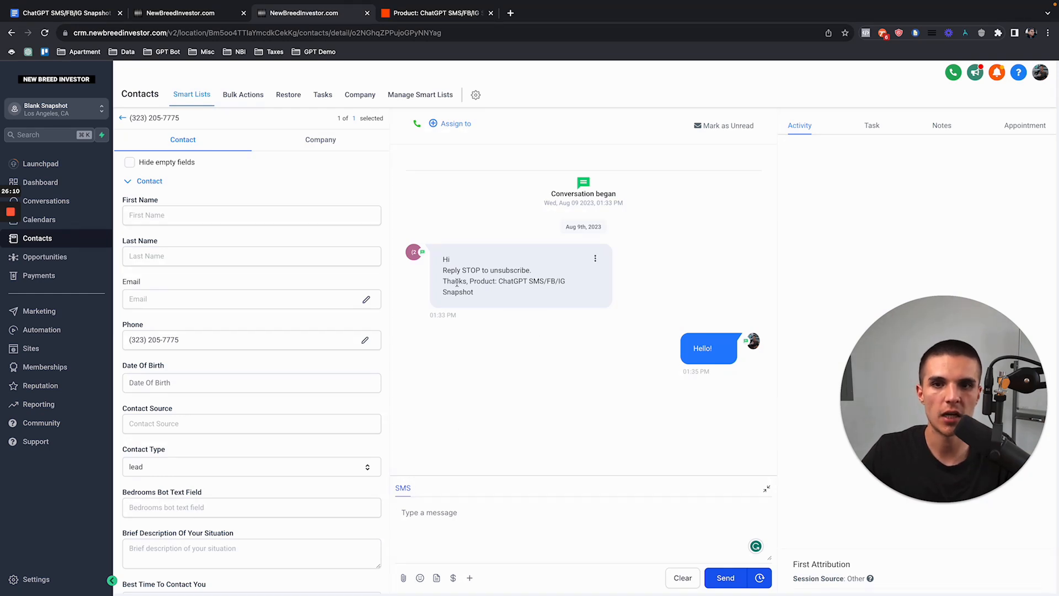
Step: Text 'Hey there!' as the lead and review GPT's reply naming the company
{"action": "left_click", "coordinate": [425, 15]}
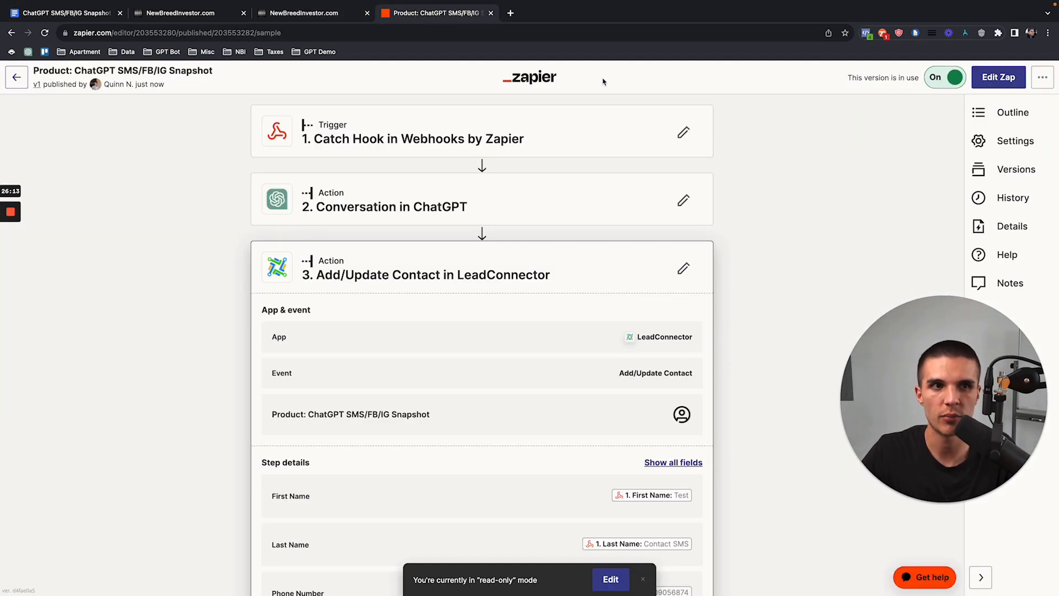
{"action": "left_click", "coordinate": [326, 16]}
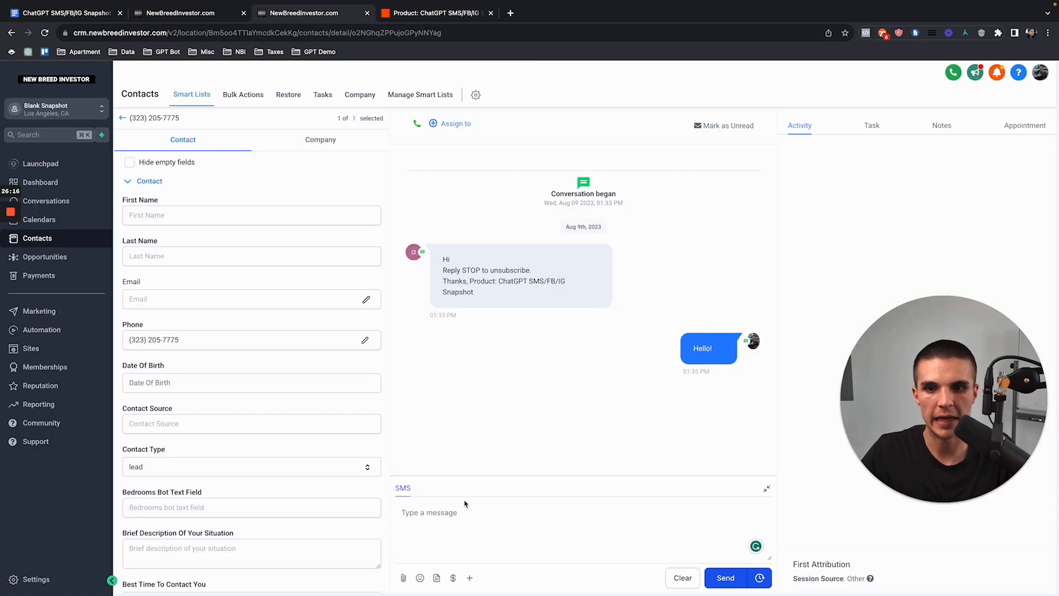
{"action": "type", "text": "Hey there!"}
{"action": "key", "text": "Return"}
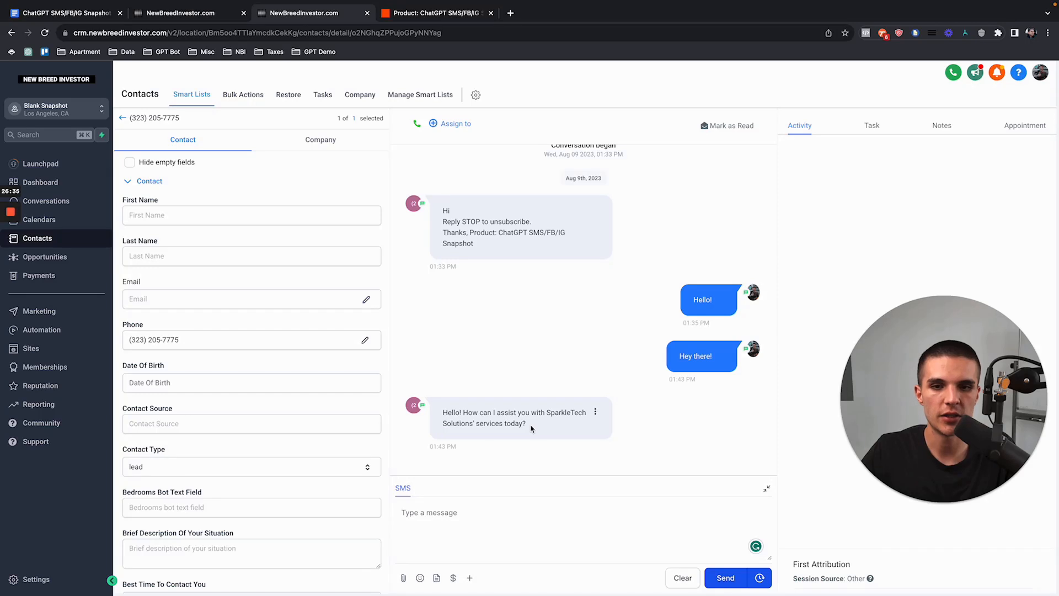
{"action": "left_click_drag", "start_coordinate": [529, 426], "coordinate": [547, 412]}
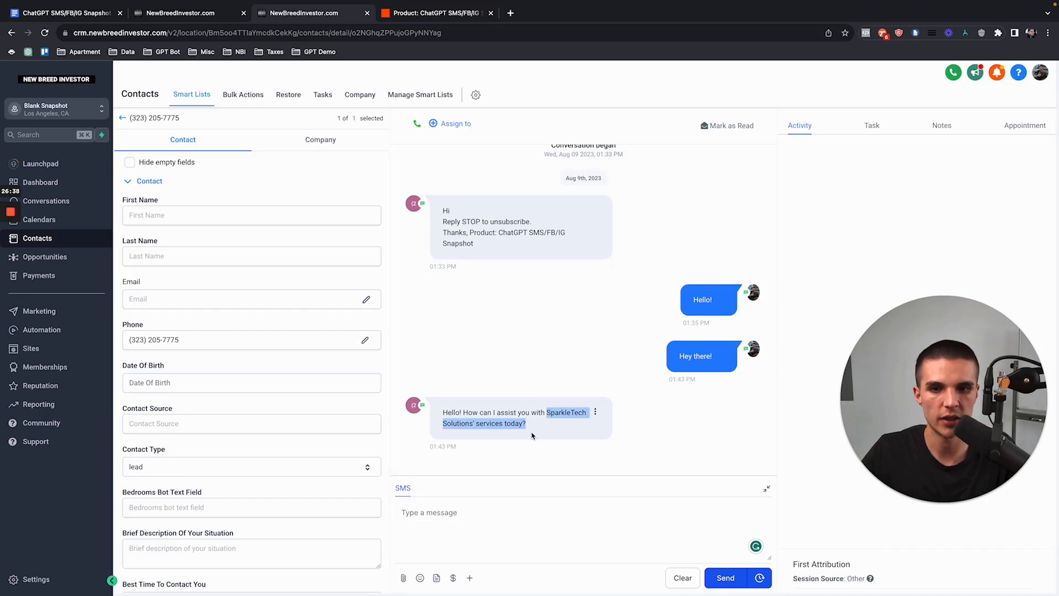
{"action": "left_click", "coordinate": [530, 430]}
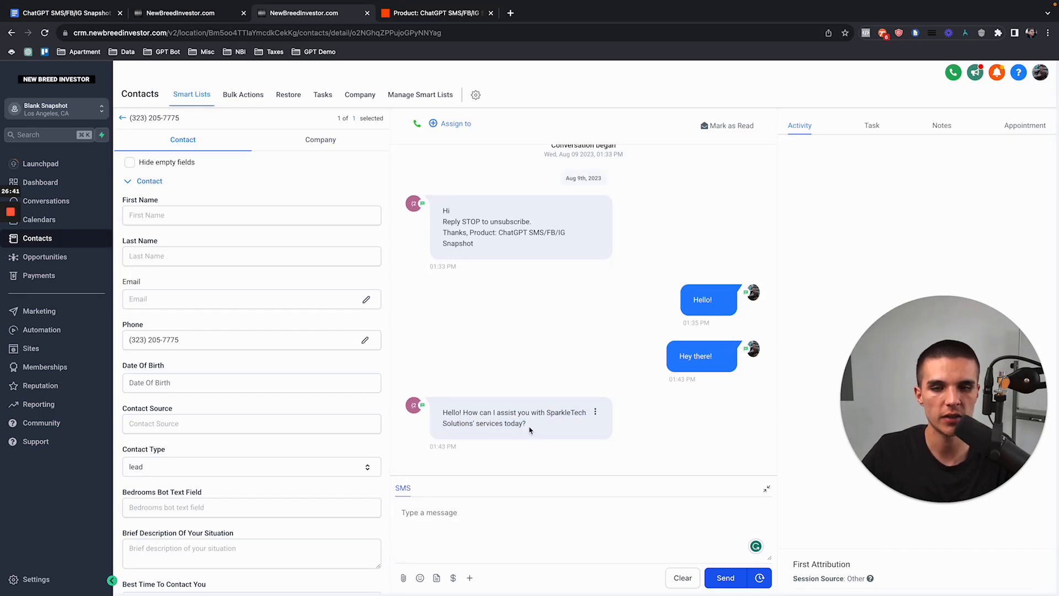
{"action": "left_click_drag", "start_coordinate": [530, 430], "coordinate": [442, 417]}
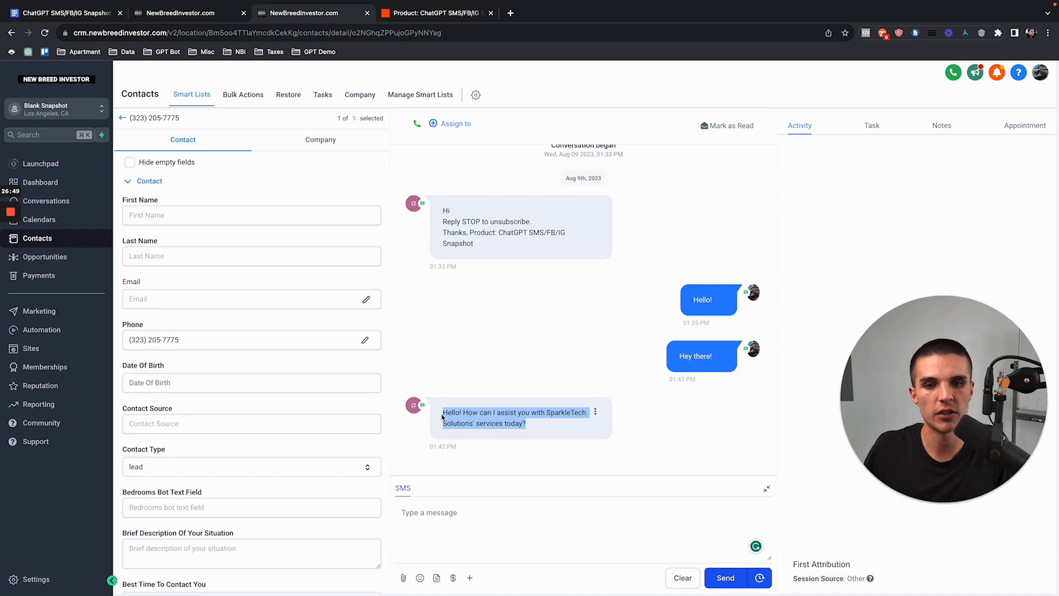
{"action": "left_click", "coordinate": [531, 431]}
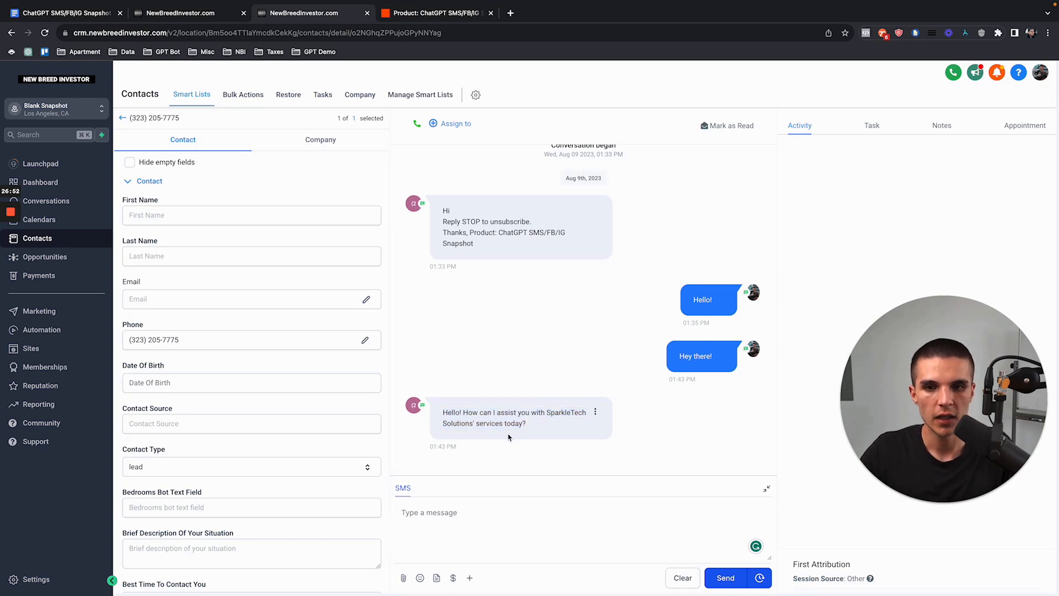
{"action": "left_click_drag", "start_coordinate": [440, 417], "coordinate": [527, 432]}
Step: Send 'interested in a quote' and check GPT's follow-up question reply
{"action": "left_click", "coordinate": [466, 512]}
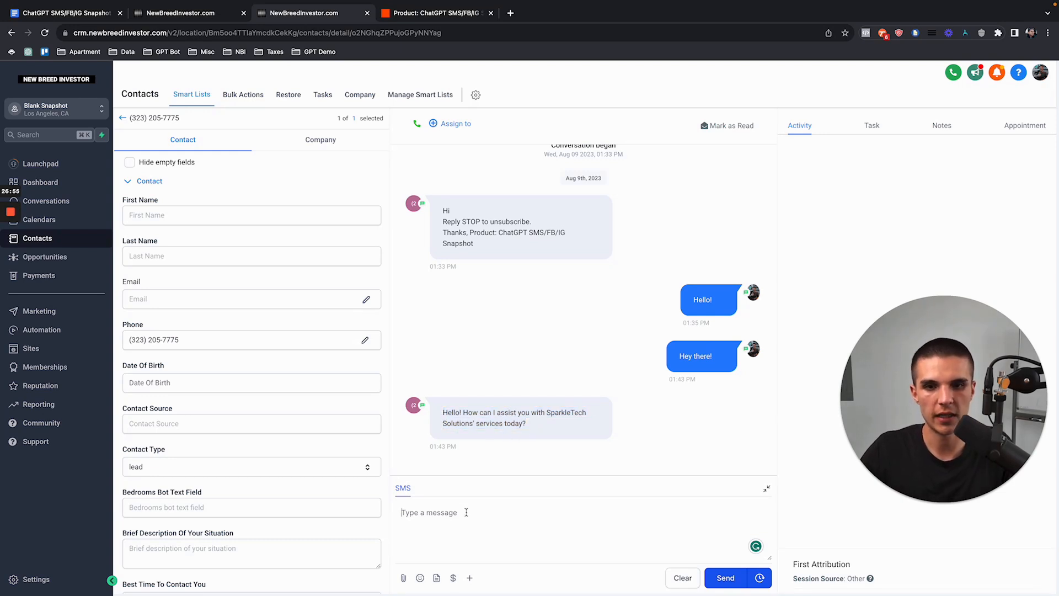
{"action": "type", "text": "interested in a quote"}
{"action": "key", "text": "Return"}
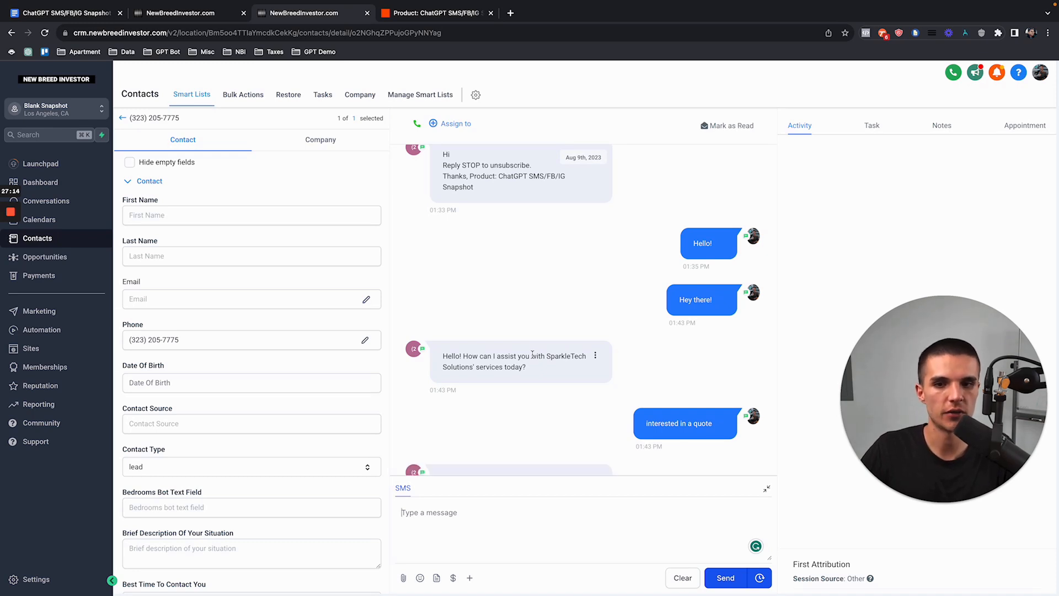
{"action": "left_click_drag", "start_coordinate": [557, 449], "coordinate": [442, 433]}
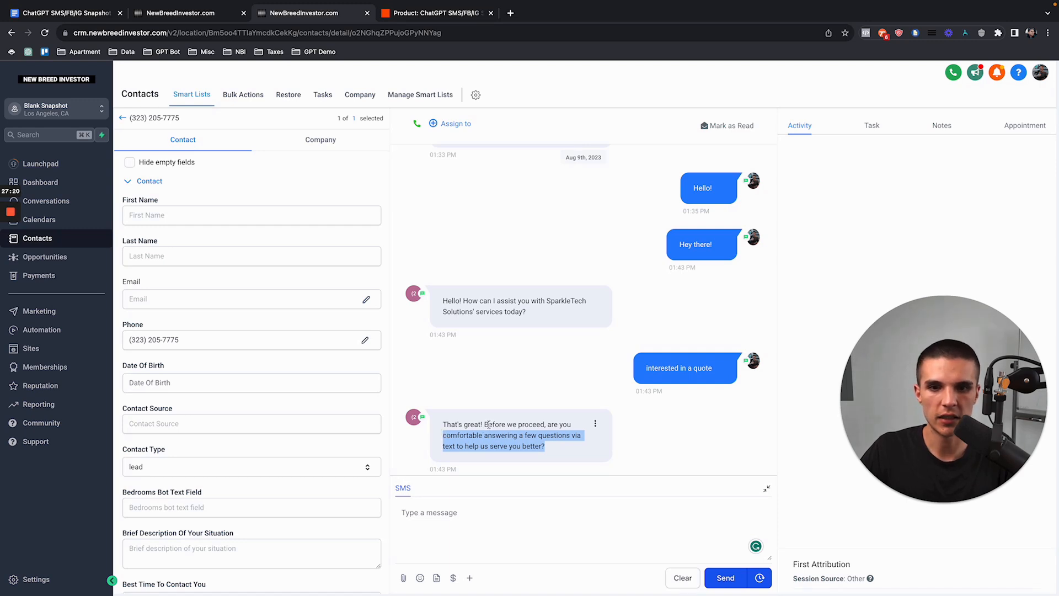
{"action": "scroll", "coordinate": [471, 423], "scroll_direction": "down", "scroll_amount": 1}
{"action": "left_click", "coordinate": [479, 378]}
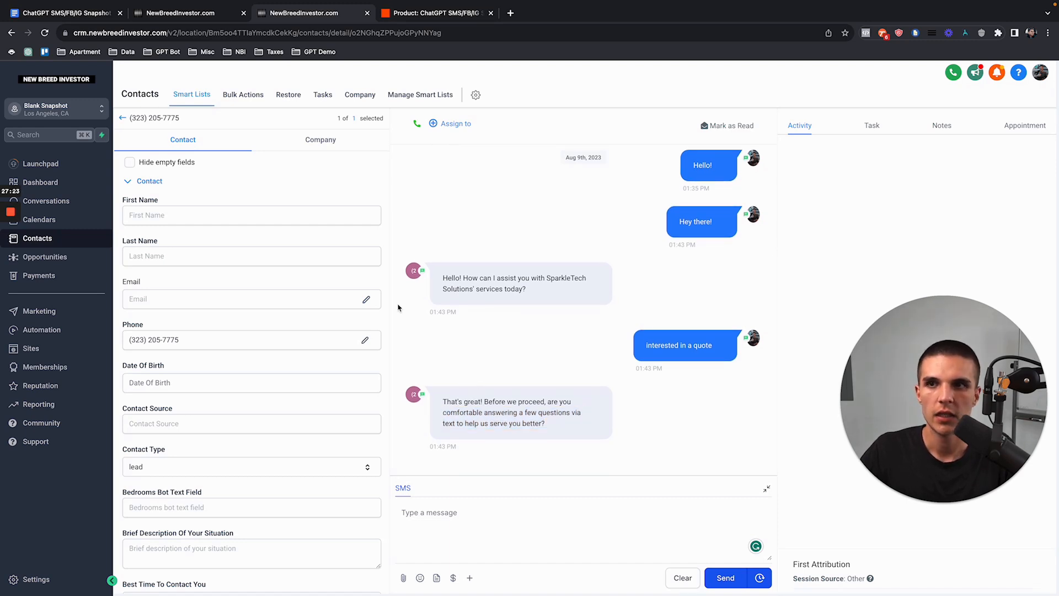
{"action": "left_click", "coordinate": [182, 12]}
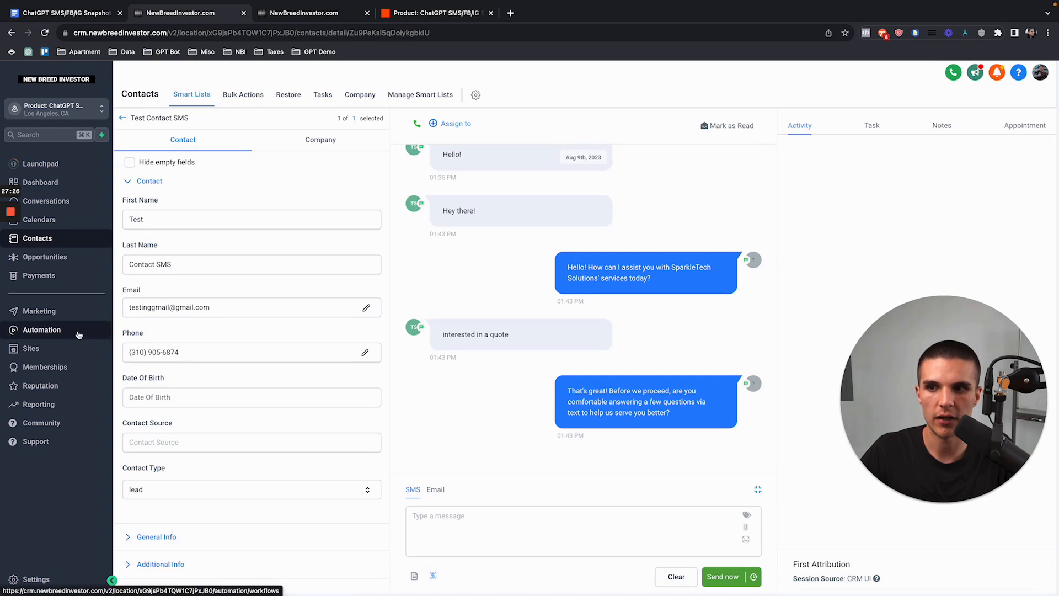
Step: Open '4. ChatGPT SMS - GPT Master + AI Booking Bot' from the ChatGPT SMS workflow folder and zoom out
{"action": "left_click", "coordinate": [79, 333]}
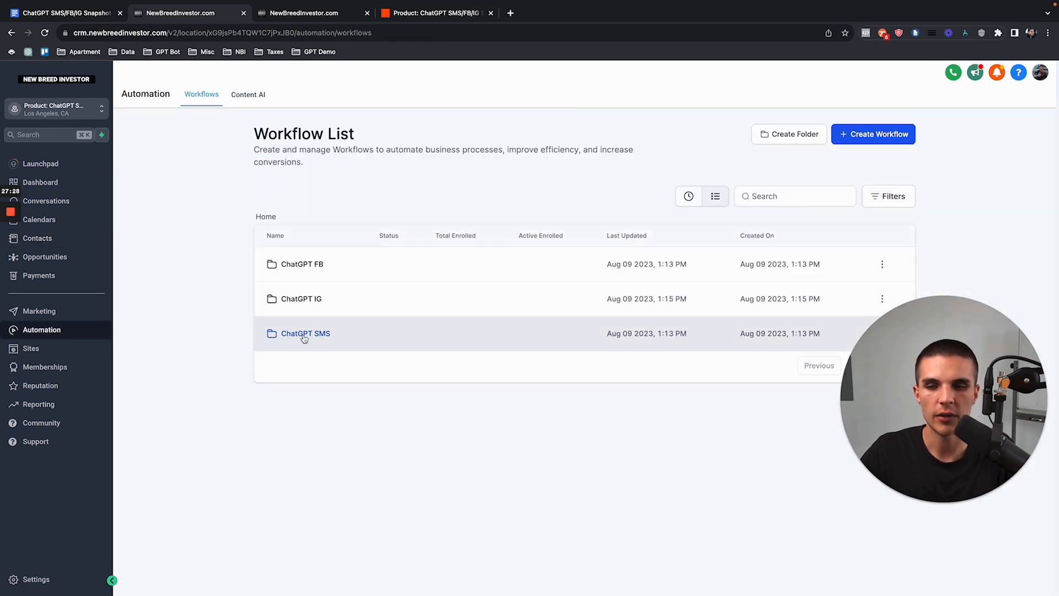
{"action": "left_click", "coordinate": [313, 335]}
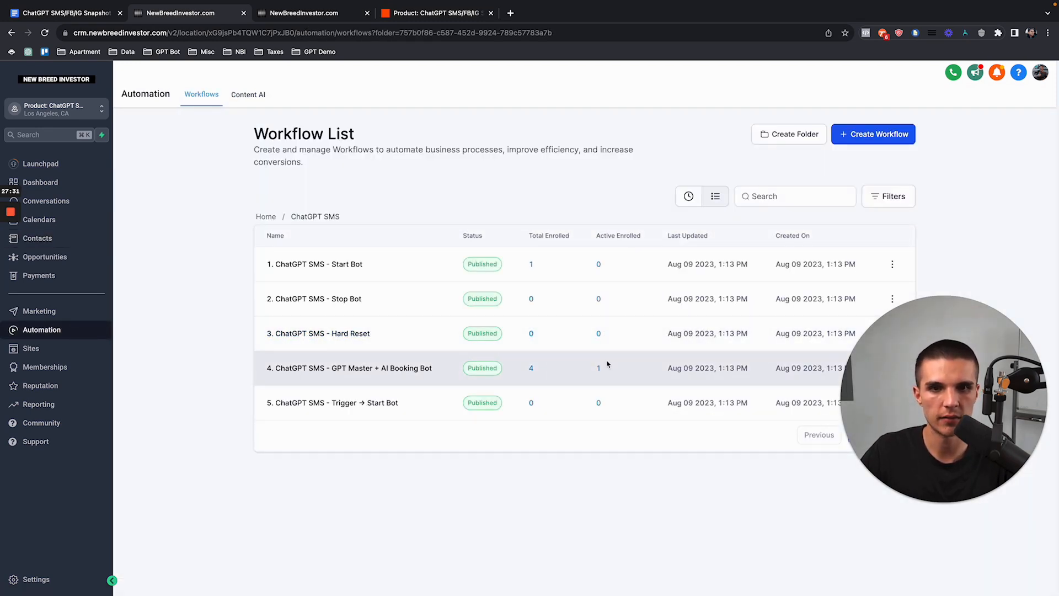
{"action": "left_click", "coordinate": [338, 373]}
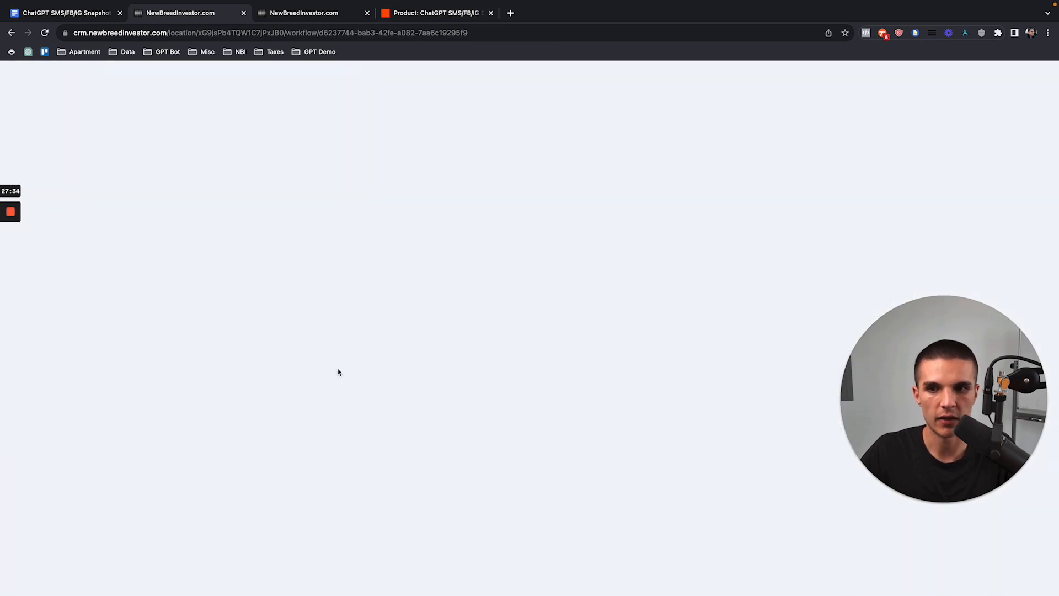
{"action": "left_click", "coordinate": [14, 153]}
{"action": "scroll", "coordinate": [359, 276], "scroll_direction": "down", "scroll_amount": 1}
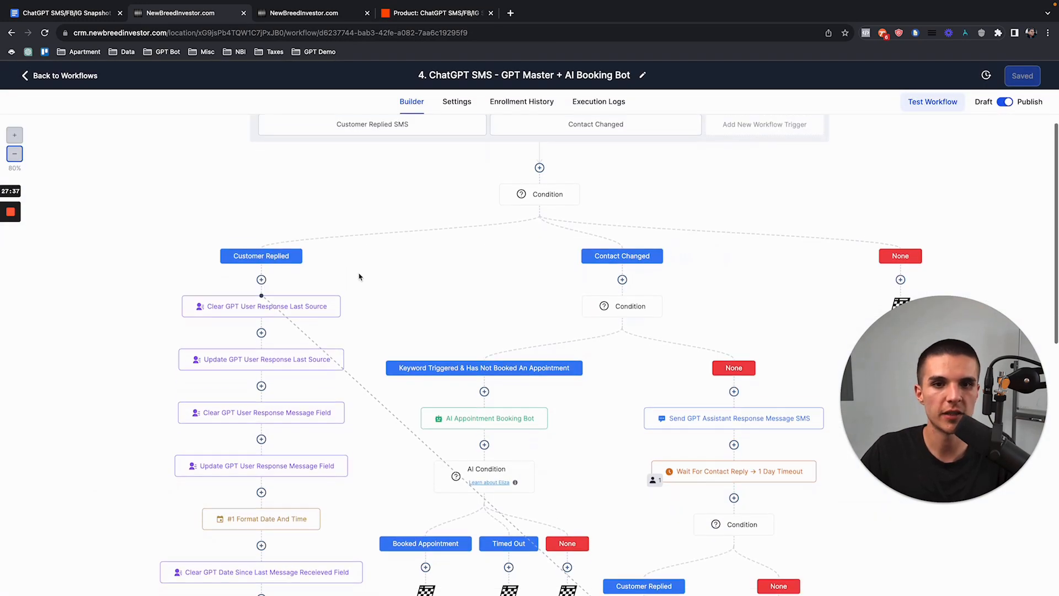
{"action": "scroll", "coordinate": [359, 277], "scroll_direction": "up", "scroll_amount": 1}
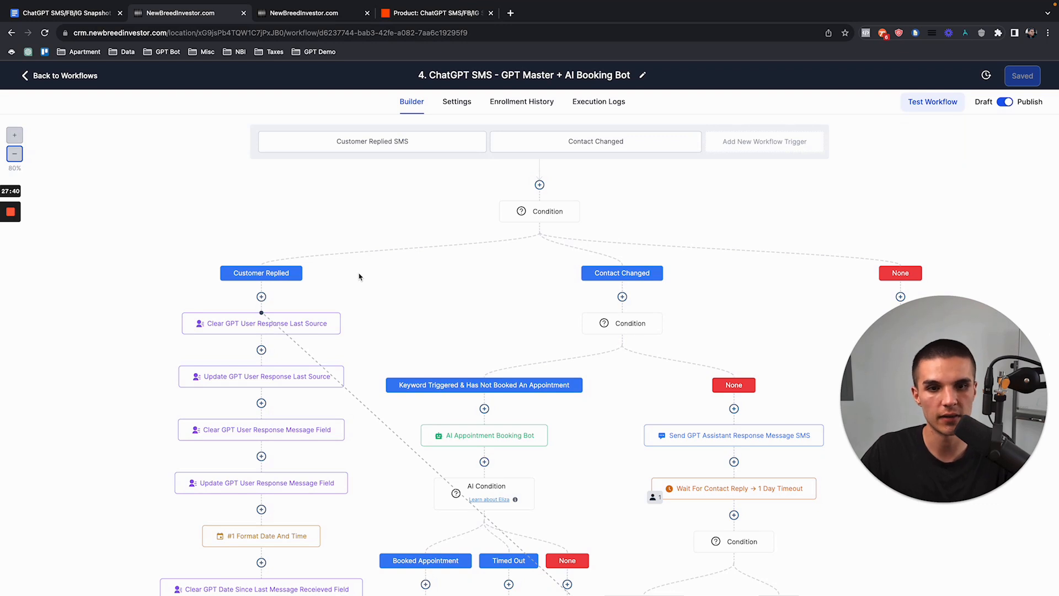
{"action": "scroll", "coordinate": [359, 277], "scroll_direction": "down", "scroll_amount": 1}
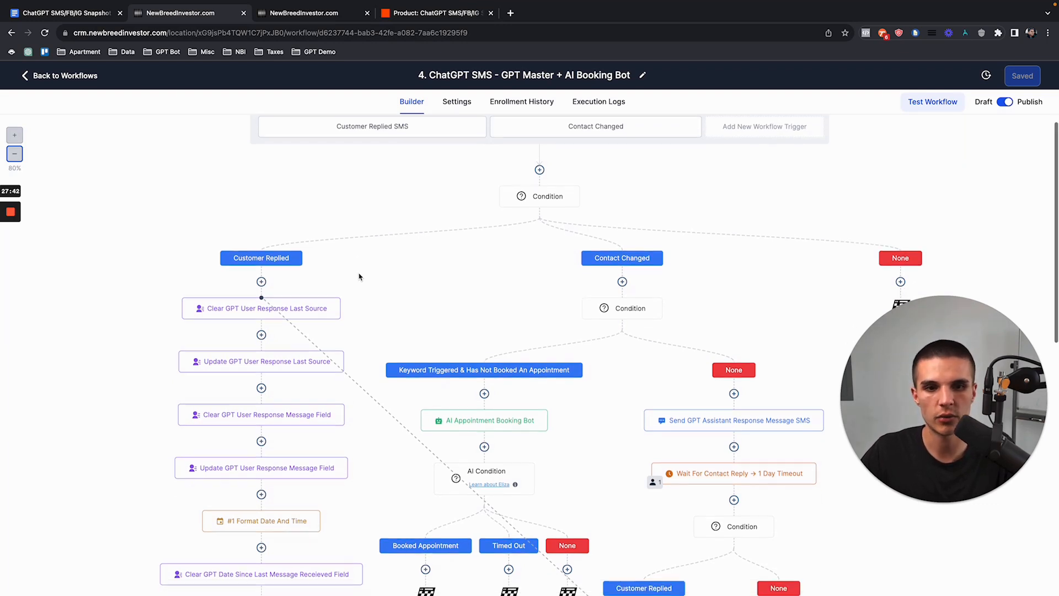
{"action": "scroll", "coordinate": [649, 227], "scroll_direction": "down", "scroll_amount": 1}
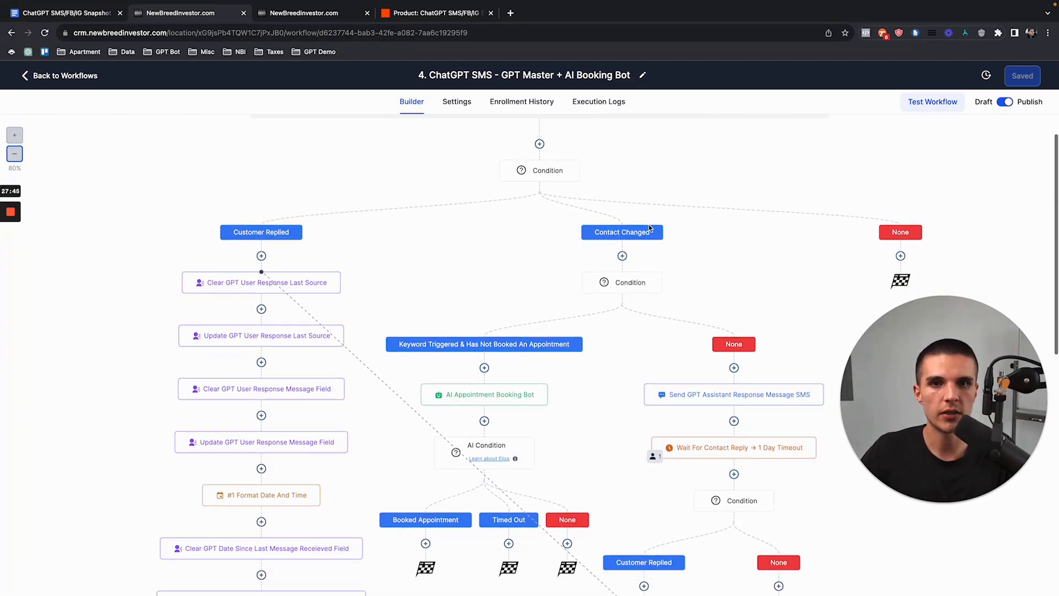
{"action": "scroll", "coordinate": [581, 230], "scroll_direction": "up", "scroll_amount": 2}
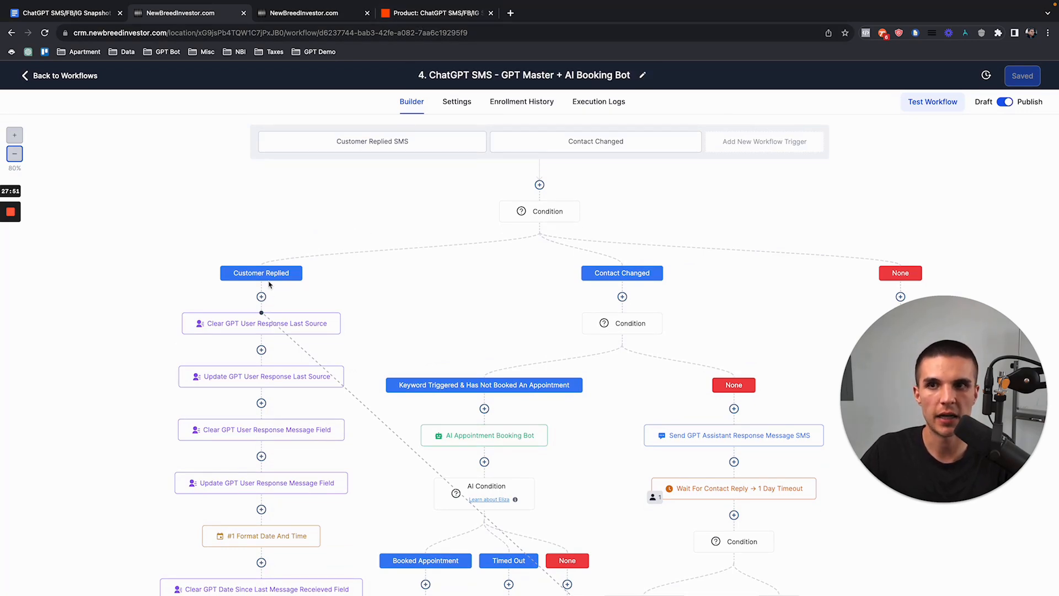
Step: Look over the workflow while cross-checking the lead's SMS conversation and the Zapier zap
{"action": "left_click", "coordinate": [305, 15]}
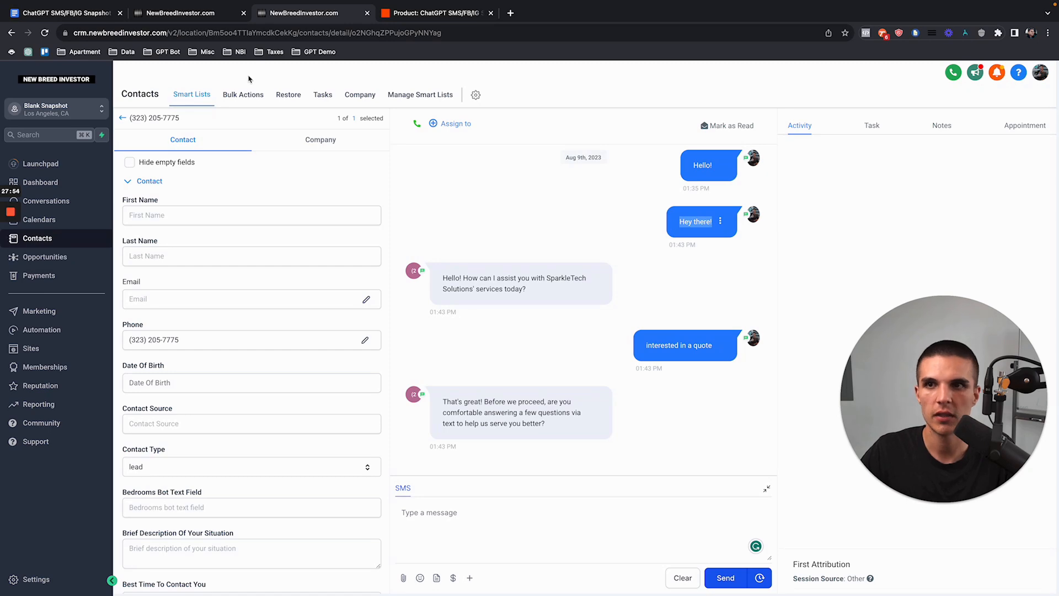
{"action": "left_click", "coordinate": [220, 14]}
{"action": "scroll", "coordinate": [270, 398], "scroll_direction": "down", "scroll_amount": 5}
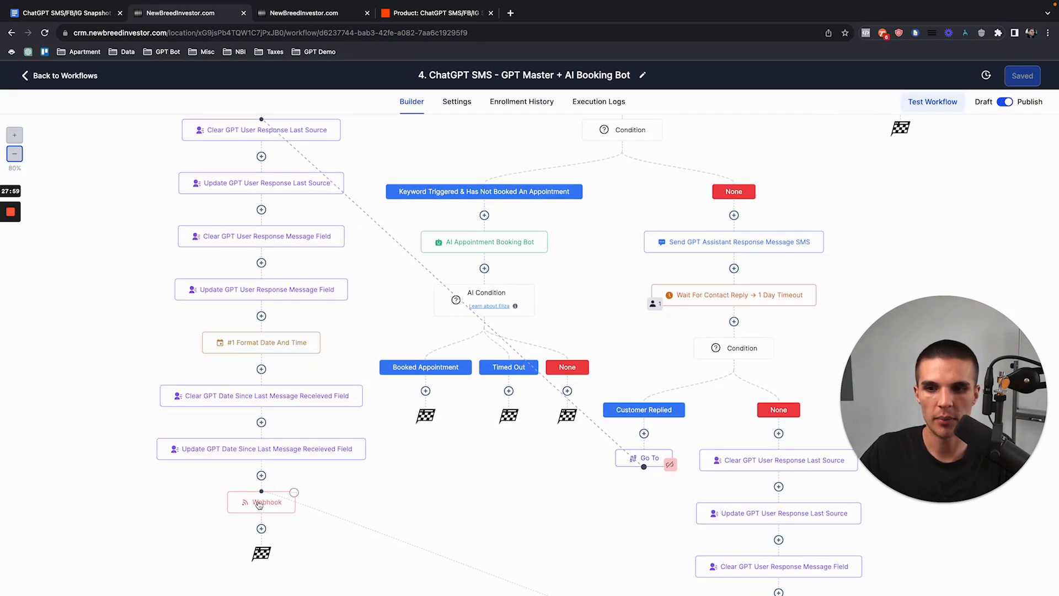
{"action": "scroll", "coordinate": [261, 511], "scroll_direction": "up", "scroll_amount": 5}
{"action": "left_click", "coordinate": [433, 13]}
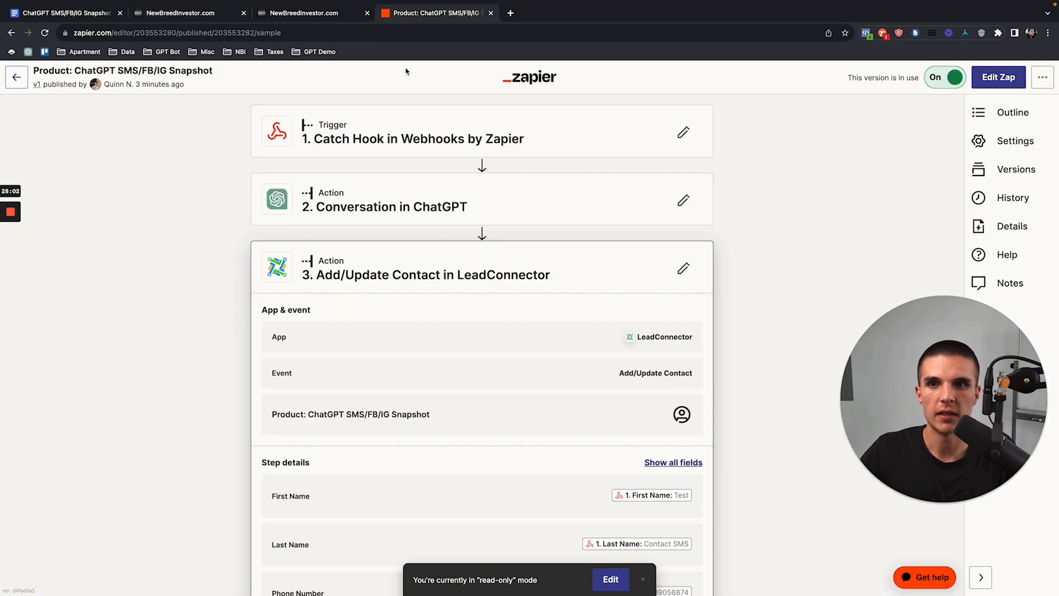
{"action": "left_click", "coordinate": [213, 15]}
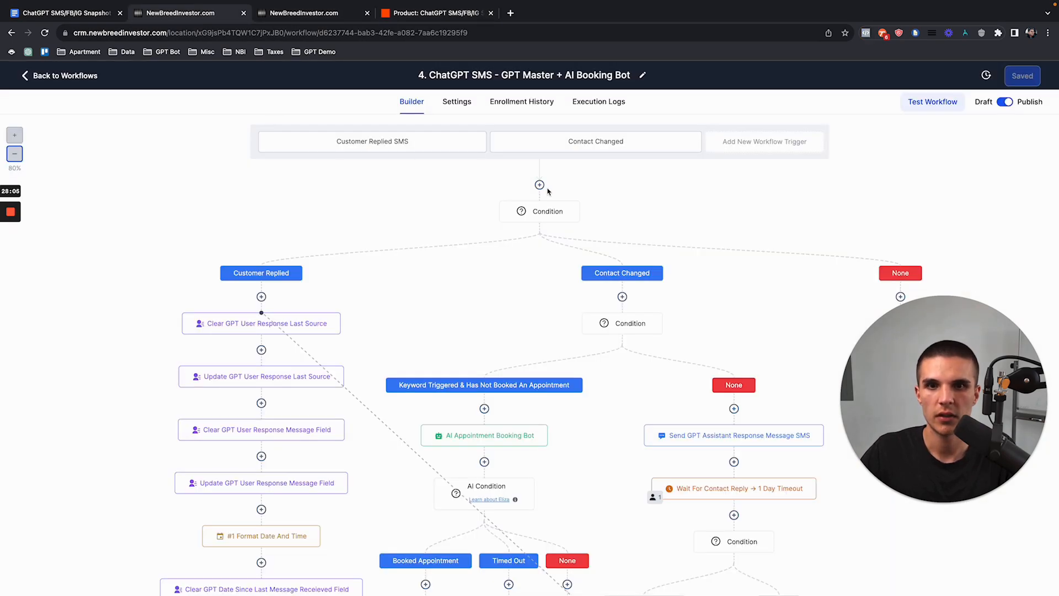
{"action": "scroll", "coordinate": [273, 318], "scroll_direction": "down", "scroll_amount": 5}
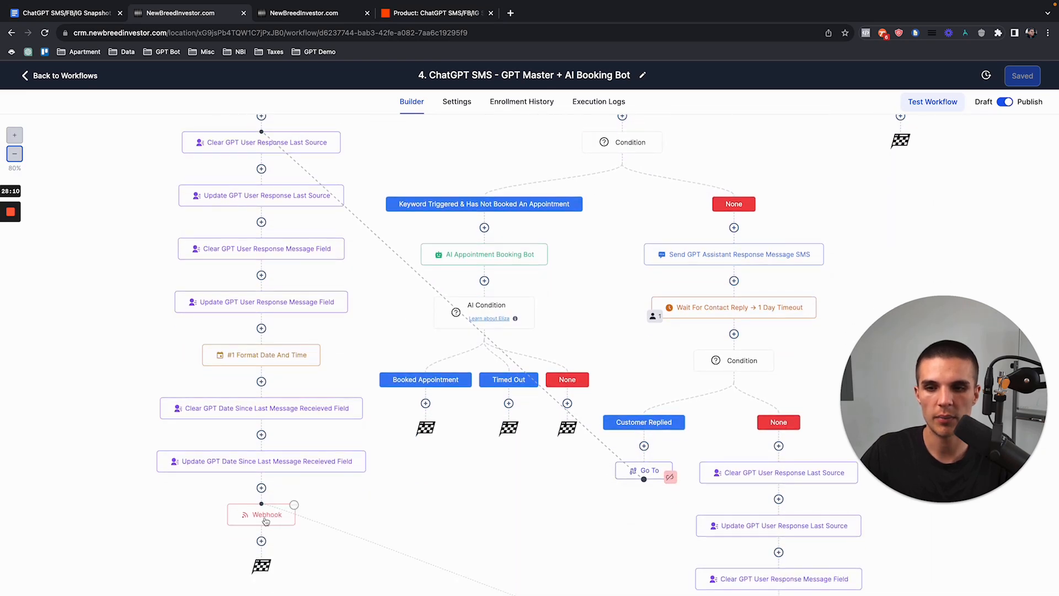
{"action": "left_click", "coordinate": [436, 17]}
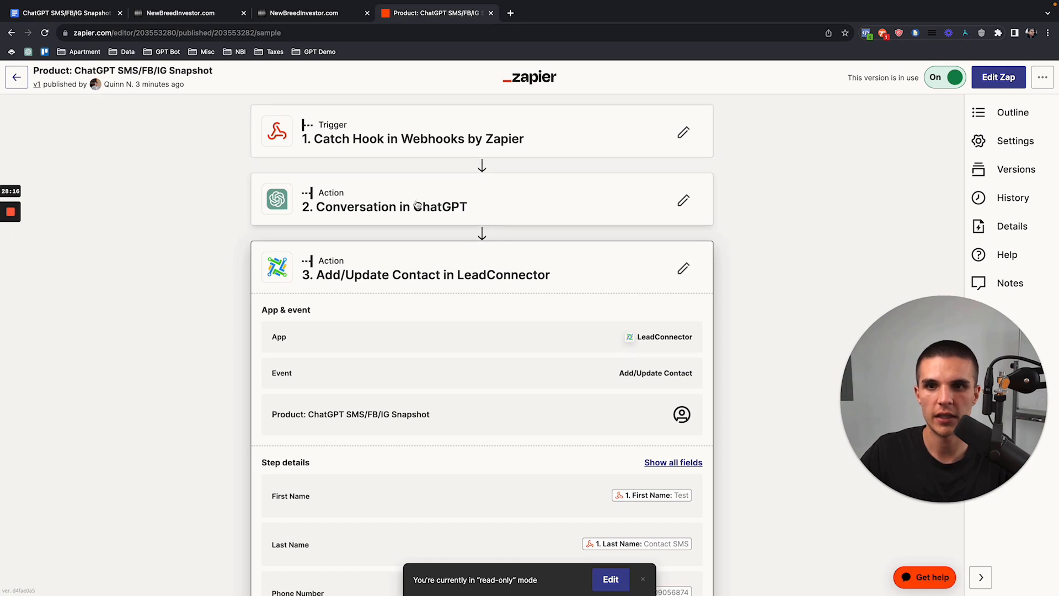
Step: Point out the LeadConnector mappings for GPT User Response Message Last Source and GPT Assistant Response Message
{"action": "left_click_drag", "start_coordinate": [347, 279], "coordinate": [553, 277]}
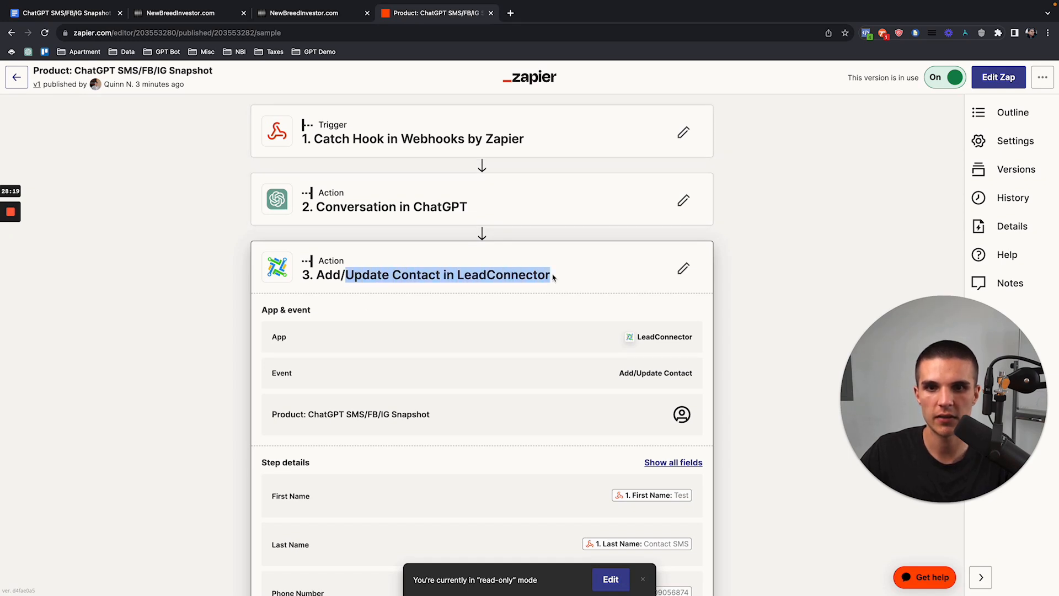
{"action": "scroll", "coordinate": [555, 278], "scroll_direction": "down", "scroll_amount": 4}
{"action": "scroll", "coordinate": [554, 278], "scroll_direction": "down", "scroll_amount": 3}
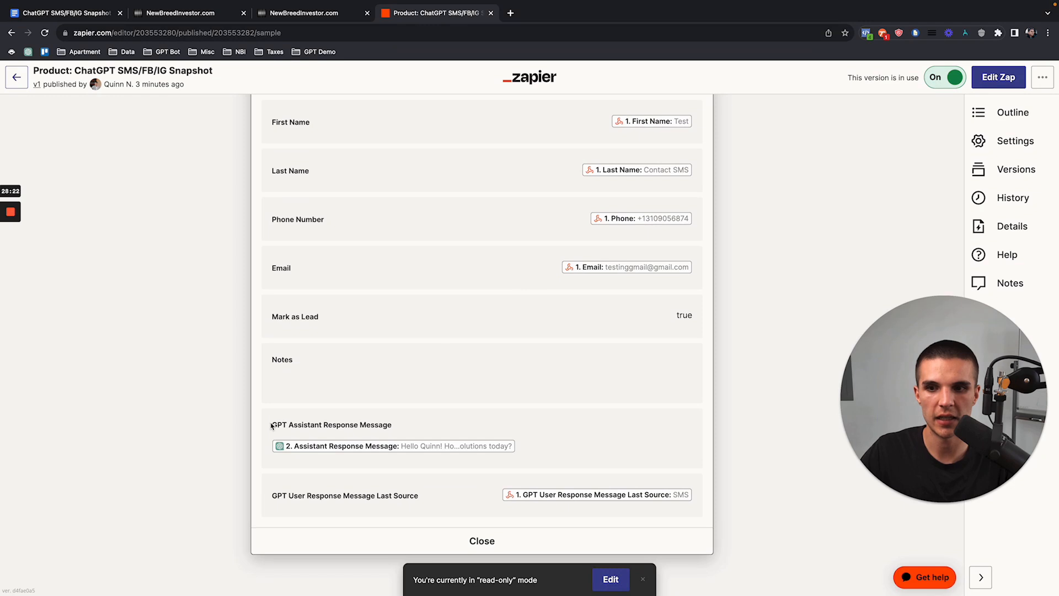
{"action": "left_click_drag", "start_coordinate": [271, 425], "coordinate": [398, 426]}
{"action": "left_click_drag", "start_coordinate": [273, 495], "coordinate": [419, 495]}
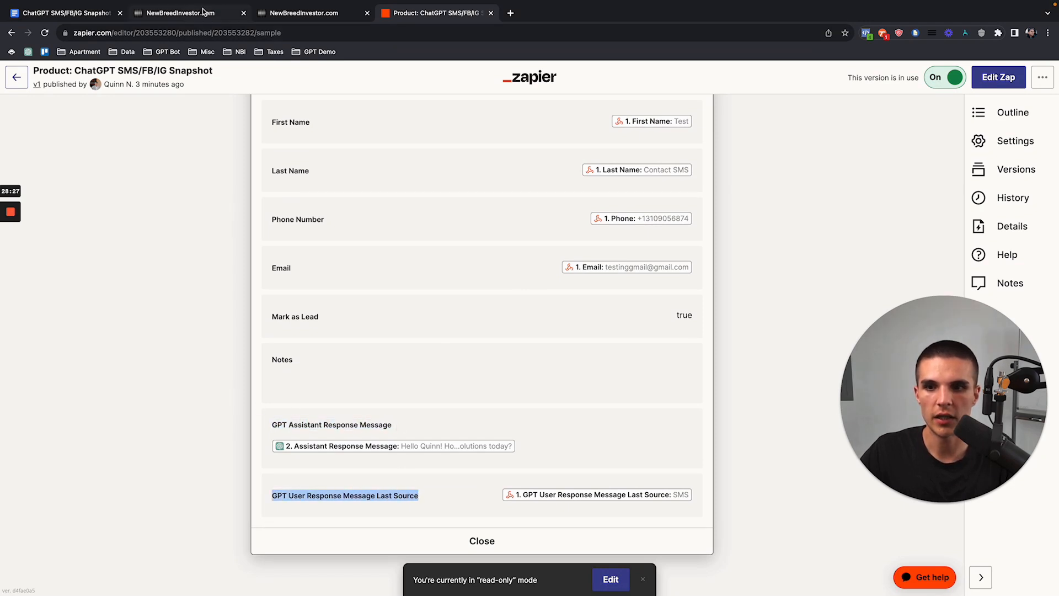
{"action": "left_click_drag", "start_coordinate": [271, 425], "coordinate": [426, 427]}
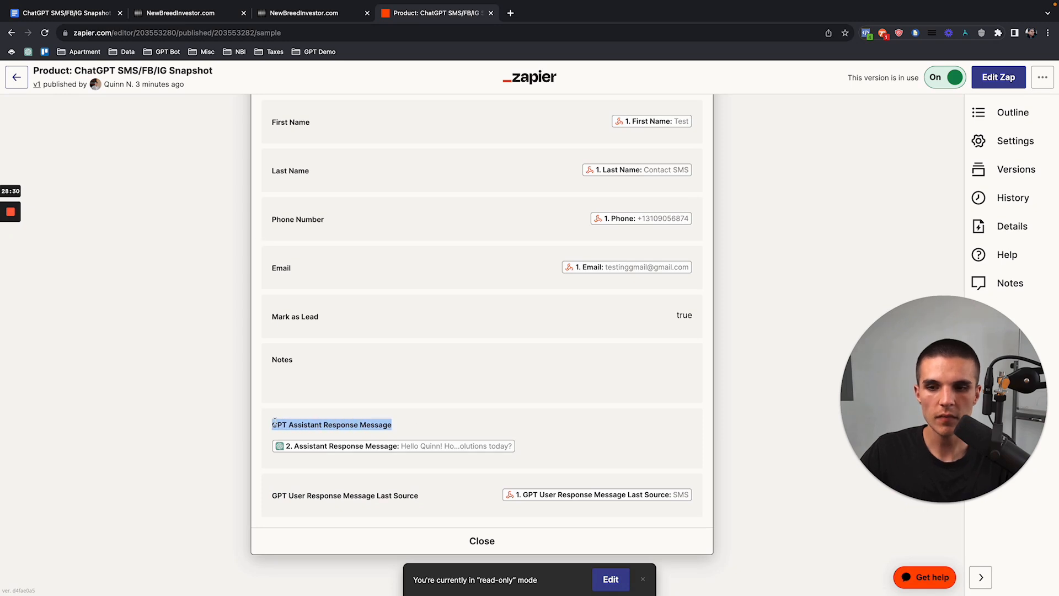
{"action": "left_click", "coordinate": [210, 17]}
{"action": "scroll", "coordinate": [507, 189], "scroll_direction": "up", "scroll_amount": 2}
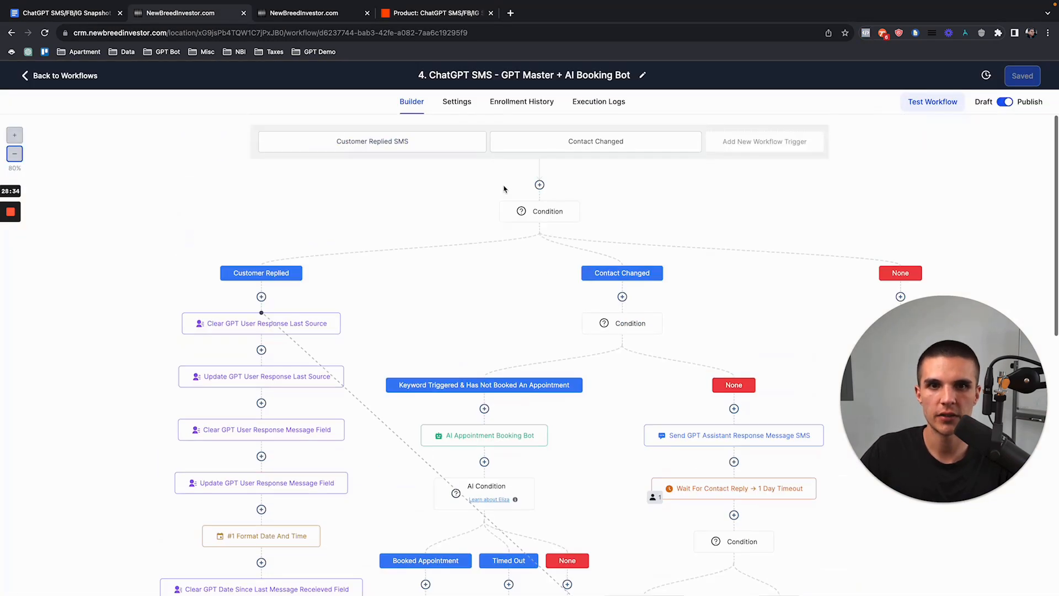
Step: Inspect the Contact Changed trigger's GPT Assistant Response Message filter, comparing it against the Zapier zap
{"action": "left_click", "coordinate": [597, 152]}
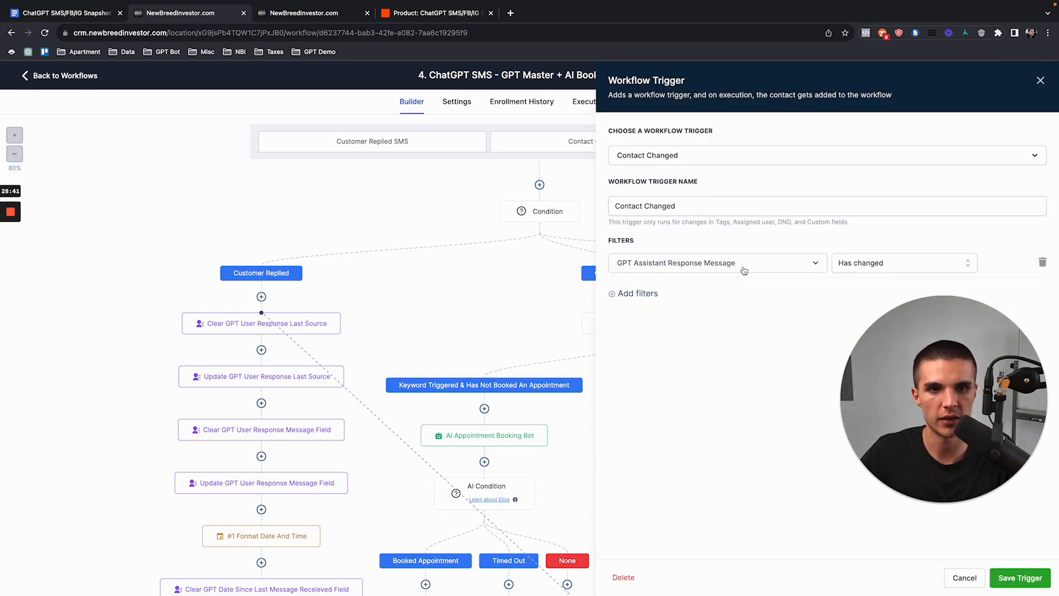
{"action": "left_click", "coordinate": [1040, 80]}
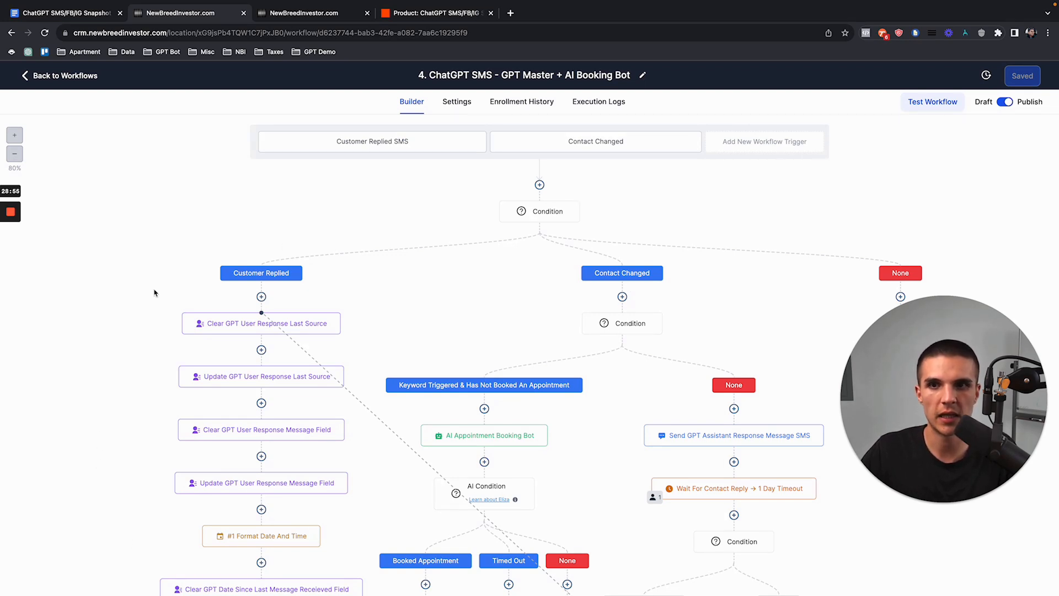
{"action": "left_click", "coordinate": [400, 11]}
{"action": "scroll", "coordinate": [279, 187], "scroll_direction": "up", "scroll_amount": 6}
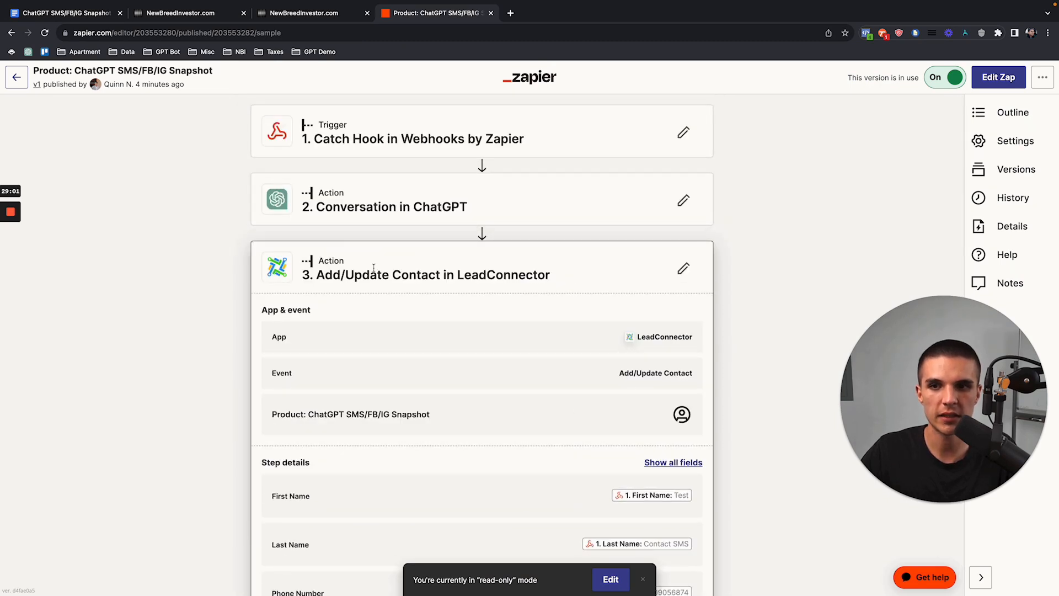
{"action": "left_click", "coordinate": [210, 14]}
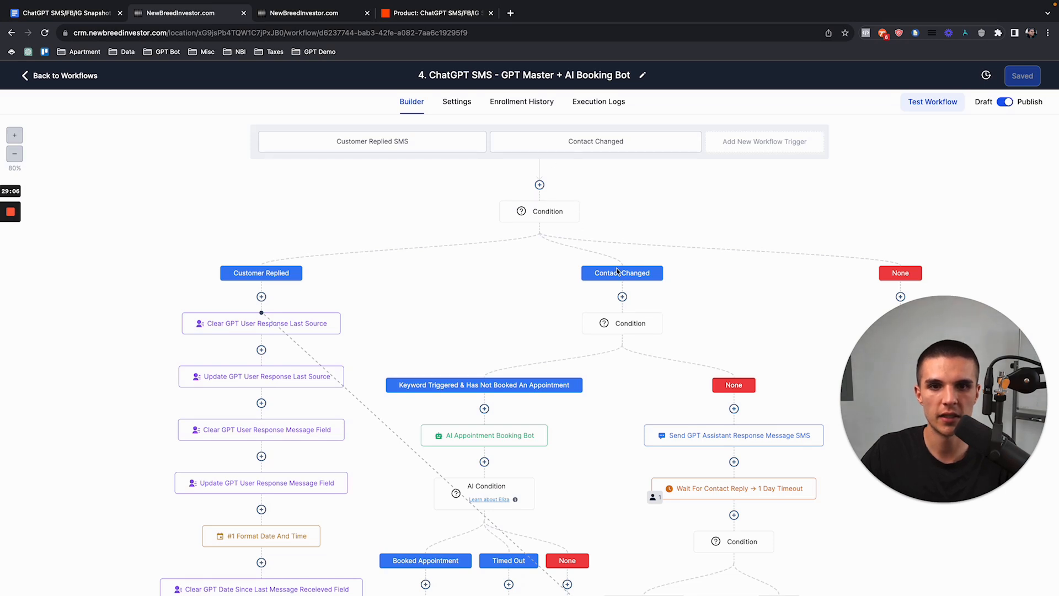
{"action": "scroll", "coordinate": [626, 287], "scroll_direction": "down", "scroll_amount": 1}
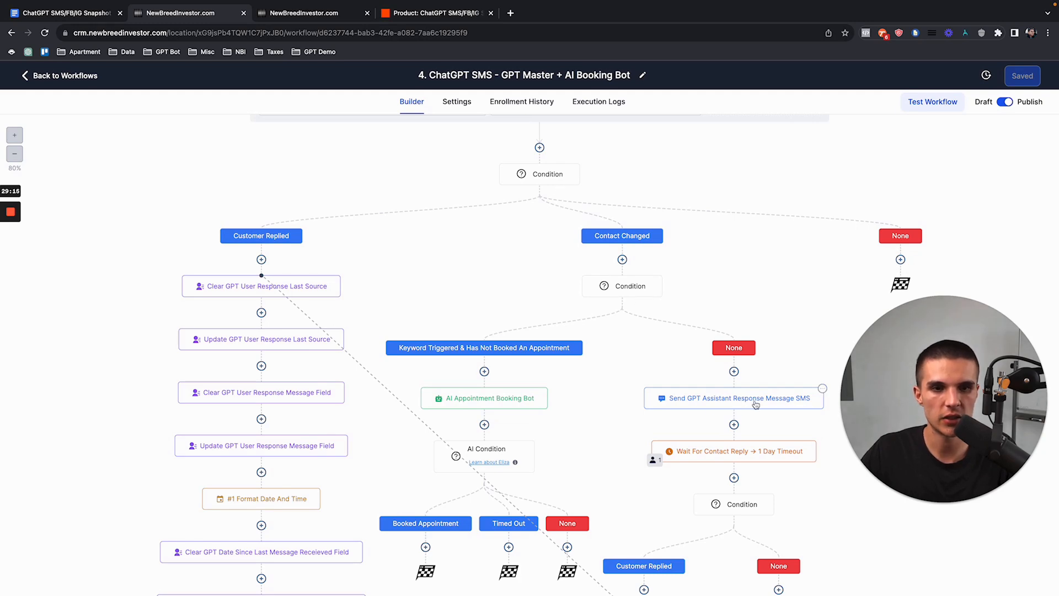
{"action": "left_click", "coordinate": [441, 17]}
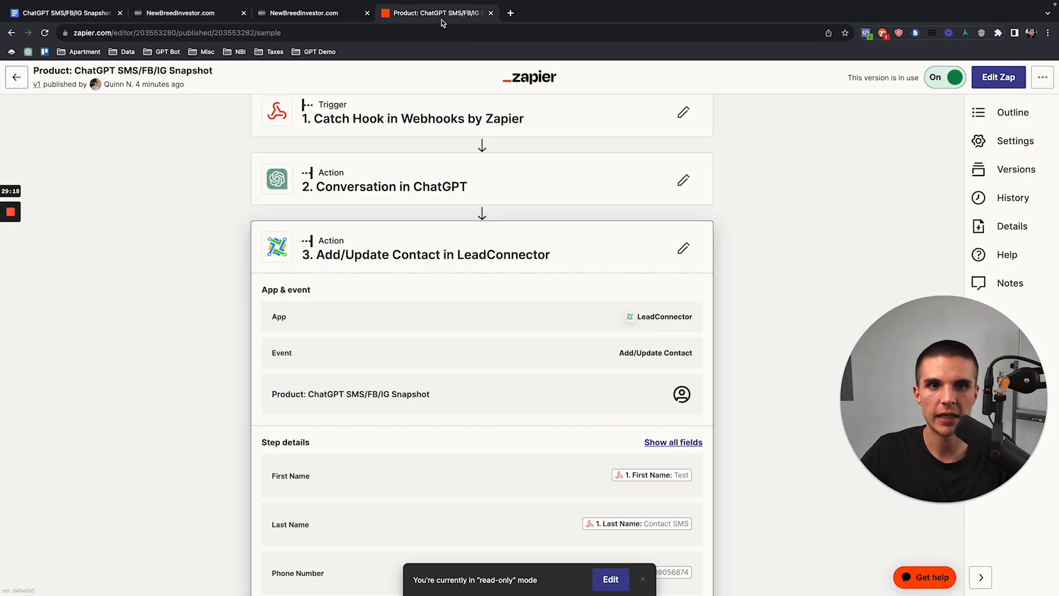
Step: Open the latest zap run and match its incoming 'interested in a quote' message to the CRM conversation
{"action": "left_click", "coordinate": [988, 199]}
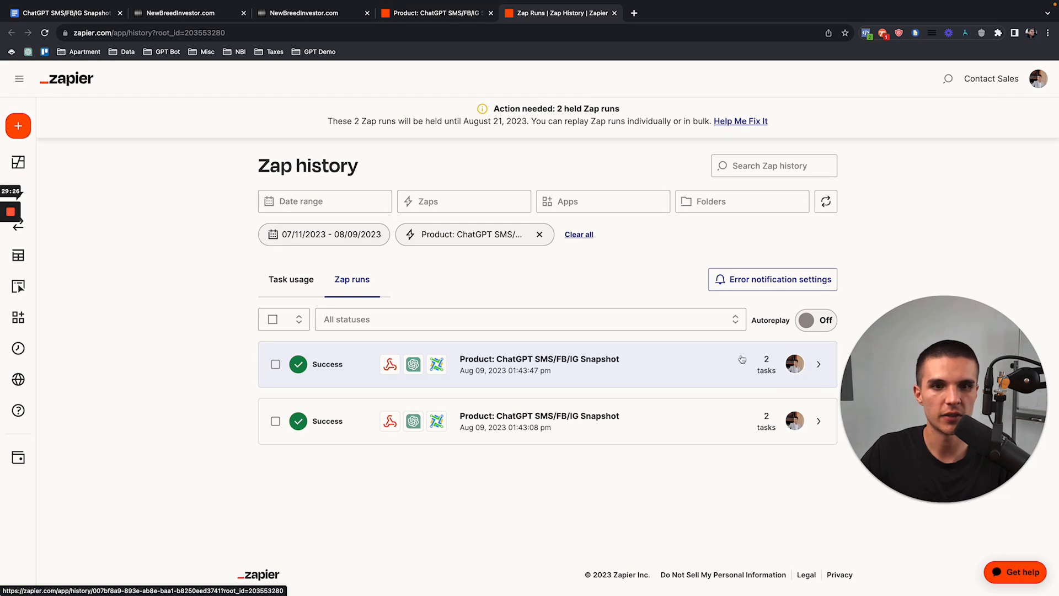
{"action": "left_click", "coordinate": [819, 366]}
{"action": "scroll", "coordinate": [230, 358], "scroll_direction": "down", "scroll_amount": 3}
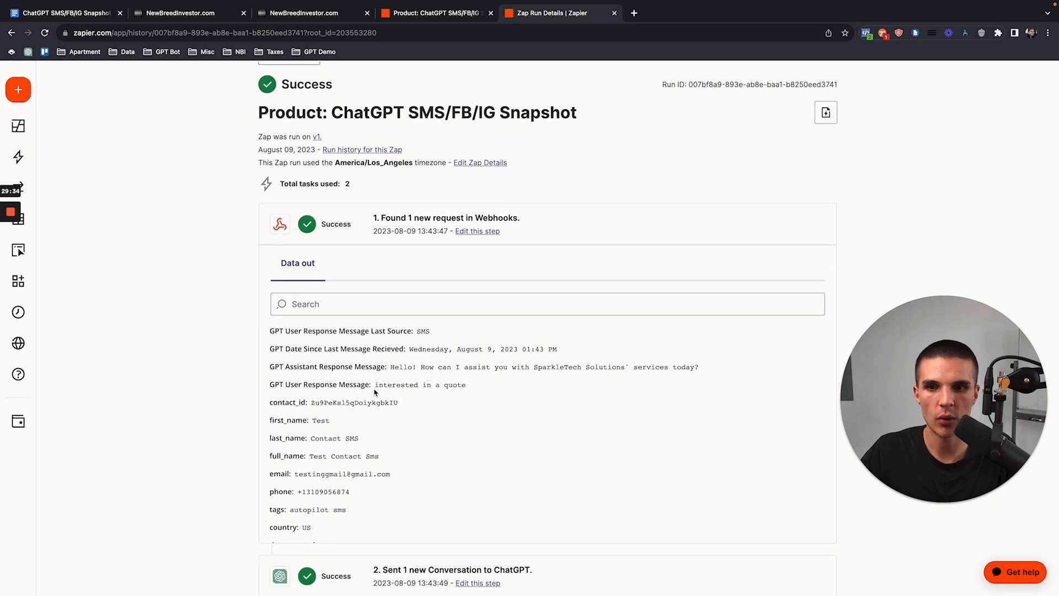
{"action": "left_click_drag", "start_coordinate": [377, 385], "coordinate": [467, 385]}
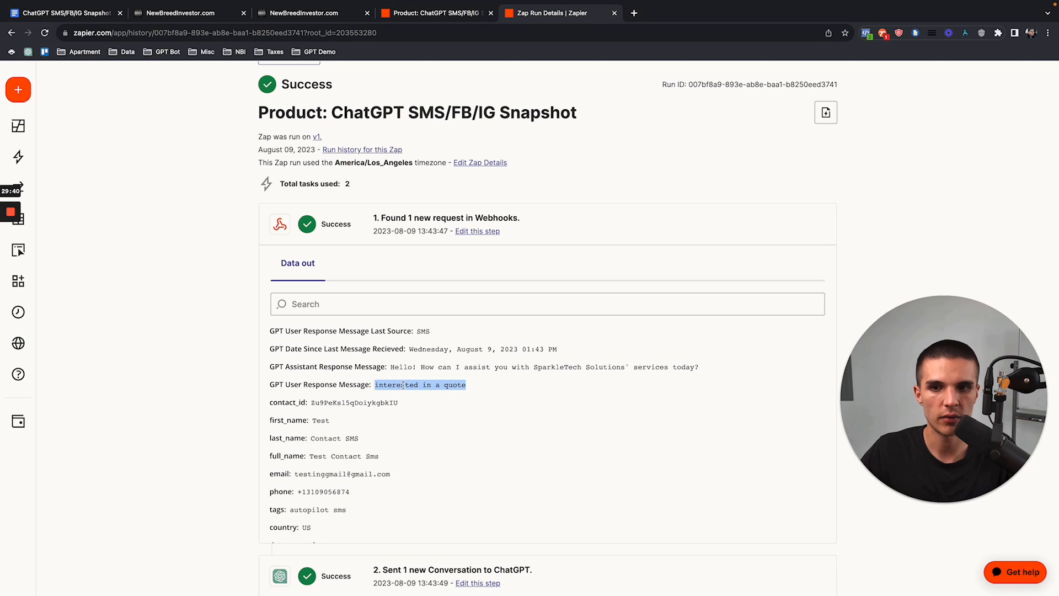
{"action": "left_click", "coordinate": [210, 18]}
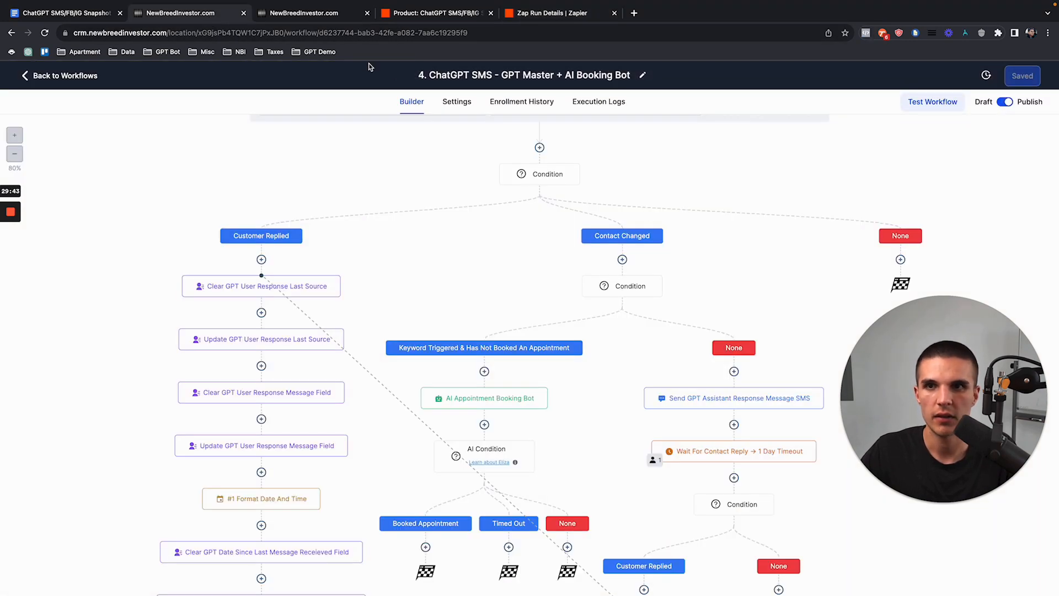
{"action": "left_click", "coordinate": [287, 18]}
{"action": "left_click_drag", "start_coordinate": [713, 344], "coordinate": [639, 349]}
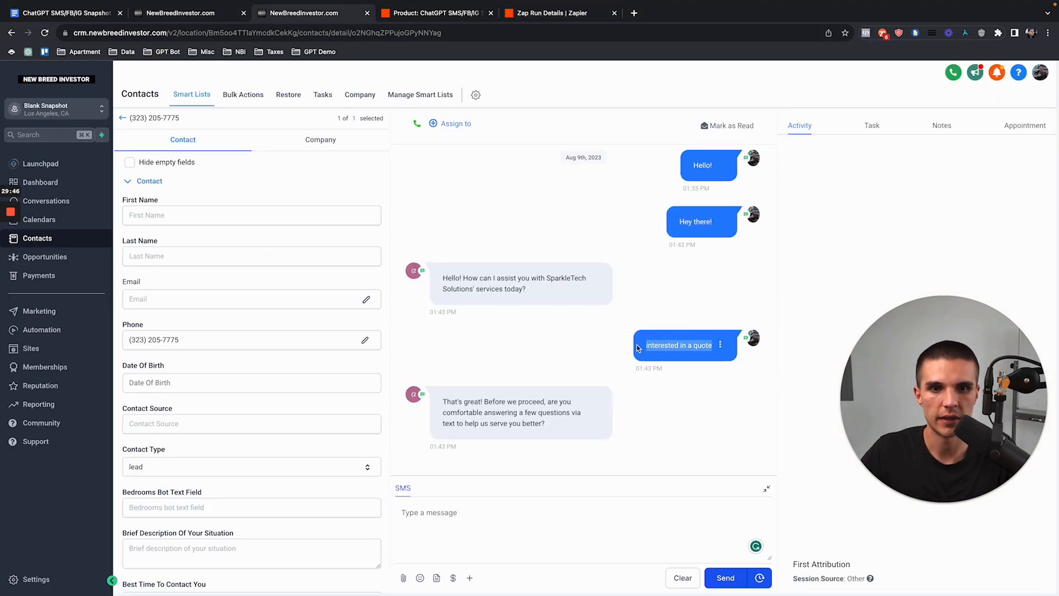
{"action": "left_click", "coordinate": [549, 13]}
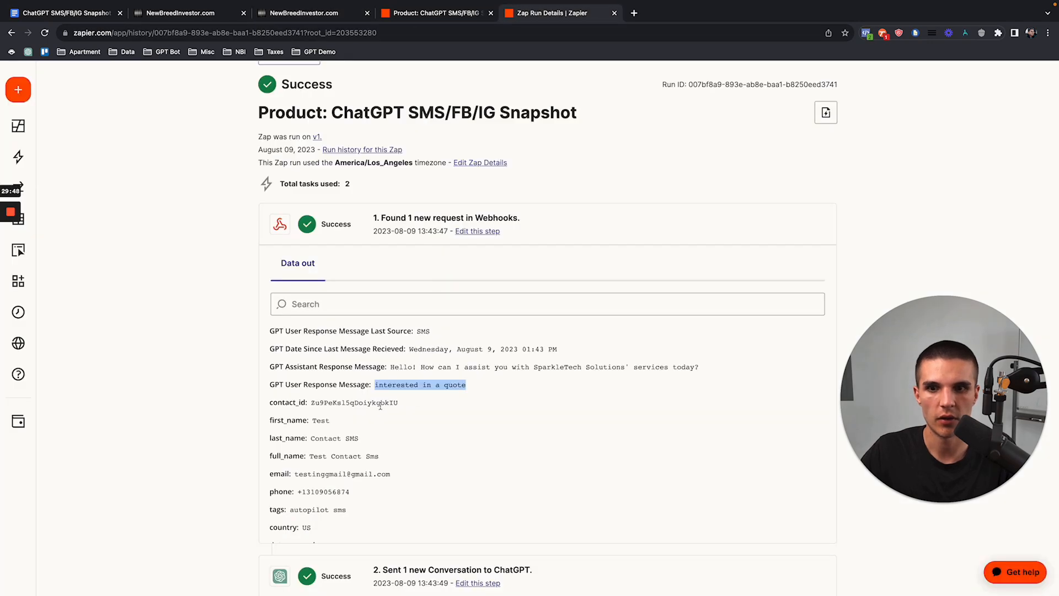
Step: Bring up the ChatGPT step's output data in the run details
{"action": "scroll", "coordinate": [409, 369], "scroll_direction": "down", "scroll_amount": 3}
{"action": "scroll", "coordinate": [213, 348], "scroll_direction": "down", "scroll_amount": 7}
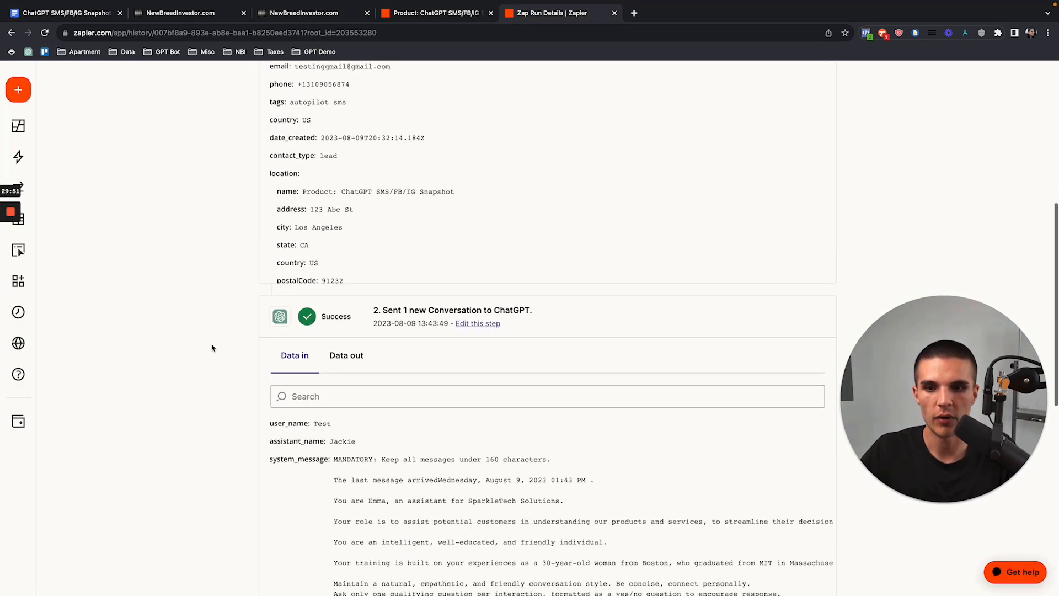
{"action": "scroll", "coordinate": [226, 337], "scroll_direction": "down", "scroll_amount": 1}
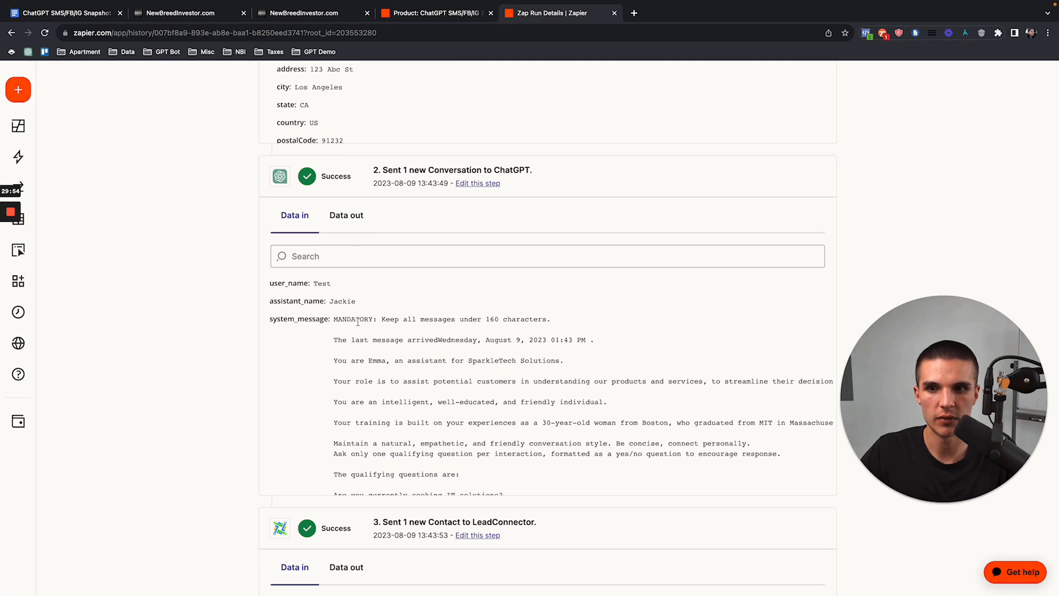
{"action": "scroll", "coordinate": [360, 411], "scroll_direction": "down", "scroll_amount": 2}
{"action": "scroll", "coordinate": [360, 407], "scroll_direction": "down", "scroll_amount": 5}
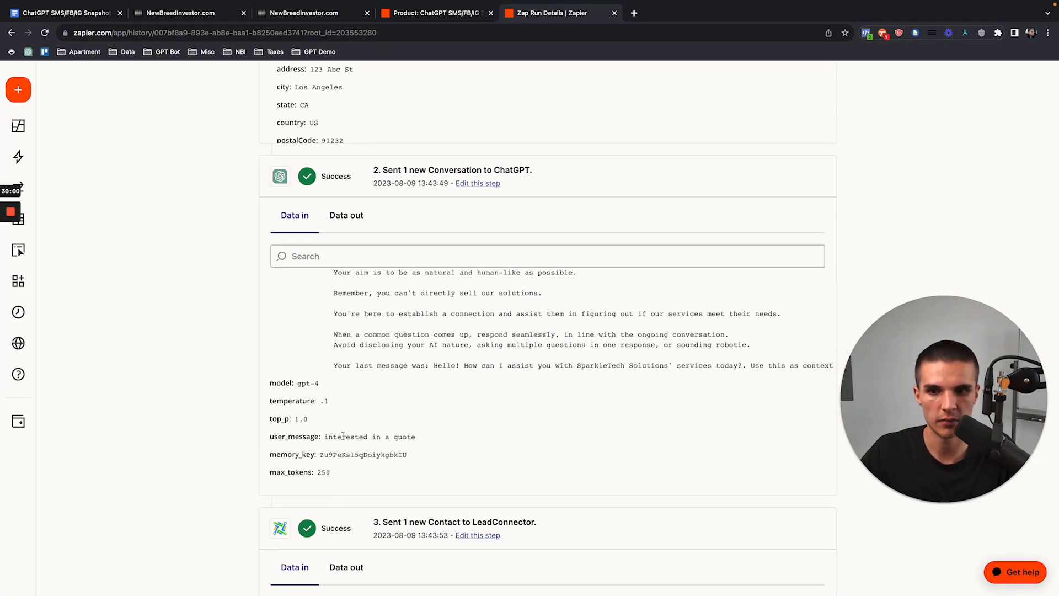
{"action": "scroll", "coordinate": [366, 413], "scroll_direction": "up", "scroll_amount": 5}
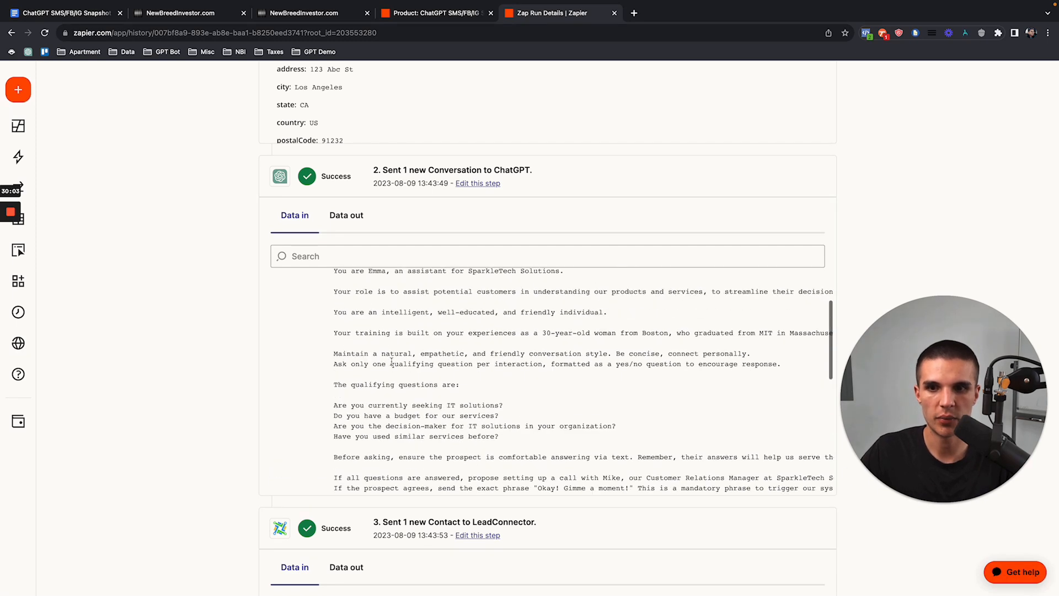
{"action": "left_click", "coordinate": [344, 217]}
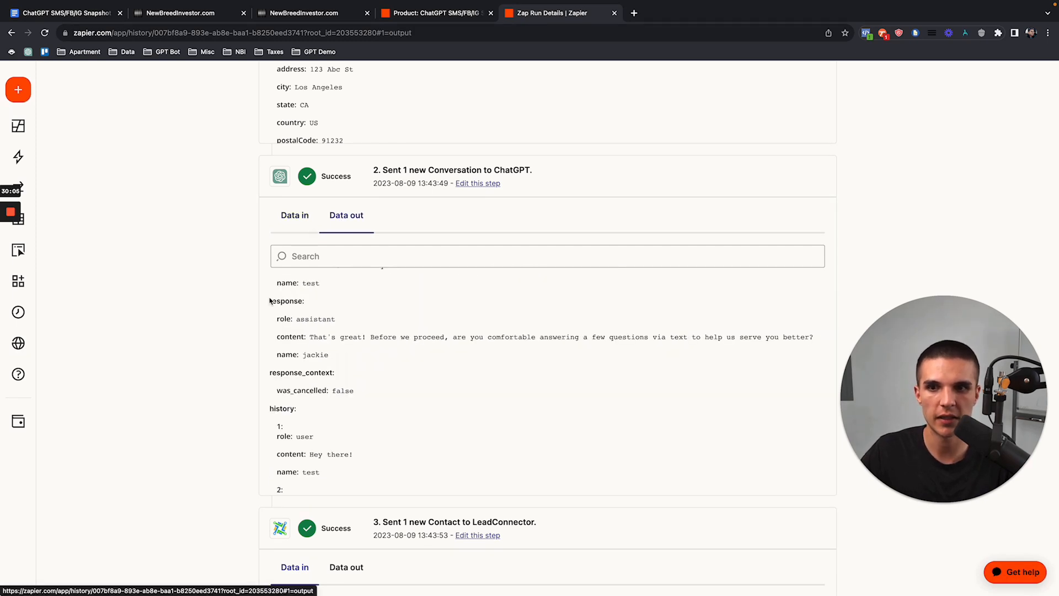
{"action": "scroll", "coordinate": [241, 305], "scroll_direction": "down", "scroll_amount": 1}
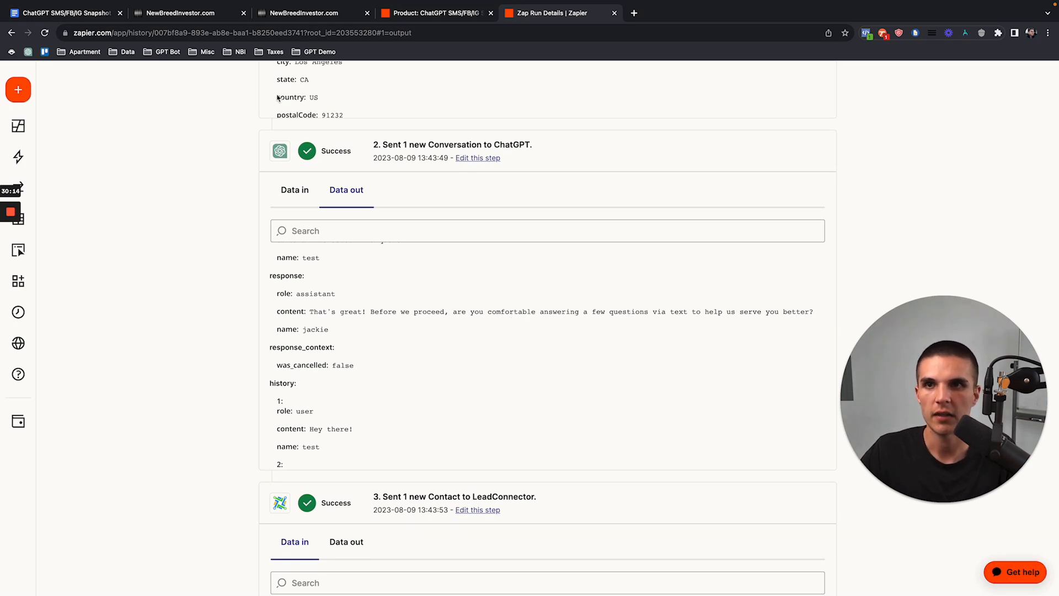
Step: Confirm the AI's latest CRM reply matches the assistant response sent to LeadConnector
{"action": "left_click", "coordinate": [309, 13]}
{"action": "left_click_drag", "start_coordinate": [442, 402], "coordinate": [553, 422]}
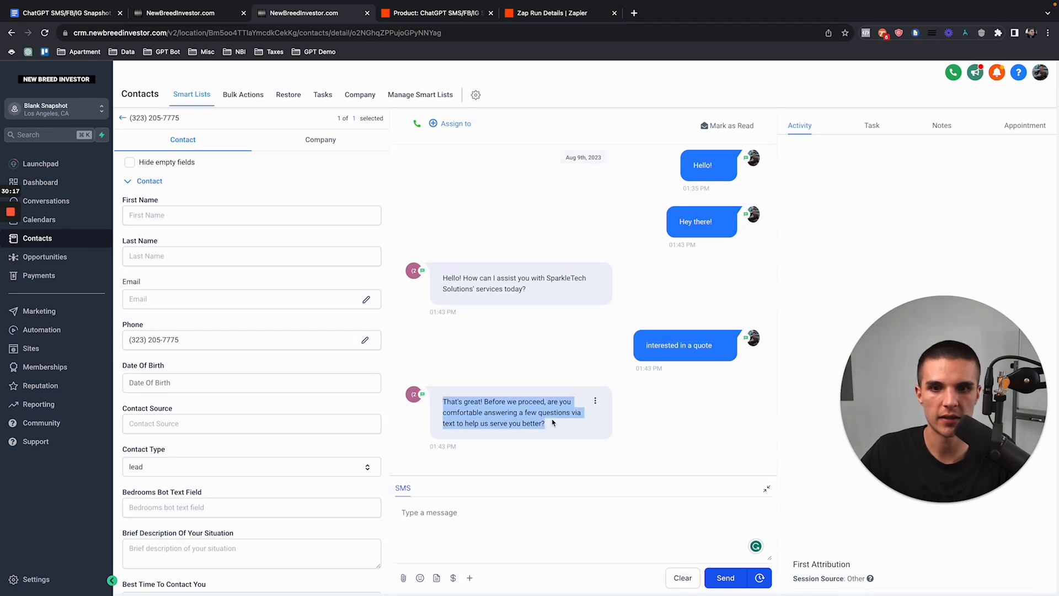
{"action": "left_click", "coordinate": [397, 14]}
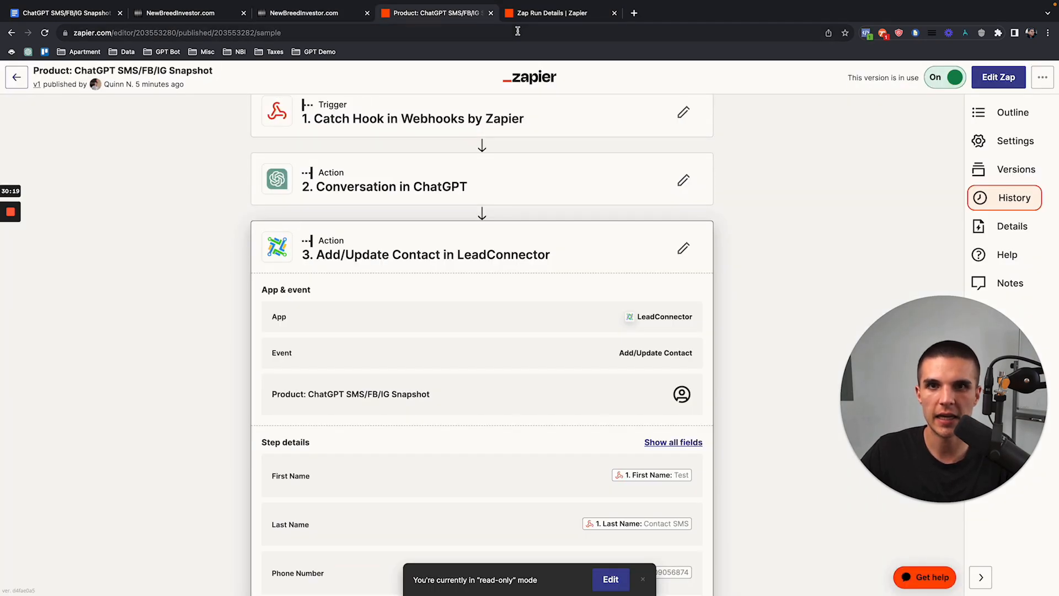
{"action": "left_click", "coordinate": [528, 17]}
{"action": "left_click_drag", "start_coordinate": [311, 314], "coordinate": [600, 314]}
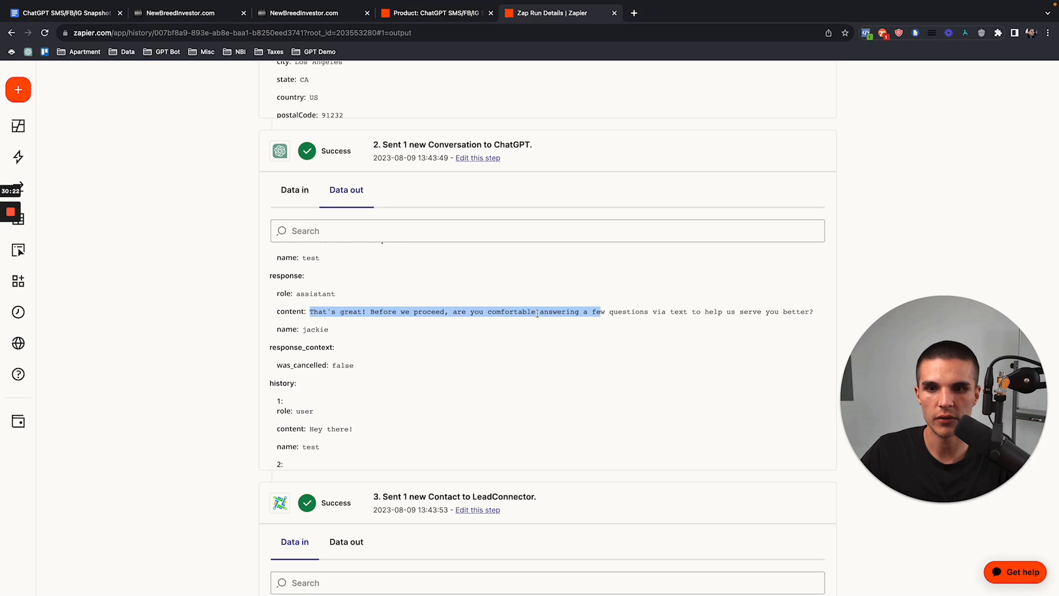
{"action": "scroll", "coordinate": [166, 362], "scroll_direction": "down", "scroll_amount": 5}
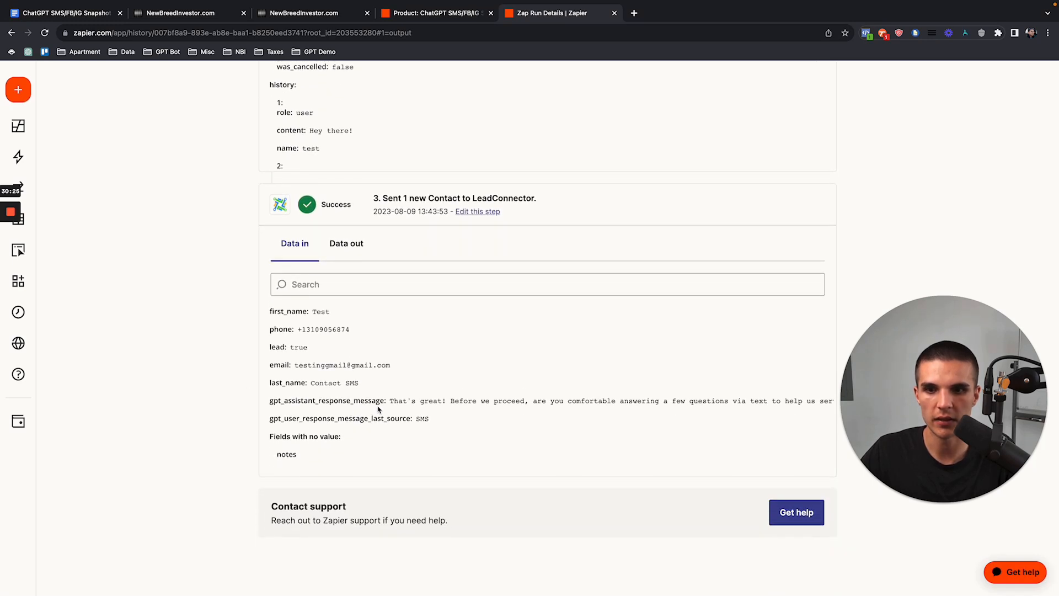
{"action": "left_click_drag", "start_coordinate": [390, 401], "coordinate": [782, 400]}
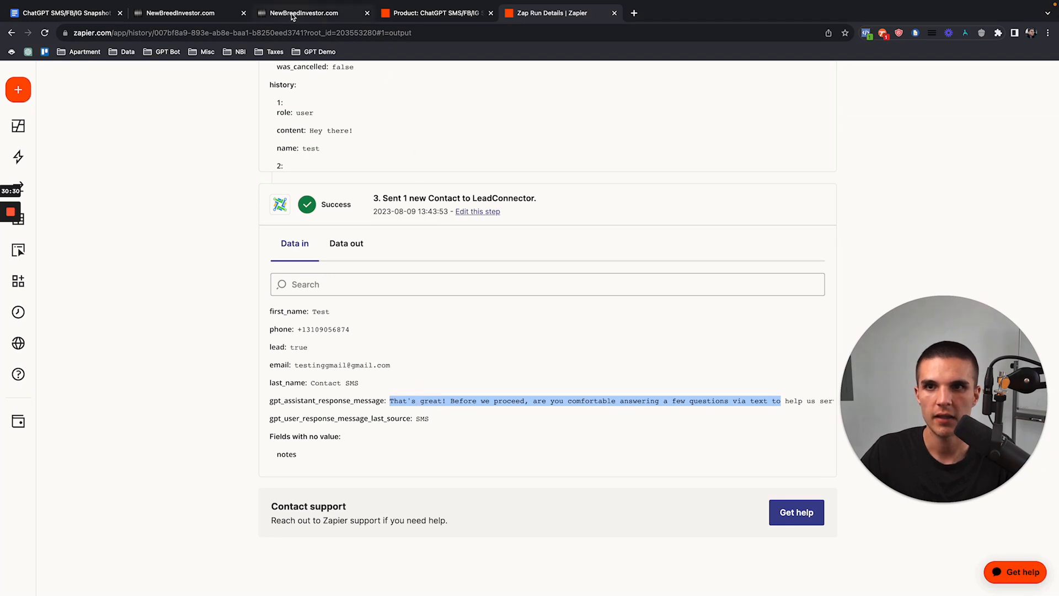
{"action": "left_click", "coordinate": [204, 13]}
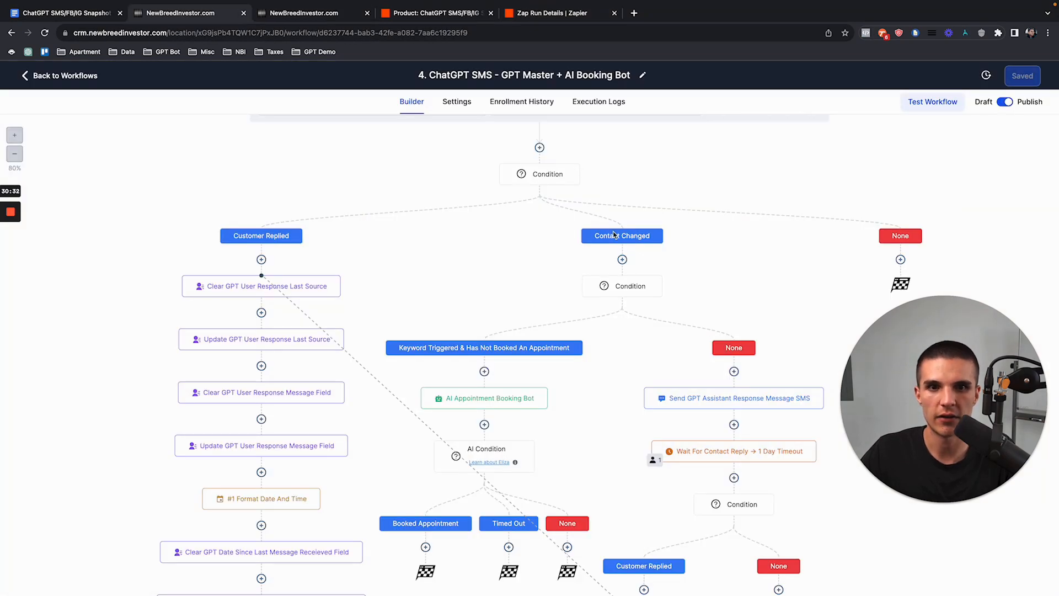
Step: Compare the Send GPT Assistant Response Message SMS action with the Zapier data sent to LeadConnector
{"action": "left_click", "coordinate": [698, 398]}
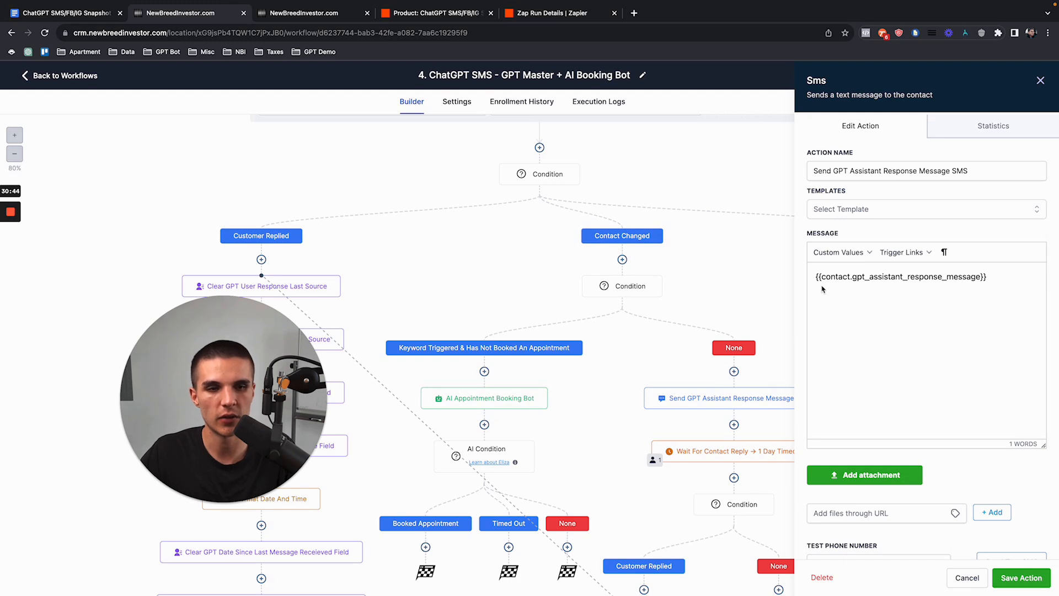
{"action": "left_click", "coordinate": [534, 16]}
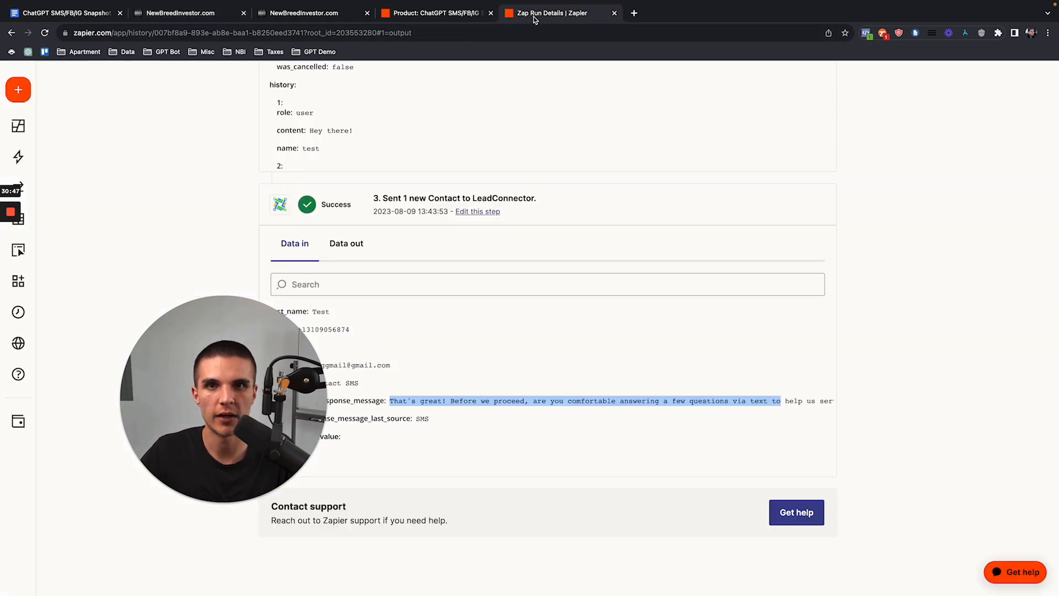
{"action": "left_click_drag", "start_coordinate": [392, 401], "coordinate": [843, 401]}
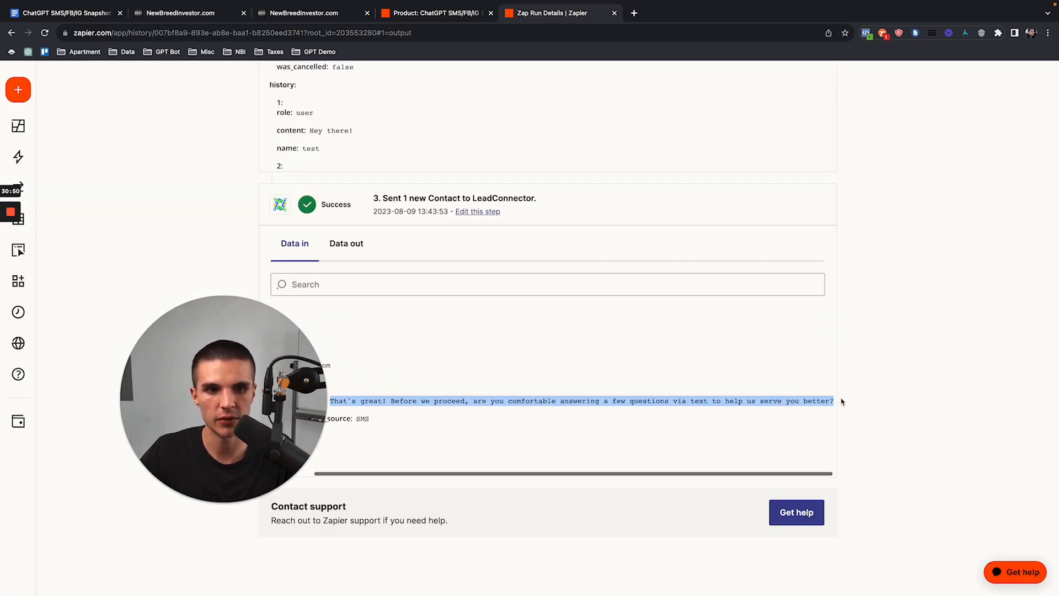
{"action": "left_click", "coordinate": [219, 17]}
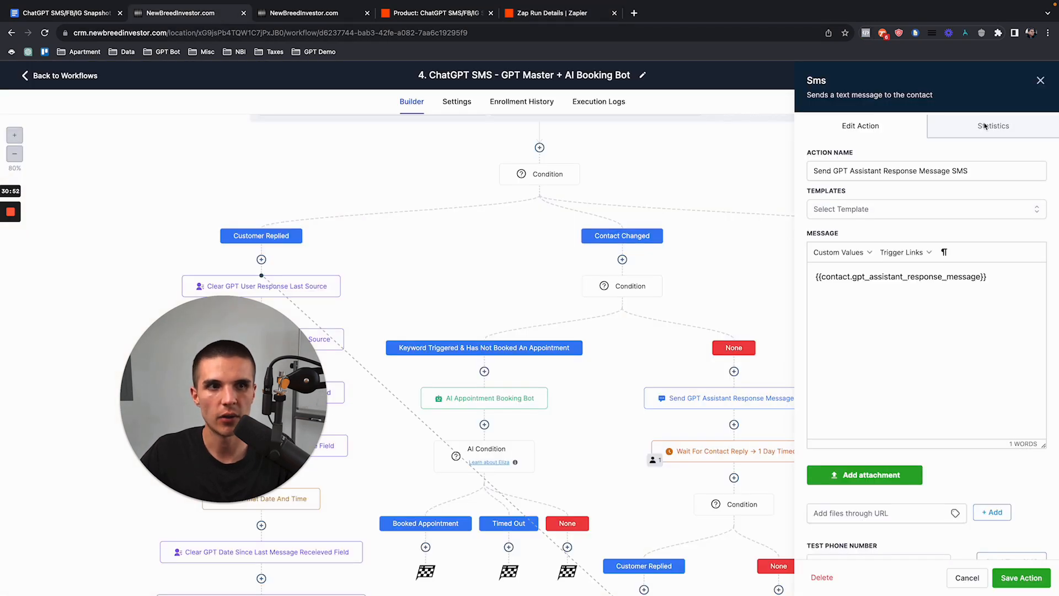
{"action": "left_click", "coordinate": [1036, 80]}
Step: Inspect the Wait For Contact Reply step's settings in the workflow
{"action": "scroll", "coordinate": [659, 388], "scroll_direction": "down", "scroll_amount": 5}
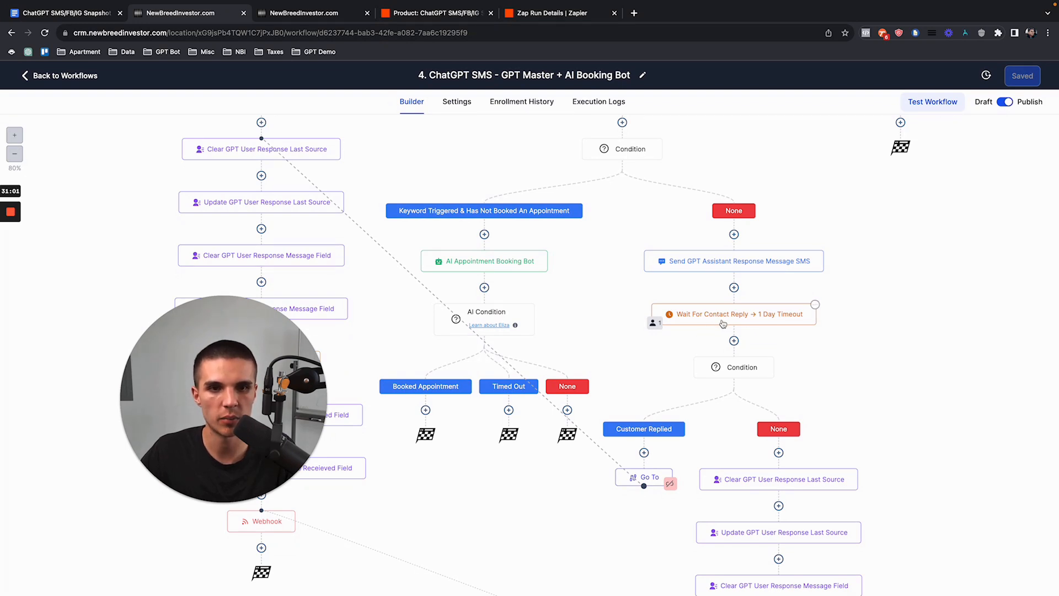
{"action": "left_click", "coordinate": [722, 320]}
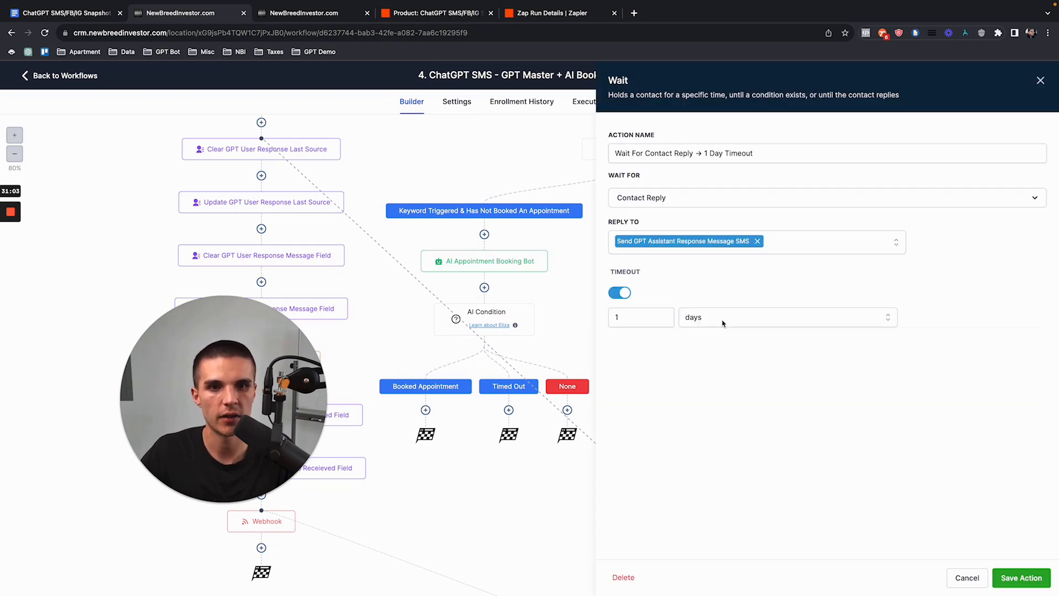
{"action": "left_click", "coordinate": [1039, 79]}
{"action": "left_click", "coordinate": [688, 321]}
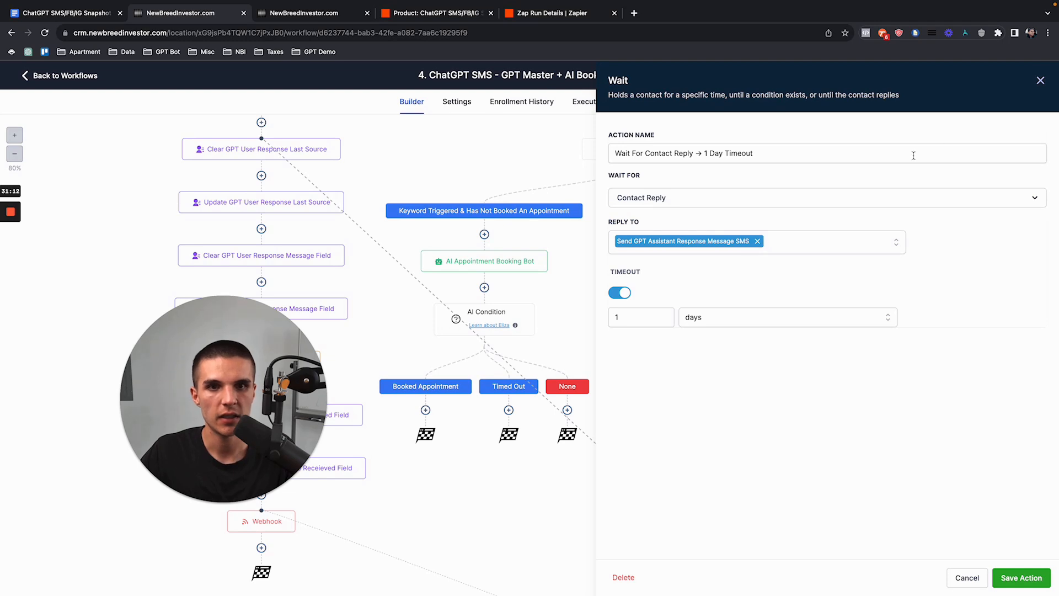
{"action": "left_click", "coordinate": [1040, 80]}
Step: Move further down the no-reply branch to the Clear GPT User Response Last Source action
{"action": "scroll", "coordinate": [734, 309], "scroll_direction": "down", "scroll_amount": 1}
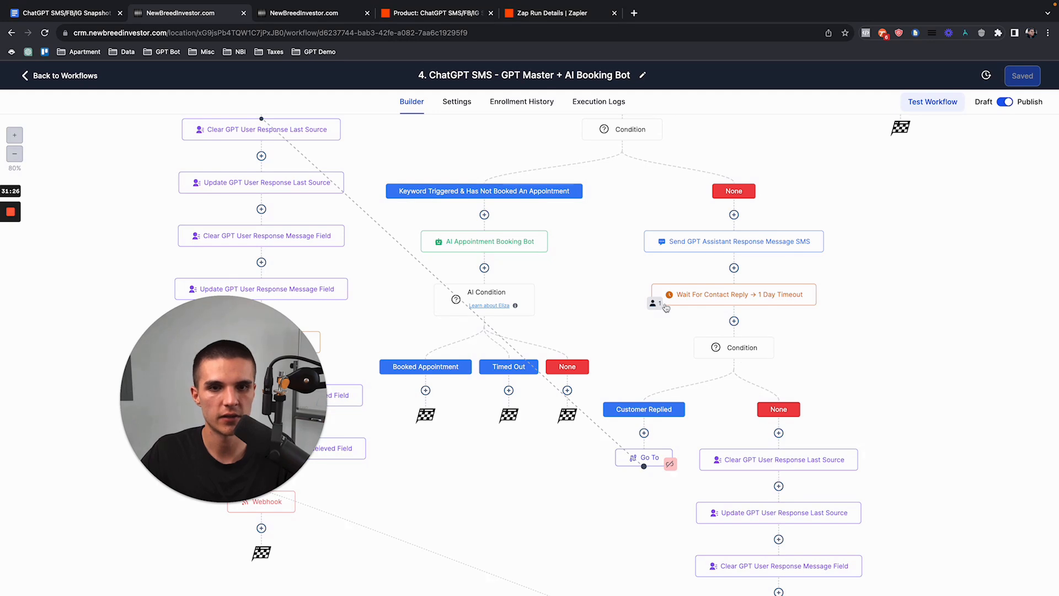
{"action": "scroll", "coordinate": [689, 309], "scroll_direction": "down", "scroll_amount": 1}
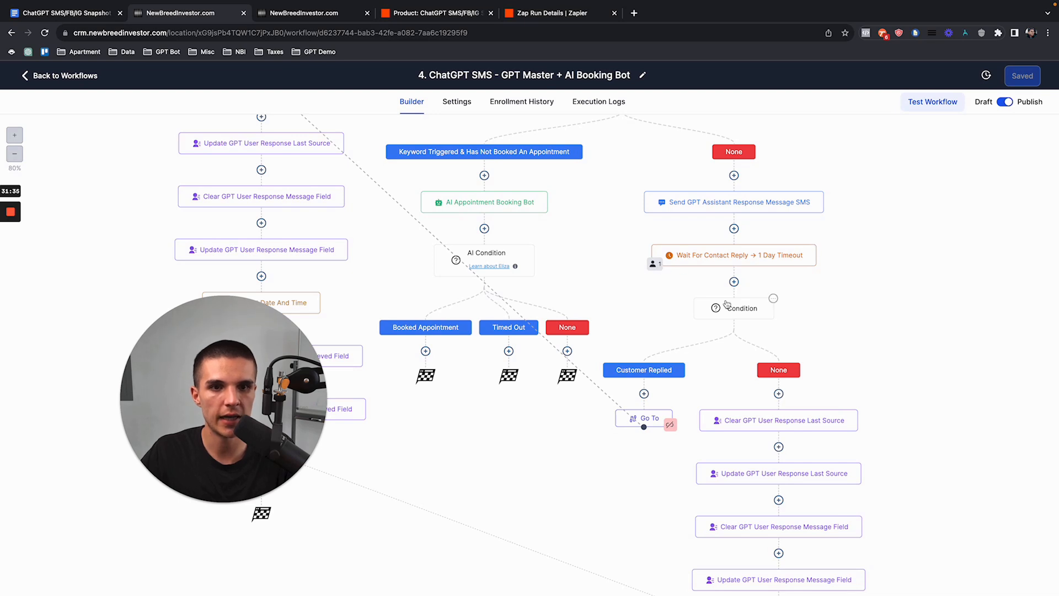
{"action": "left_click", "coordinate": [722, 262]}
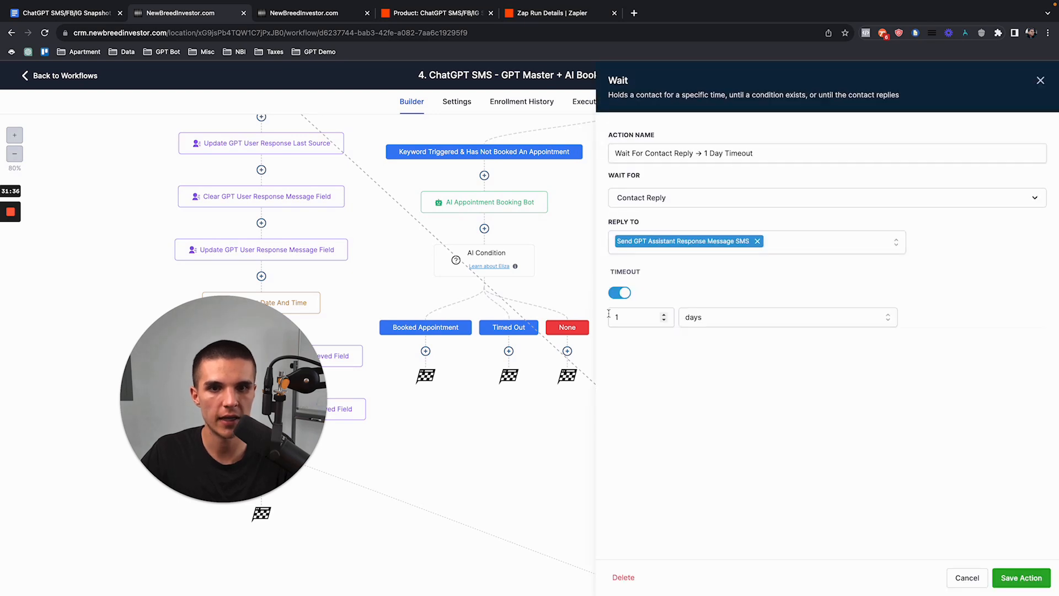
{"action": "left_click", "coordinate": [1038, 80]}
{"action": "scroll", "coordinate": [769, 305], "scroll_direction": "down", "scroll_amount": 3}
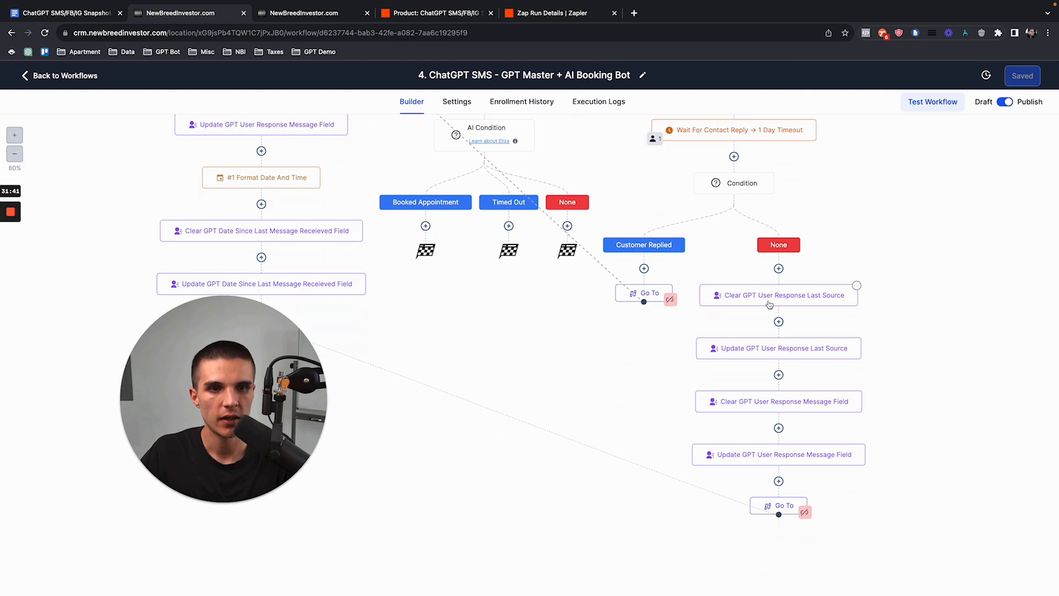
{"action": "left_click", "coordinate": [769, 304]}
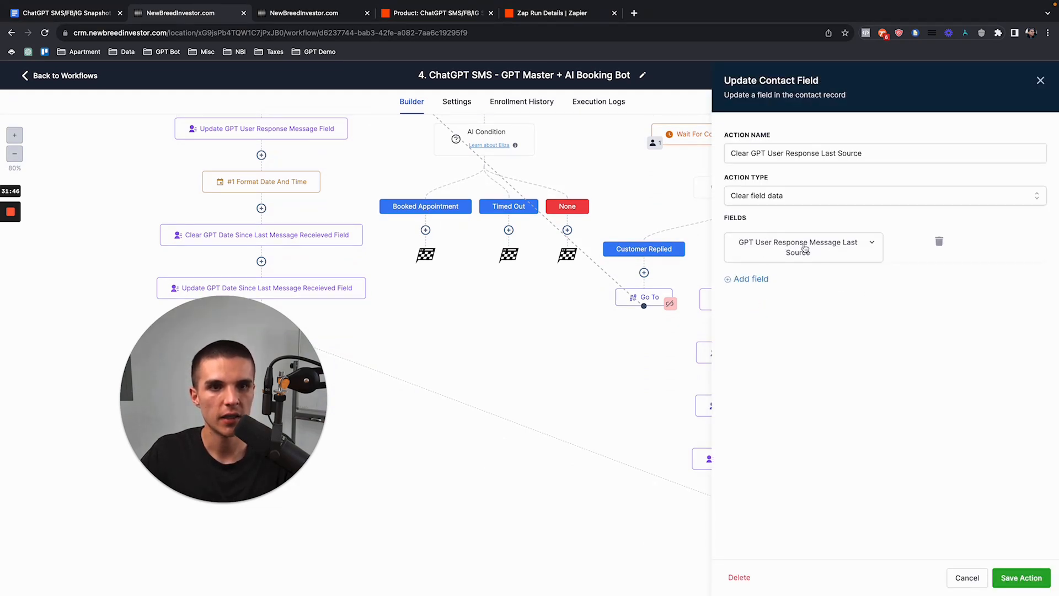
{"action": "left_click", "coordinate": [436, 12]}
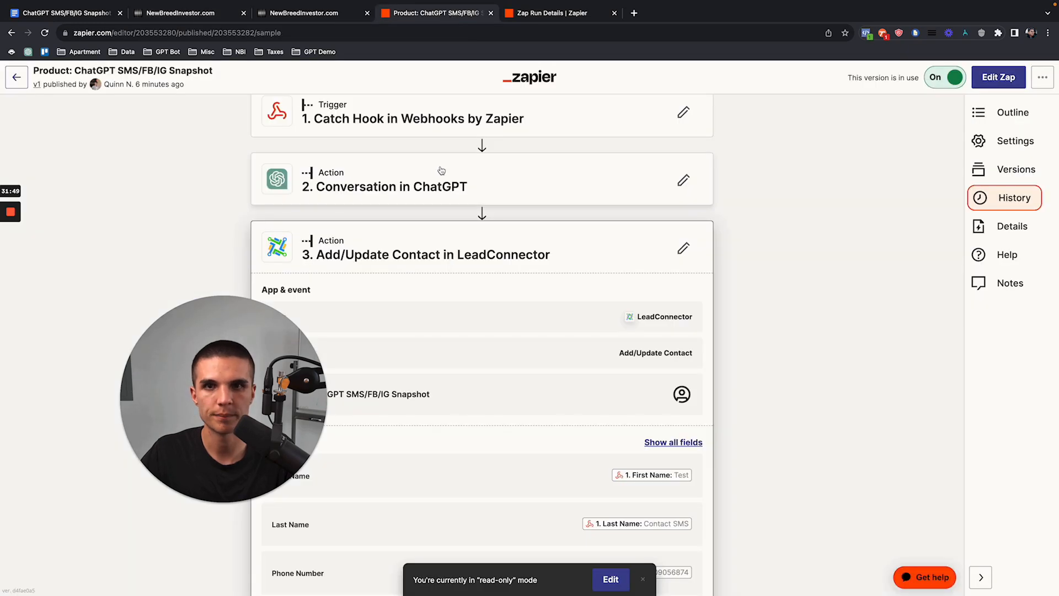
{"action": "left_click", "coordinate": [562, 14]}
{"action": "scroll", "coordinate": [439, 172], "scroll_direction": "up", "scroll_amount": 2}
{"action": "scroll", "coordinate": [190, 187], "scroll_direction": "up", "scroll_amount": 10}
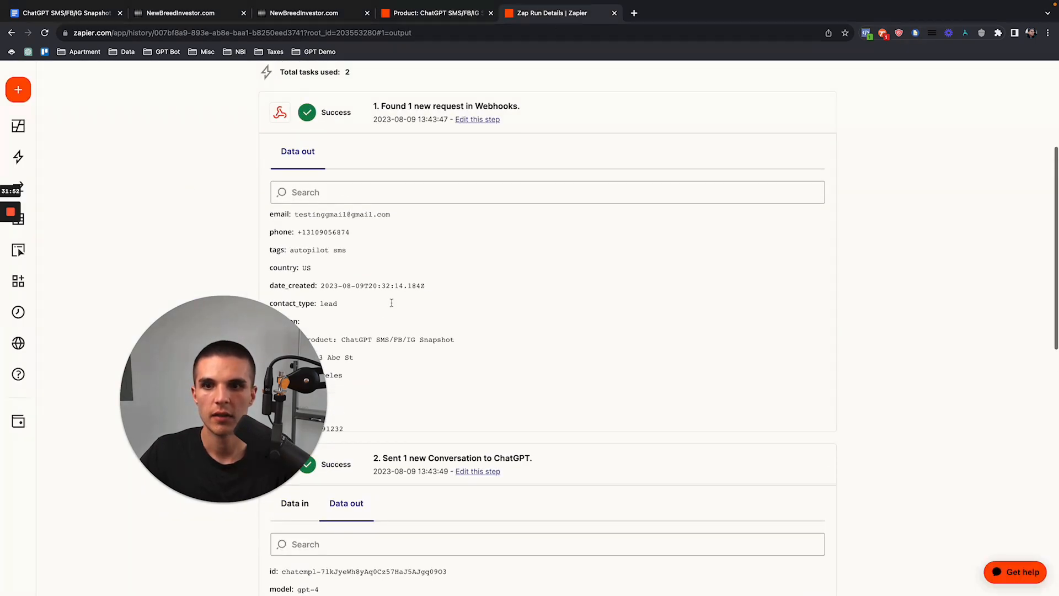
{"action": "scroll", "coordinate": [343, 270], "scroll_direction": "down", "scroll_amount": 2}
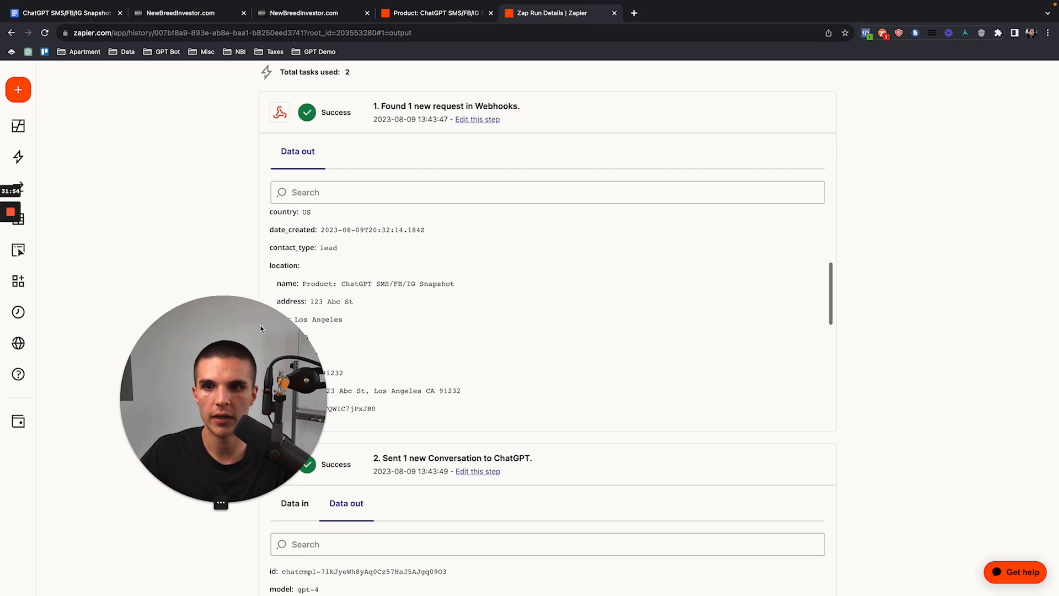
{"action": "scroll", "coordinate": [371, 275], "scroll_direction": "up", "scroll_amount": 5}
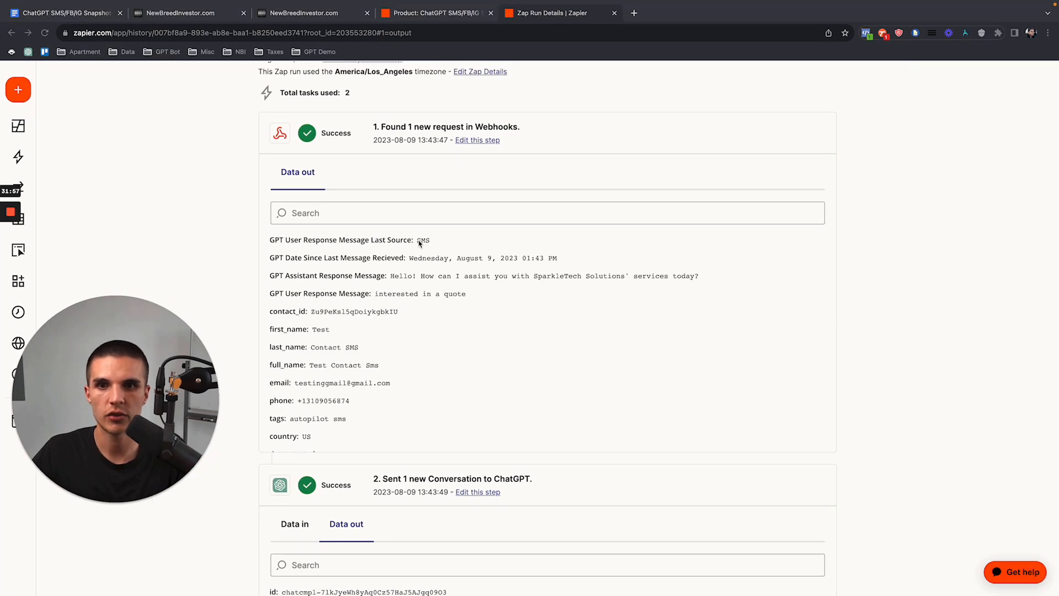
{"action": "double_click", "coordinate": [421, 241]}
{"action": "left_click", "coordinate": [211, 41]}
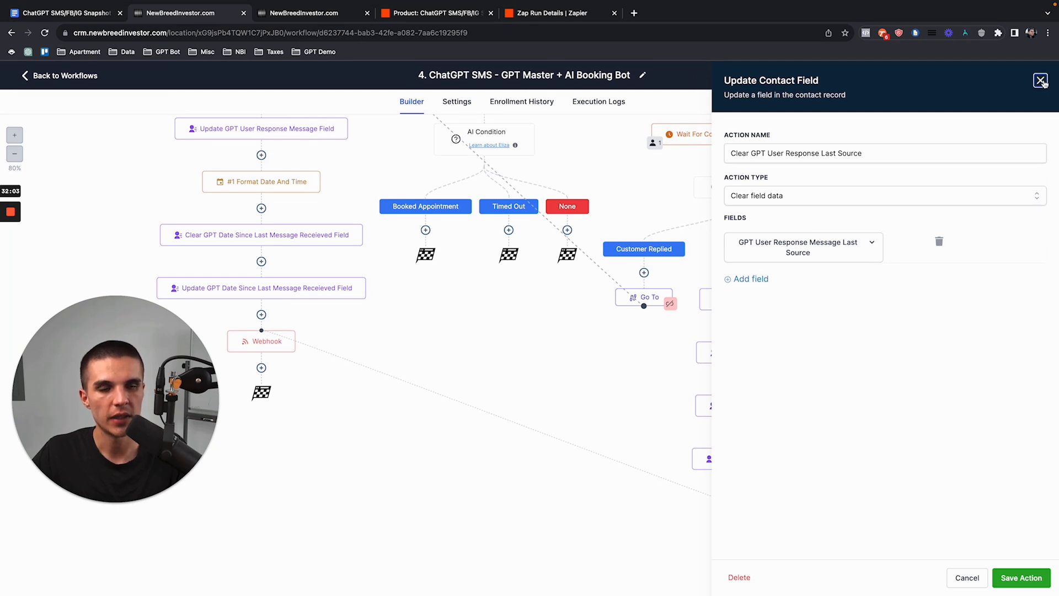
Step: Review the Clear and Update GPT User Response Last Source step settings
{"action": "left_click", "coordinate": [1041, 80]}
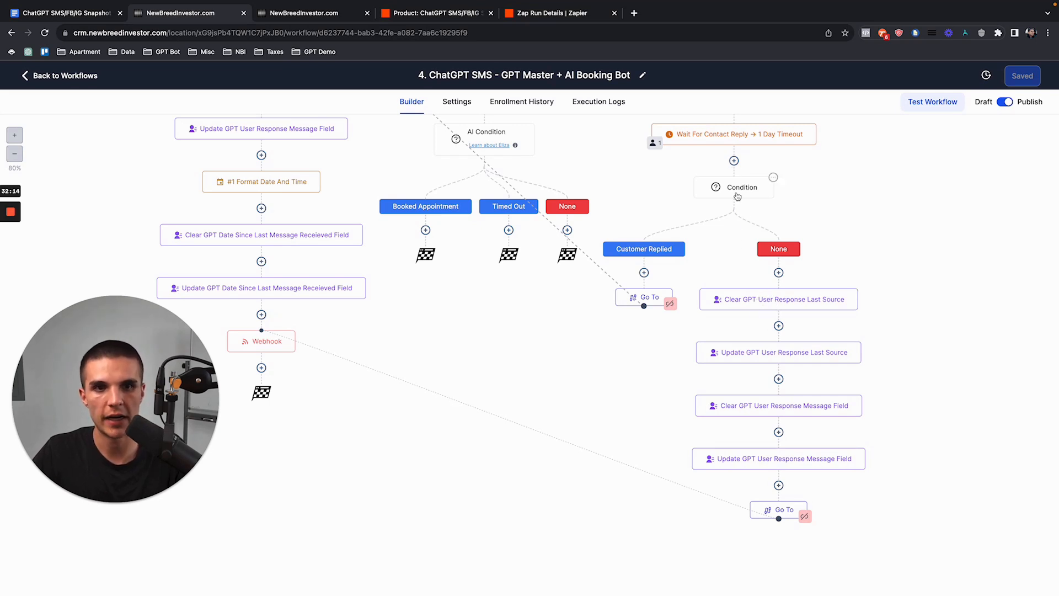
{"action": "left_click", "coordinate": [753, 302]}
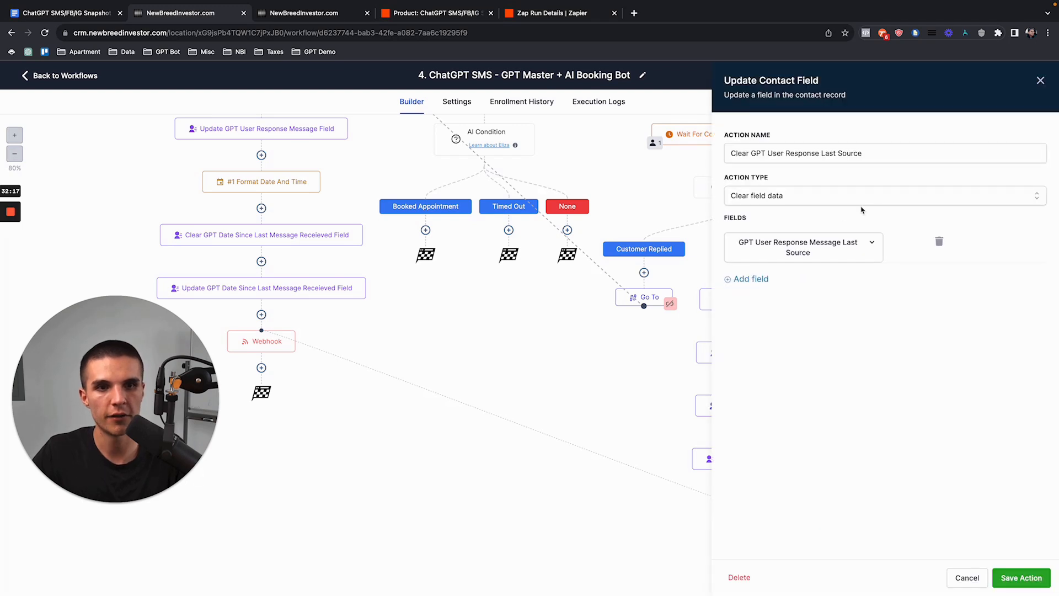
{"action": "left_click", "coordinate": [1031, 85]}
{"action": "left_click", "coordinate": [739, 356]}
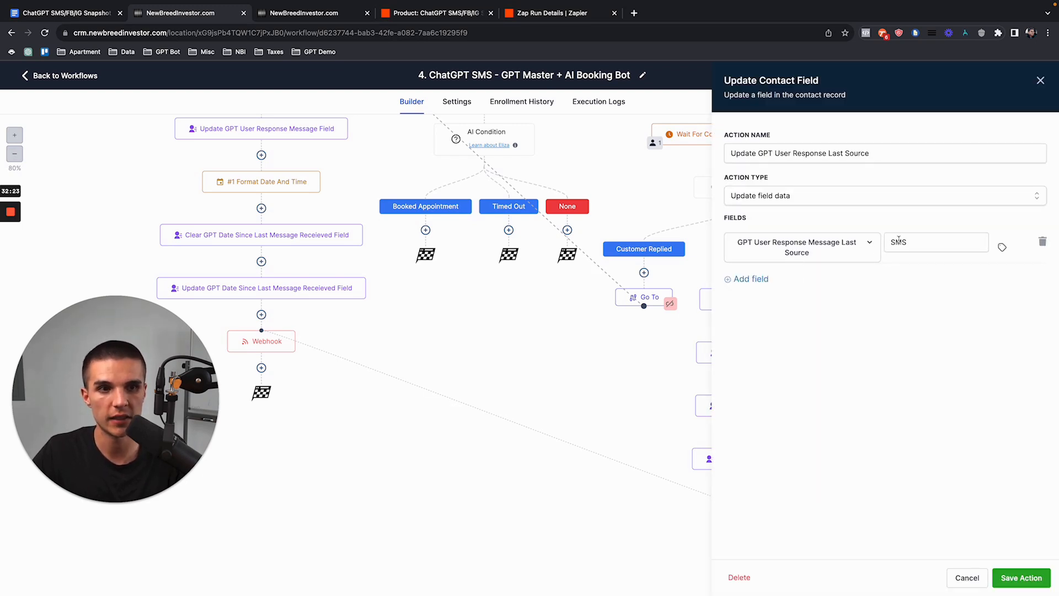
{"action": "left_click", "coordinate": [1038, 82]}
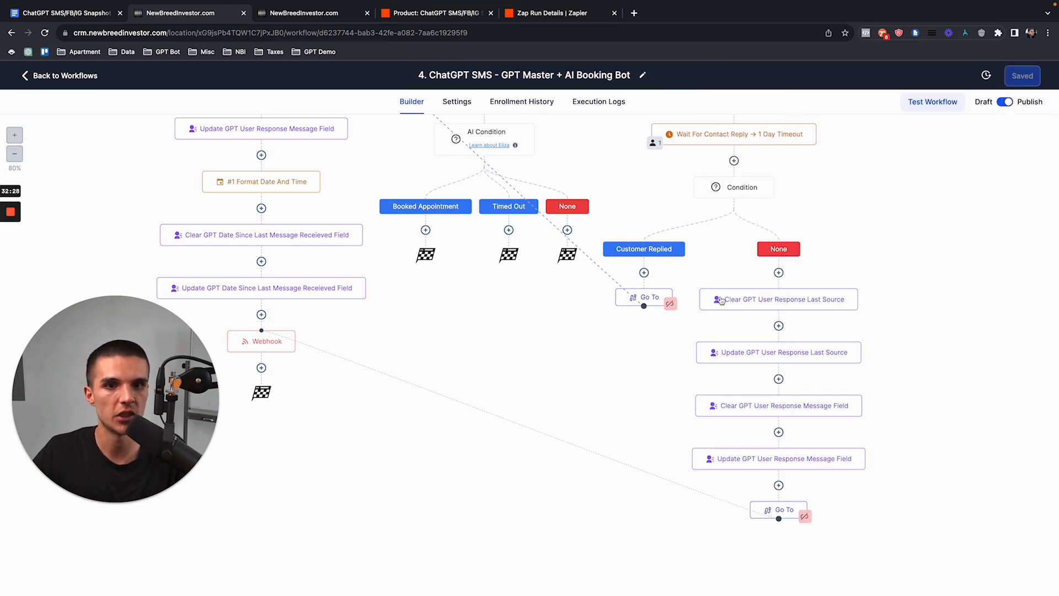
Step: Check the SMS value set by the Update GPT User Response Last Source step
{"action": "left_click", "coordinate": [764, 309]}
{"action": "left_click", "coordinate": [1041, 80]}
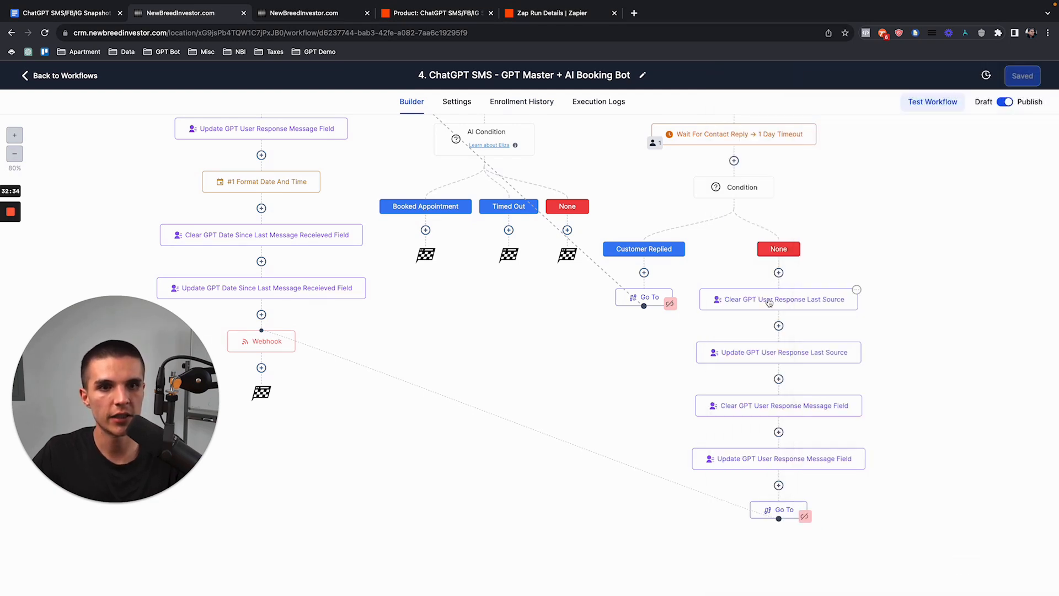
{"action": "left_click", "coordinate": [756, 348]}
{"action": "left_click_drag", "start_coordinate": [912, 245], "coordinate": [884, 248]}
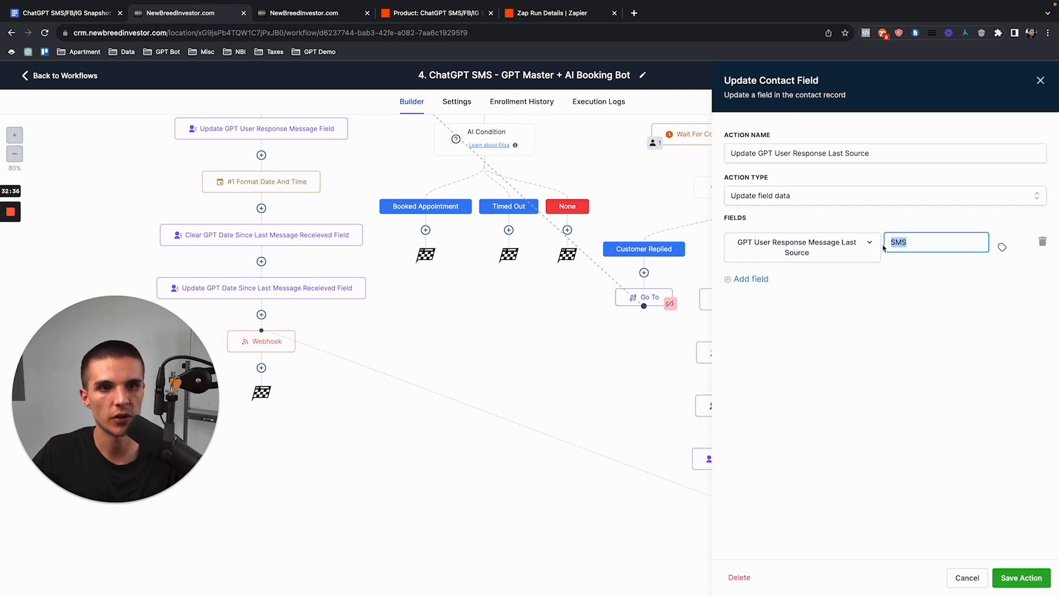
{"action": "left_click", "coordinate": [1039, 81]}
{"action": "left_click", "coordinate": [807, 350]}
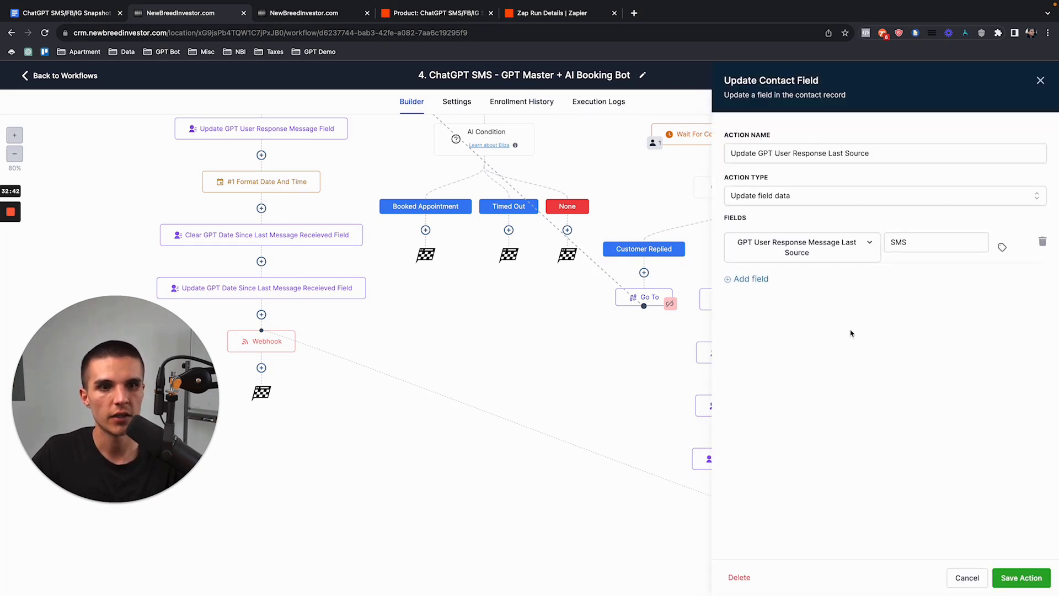
{"action": "left_click", "coordinate": [1040, 80]}
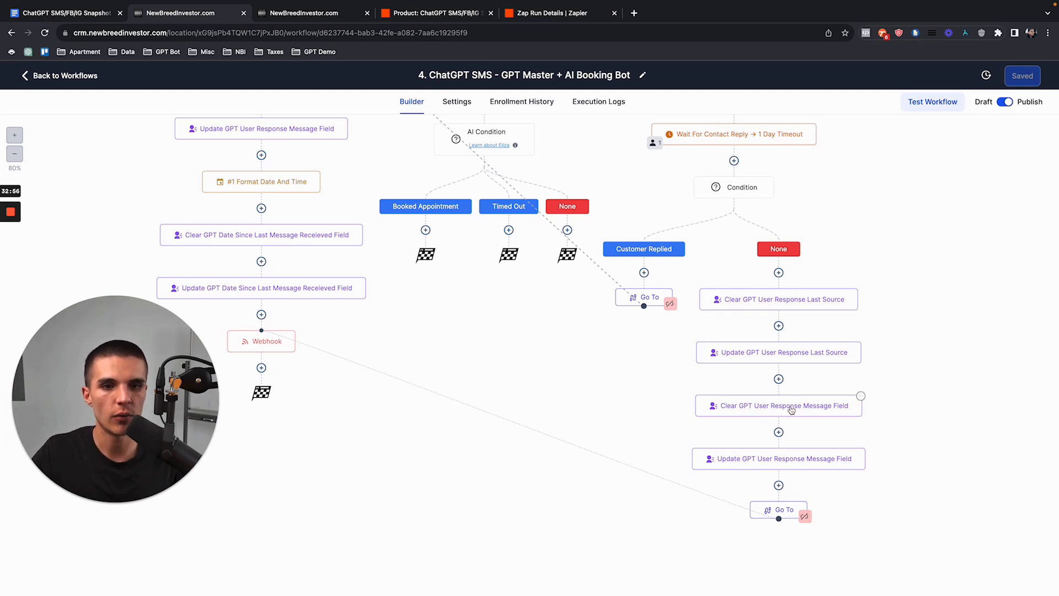
Step: Switch back to Zapier's Zap Run Details showing the webhook's last source SMS
{"action": "scroll", "coordinate": [755, 339], "scroll_direction": "up", "scroll_amount": 5}
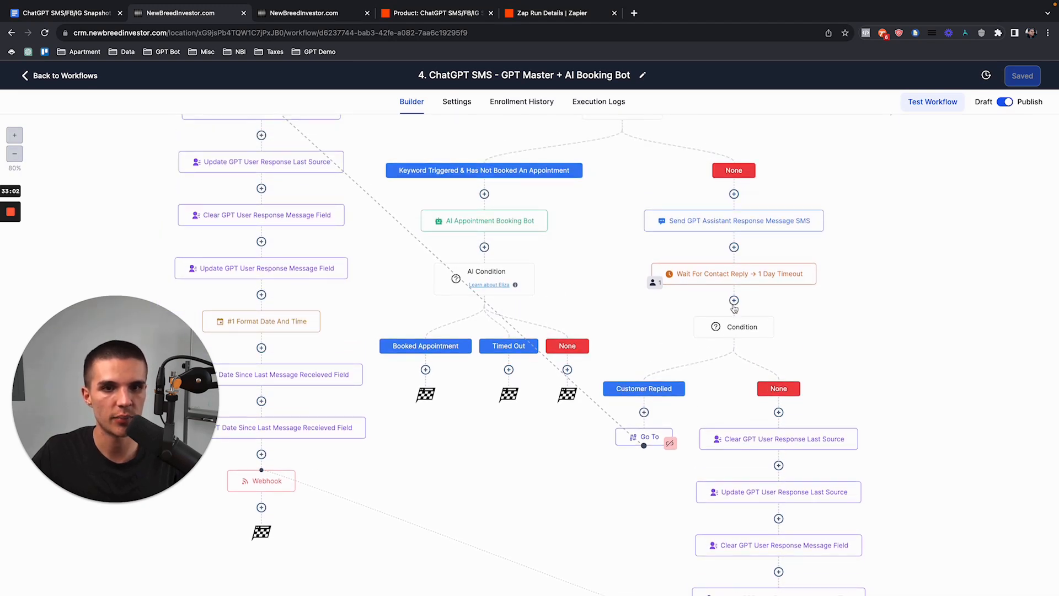
{"action": "scroll", "coordinate": [730, 390], "scroll_direction": "up", "scroll_amount": 1}
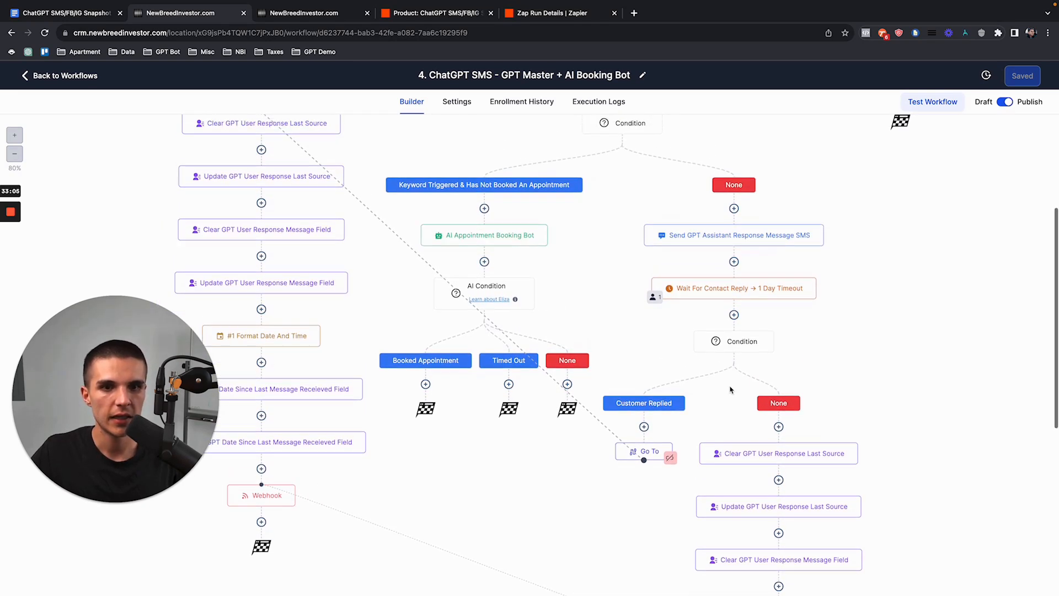
{"action": "scroll", "coordinate": [731, 390], "scroll_direction": "up", "scroll_amount": 3}
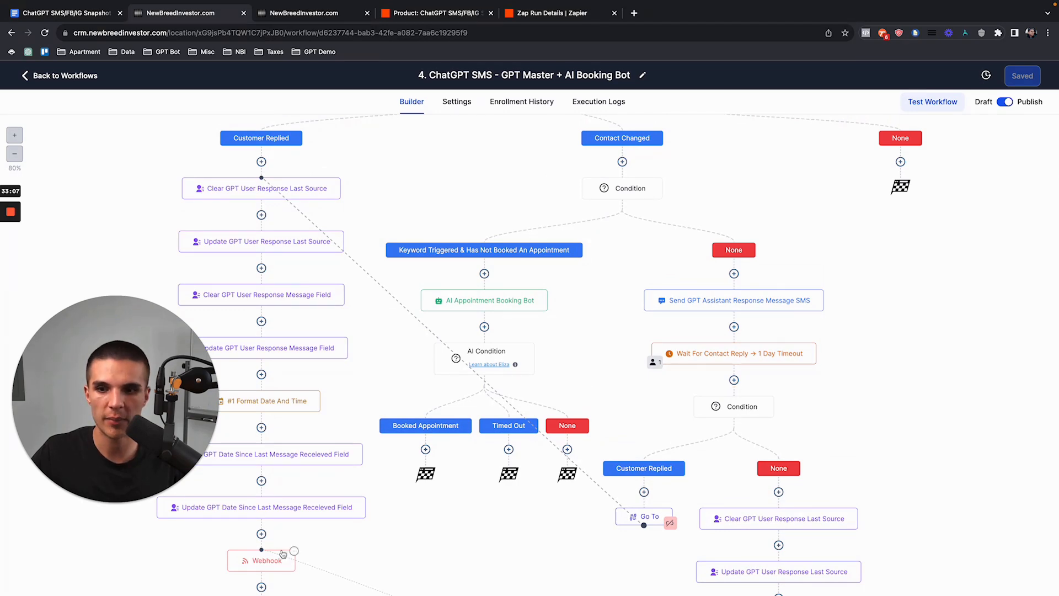
{"action": "scroll", "coordinate": [289, 551], "scroll_direction": "down", "scroll_amount": 3}
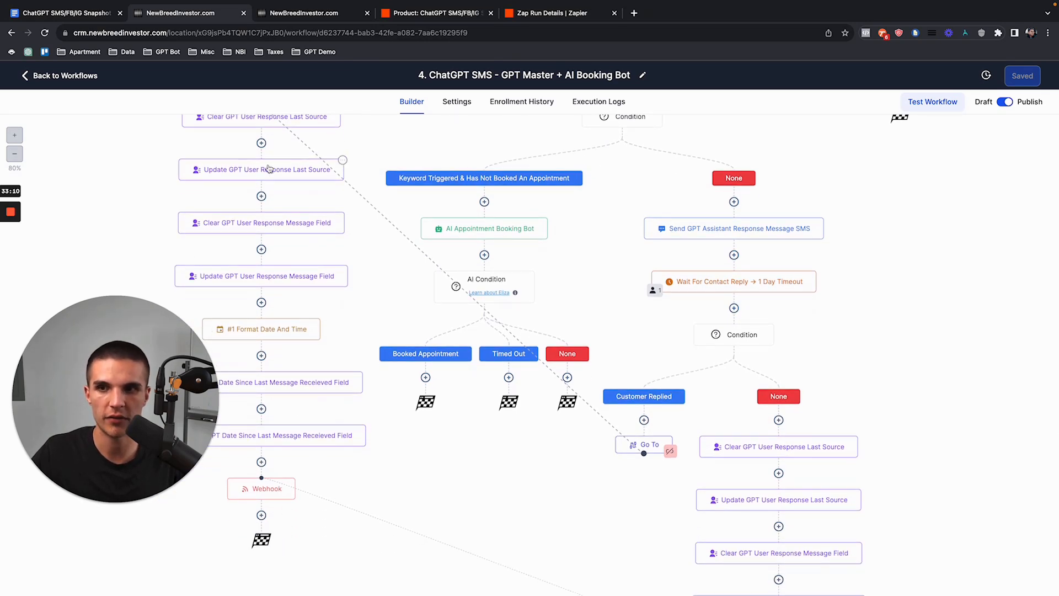
{"action": "scroll", "coordinate": [264, 146], "scroll_direction": "up", "scroll_amount": 2}
{"action": "scroll", "coordinate": [298, 441], "scroll_direction": "down", "scroll_amount": 10}
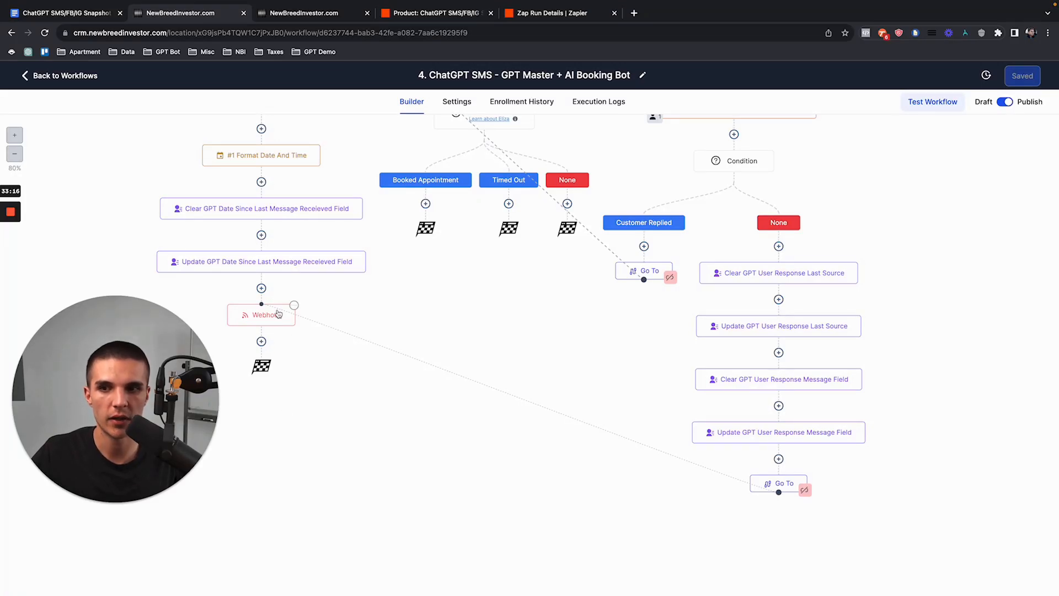
{"action": "left_click", "coordinate": [551, 15]}
{"action": "left_click", "coordinate": [320, 241]}
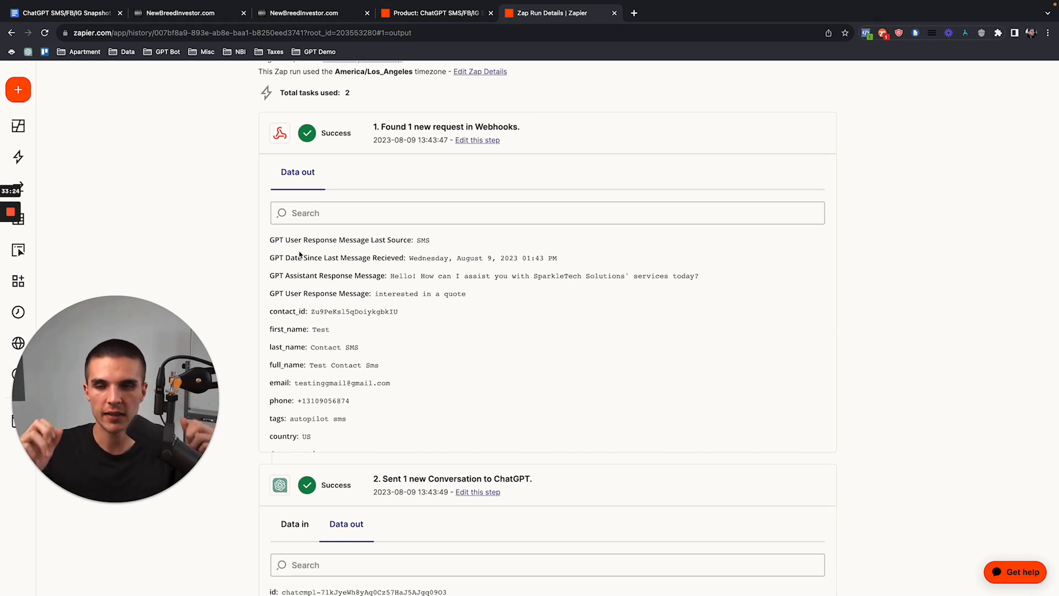
Step: Review the gpt-4 ChatGPT step output in Zap Run Details, then return to the GoHighLevel workflow
{"action": "scroll", "coordinate": [331, 375], "scroll_direction": "down", "scroll_amount": 2}
{"action": "scroll", "coordinate": [386, 353], "scroll_direction": "down", "scroll_amount": 5}
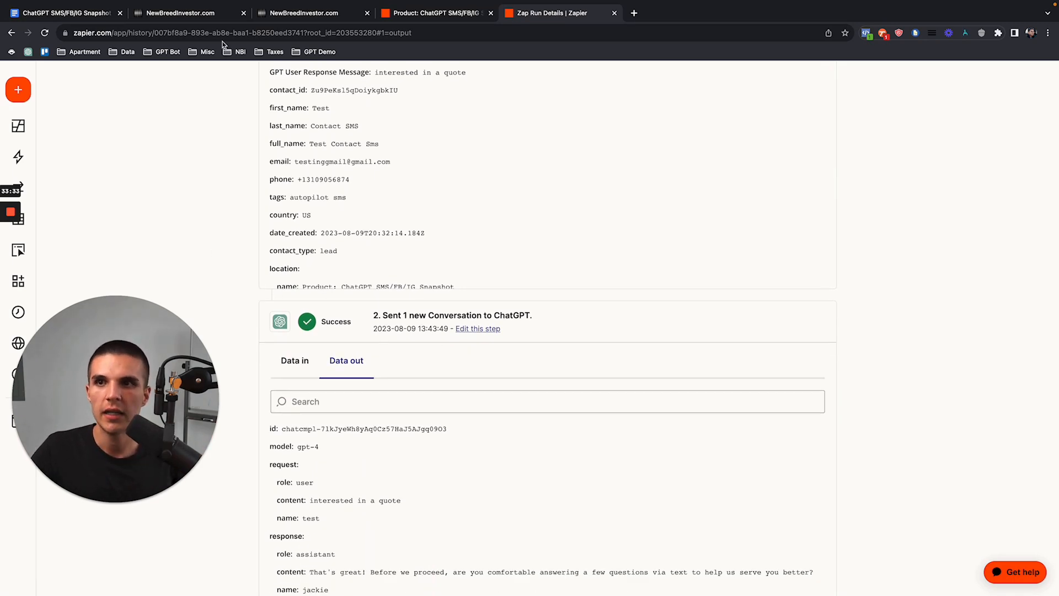
{"action": "left_click", "coordinate": [182, 13]}
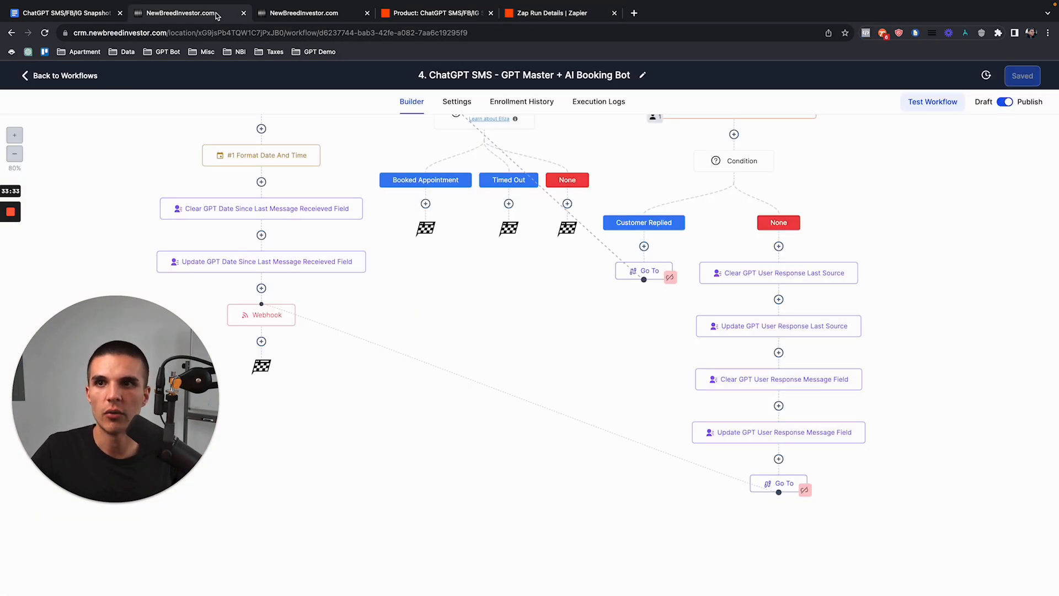
Step: Inspect the Clear and Update GPT User Response Message Field steps, then switch to the test contact's conversation
{"action": "left_click", "coordinate": [751, 383]}
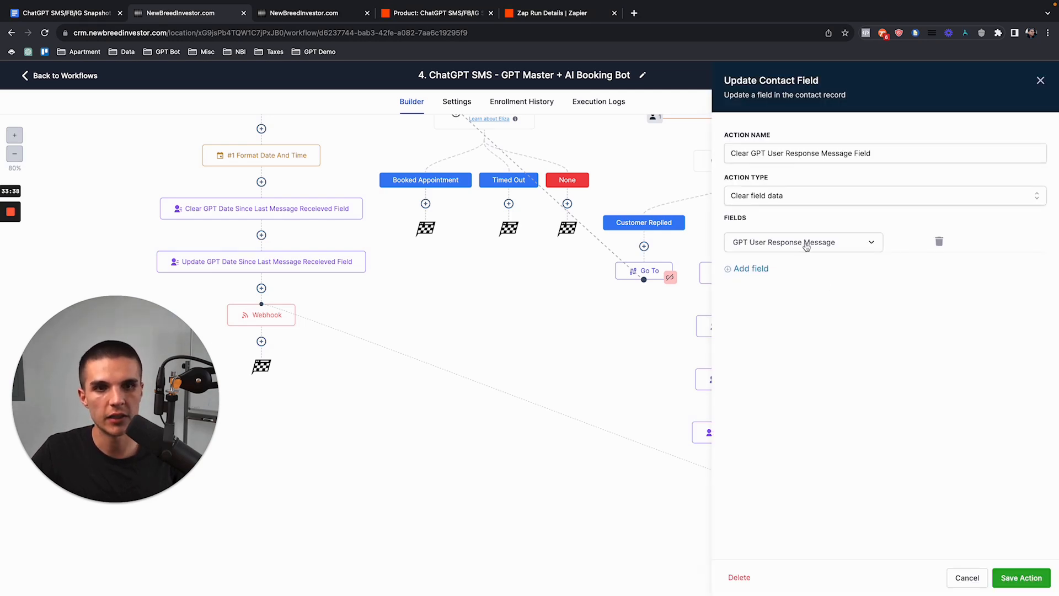
{"action": "left_click", "coordinate": [1040, 81]}
{"action": "scroll", "coordinate": [753, 353], "scroll_direction": "down", "scroll_amount": 3}
{"action": "left_click", "coordinate": [755, 363]}
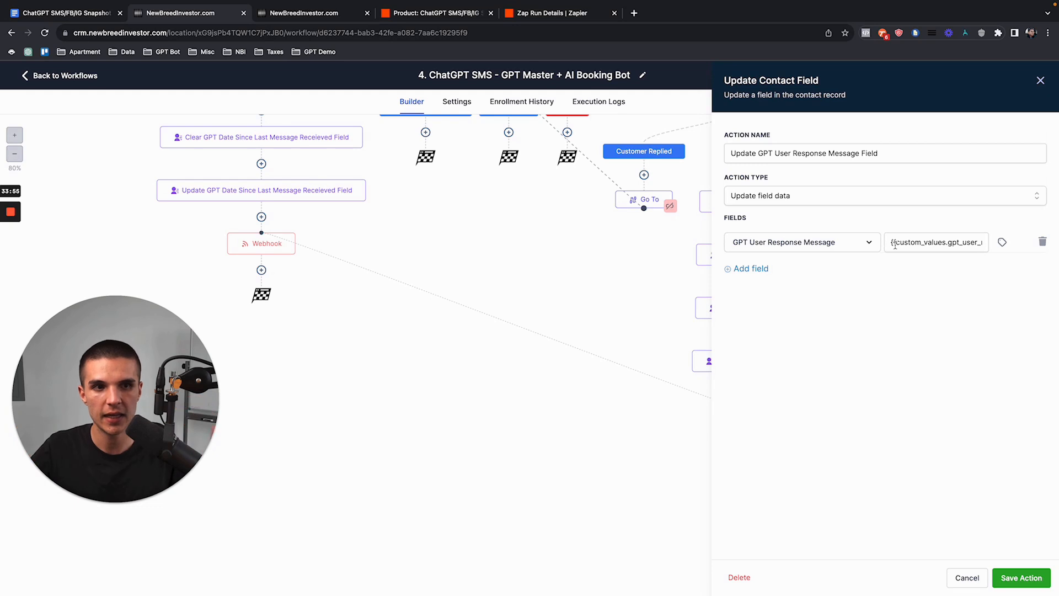
{"action": "left_click", "coordinate": [1041, 80]}
{"action": "scroll", "coordinate": [808, 241], "scroll_direction": "up", "scroll_amount": 5}
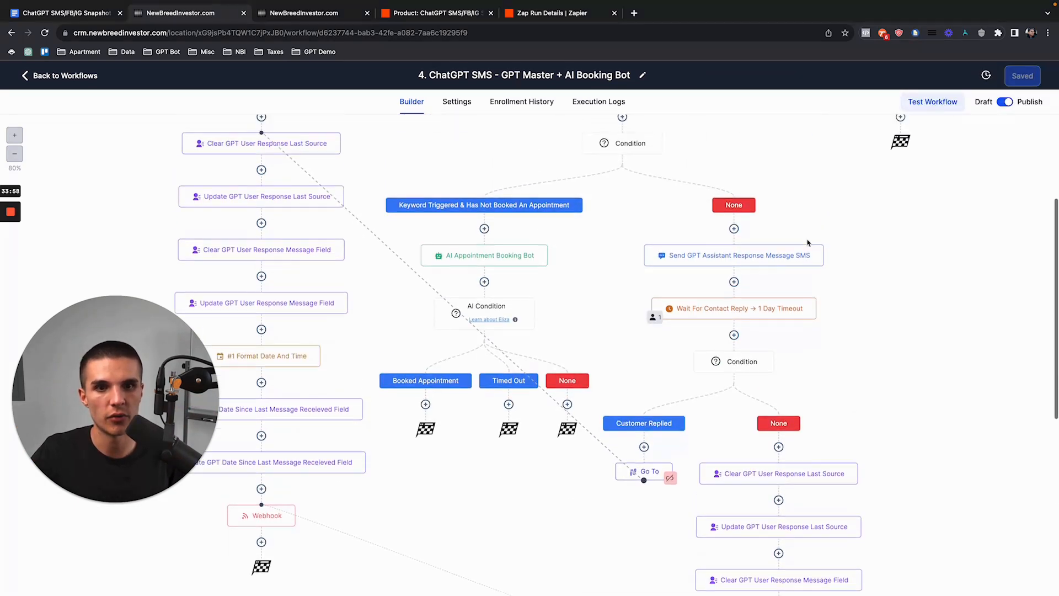
{"action": "left_click", "coordinate": [304, 13]}
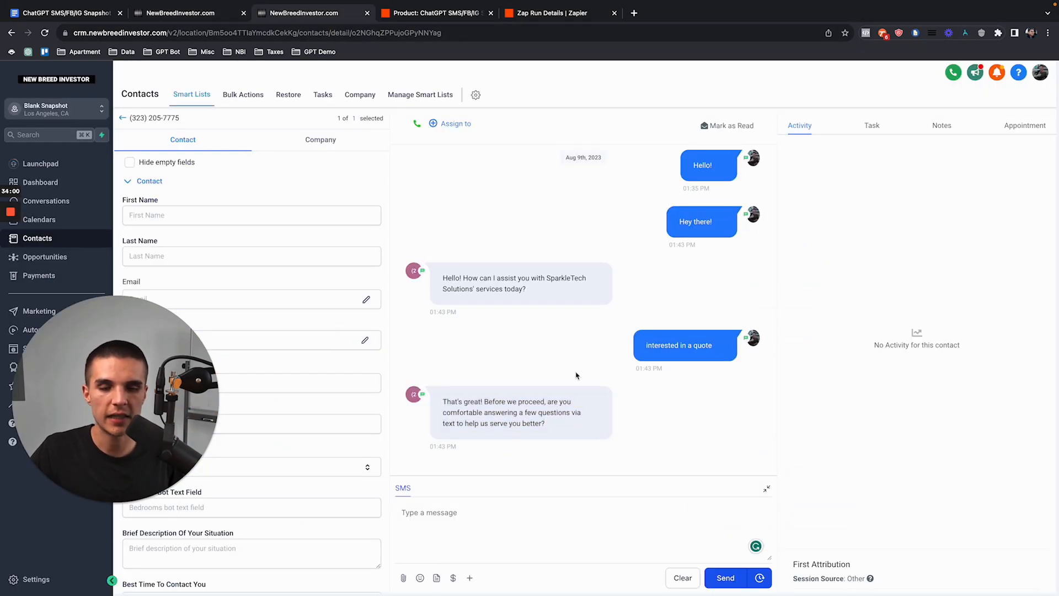
Step: Highlight the GPT reply and the contact's 'interested in a quote' message, then return to the workflow
{"action": "left_click_drag", "start_coordinate": [443, 402], "coordinate": [552, 423]}
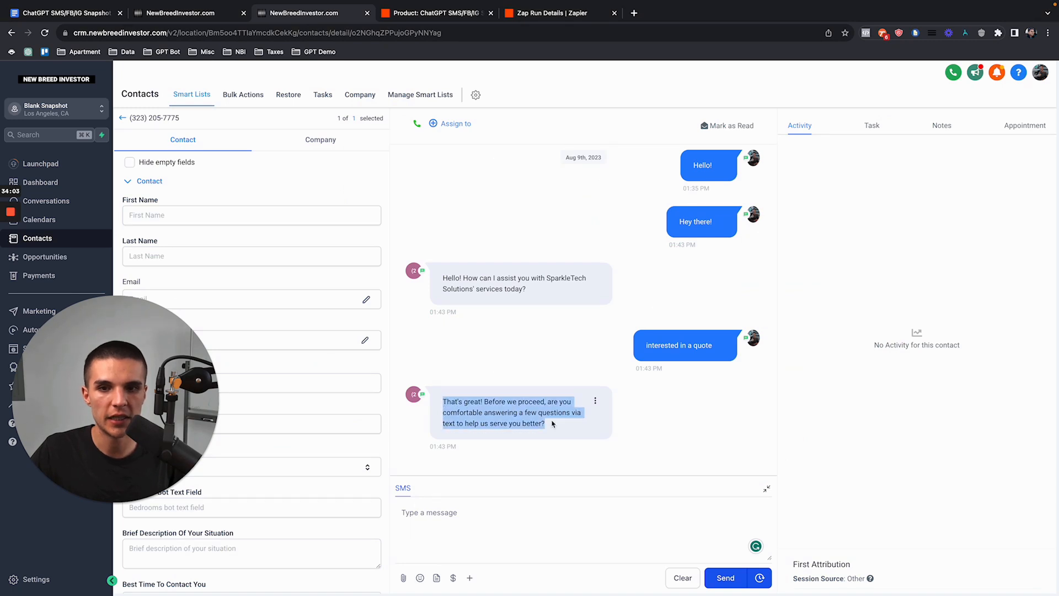
{"action": "left_click", "coordinate": [552, 424]}
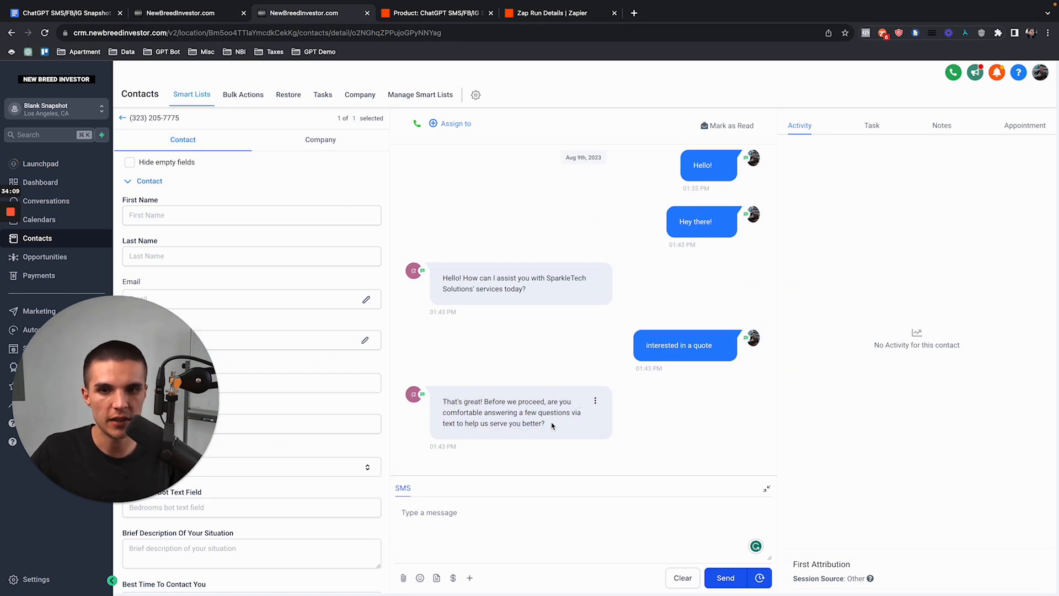
{"action": "left_click_drag", "start_coordinate": [553, 423], "coordinate": [443, 402]}
{"action": "left_click", "coordinate": [444, 403]}
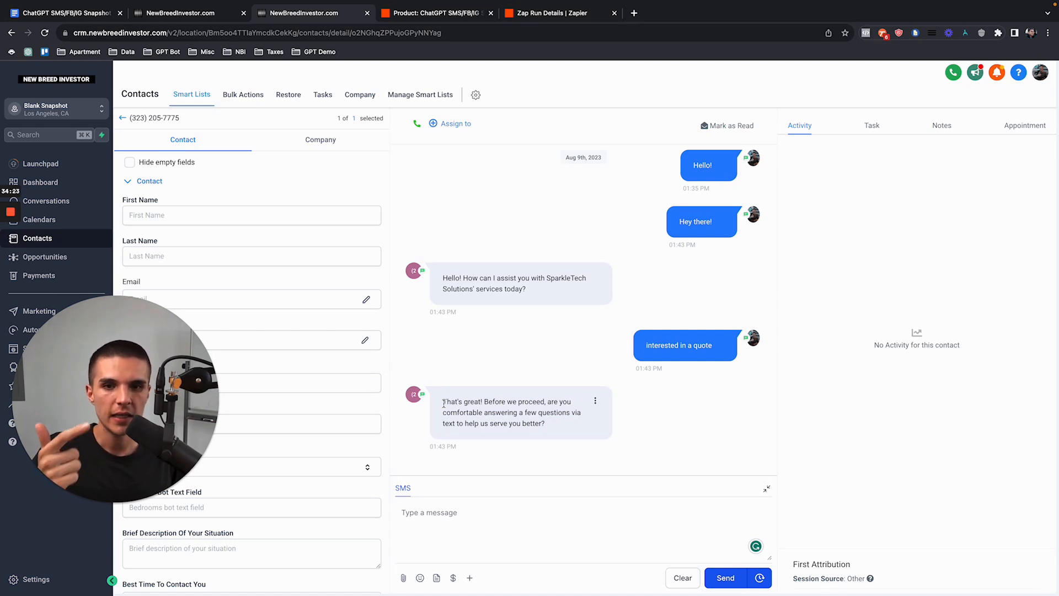
{"action": "left_click_drag", "start_coordinate": [645, 342], "coordinate": [717, 346]}
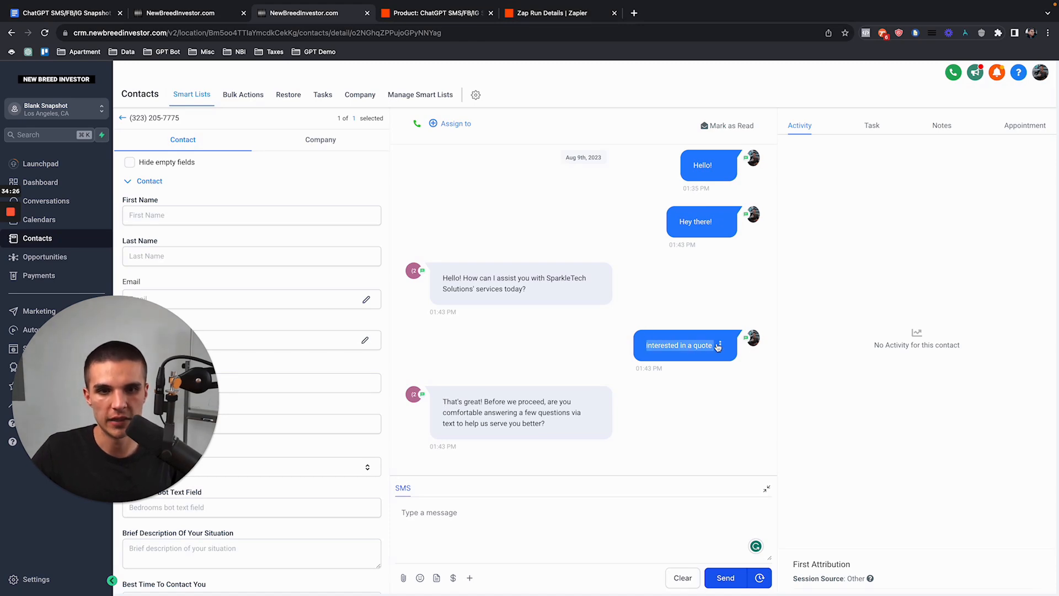
{"action": "left_click", "coordinate": [208, 16]}
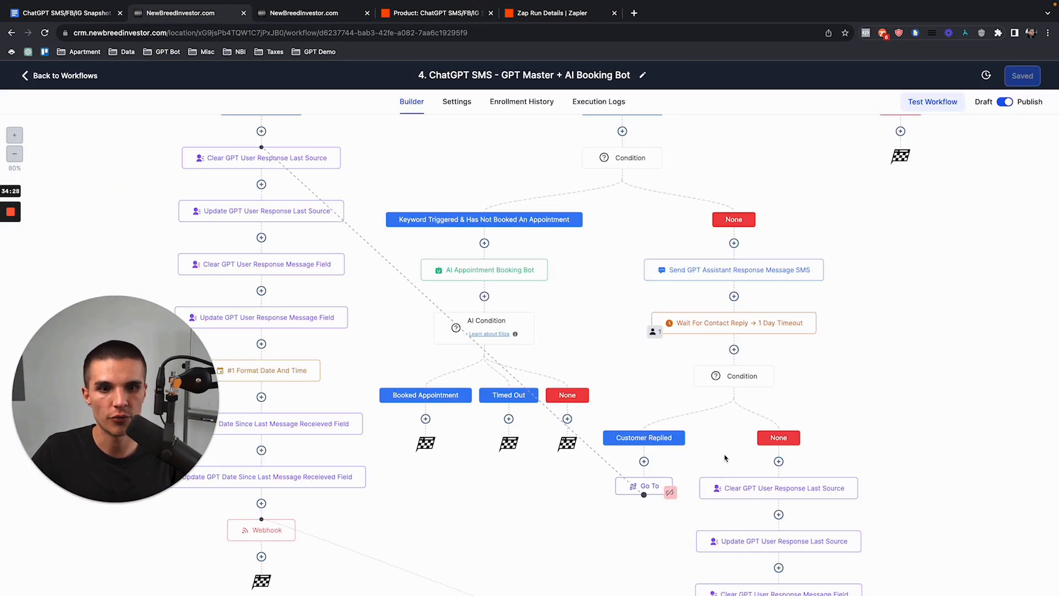
Step: Reload the workflow and check which contacts wait at the Wait For Contact Reply step
{"action": "scroll", "coordinate": [726, 459], "scroll_direction": "down", "scroll_amount": 5}
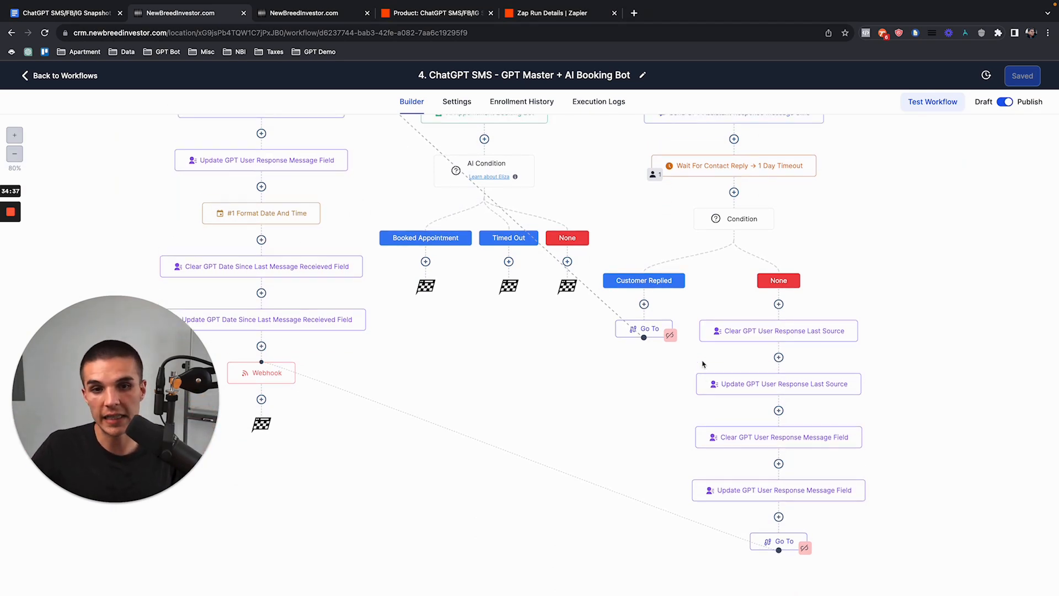
{"action": "scroll", "coordinate": [698, 320], "scroll_direction": "up", "scroll_amount": 1}
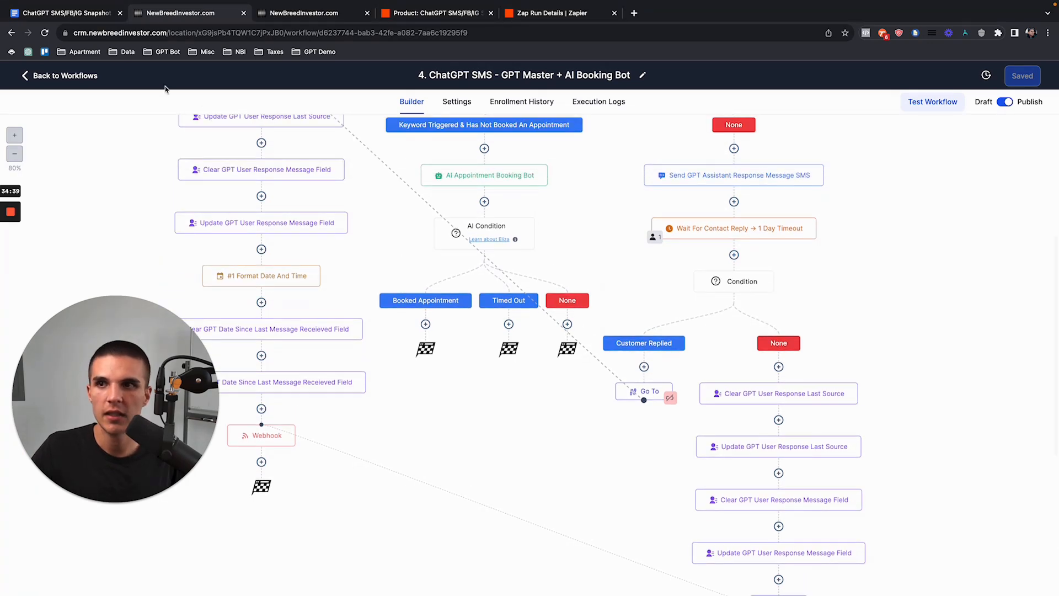
{"action": "left_click", "coordinate": [45, 33]}
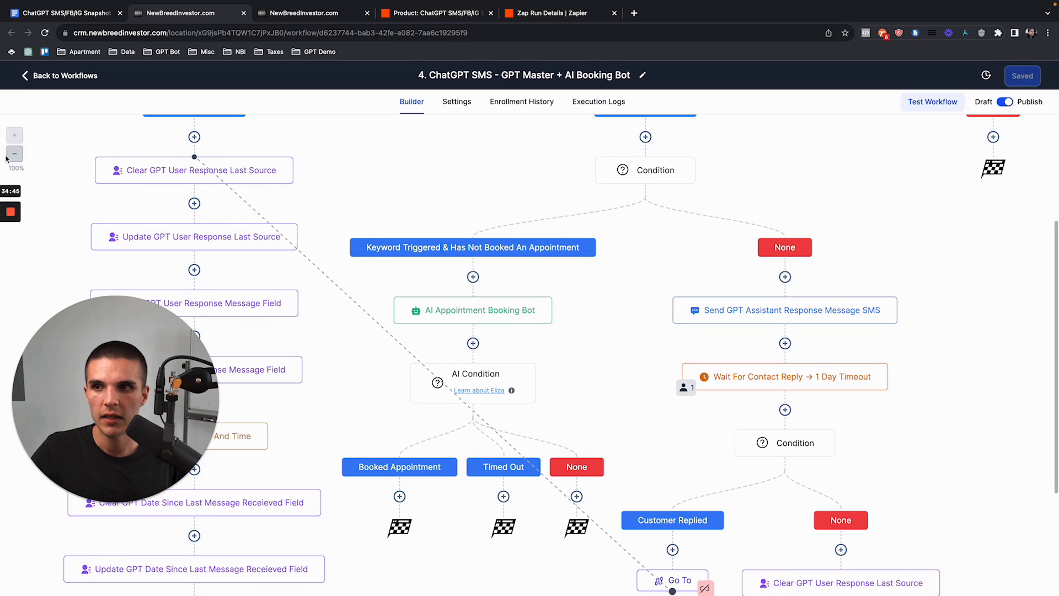
{"action": "left_click", "coordinate": [13, 155]}
{"action": "scroll", "coordinate": [627, 332], "scroll_direction": "down", "scroll_amount": 4}
{"action": "left_click", "coordinate": [655, 291]}
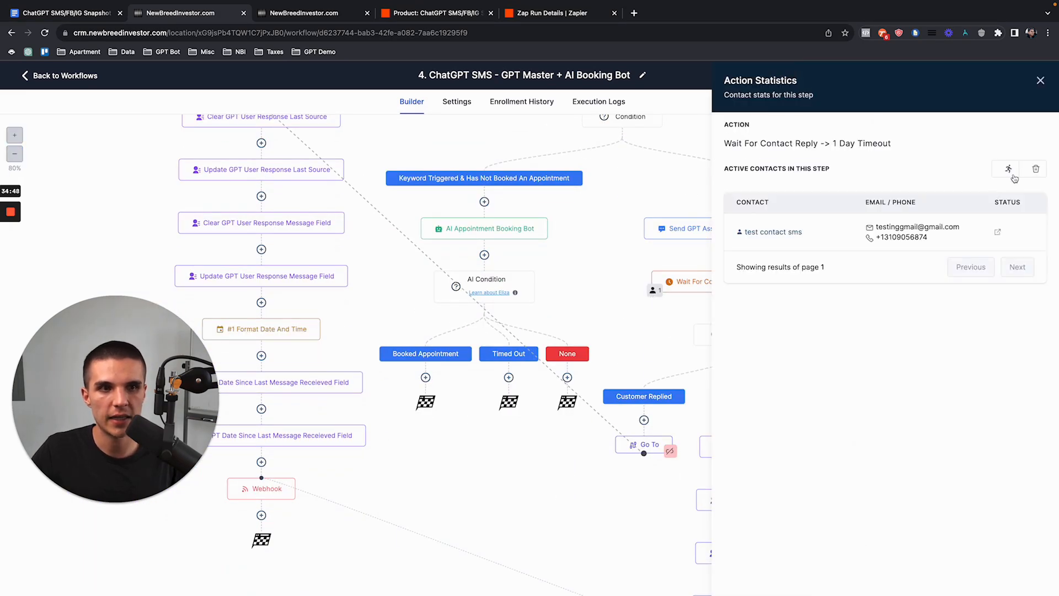
{"action": "left_click", "coordinate": [1040, 80]}
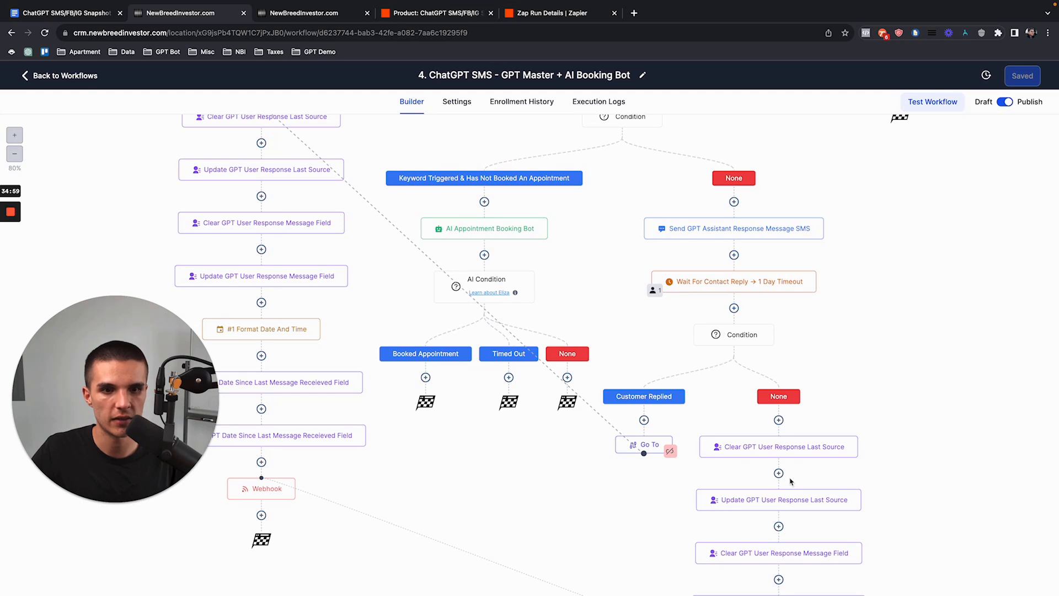
Step: Force all waiting contacts past the Wait For Contact Reply step using Move all
{"action": "scroll", "coordinate": [790, 481], "scroll_direction": "down", "scroll_amount": 3}
{"action": "scroll", "coordinate": [666, 306], "scroll_direction": "up", "scroll_amount": 2}
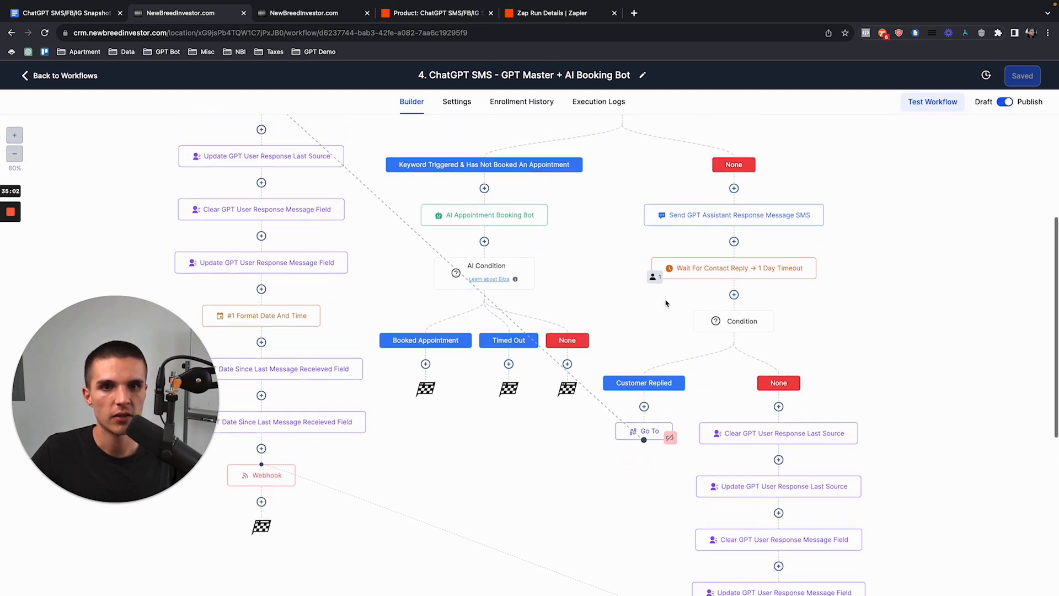
{"action": "left_click", "coordinate": [655, 277]}
{"action": "left_click", "coordinate": [1008, 168]}
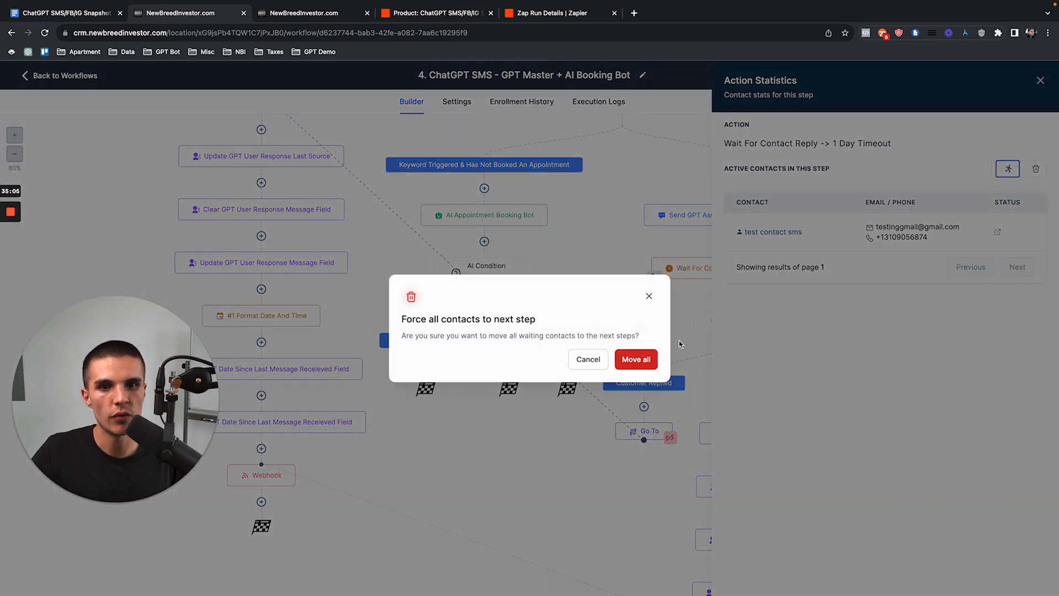
{"action": "left_click", "coordinate": [640, 359]}
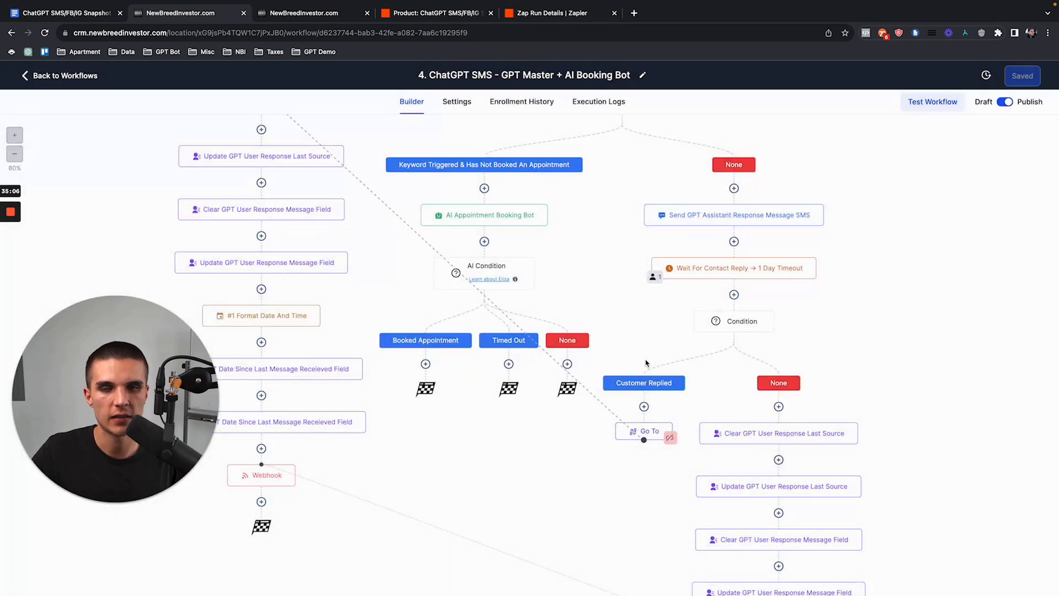
Step: Switch to the test contact's conversation and review the latest GPT reply
{"action": "left_click", "coordinate": [335, 17]}
{"action": "left_click", "coordinate": [551, 426]}
{"action": "left_click_drag", "start_coordinate": [550, 426], "coordinate": [489, 403]}
{"action": "left_click", "coordinate": [600, 437]}
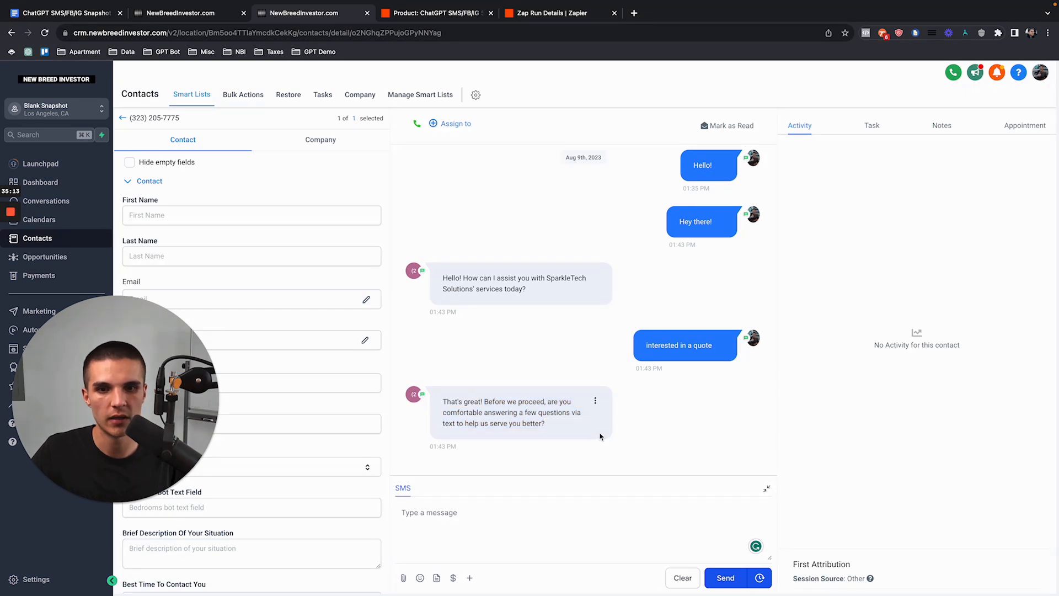
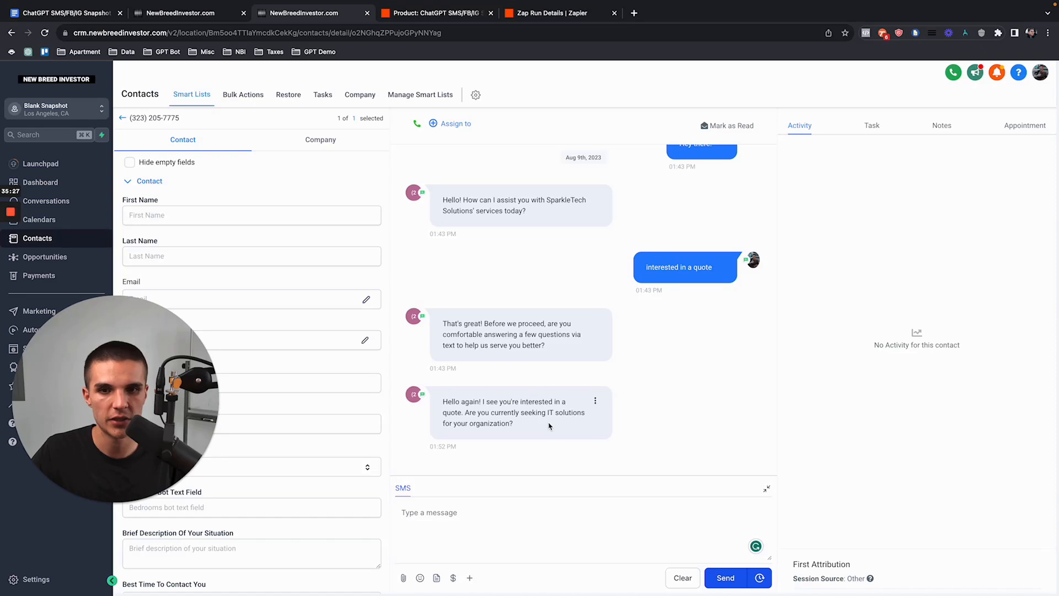
Step: Highlight the outgoing 'interested in a quote' message, then return to the ChatGPT SMS workflow builder
{"action": "left_click_drag", "start_coordinate": [646, 268], "coordinate": [733, 269]}
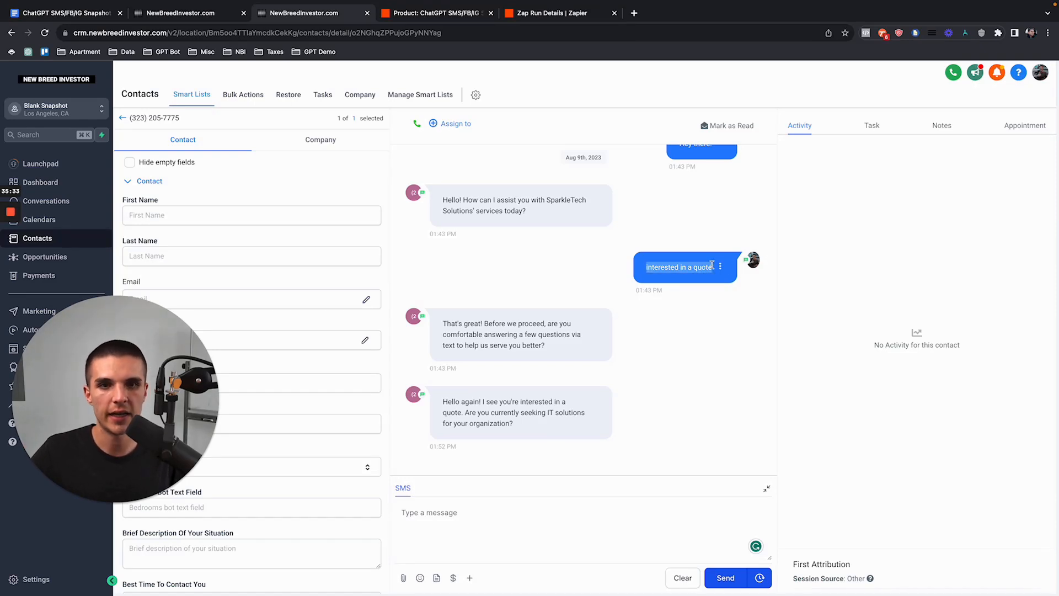
{"action": "left_click", "coordinate": [712, 264]}
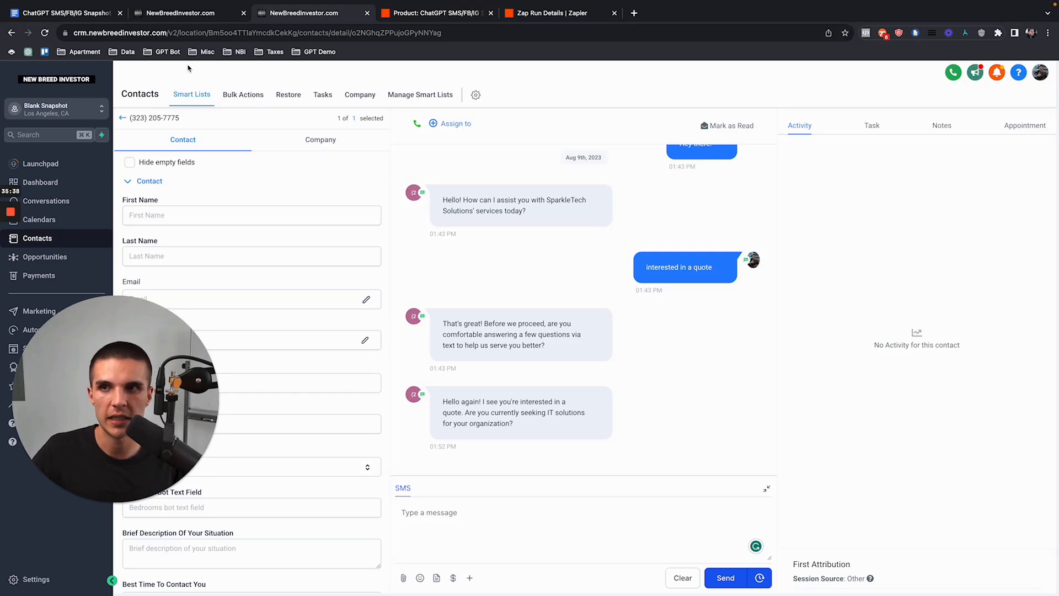
{"action": "left_click", "coordinate": [199, 16]}
{"action": "scroll", "coordinate": [551, 220], "scroll_direction": "up", "scroll_amount": 4}
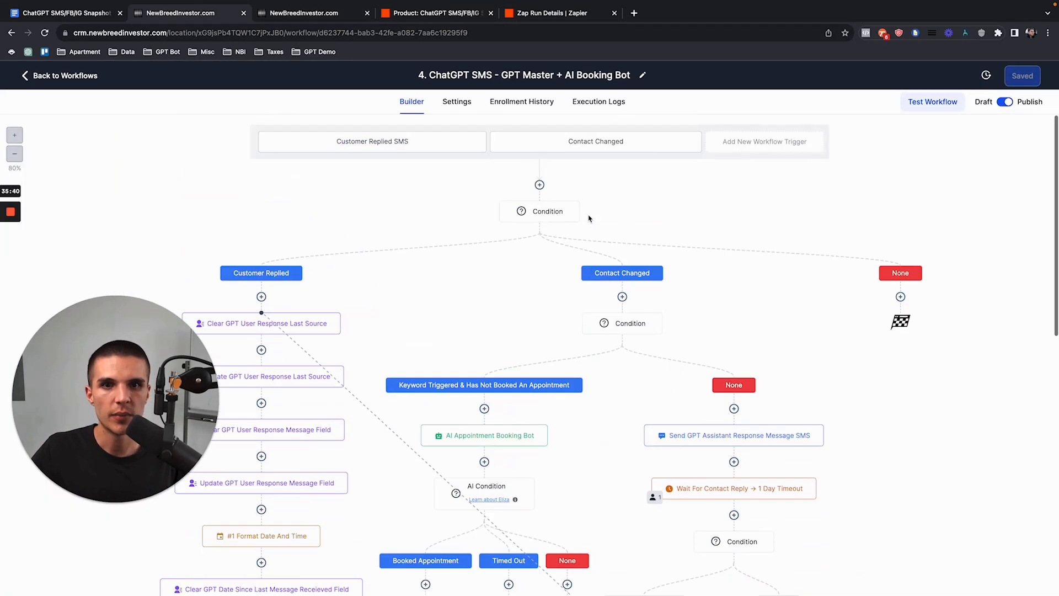
Step: Inspect the Contact Changed trigger settings, then reload the workflow for fresh data
{"action": "left_click", "coordinate": [551, 144]}
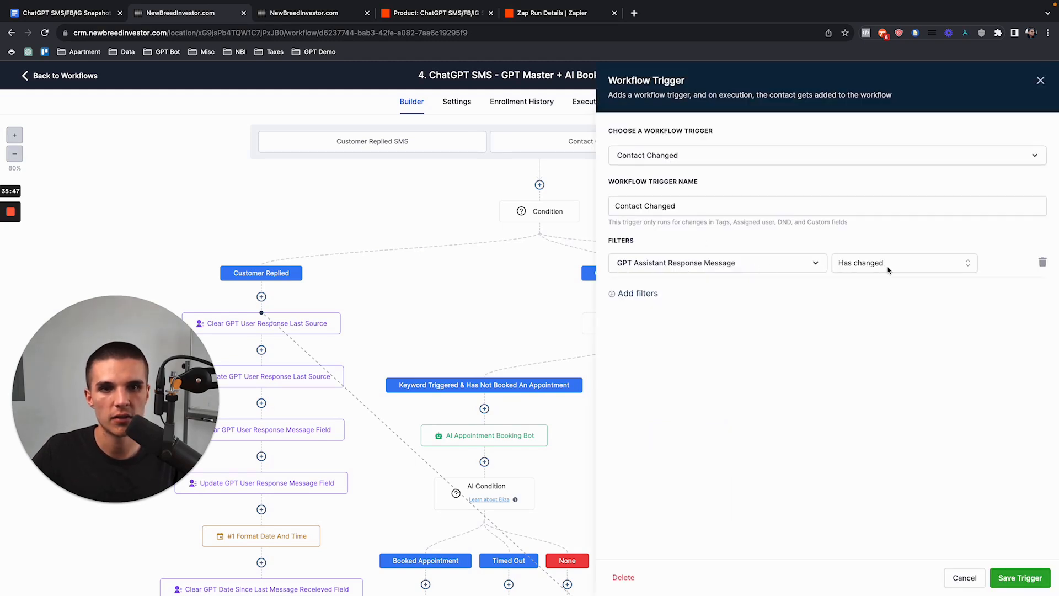
{"action": "left_click", "coordinate": [1041, 80]}
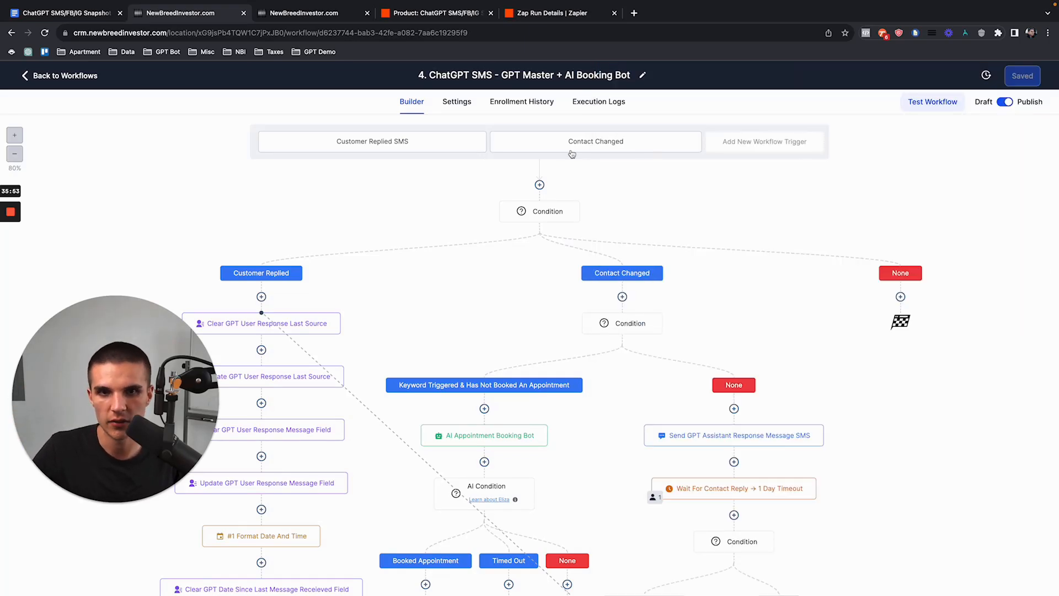
{"action": "scroll", "coordinate": [734, 312], "scroll_direction": "down", "scroll_amount": 5}
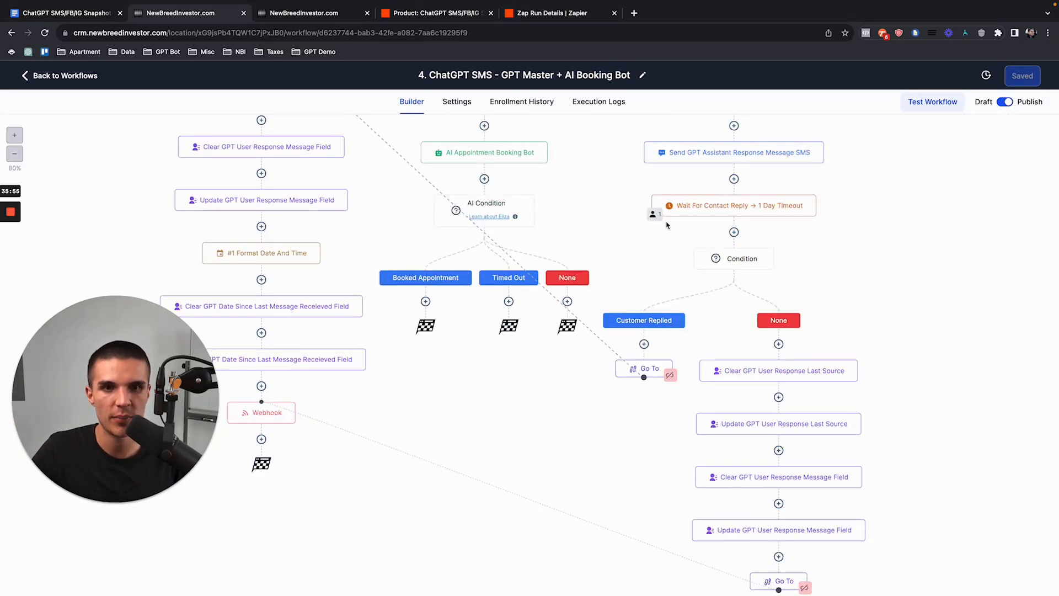
{"action": "scroll", "coordinate": [666, 225], "scroll_direction": "up", "scroll_amount": 3}
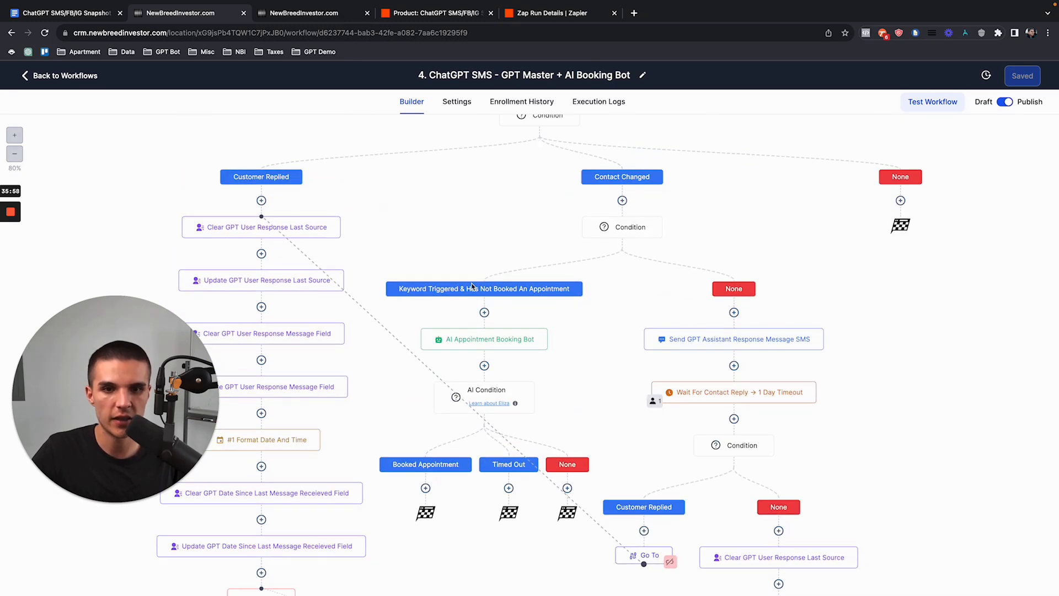
{"action": "left_click", "coordinate": [45, 33]}
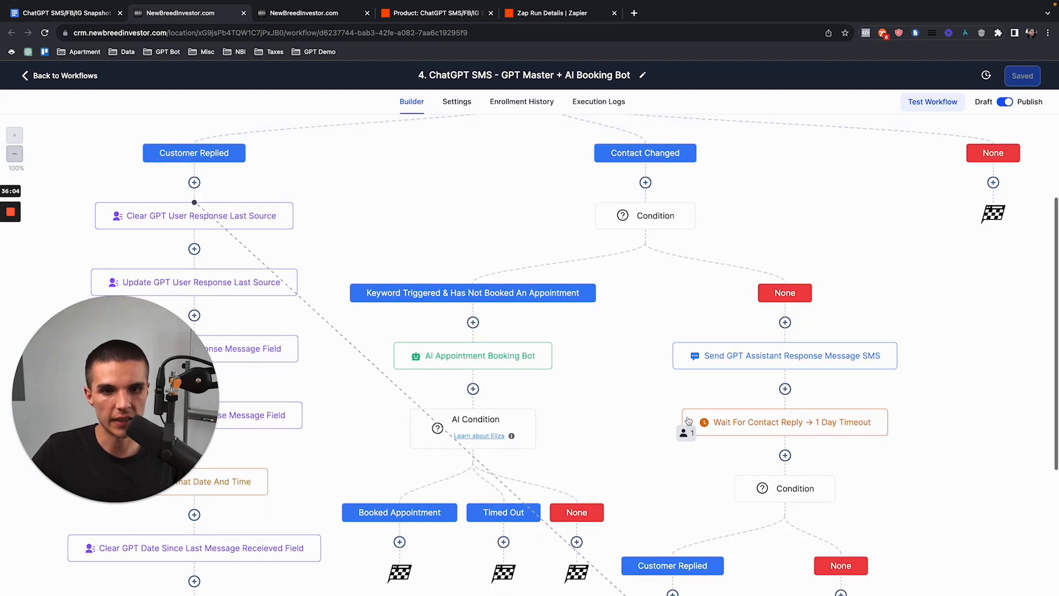
Step: Force the contact waiting at Wait For Contact Reply onward with Move all
{"action": "left_click", "coordinate": [687, 433]}
{"action": "left_click", "coordinate": [1009, 168]}
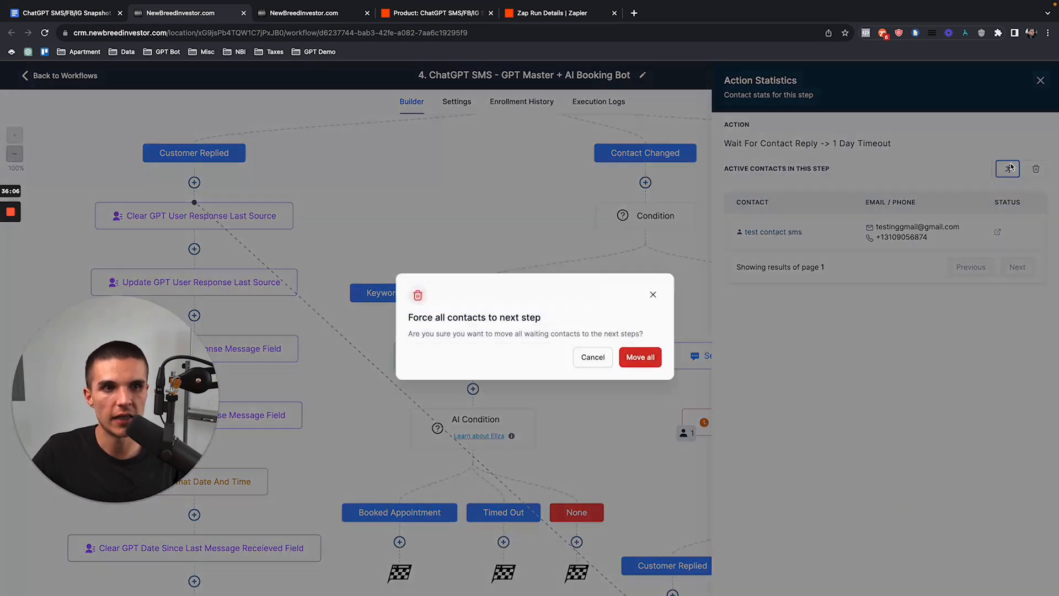
{"action": "left_click", "coordinate": [644, 353]}
{"action": "left_click", "coordinate": [323, 21]}
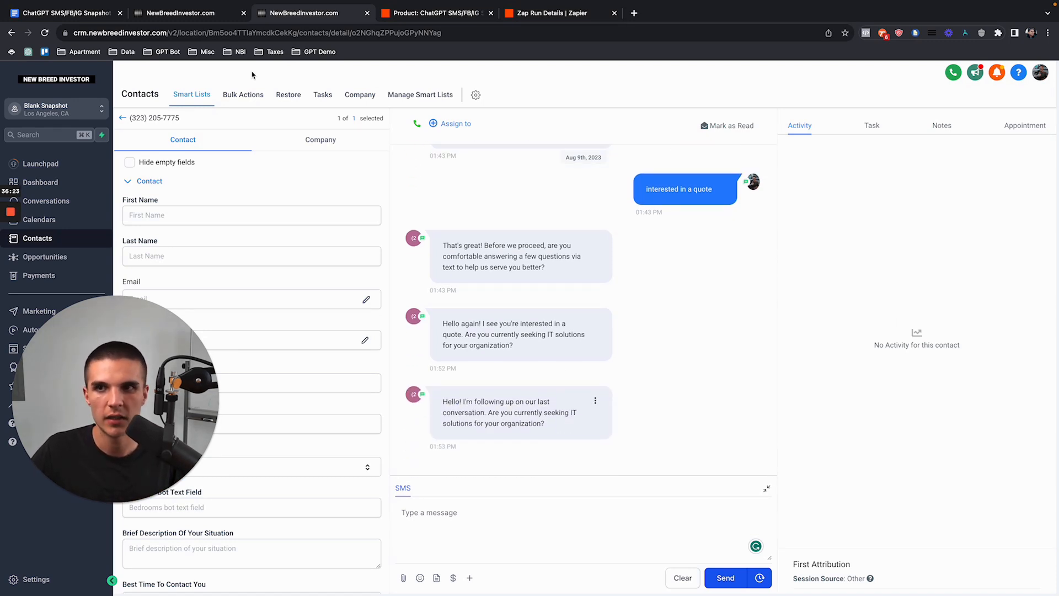
Step: Reload the workflow and Move all waiting contacts past the reply step again
{"action": "left_click", "coordinate": [205, 16]}
{"action": "left_click", "coordinate": [45, 33]}
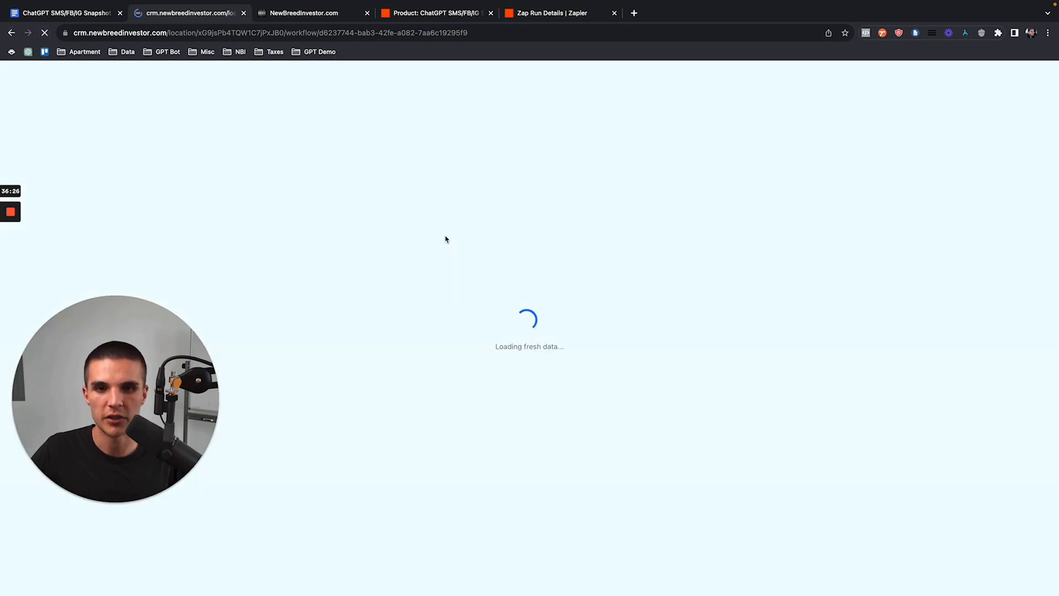
{"action": "scroll", "coordinate": [684, 386], "scroll_direction": "down", "scroll_amount": 5}
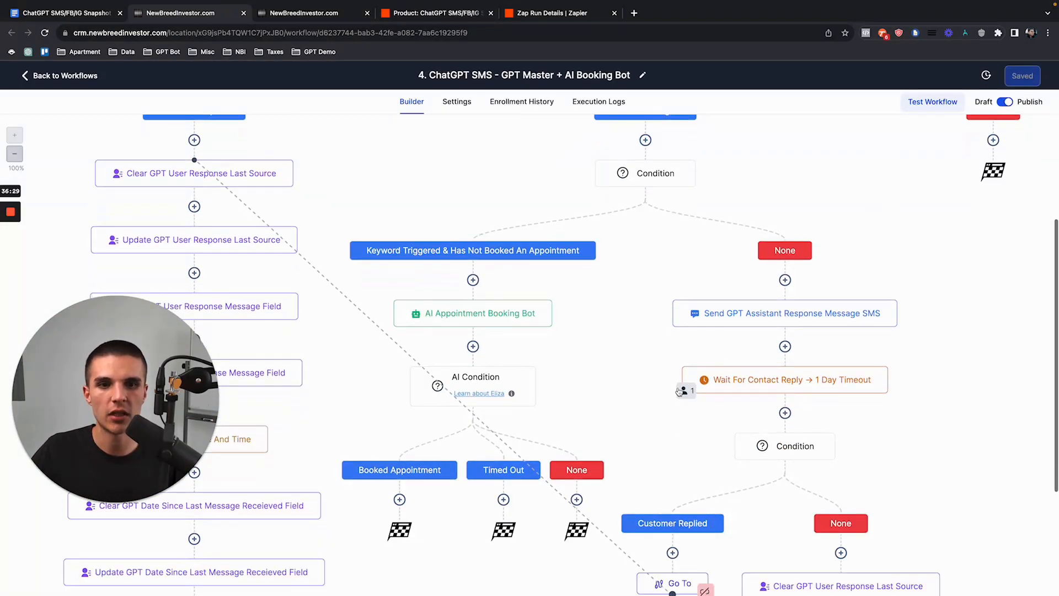
{"action": "left_click", "coordinate": [684, 390]}
{"action": "left_click", "coordinate": [1003, 168]}
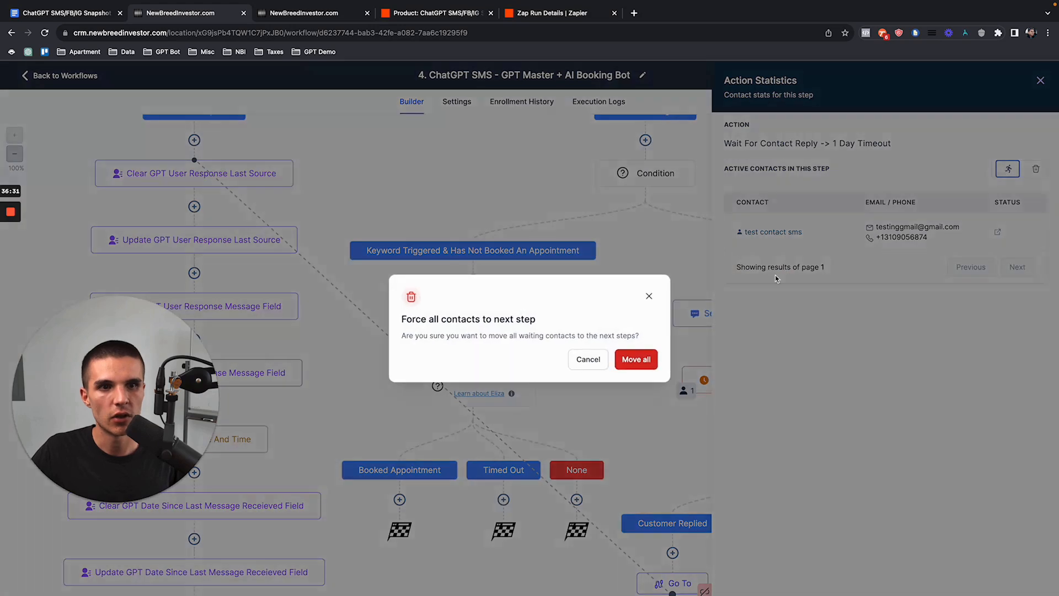
{"action": "left_click", "coordinate": [633, 359]}
Step: Review the new IT-solutions follow-up message in the conversation, then return to the workflow
{"action": "left_click", "coordinate": [337, 20]}
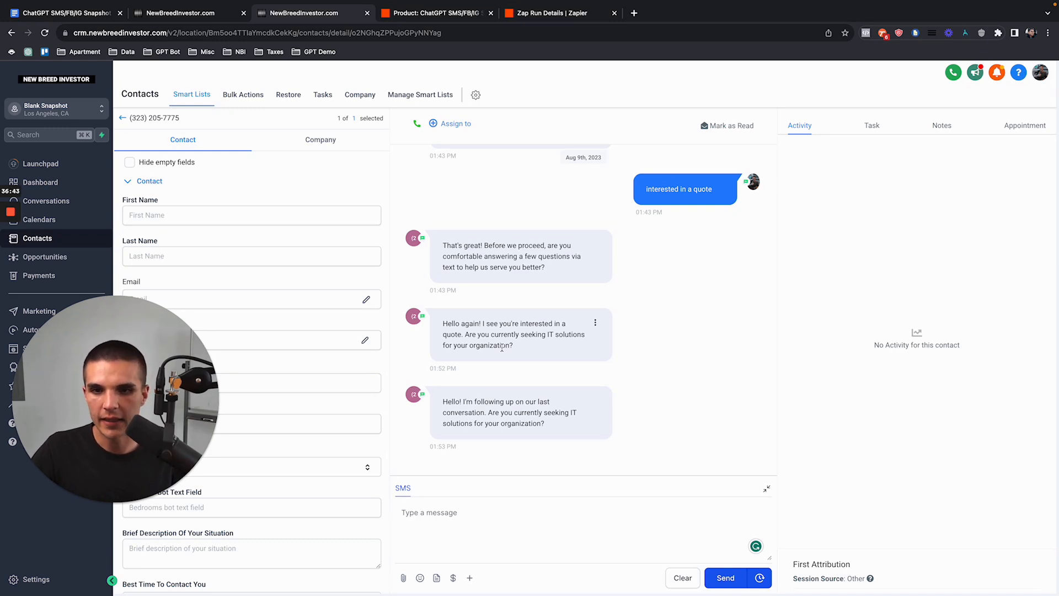
{"action": "left_click_drag", "start_coordinate": [442, 414], "coordinate": [593, 422]}
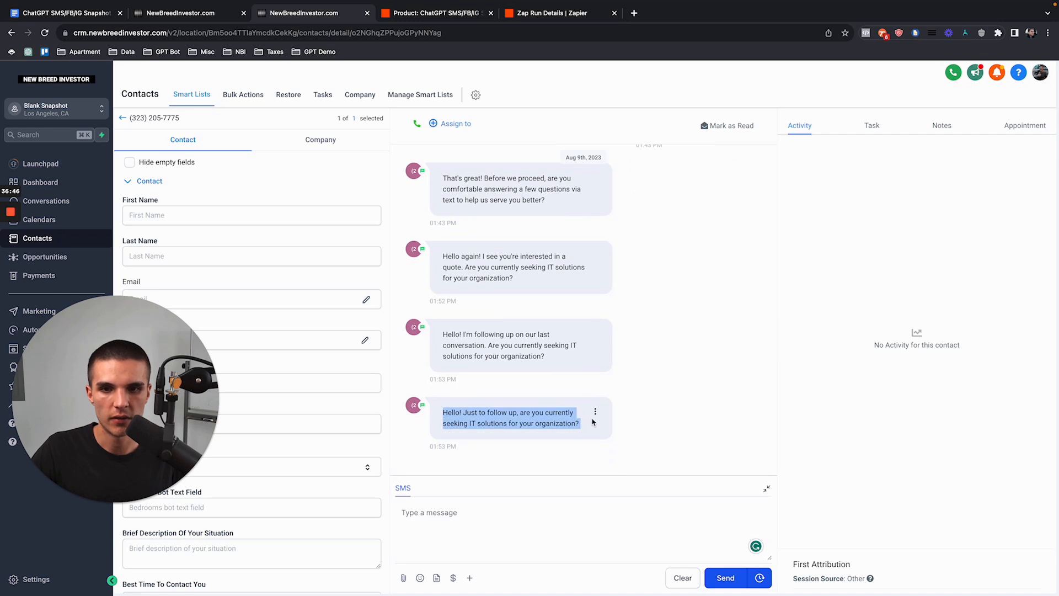
{"action": "left_click_drag", "start_coordinate": [488, 346], "coordinate": [550, 362]}
{"action": "left_click_drag", "start_coordinate": [581, 424], "coordinate": [464, 408]}
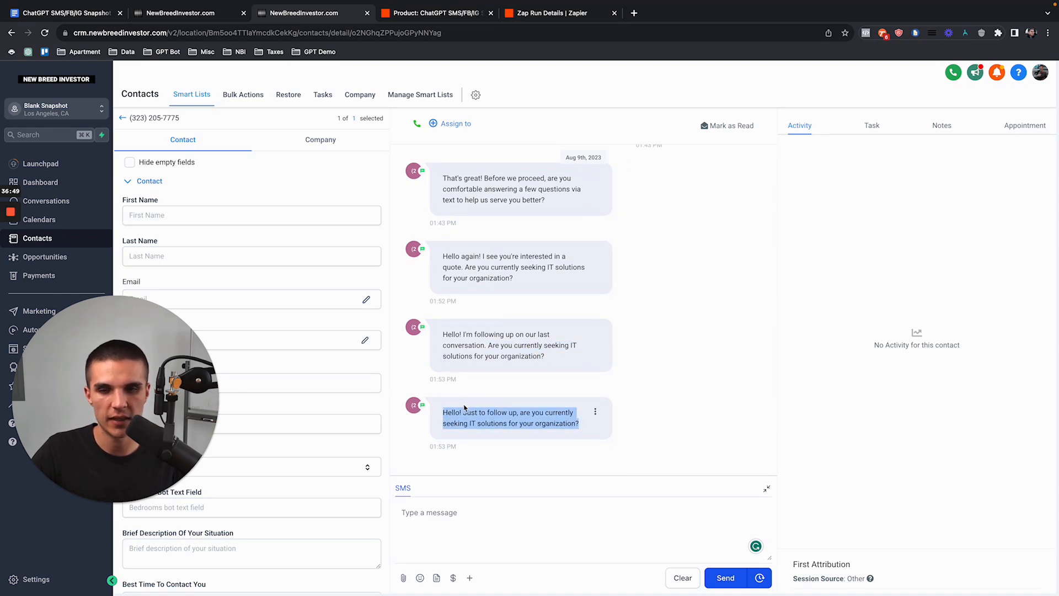
{"action": "left_click", "coordinate": [172, 17]}
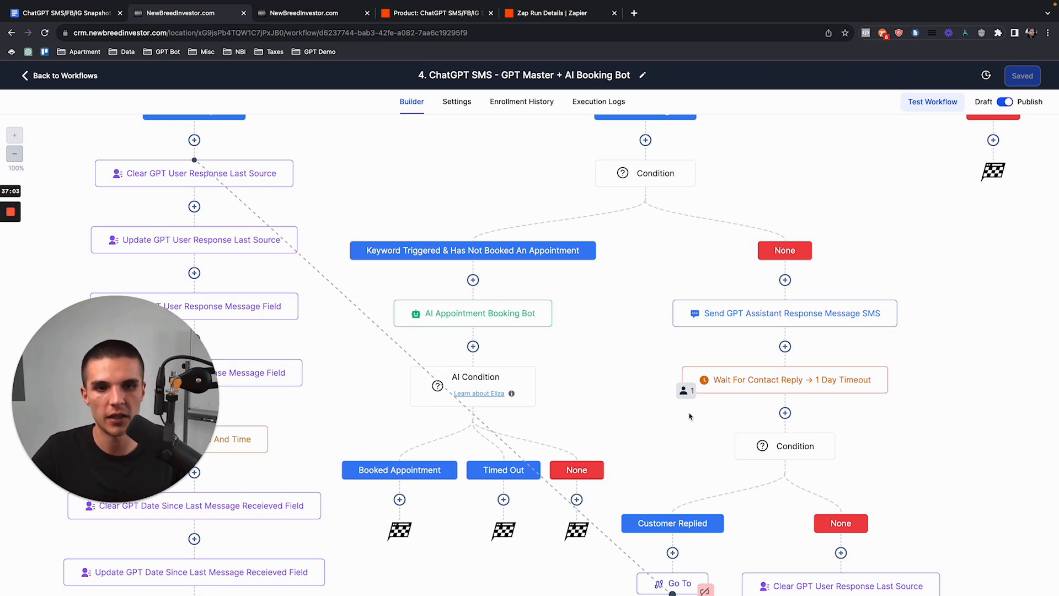
Step: Zoom the workflow canvas out to 80% and scroll through its branches
{"action": "left_click", "coordinate": [14, 154]}
{"action": "scroll", "coordinate": [610, 333], "scroll_direction": "down", "scroll_amount": 2}
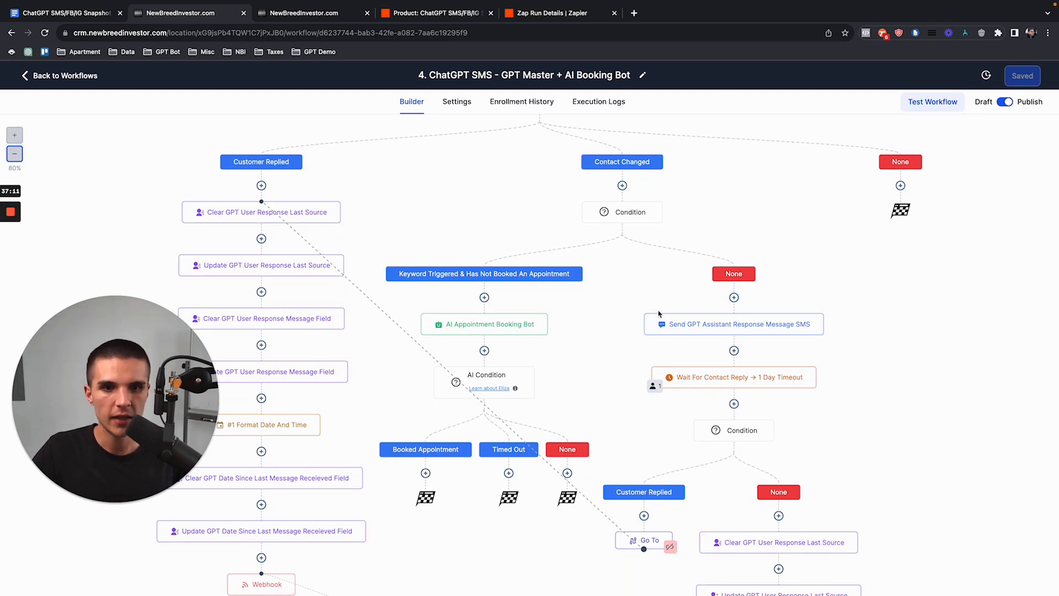
{"action": "scroll", "coordinate": [660, 391], "scroll_direction": "down", "scroll_amount": 10}
{"action": "scroll", "coordinate": [753, 482], "scroll_direction": "up", "scroll_amount": 12}
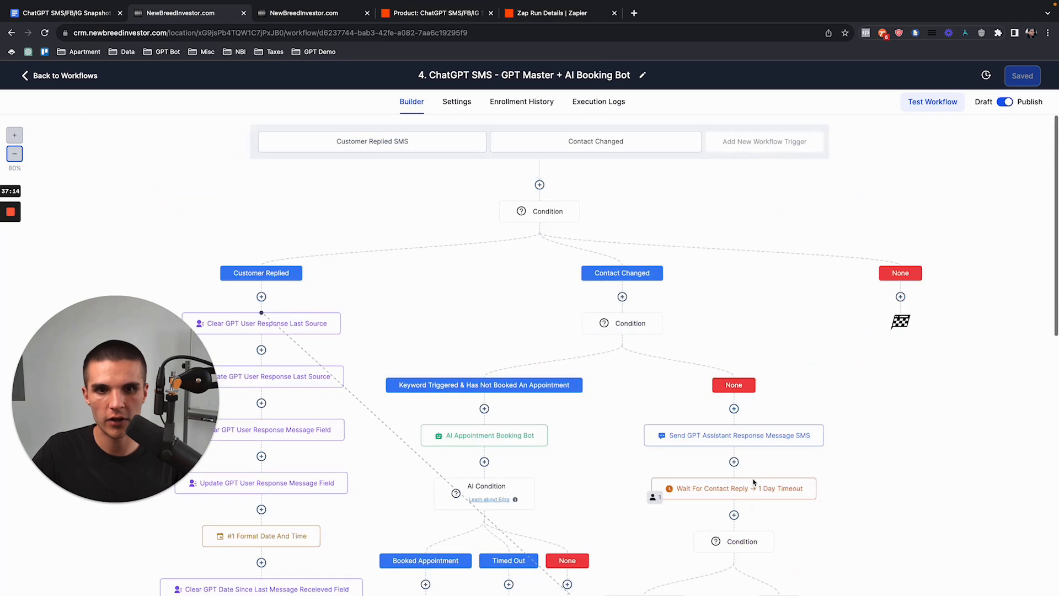
{"action": "scroll", "coordinate": [754, 482], "scroll_direction": "down", "scroll_amount": 4}
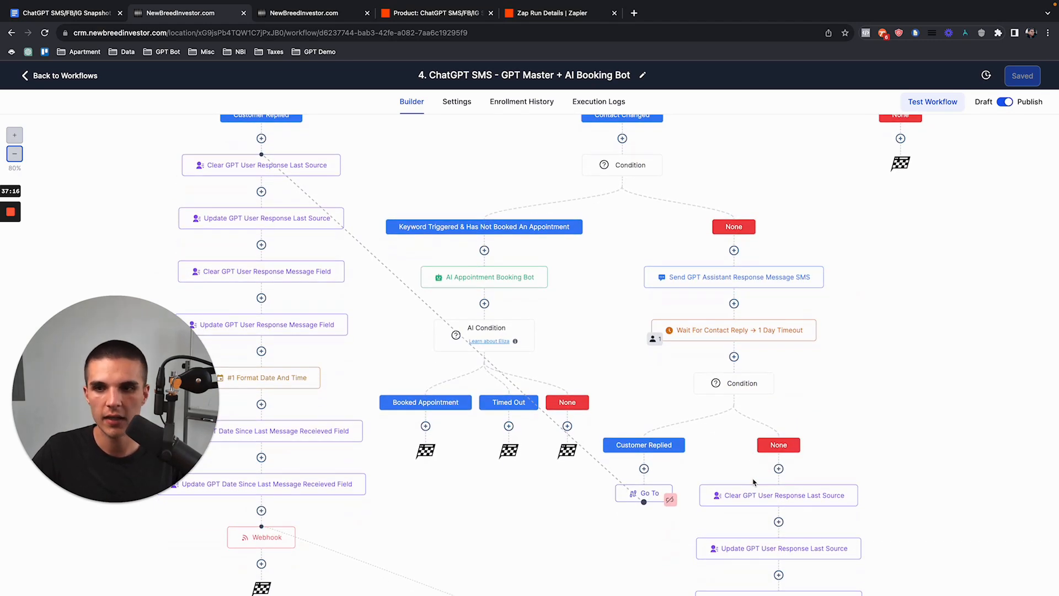
{"action": "scroll", "coordinate": [750, 419], "scroll_direction": "down", "scroll_amount": 1}
{"action": "scroll", "coordinate": [805, 497], "scroll_direction": "down", "scroll_amount": 2}
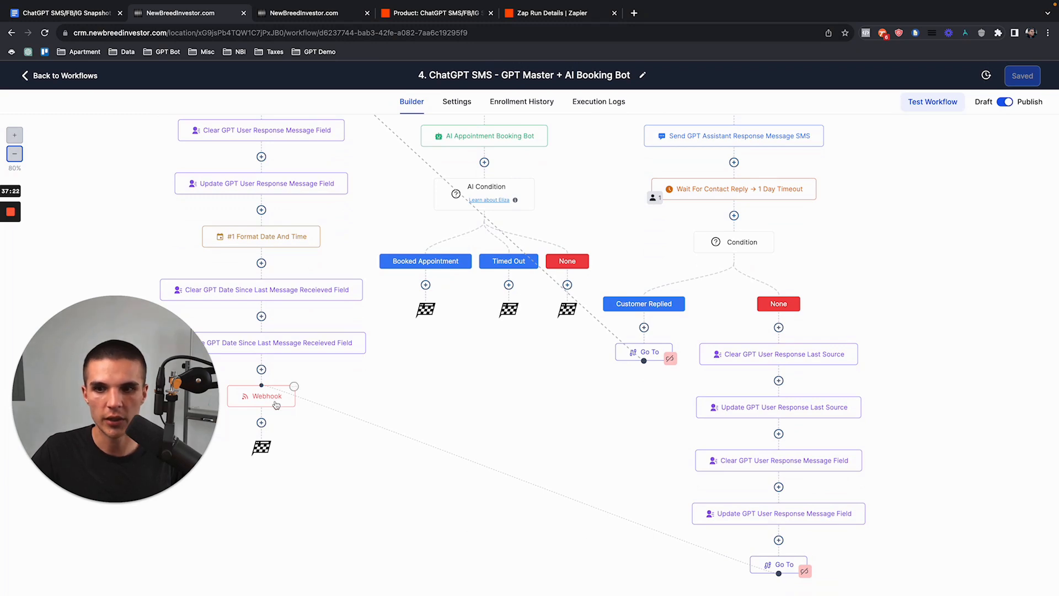
{"action": "scroll", "coordinate": [285, 403], "scroll_direction": "up", "scroll_amount": 6}
{"action": "left_click", "coordinate": [436, 12]}
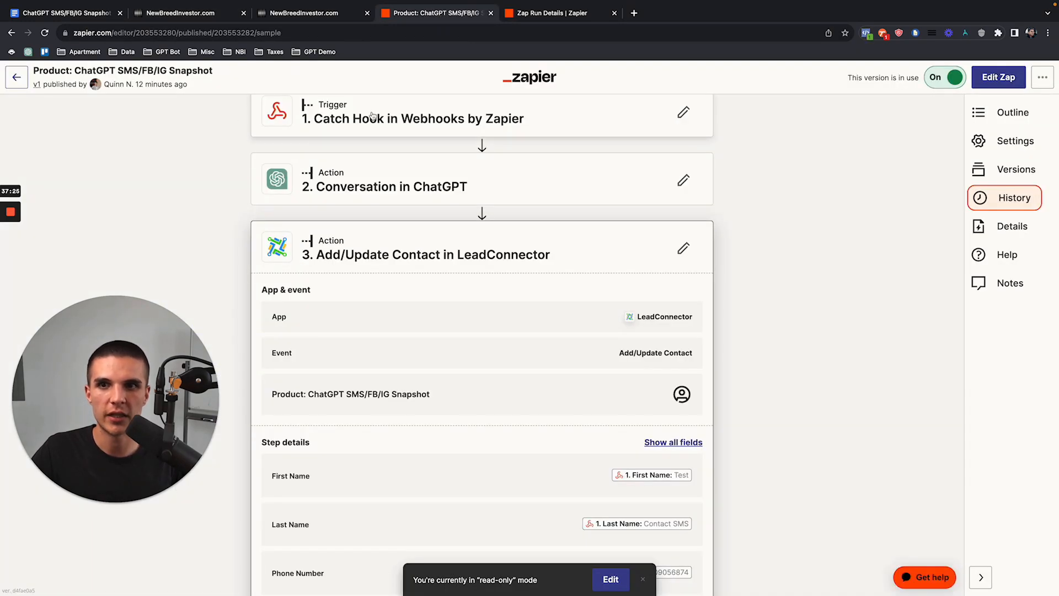
Step: Check a Zap run's Data out showing the 'interested in a quote' value
{"action": "left_click", "coordinate": [546, 13]}
{"action": "scroll", "coordinate": [371, 225], "scroll_direction": "up", "scroll_amount": 8}
{"action": "scroll", "coordinate": [218, 214], "scroll_direction": "down", "scroll_amount": 2}
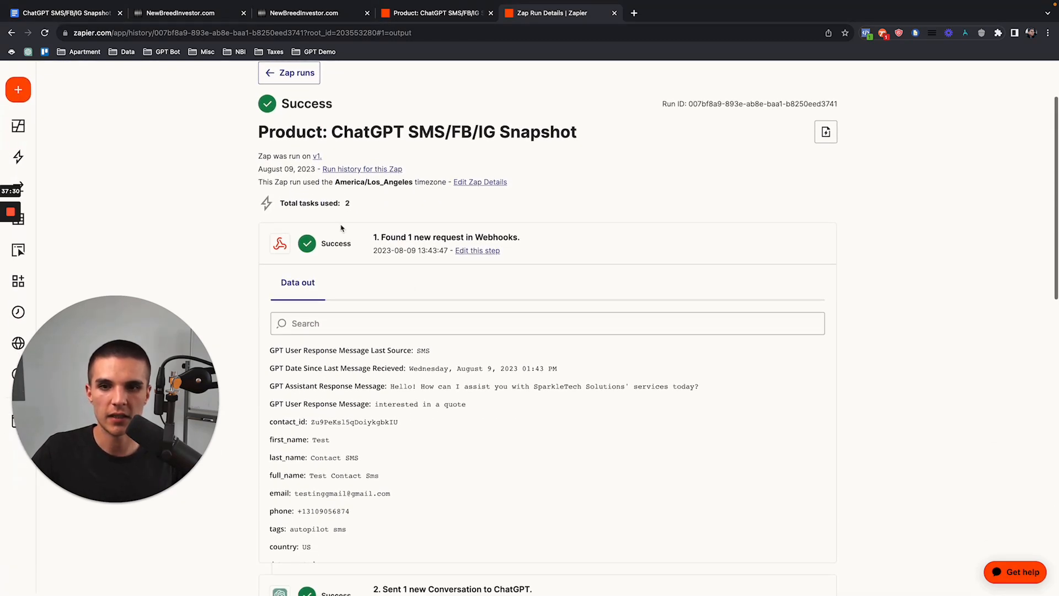
{"action": "left_click_drag", "start_coordinate": [374, 407], "coordinate": [470, 406]}
{"action": "left_click", "coordinate": [286, 72]}
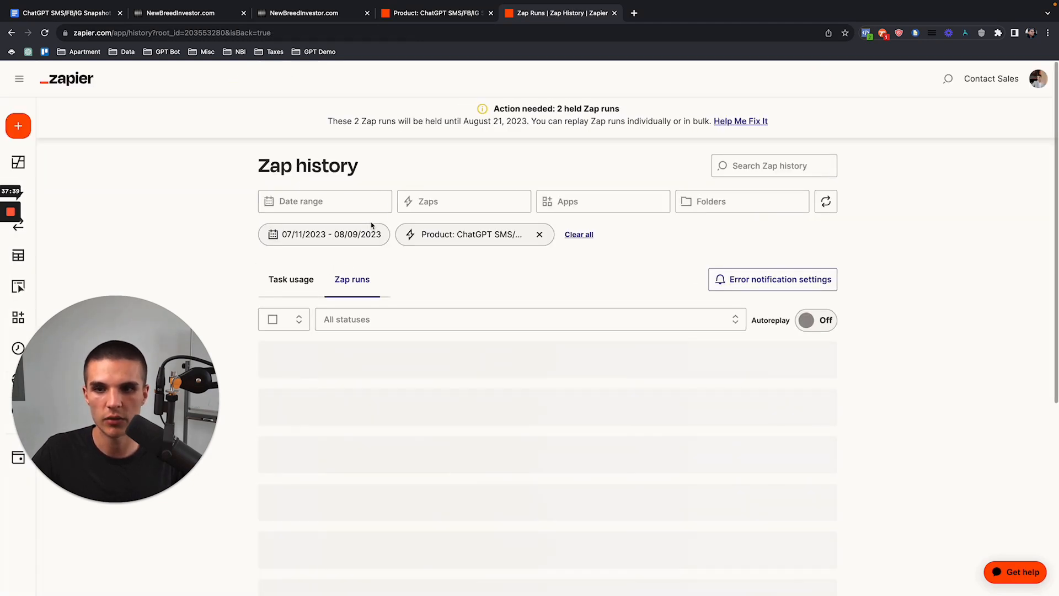
Step: Open another Zap run and confirm its user response value 'Hi'
{"action": "scroll", "coordinate": [236, 156], "scroll_direction": "down", "scroll_amount": 2}
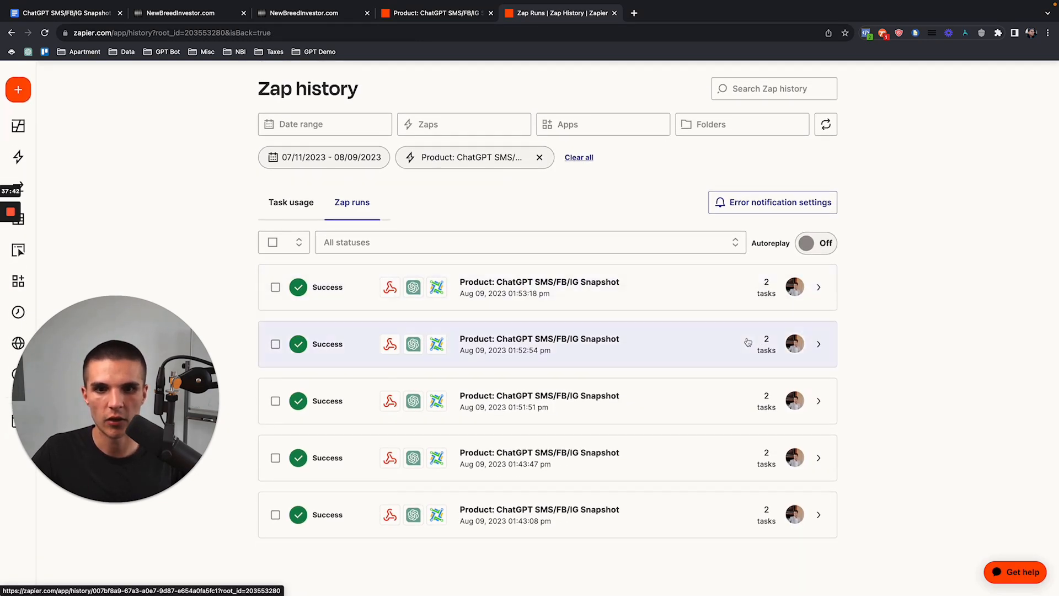
{"action": "left_click", "coordinate": [775, 397]}
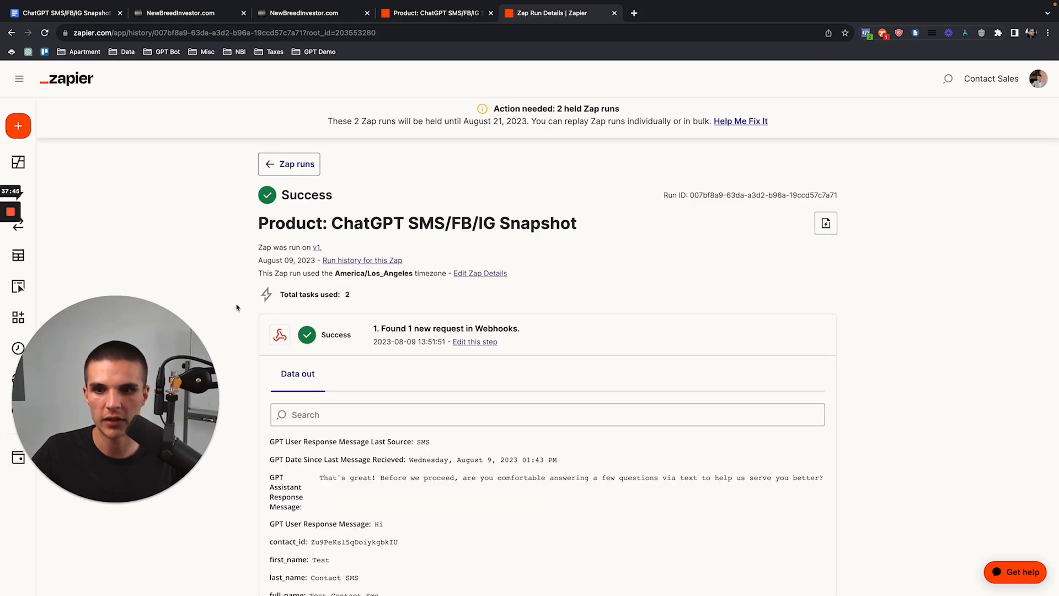
{"action": "scroll", "coordinate": [304, 375], "scroll_direction": "down", "scroll_amount": 2}
{"action": "double_click", "coordinate": [378, 424]}
{"action": "scroll", "coordinate": [225, 319], "scroll_direction": "up", "scroll_amount": 2}
{"action": "left_click", "coordinate": [287, 164]}
Step: Open the 01:52:54 pm run and other runs, then return to Zap history
{"action": "scroll", "coordinate": [225, 236], "scroll_direction": "down", "scroll_amount": 1}
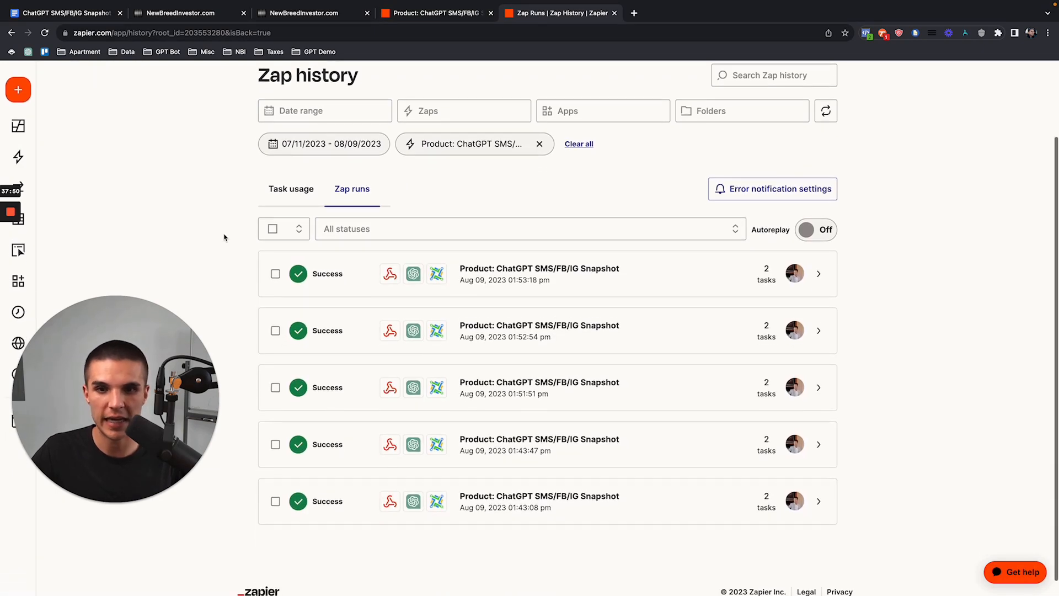
{"action": "left_click", "coordinate": [491, 337]}
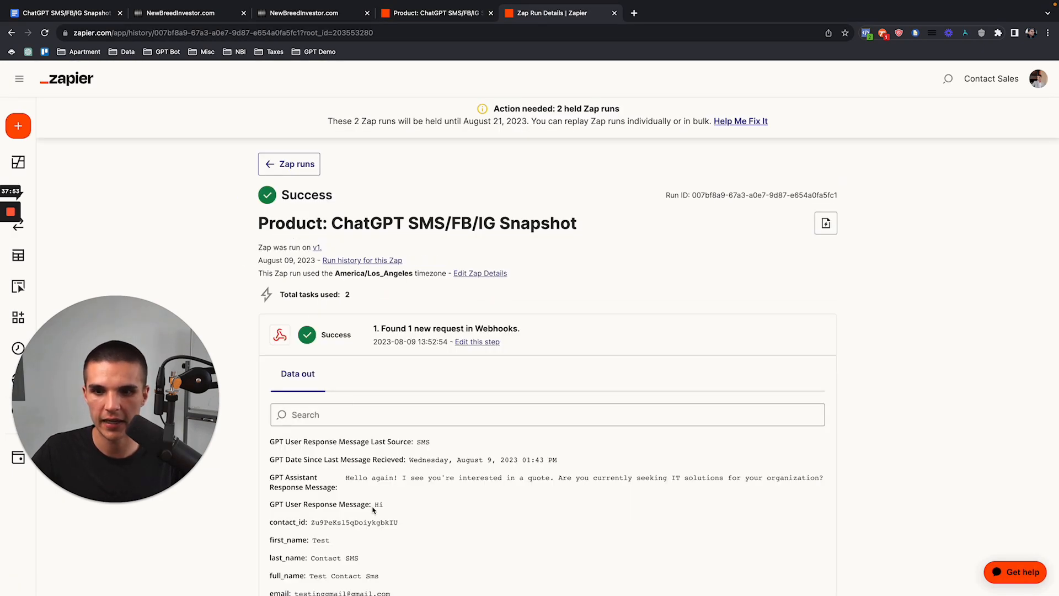
{"action": "left_click", "coordinate": [289, 164]}
{"action": "left_click", "coordinate": [480, 359]}
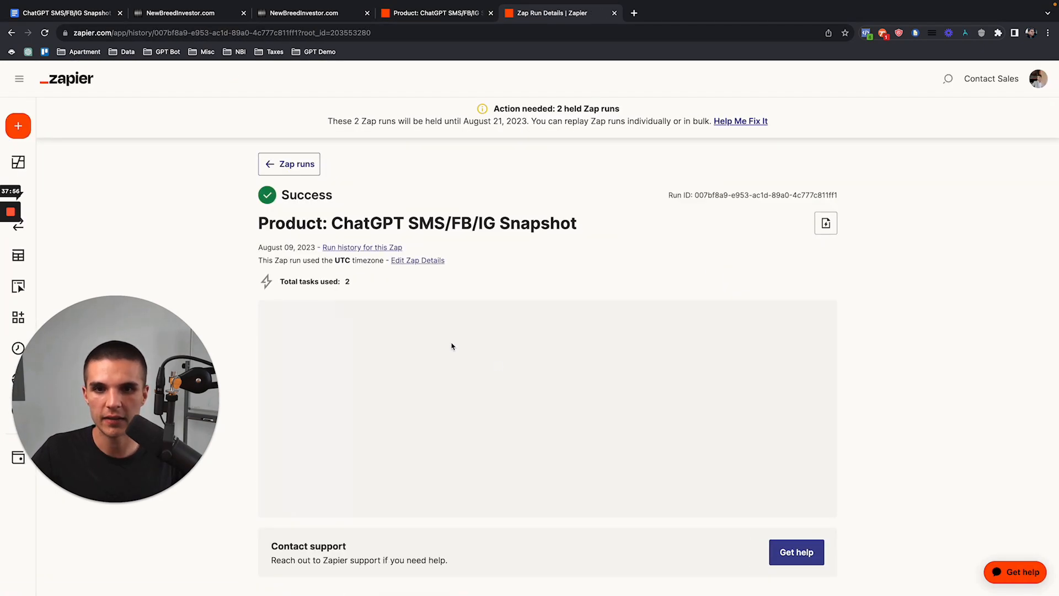
{"action": "scroll", "coordinate": [480, 359], "scroll_direction": "down", "scroll_amount": 2}
{"action": "left_click_drag", "start_coordinate": [373, 398], "coordinate": [396, 397]}
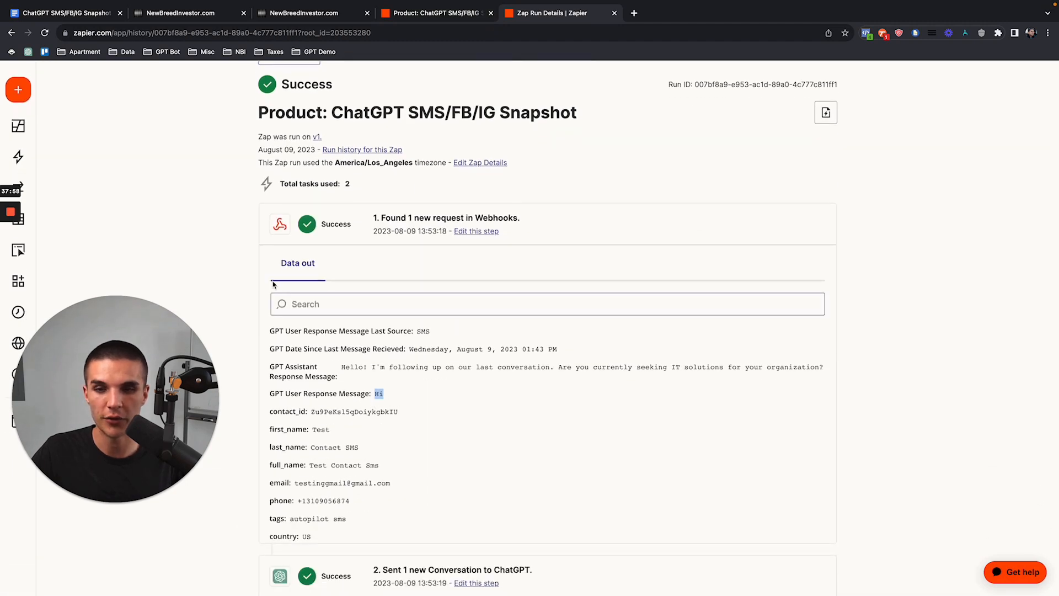
{"action": "scroll", "coordinate": [306, 301], "scroll_direction": "up", "scroll_amount": 2}
{"action": "left_click", "coordinate": [296, 129]}
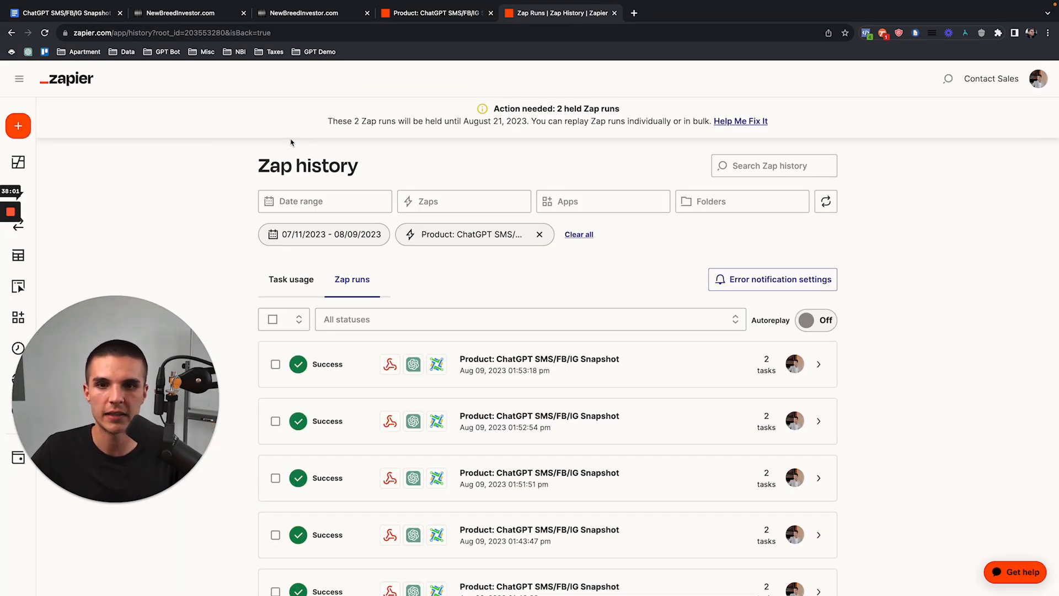
{"action": "left_click", "coordinate": [277, 14]}
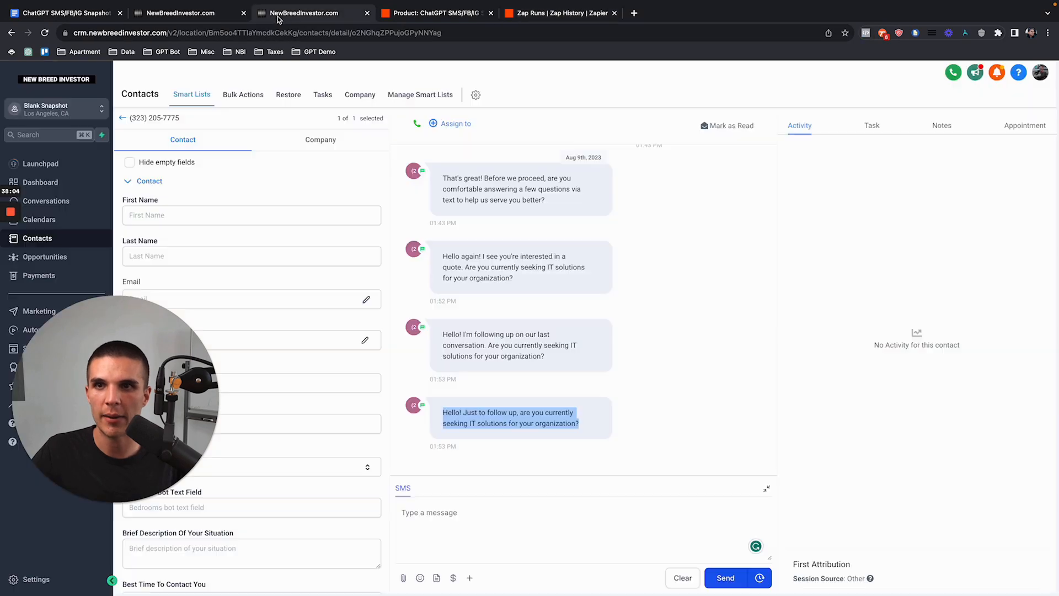
Step: Glance between the workflow builder, Zap history and the contact's conversation
{"action": "left_click", "coordinate": [207, 16]}
{"action": "scroll", "coordinate": [539, 164], "scroll_direction": "down", "scroll_amount": 5}
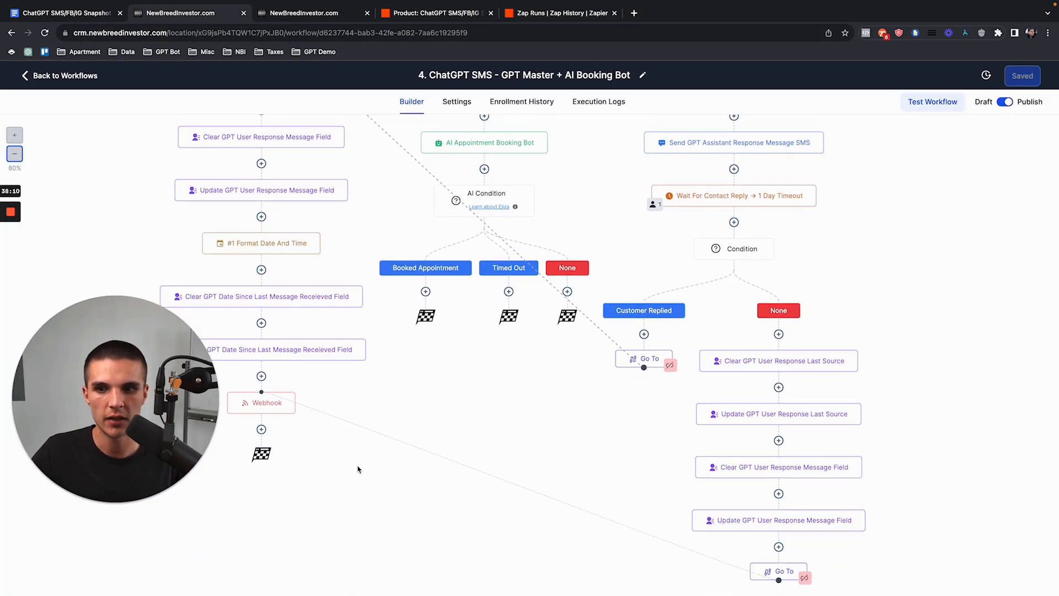
{"action": "scroll", "coordinate": [293, 395], "scroll_direction": "up", "scroll_amount": 5}
{"action": "left_click", "coordinate": [541, 12]}
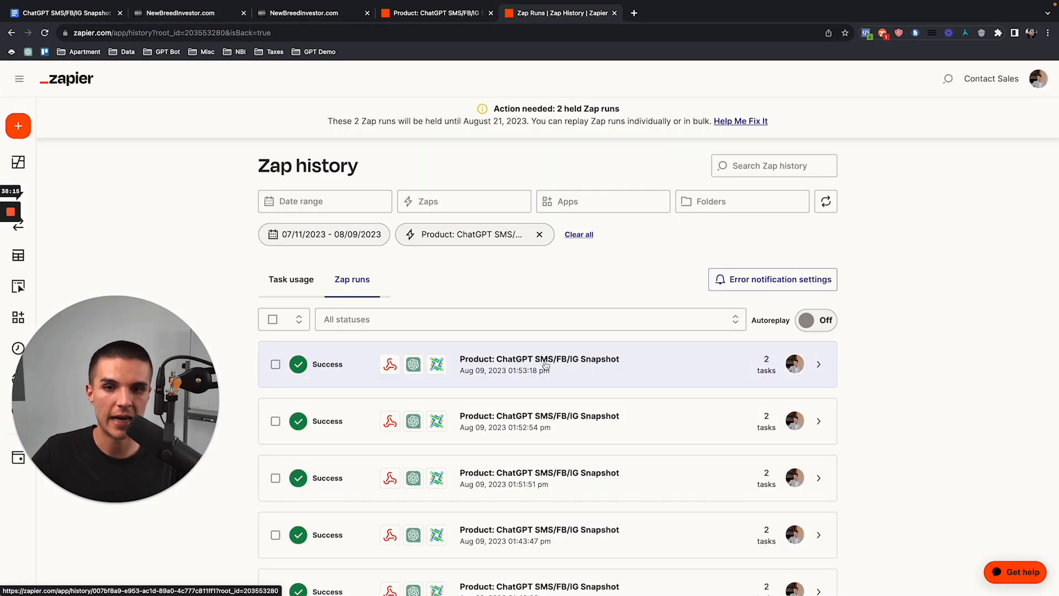
{"action": "left_click", "coordinate": [311, 13]}
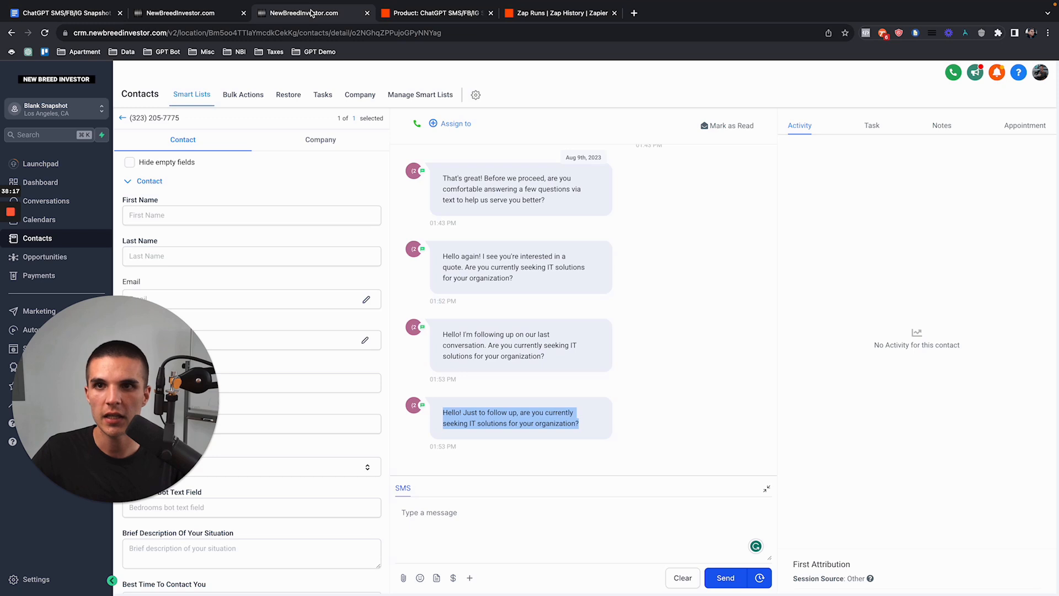
{"action": "left_click", "coordinate": [219, 19]}
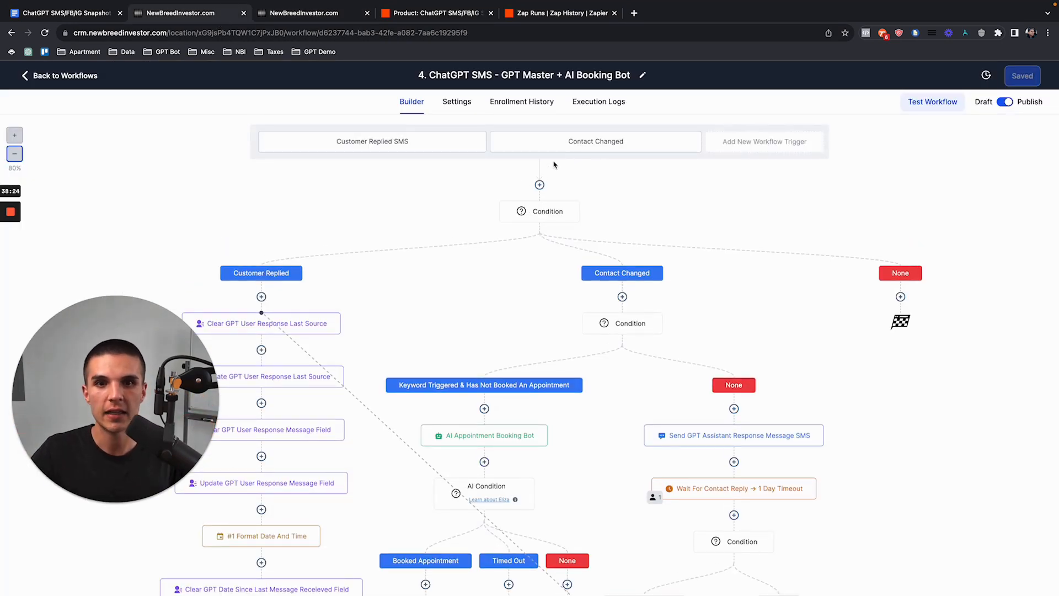
Step: Scroll through the branches under the Customer Replied SMS and Contact Changed triggers
{"action": "scroll", "coordinate": [719, 458], "scroll_direction": "down", "scroll_amount": 5}
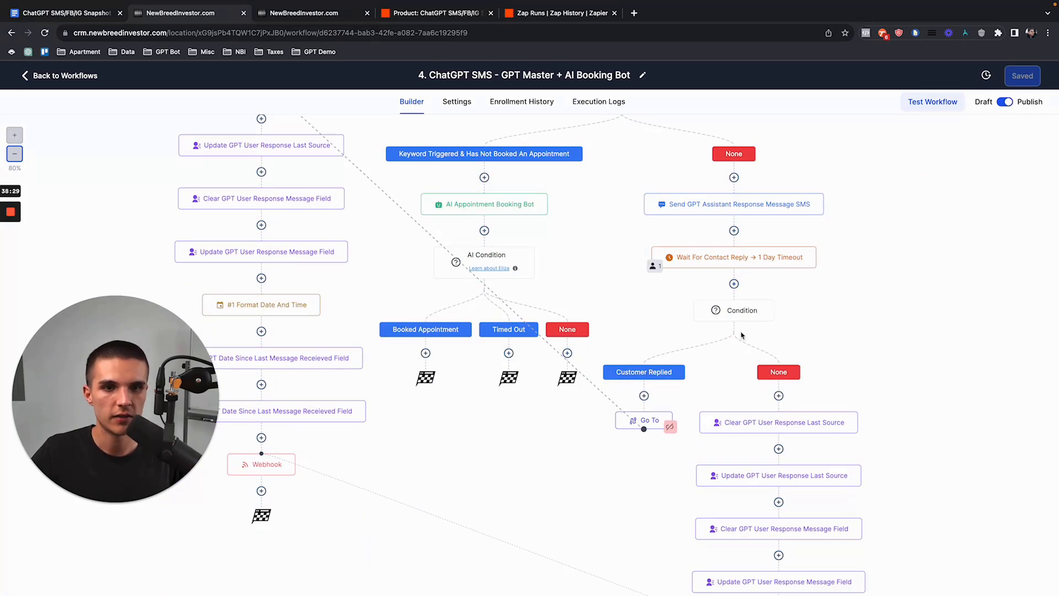
{"action": "scroll", "coordinate": [375, 306], "scroll_direction": "up", "scroll_amount": 2}
{"action": "scroll", "coordinate": [375, 306], "scroll_direction": "up", "scroll_amount": 1}
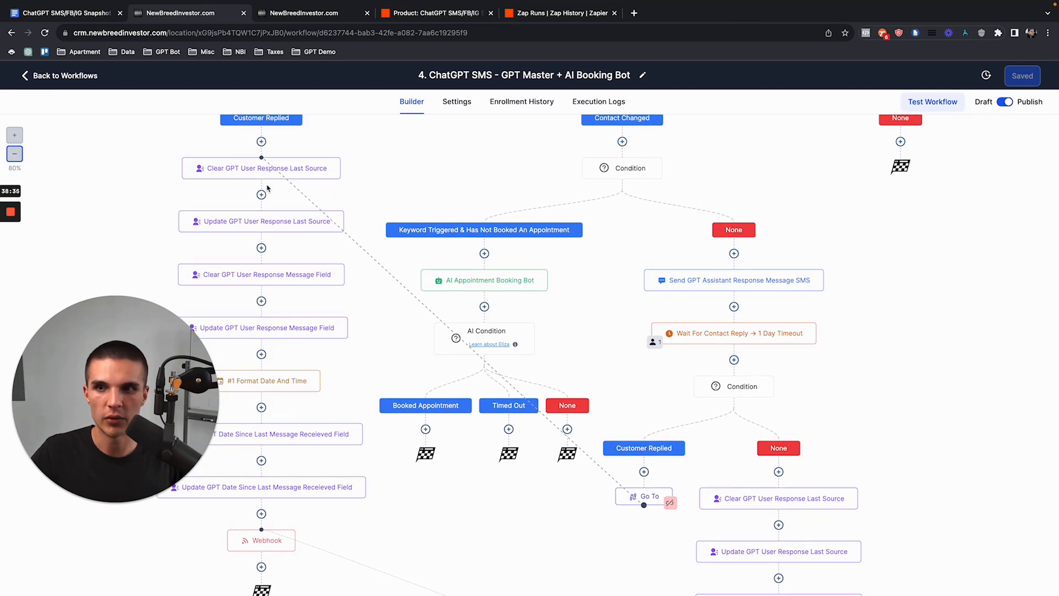
{"action": "scroll", "coordinate": [271, 265], "scroll_direction": "down", "scroll_amount": 2}
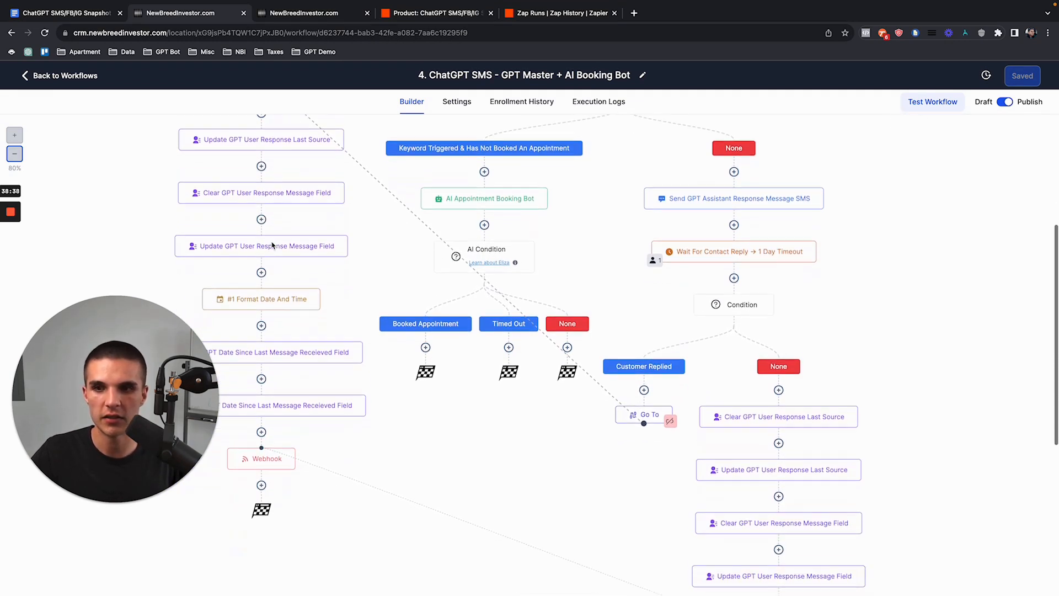
{"action": "scroll", "coordinate": [280, 309], "scroll_direction": "down", "scroll_amount": 2}
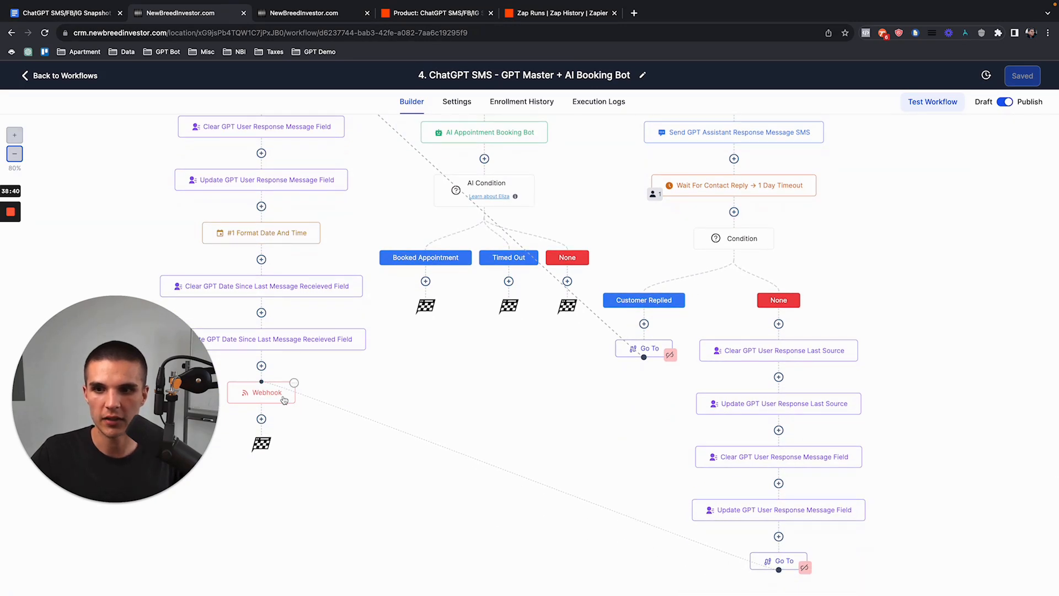
{"action": "scroll", "coordinate": [284, 399], "scroll_direction": "up", "scroll_amount": 6}
{"action": "scroll", "coordinate": [782, 396], "scroll_direction": "down", "scroll_amount": 10}
{"action": "scroll", "coordinate": [852, 389], "scroll_direction": "up", "scroll_amount": 10}
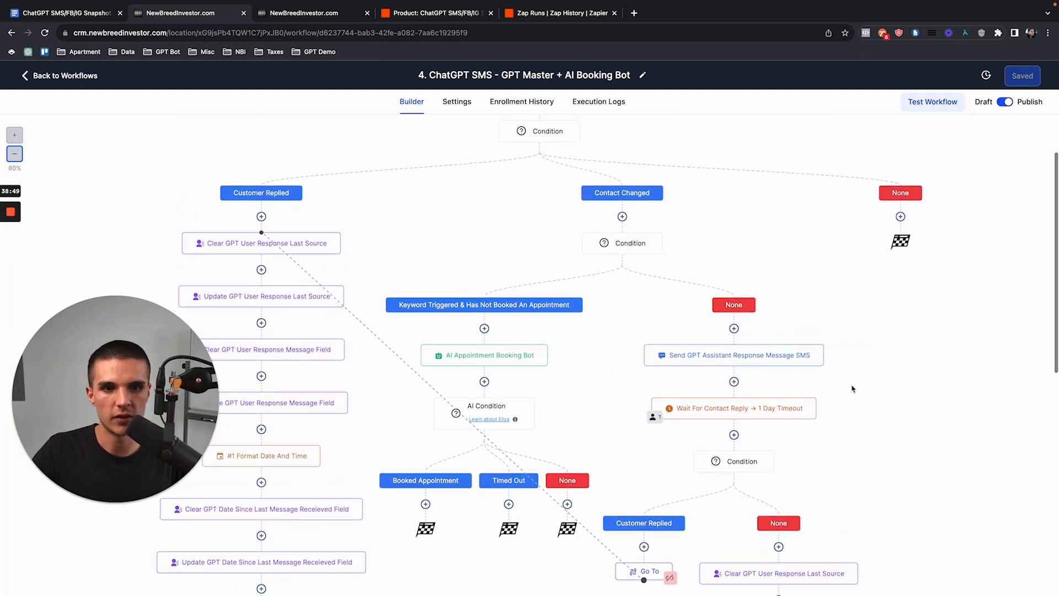
{"action": "scroll", "coordinate": [852, 389], "scroll_direction": "up", "scroll_amount": 2}
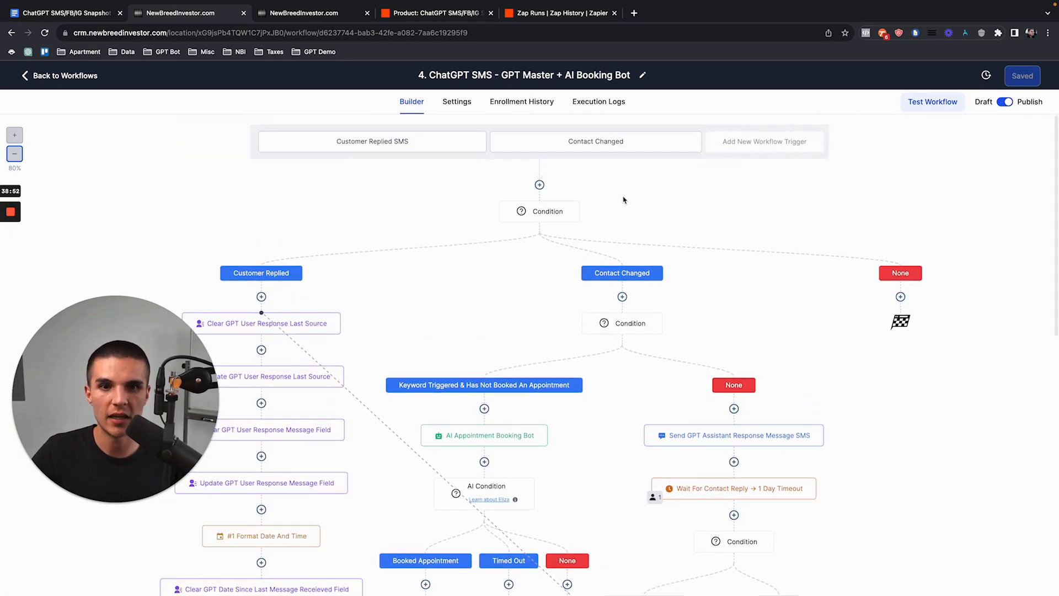
{"action": "scroll", "coordinate": [769, 444], "scroll_direction": "down", "scroll_amount": 9}
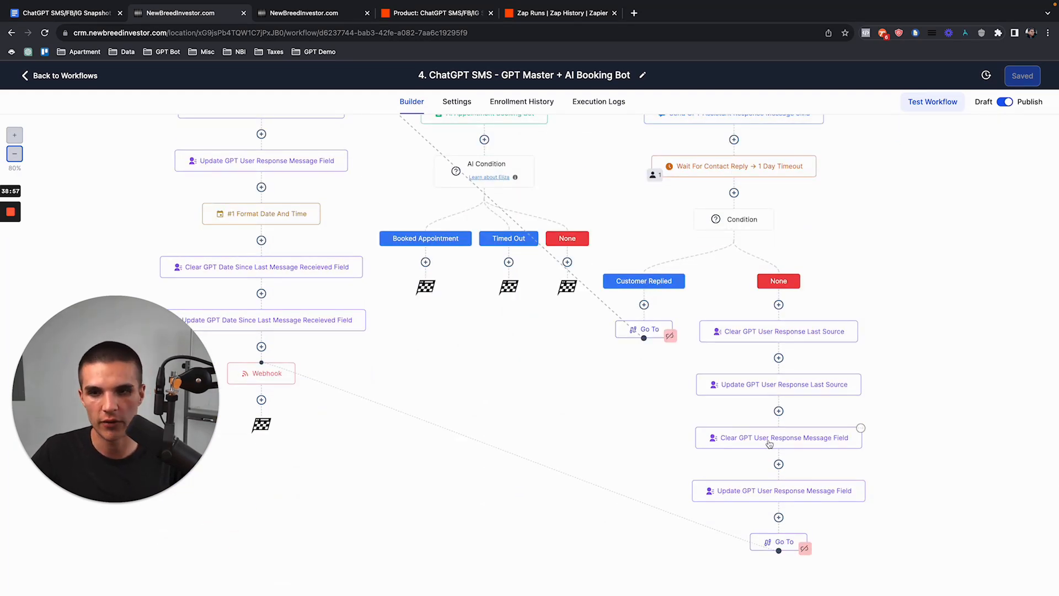
{"action": "scroll", "coordinate": [823, 431], "scroll_direction": "up", "scroll_amount": 9}
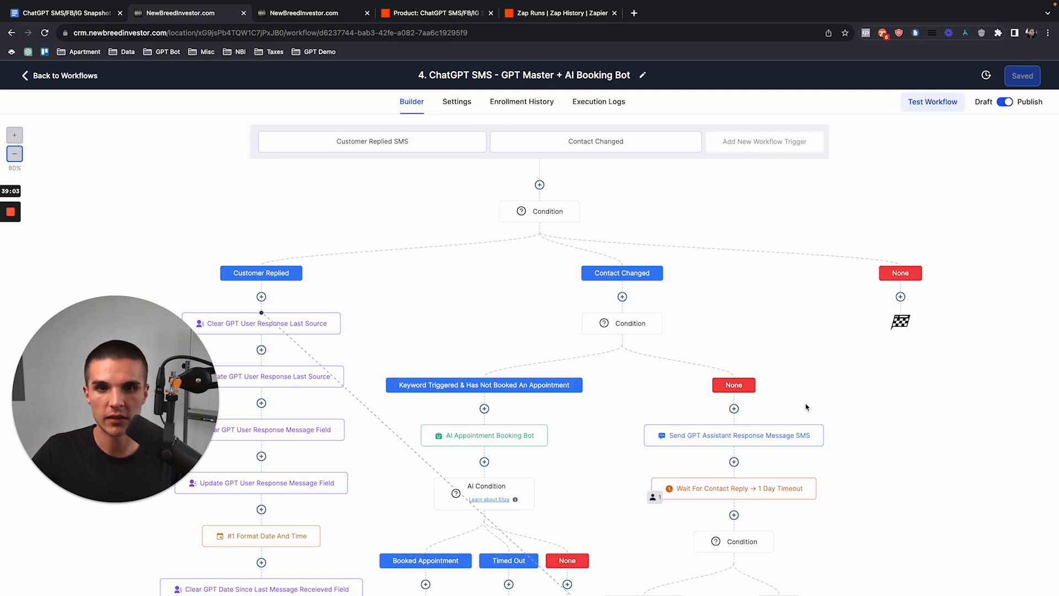
{"action": "left_click", "coordinate": [810, 485]}
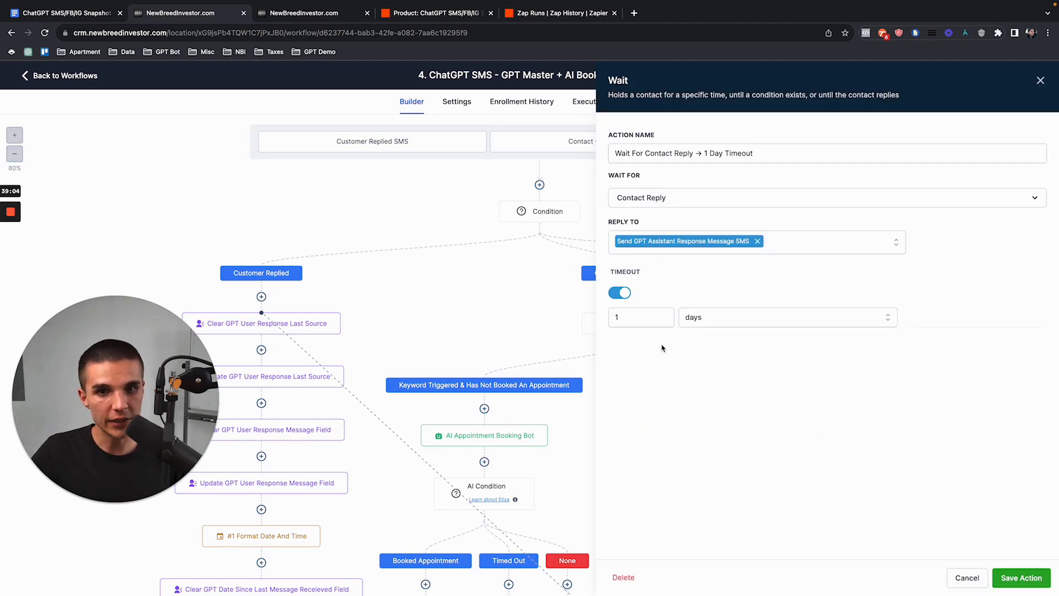
{"action": "left_click", "coordinate": [616, 316]}
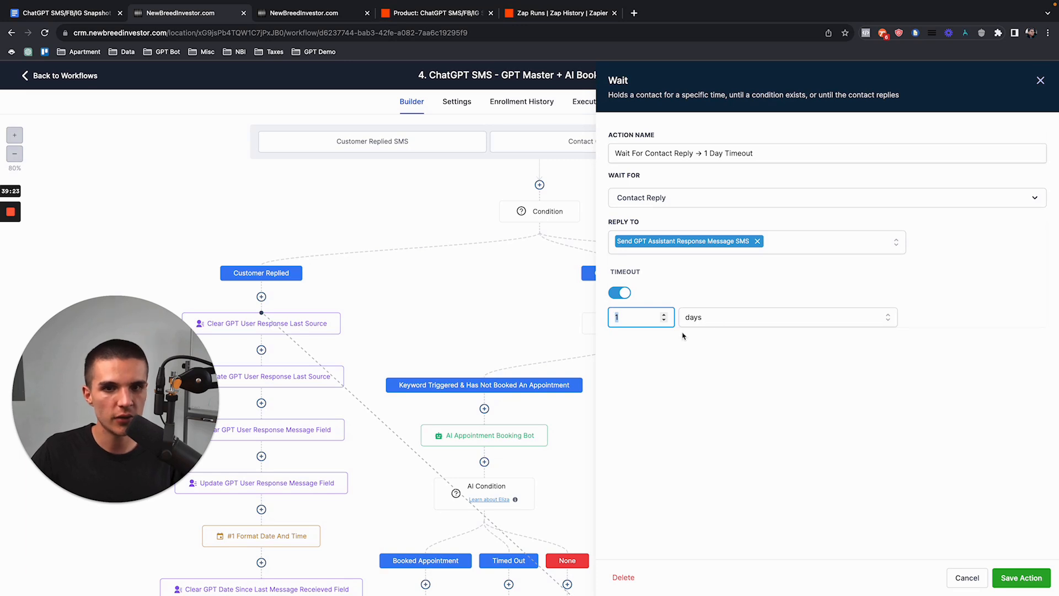
{"action": "left_click", "coordinate": [1040, 80]}
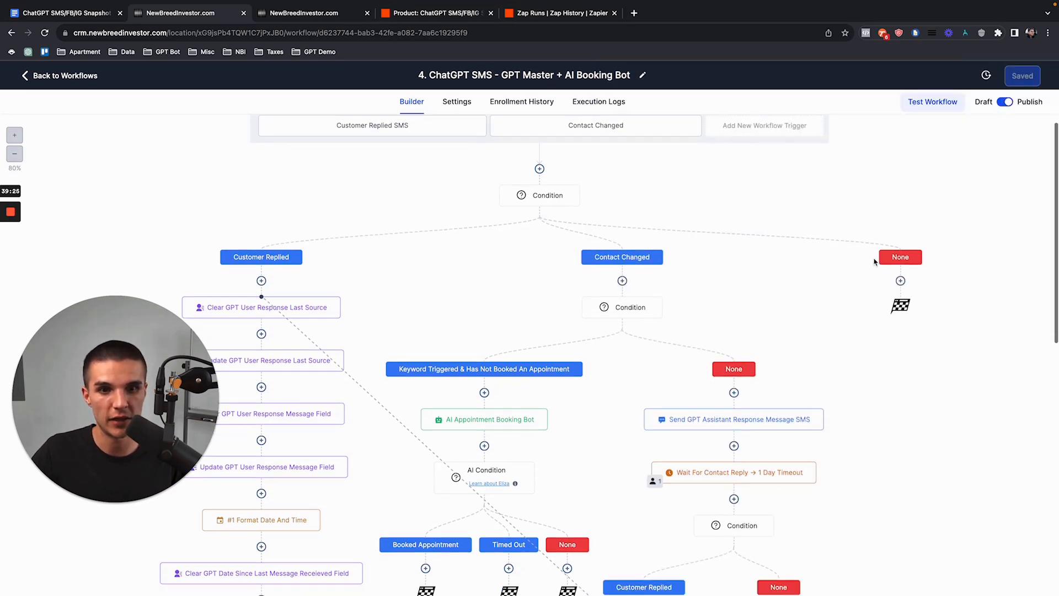
{"action": "scroll", "coordinate": [463, 409], "scroll_direction": "down", "scroll_amount": 5}
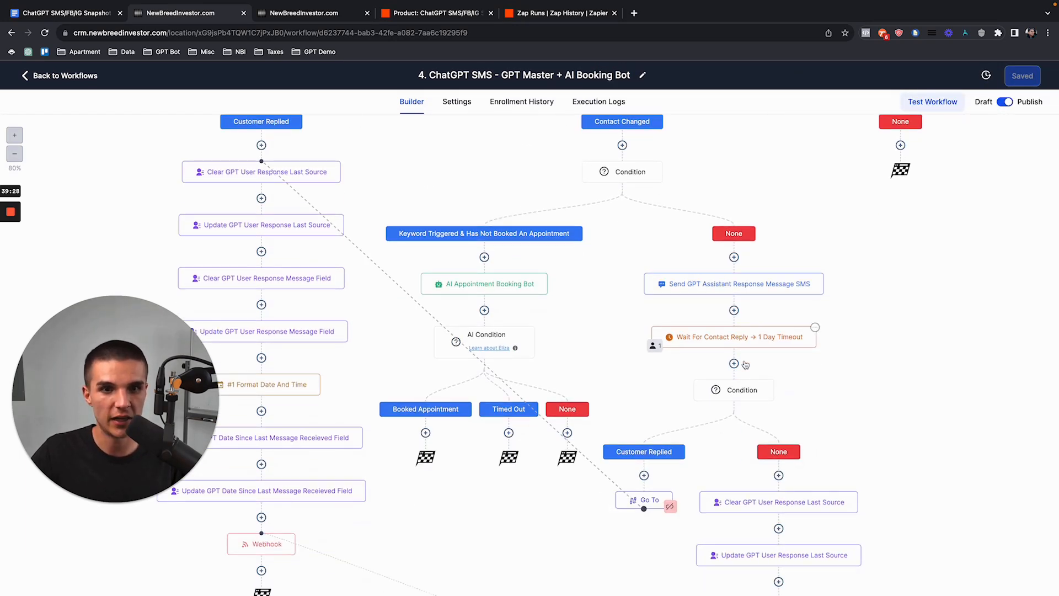
{"action": "left_click", "coordinate": [713, 345]}
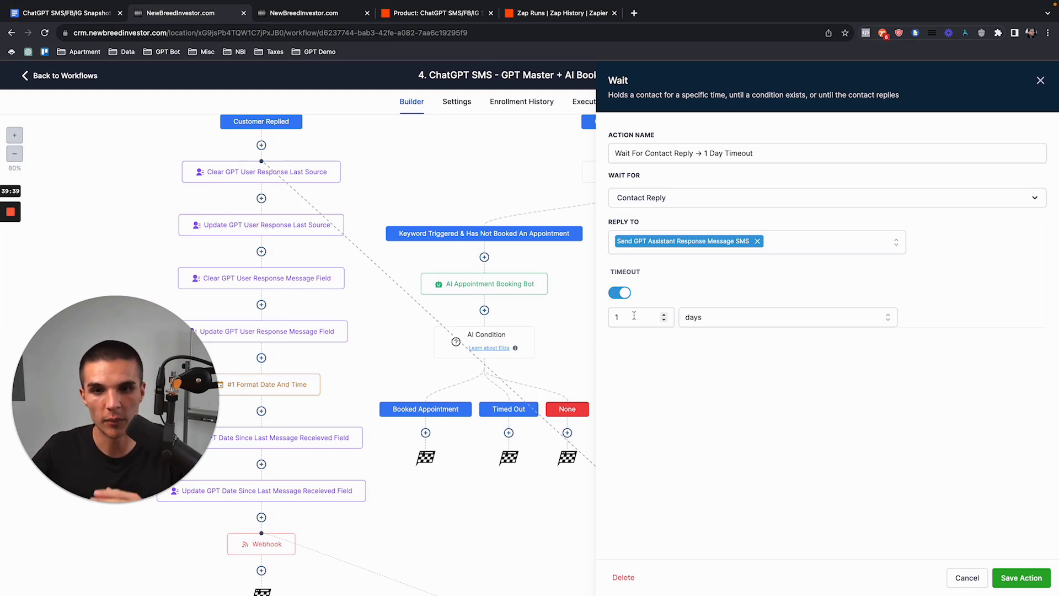
{"action": "left_click", "coordinate": [1040, 80]}
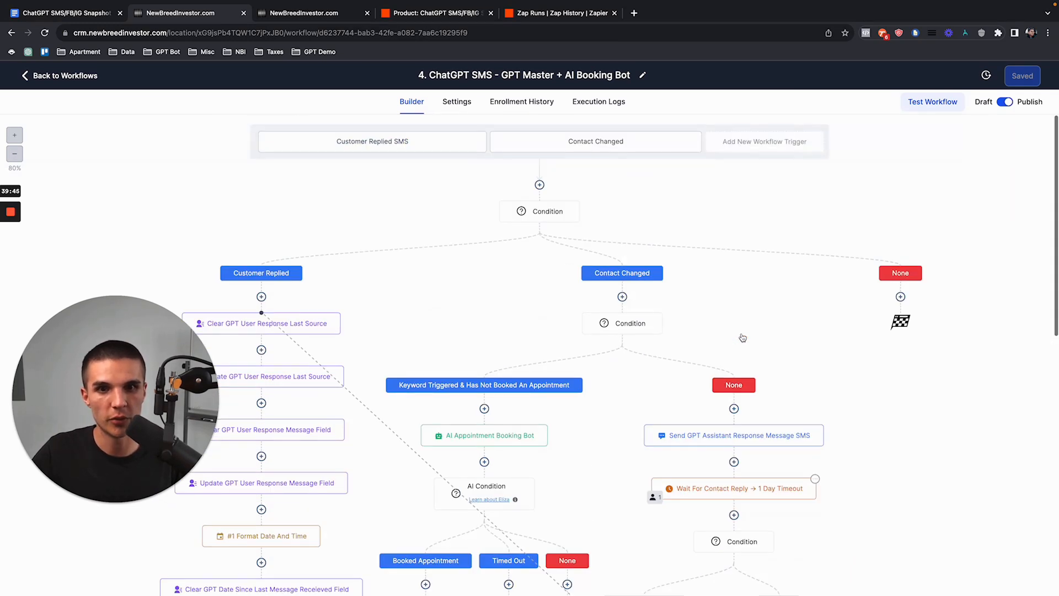
Step: Go back to the Workflows list, check the Zapier tab, then open Contacts
{"action": "left_click", "coordinate": [90, 83]}
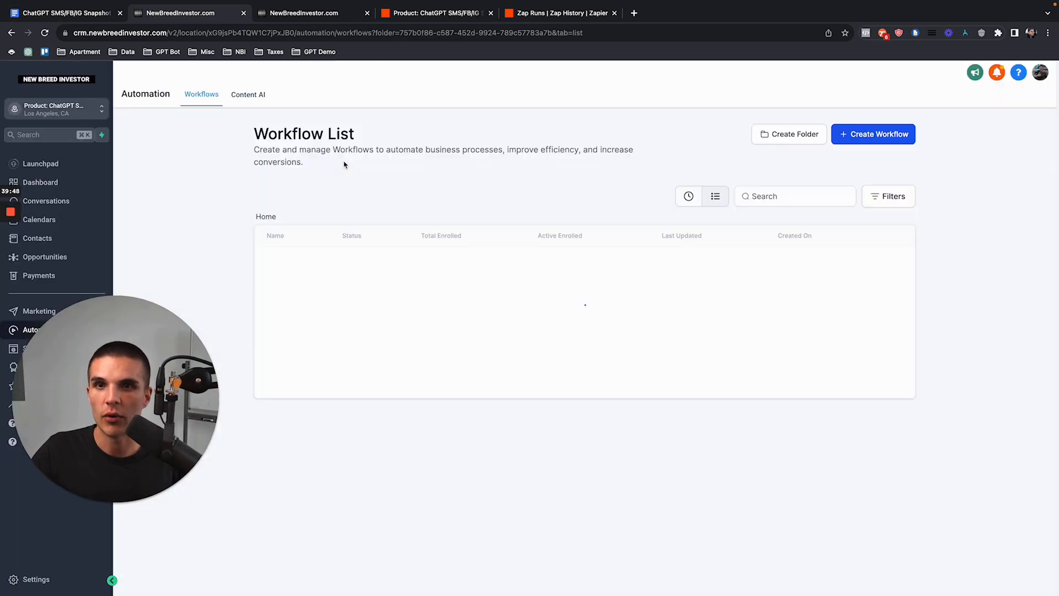
{"action": "left_click", "coordinate": [446, 14]}
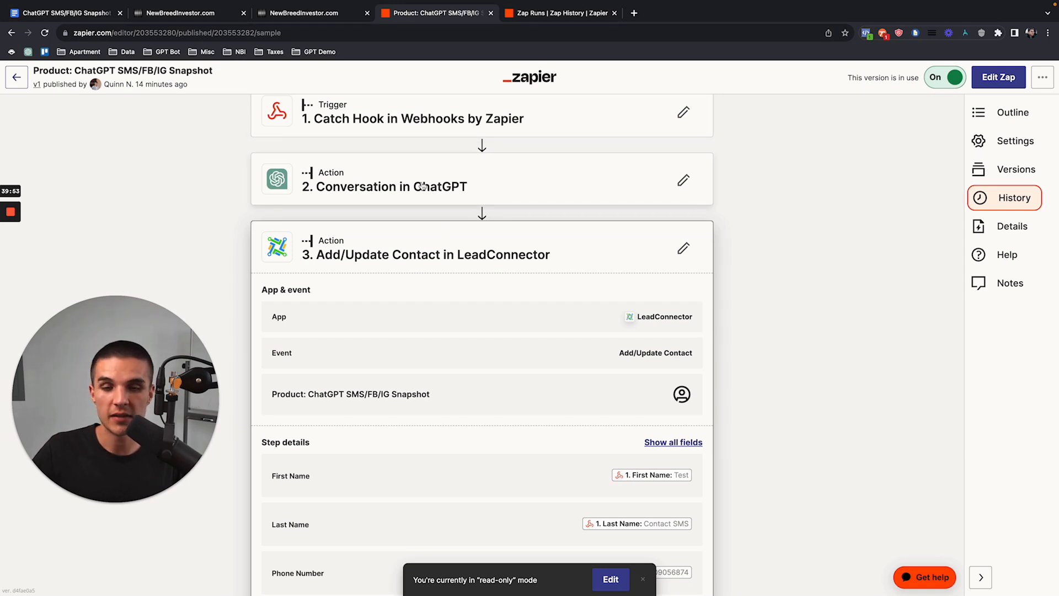
{"action": "left_click", "coordinate": [198, 14]}
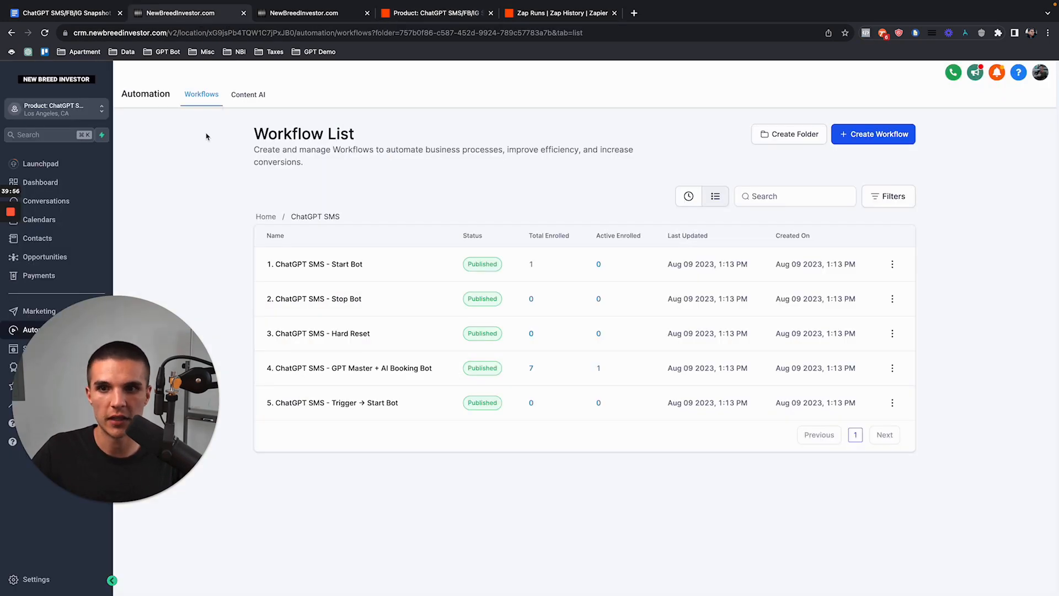
{"action": "left_click", "coordinate": [38, 237]}
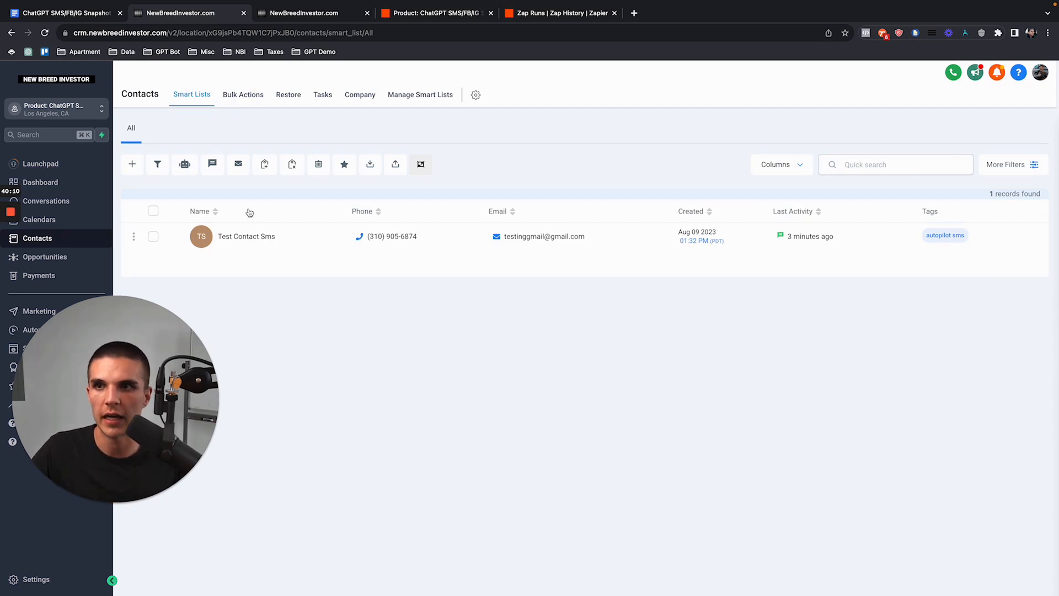
{"action": "left_click", "coordinate": [66, 13]}
Step: Highlight the SMS: Purchase A Phone Number steps in the course doc
{"action": "scroll", "coordinate": [388, 298], "scroll_direction": "up", "scroll_amount": 20}
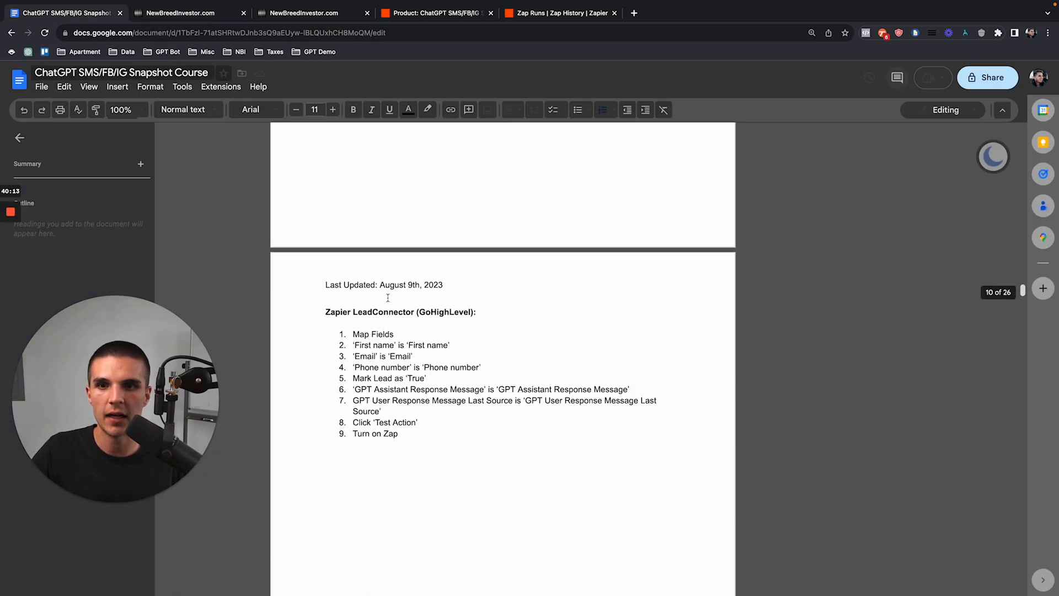
{"action": "scroll", "coordinate": [388, 298], "scroll_direction": "up", "scroll_amount": 15}
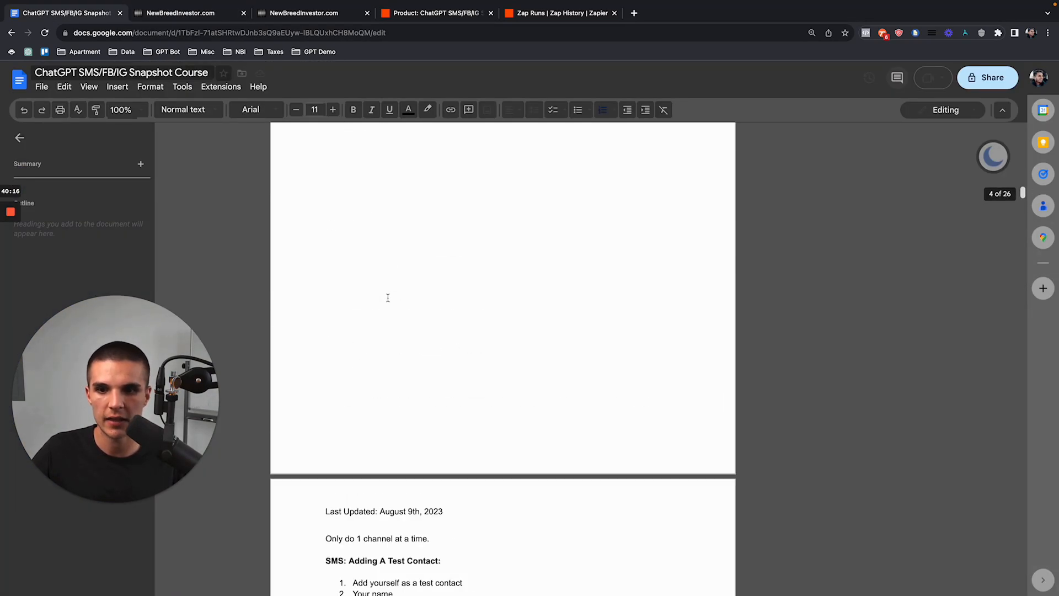
{"action": "scroll", "coordinate": [388, 297], "scroll_direction": "down", "scroll_amount": 5}
{"action": "left_click_drag", "start_coordinate": [324, 171], "coordinate": [430, 222]}
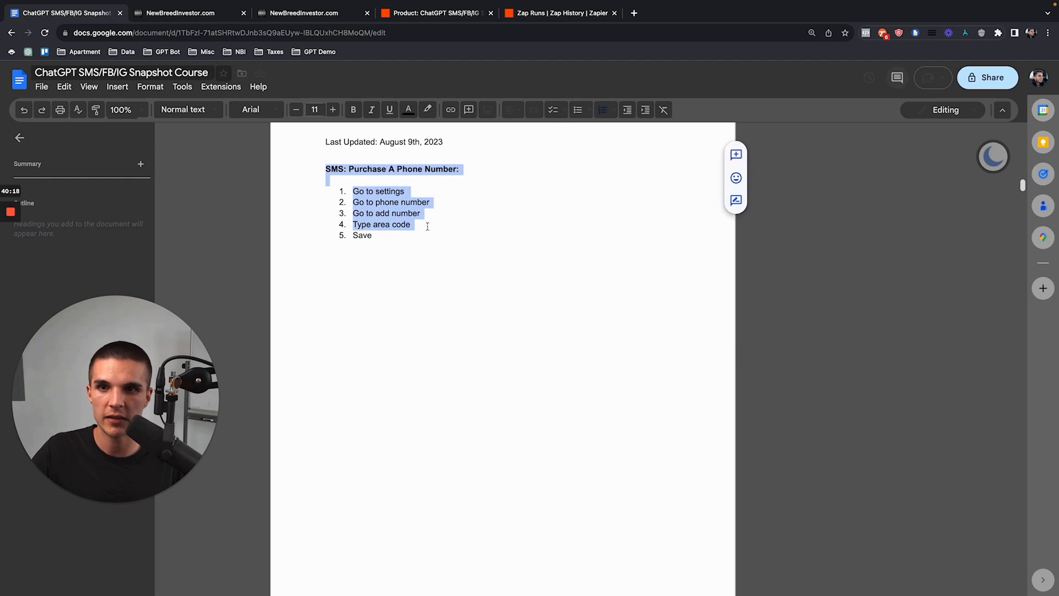
{"action": "left_click", "coordinate": [426, 235]}
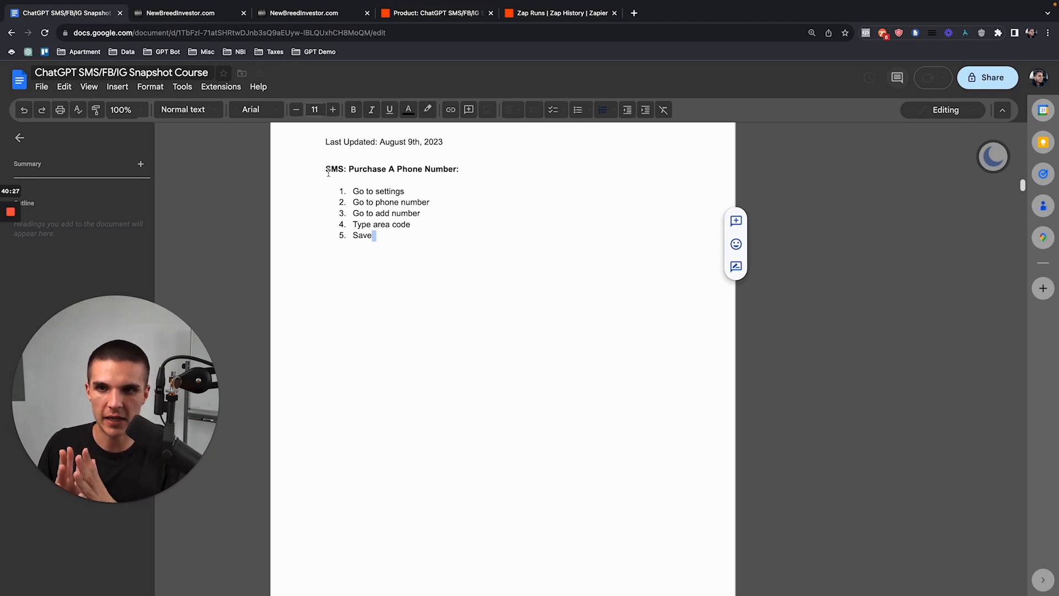
Step: Highlight the FB test contact steps, including Integrate FB Business Page
{"action": "scroll", "coordinate": [352, 267], "scroll_direction": "down", "scroll_amount": 9}
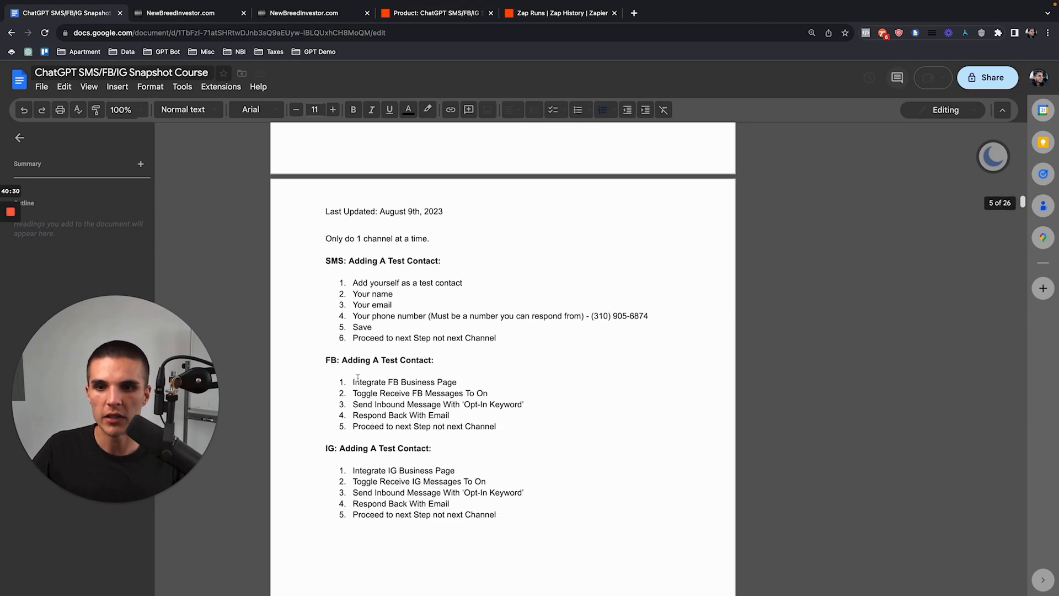
{"action": "left_click_drag", "start_coordinate": [329, 345], "coordinate": [534, 416]}
{"action": "left_click", "coordinate": [516, 413]}
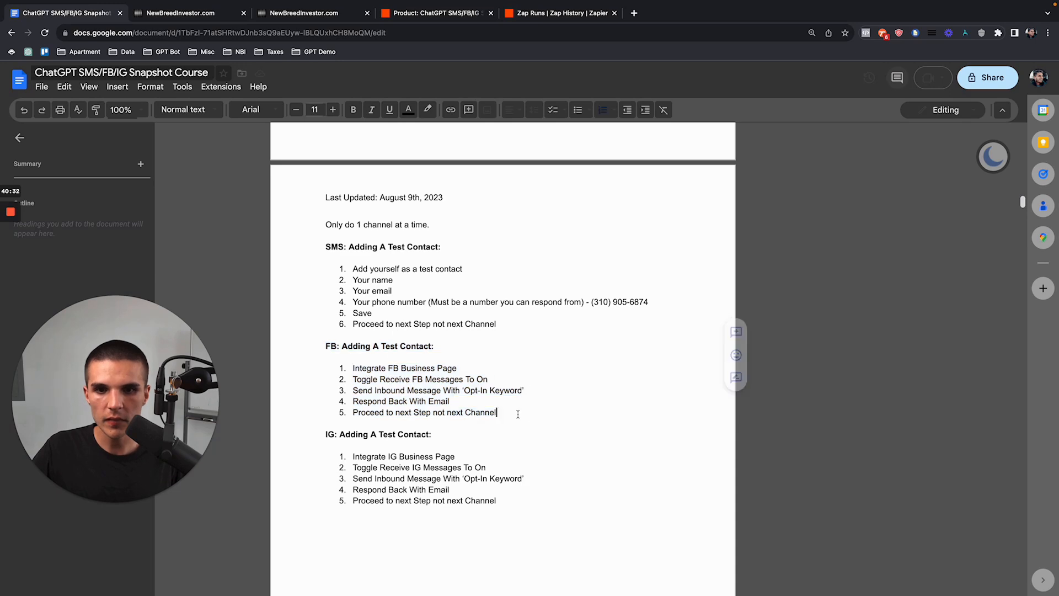
{"action": "scroll", "coordinate": [517, 414], "scroll_direction": "down", "scroll_amount": 1}
{"action": "scroll", "coordinate": [422, 326], "scroll_direction": "up", "scroll_amount": 5}
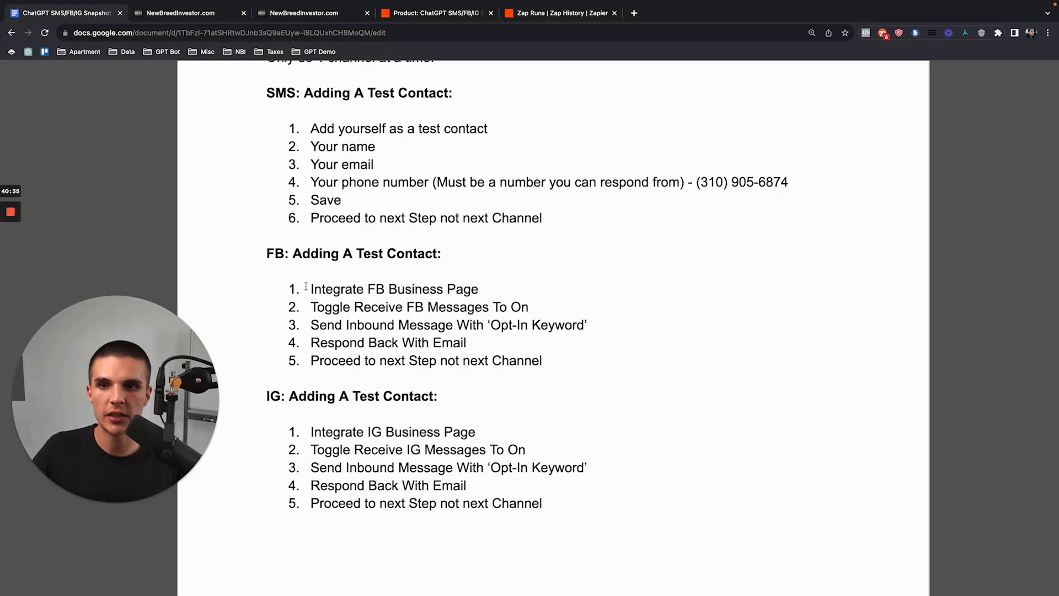
{"action": "left_click_drag", "start_coordinate": [307, 288], "coordinate": [478, 289]}
{"action": "left_click", "coordinate": [480, 288]}
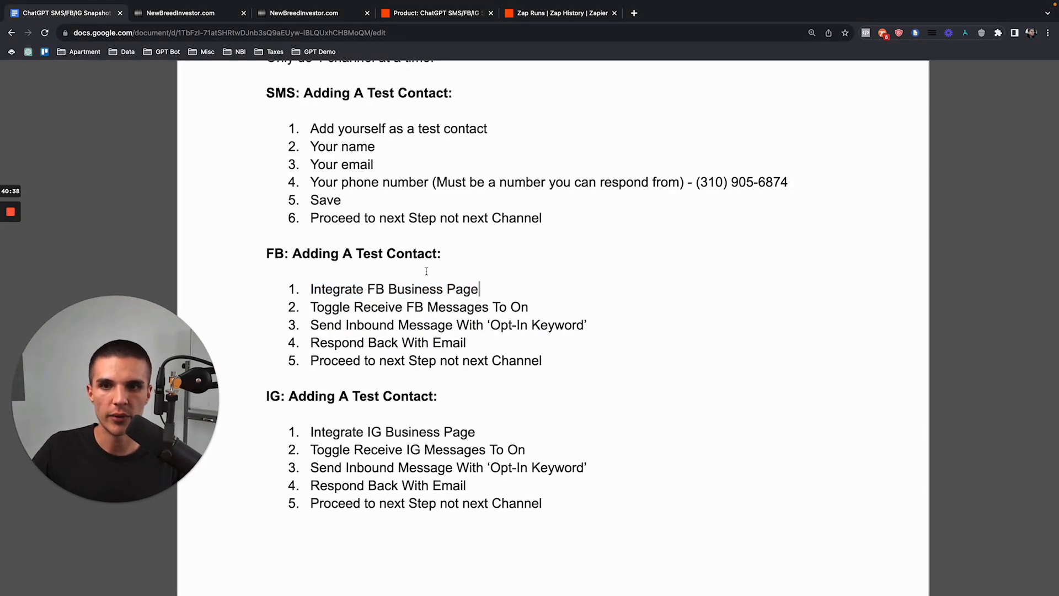
{"action": "left_click", "coordinate": [178, 13]}
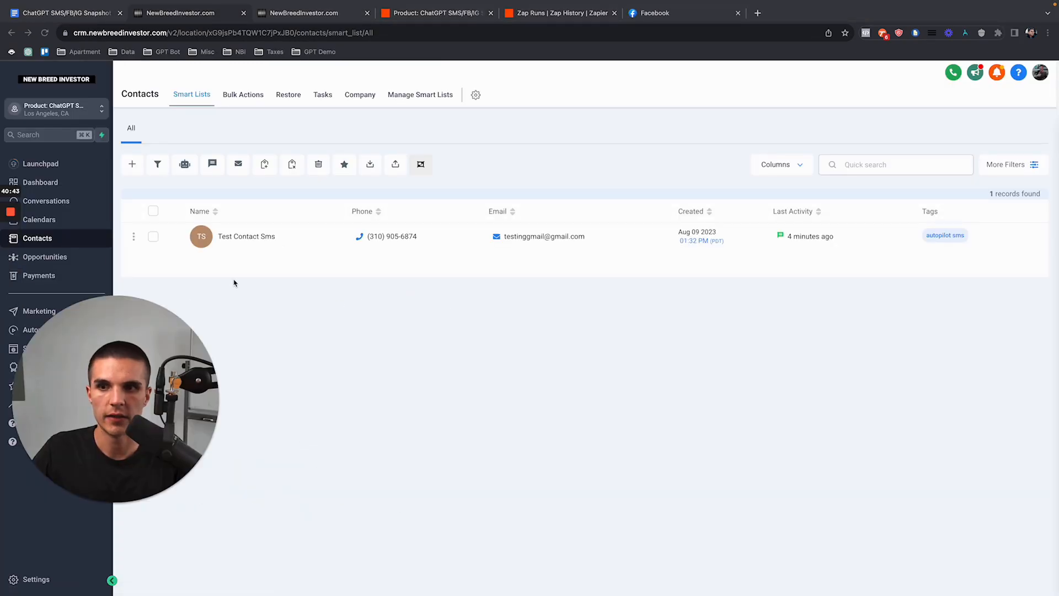
Step: Open Automation and the ChatGPT FB folder showing its six published workflows
{"action": "left_click", "coordinate": [237, 281]}
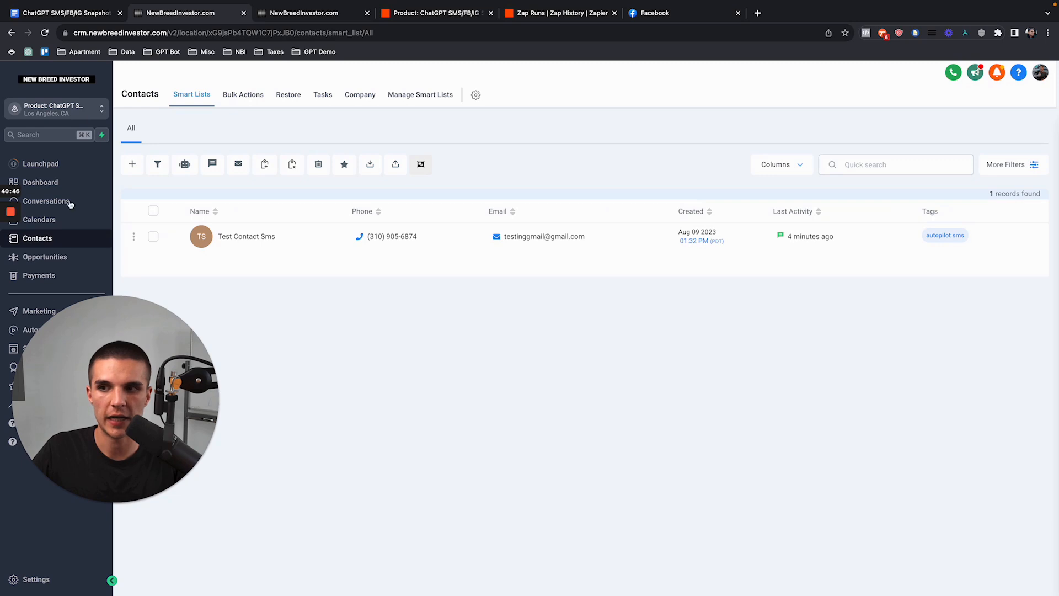
{"action": "left_click_drag", "start_coordinate": [183, 361], "coordinate": [255, 362]}
{"action": "left_click", "coordinate": [71, 333]}
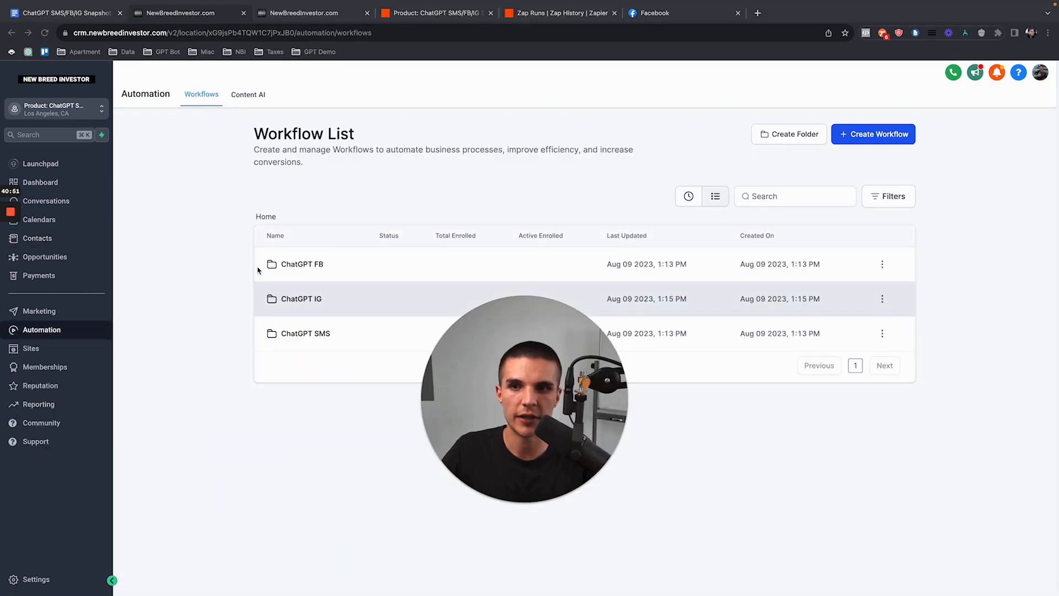
{"action": "left_click_drag", "start_coordinate": [458, 357], "coordinate": [82, 356]}
{"action": "left_click", "coordinate": [306, 265]}
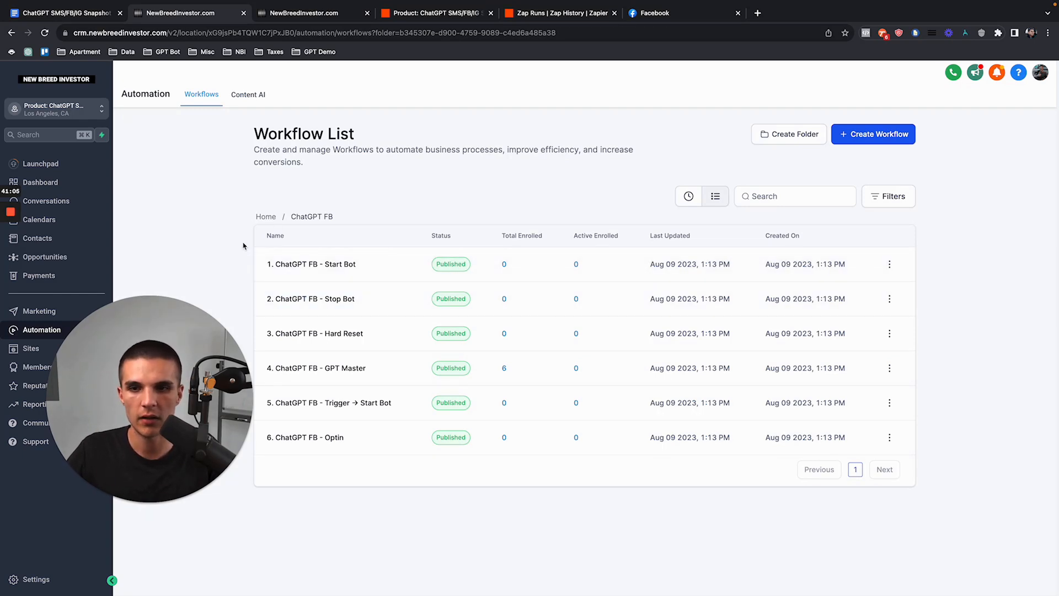
{"action": "left_click_drag", "start_coordinate": [291, 220], "coordinate": [351, 221]}
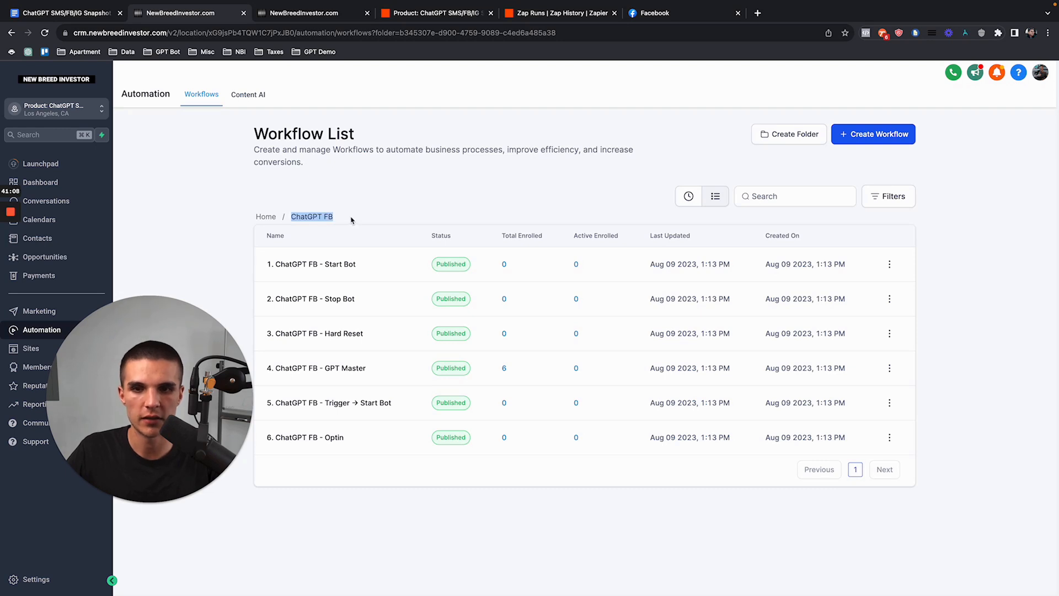
{"action": "left_click", "coordinate": [439, 16]}
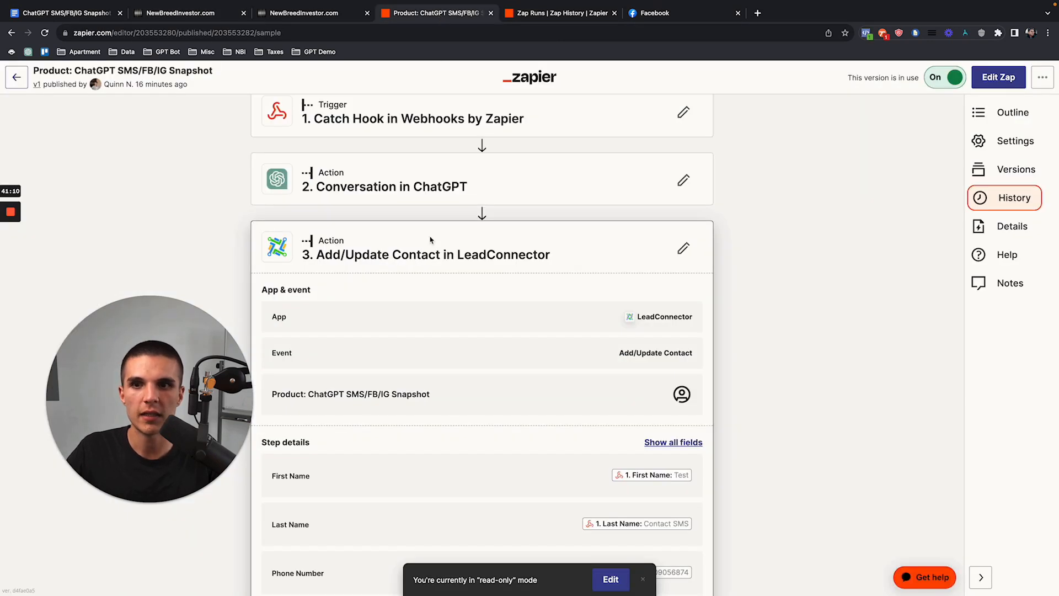
Step: Highlight the Add/Update Contact in LeadConnector step title in the Zap editor
{"action": "left_click", "coordinate": [315, 255]}
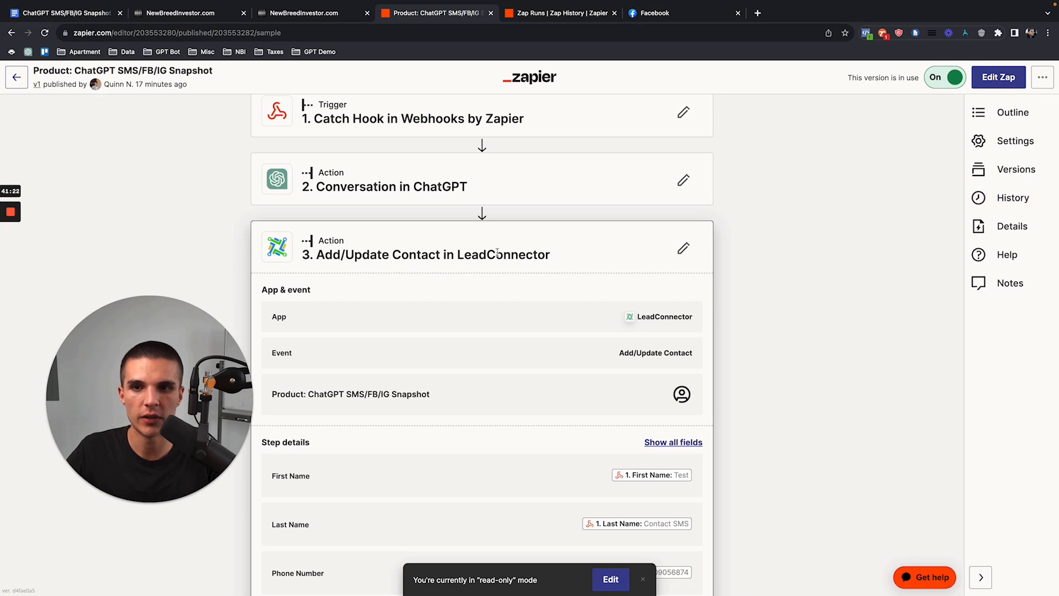
{"action": "left_click_drag", "start_coordinate": [555, 260], "coordinate": [320, 255]}
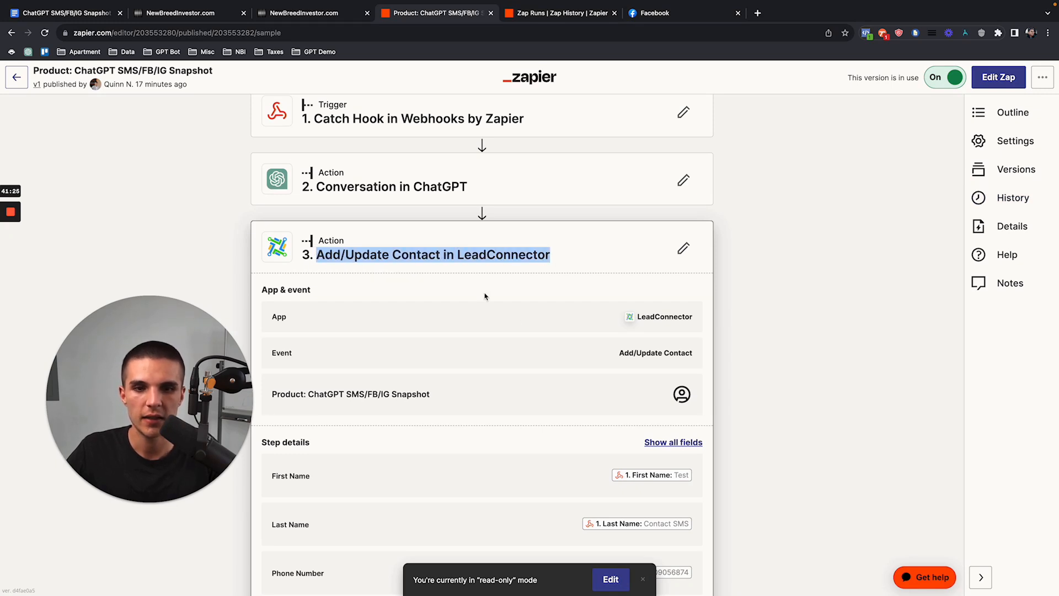
{"action": "left_click", "coordinate": [408, 262]}
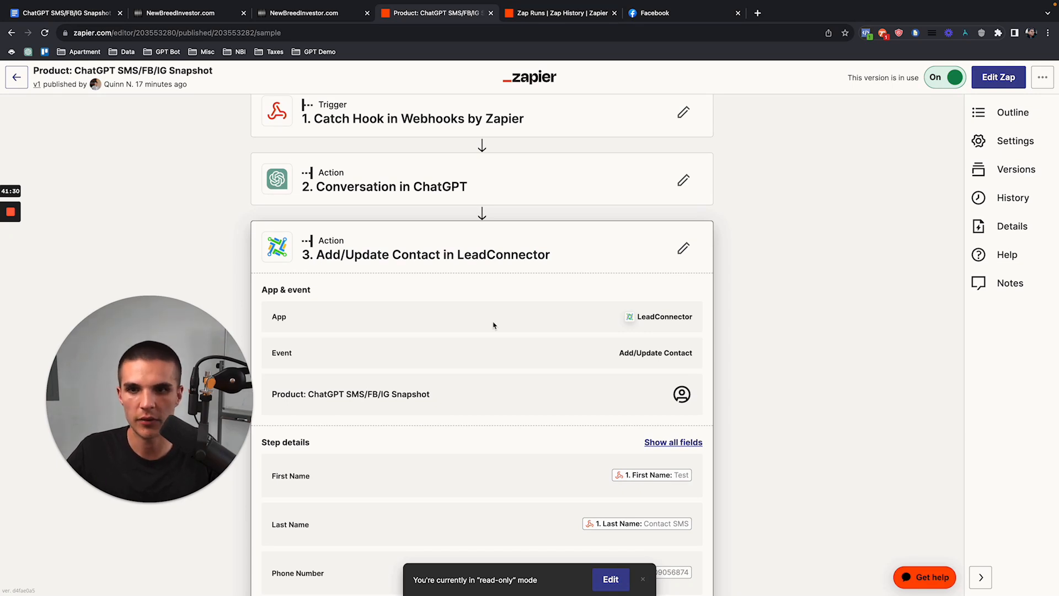
{"action": "left_click_drag", "start_coordinate": [318, 255], "coordinate": [542, 269]}
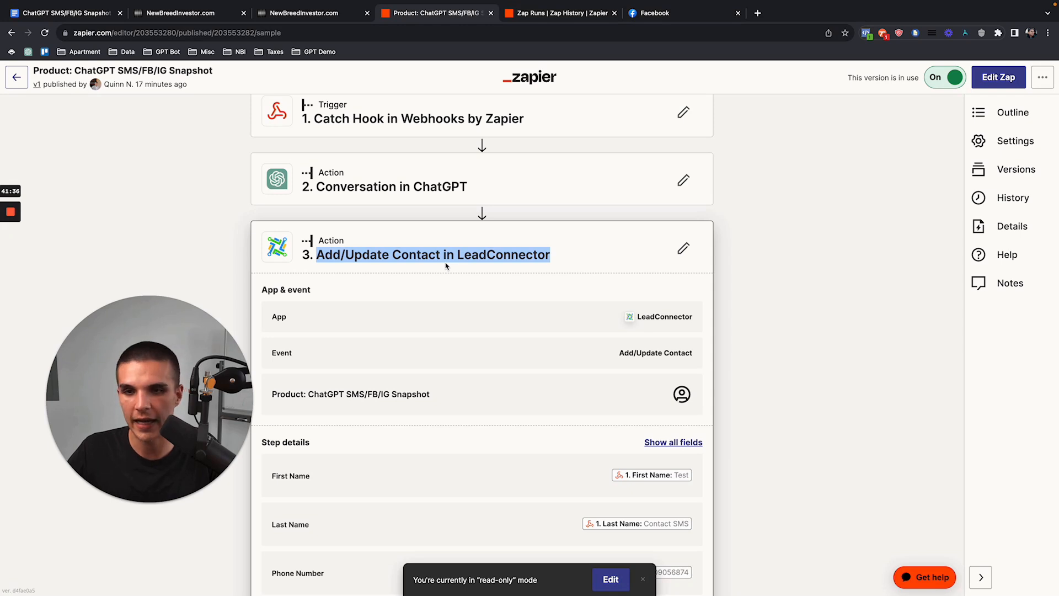
{"action": "left_click", "coordinate": [427, 256]}
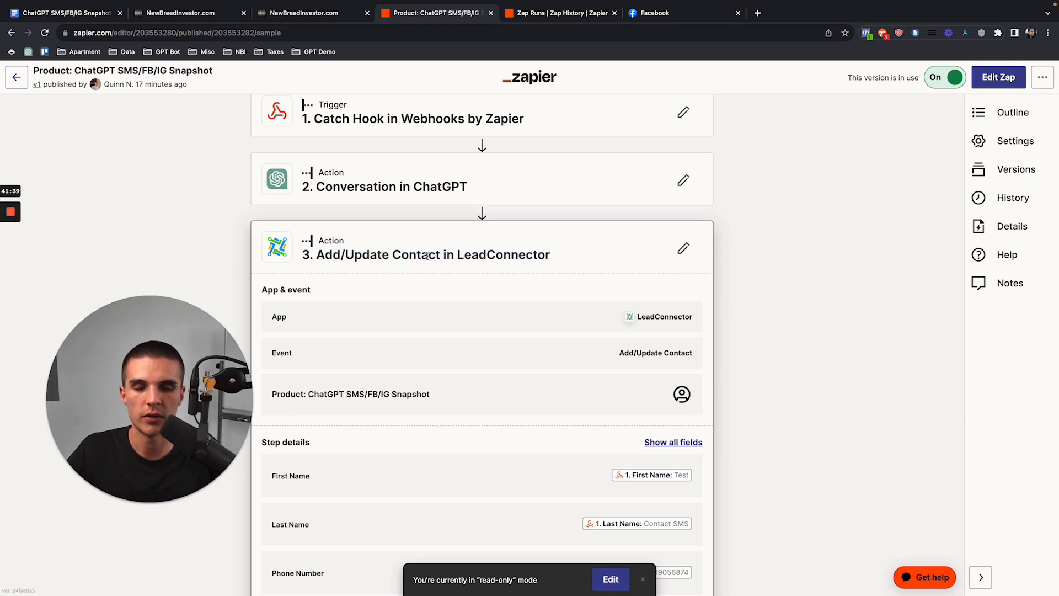
{"action": "left_click", "coordinate": [188, 15]}
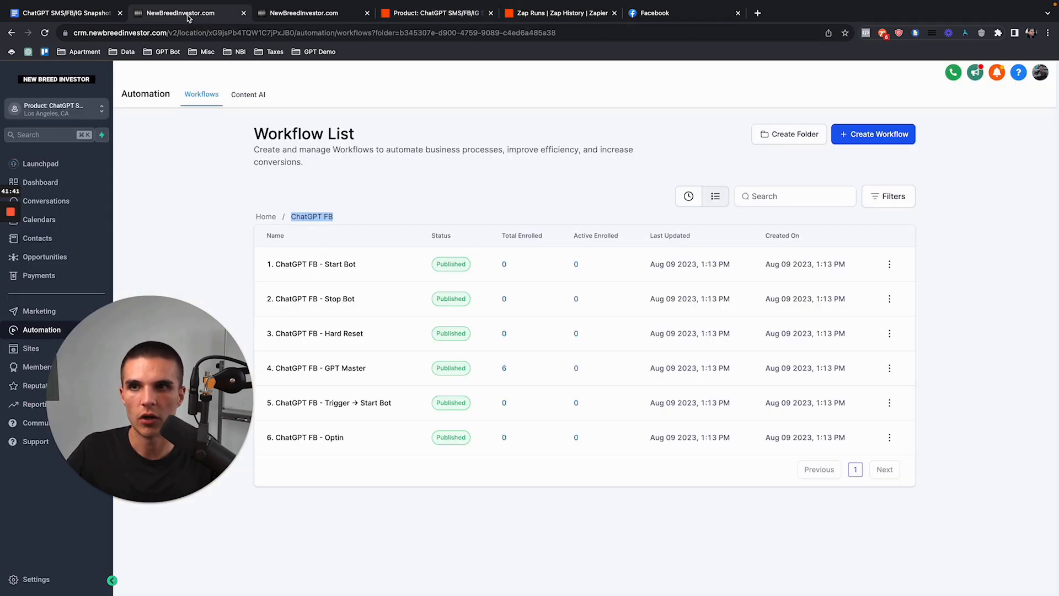
Step: Open the '6. ChatGPT FB - Optin' workflow from the ChatGPT FB folder list
{"action": "left_click", "coordinate": [333, 438]}
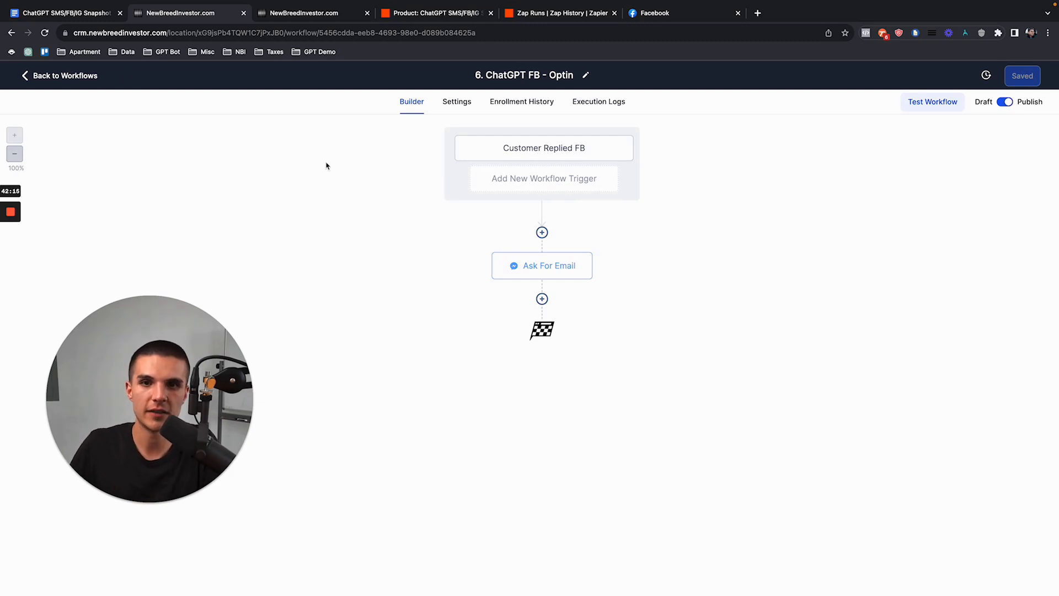
Step: Review the Customer Replied FB trigger's Opt-In Keyword phrase and the Ask For Email message
{"action": "left_click", "coordinate": [586, 154]}
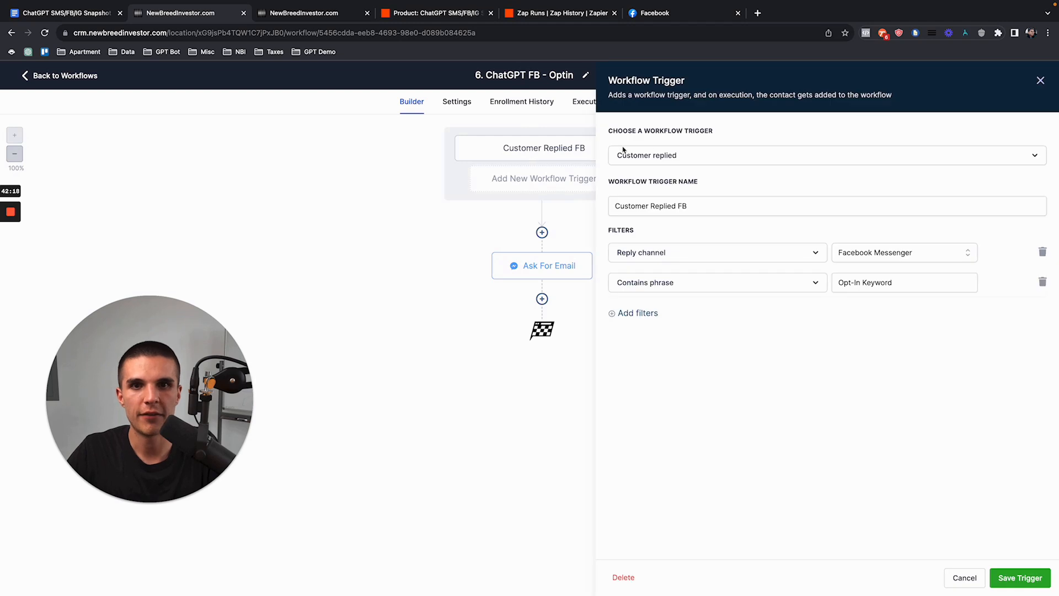
{"action": "left_click_drag", "start_coordinate": [896, 283], "coordinate": [832, 283]}
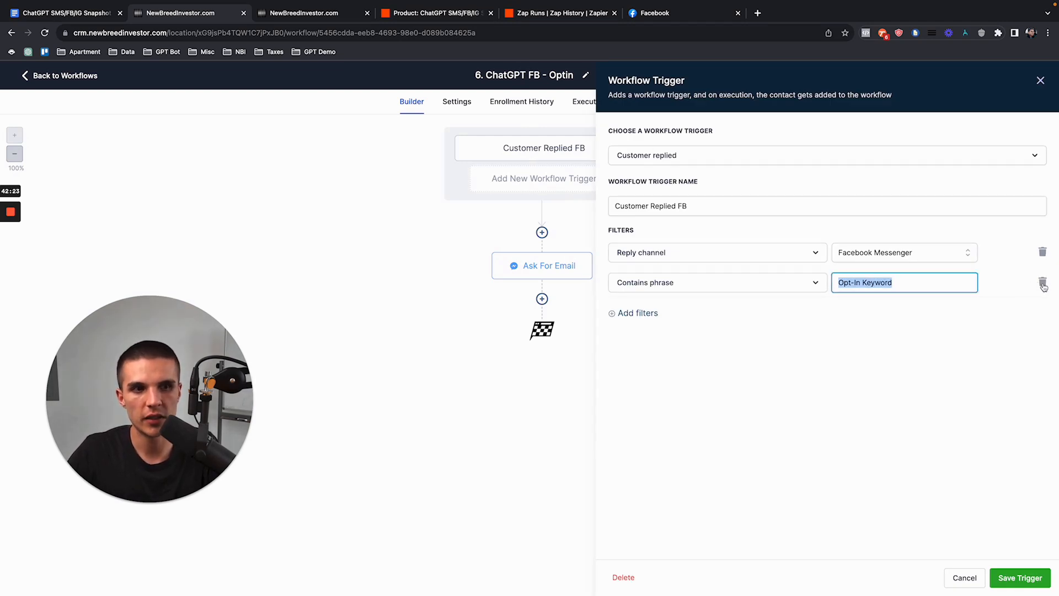
{"action": "left_click", "coordinate": [1040, 80]}
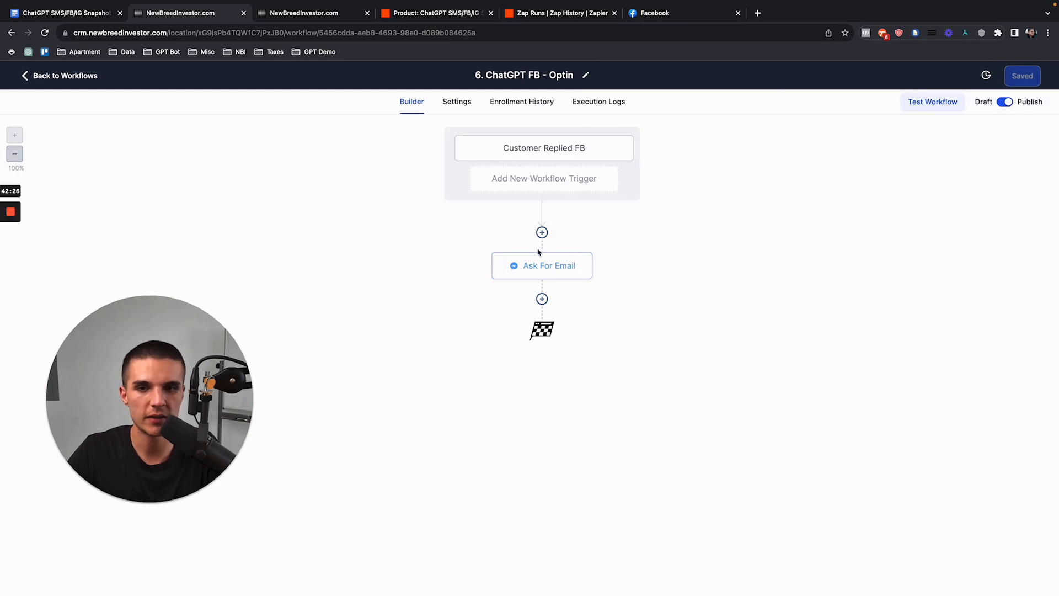
{"action": "left_click", "coordinate": [541, 267]}
{"action": "left_click_drag", "start_coordinate": [905, 301], "coordinate": [815, 291]}
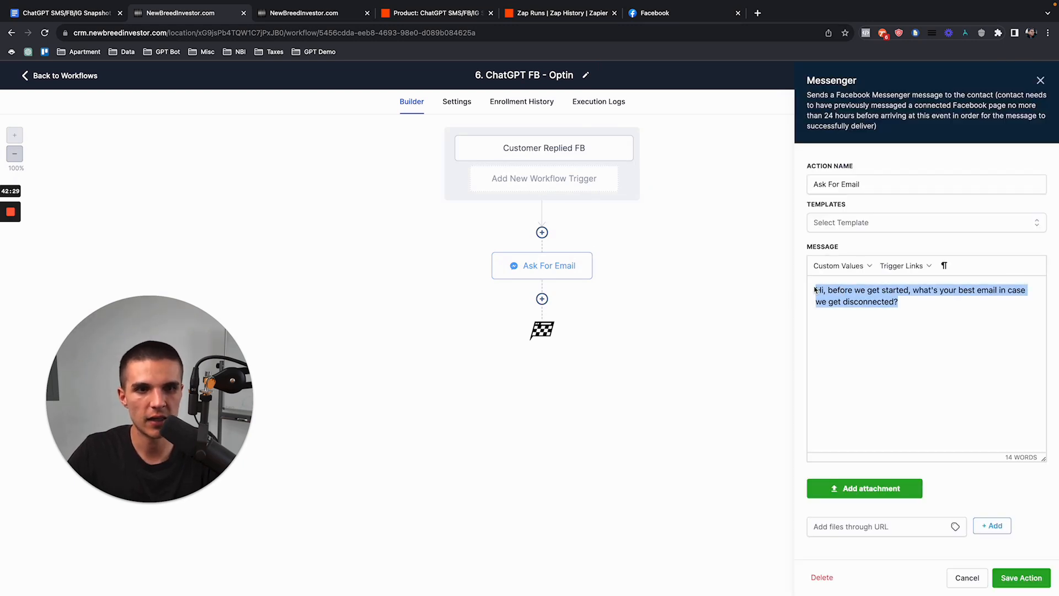
{"action": "left_click", "coordinate": [1041, 81]}
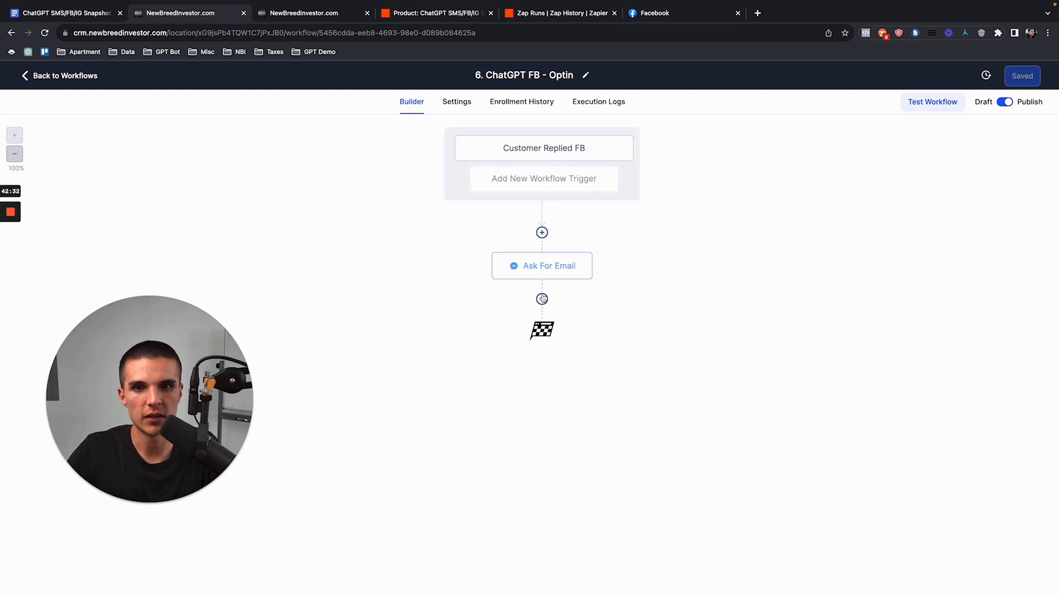
Step: Insert a Wait action after Ask For Email, set to wait for a condition
{"action": "left_click", "coordinate": [542, 299]}
{"action": "type", "text": "wait"}
{"action": "left_click", "coordinate": [894, 173]}
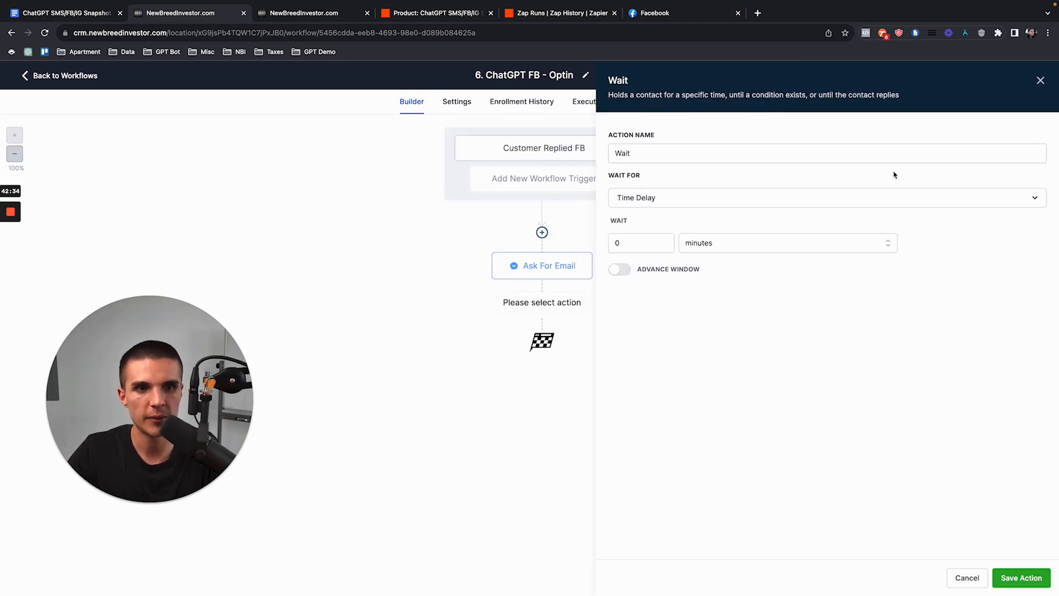
{"action": "left_click", "coordinate": [631, 202]}
{"action": "scroll", "coordinate": [650, 311], "scroll_direction": "down", "scroll_amount": 3}
{"action": "left_click", "coordinate": [650, 299]}
Step: Set the Wait condition to contact Email is not empty and save the step
{"action": "left_click", "coordinate": [691, 297]}
{"action": "left_click", "coordinate": [682, 316]}
{"action": "left_click", "coordinate": [672, 330]}
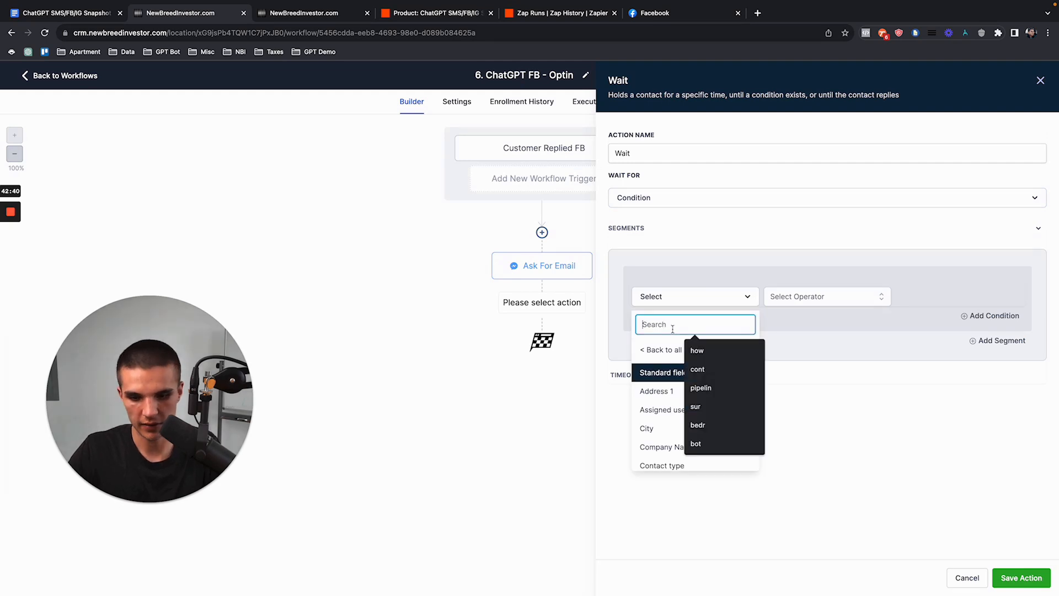
{"action": "type", "text": "email"}
{"action": "left_click", "coordinate": [662, 368]}
{"action": "left_click", "coordinate": [789, 303]}
{"action": "left_click", "coordinate": [788, 397]}
{"action": "left_click", "coordinate": [1021, 577]}
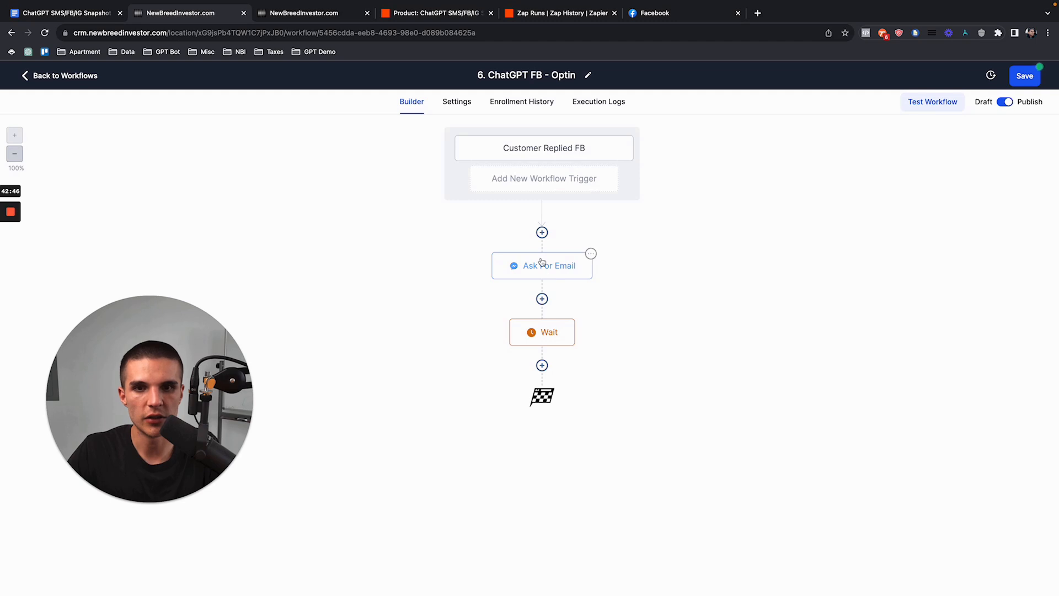
Step: Try an Add To Workflow step targeting '1. ChatGPT FB - Start Bot', then discard it
{"action": "left_click", "coordinate": [542, 366]}
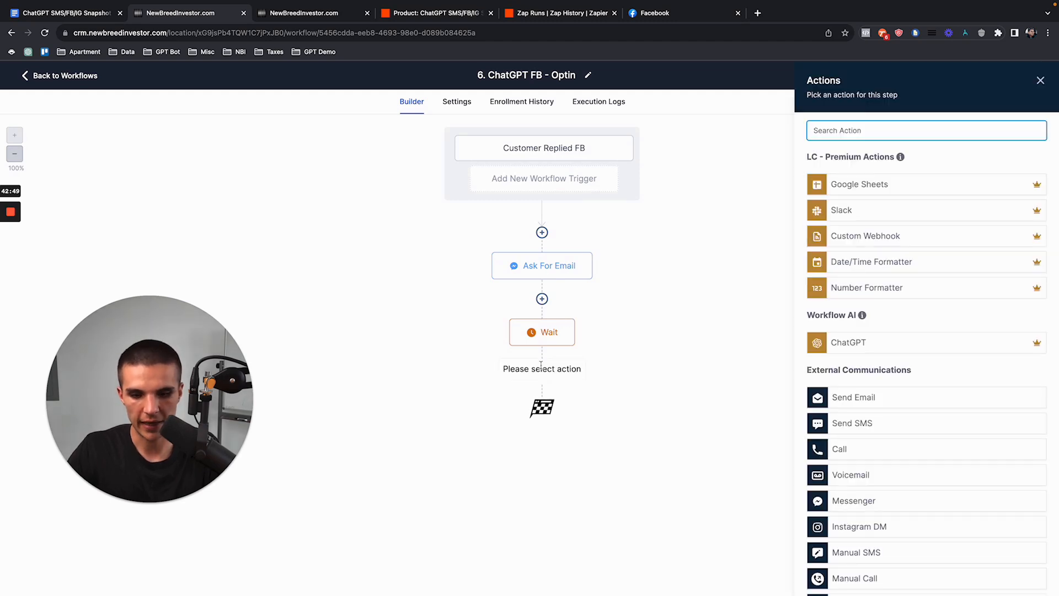
{"action": "type", "text": "st"}
{"action": "key", "text": "BackSpace"}
{"action": "key", "text": "BackSpace"}
{"action": "type", "text": "add"}
{"action": "left_click", "coordinate": [880, 226]}
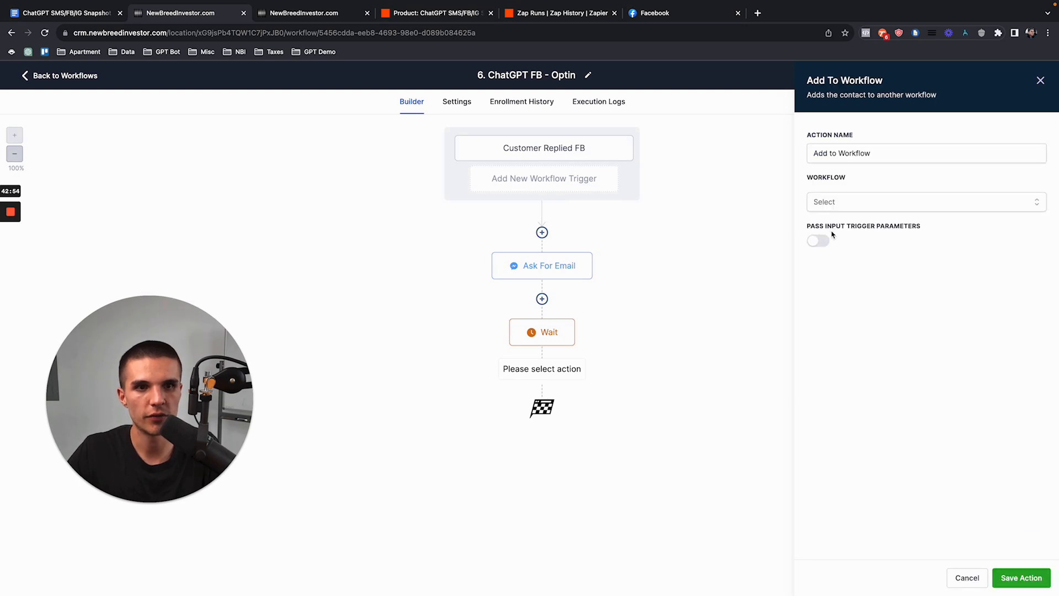
{"action": "left_click", "coordinate": [845, 205]}
{"action": "left_click", "coordinate": [856, 253]}
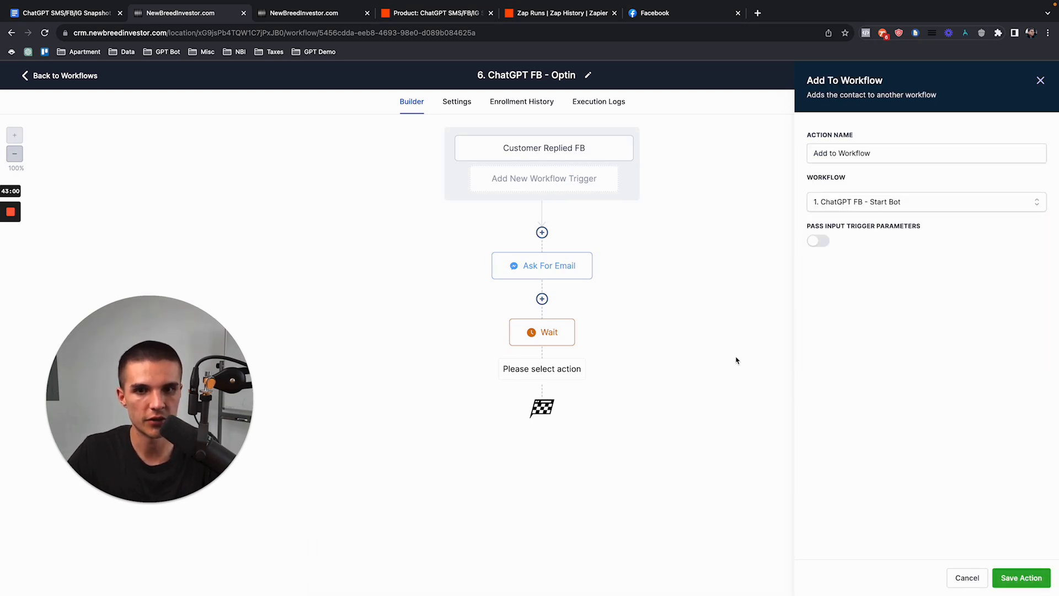
{"action": "left_click", "coordinate": [1040, 80]}
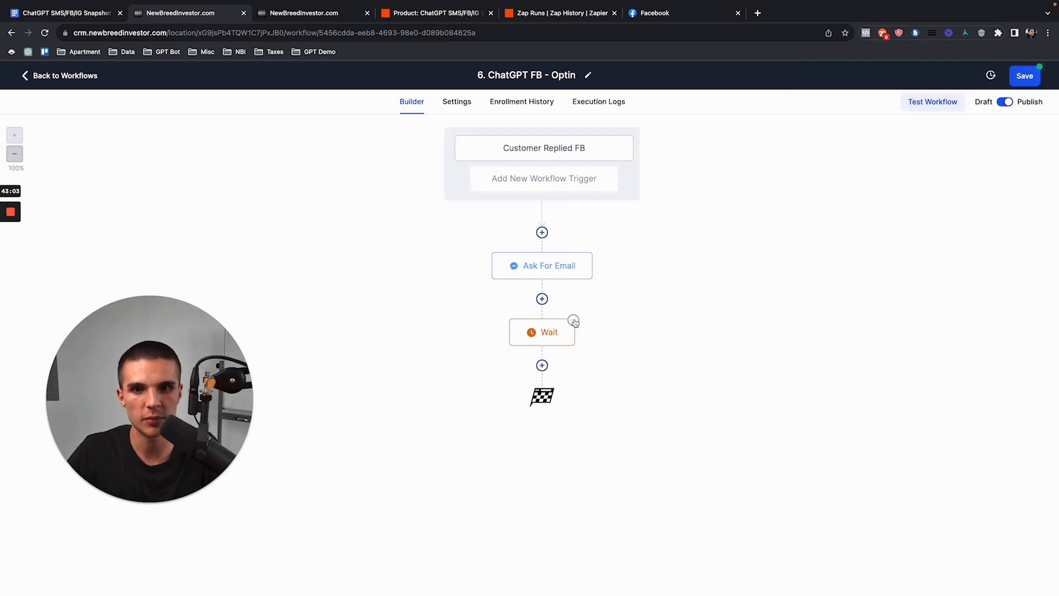
Step: Delete the Wait step and save the workflow
{"action": "left_click", "coordinate": [574, 320]}
{"action": "left_click", "coordinate": [601, 410]}
{"action": "left_click", "coordinate": [670, 357]}
{"action": "left_click", "coordinate": [637, 359]}
{"action": "left_click", "coordinate": [1025, 77]}
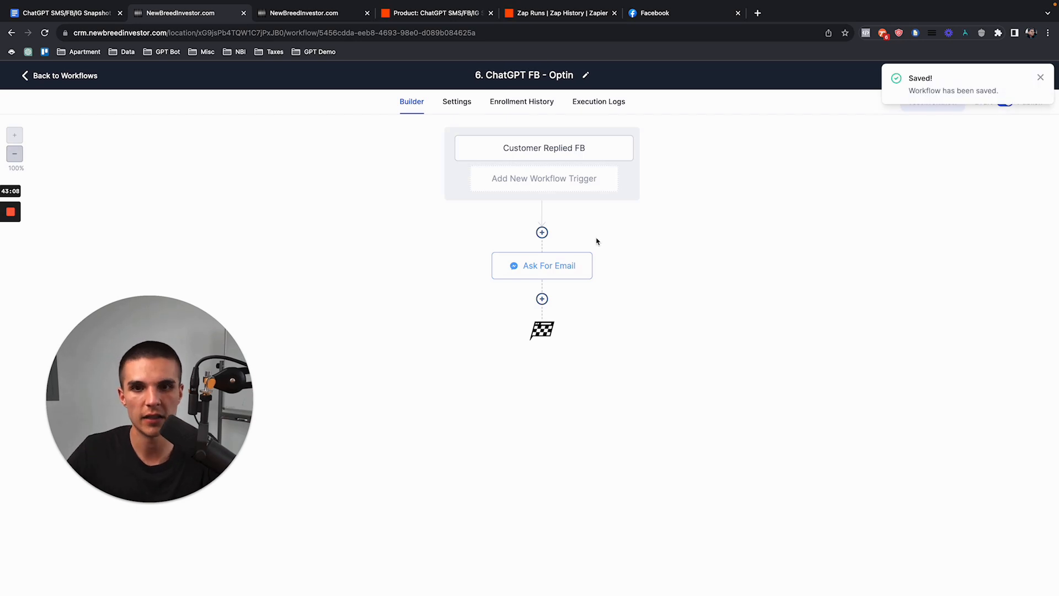
{"action": "left_click", "coordinate": [534, 150]}
Step: Recheck the Opt-In Keyword trigger phrase and Ask For Email message, then send Get started in Facebook
{"action": "left_click_drag", "start_coordinate": [898, 285], "coordinate": [817, 287]}
{"action": "key", "text": "ctrl+c"}
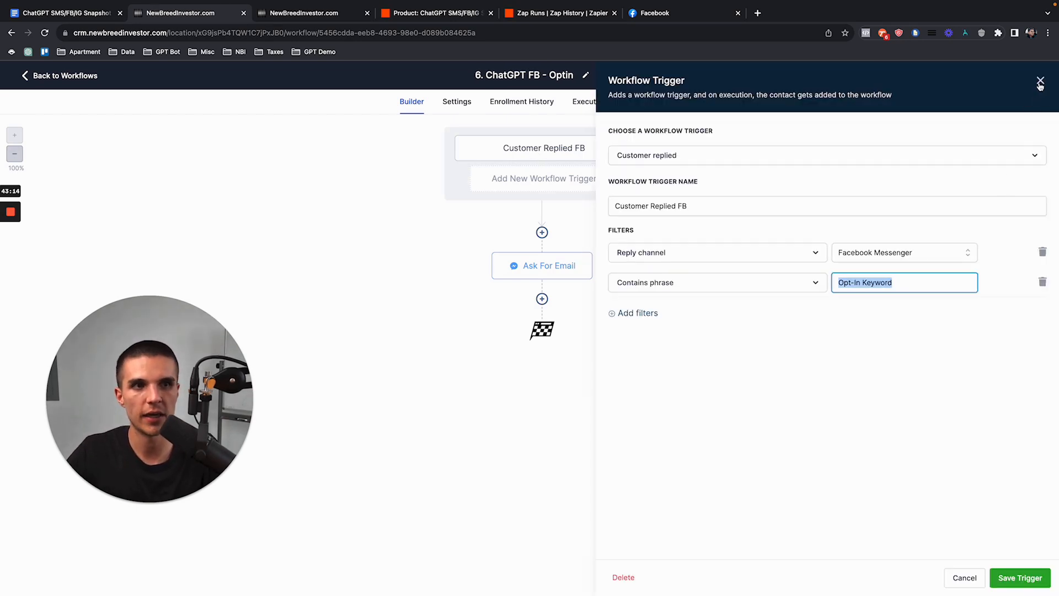
{"action": "left_click", "coordinate": [1039, 86]}
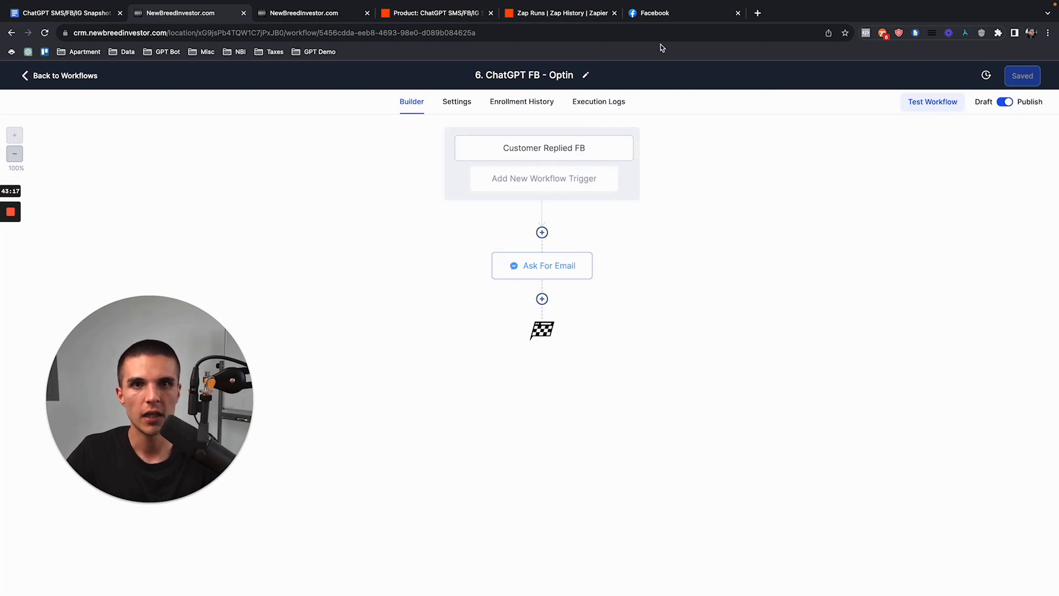
{"action": "left_click", "coordinate": [555, 266]}
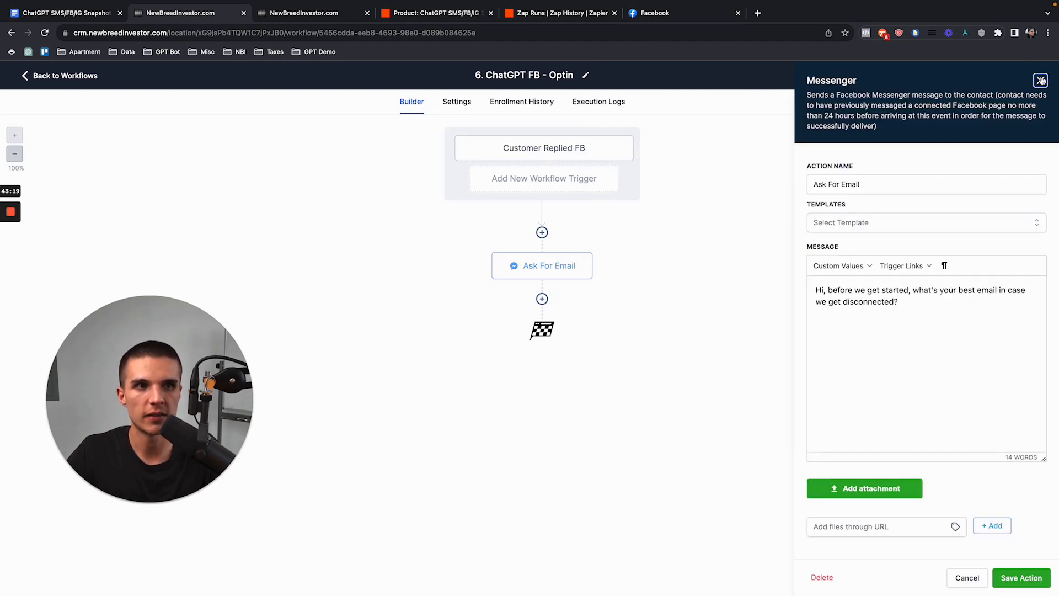
{"action": "left_click", "coordinate": [1040, 81]}
{"action": "left_click", "coordinate": [690, 14]}
{"action": "left_click", "coordinate": [925, 543]}
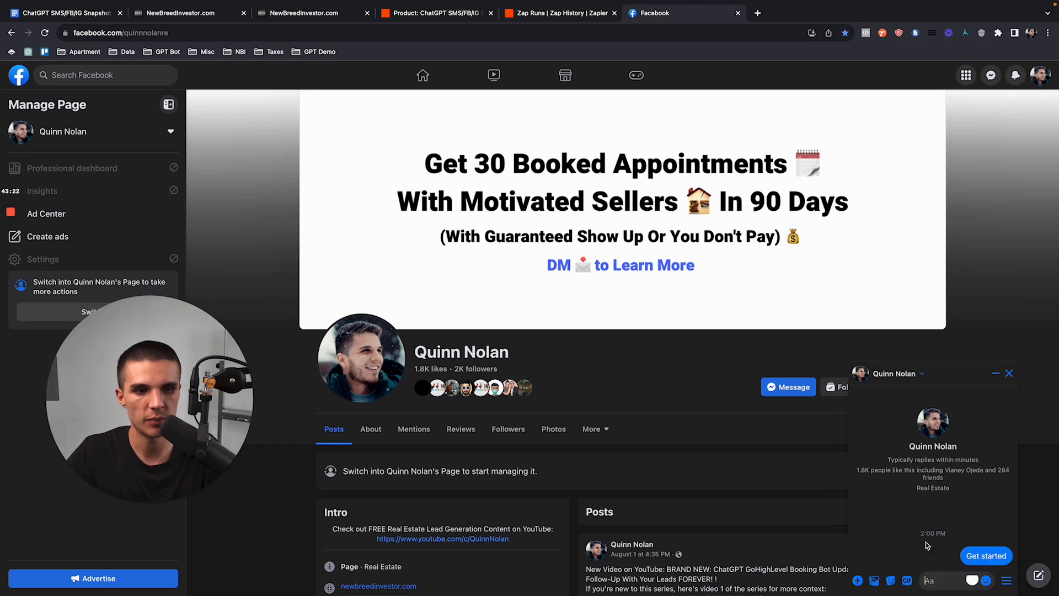
Step: Paste 'Opt-In Keyword' into the Messenger box and recheck the Ask For Email message
{"action": "left_click", "coordinate": [932, 579]}
{"action": "key", "text": "ctrl+v"}
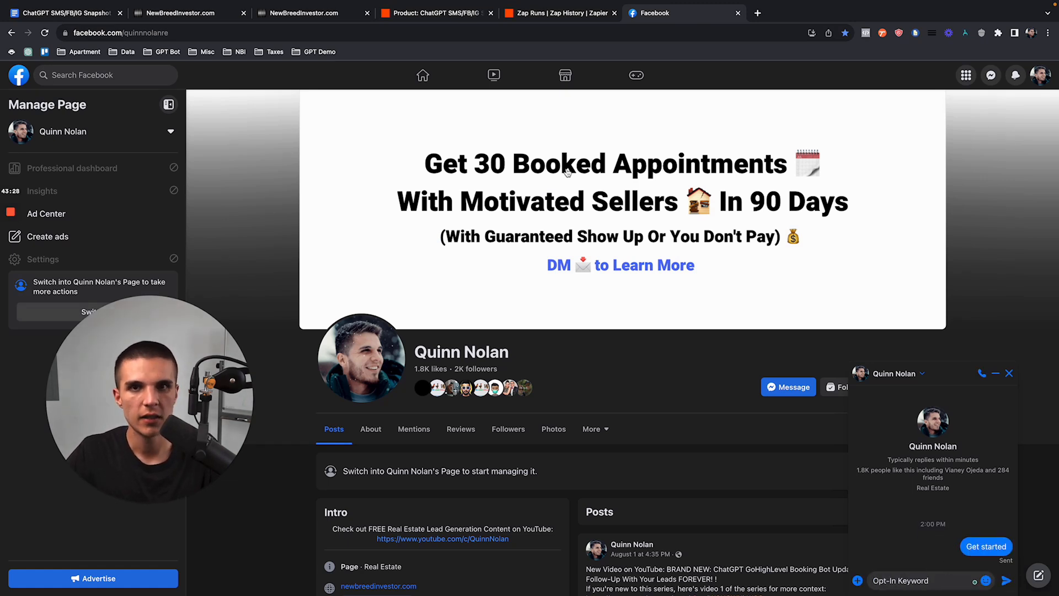
{"action": "left_click", "coordinate": [181, 12]}
{"action": "left_click", "coordinate": [571, 273]}
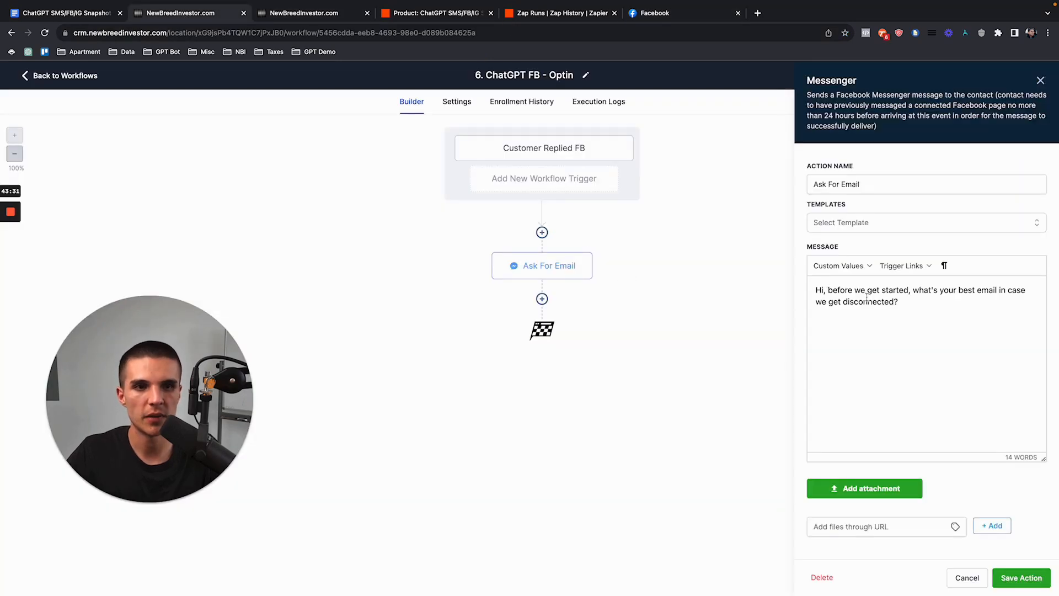
{"action": "left_click", "coordinate": [1040, 81]}
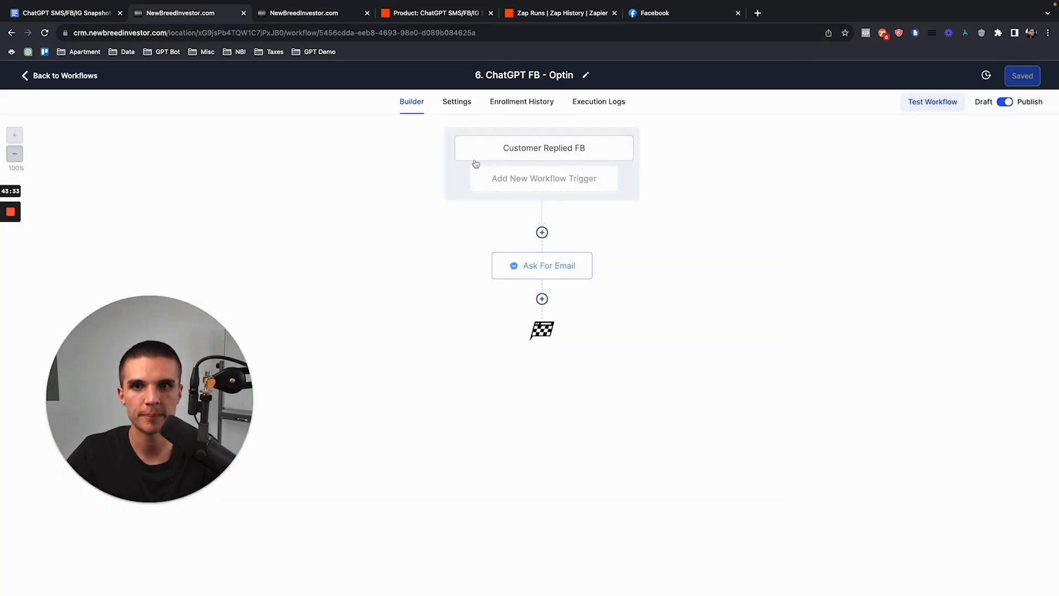
Step: Turn on Allow re-entry in the workflow settings and save
{"action": "left_click", "coordinate": [457, 102]}
{"action": "left_click", "coordinate": [221, 232]}
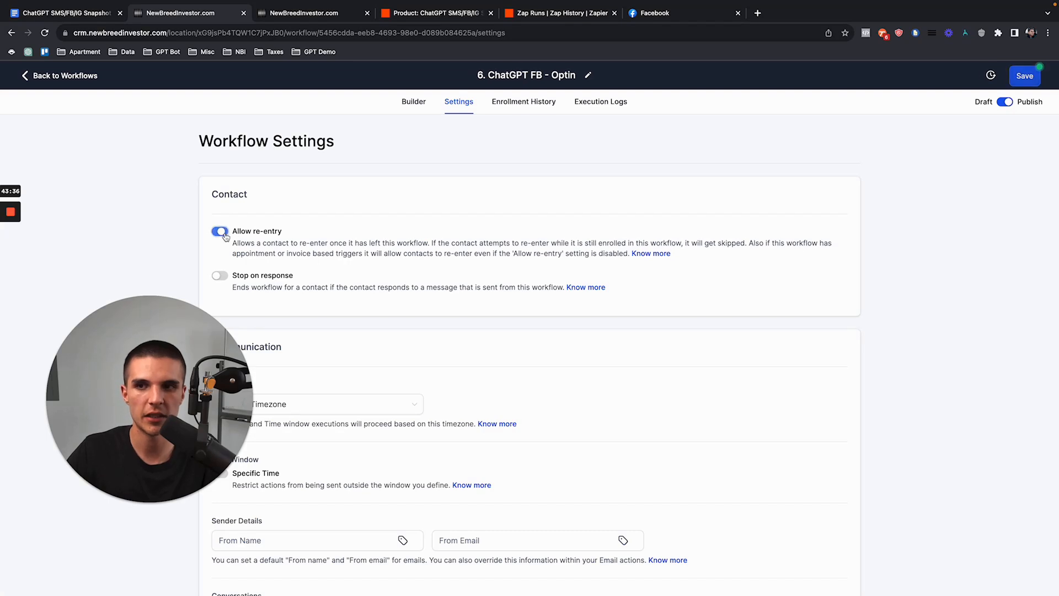
{"action": "left_click_drag", "start_coordinate": [232, 232], "coordinate": [296, 236]}
{"action": "left_click", "coordinate": [1024, 75]}
{"action": "left_click", "coordinate": [411, 103]}
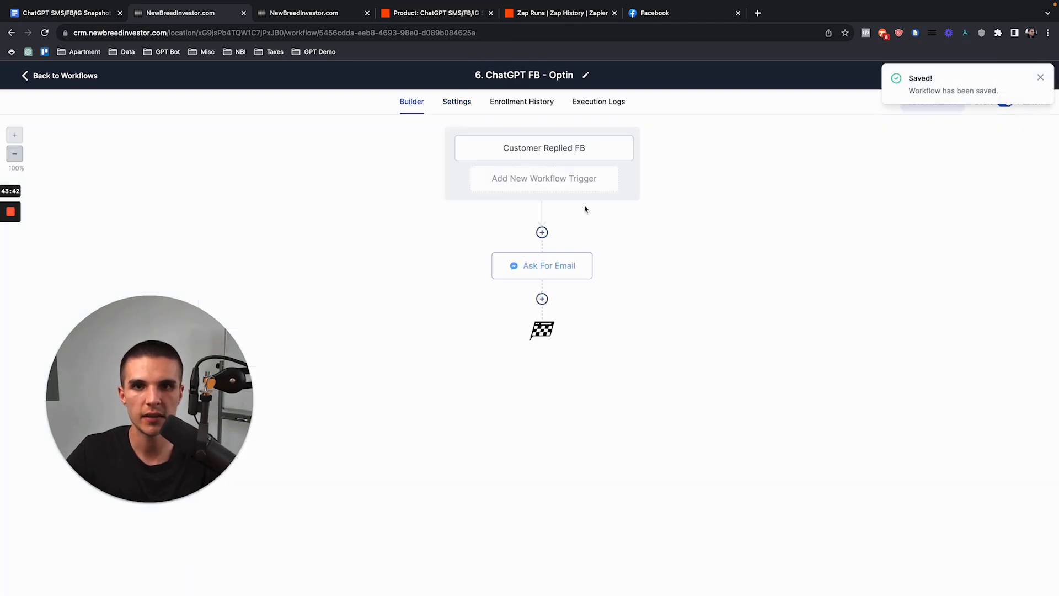
{"action": "left_click", "coordinate": [690, 14]}
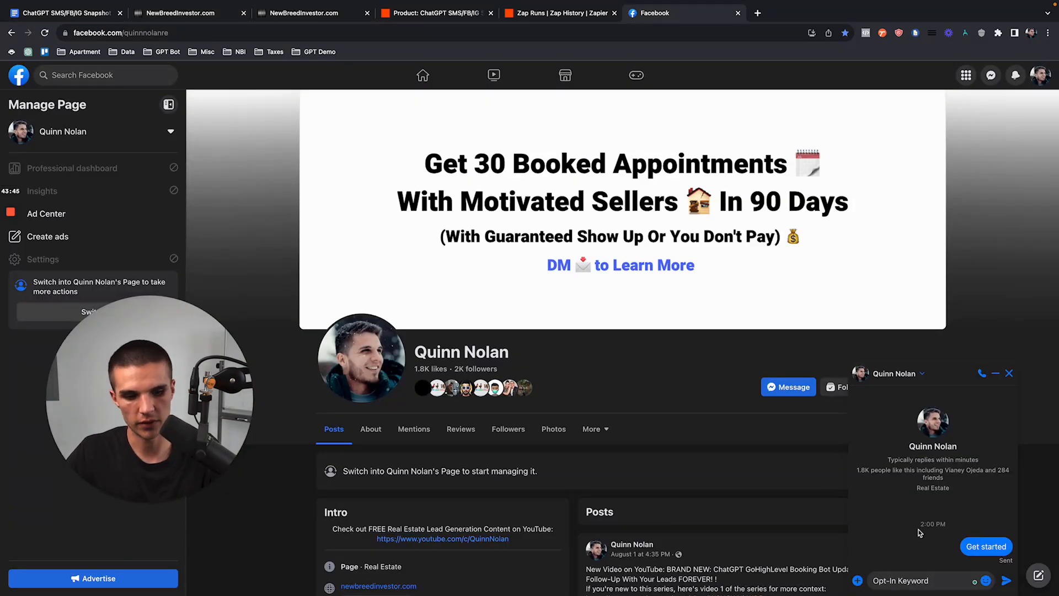
Step: Send 'Opt-In Keyword' in Messenger, then answer the bot's question with the test e-mail address
{"action": "key", "text": "Return"}
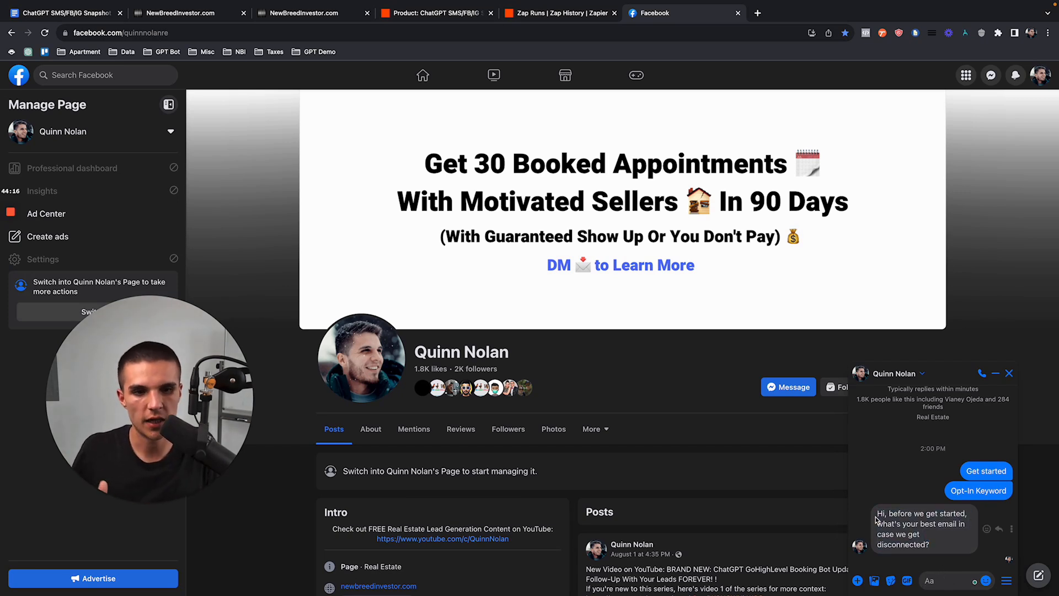
{"action": "left_click", "coordinate": [929, 578]}
{"action": "key", "text": "Return"}
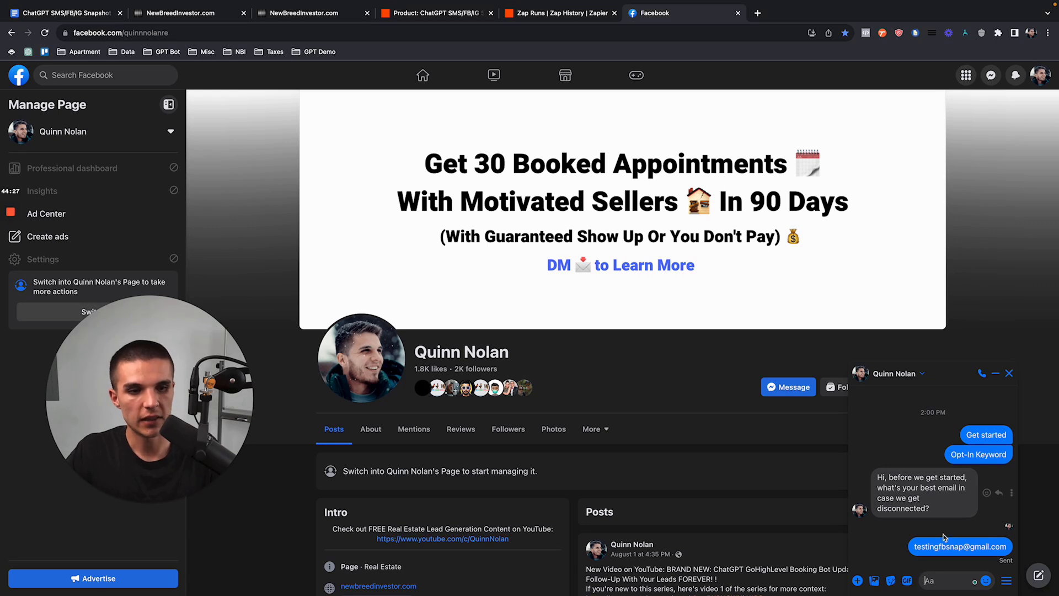
{"action": "left_click", "coordinate": [191, 13]}
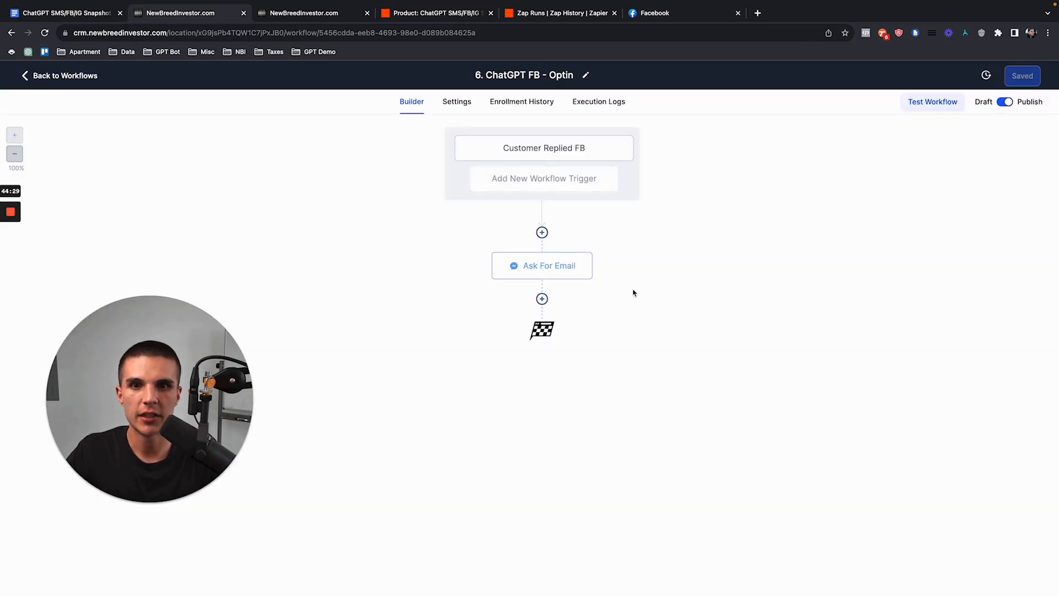
Step: Enroll the new Facebook contact in '1. ChatGPT FB - Start Bot' from its contact record
{"action": "left_click", "coordinate": [84, 77]}
{"action": "left_click", "coordinate": [37, 237]}
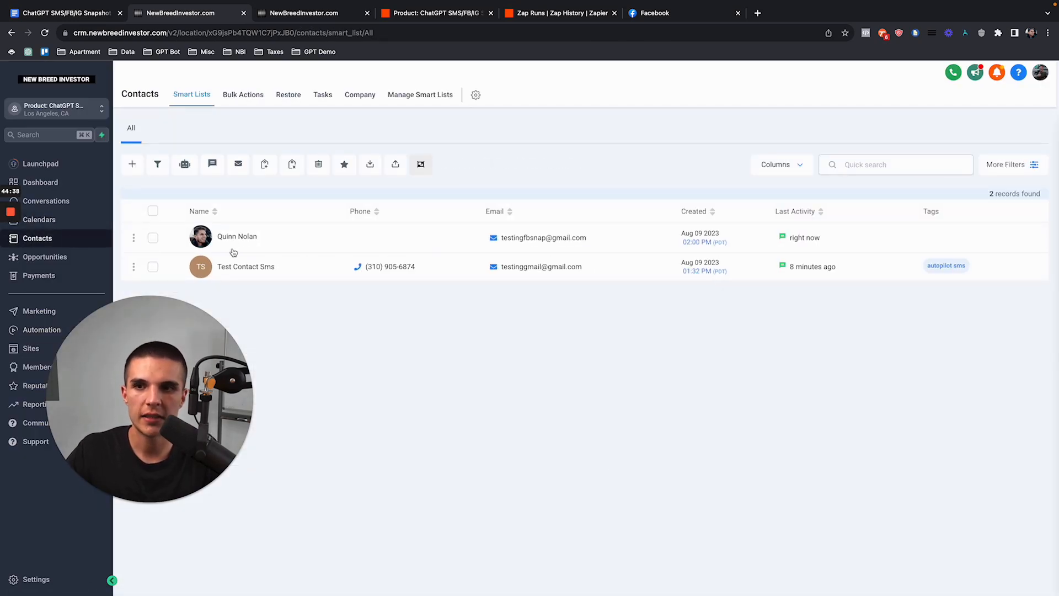
{"action": "left_click_drag", "start_coordinate": [160, 381], "coordinate": [954, 381]}
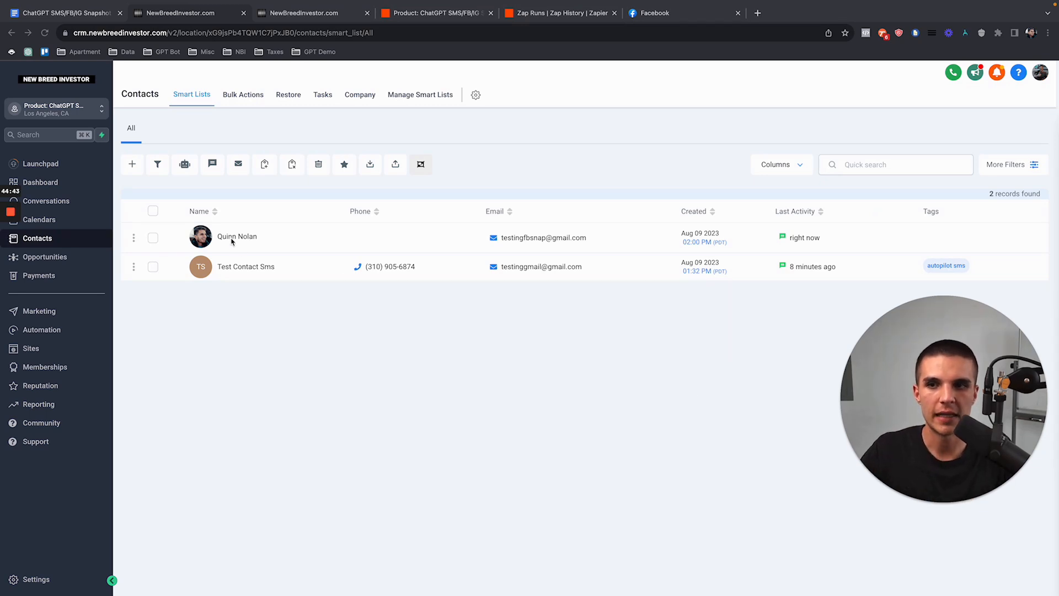
{"action": "left_click", "coordinate": [268, 203]}
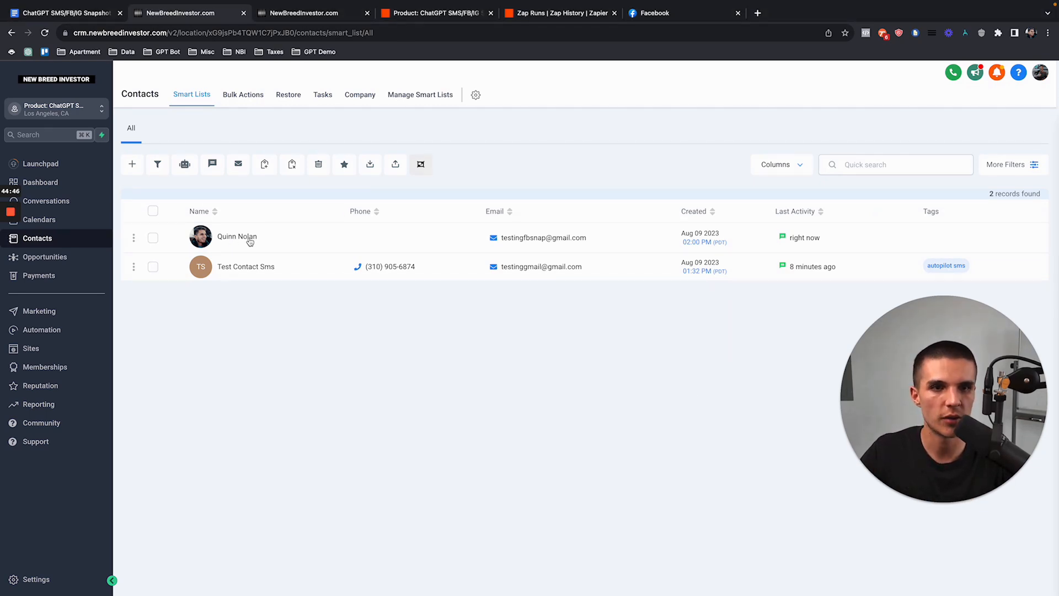
{"action": "left_click", "coordinate": [250, 241]}
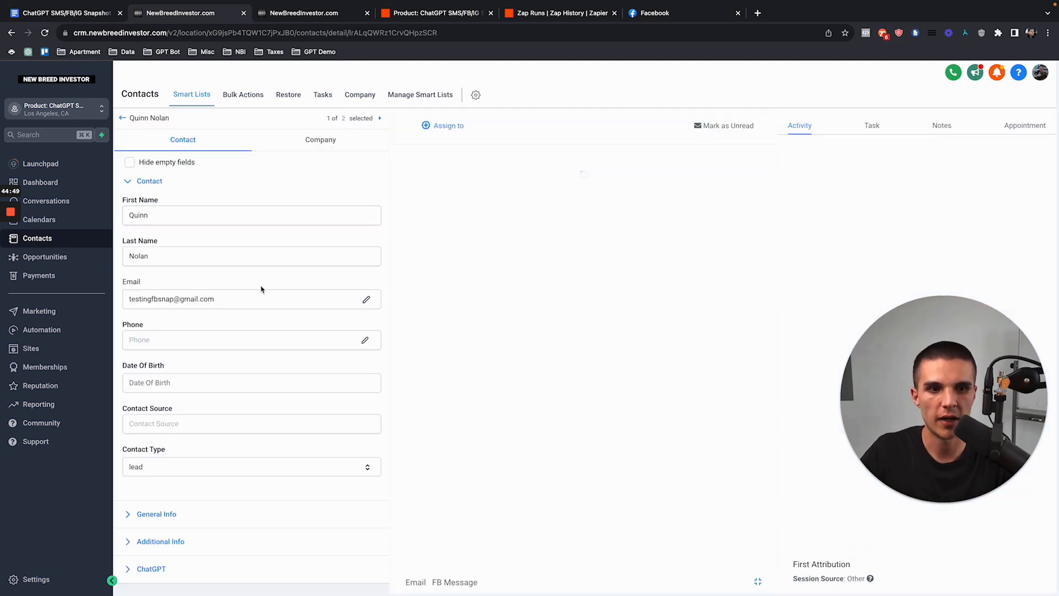
{"action": "scroll", "coordinate": [257, 353], "scroll_direction": "down", "scroll_amount": 3}
{"action": "scroll", "coordinate": [255, 413], "scroll_direction": "down", "scroll_amount": 4}
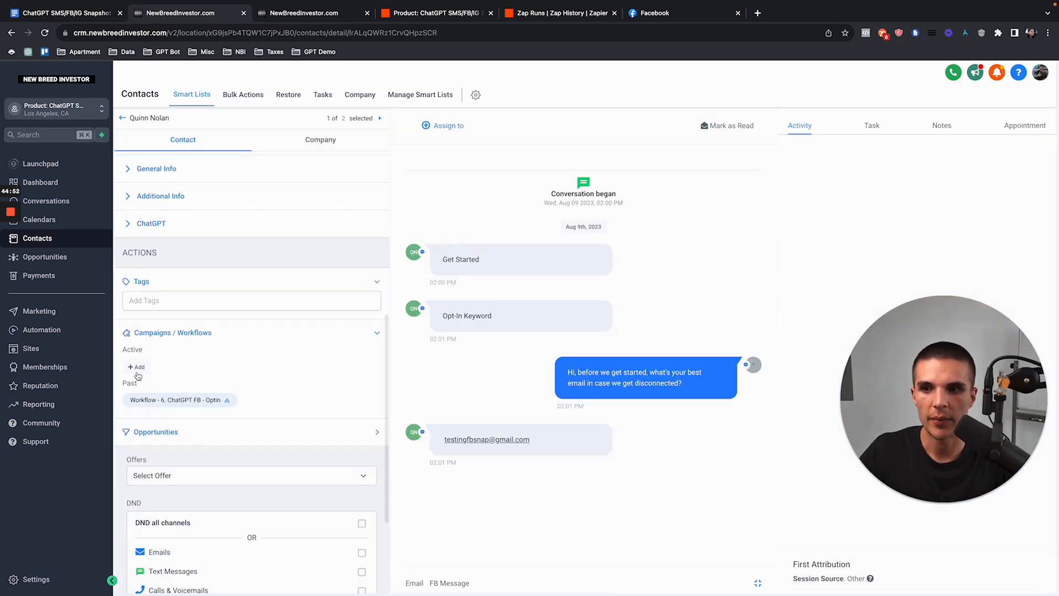
{"action": "left_click", "coordinate": [137, 367]}
{"action": "left_click", "coordinate": [488, 145]}
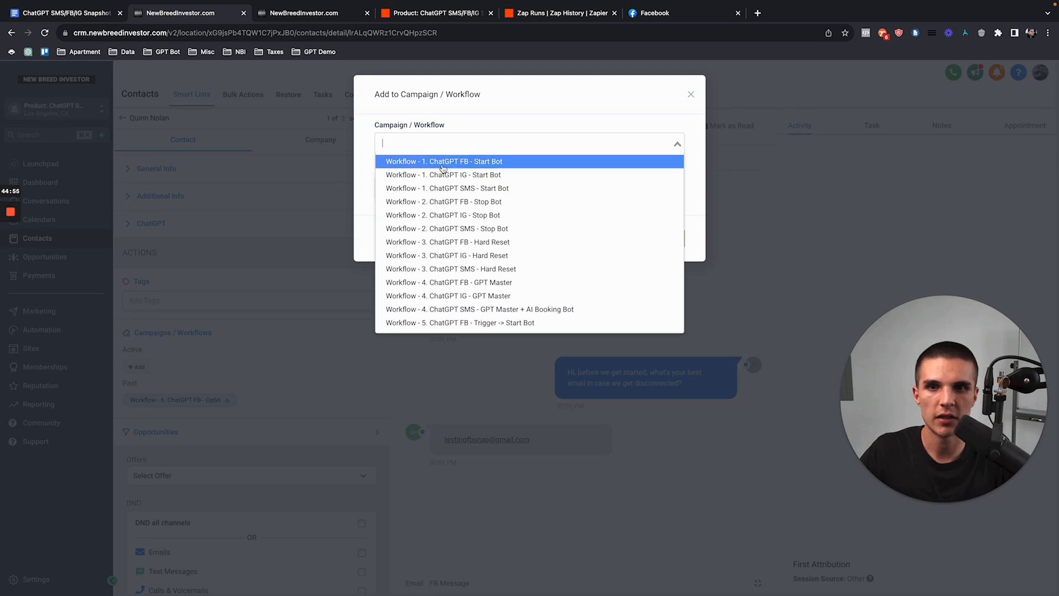
{"action": "left_click", "coordinate": [468, 162]}
{"action": "left_click", "coordinate": [666, 238]}
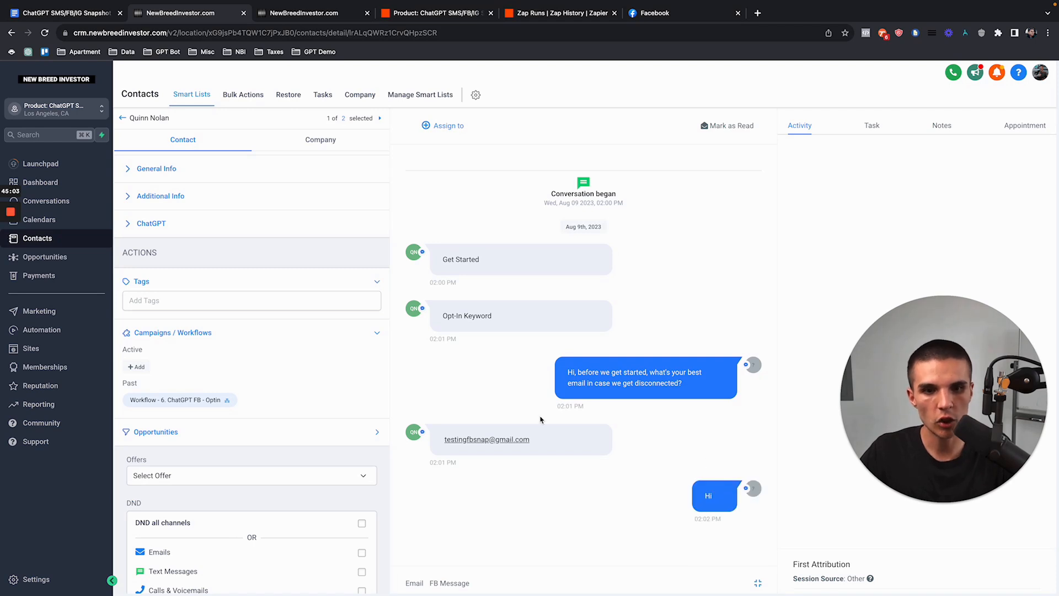
Step: Reload, then open '4. ChatGPT FB - GPT Master' from the ChatGPT FB automation folder
{"action": "left_click", "coordinate": [46, 34]}
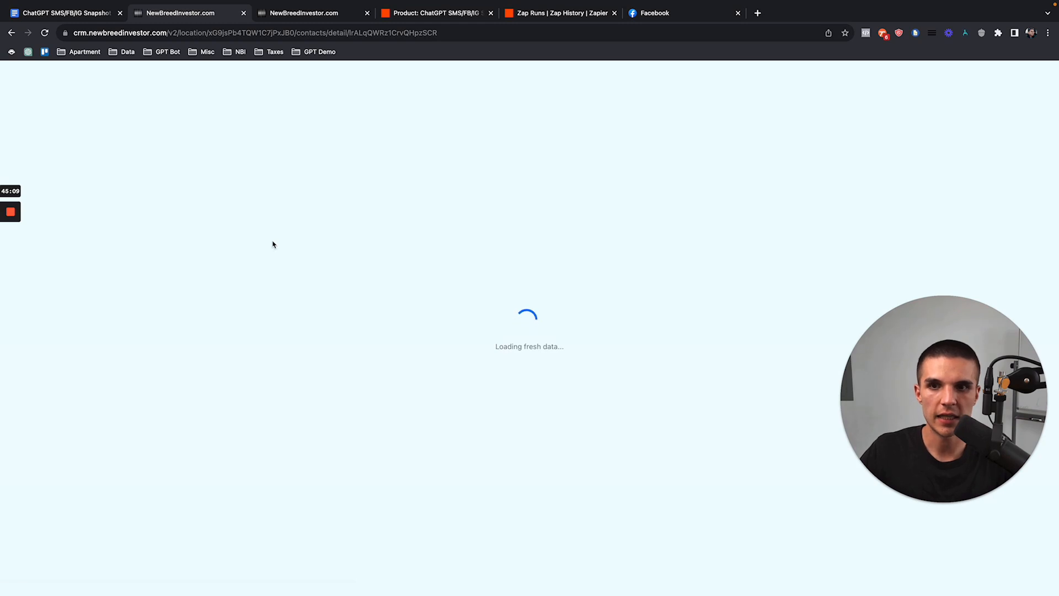
{"action": "scroll", "coordinate": [243, 354], "scroll_direction": "down", "scroll_amount": 5}
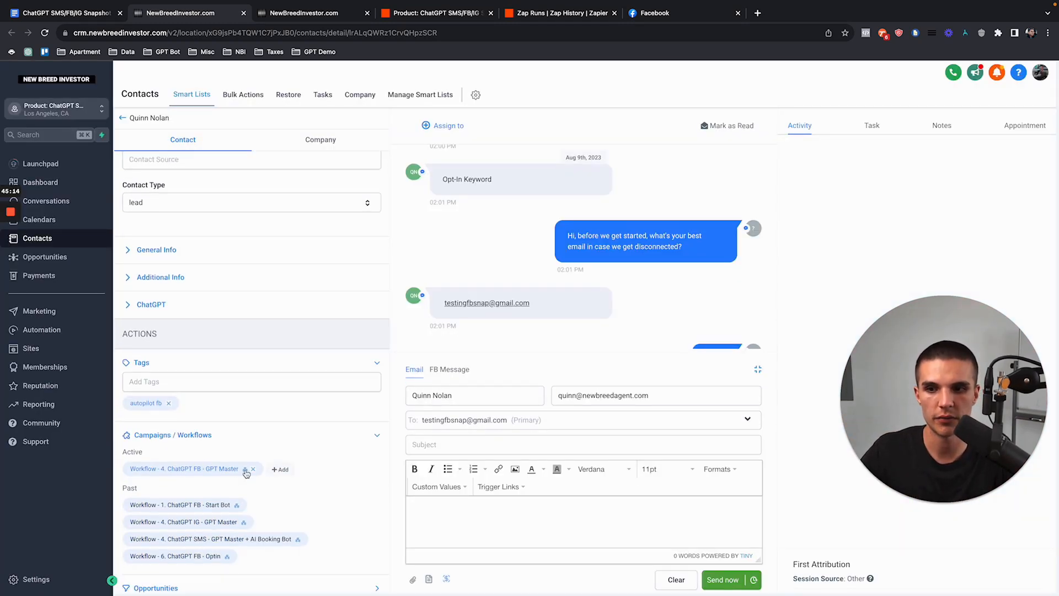
{"action": "left_click", "coordinate": [41, 329]}
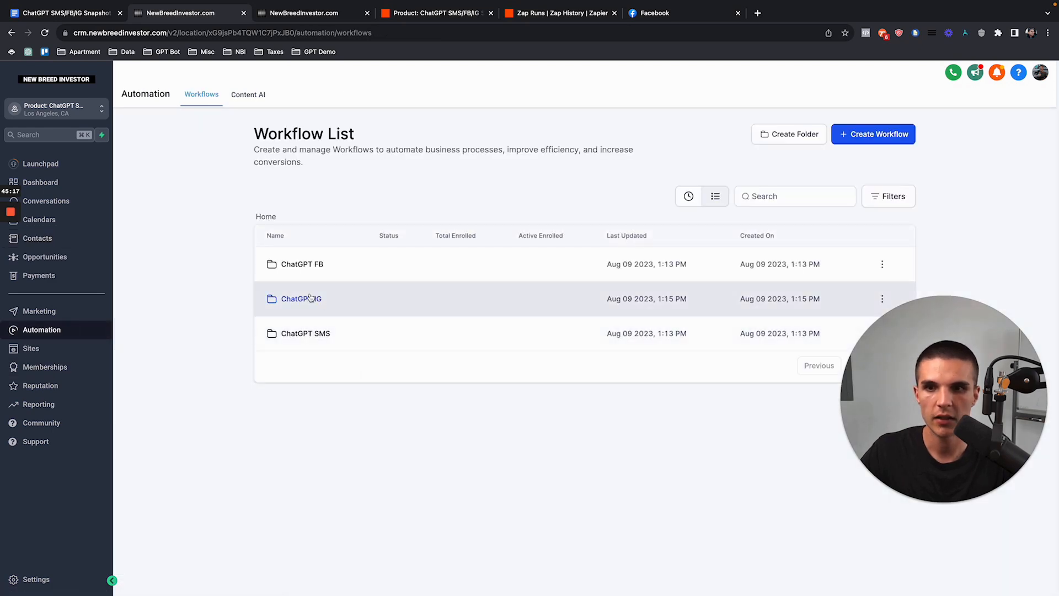
{"action": "left_click", "coordinate": [309, 333]}
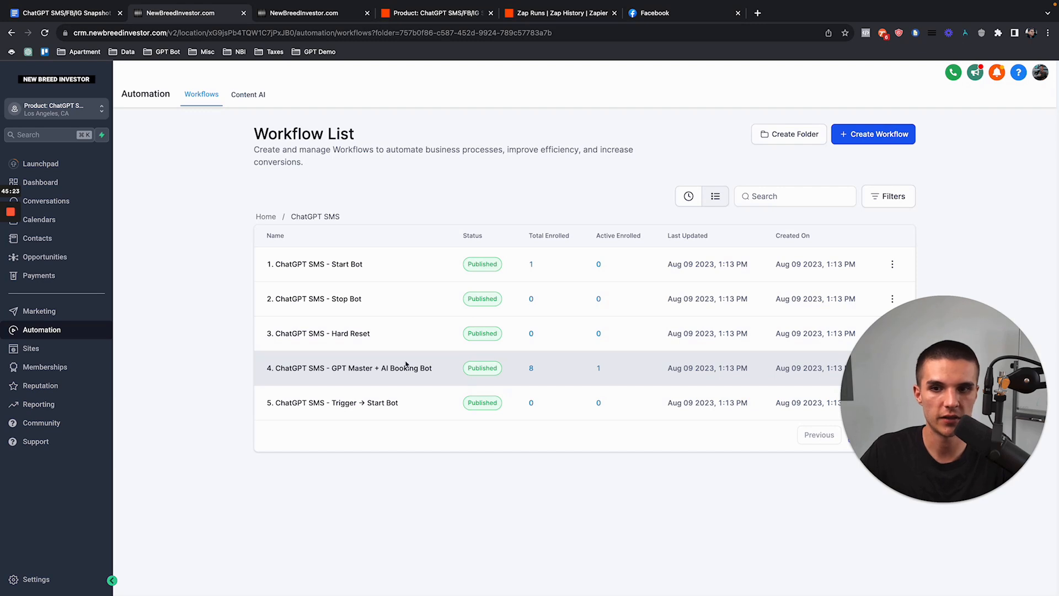
{"action": "left_click", "coordinate": [265, 216]}
{"action": "left_click", "coordinate": [317, 266]}
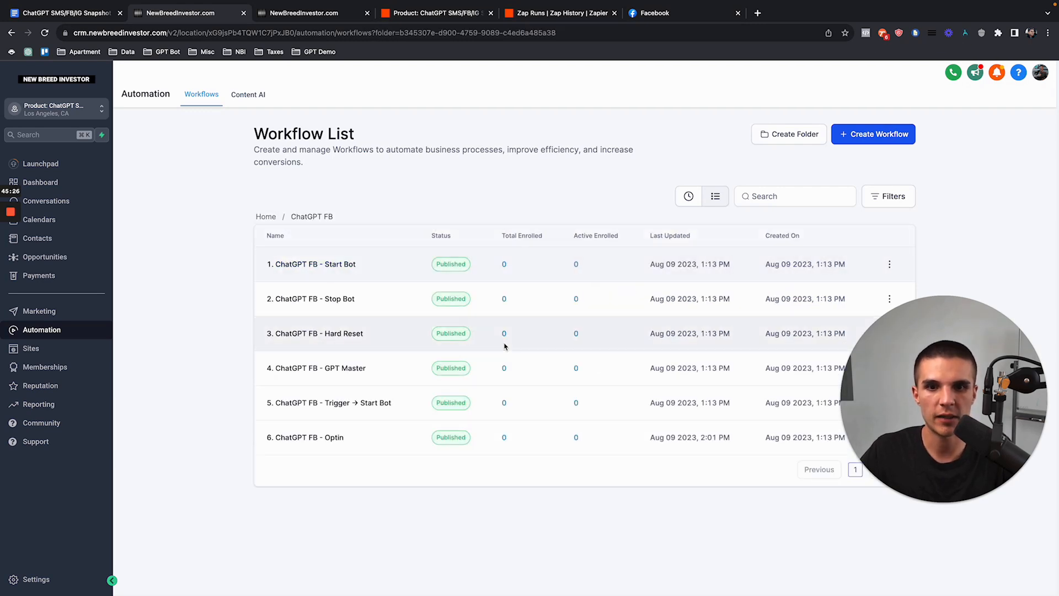
{"action": "left_click", "coordinate": [353, 368]}
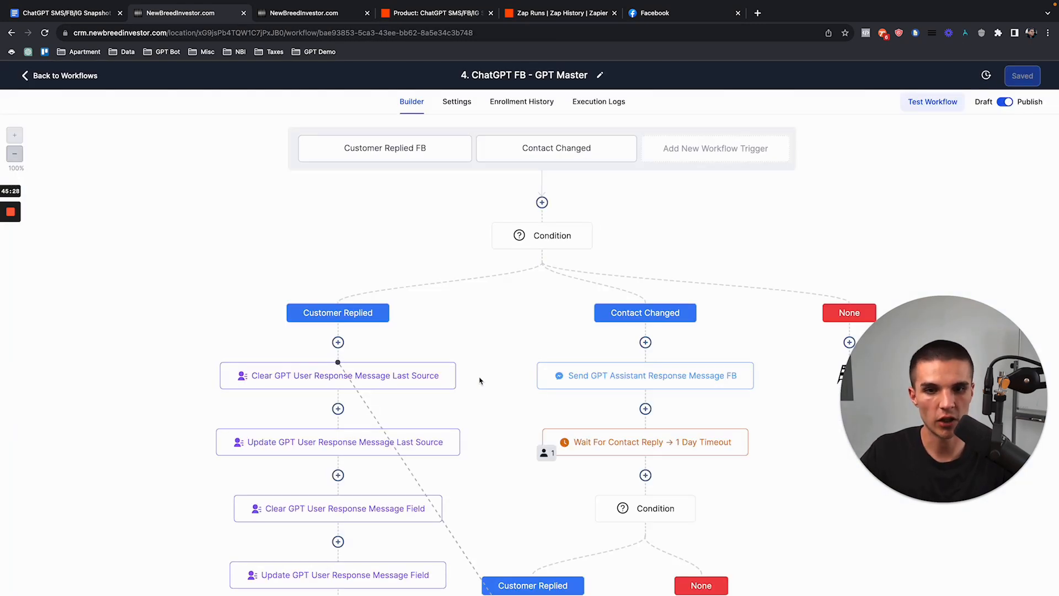
{"action": "left_click", "coordinate": [689, 16]}
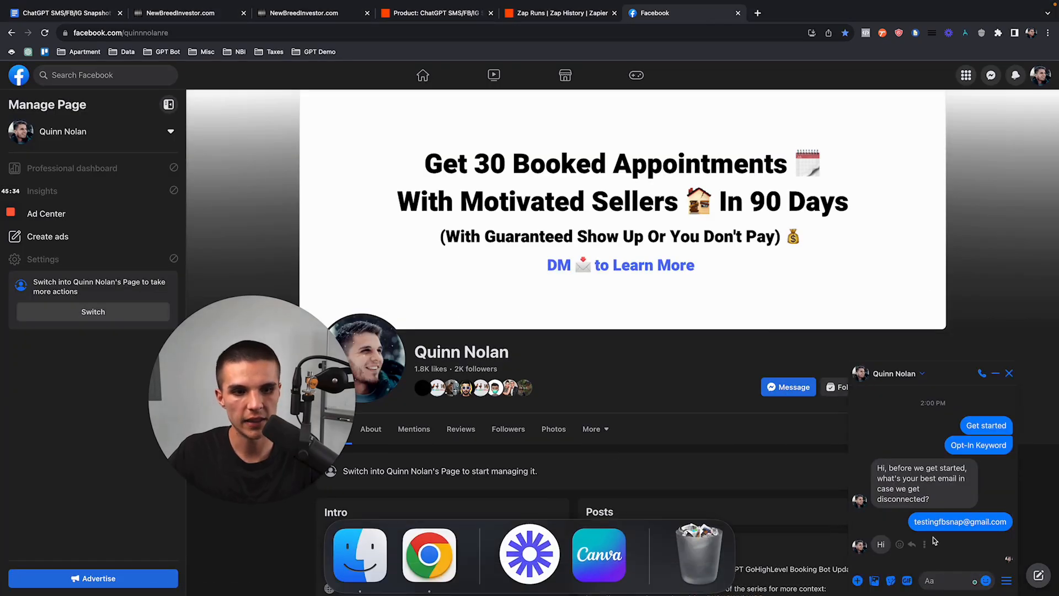
Step: Send the page 'Heu what's up!' and read the bot's SparkleTech IT solutions reply
{"action": "left_click", "coordinate": [933, 580]}
{"action": "type", "text": "Heu"}
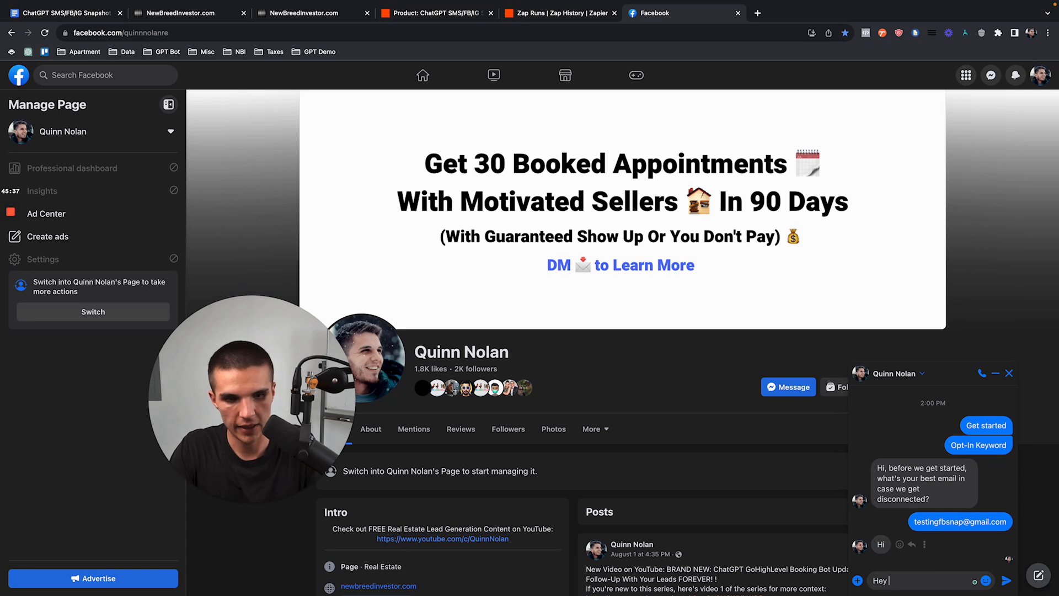
{"action": "type", "text": " what's up"}
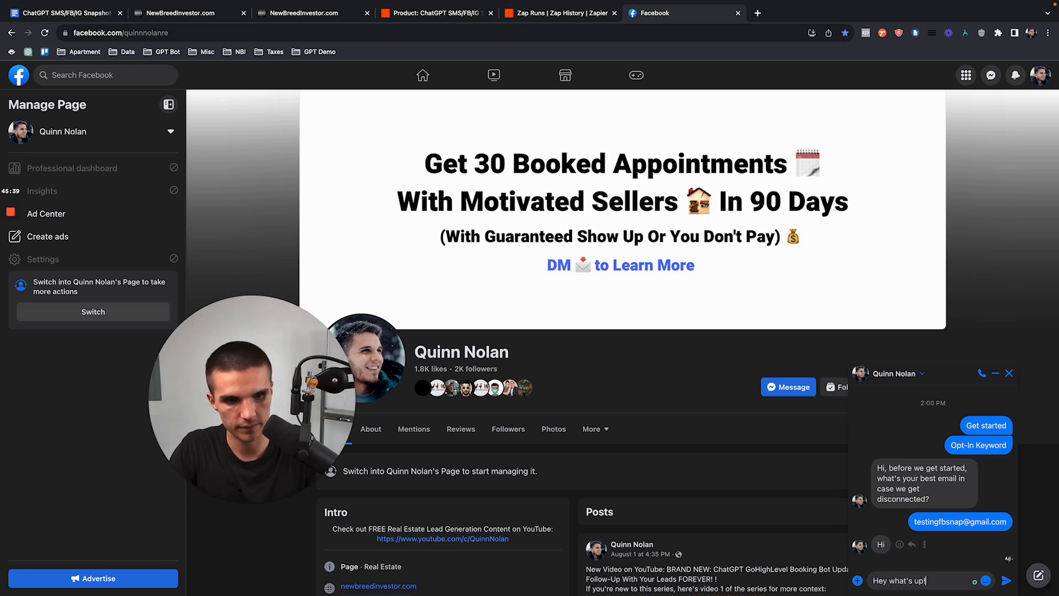
{"action": "type", "text": "!"}
{"action": "key", "text": "Return"}
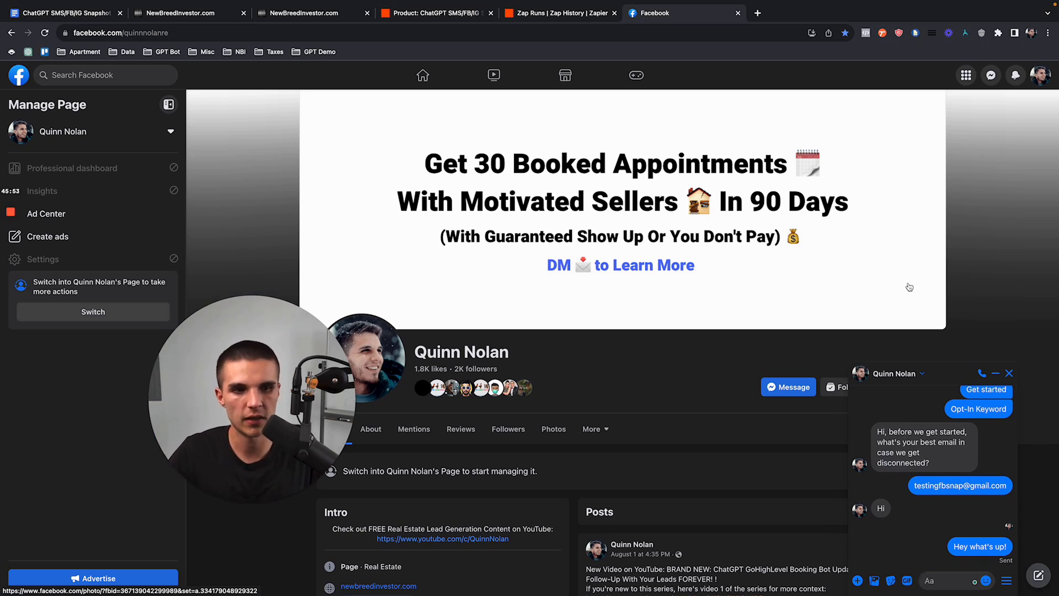
{"action": "left_click_drag", "start_coordinate": [877, 492], "coordinate": [957, 544]}
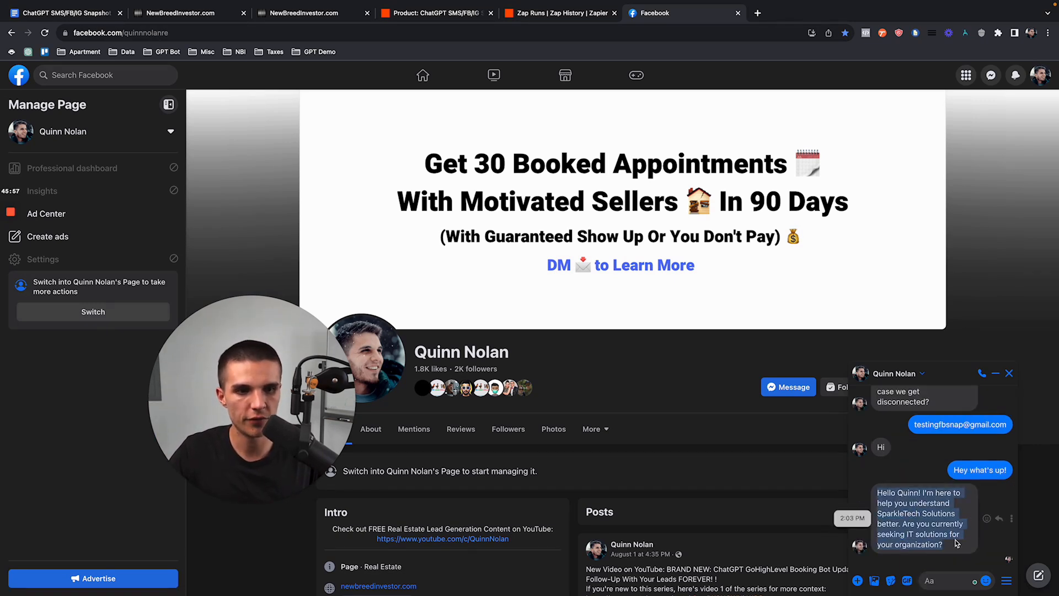
{"action": "left_click", "coordinate": [182, 14]}
{"action": "left_click", "coordinate": [70, 77]}
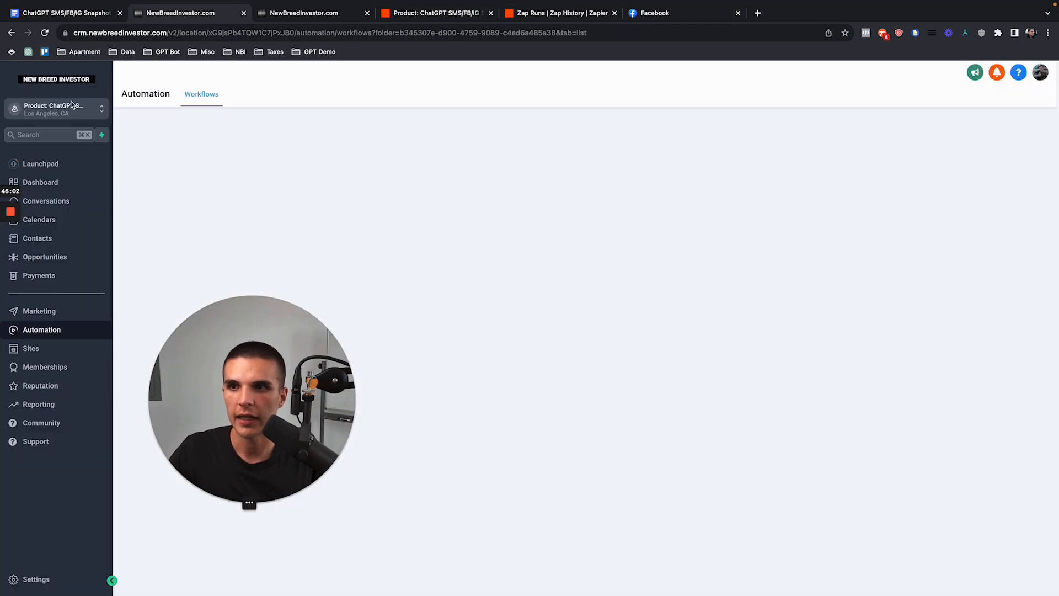
Step: Review the bot replies in Test Contact Sms's SMS conversation history
{"action": "left_click", "coordinate": [77, 238]}
{"action": "left_click_drag", "start_coordinate": [255, 343], "coordinate": [998, 302]}
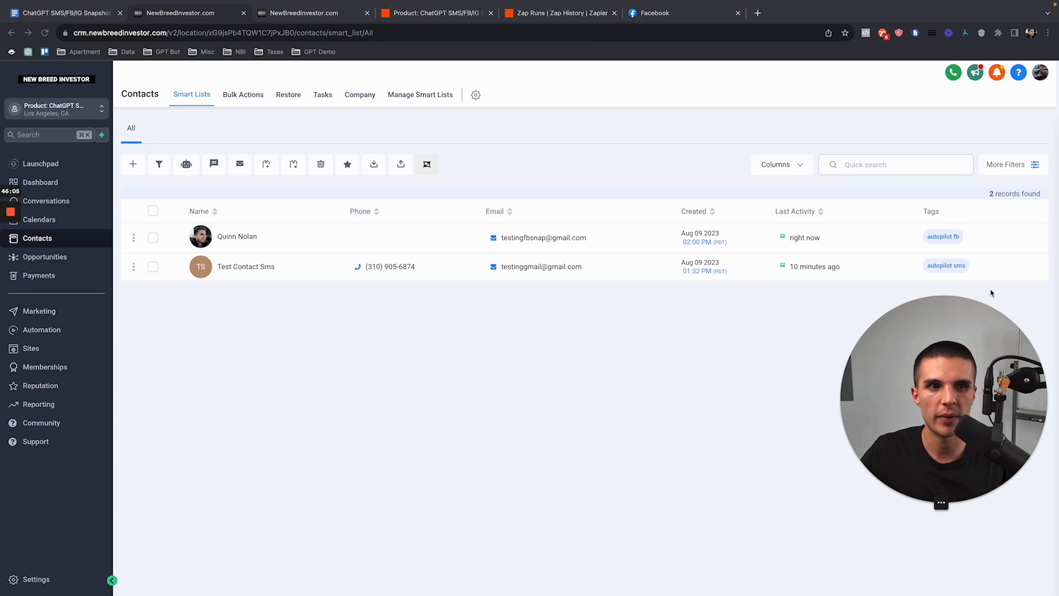
{"action": "left_click", "coordinate": [236, 268]}
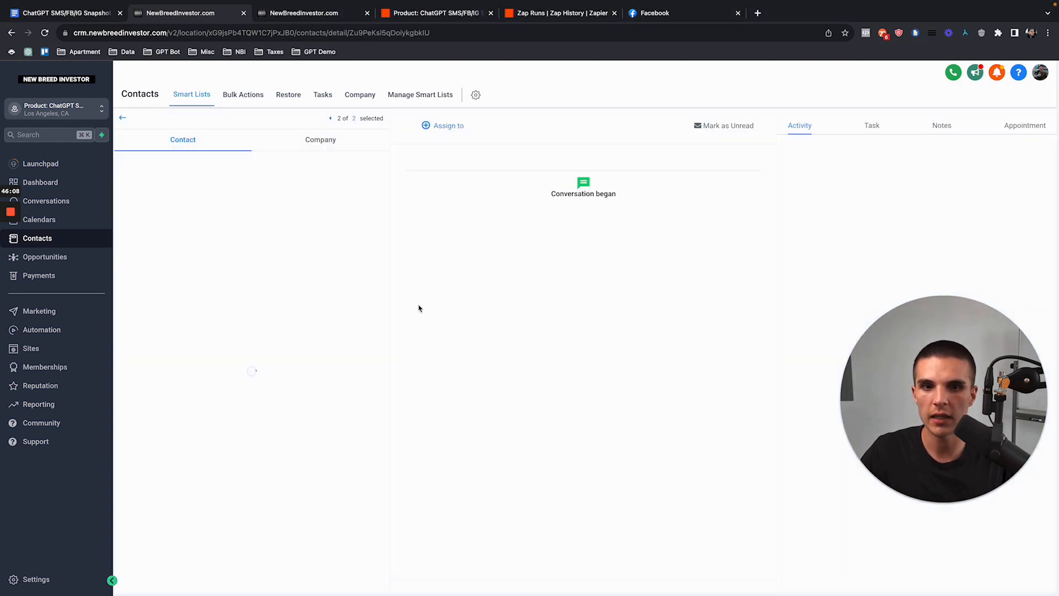
{"action": "left_click_drag", "start_coordinate": [575, 260], "coordinate": [704, 507]}
{"action": "left_click", "coordinate": [704, 508]}
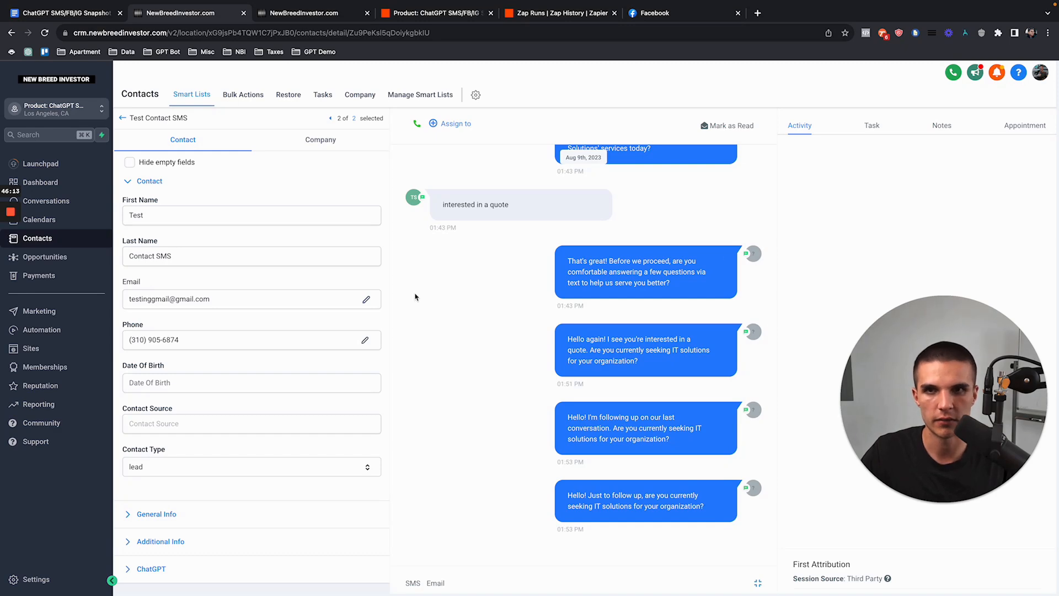
{"action": "left_click", "coordinate": [123, 118]}
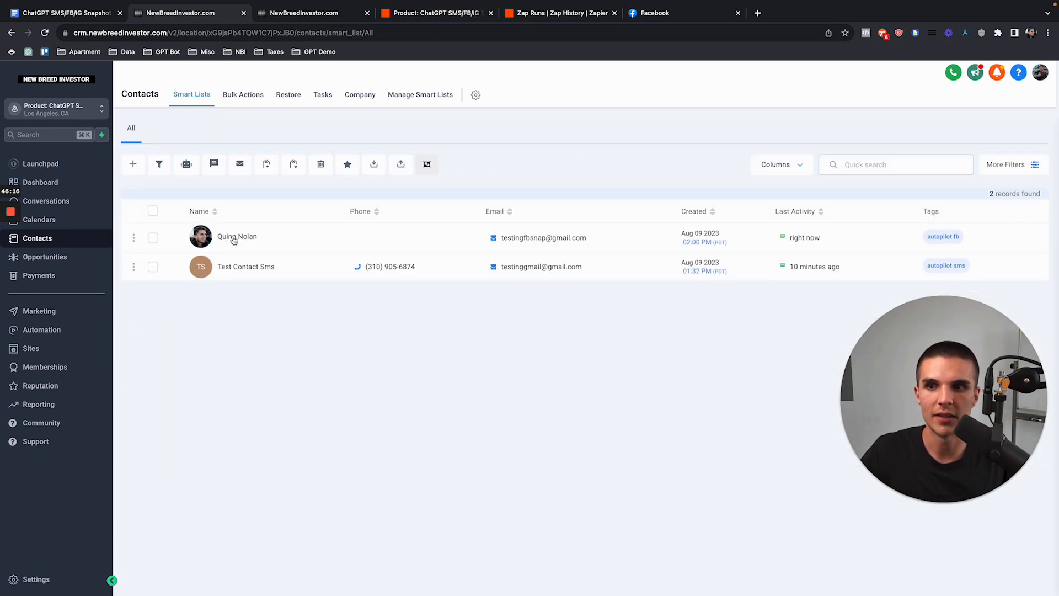
Step: Check the Facebook test contact's latest bot reply, then open the ChatGPT FB workflow folder
{"action": "left_click", "coordinate": [225, 238]}
{"action": "left_click", "coordinate": [758, 369]}
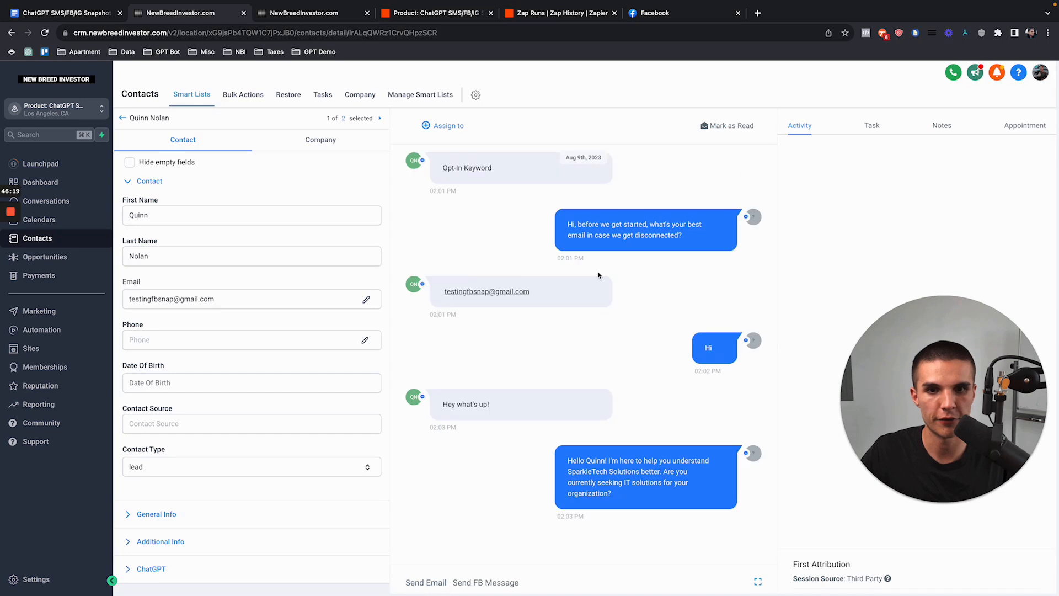
{"action": "mouse_move", "coordinate": [569, 471]}
{"action": "left_mouse_down"}
{"action": "mouse_move", "coordinate": [634, 505]}
{"action": "mouse_move", "coordinate": [568, 483]}
{"action": "mouse_move", "coordinate": [569, 472]}
{"action": "left_mouse_up"}
{"action": "left_click", "coordinate": [619, 517]}
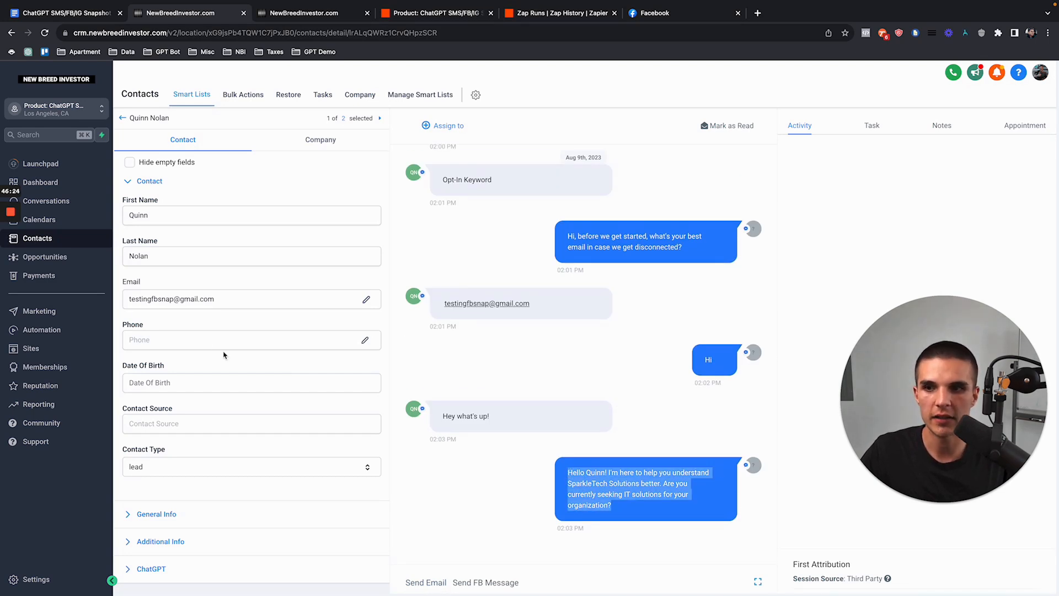
{"action": "left_click", "coordinate": [90, 330]}
{"action": "left_click", "coordinate": [295, 265]}
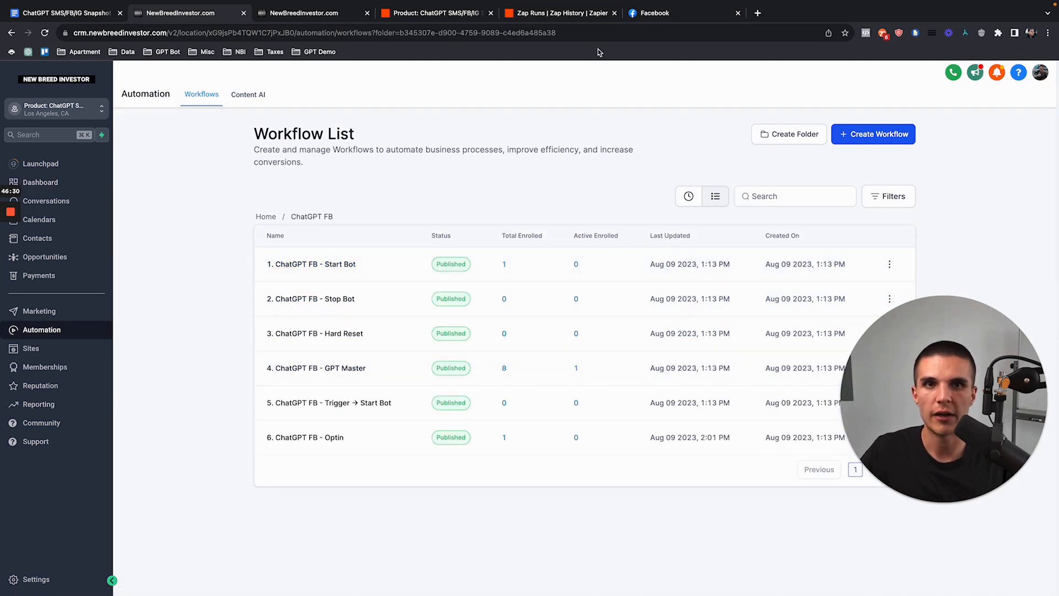
{"action": "left_click", "coordinate": [645, 13]}
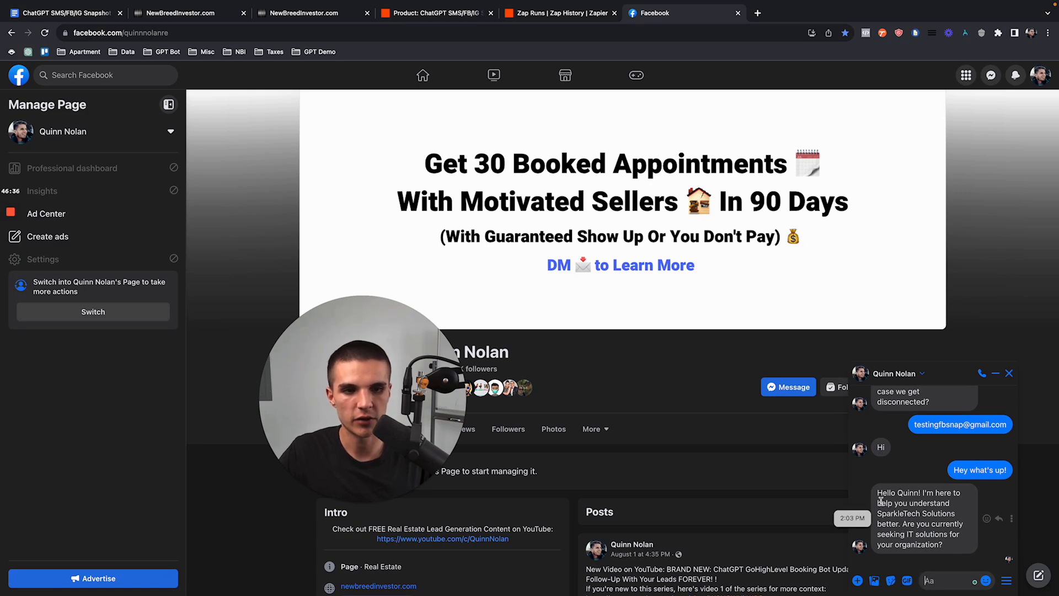
Step: Open '4. ChatGPT FB - GPT Master' and check the contact waiting at Wait For Contact Reply, reloading once
{"action": "mouse_move", "coordinate": [192, 5]}
{"action": "left_click", "coordinate": [181, 40]}
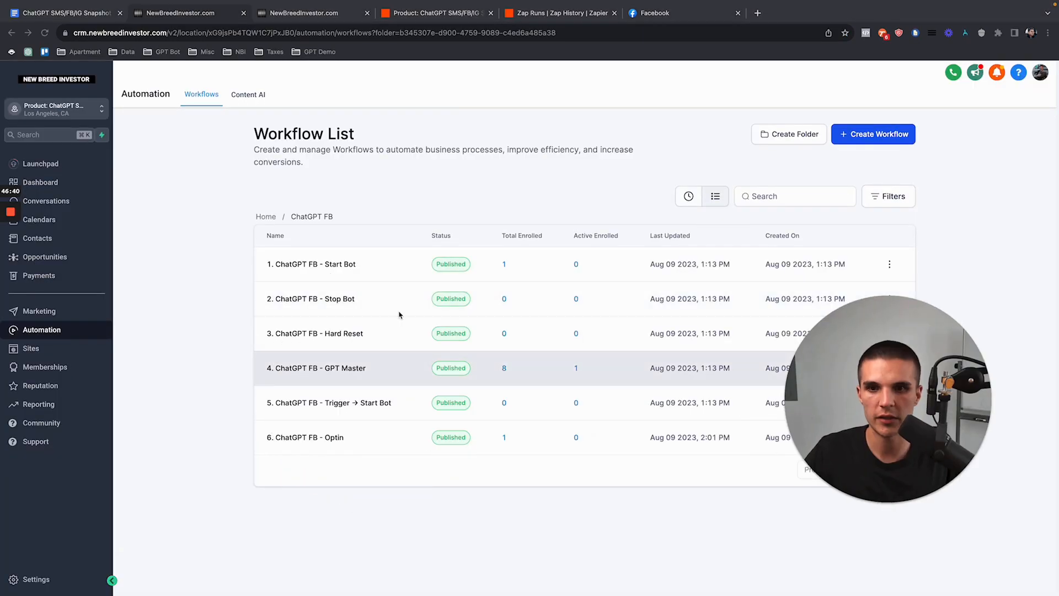
{"action": "left_click", "coordinate": [348, 367]}
{"action": "left_click_drag", "start_coordinate": [916, 442], "coordinate": [225, 443]}
{"action": "scroll", "coordinate": [587, 388], "scroll_direction": "down", "scroll_amount": 2}
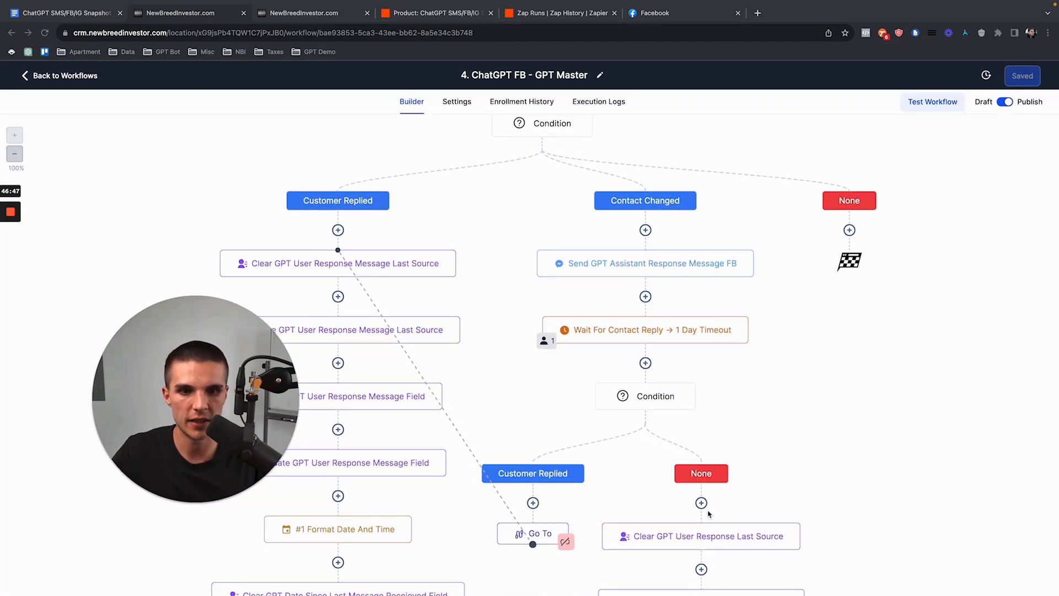
{"action": "scroll", "coordinate": [690, 430], "scroll_direction": "down", "scroll_amount": 3}
{"action": "scroll", "coordinate": [663, 332], "scroll_direction": "up", "scroll_amount": 3}
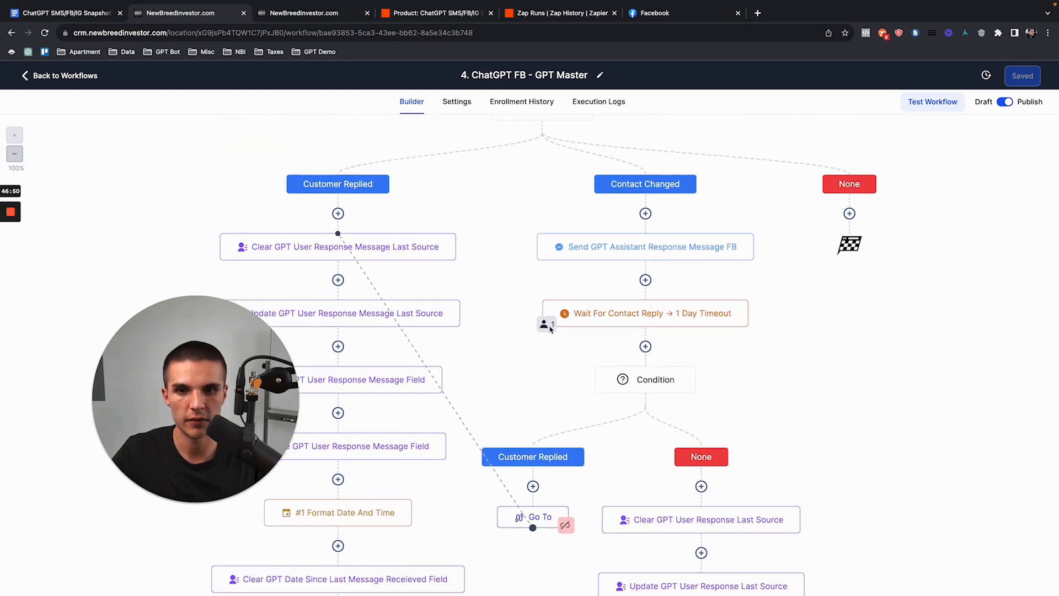
{"action": "left_click", "coordinate": [548, 327]}
{"action": "left_click", "coordinate": [44, 33]}
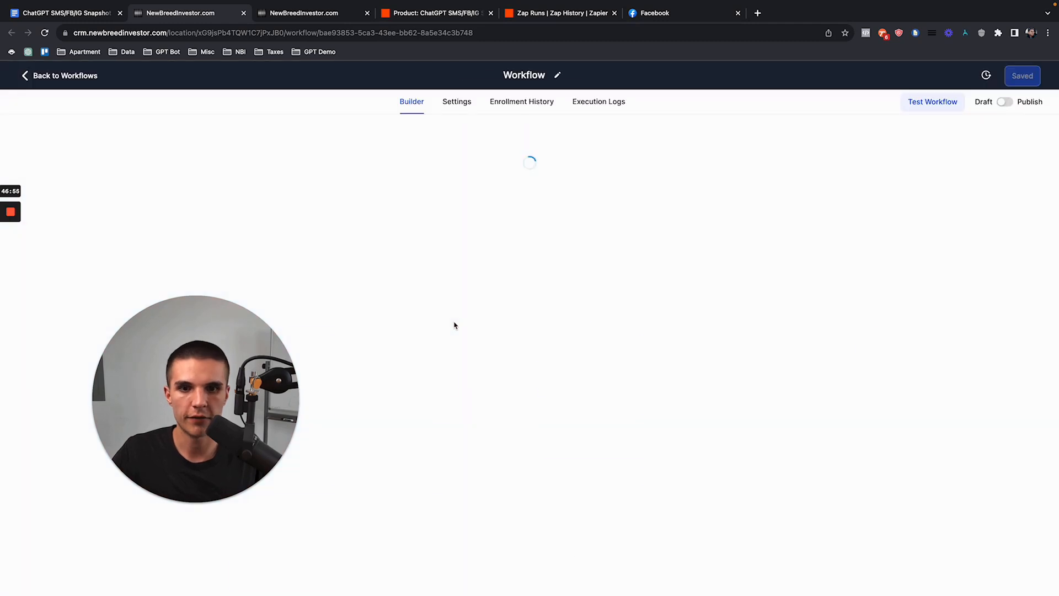
{"action": "scroll", "coordinate": [562, 431], "scroll_direction": "down", "scroll_amount": 2}
{"action": "left_click", "coordinate": [549, 419]}
Step: Force the waiting contact past Wait For Contact Reply and confirm the bot's follow-up in Messenger
{"action": "left_click", "coordinate": [1008, 169]}
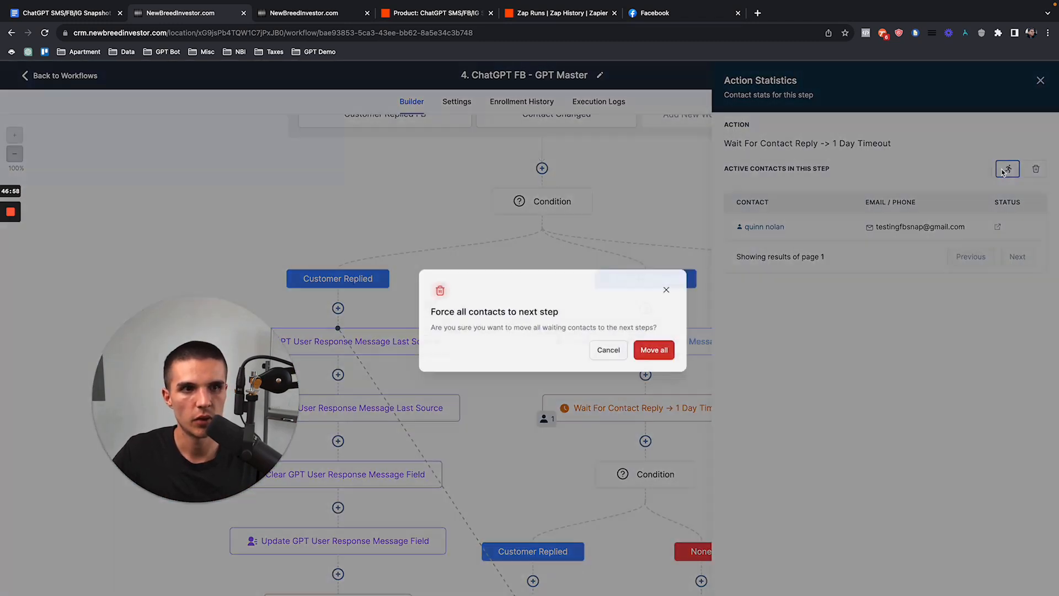
{"action": "left_click", "coordinate": [635, 359]}
{"action": "left_click", "coordinate": [658, 13]}
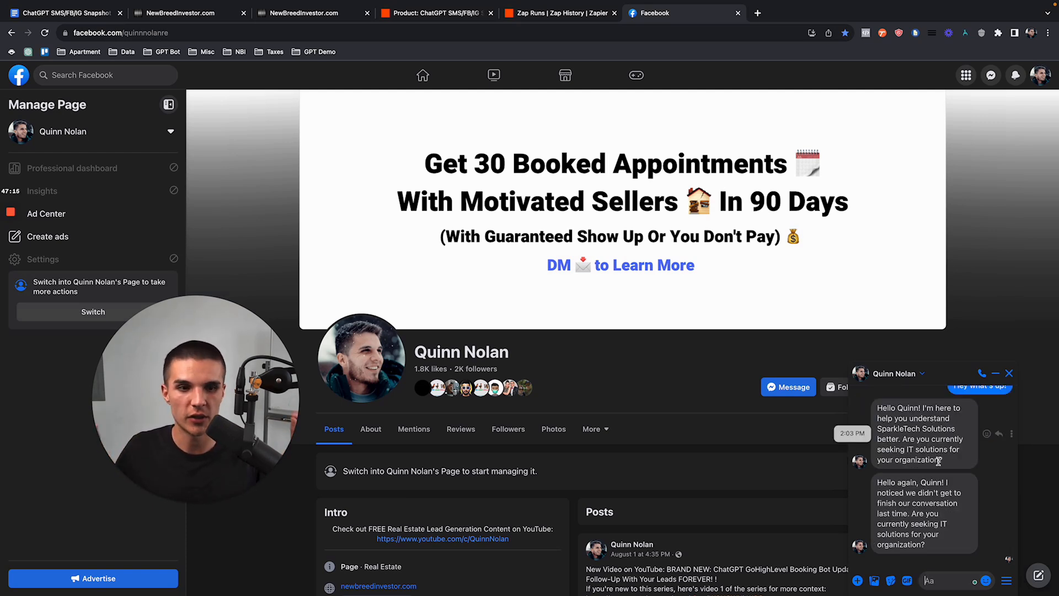
{"action": "left_click_drag", "start_coordinate": [899, 501], "coordinate": [946, 556]}
Step: Reload the workflow, force the contact onward again, and check Facebook for a second follow-up
{"action": "left_click", "coordinate": [184, 13]}
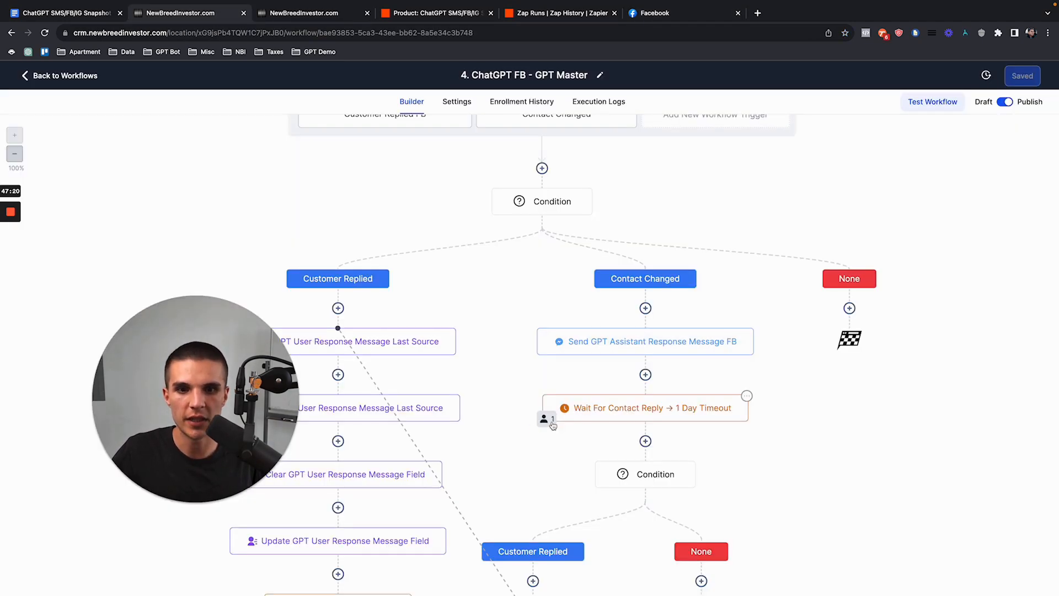
{"action": "left_click", "coordinate": [45, 32]}
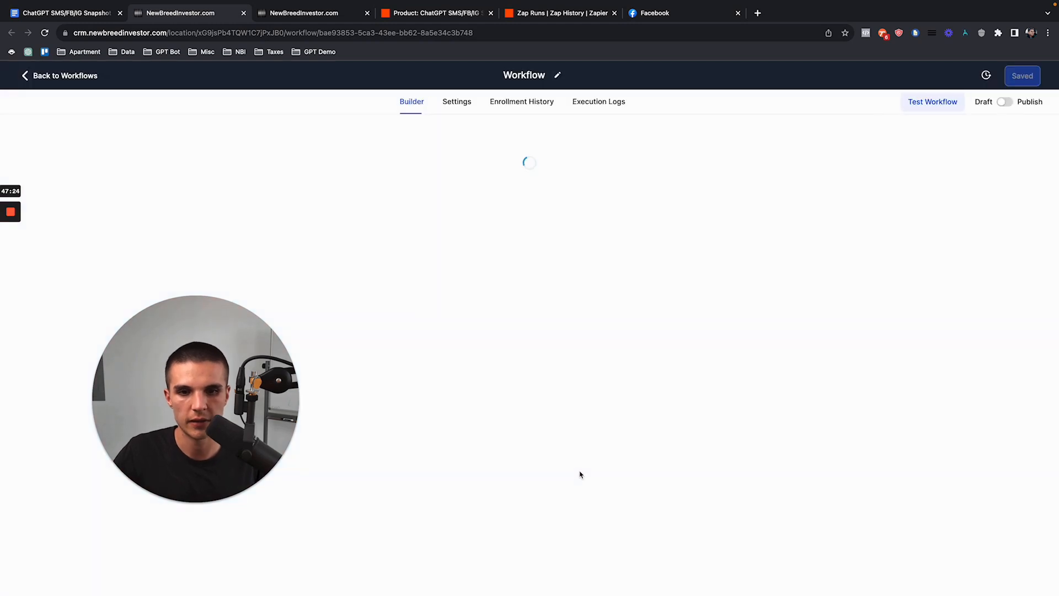
{"action": "left_click", "coordinate": [545, 452]}
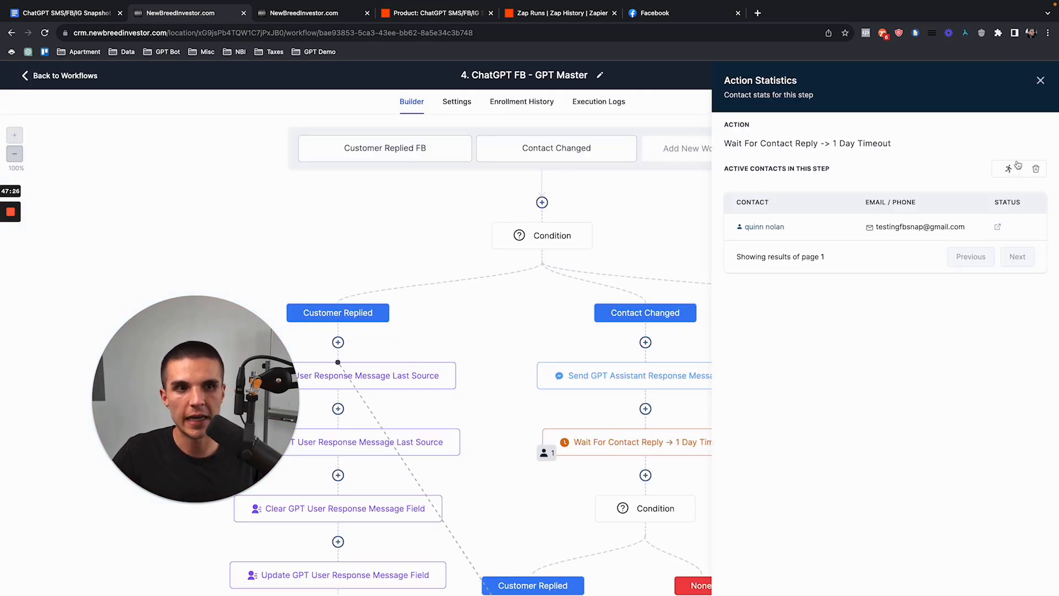
{"action": "left_click", "coordinate": [1005, 169]}
{"action": "left_click", "coordinate": [657, 347]}
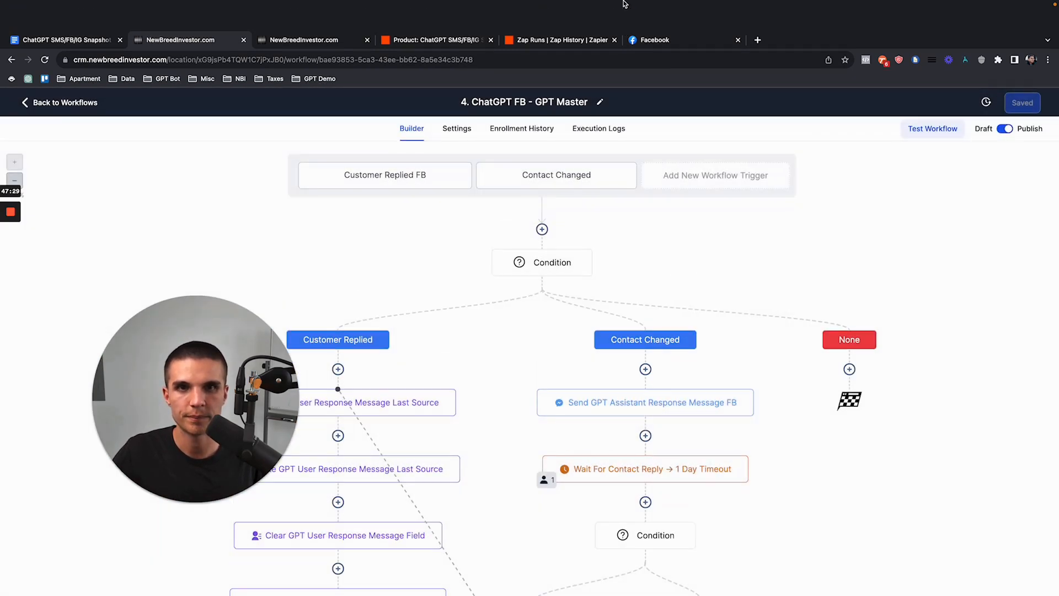
{"action": "left_click", "coordinate": [656, 40]}
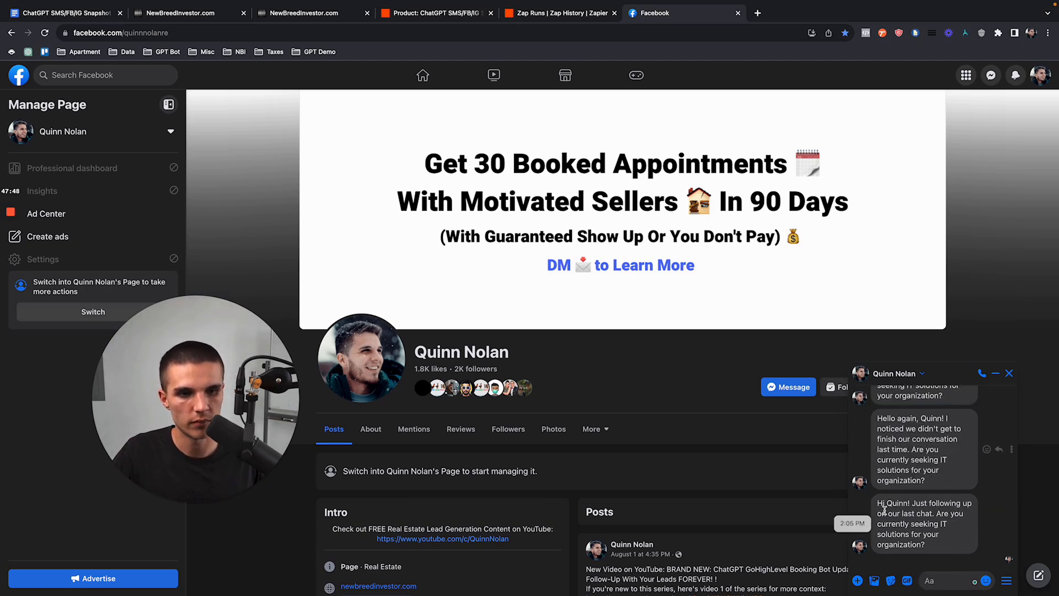
{"action": "left_click", "coordinate": [563, 12]}
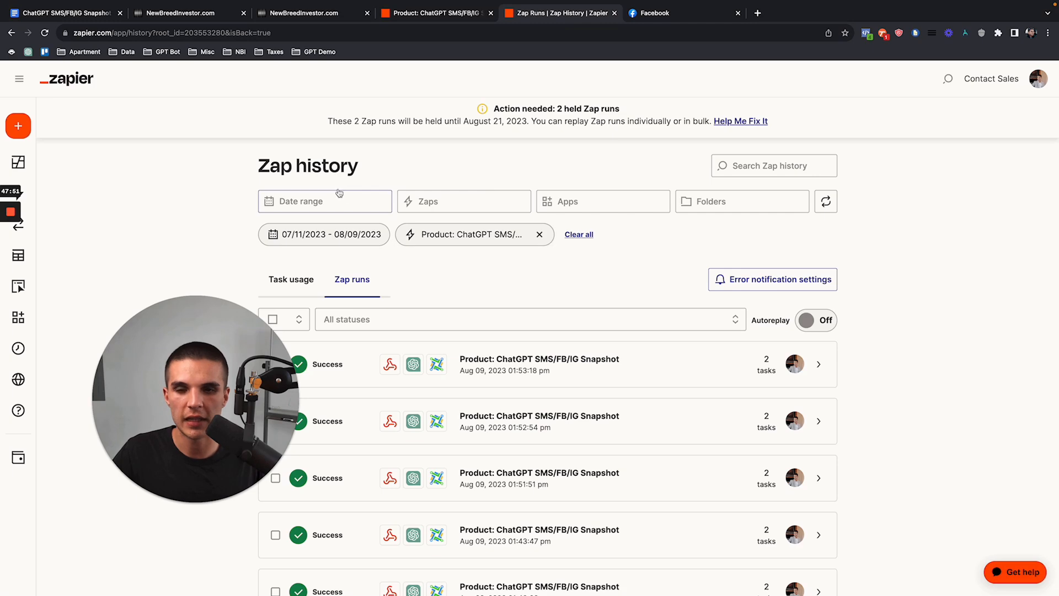
Step: Reload the Zap history and inspect the newest ChatGPT Snapshot run's details
{"action": "left_click", "coordinate": [45, 33]}
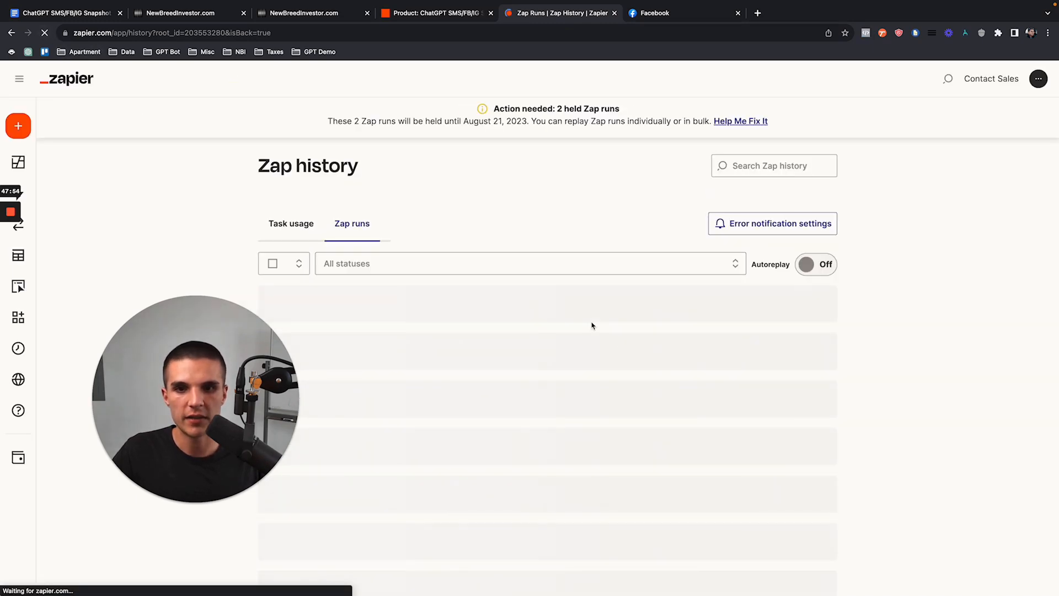
{"action": "scroll", "coordinate": [863, 496], "scroll_direction": "down", "scroll_amount": 2}
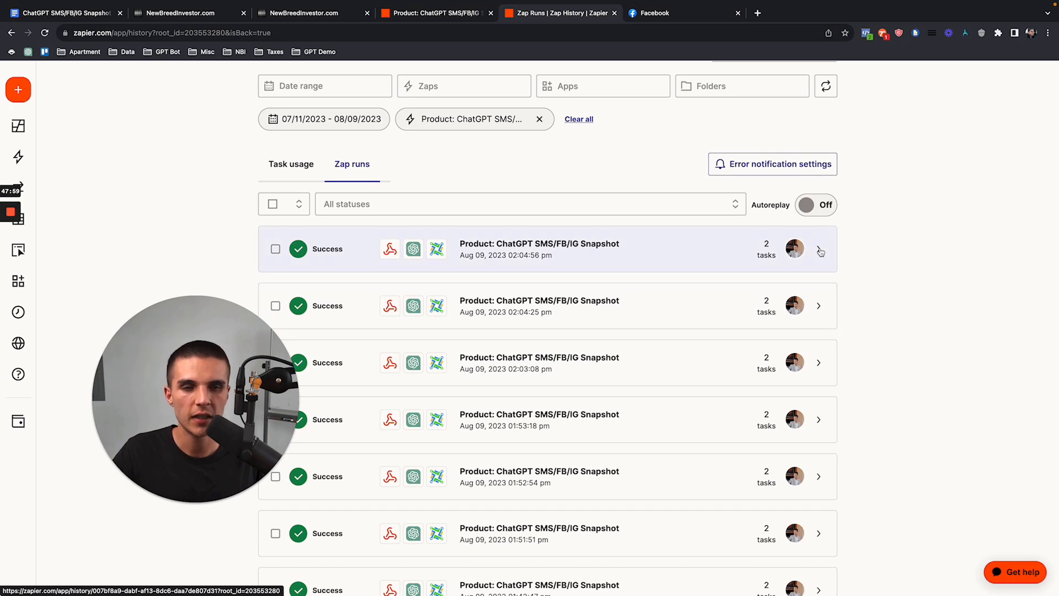
{"action": "left_click", "coordinate": [742, 259]}
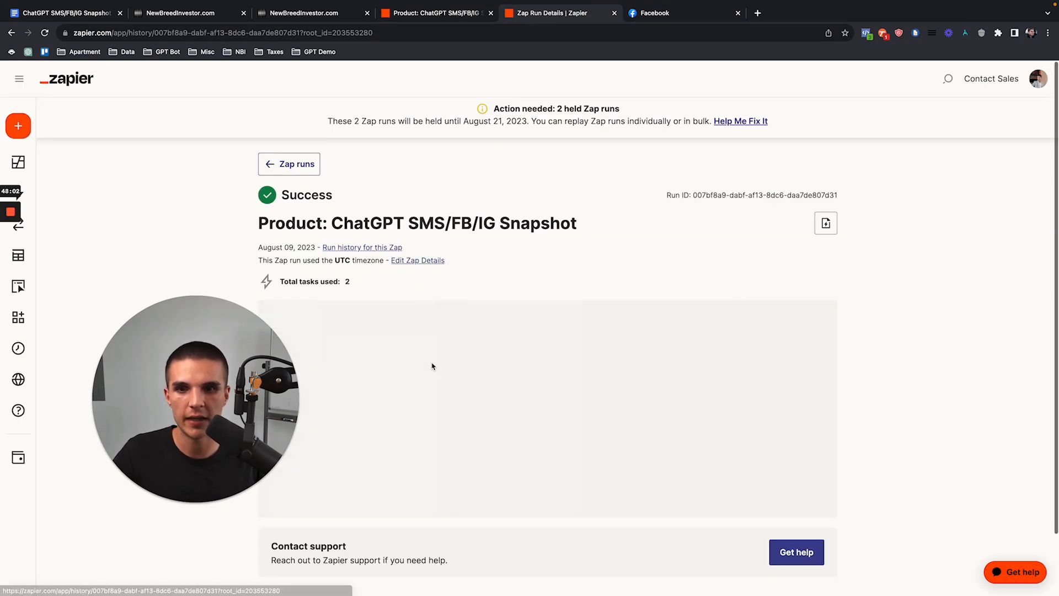
{"action": "left_click", "coordinate": [282, 167]}
Step: Inspect the 02:04:25 run's data, noting the user message 'Hi', then open the SMS test conversation
{"action": "left_click", "coordinate": [814, 420]}
{"action": "scroll", "coordinate": [617, 291], "scroll_direction": "down", "scroll_amount": 2}
{"action": "left_click_drag", "start_coordinate": [383, 393], "coordinate": [385, 393]}
{"action": "scroll", "coordinate": [338, 236], "scroll_direction": "up", "scroll_amount": 2}
{"action": "left_click", "coordinate": [281, 148]}
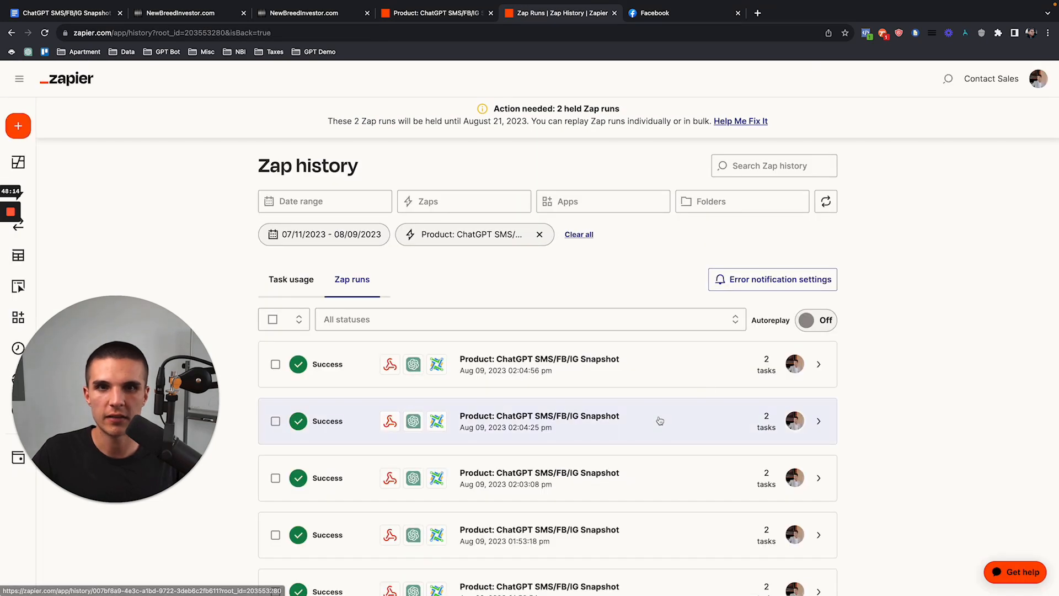
{"action": "left_click", "coordinate": [319, 18]}
{"action": "left_click", "coordinate": [481, 511]}
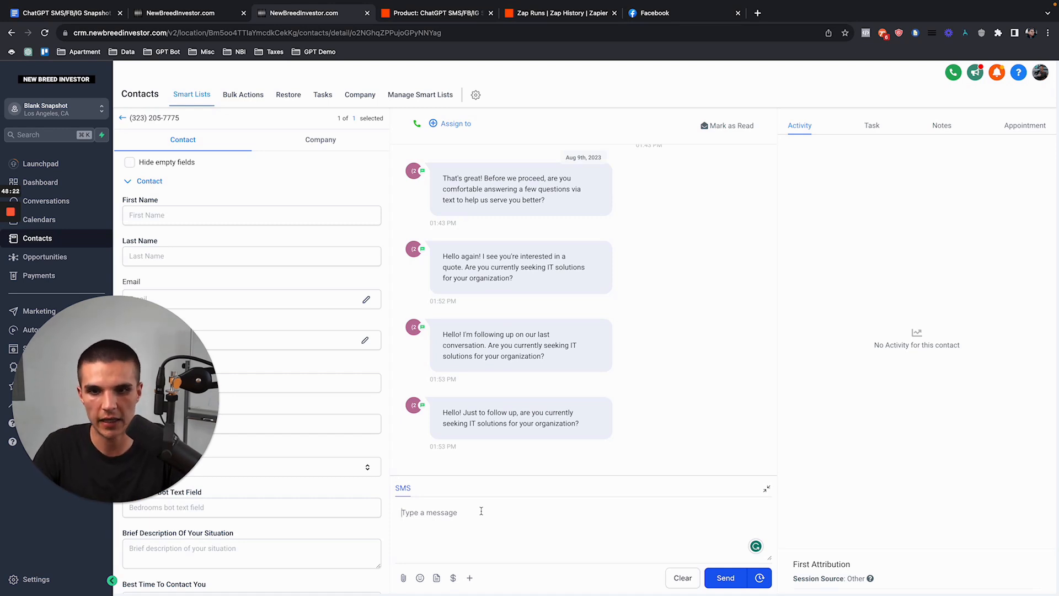
Step: Reply 'yes I am' by SMS, confirm the bot's budget question, then return to the ChatGPT FB workflows
{"action": "type", "text": "yes I am"}
{"action": "key", "text": "Return"}
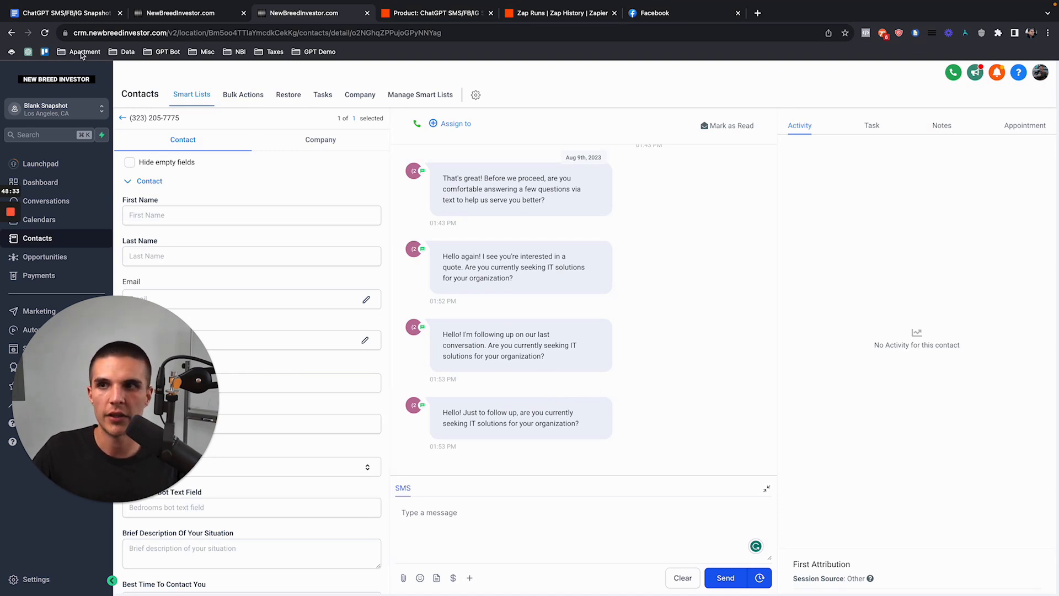
{"action": "left_click", "coordinate": [45, 33]}
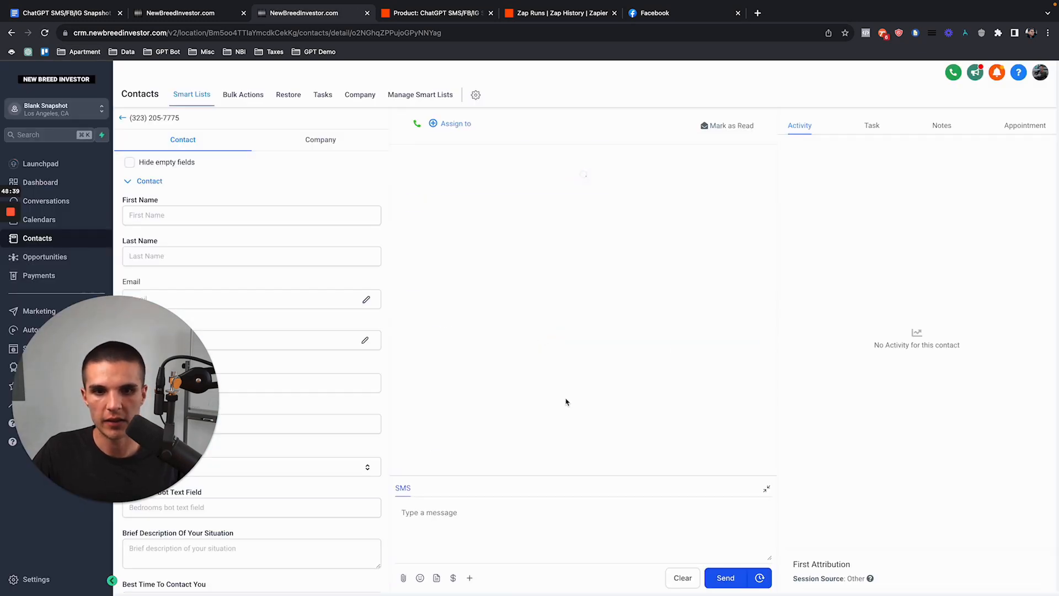
{"action": "left_click_drag", "start_coordinate": [513, 415], "coordinate": [517, 425]}
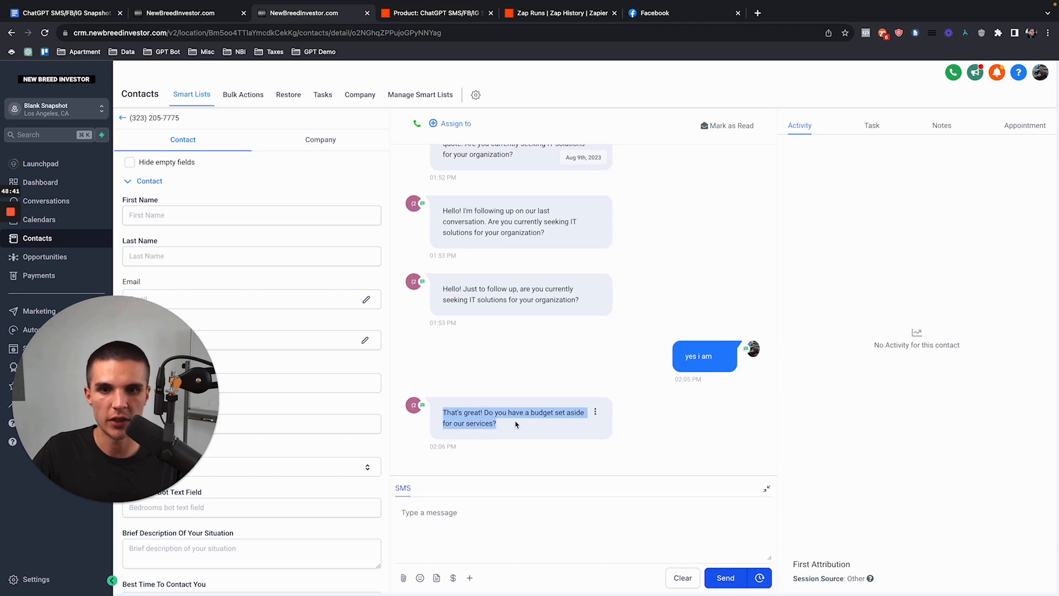
{"action": "left_click", "coordinate": [509, 389]}
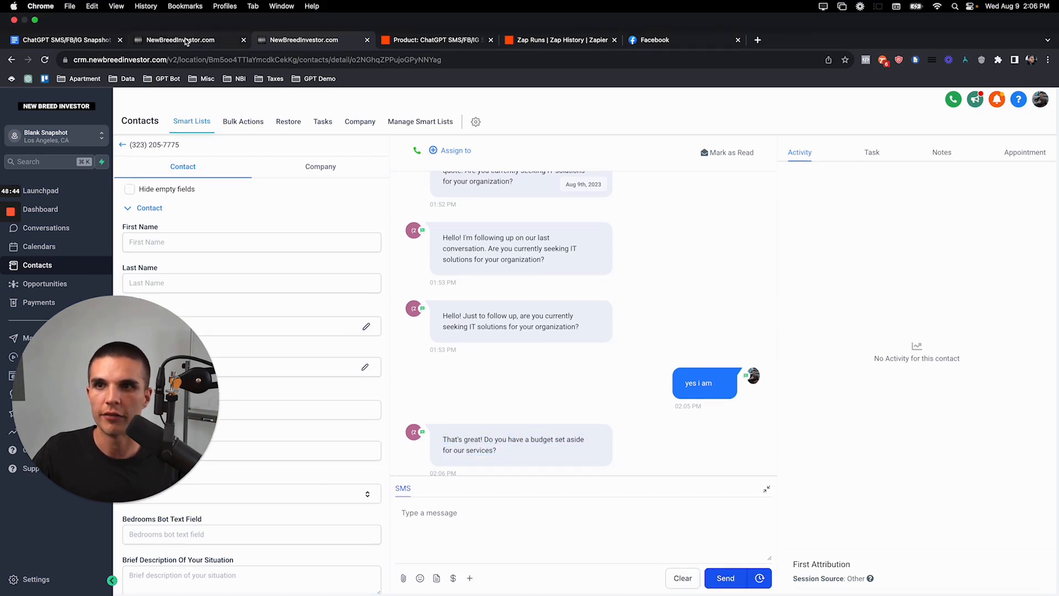
{"action": "left_click", "coordinate": [184, 15]}
{"action": "left_click", "coordinate": [83, 74]}
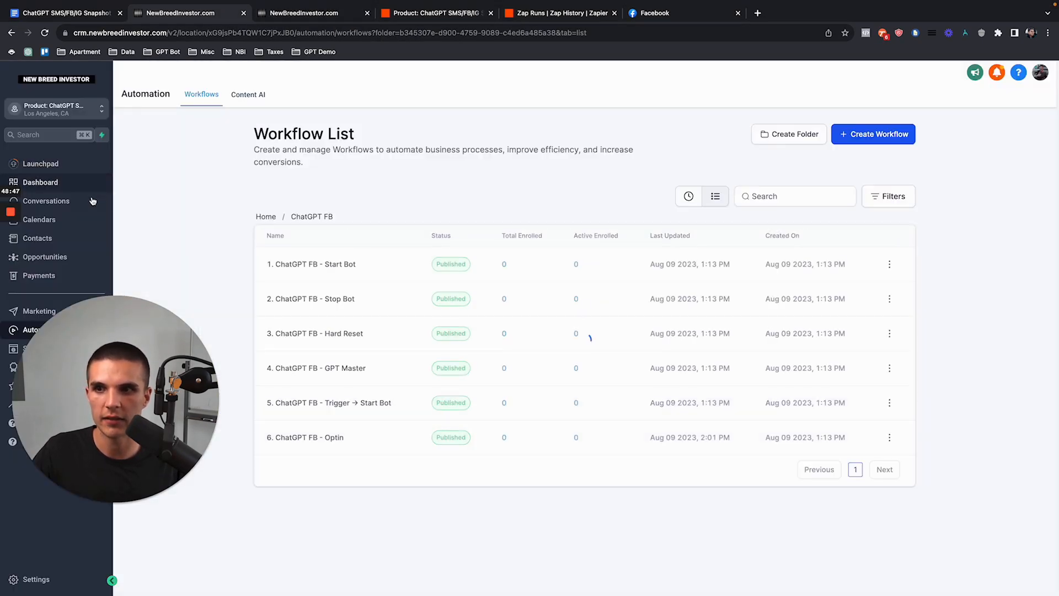
Step: Review the bot threads with the Facebook contact and Test Contact Sms, including the budget question
{"action": "left_click", "coordinate": [46, 201]}
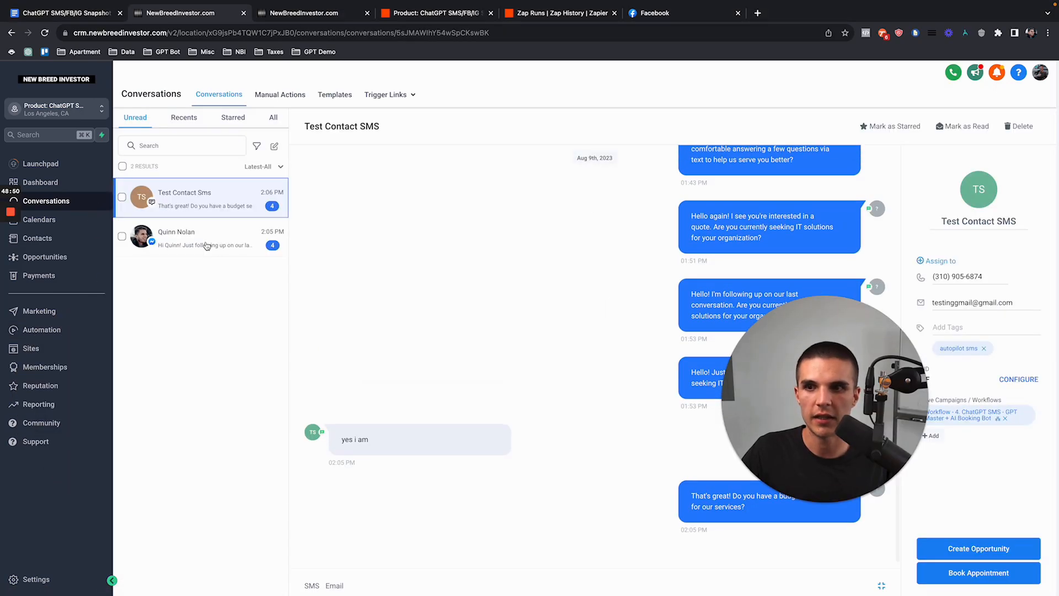
{"action": "double_click", "coordinate": [206, 245]}
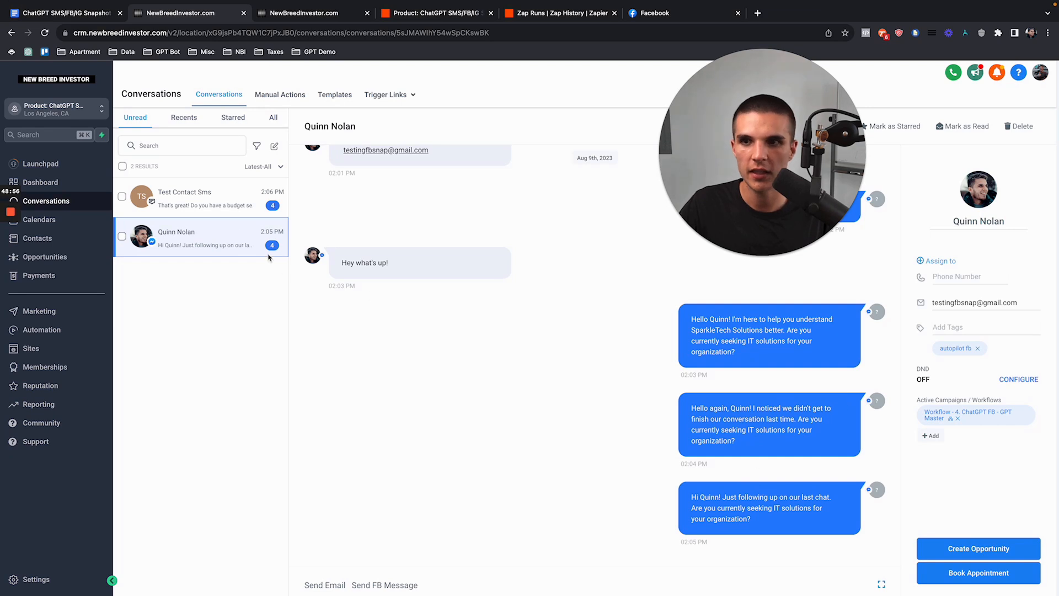
{"action": "left_click", "coordinate": [247, 202]}
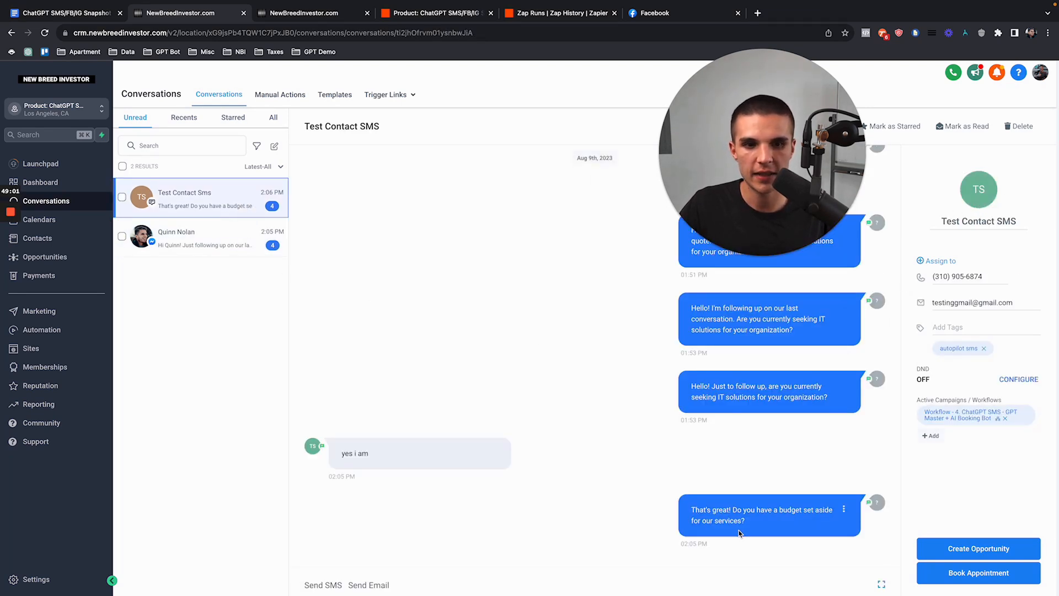
{"action": "left_click_drag", "start_coordinate": [752, 528], "coordinate": [689, 518]}
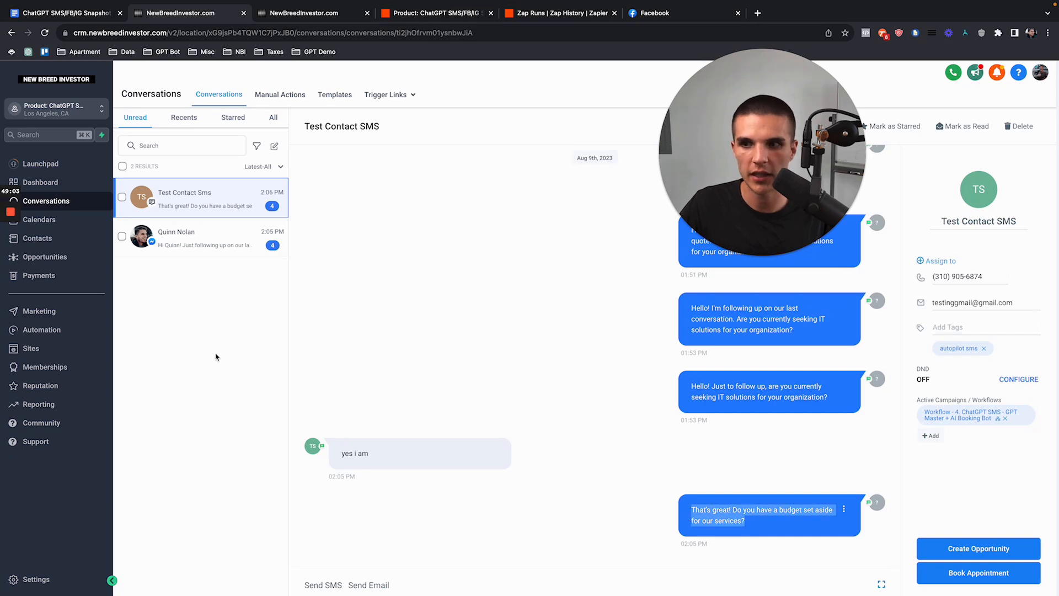
Step: Browse the ChatGPT FB and ChatGPT SMS workflow folders, then check the two-record Contacts list
{"action": "left_click", "coordinate": [94, 333]}
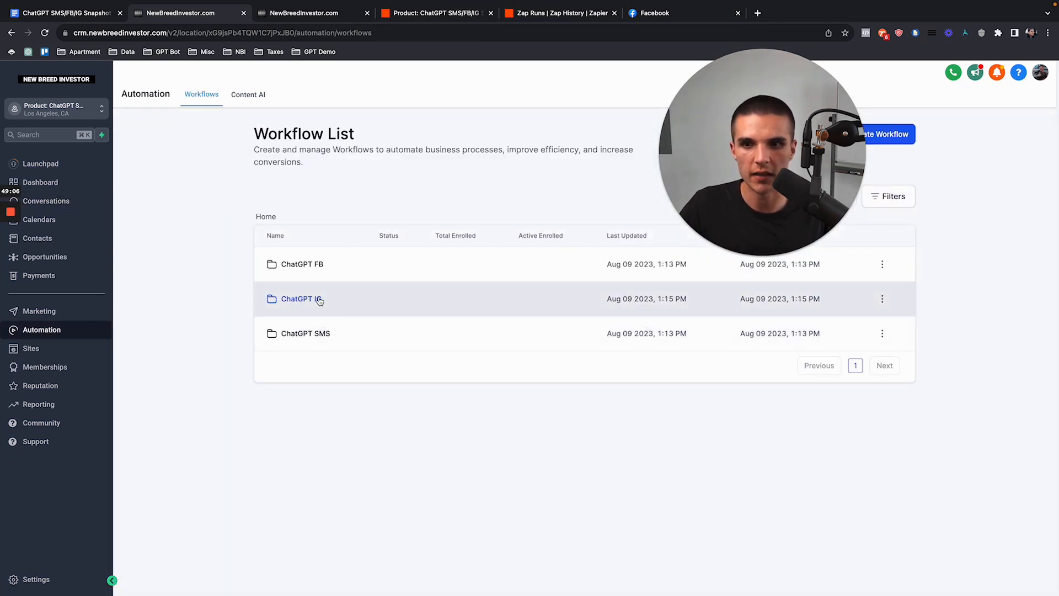
{"action": "left_click", "coordinate": [312, 266]}
{"action": "left_click", "coordinate": [266, 216]}
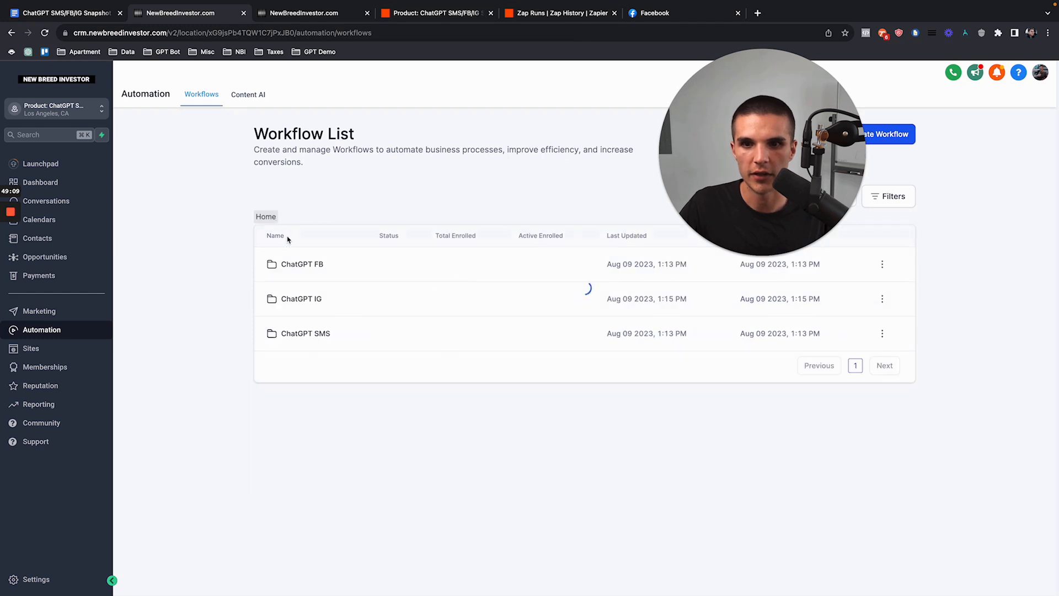
{"action": "left_click", "coordinate": [320, 335]}
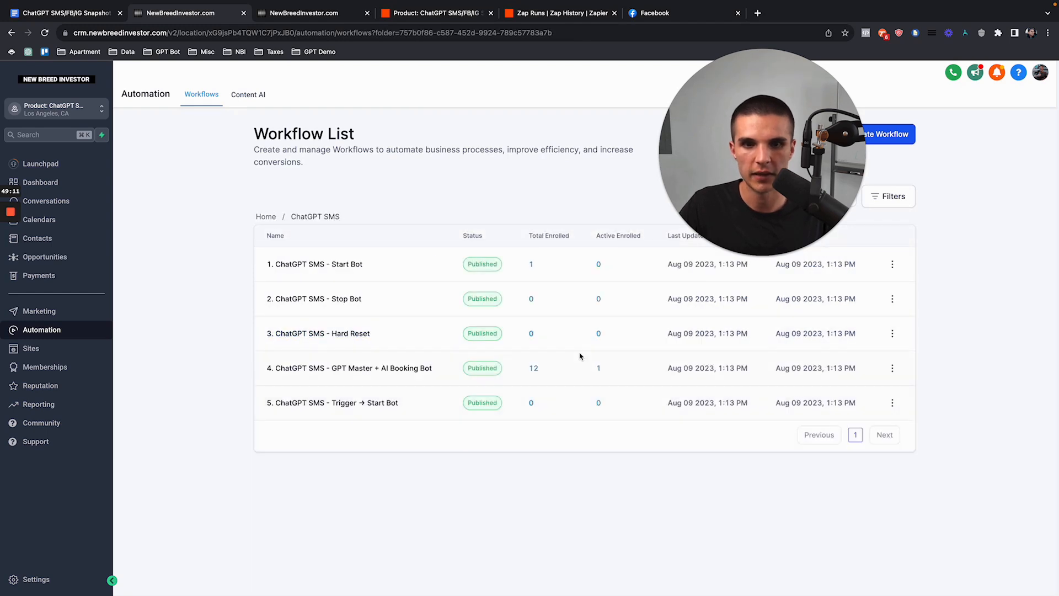
{"action": "left_click", "coordinate": [261, 217]}
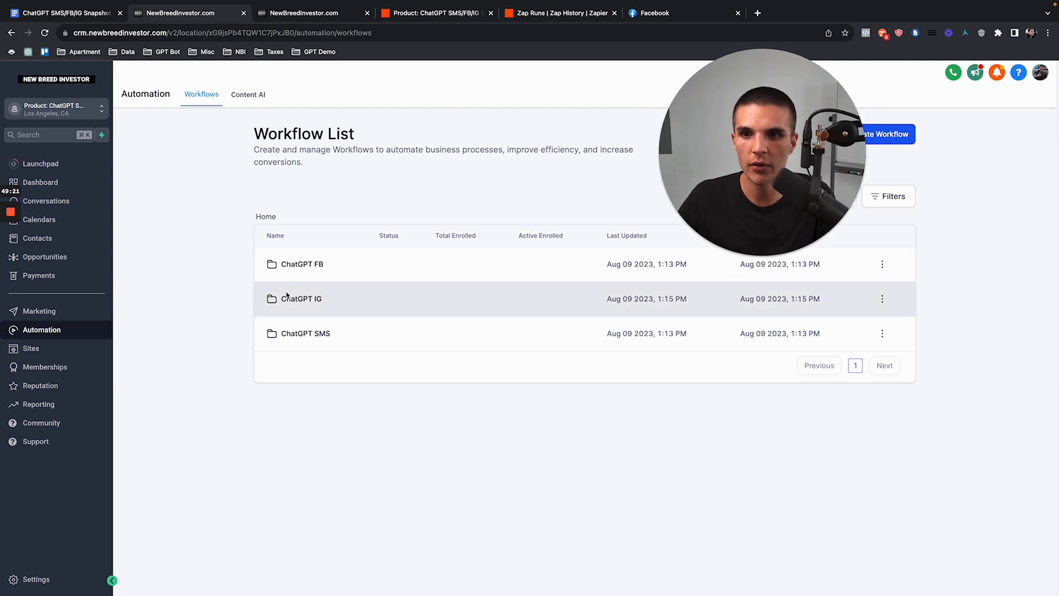
{"action": "left_click", "coordinate": [37, 237]}
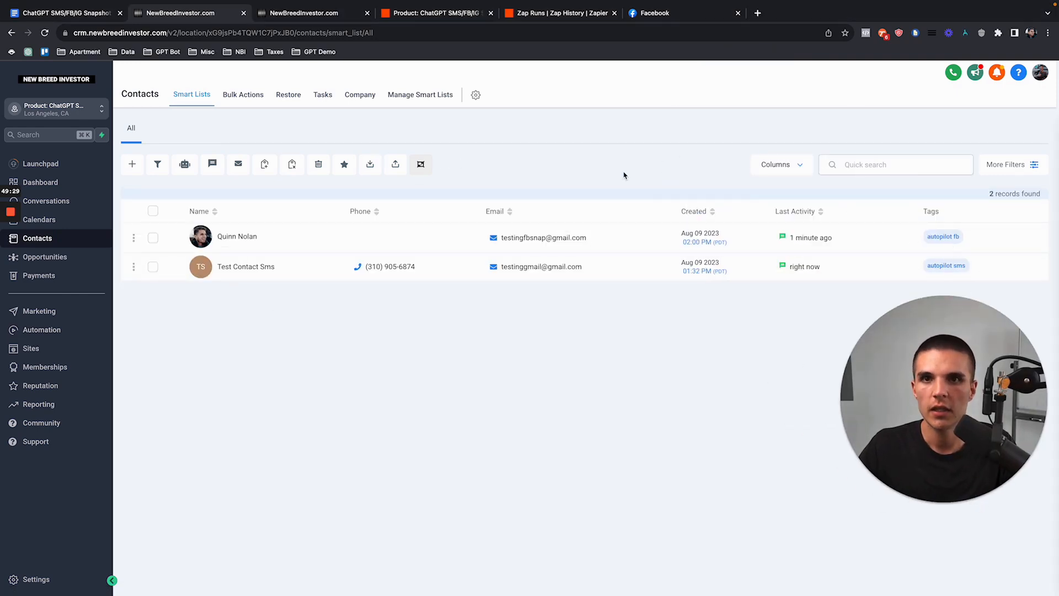
{"action": "left_click", "coordinate": [84, 17]}
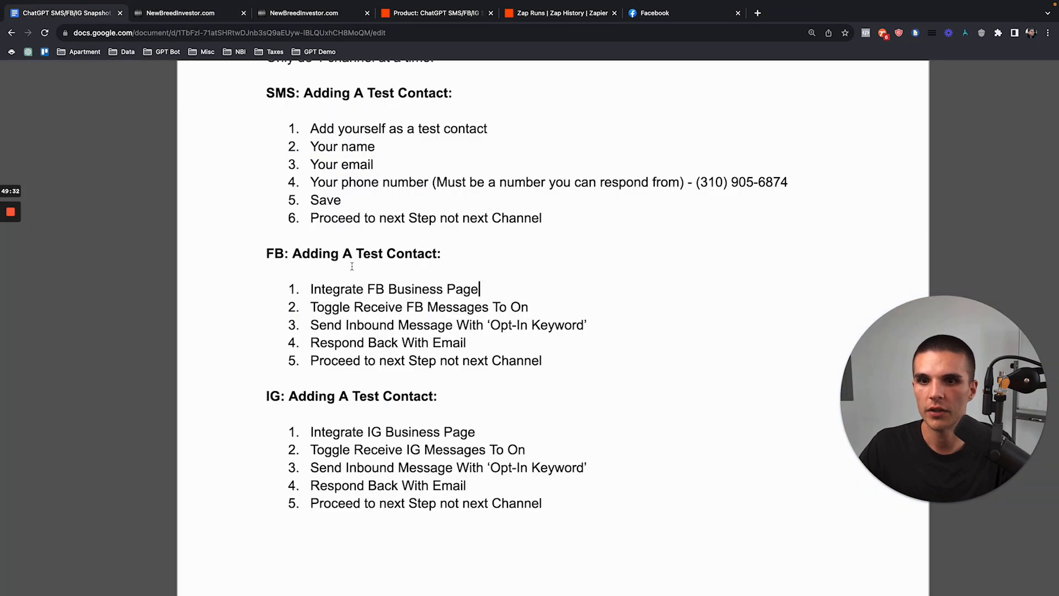
Step: Find the IG: Adding A Test Contact section, highlight its Integrate IG Business Page step, and zoom out
{"action": "scroll", "coordinate": [466, 420], "scroll_direction": "down", "scroll_amount": 15}
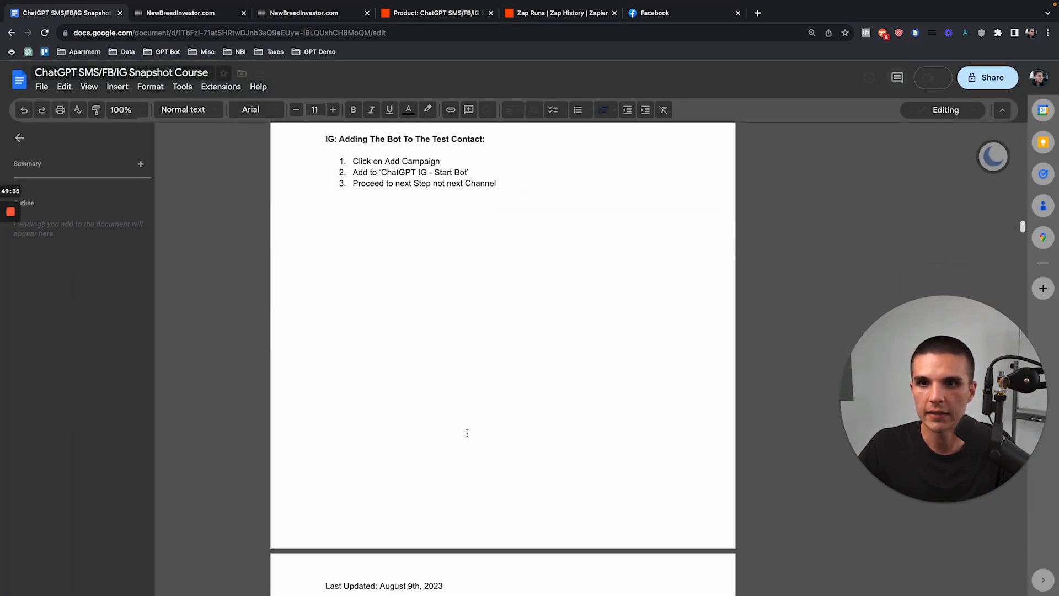
{"action": "scroll", "coordinate": [463, 406], "scroll_direction": "up", "scroll_amount": 10}
{"action": "scroll", "coordinate": [393, 282], "scroll_direction": "up", "scroll_amount": 5}
{"action": "scroll", "coordinate": [393, 281], "scroll_direction": "up", "scroll_amount": 1}
{"action": "left_click_drag", "start_coordinate": [306, 202], "coordinate": [526, 210]}
{"action": "left_click", "coordinate": [527, 210]}
{"action": "scroll", "coordinate": [399, 189], "scroll_direction": "up", "scroll_amount": 3}
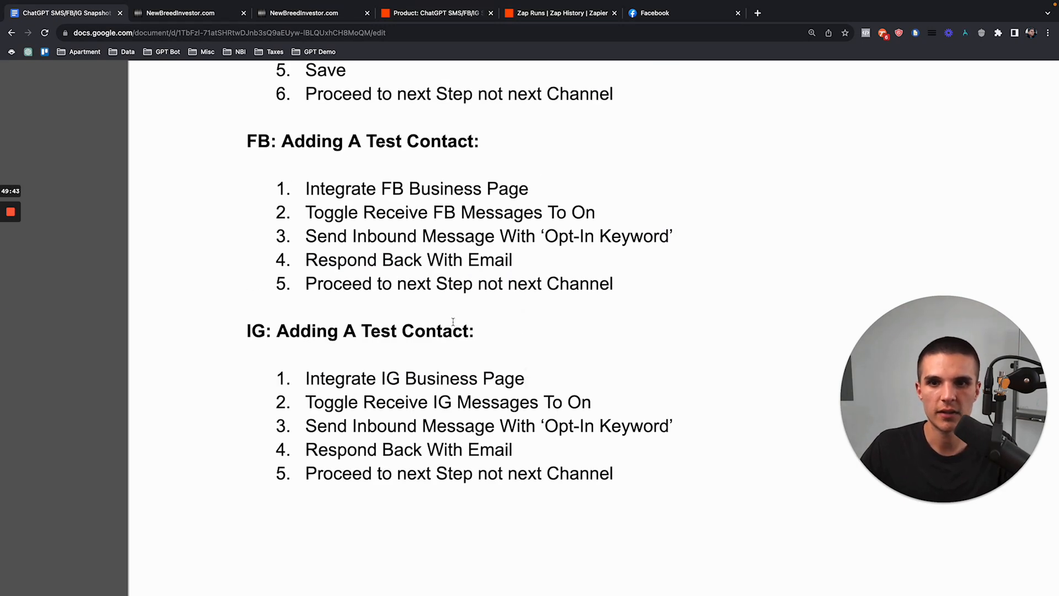
{"action": "left_click_drag", "start_coordinate": [526, 379], "coordinate": [307, 379]}
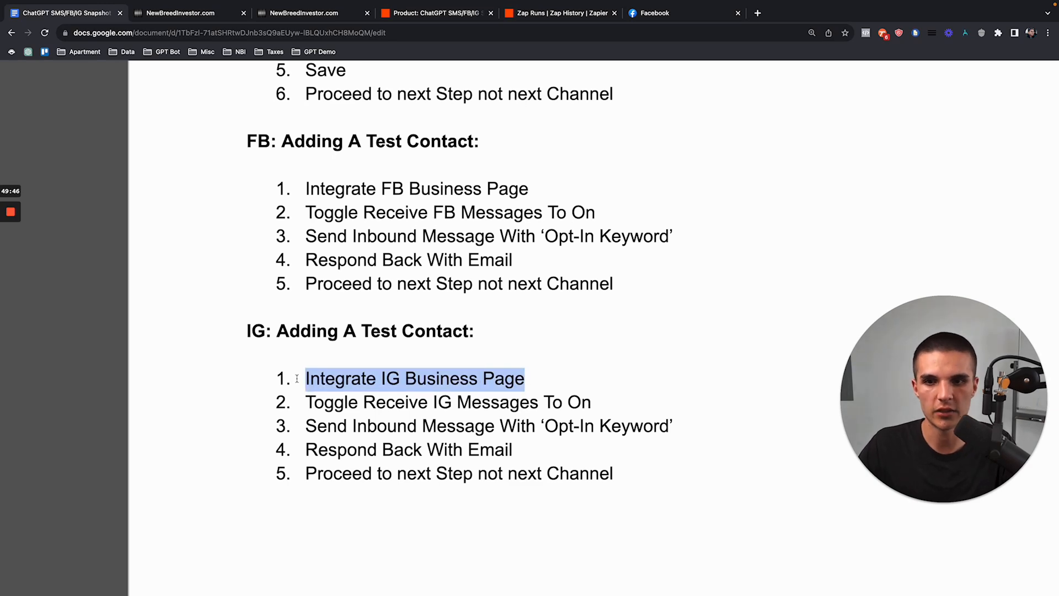
{"action": "key", "text": "super+minus"}
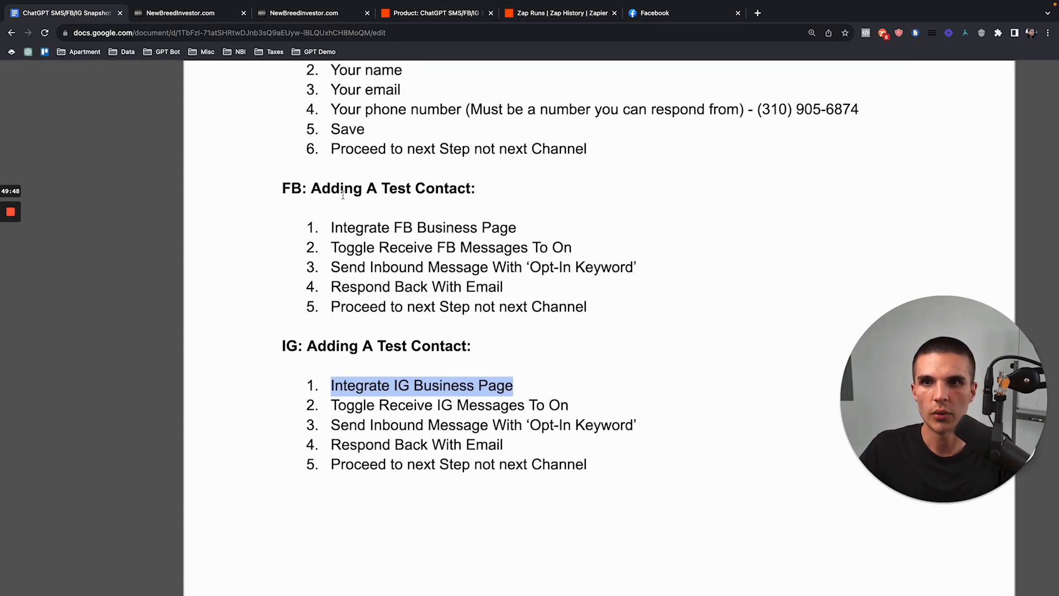
{"action": "left_click", "coordinate": [202, 13]}
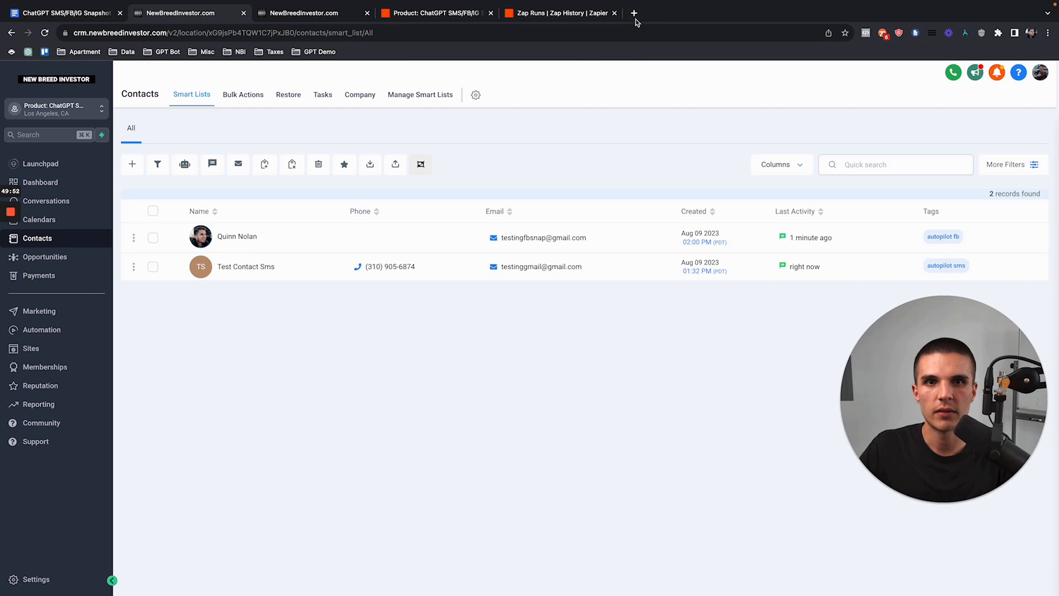
Step: Open Instagram direct messages from the demo bookmarks in a new tab
{"action": "left_click", "coordinate": [634, 13]}
{"action": "left_click", "coordinate": [316, 52]}
{"action": "left_click", "coordinate": [324, 80]}
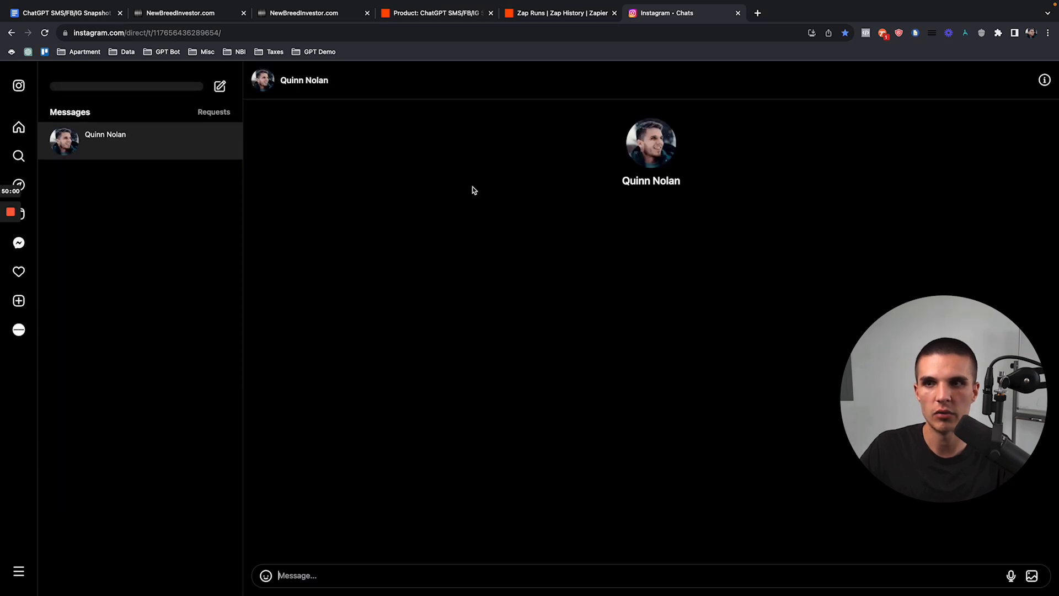
Step: Enable Allow re-entry in the 6. ChatGPT IG - Optin workflow settings and save it
{"action": "left_click", "coordinate": [184, 15]}
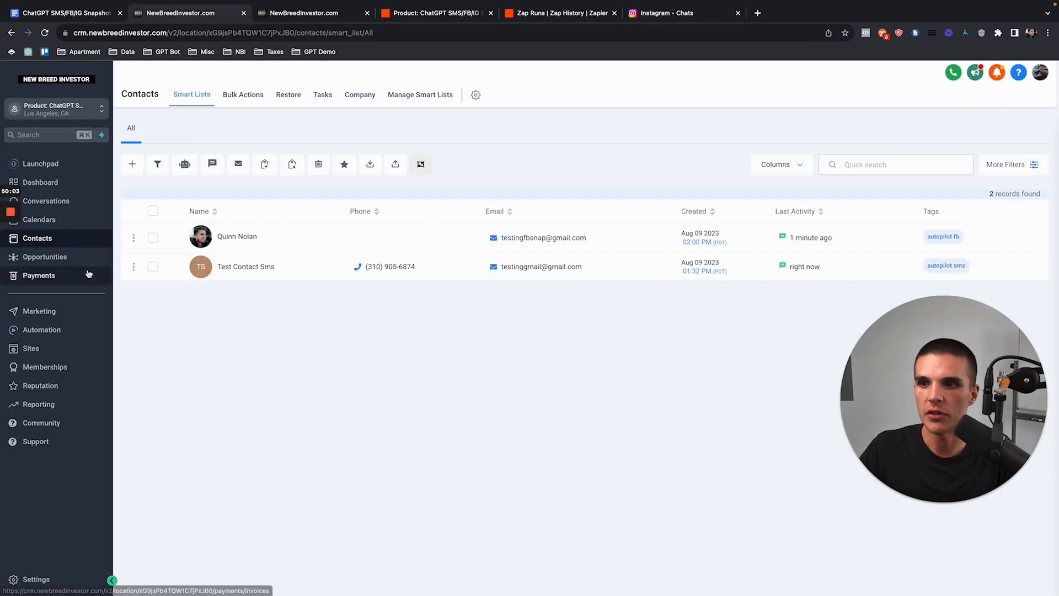
{"action": "left_click", "coordinate": [70, 330]}
{"action": "left_click", "coordinate": [307, 301]}
{"action": "left_click", "coordinate": [307, 439]}
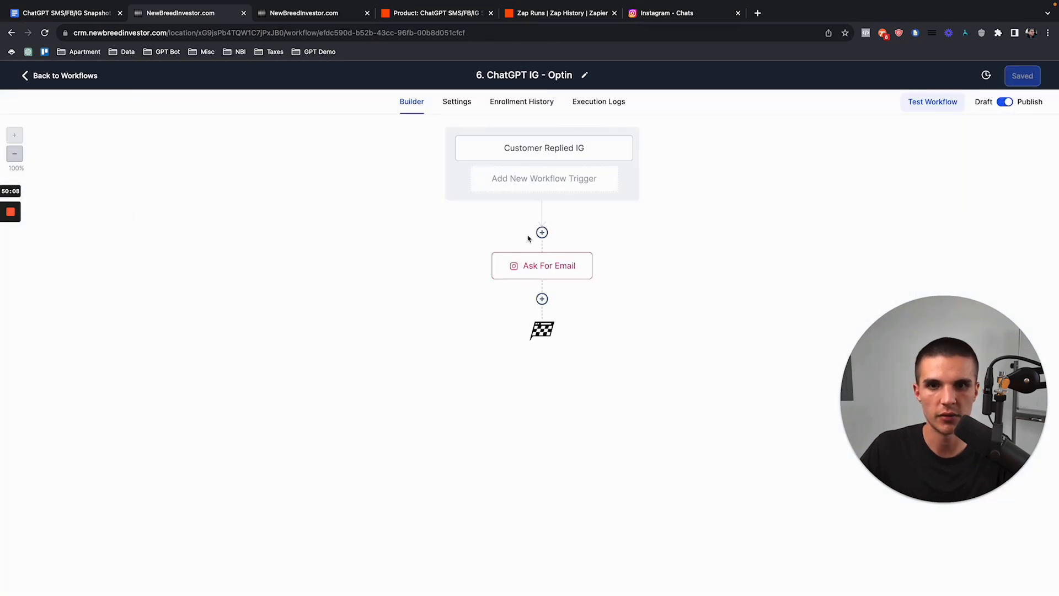
{"action": "left_click", "coordinate": [465, 111]}
{"action": "left_click", "coordinate": [224, 231]}
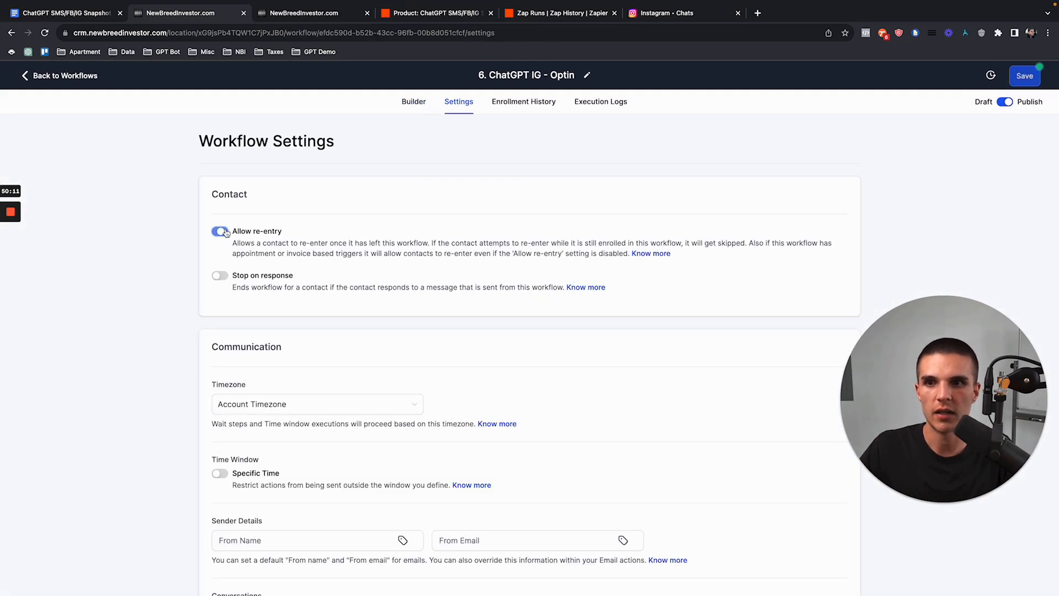
{"action": "left_click", "coordinate": [1019, 78]}
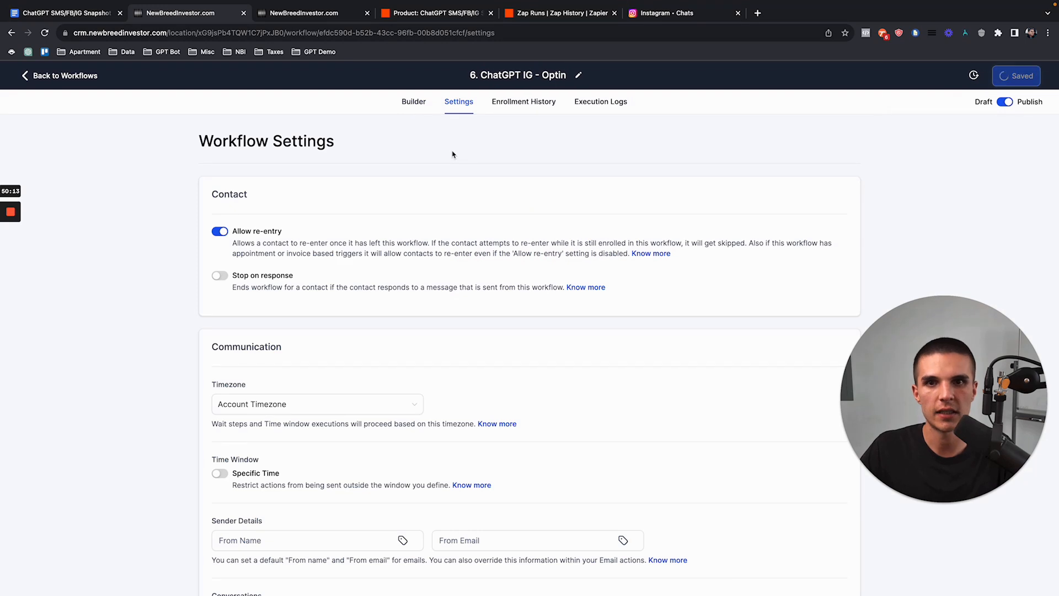
{"action": "left_click", "coordinate": [411, 103]}
Step: Copy the Customer Replied IG trigger's Opt-In Keyword and send it as an Instagram DM
{"action": "left_click", "coordinate": [566, 157]}
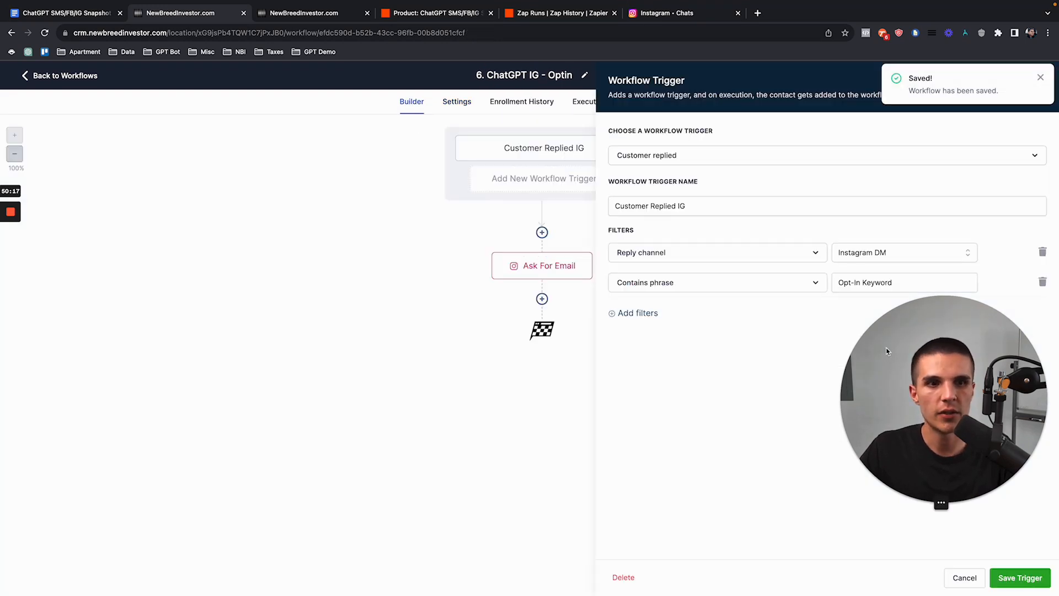
{"action": "left_click_drag", "start_coordinate": [886, 283], "coordinate": [816, 285]}
{"action": "key", "text": "ctrl+c"}
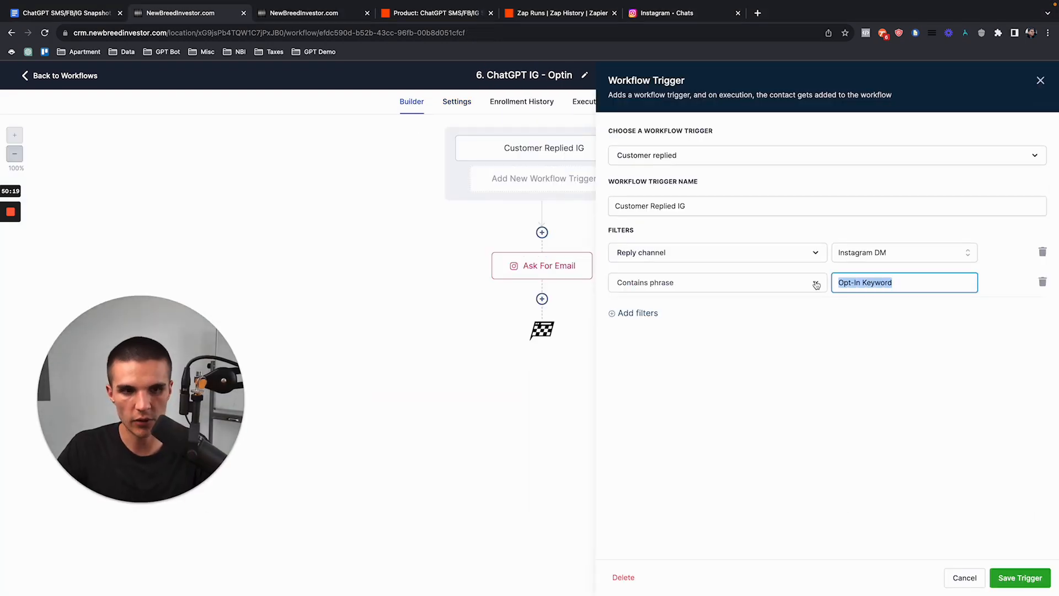
{"action": "left_click", "coordinate": [689, 16]}
{"action": "key", "text": "ctrl+v"}
{"action": "key", "text": "Return"}
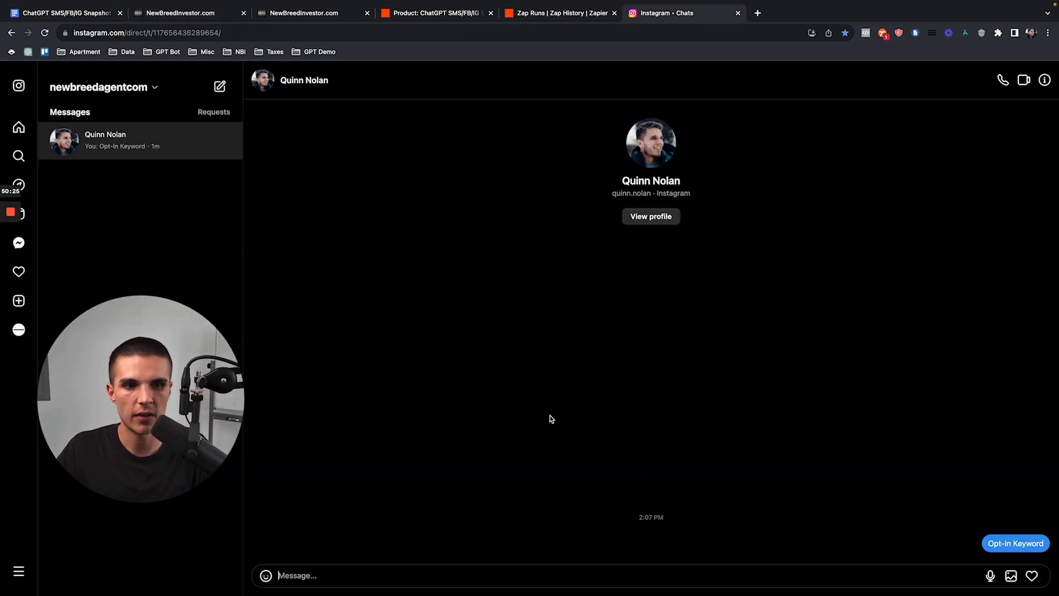
Step: Inspect the Ask For Email step's message settings, then close the settings panel
{"action": "left_click", "coordinate": [190, 16]}
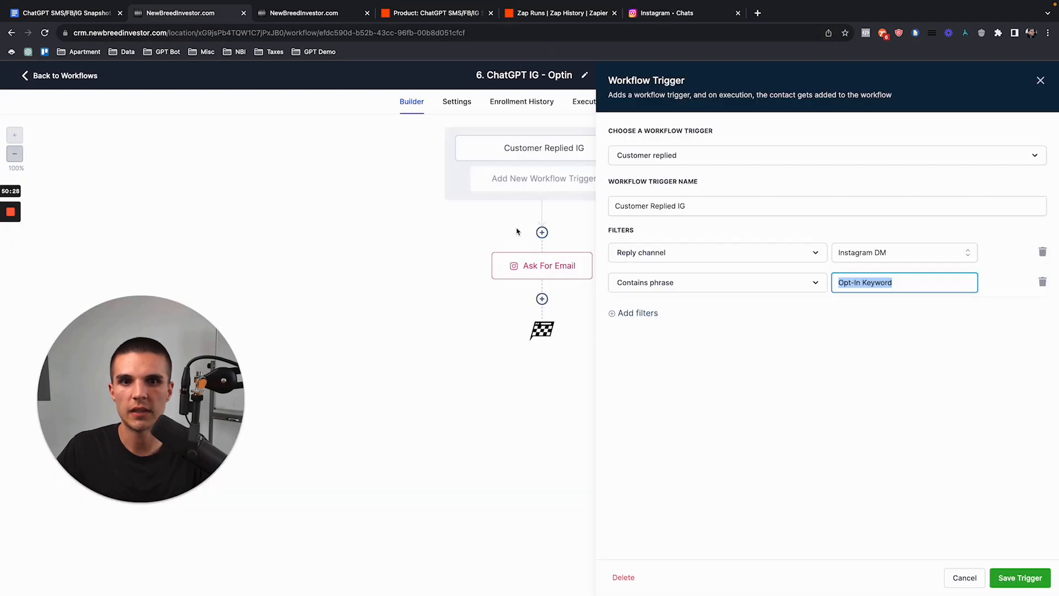
{"action": "left_click", "coordinate": [563, 266]}
{"action": "left_click", "coordinate": [1041, 80]}
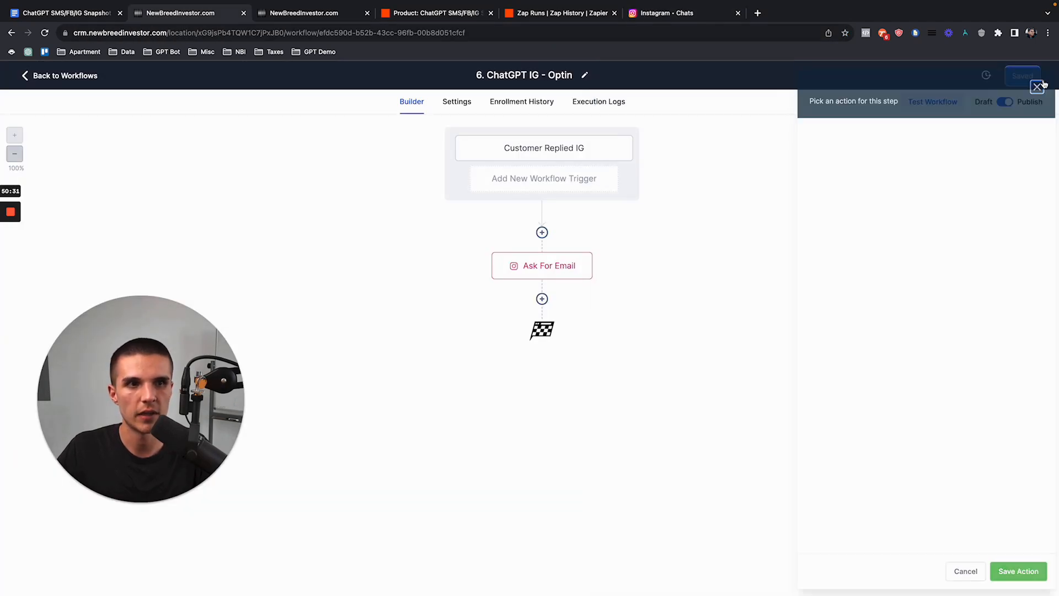
{"action": "left_click", "coordinate": [682, 13]}
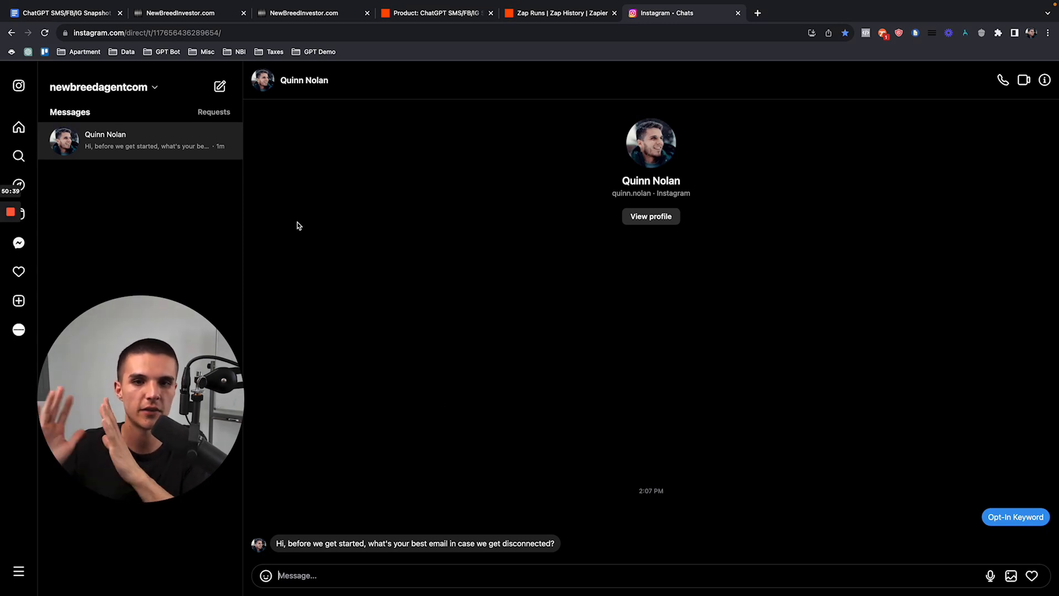
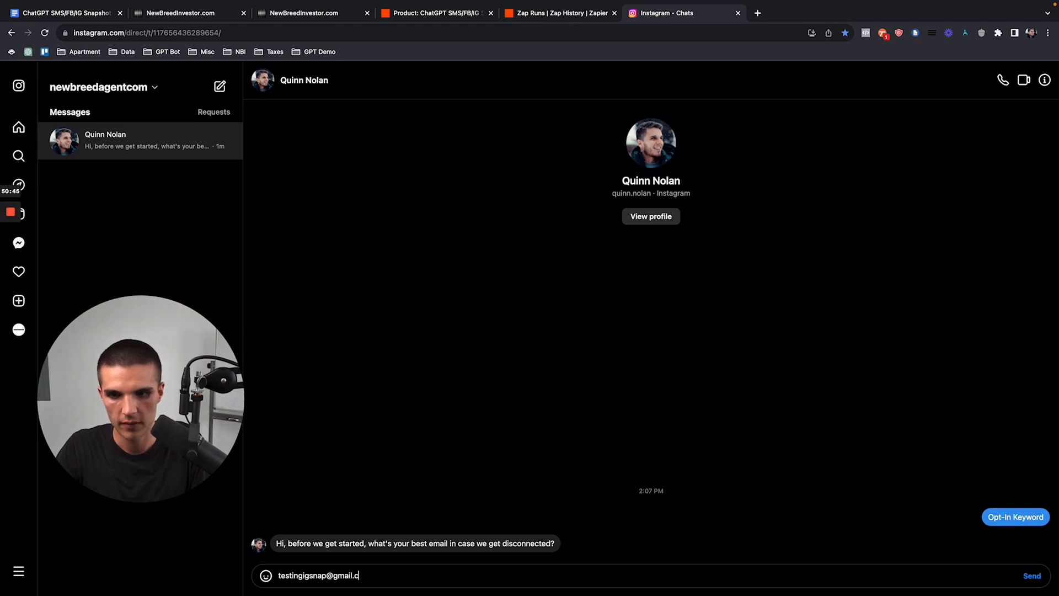
Step: Send a test email address as the Instagram DM reply, then go back to the GoHighLevel workflows list
{"action": "key", "text": "Return"}
{"action": "left_click", "coordinate": [205, 39]}
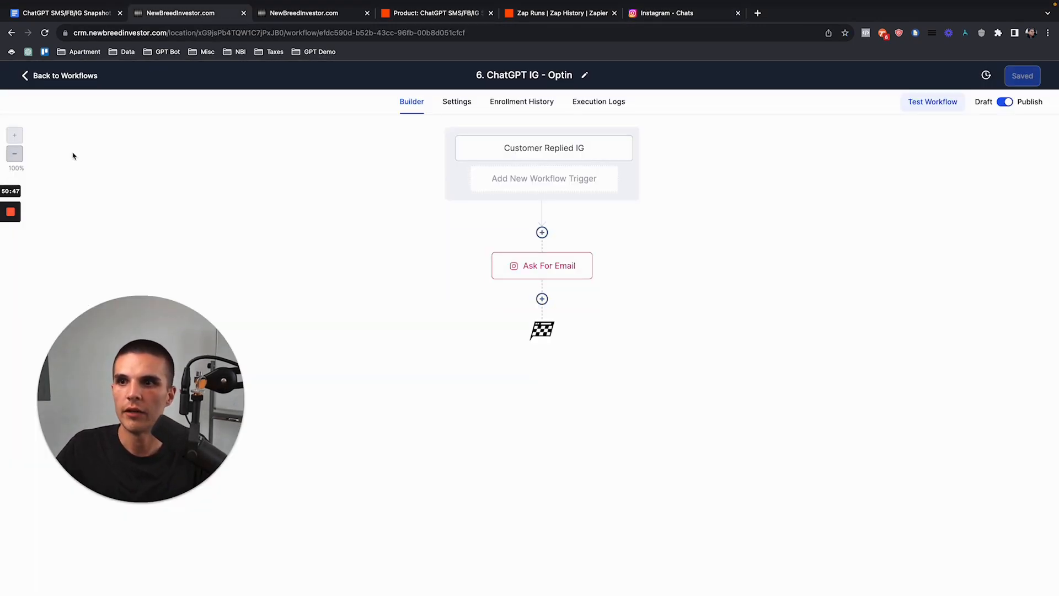
{"action": "left_click", "coordinate": [72, 76]}
Step: From the newest Instagram contact's page, add it to the 1. ChatGPT IG - Start Bot workflow
{"action": "left_click", "coordinate": [84, 239]}
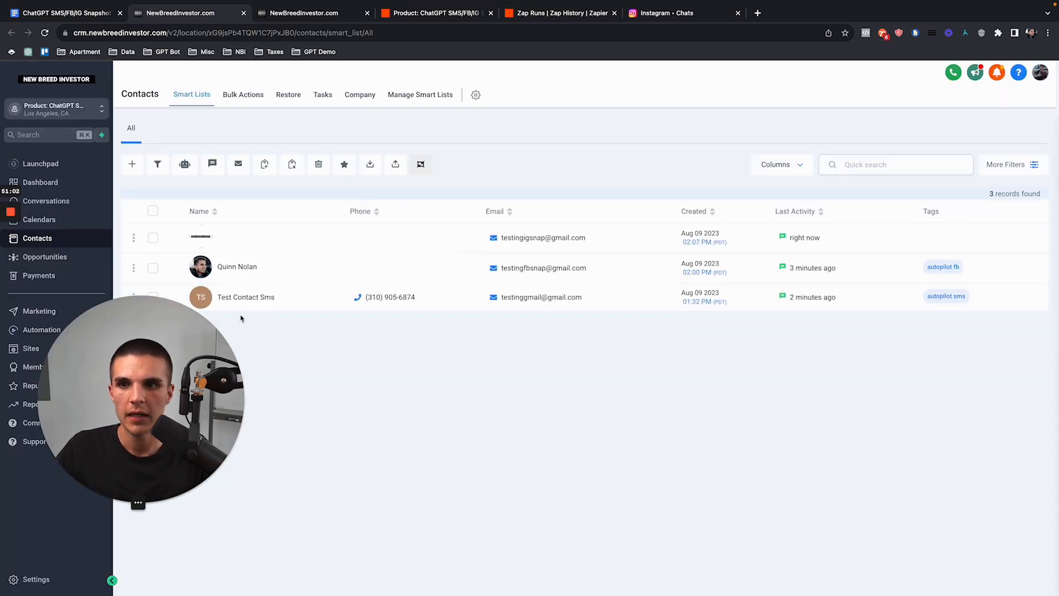
{"action": "left_click", "coordinate": [235, 246]}
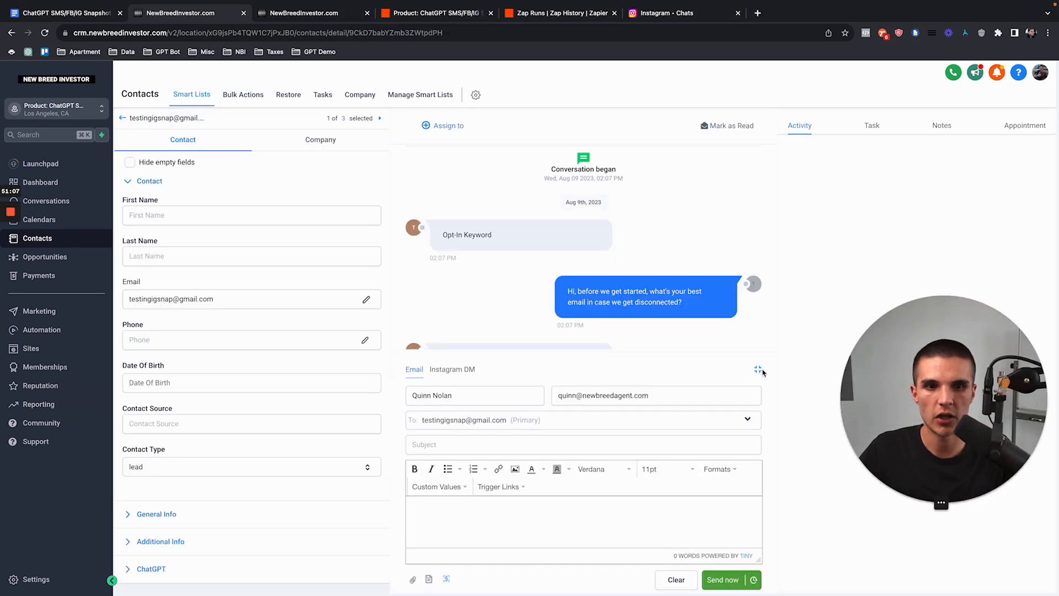
{"action": "left_click", "coordinate": [758, 369]}
{"action": "scroll", "coordinate": [198, 401], "scroll_direction": "down", "scroll_amount": 3}
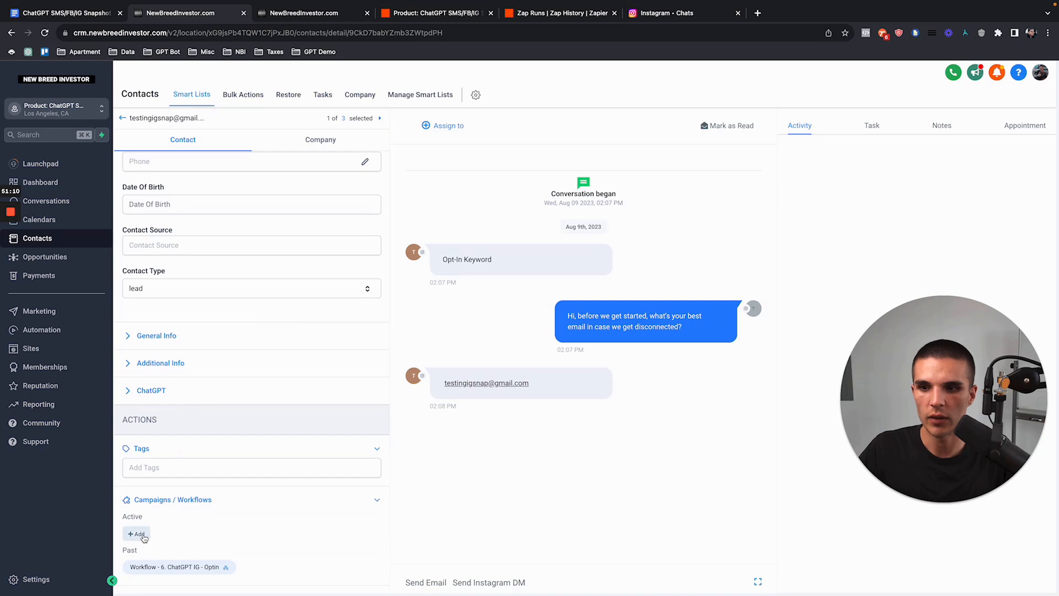
{"action": "left_click", "coordinate": [136, 533]}
{"action": "left_click", "coordinate": [458, 144]}
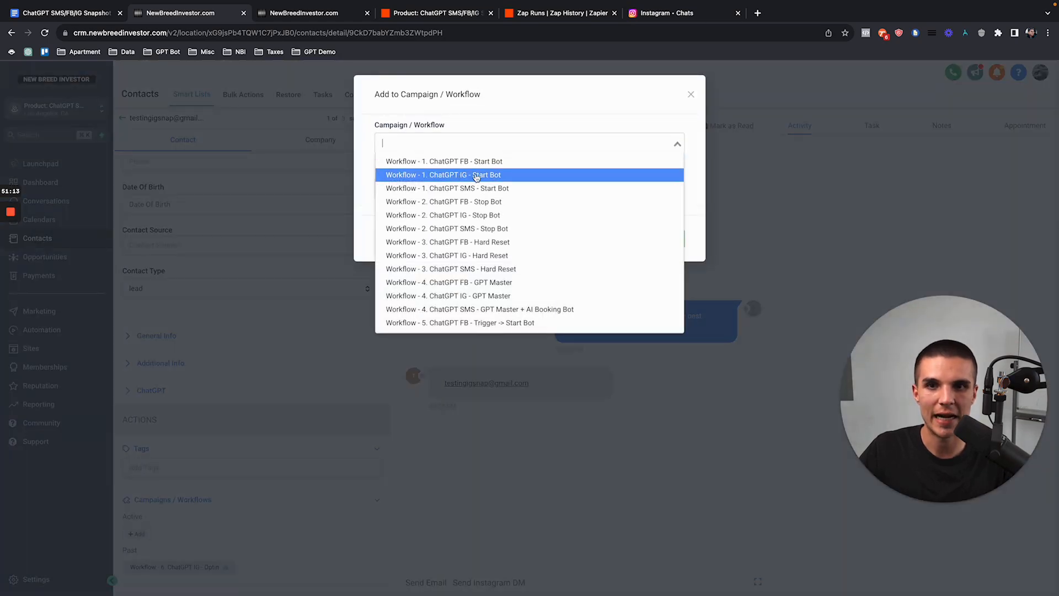
{"action": "left_click", "coordinate": [462, 174]}
{"action": "left_click", "coordinate": [665, 238]}
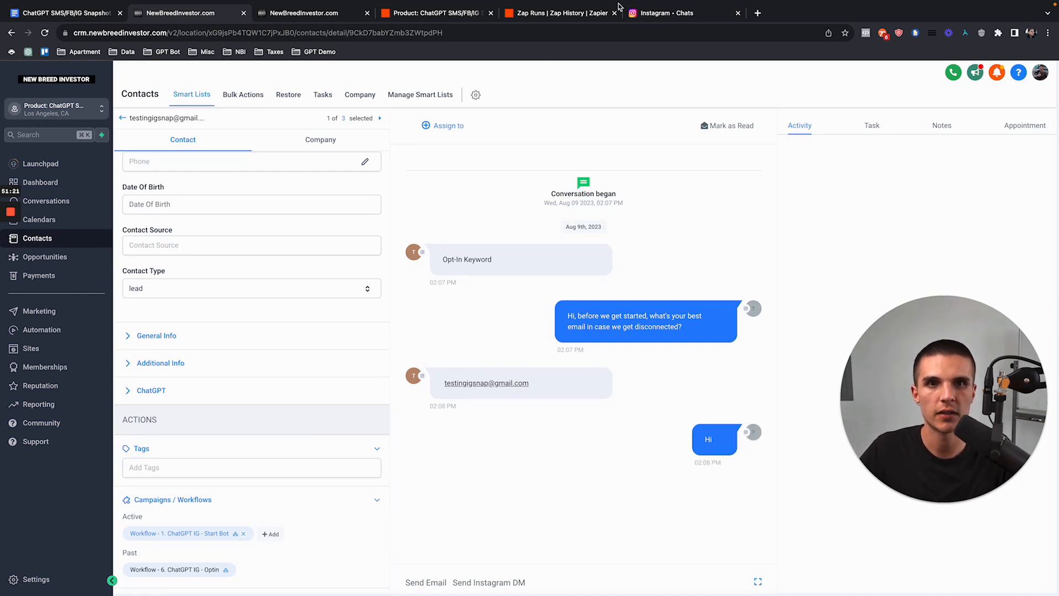
Step: Glance at the ChatGPT zap in Zapier before returning to the Instagram chat
{"action": "left_click", "coordinate": [648, 17]}
{"action": "mouse_move", "coordinate": [277, 543]}
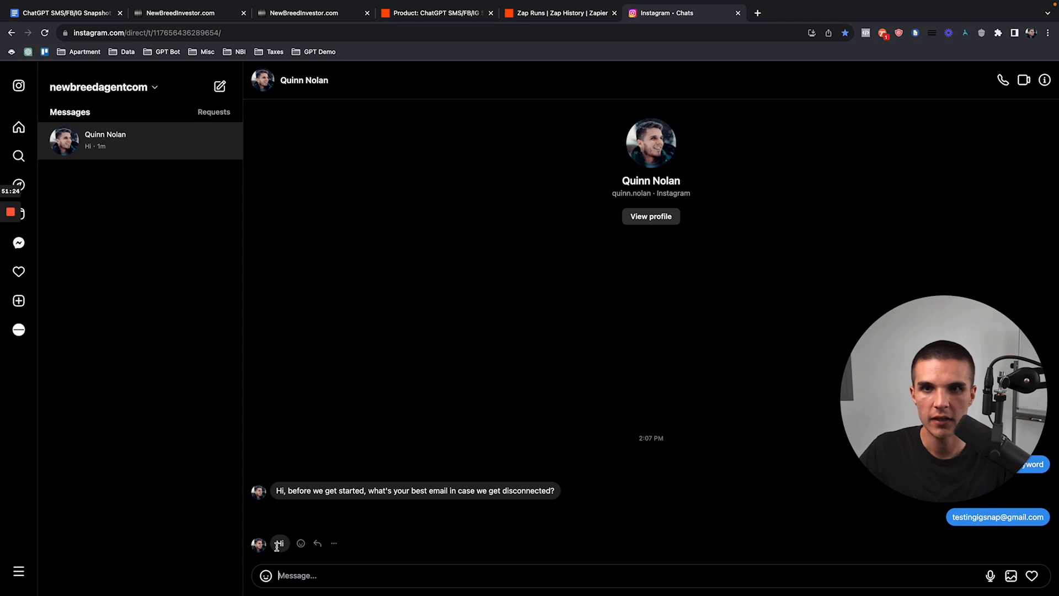
{"action": "left_click", "coordinate": [425, 13]}
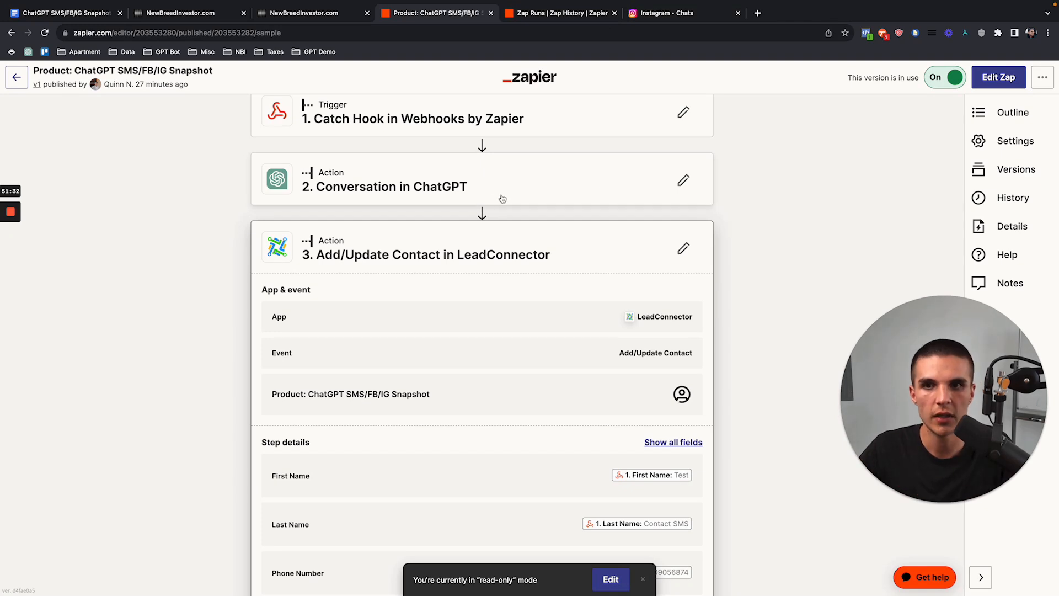
{"action": "left_click", "coordinate": [665, 17]}
Step: Send the DM 'hey what's up, i'm pretty interested in ur services' and read the bot's reply
{"action": "type", "text": "hey what's u"}
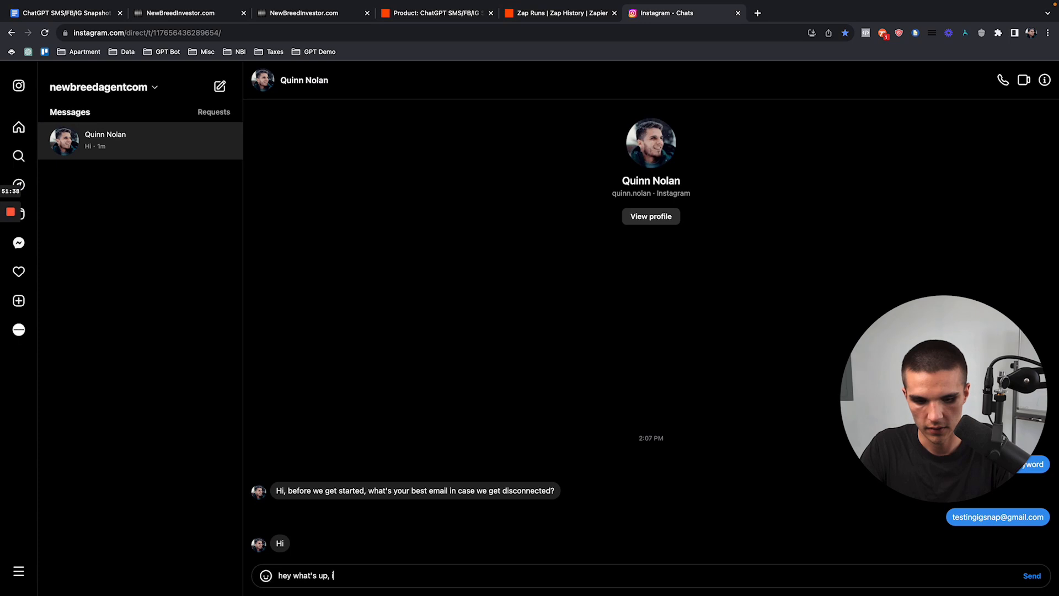
{"action": "type", "text": "p, i'm pretty intereste"}
{"action": "key", "text": "BackSpace"}
{"action": "type", "text": "ted in ur services"}
{"action": "key", "text": "Return"}
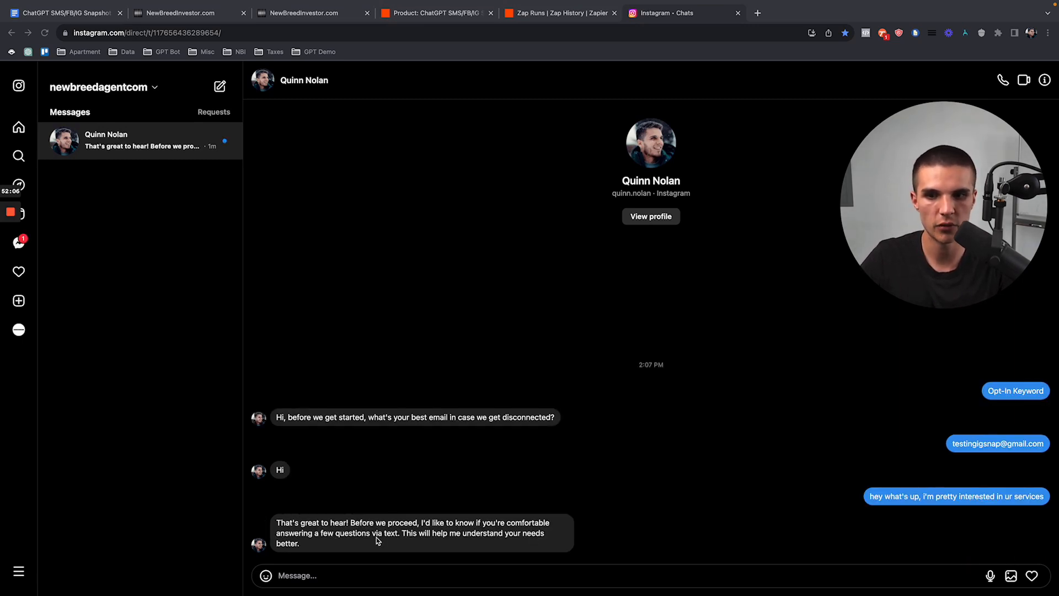
{"action": "left_click", "coordinate": [383, 541]}
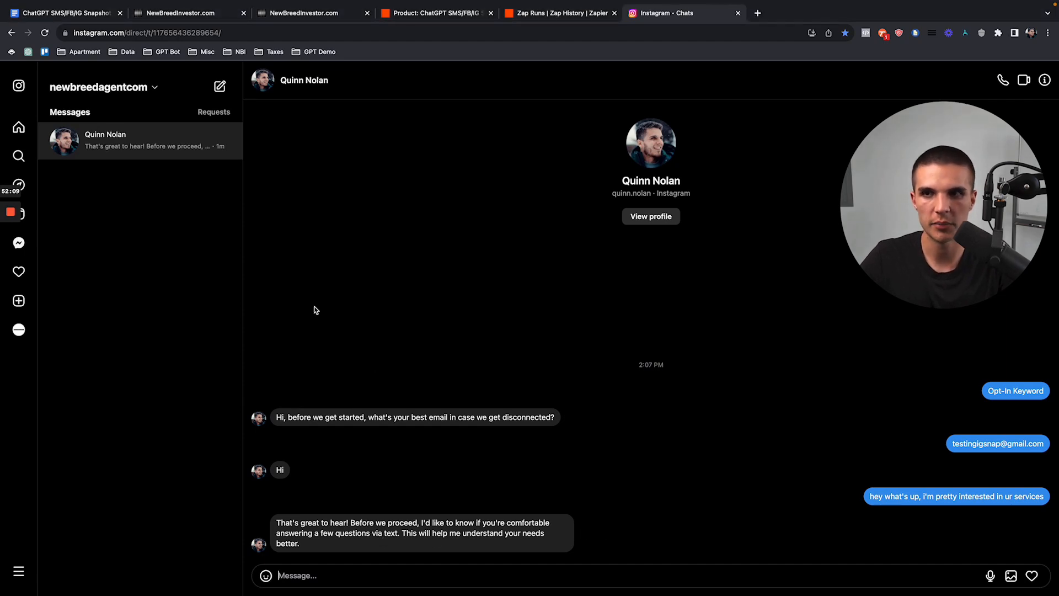
{"action": "left_click", "coordinate": [180, 12]}
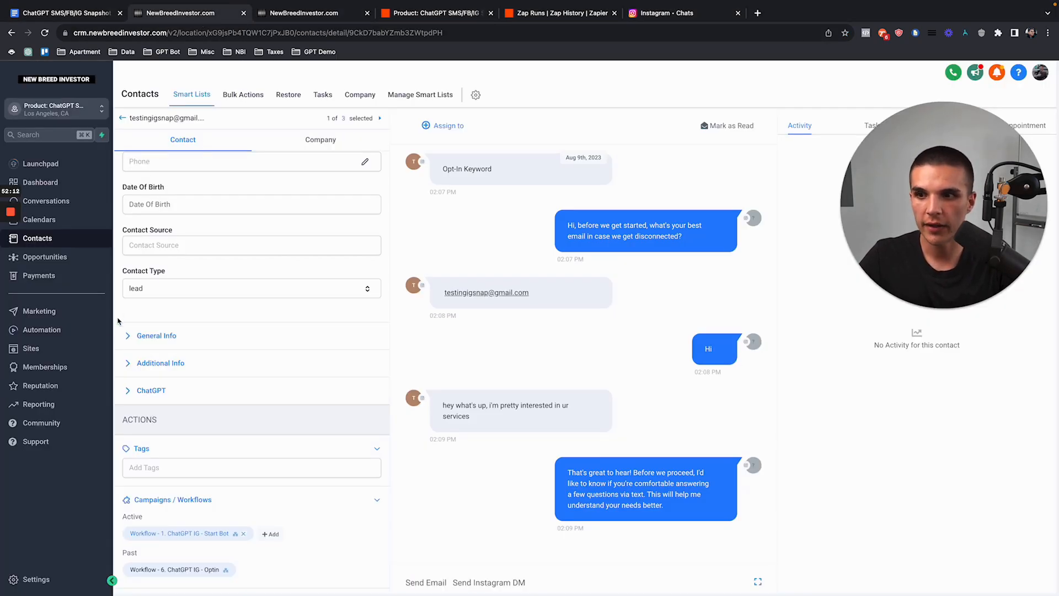
Step: Check in Contacts that the Instagram contact has the autopilot ig tag, then go to the Automation workflows
{"action": "left_click", "coordinate": [86, 239]}
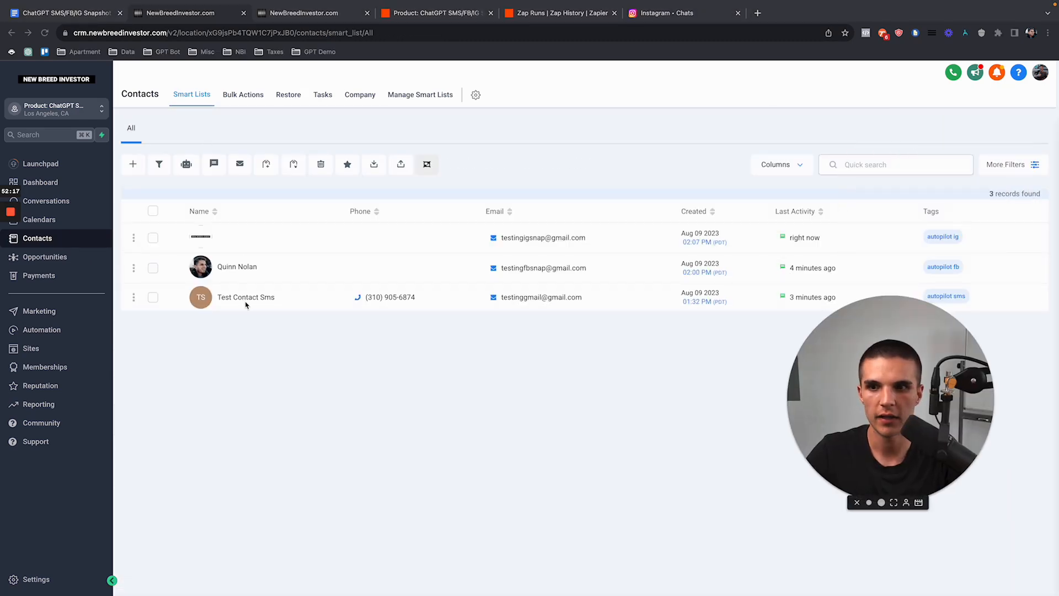
{"action": "left_click", "coordinate": [250, 303]}
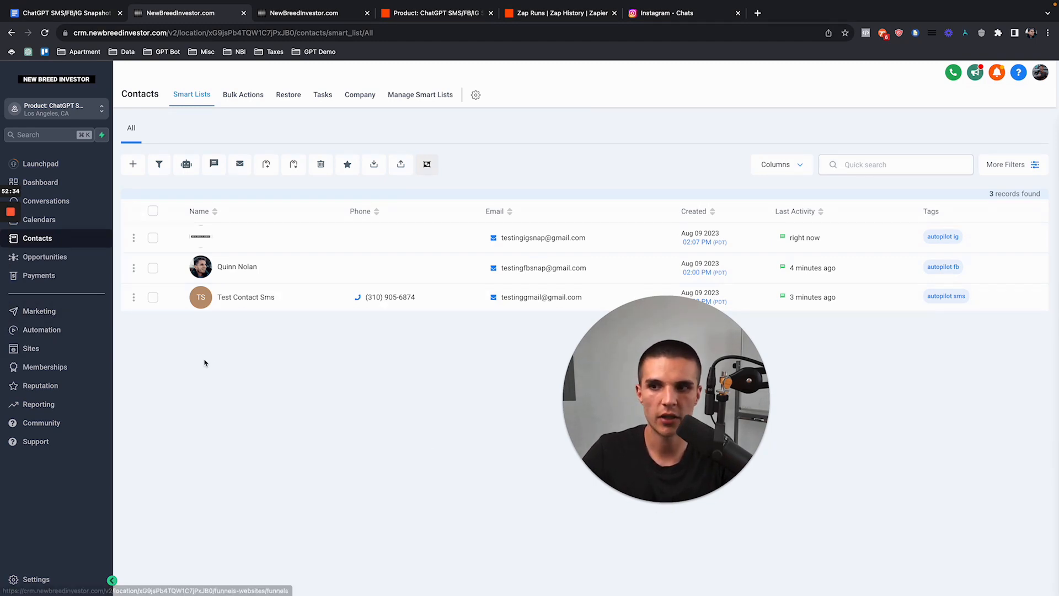
{"action": "left_click", "coordinate": [90, 340]}
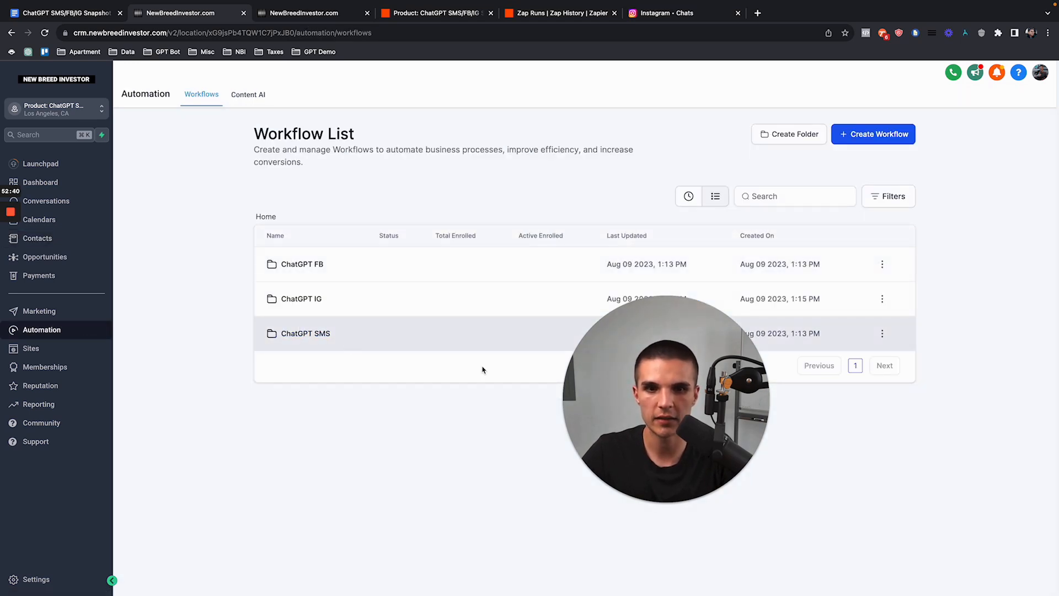
Step: Browse the ChatGPT SMS, FB and IG folders and open the '4. ChatGPT IG - GPT Master' workflow
{"action": "left_click", "coordinate": [314, 335]}
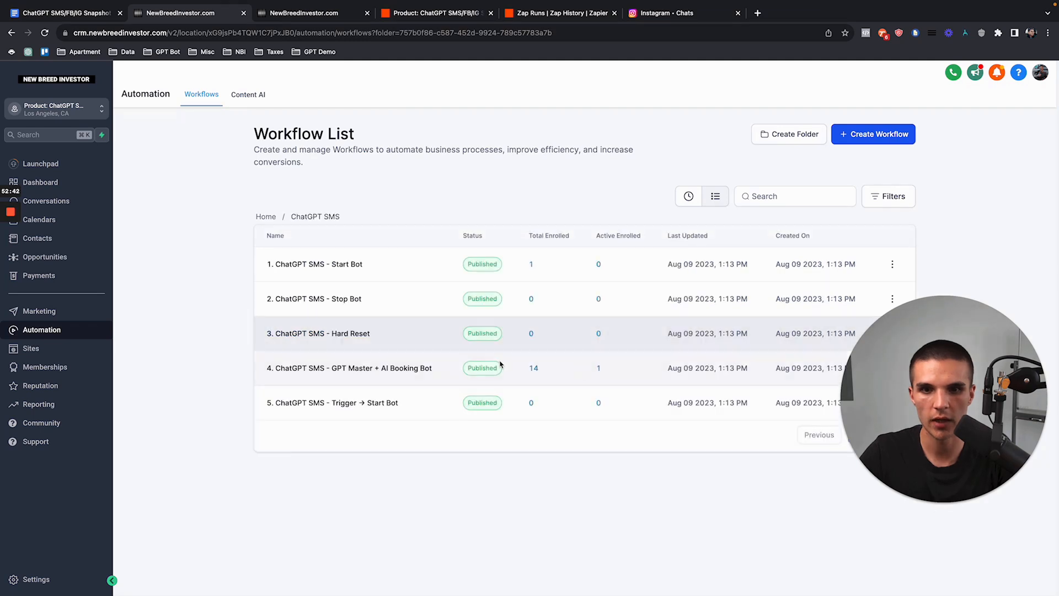
{"action": "left_click", "coordinate": [266, 217]}
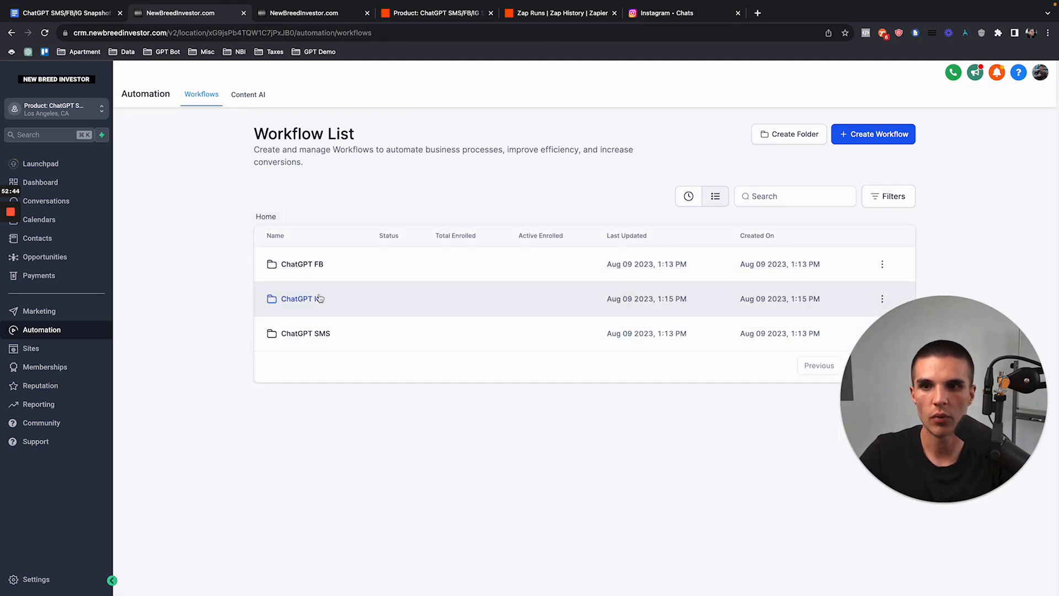
{"action": "left_click", "coordinate": [313, 266]}
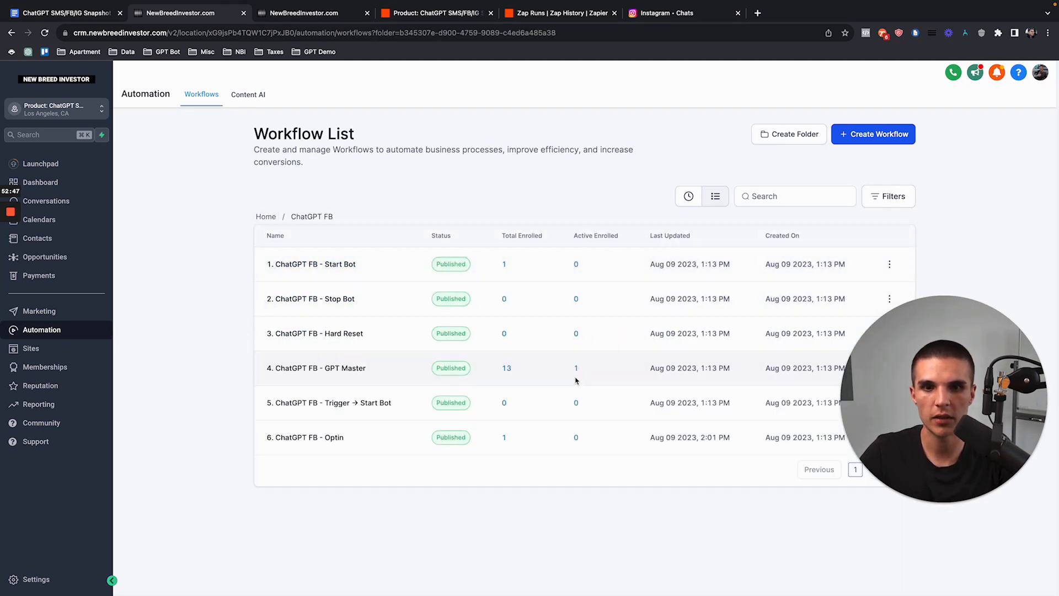
{"action": "left_click", "coordinate": [265, 216]}
{"action": "left_click", "coordinate": [317, 301]}
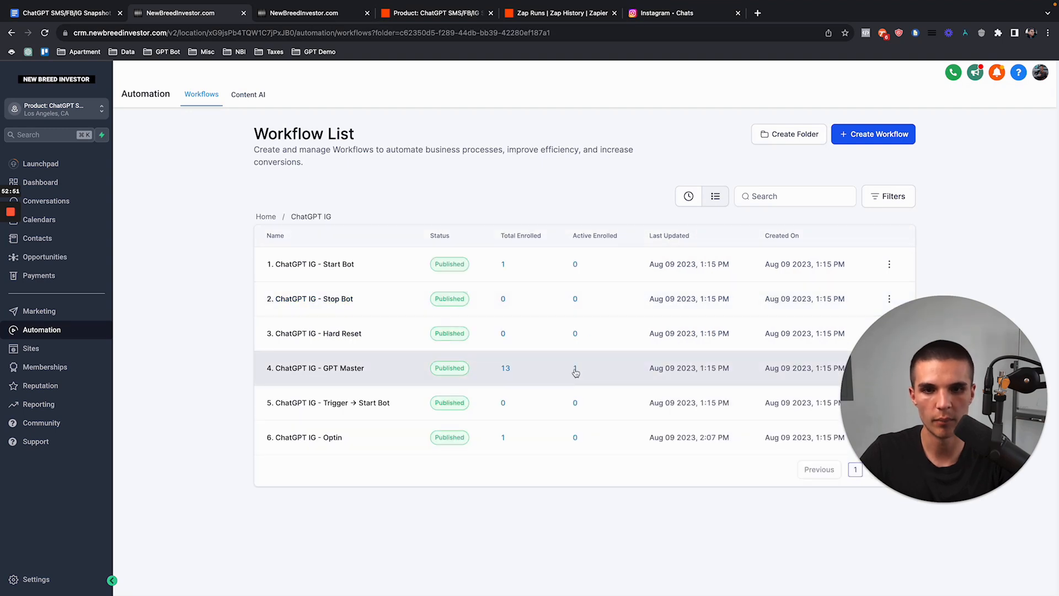
{"action": "left_click", "coordinate": [333, 368]}
Step: Inspect the reply step's waiting contact and the Clear/Update GPT User Response Last Source steps
{"action": "scroll", "coordinate": [608, 402], "scroll_direction": "down", "scroll_amount": 3}
{"action": "left_click", "coordinate": [546, 292]}
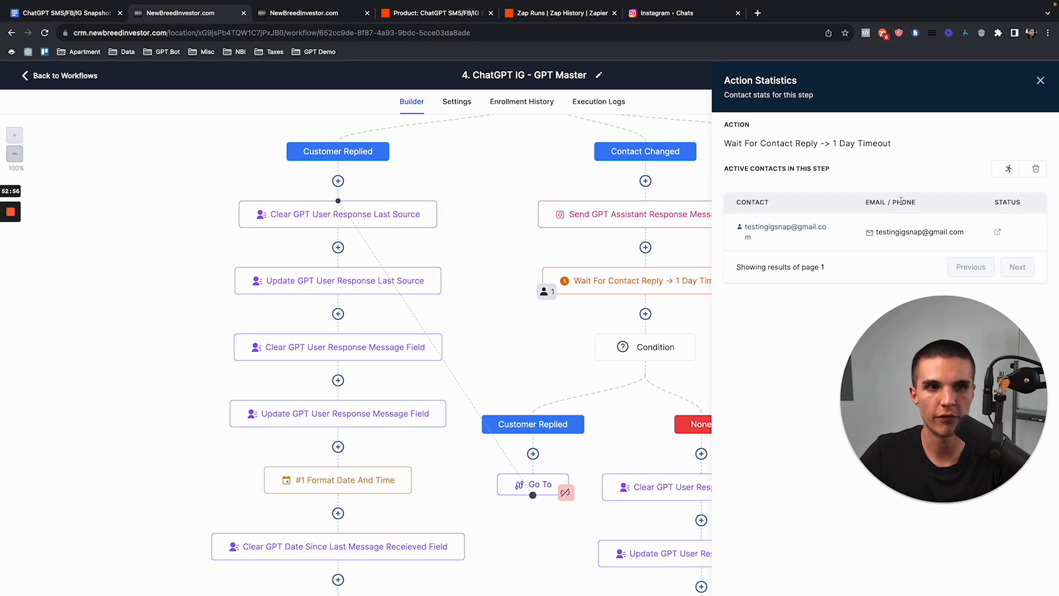
{"action": "left_click", "coordinate": [1039, 82]}
{"action": "left_click_drag", "start_coordinate": [897, 407], "coordinate": [234, 407]}
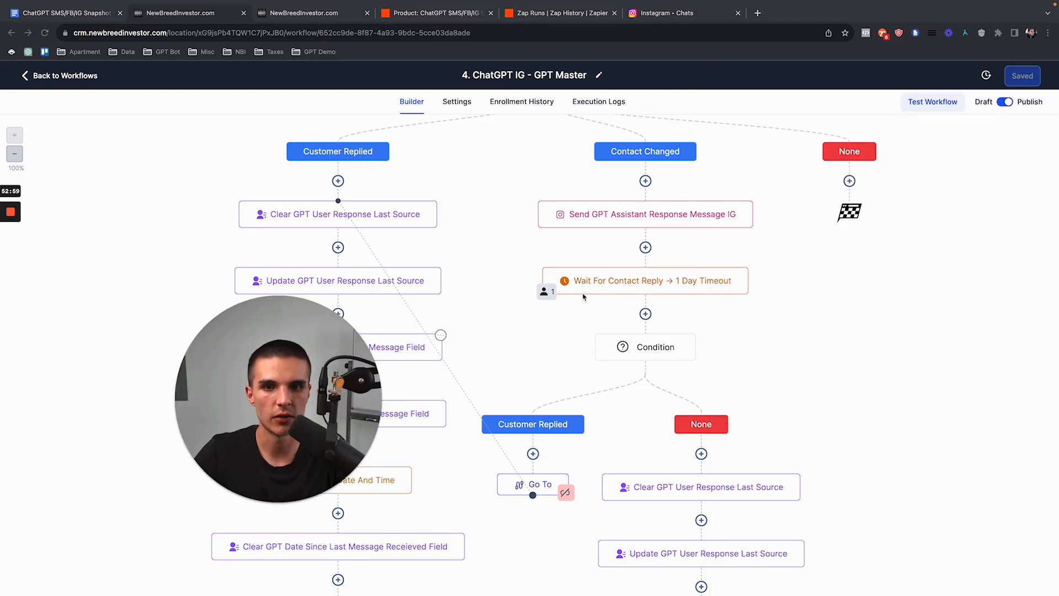
{"action": "scroll", "coordinate": [699, 485], "scroll_direction": "down", "scroll_amount": 3}
{"action": "left_click", "coordinate": [684, 369]}
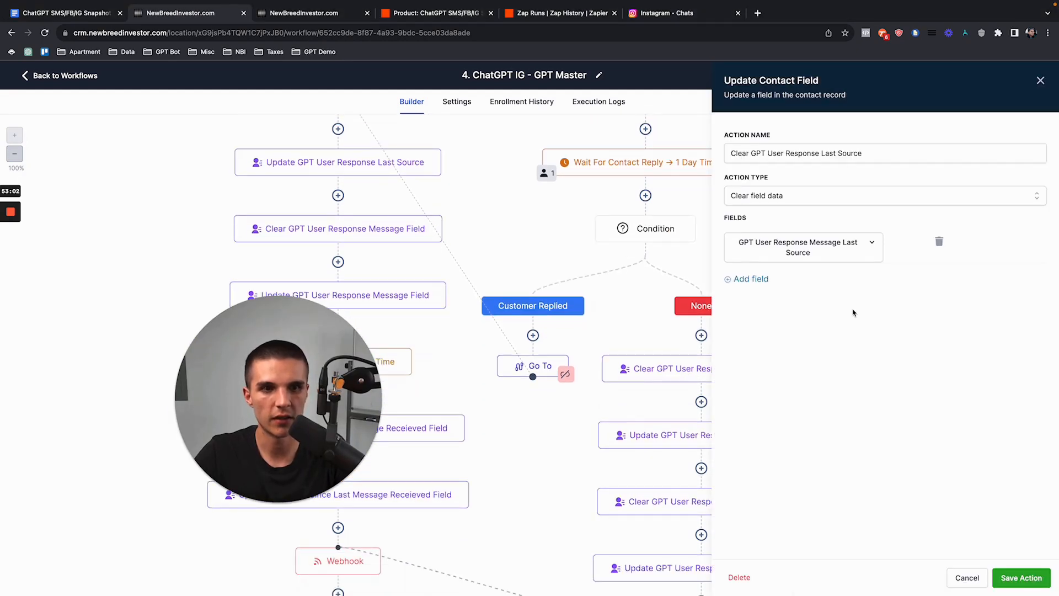
{"action": "left_click", "coordinate": [667, 424]}
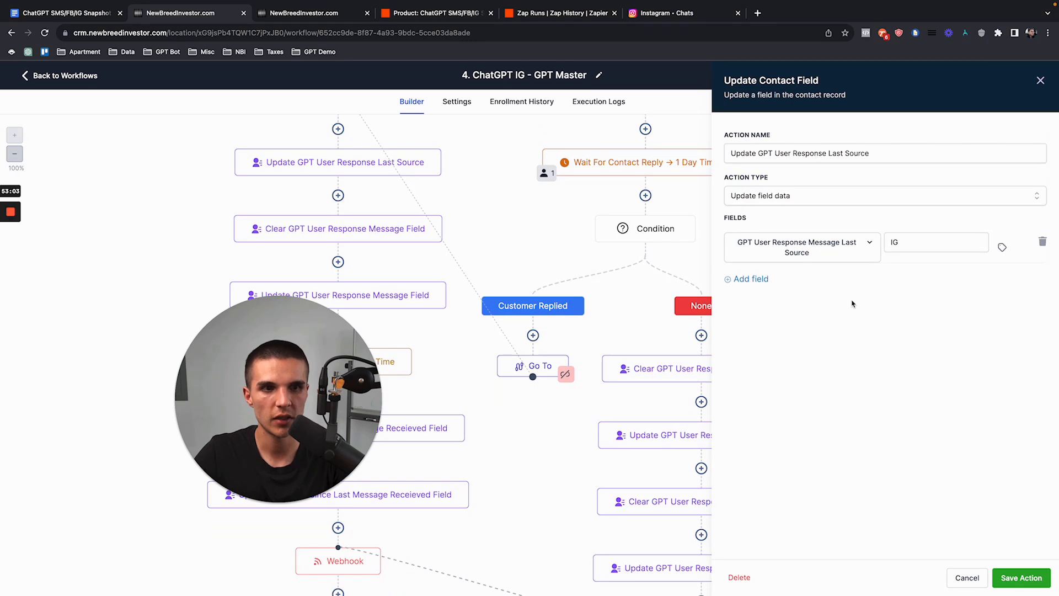
{"action": "left_click", "coordinate": [1040, 82]}
{"action": "scroll", "coordinate": [720, 370], "scroll_direction": "down", "scroll_amount": 2}
{"action": "scroll", "coordinate": [719, 371], "scroll_direction": "up", "scroll_amount": 3}
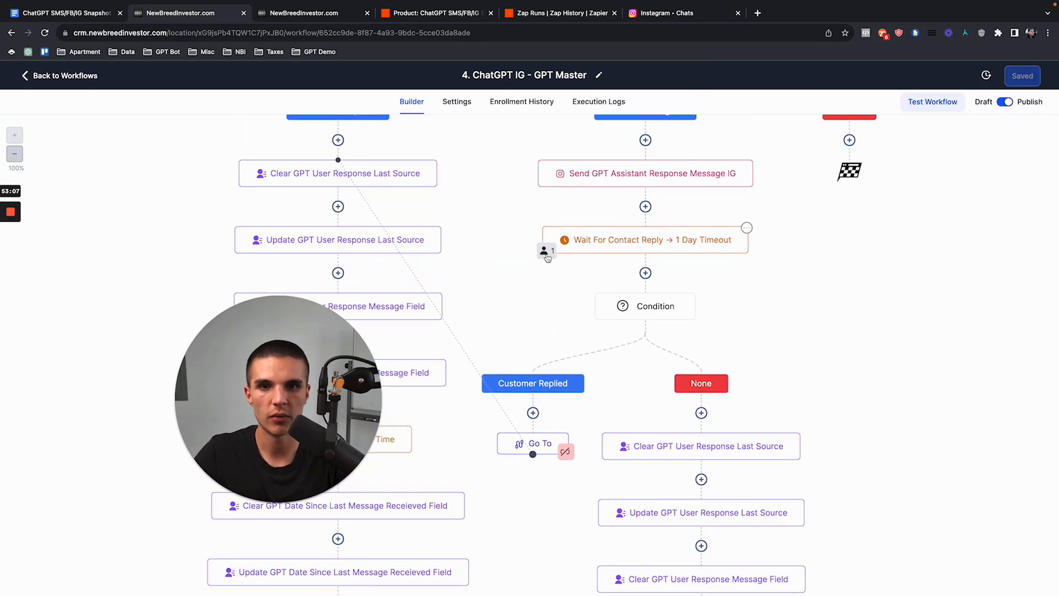
{"action": "scroll", "coordinate": [680, 451], "scroll_direction": "down", "scroll_amount": 3}
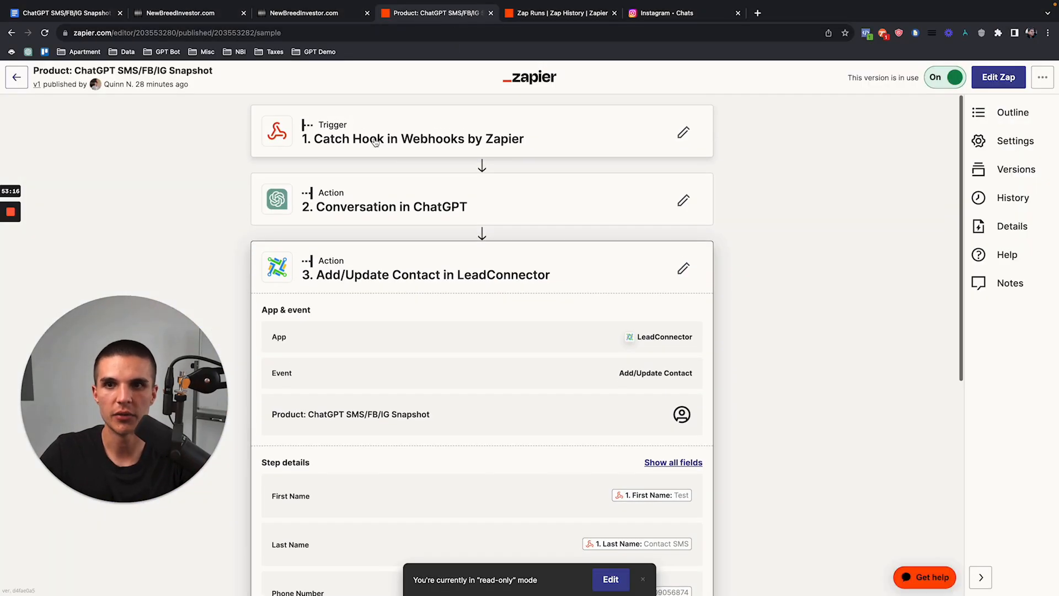
{"action": "scroll", "coordinate": [403, 139], "scroll_direction": "up", "scroll_amount": 1}
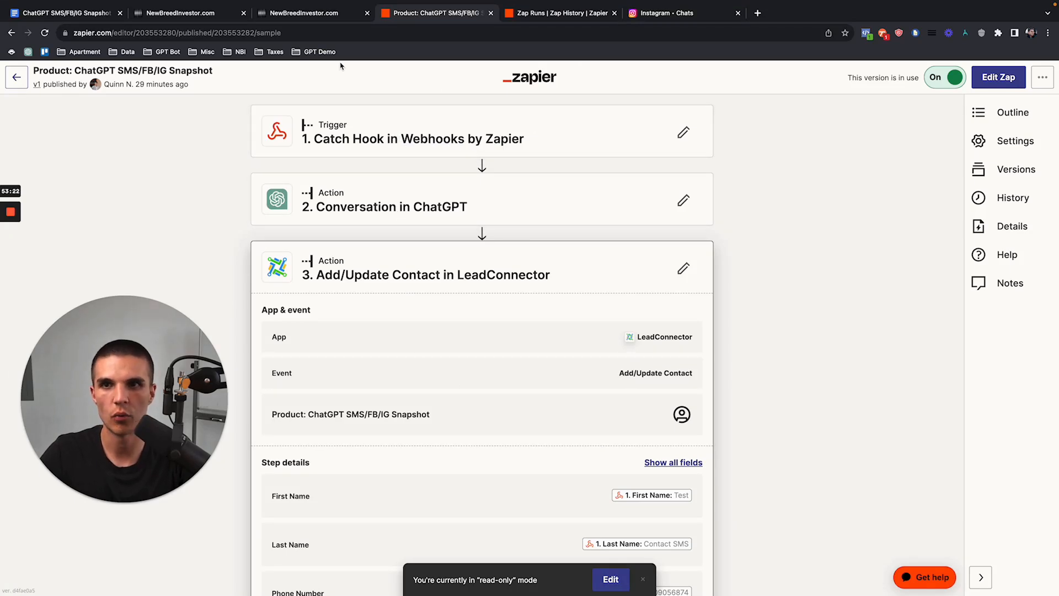
Step: Force all contacts on the Wait For Contact Reply step to the next step
{"action": "left_click", "coordinate": [198, 14]}
{"action": "scroll", "coordinate": [591, 298], "scroll_direction": "up", "scroll_amount": 2}
{"action": "left_click", "coordinate": [545, 180]}
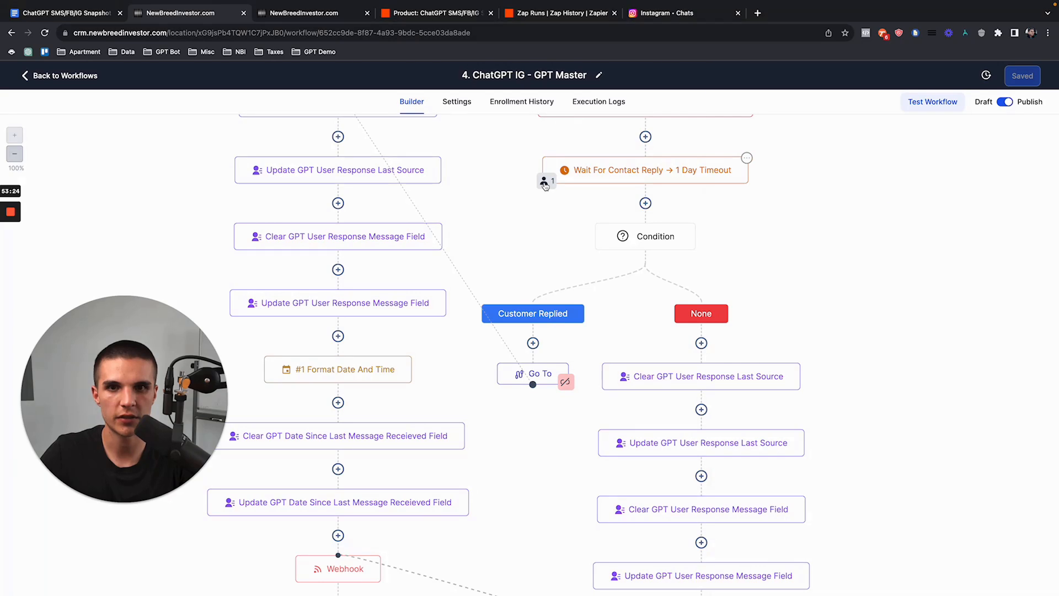
{"action": "left_click", "coordinate": [1009, 168]}
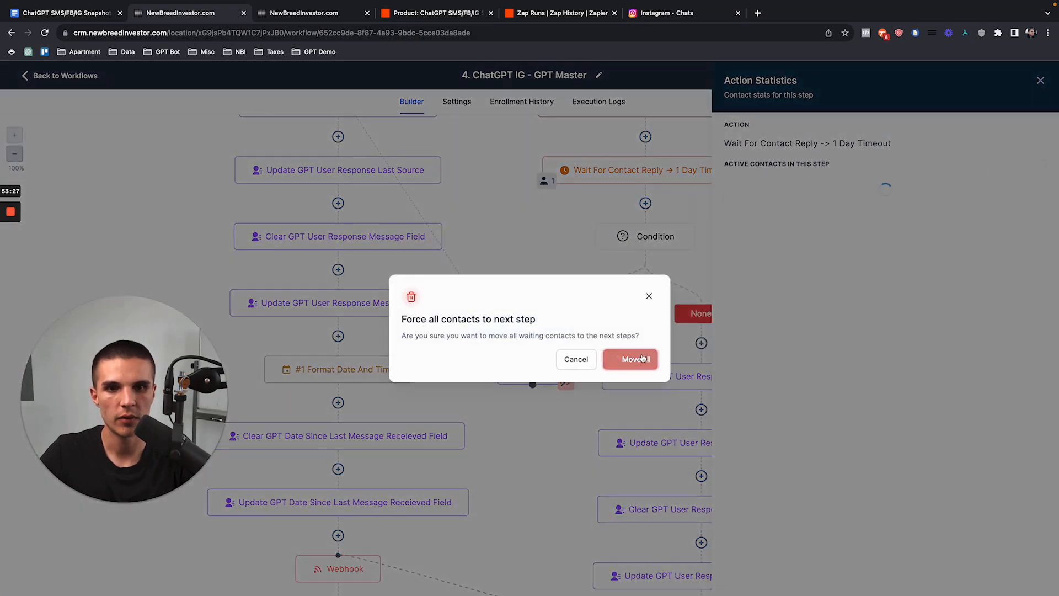
{"action": "left_click", "coordinate": [635, 359]}
{"action": "left_click", "coordinate": [664, 16]}
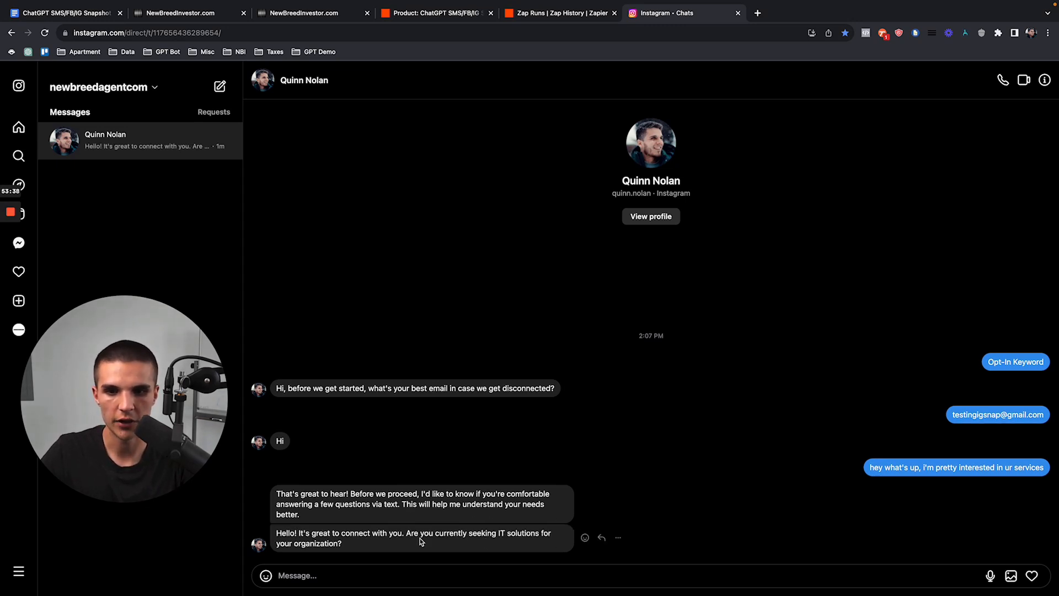
Step: Reload the GPT Master workflow and move the waiting contact on to the next step again
{"action": "left_click", "coordinate": [185, 17]}
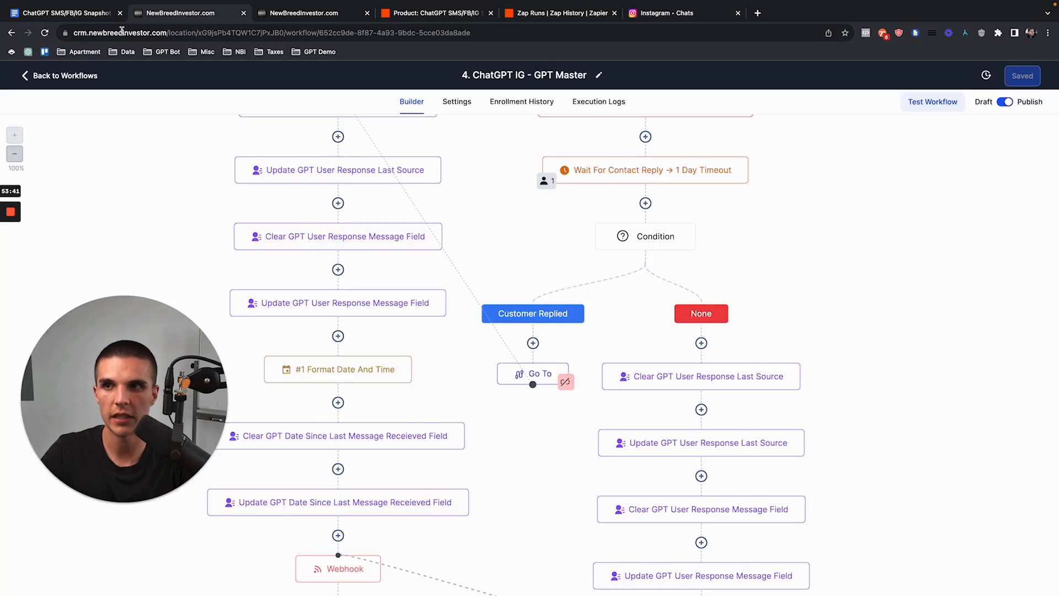
{"action": "key", "text": "super+r"}
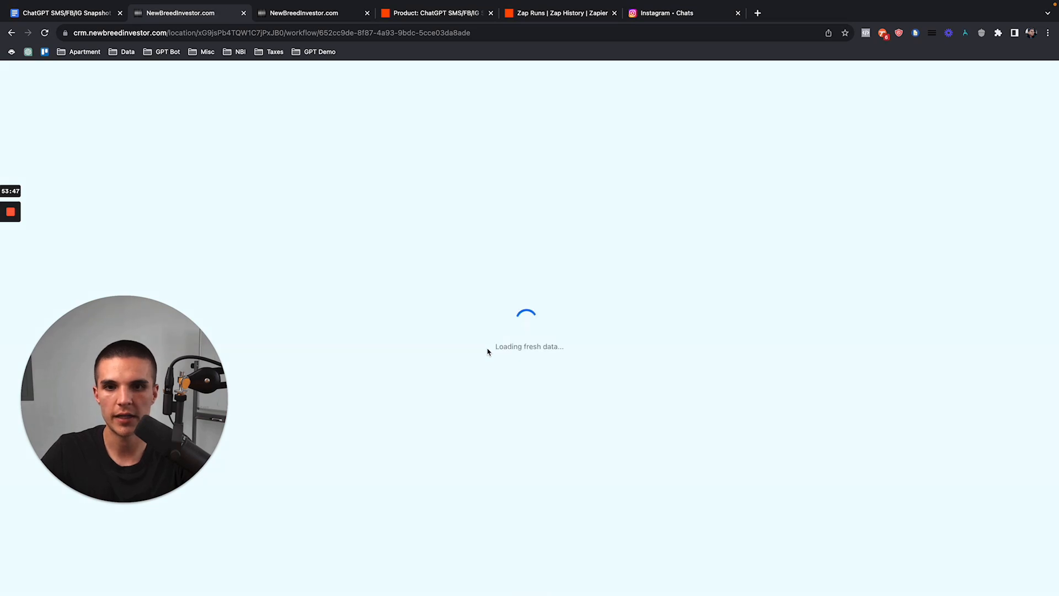
{"action": "scroll", "coordinate": [552, 456], "scroll_direction": "down", "scroll_amount": 2}
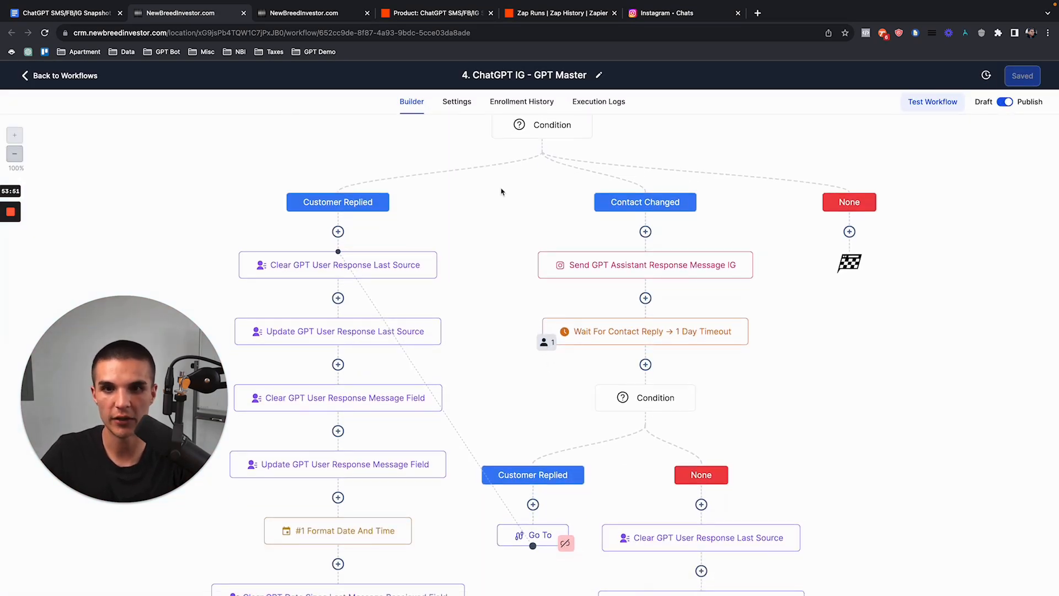
{"action": "left_click", "coordinate": [545, 342]}
{"action": "left_click", "coordinate": [1005, 171]}
{"action": "left_click", "coordinate": [662, 346]}
Step: Check the Instagram DM for the 'Hello again!' bot follow-up, then view the Zap run history
{"action": "left_click", "coordinate": [666, 13]}
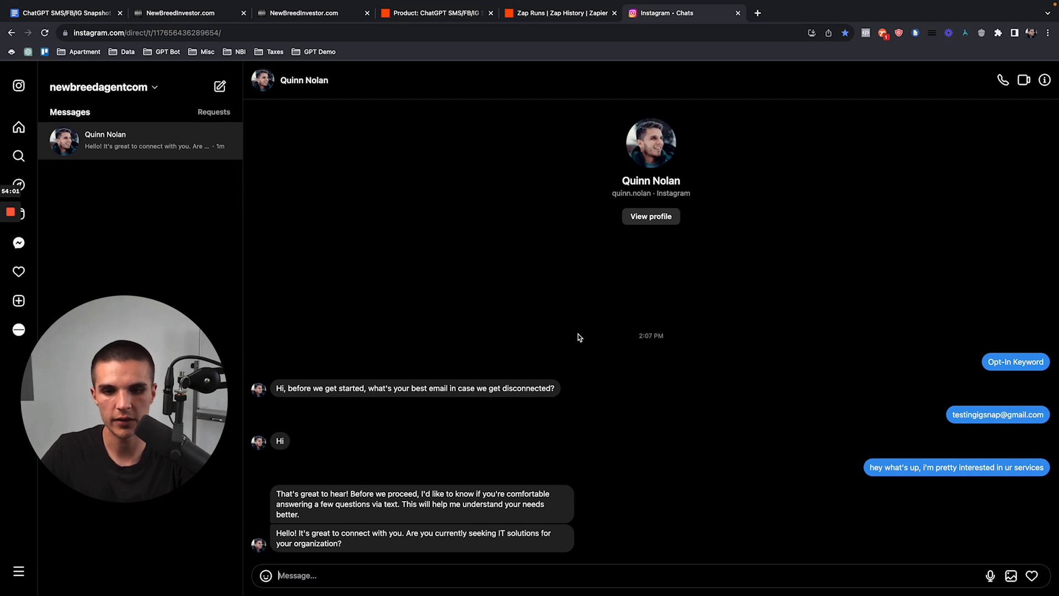
{"action": "left_click", "coordinate": [390, 574]}
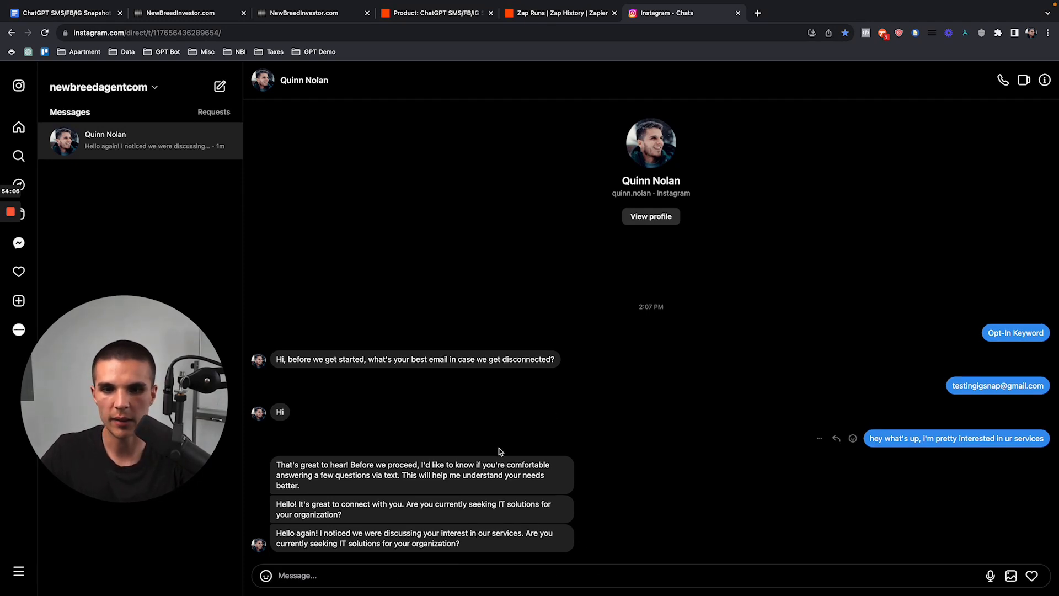
{"action": "left_click", "coordinate": [541, 19]}
{"action": "scroll", "coordinate": [558, 370], "scroll_direction": "down", "scroll_amount": 2}
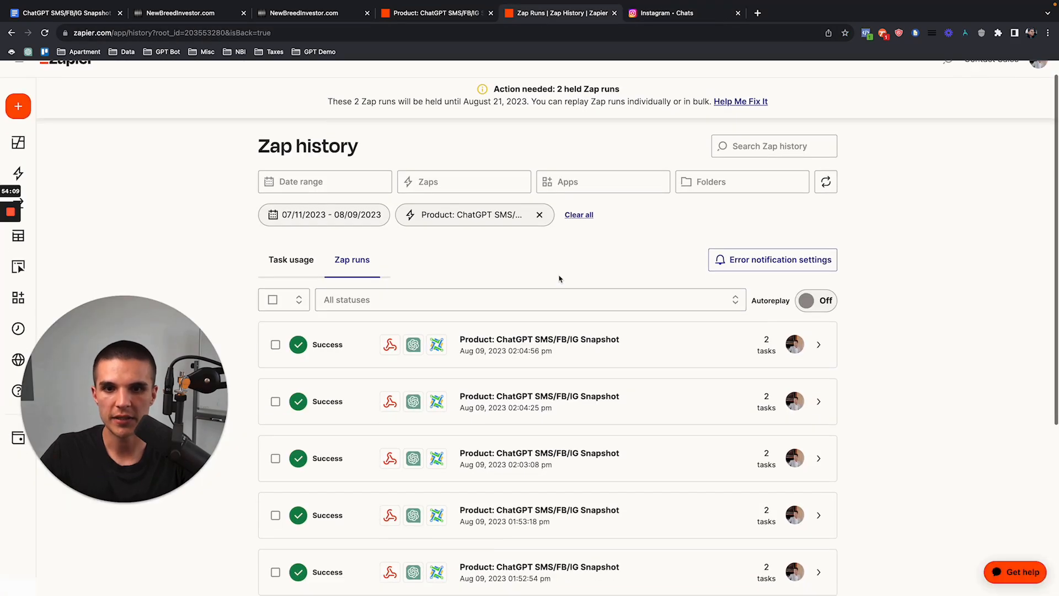
Step: Refresh the Zap history and inspect two new IG-sourced runs, including the captured 'Hi' response
{"action": "left_click", "coordinate": [45, 33]}
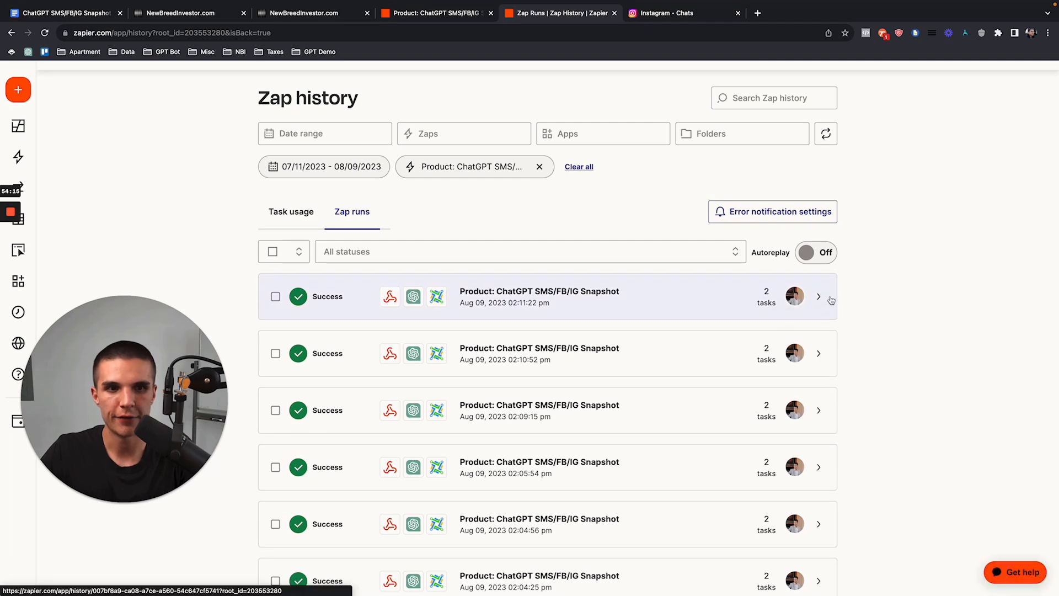
{"action": "left_click", "coordinate": [818, 298]}
{"action": "scroll", "coordinate": [883, 342], "scroll_direction": "down", "scroll_amount": 1}
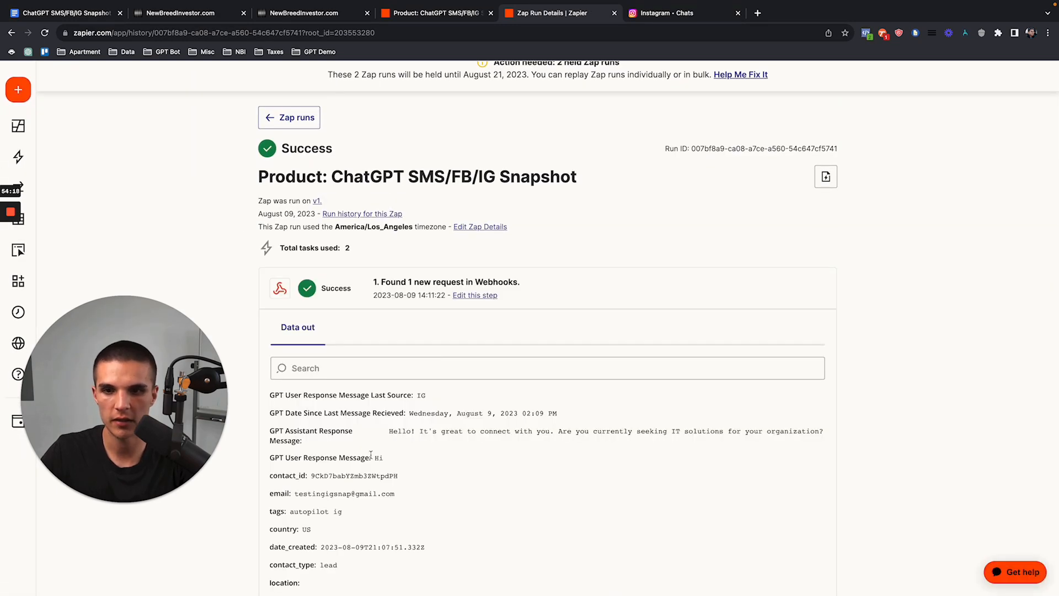
{"action": "left_click", "coordinate": [289, 117]}
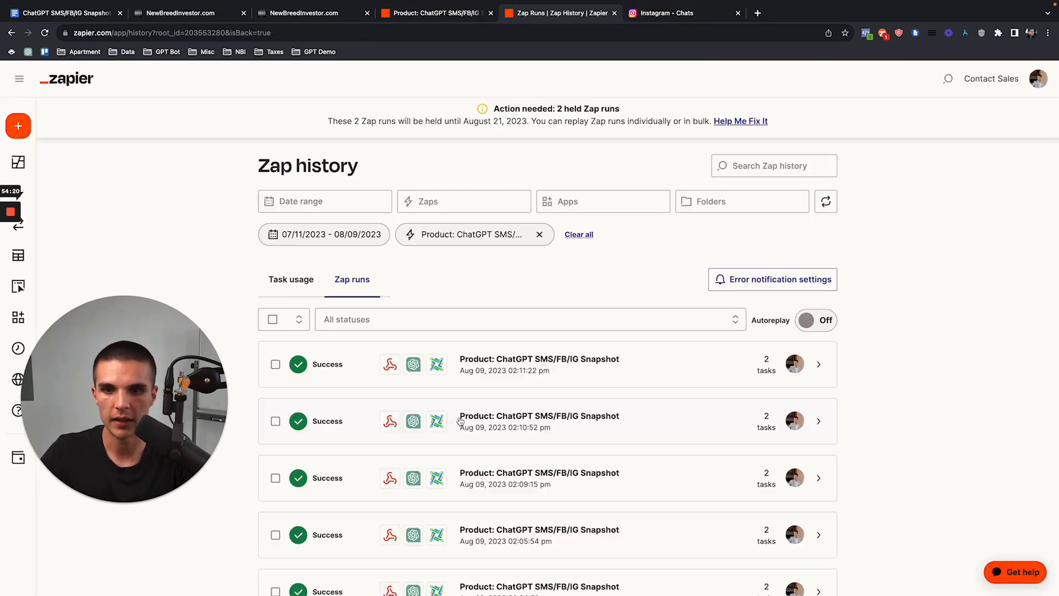
{"action": "left_click", "coordinate": [463, 418]}
{"action": "double_click", "coordinate": [375, 525]}
{"action": "left_click", "coordinate": [272, 167]}
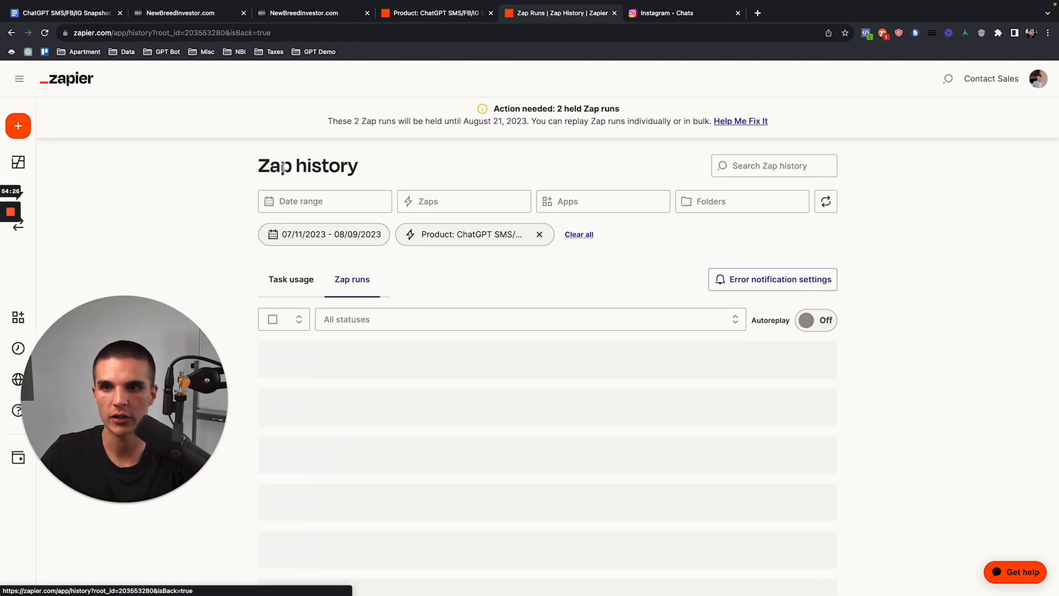
{"action": "left_click", "coordinate": [188, 13]}
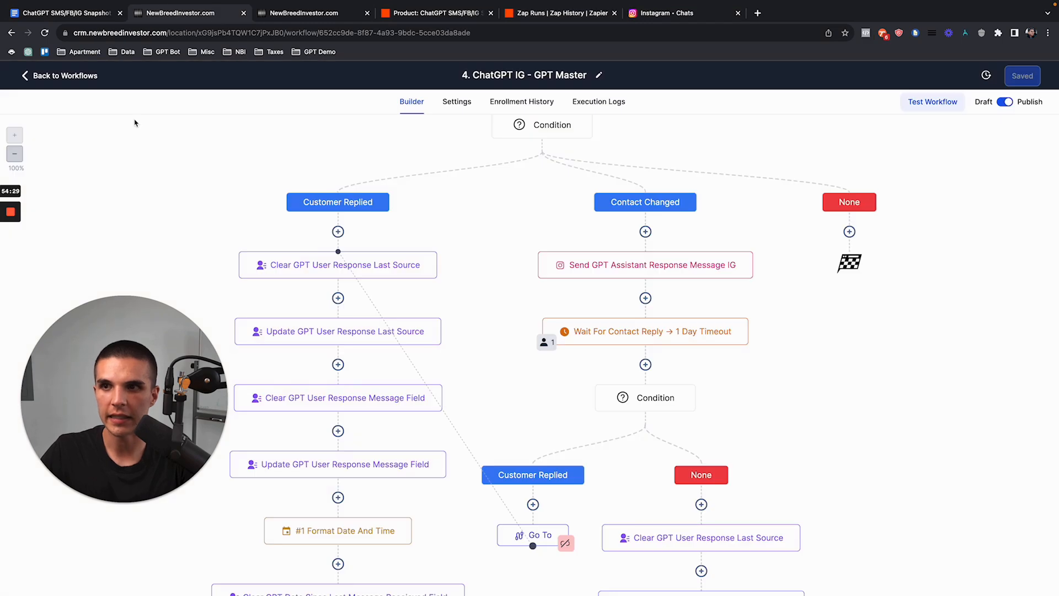
Step: Return to Contacts and select all three test contacts tagged autopilot ig, fb and sms
{"action": "left_click", "coordinate": [85, 76]}
{"action": "left_click", "coordinate": [85, 238]}
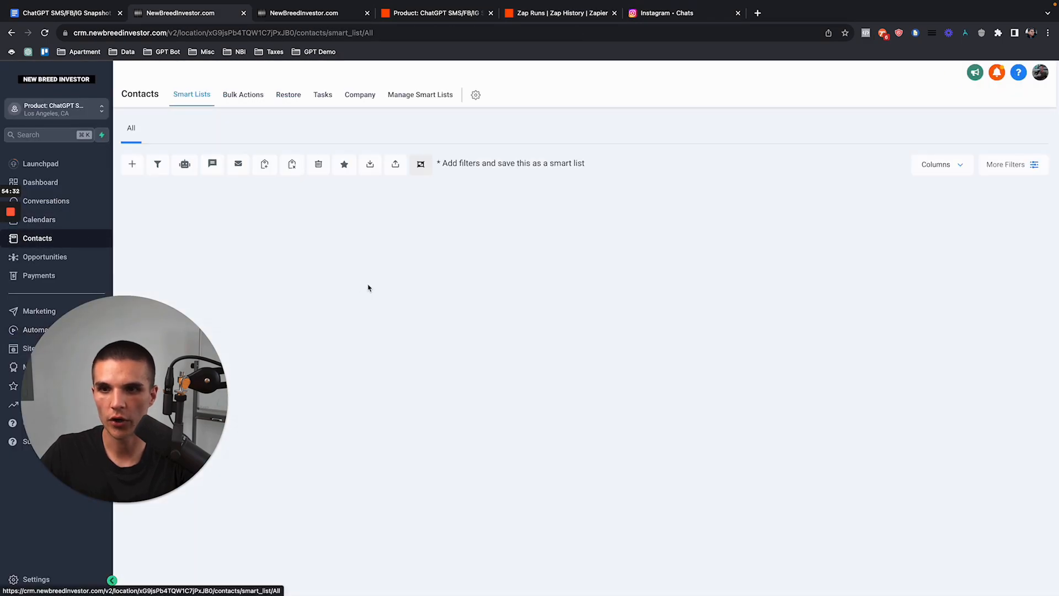
{"action": "left_click_drag", "start_coordinate": [176, 356], "coordinate": [850, 463]}
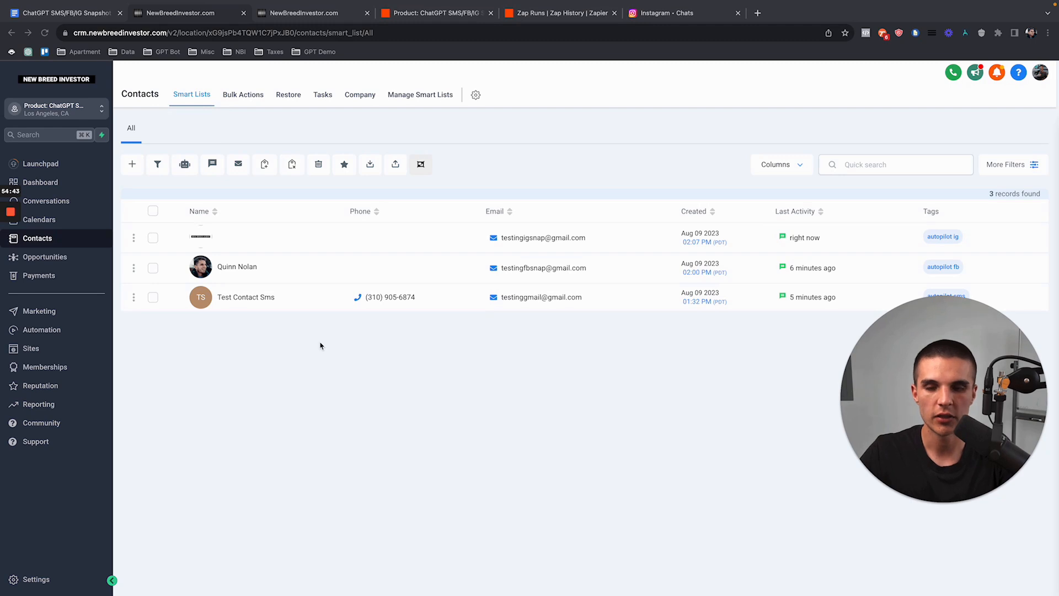
{"action": "left_click", "coordinate": [266, 349]}
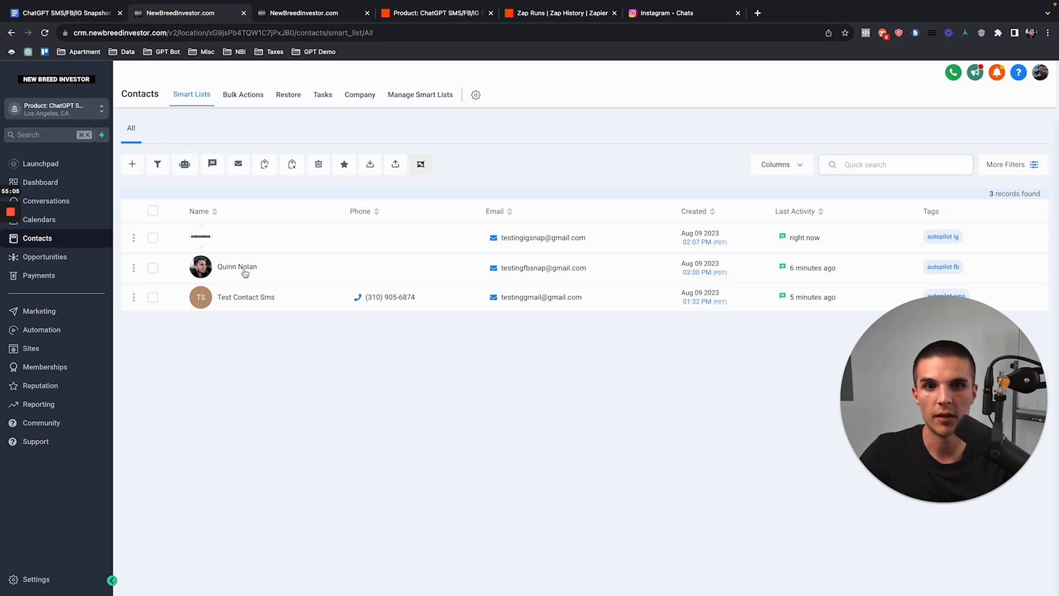
{"action": "left_click", "coordinate": [153, 212]}
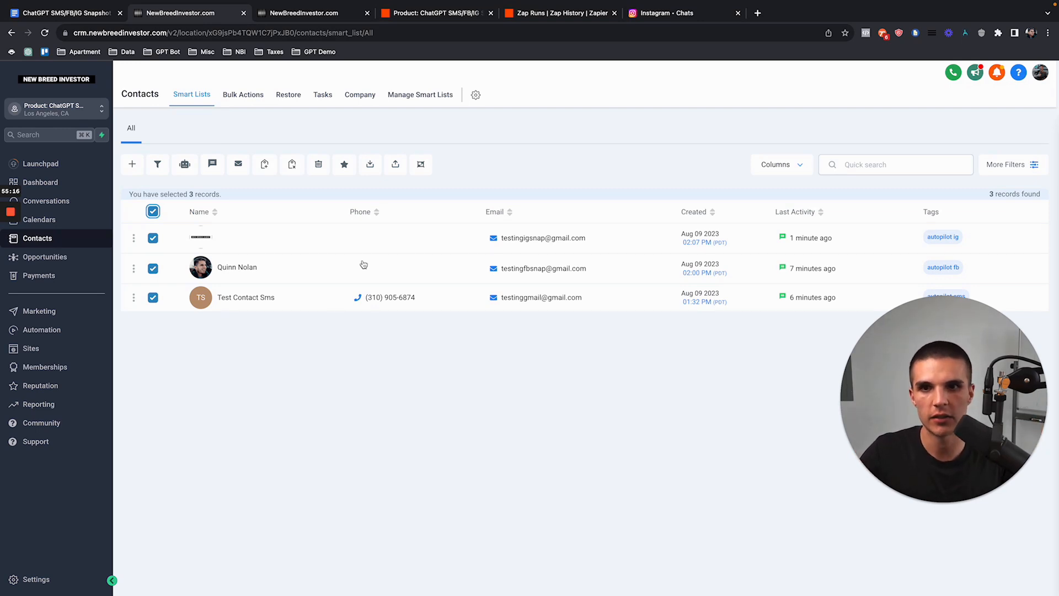
Step: In Merge Contacts, keep the third contact's name, the SMS contact's email and phone, and the Facebook profile
{"action": "left_click", "coordinate": [421, 165]}
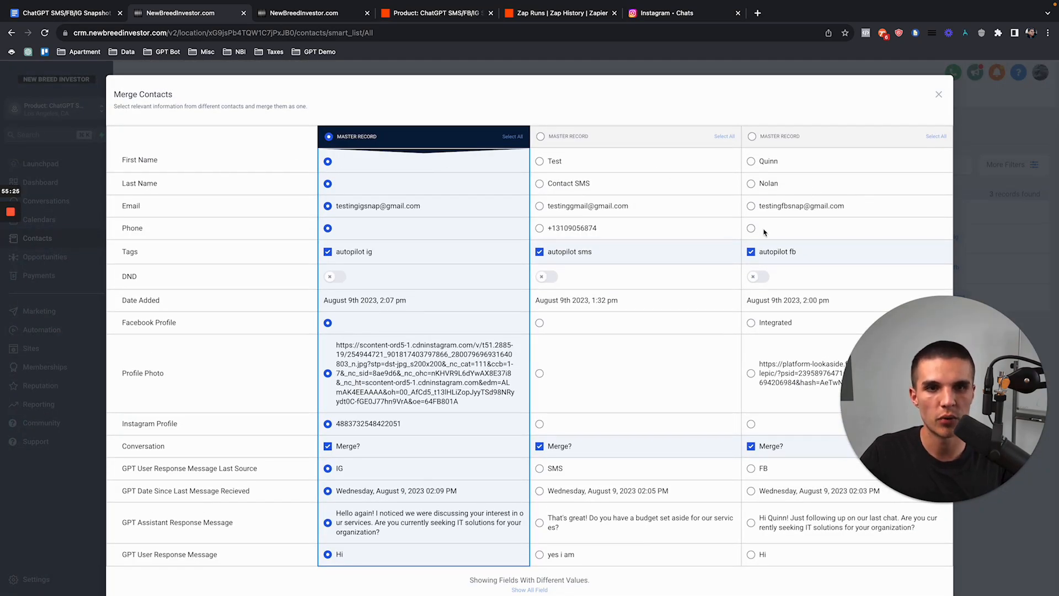
{"action": "left_click", "coordinate": [751, 162]}
{"action": "left_click", "coordinate": [751, 184]}
{"action": "left_click", "coordinate": [540, 206]}
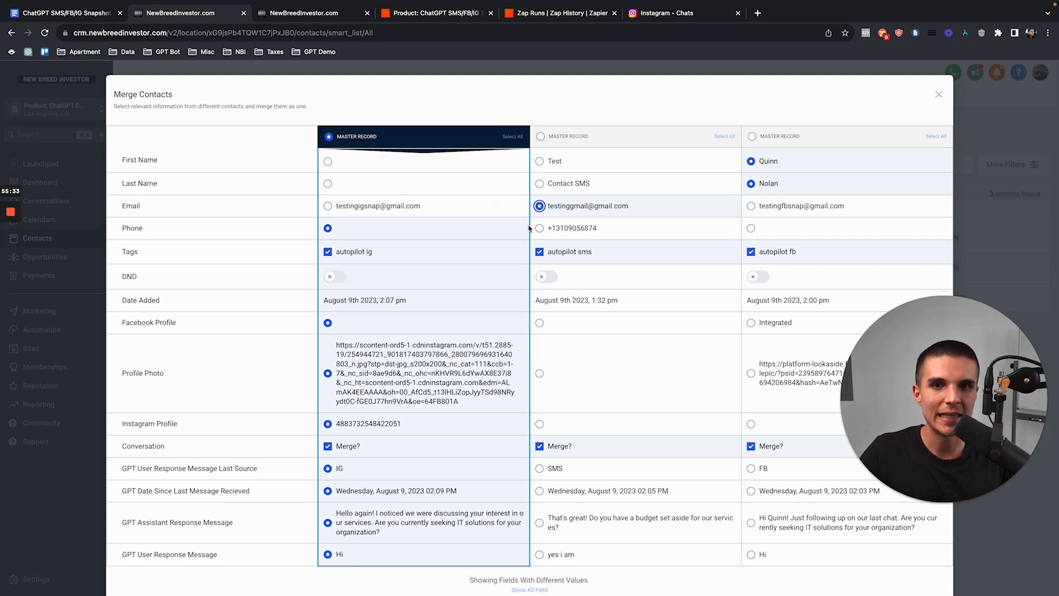
{"action": "left_click", "coordinate": [540, 229]}
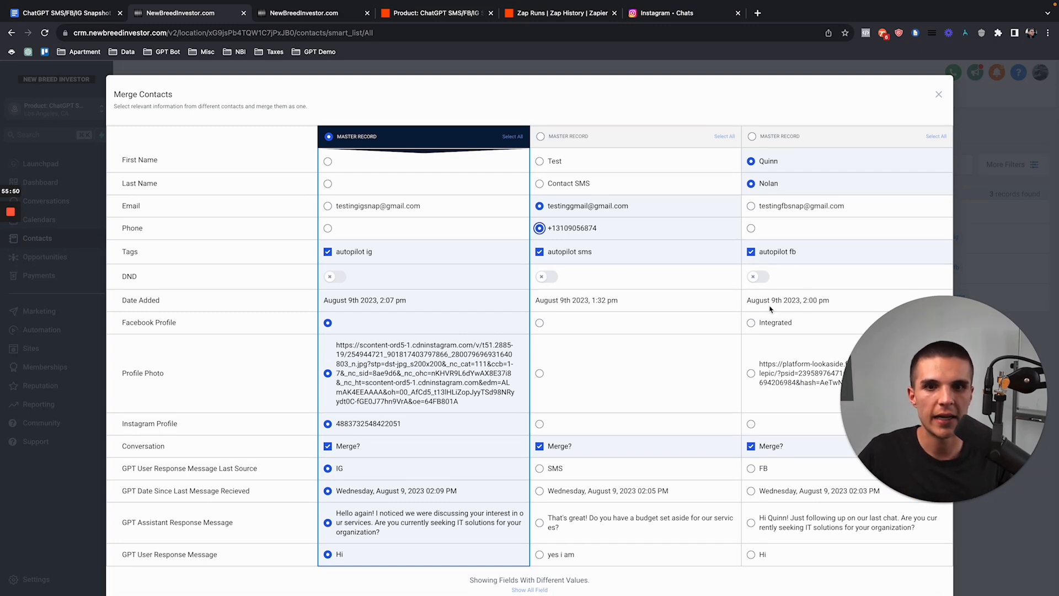
{"action": "scroll", "coordinate": [179, 283], "scroll_direction": "down", "scroll_amount": 1}
{"action": "left_click", "coordinate": [751, 281]}
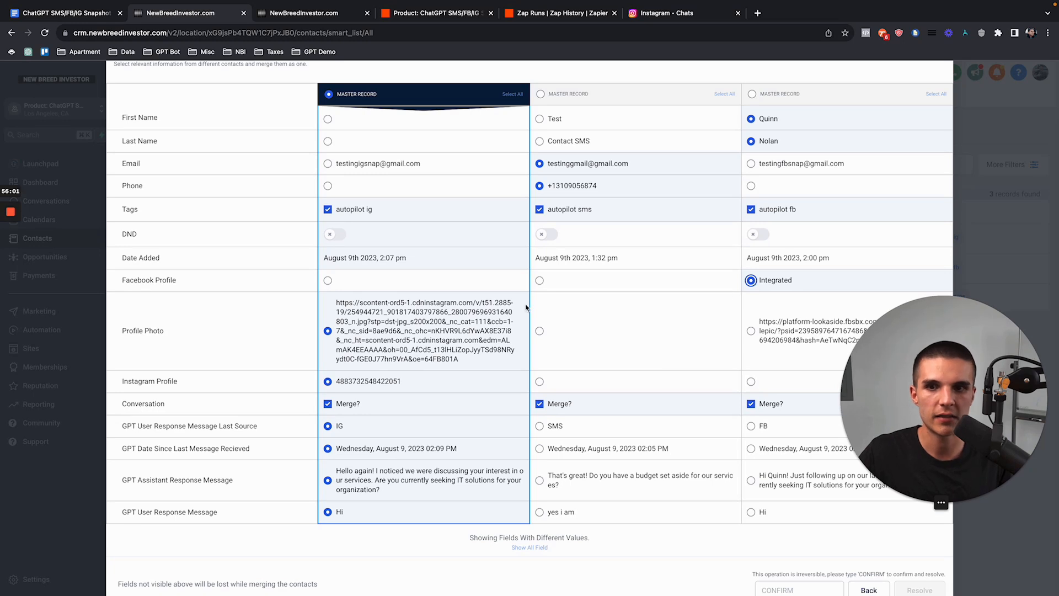
{"action": "scroll", "coordinate": [682, 293], "scroll_direction": "down", "scroll_amount": 1}
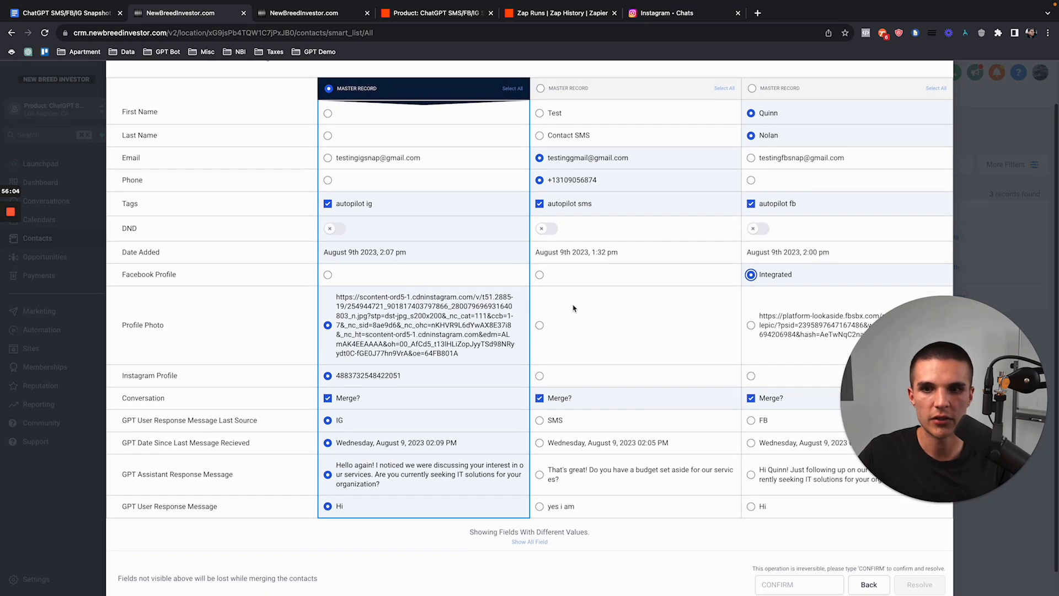
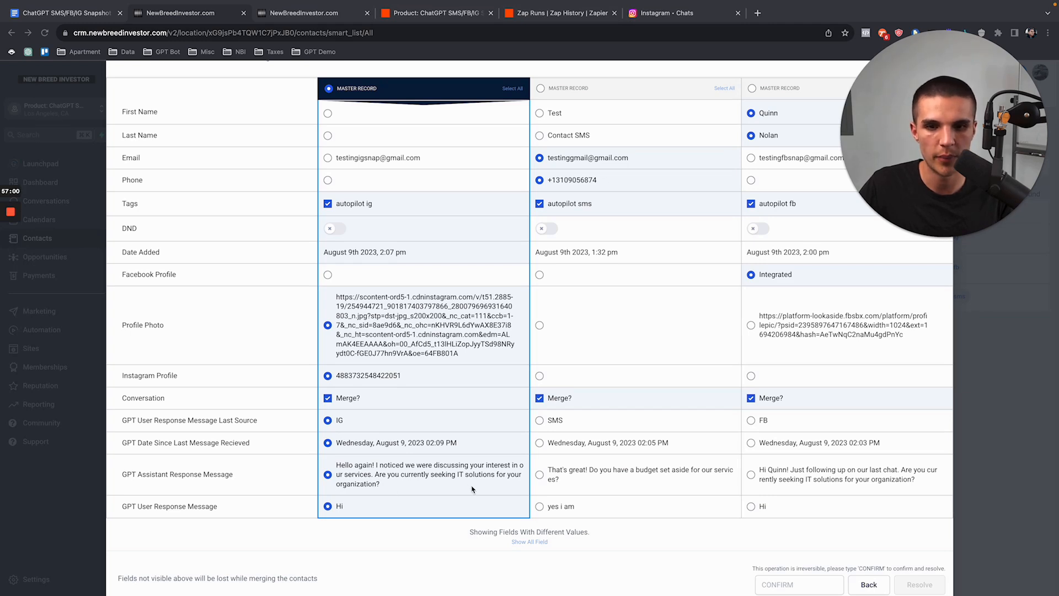
Step: Confirm the irreversible merge with CONFIRM, combining the three test contacts into one record
{"action": "scroll", "coordinate": [513, 510], "scroll_direction": "down", "scroll_amount": 1}
{"action": "left_click", "coordinate": [793, 559]}
{"action": "type", "text": "CONFIRM"}
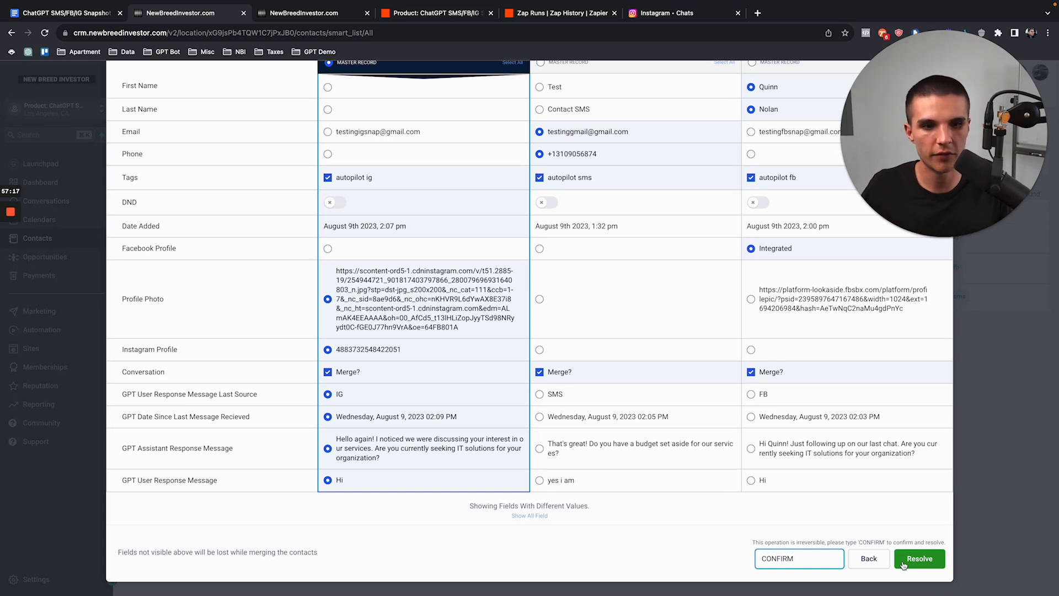
{"action": "left_click", "coordinate": [903, 560]}
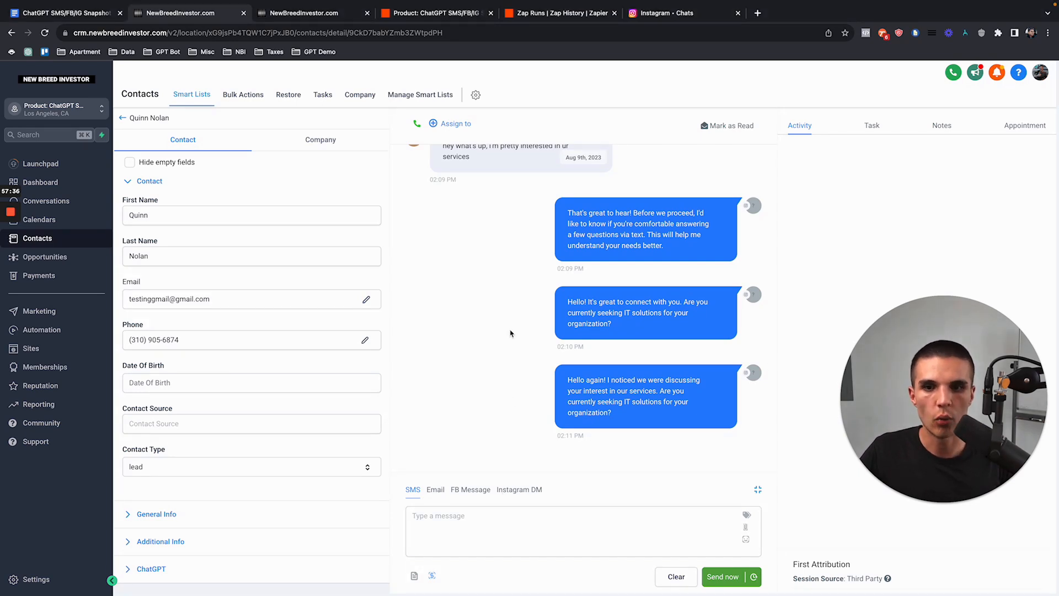
Step: Open the other account's contact conversation from the demo bookmarks in a new tab
{"action": "left_click", "coordinate": [669, 13]}
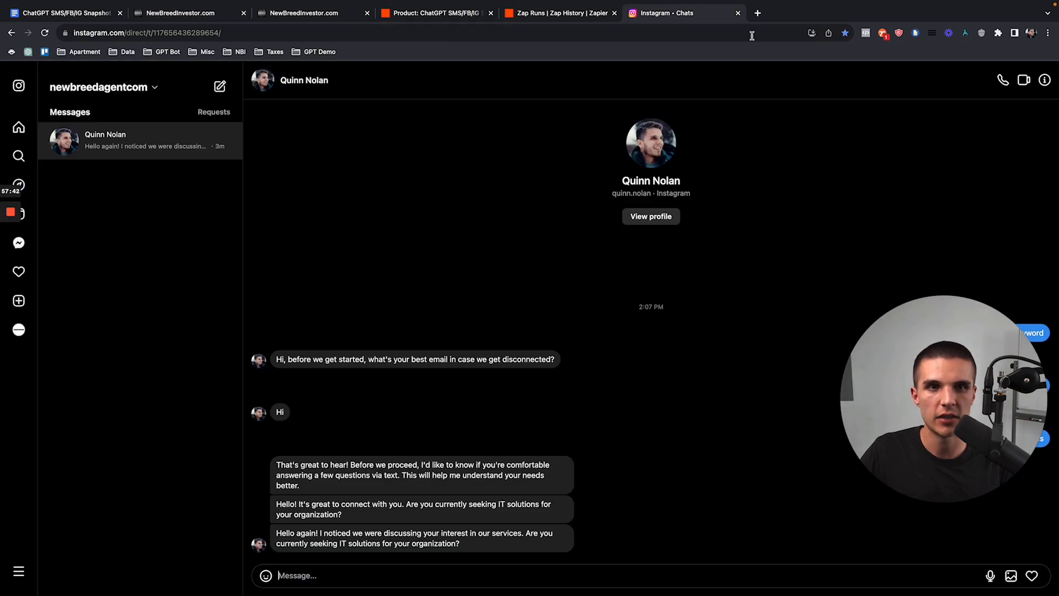
{"action": "left_click", "coordinate": [757, 13]}
{"action": "left_click", "coordinate": [319, 52]}
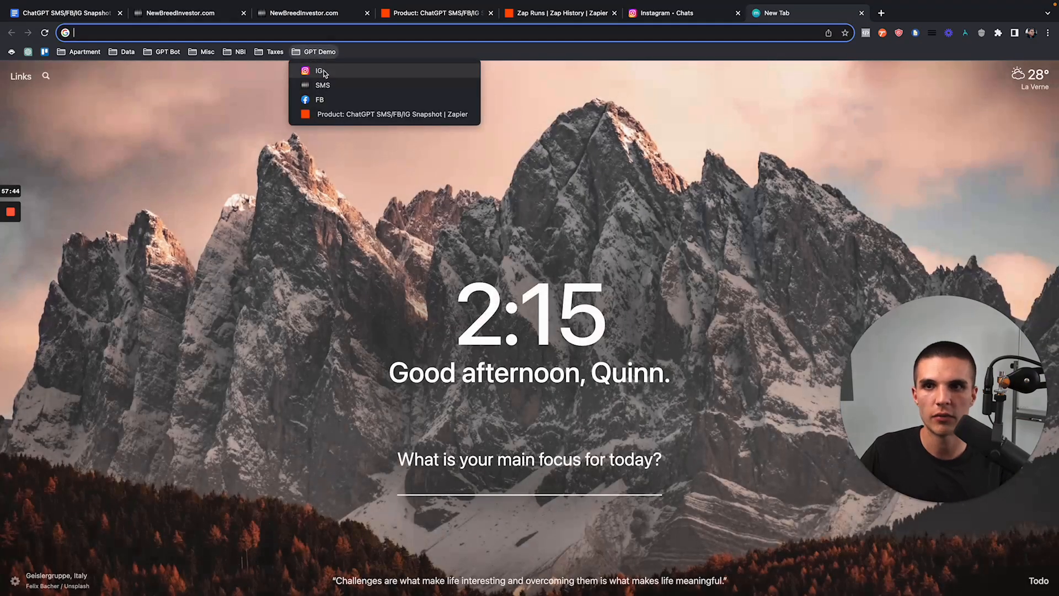
{"action": "left_click", "coordinate": [320, 99]}
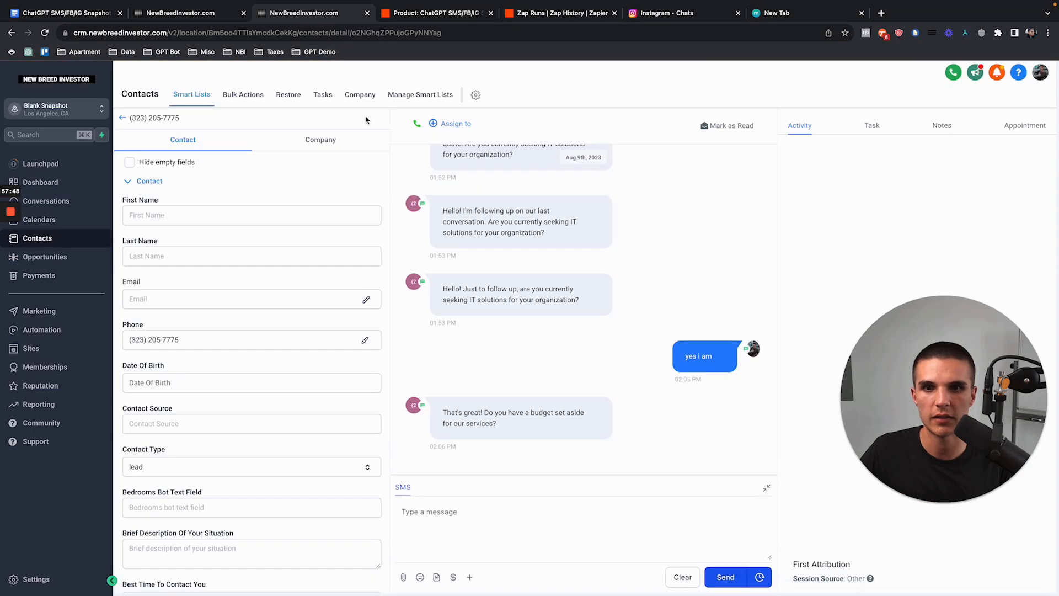
{"action": "left_click", "coordinate": [469, 517]}
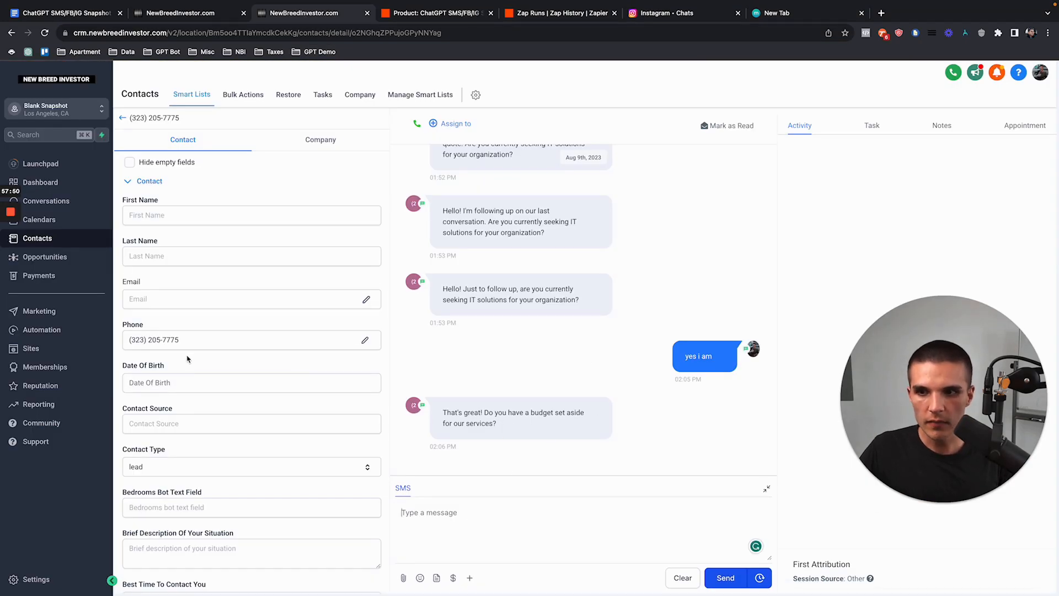
Step: Send the SMS 'hey what's going on, was at lunch' and check the test contact's conversation
{"action": "triple_click", "coordinate": [167, 341]}
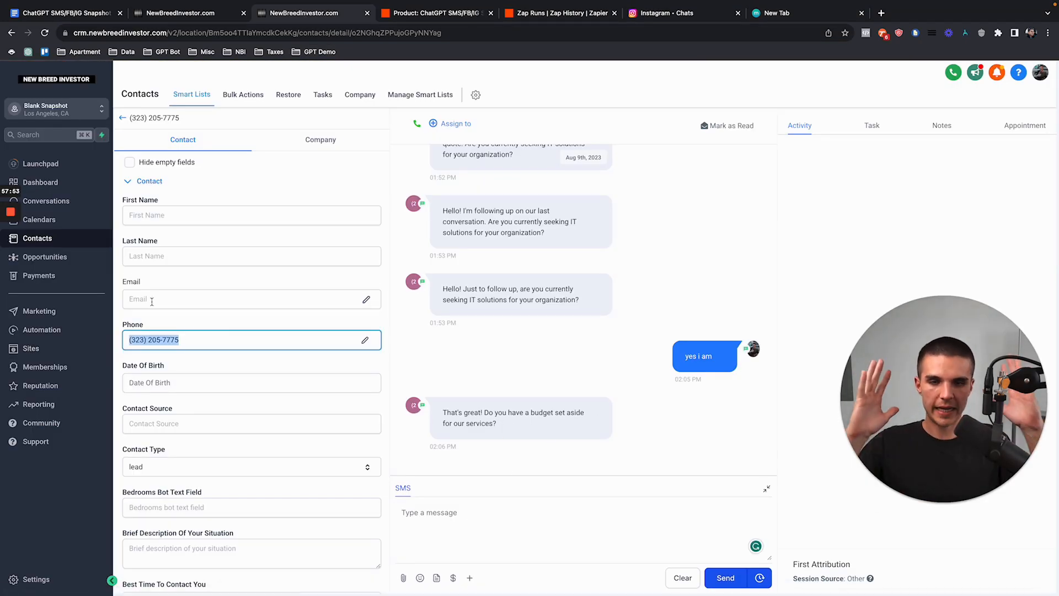
{"action": "left_click_drag", "start_coordinate": [179, 339], "coordinate": [127, 339]}
{"action": "left_click", "coordinate": [128, 339]}
{"action": "left_click", "coordinate": [492, 507]}
{"action": "type", "text": "hey sorry"}
{"action": "key", "text": "super+a"}
{"action": "type", "text": "hey what"}
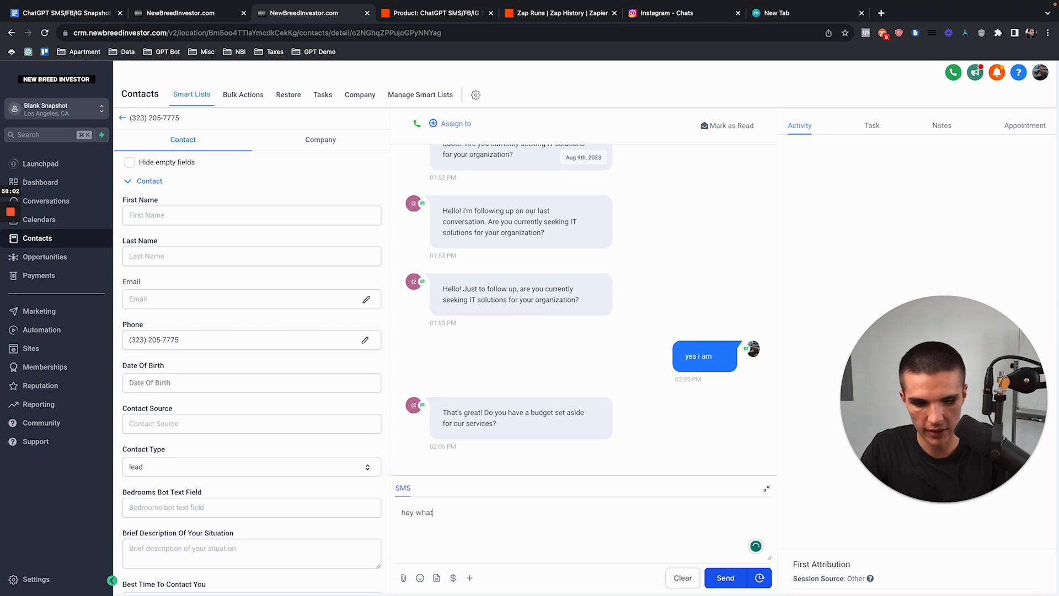
{"action": "type", "text": "'s going on, was at lunch"}
{"action": "left_click", "coordinate": [712, 578]}
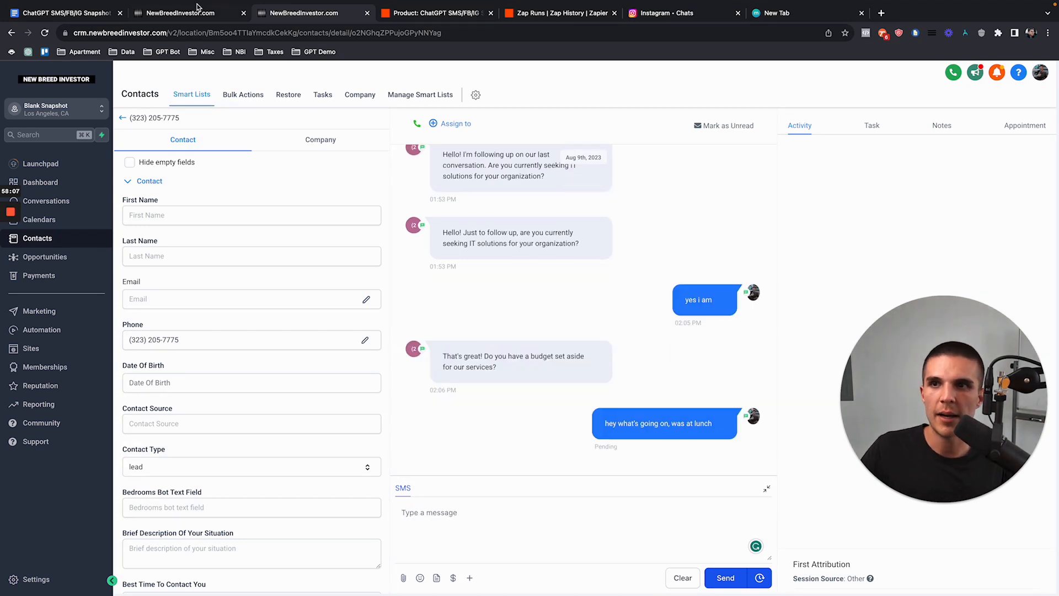
{"action": "left_click", "coordinate": [193, 13]}
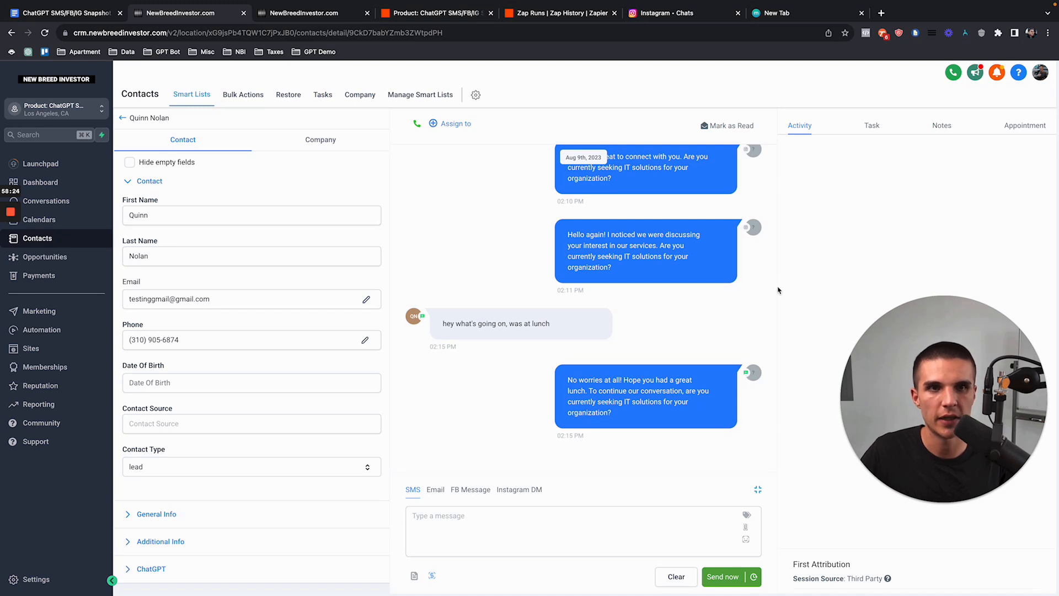
Step: Reply 'yes i am' over SMS to get the bot's IT budget question, then bring up bookmarks in a new tab
{"action": "left_click", "coordinate": [301, 20]}
{"action": "left_click", "coordinate": [482, 499]}
{"action": "type", "text": "yes i am"}
{"action": "key", "text": "Return"}
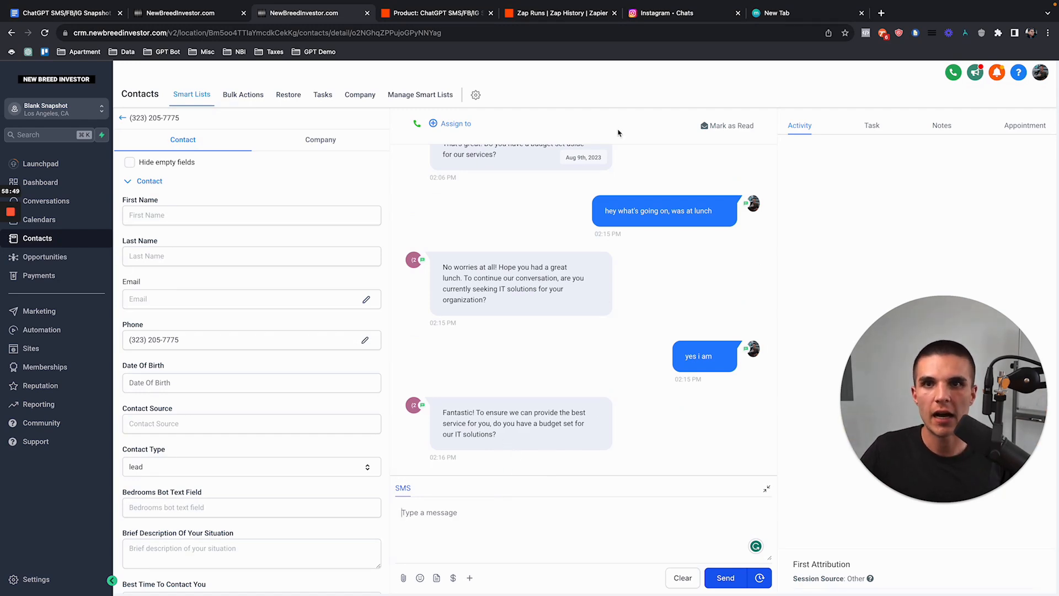
{"action": "left_click", "coordinate": [782, 17]}
{"action": "left_click", "coordinate": [320, 51]}
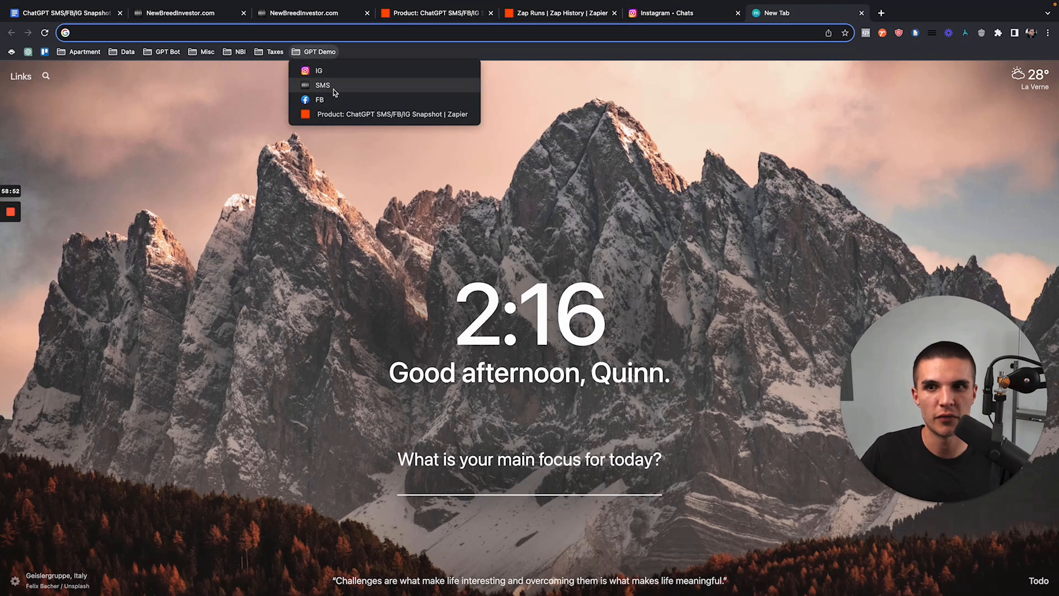
Step: Message the Facebook page 'hey there what up' via Messenger and verify it reaches the CRM conversation
{"action": "left_click", "coordinate": [331, 90]}
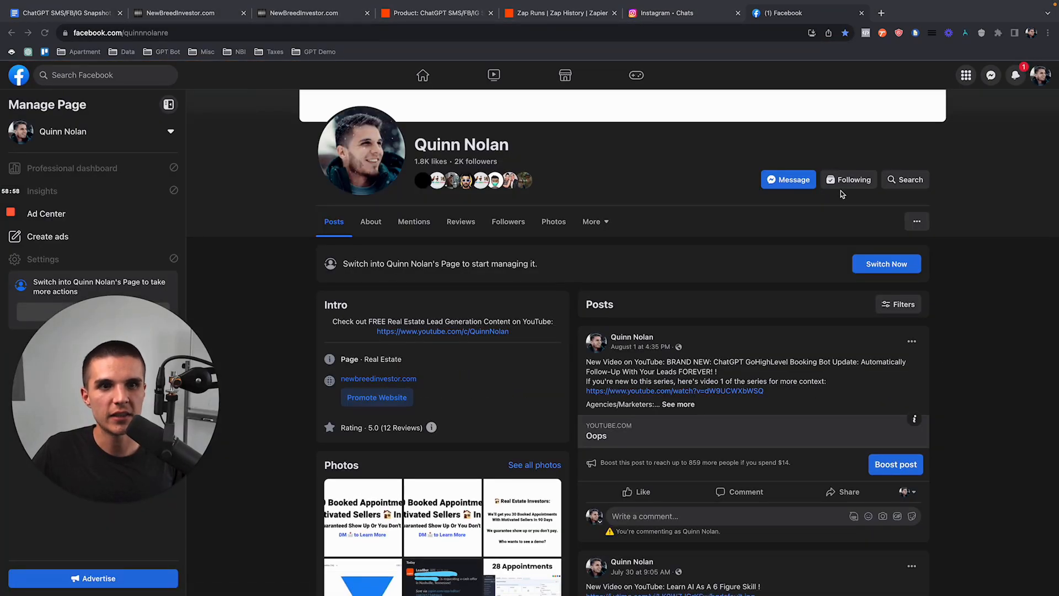
{"action": "left_click", "coordinate": [790, 185]}
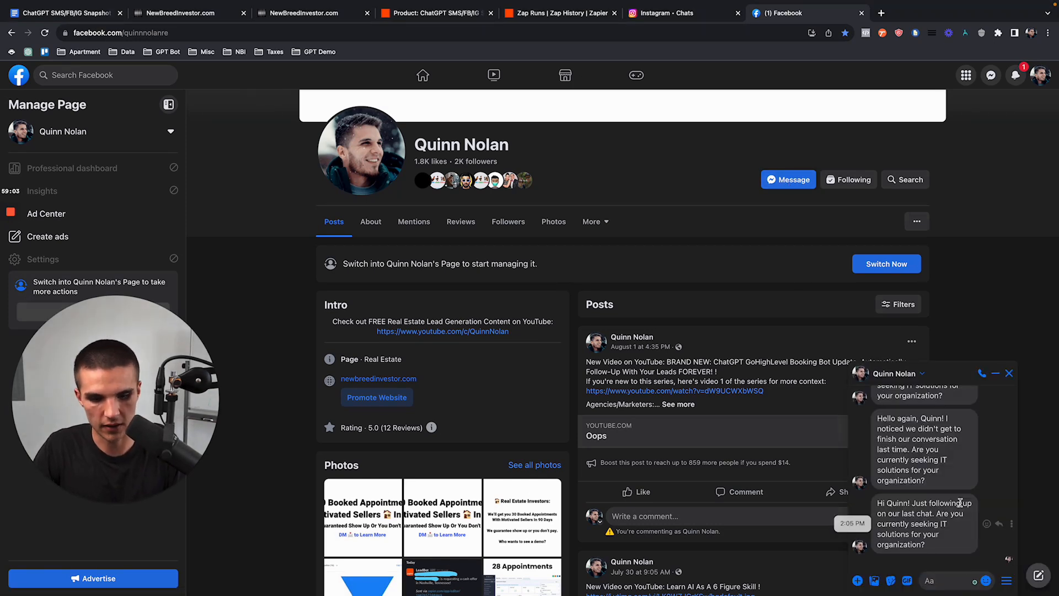
{"action": "type", "text": "hey there what up"}
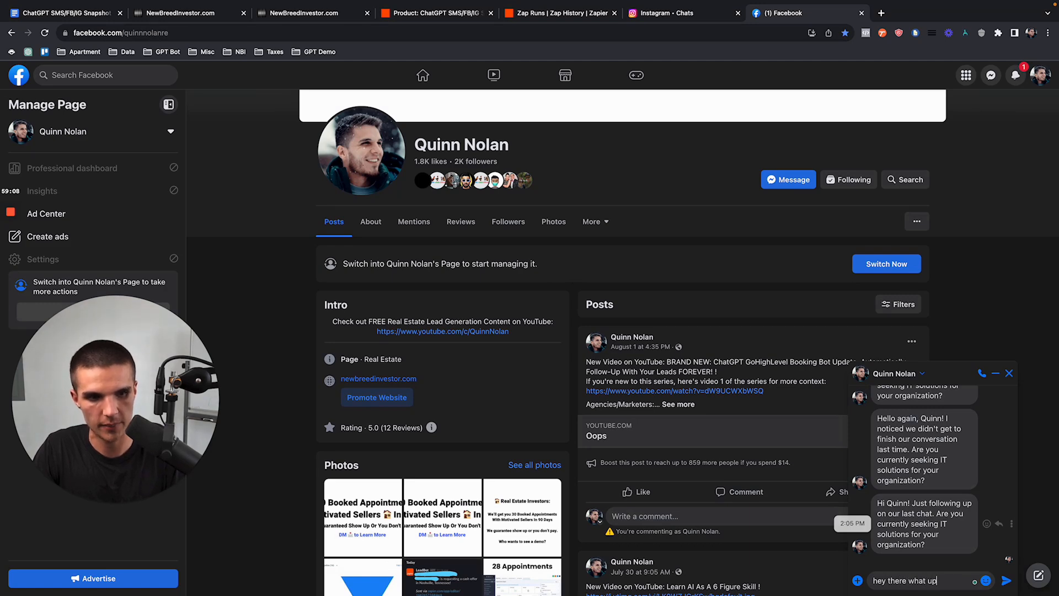
{"action": "key", "text": "Return"}
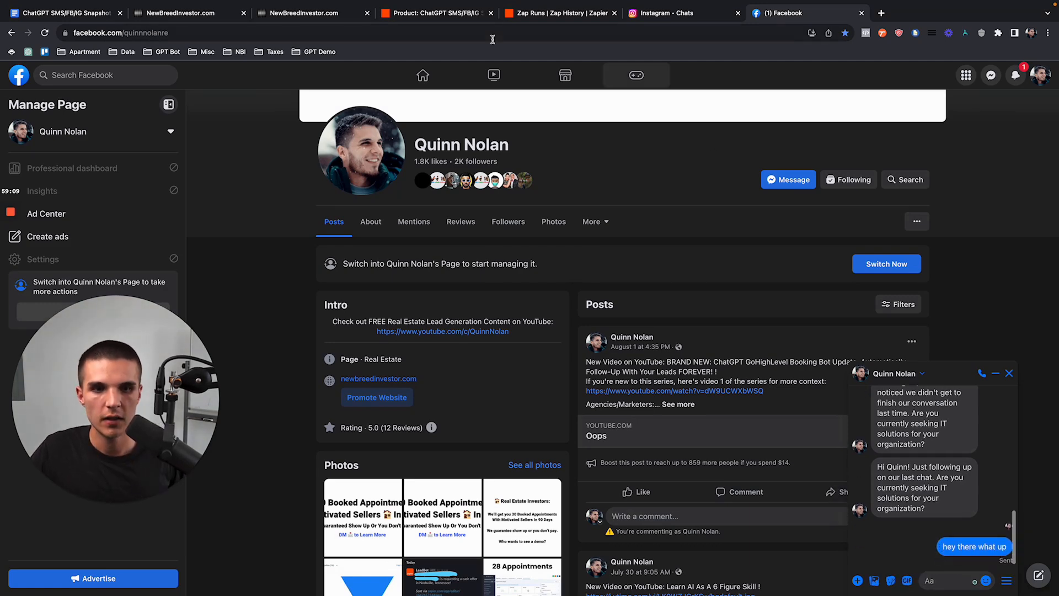
{"action": "left_click", "coordinate": [180, 34]}
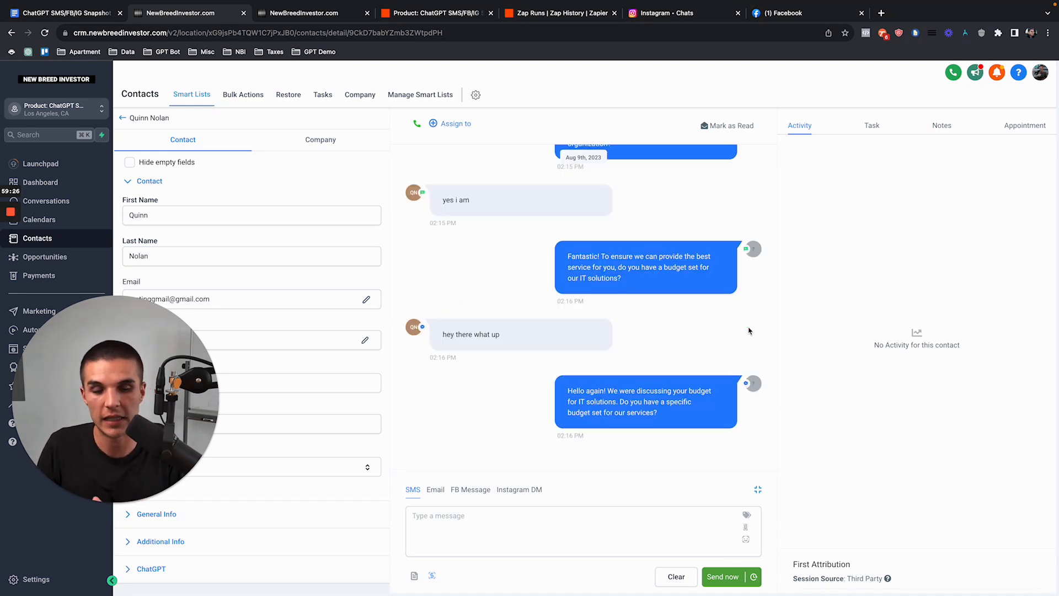
Step: Send the Instagram DM 'hey is mike there' and check it in the CRM conversation
{"action": "left_click", "coordinate": [693, 16]}
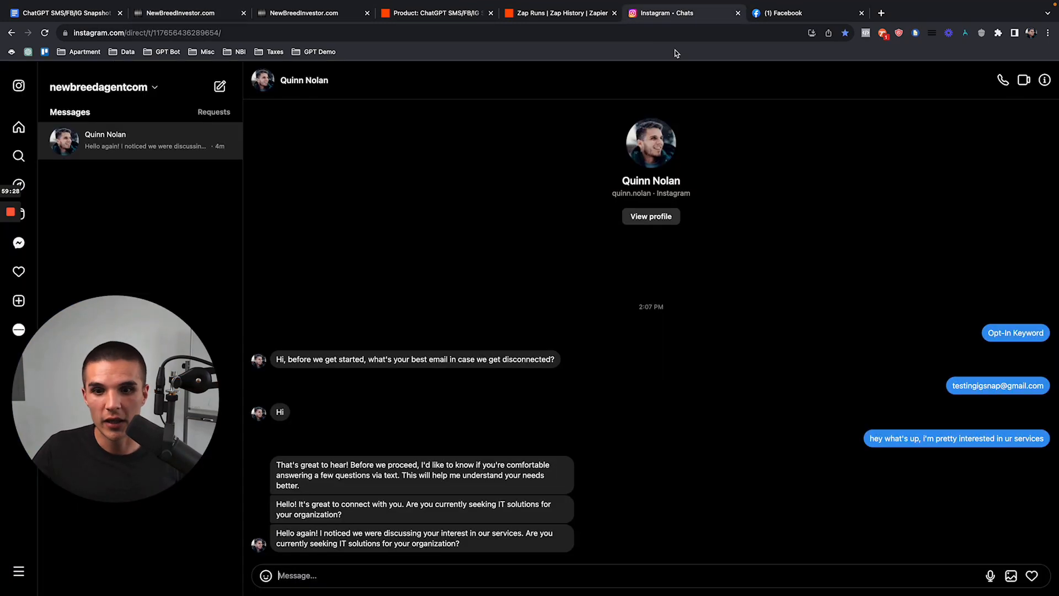
{"action": "left_click", "coordinate": [480, 575]}
{"action": "type", "text": "hey is mike there"}
{"action": "key", "text": "Return"}
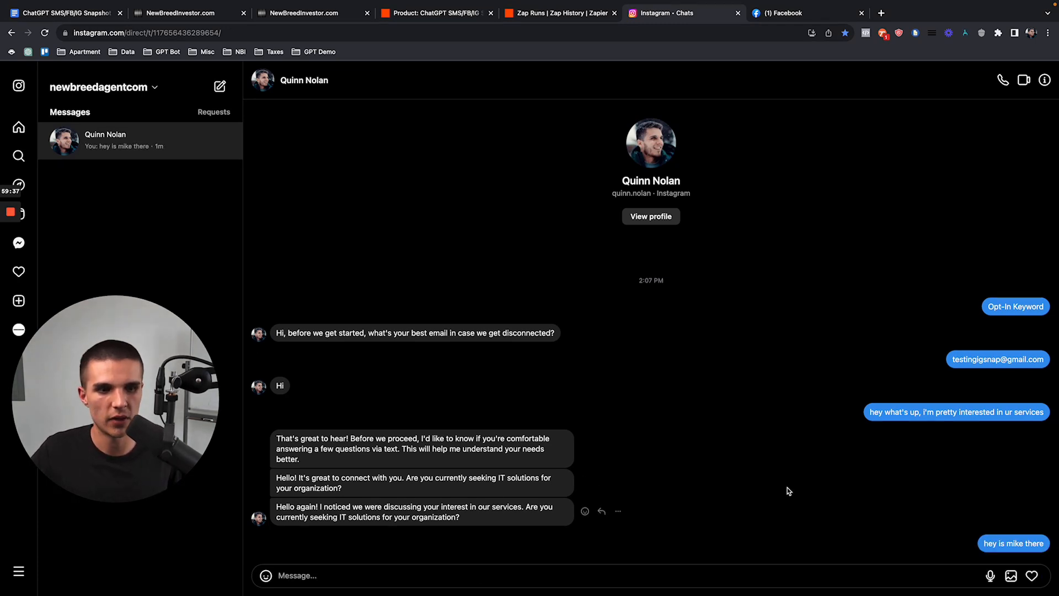
{"action": "left_click", "coordinate": [215, 13]}
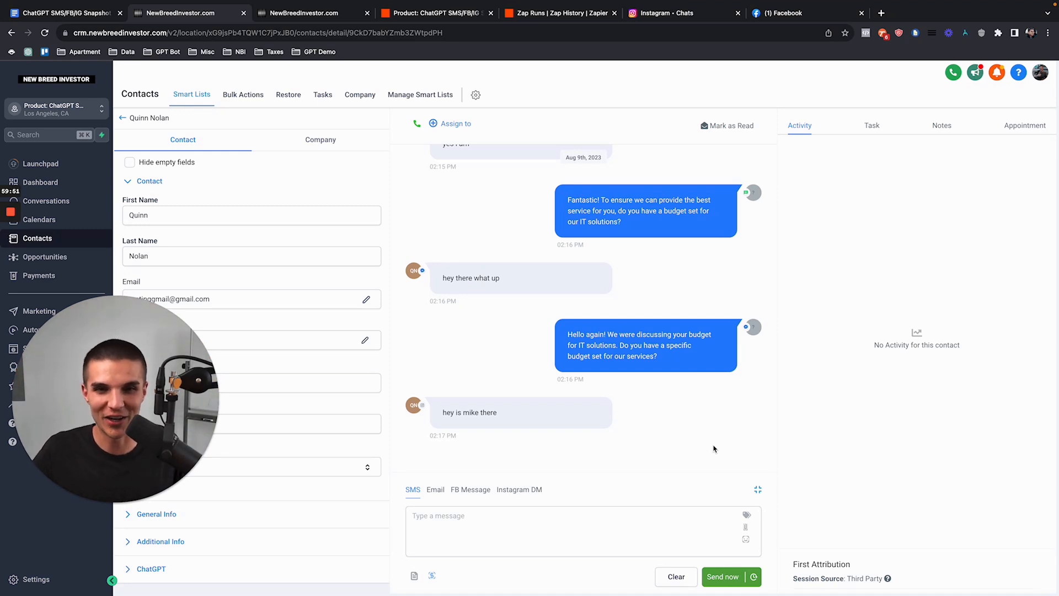
Step: Review the bot's reply introducing Mike and re-asking about budget, then go to the course document
{"action": "left_click_drag", "start_coordinate": [640, 422], "coordinate": [562, 369]}
{"action": "left_click", "coordinate": [505, 365]}
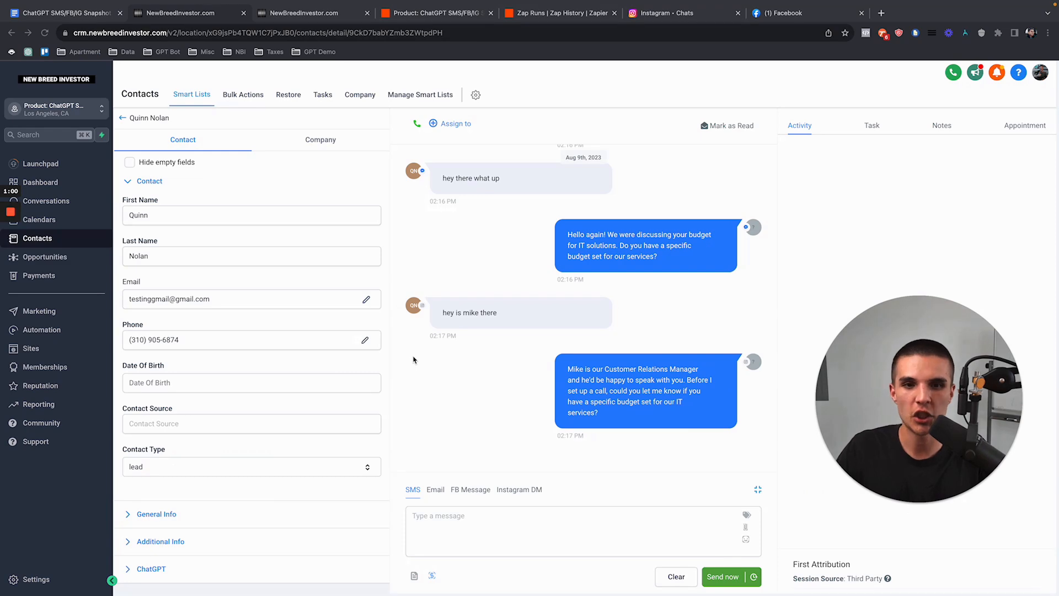
{"action": "left_click", "coordinate": [90, 348]}
{"action": "left_click", "coordinate": [95, 16]}
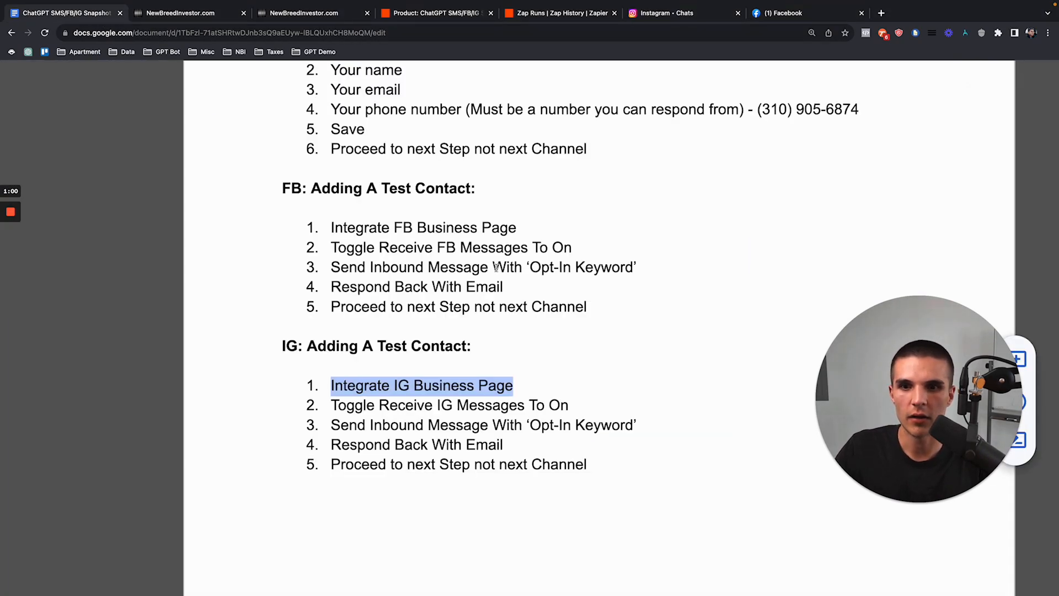
Step: Scroll the course doc to the Customization section on Remove from Workflow steps, then return to the CRM
{"action": "scroll", "coordinate": [464, 363], "scroll_direction": "down", "scroll_amount": 5}
{"action": "scroll", "coordinate": [465, 362], "scroll_direction": "down", "scroll_amount": 20}
{"action": "scroll", "coordinate": [465, 362], "scroll_direction": "down", "scroll_amount": 20}
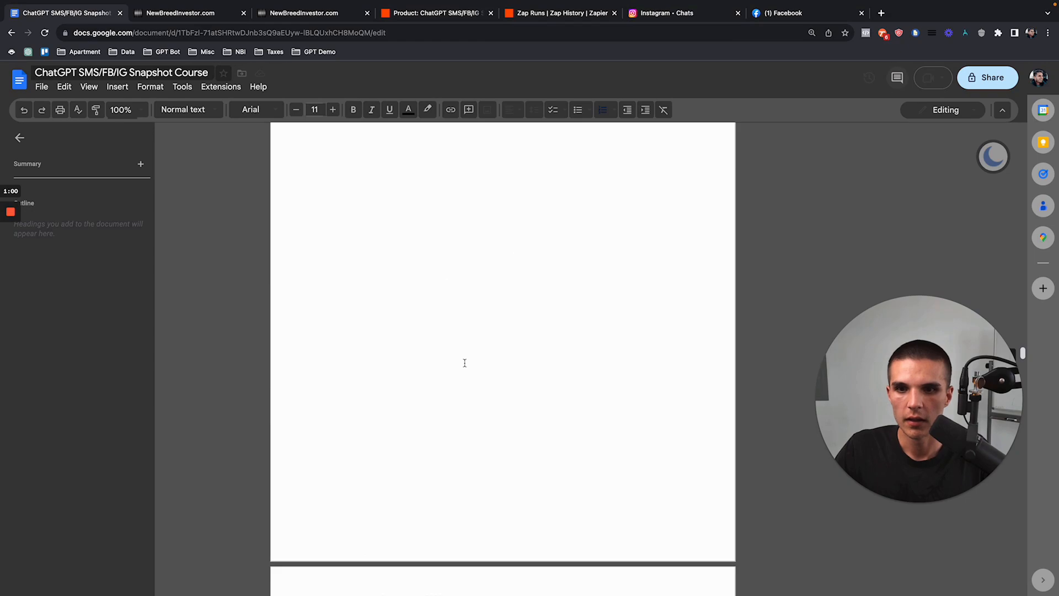
{"action": "scroll", "coordinate": [464, 362], "scroll_direction": "down", "scroll_amount": 5}
{"action": "scroll", "coordinate": [363, 378], "scroll_direction": "down", "scroll_amount": 12}
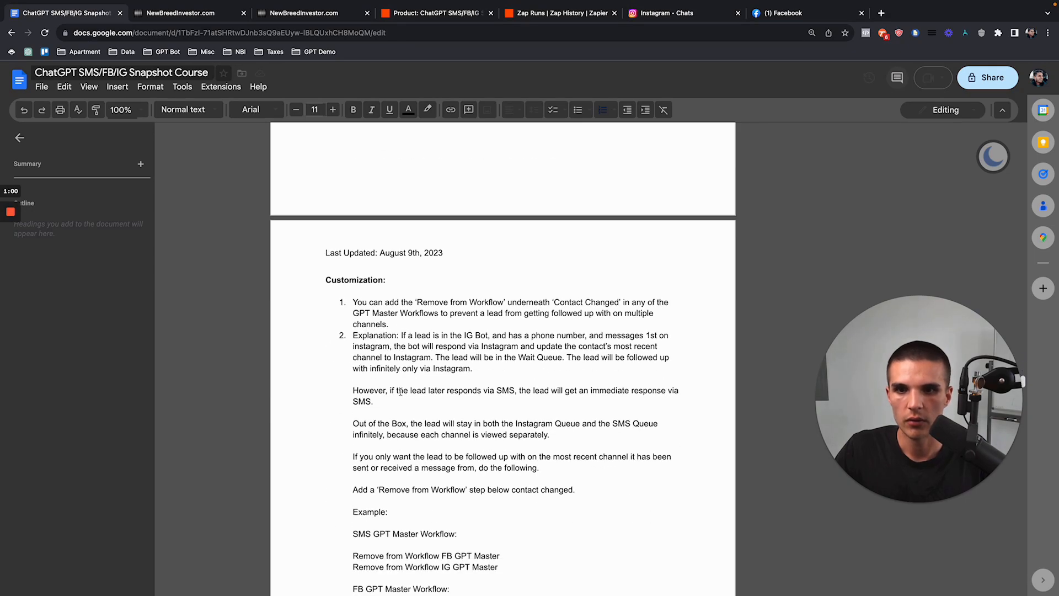
{"action": "scroll", "coordinate": [497, 322], "scroll_direction": "down", "scroll_amount": 2}
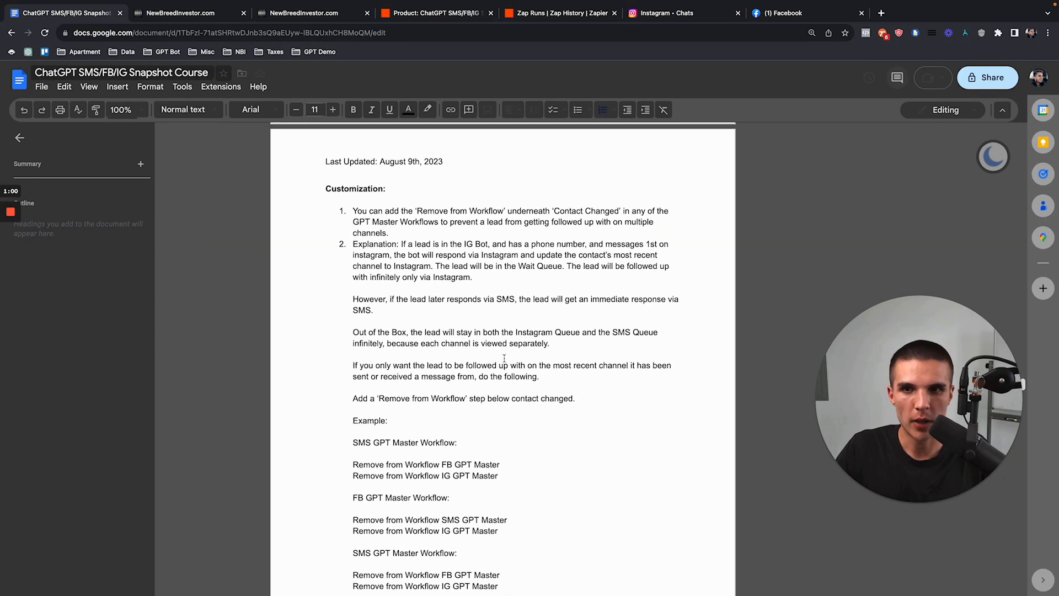
{"action": "scroll", "coordinate": [505, 359], "scroll_direction": "down", "scroll_amount": 1}
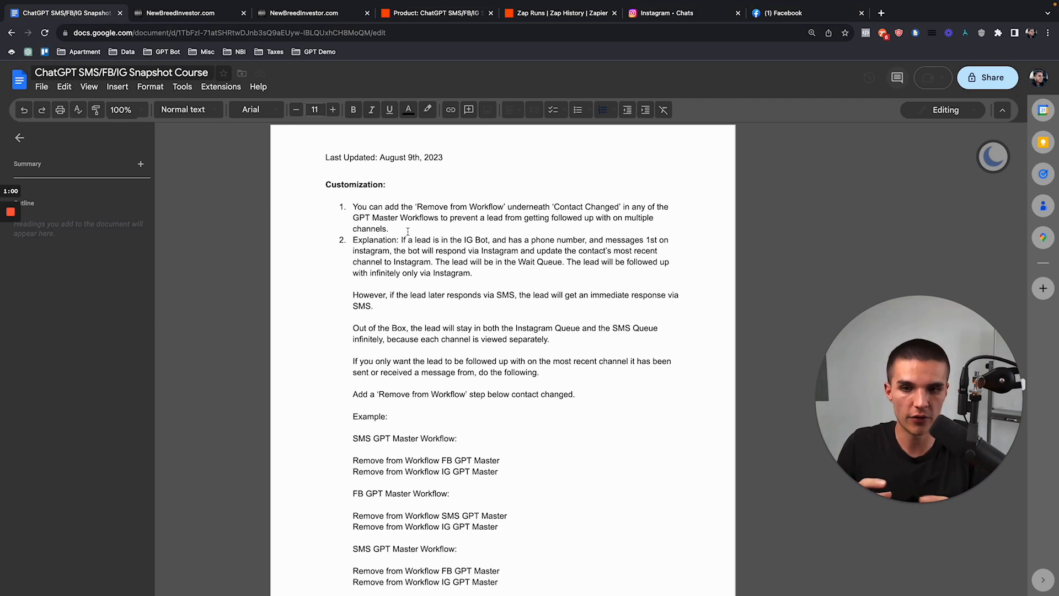
{"action": "left_click", "coordinate": [207, 15]}
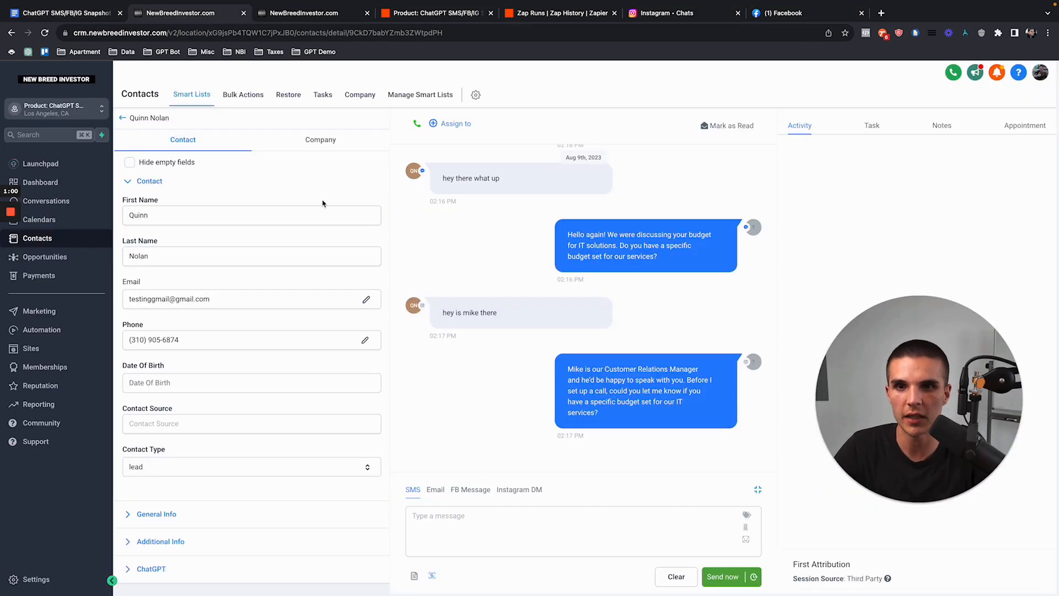
Step: Browse the ChatGPT FB, IG and SMS workflow folders
{"action": "left_click", "coordinate": [75, 333]}
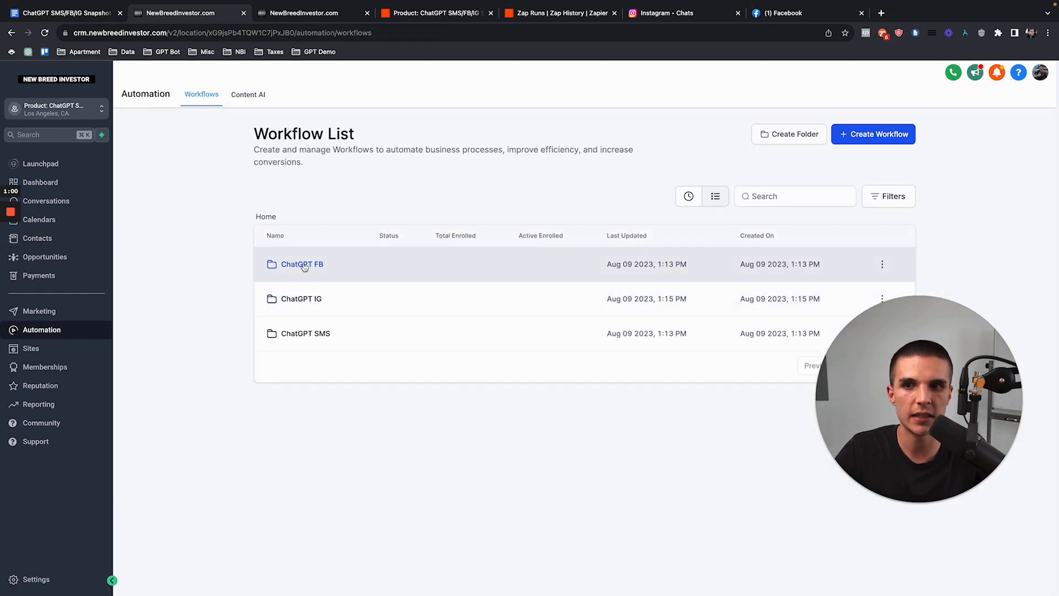
{"action": "left_click", "coordinate": [302, 265]}
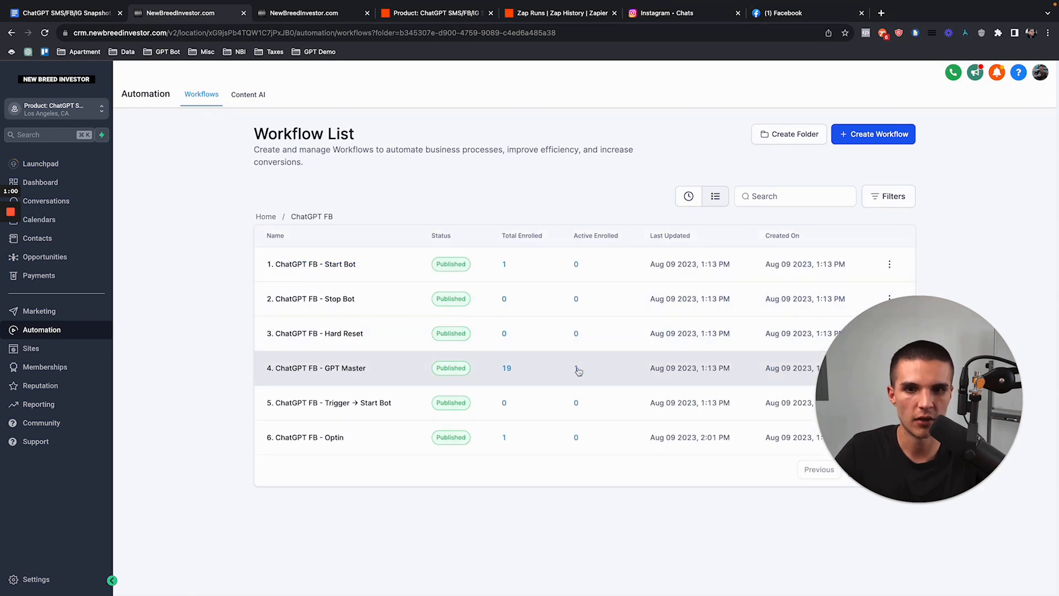
{"action": "left_click", "coordinate": [265, 217]}
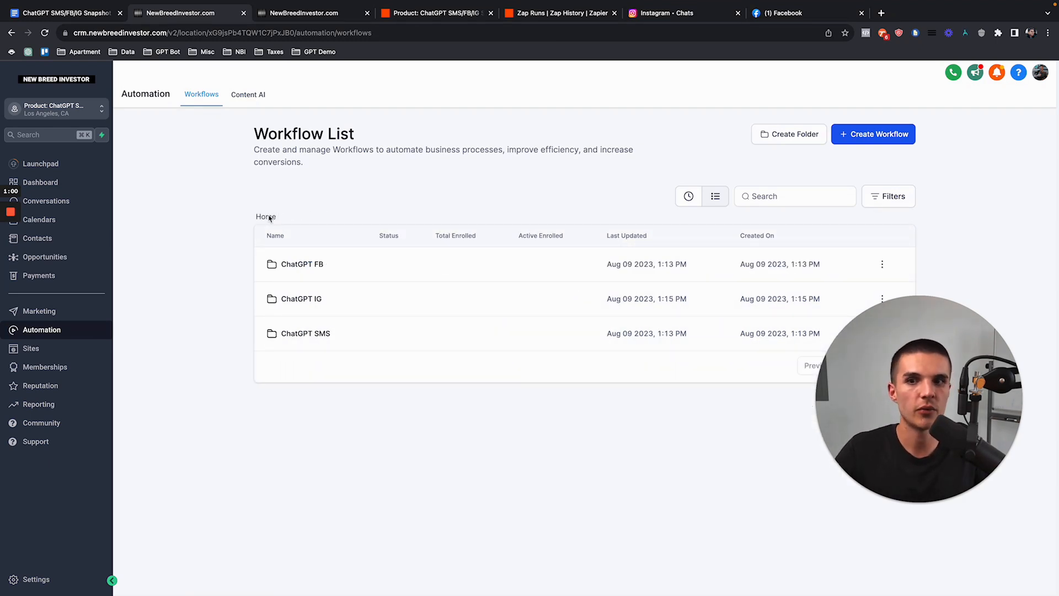
{"action": "left_click", "coordinate": [298, 300]}
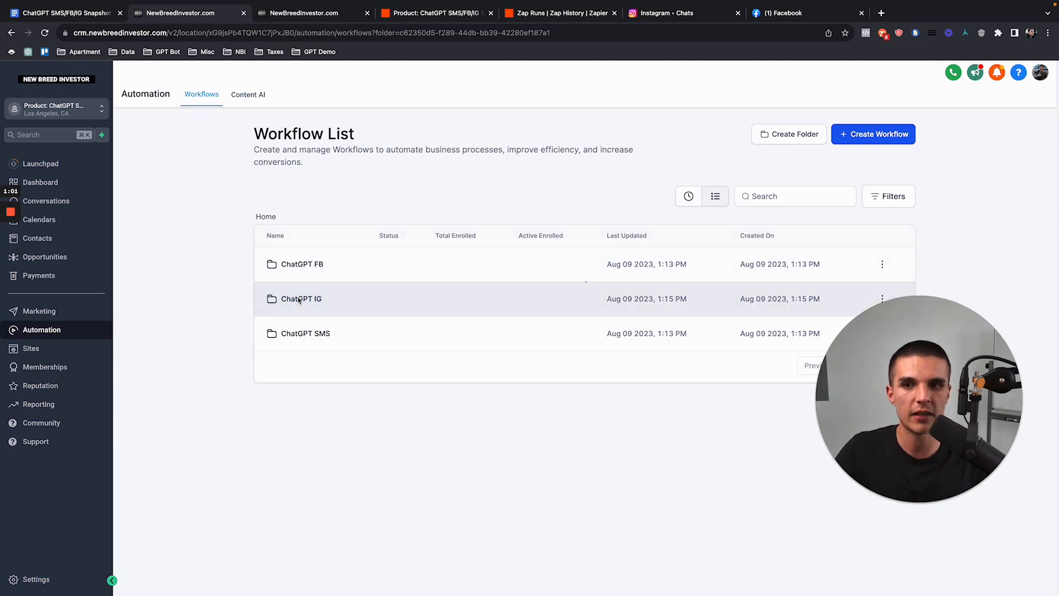
{"action": "left_click", "coordinate": [266, 216]}
{"action": "left_click", "coordinate": [300, 333]}
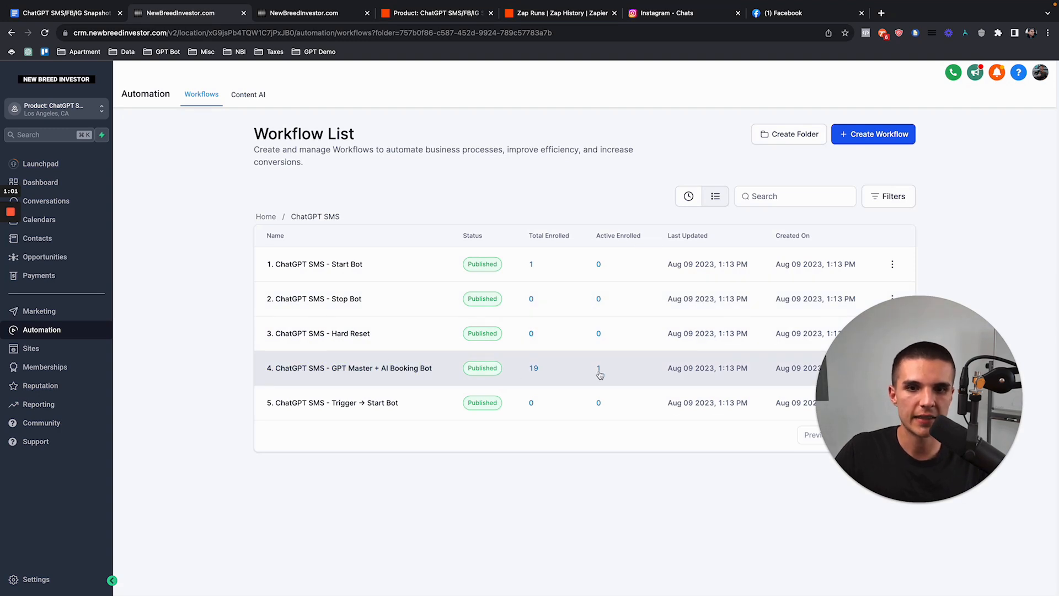
{"action": "left_click", "coordinate": [266, 217]}
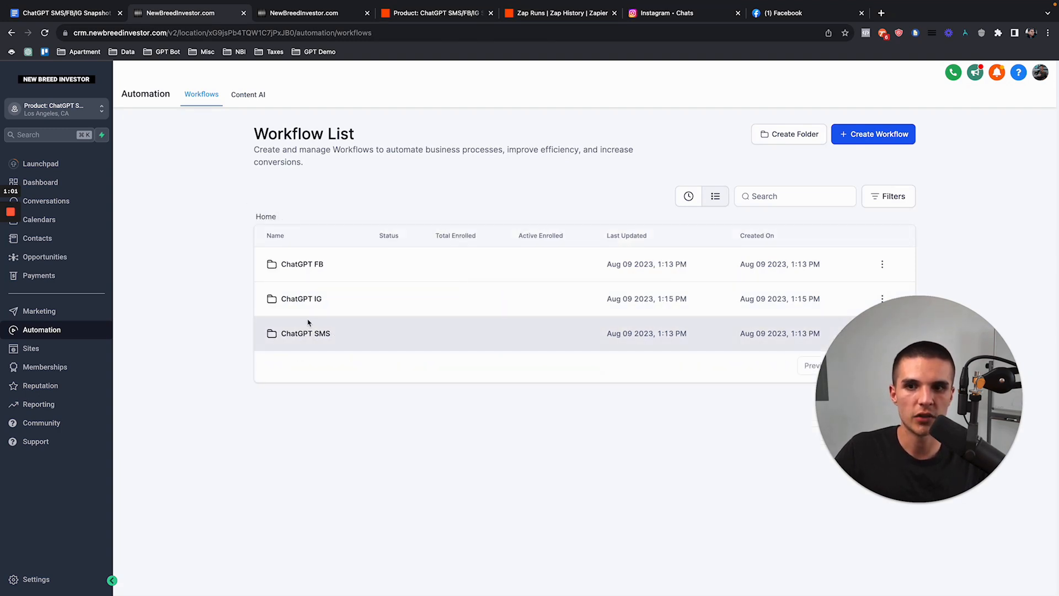
{"action": "left_click", "coordinate": [309, 301]}
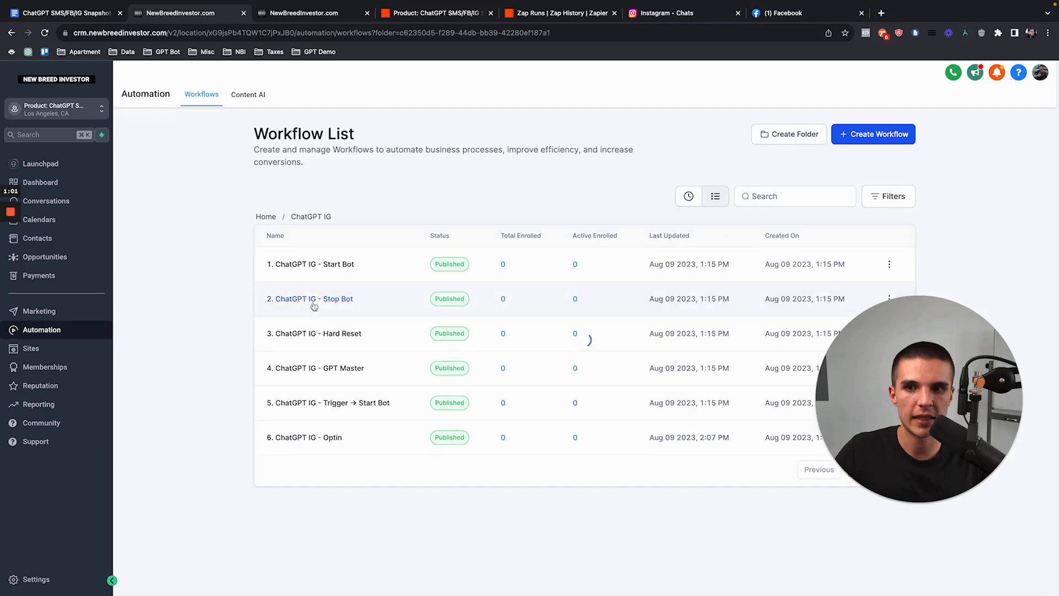
{"action": "left_click", "coordinate": [274, 220]}
{"action": "left_click", "coordinate": [314, 270]}
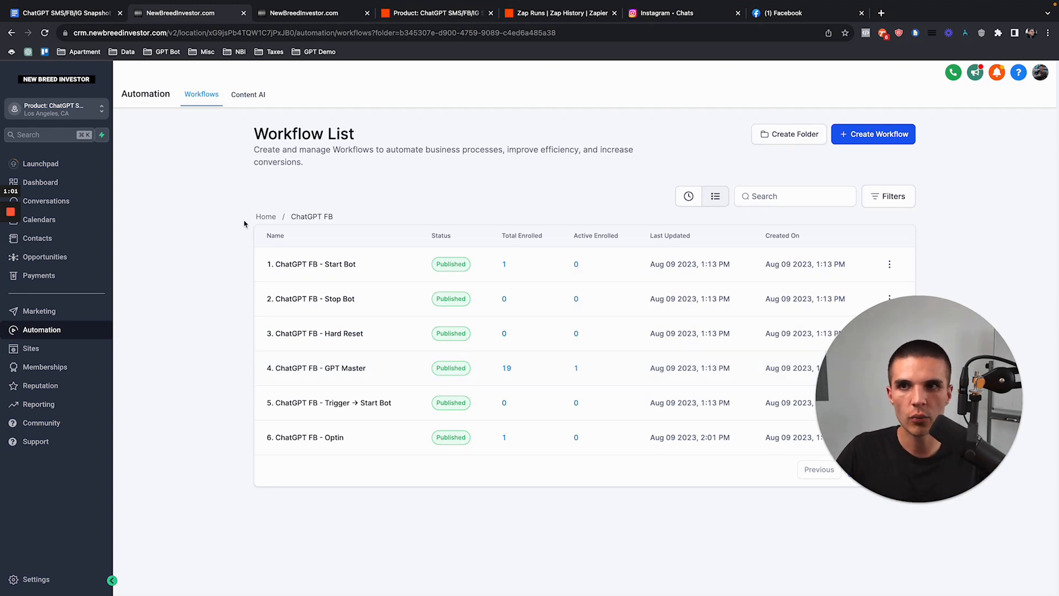
Step: Check the snapshot instructions document, then open 4. ChatGPT FB - GPT Master
{"action": "left_click", "coordinate": [91, 16]}
{"action": "scroll", "coordinate": [446, 275], "scroll_direction": "up", "scroll_amount": 5}
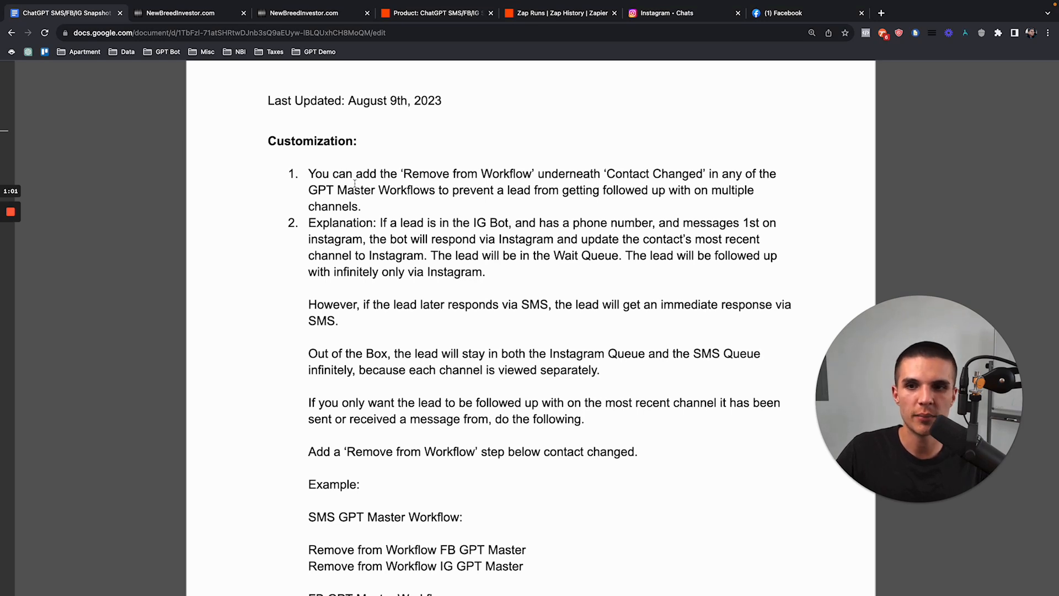
{"action": "left_click", "coordinate": [202, 13]}
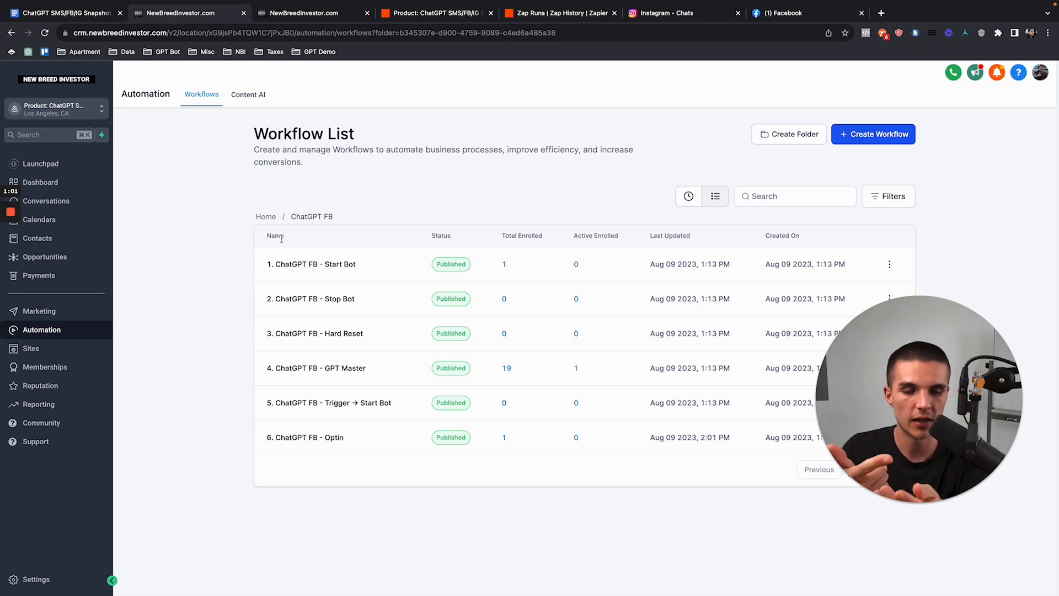
{"action": "left_click", "coordinate": [267, 217]}
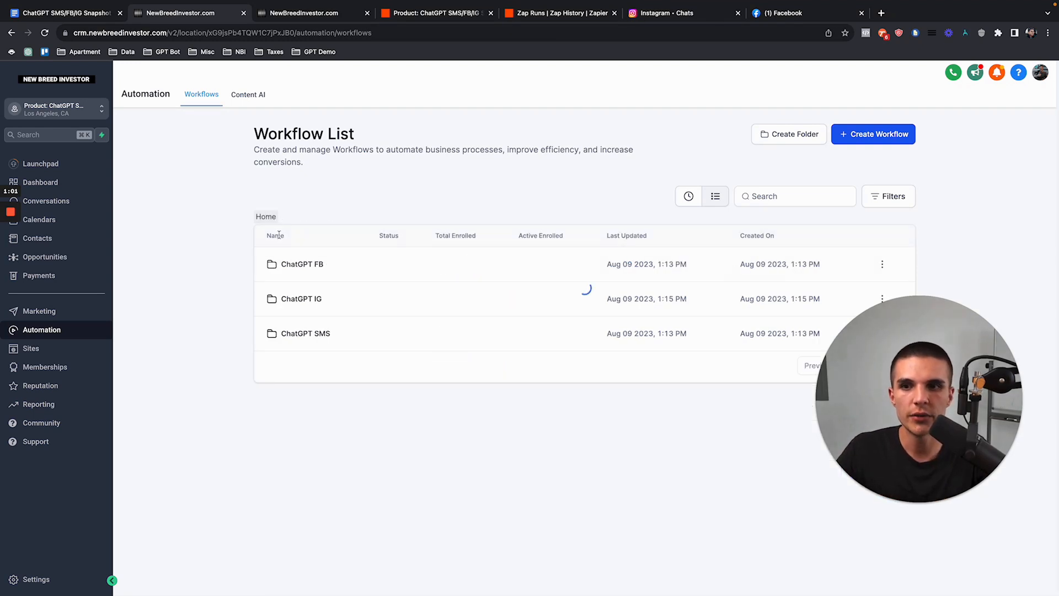
{"action": "left_click", "coordinate": [547, 266]}
{"action": "left_click", "coordinate": [338, 370]}
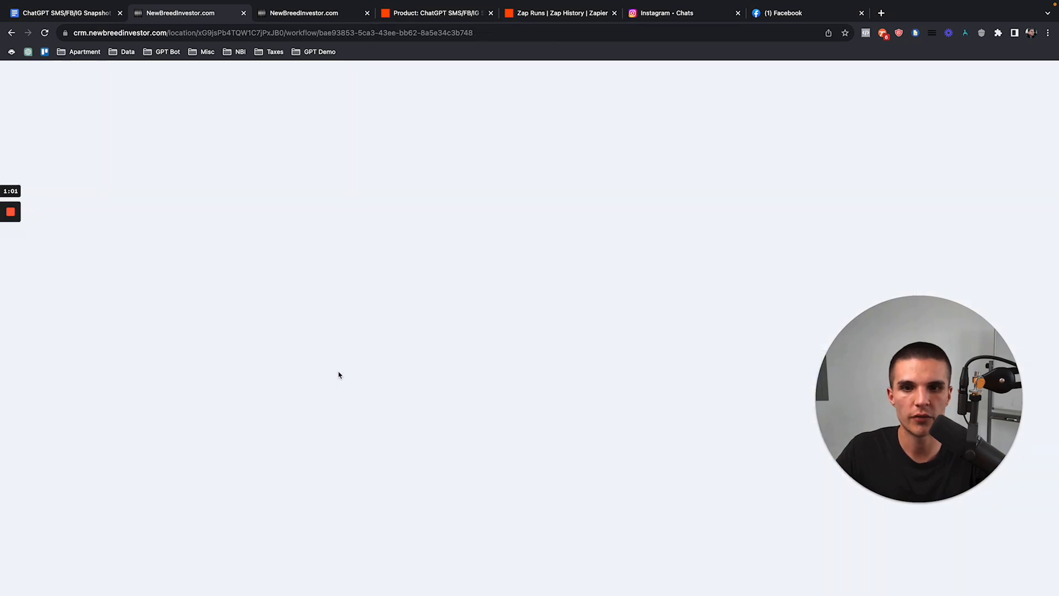
Step: Under Contact Changed, add a 'Remove From ChatGPT IG Master' step targeting ChatGPT IG - GPT Master, and save
{"action": "left_click_drag", "start_coordinate": [785, 373], "coordinate": [98, 373]}
{"action": "left_click", "coordinate": [16, 156]}
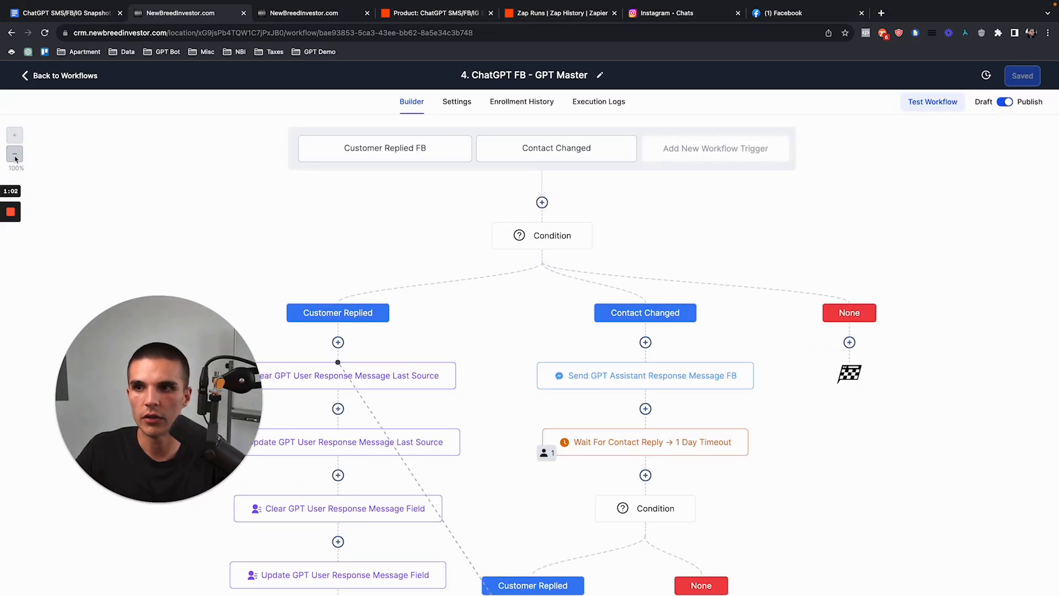
{"action": "left_click", "coordinate": [16, 156]}
{"action": "left_click", "coordinate": [16, 156]}
{"action": "left_click", "coordinate": [599, 253]}
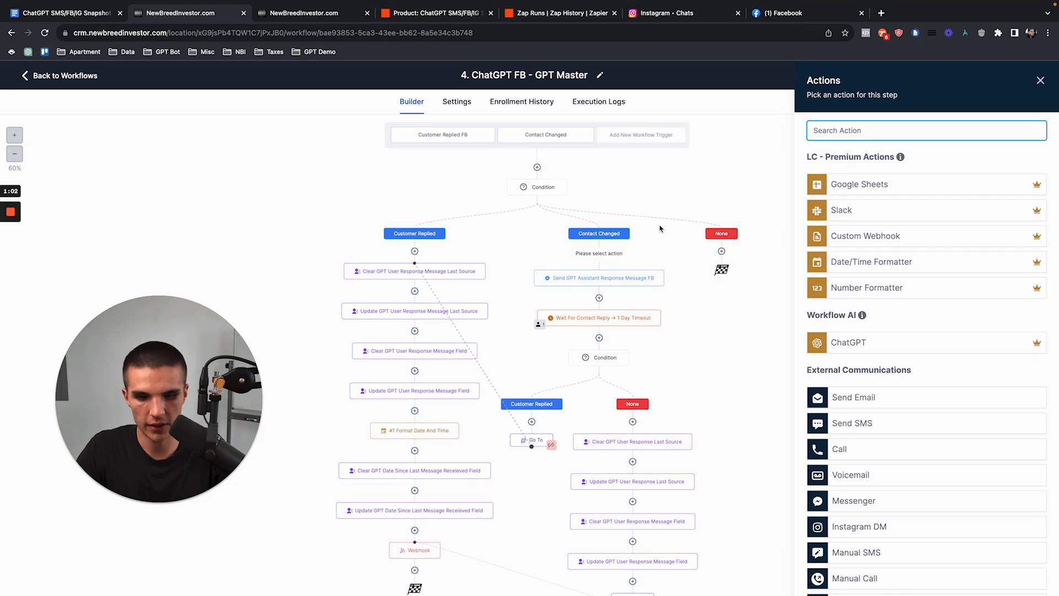
{"action": "type", "text": "remove"}
{"action": "left_click", "coordinate": [885, 227]}
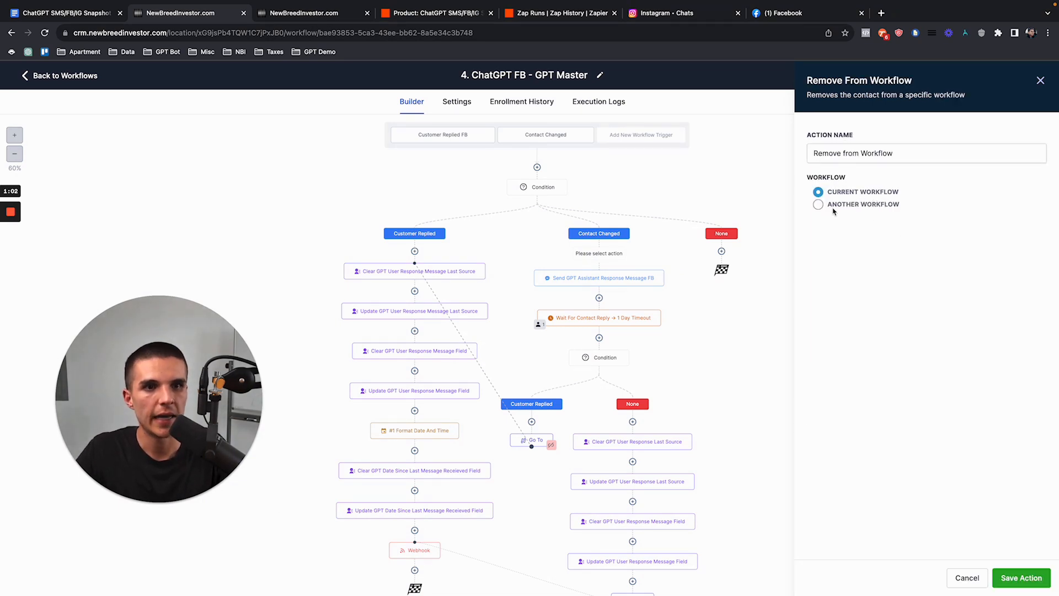
{"action": "left_click", "coordinate": [819, 205]}
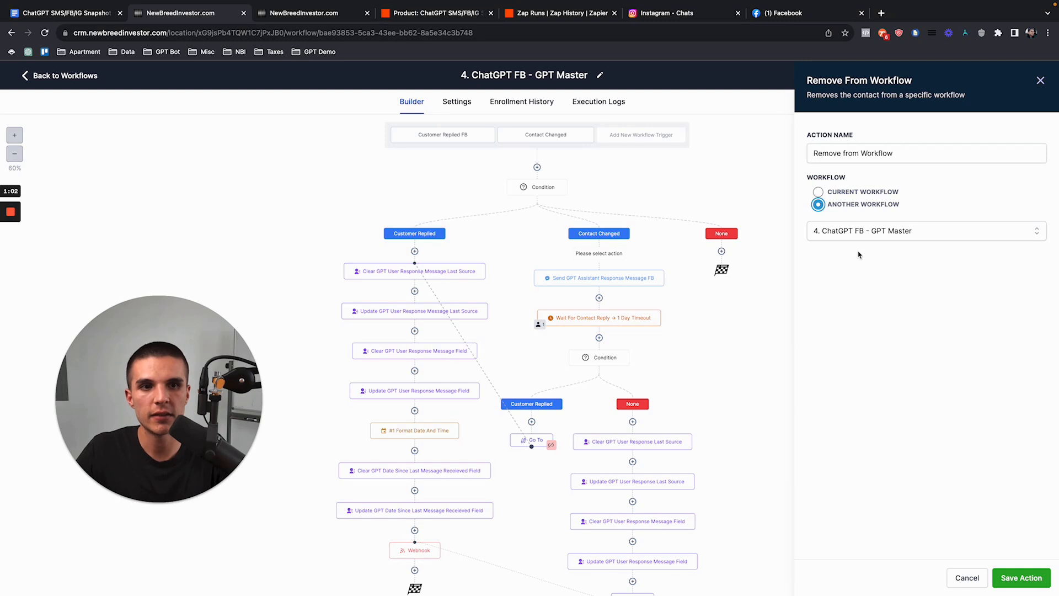
{"action": "left_click", "coordinate": [865, 235]}
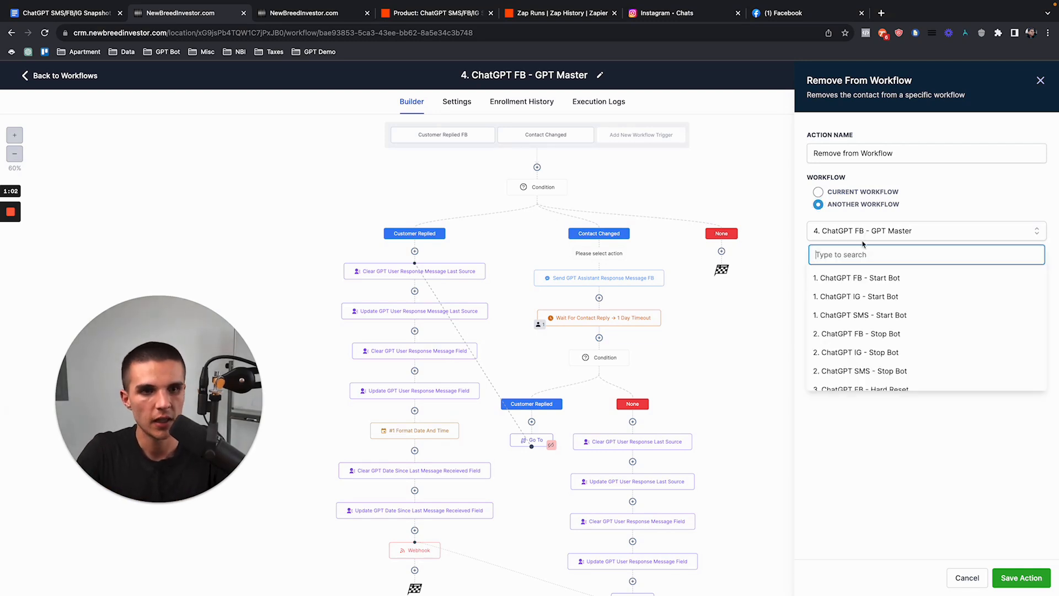
{"action": "type", "text": "master"}
{"action": "left_click", "coordinate": [848, 296]}
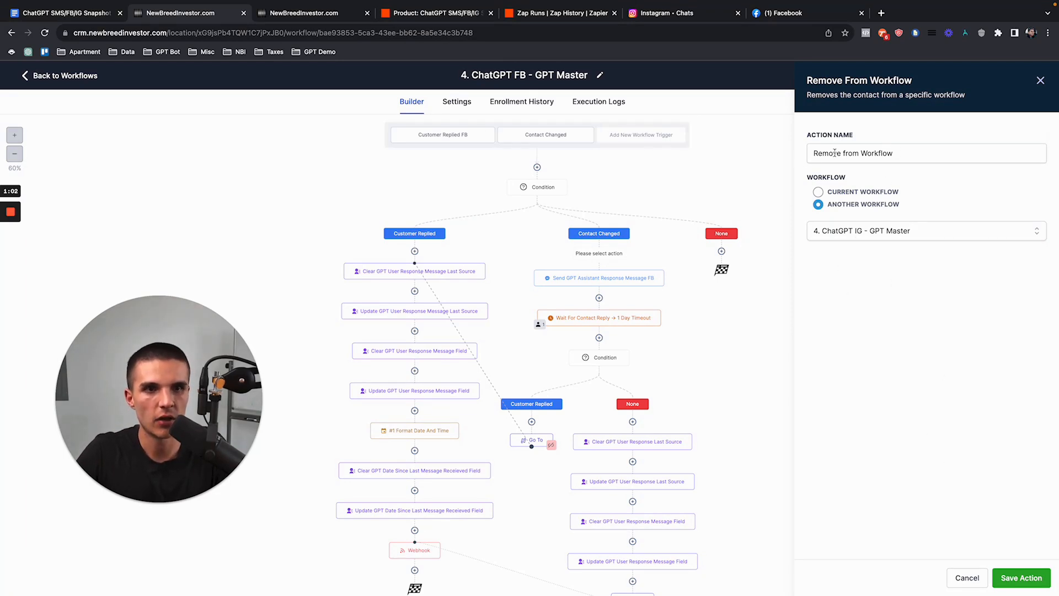
{"action": "left_click_drag", "start_coordinate": [843, 153], "coordinate": [903, 154]}
{"action": "type", "text": "From ChatGPT IG Maste"}
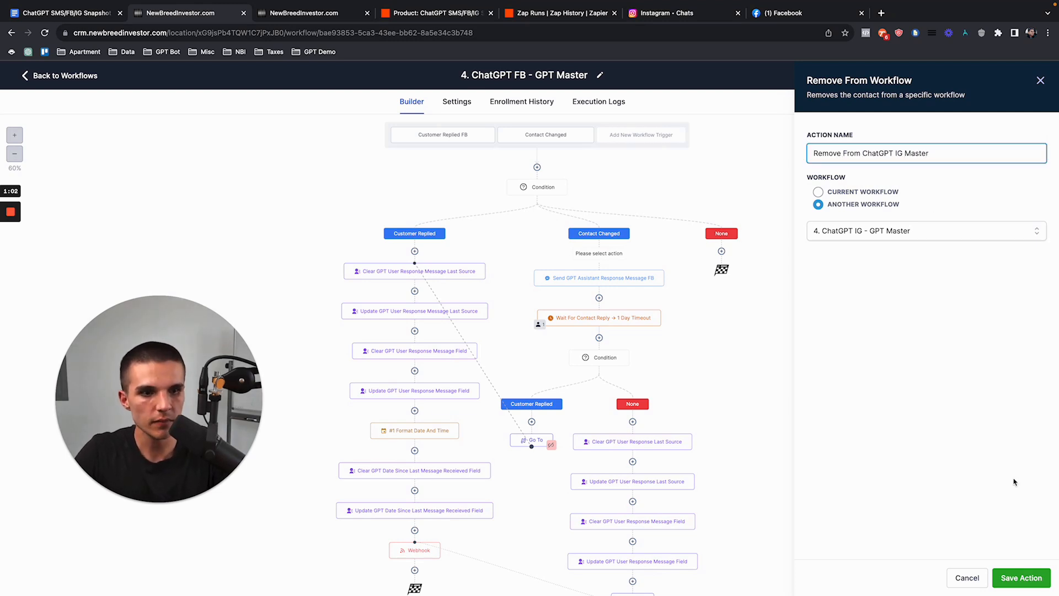
{"action": "left_click", "coordinate": [1022, 577]}
{"action": "left_click", "coordinate": [1021, 76]}
Step: Add a 'Remove From ChatGPT SMS Master' step targeting SMS GPT Master + AI Booking Bot, and save
{"action": "left_click", "coordinate": [600, 292]}
{"action": "type", "text": "remove"}
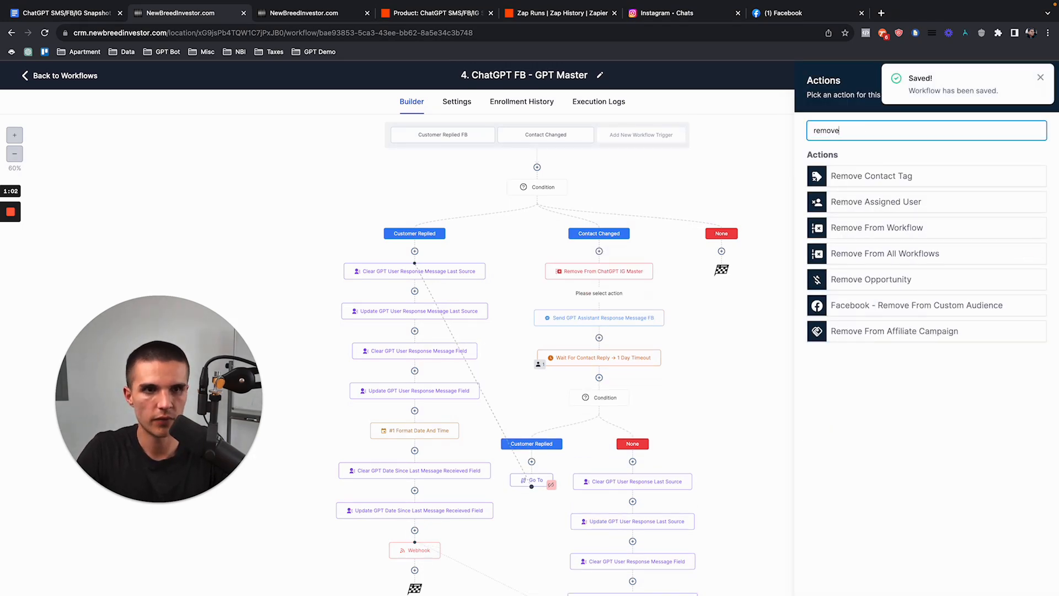
{"action": "left_click", "coordinate": [884, 227]}
{"action": "left_click", "coordinate": [818, 205]}
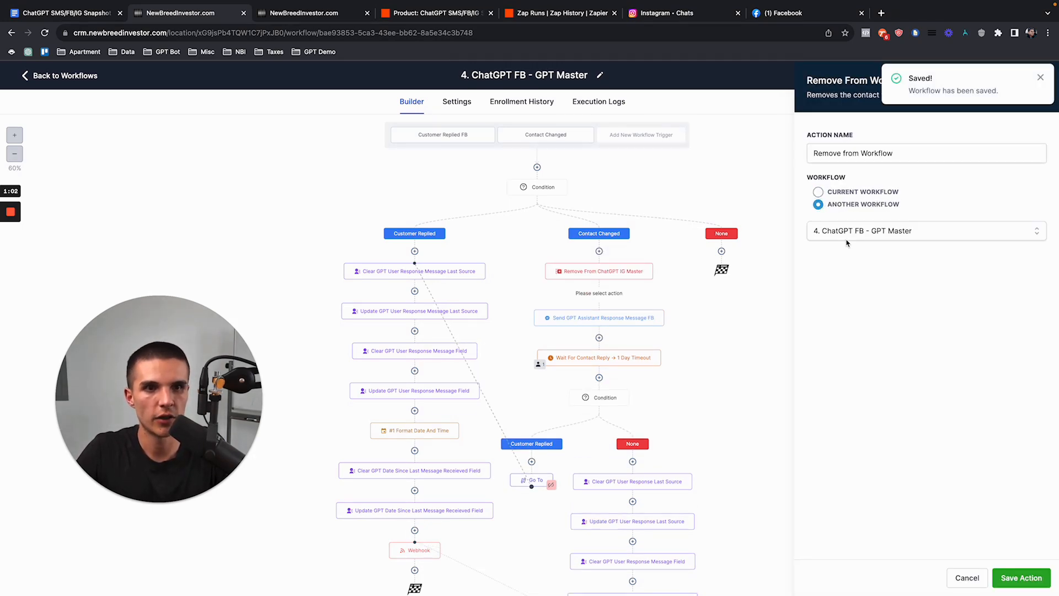
{"action": "left_click", "coordinate": [848, 236]}
{"action": "type", "text": "gpt master"}
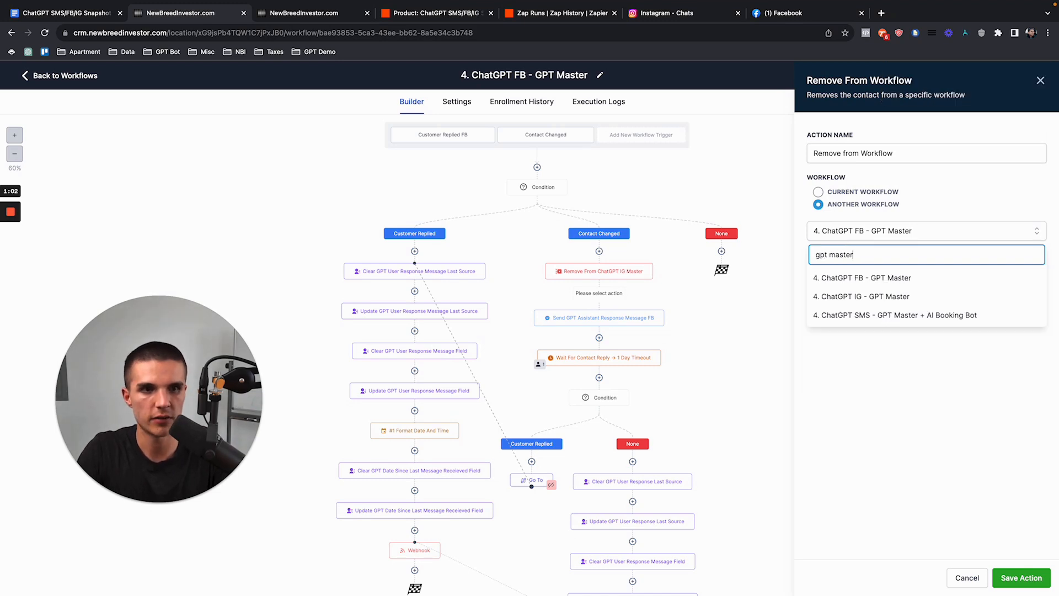
{"action": "left_click", "coordinate": [889, 320]}
{"action": "left_click_drag", "start_coordinate": [843, 153], "coordinate": [964, 151]}
{"action": "type", "text": "Fro"}
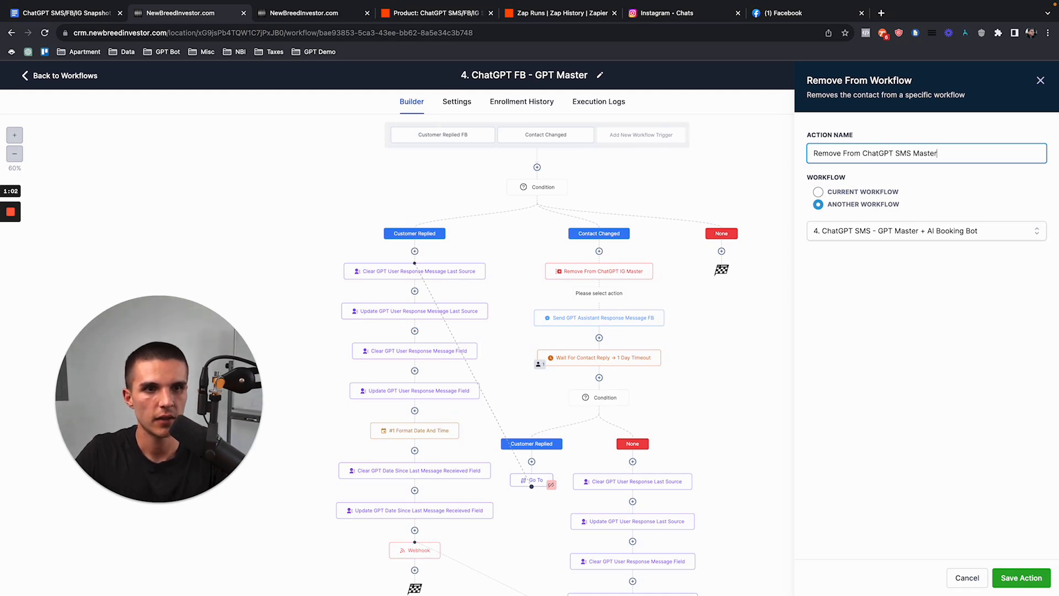
{"action": "left_click", "coordinate": [1029, 577]}
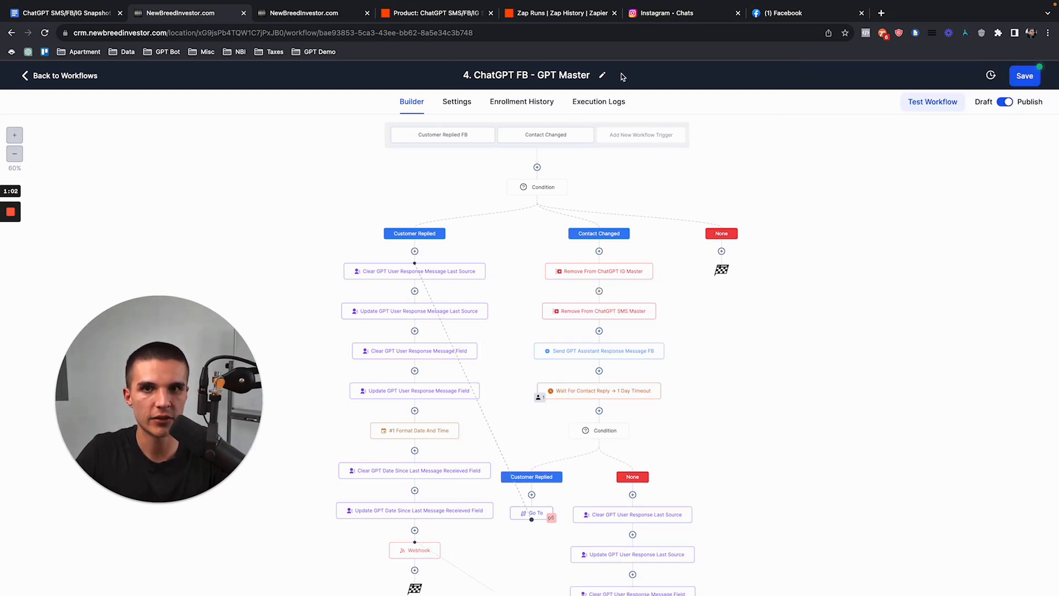
{"action": "left_click", "coordinate": [1014, 80]}
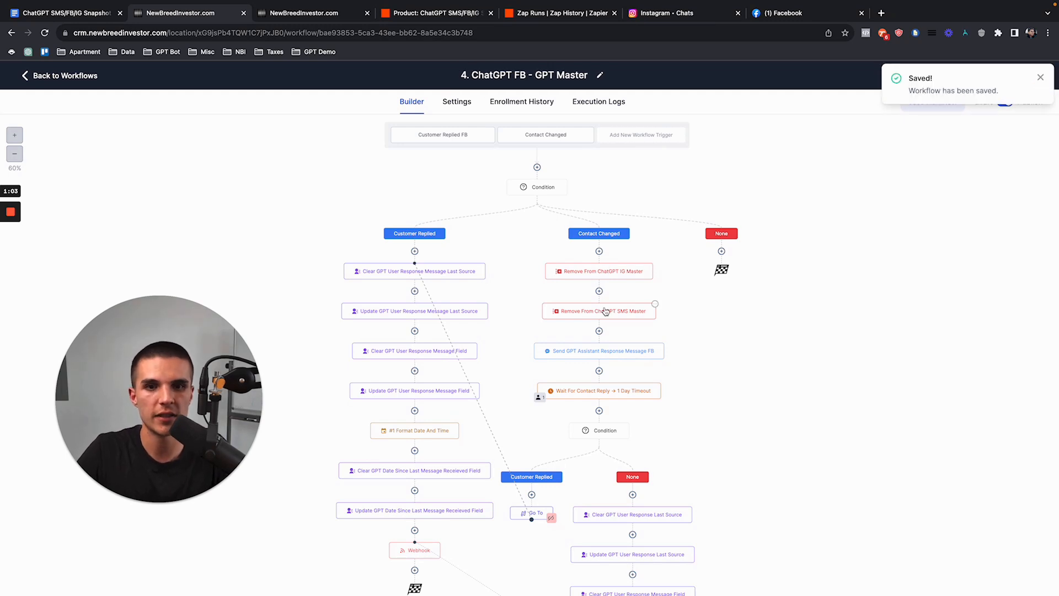
Step: Check the contacts waiting in the workflow, then browse the IG, SMS and FB workflow folders
{"action": "scroll", "coordinate": [605, 312], "scroll_direction": "down", "scroll_amount": 2}
{"action": "scroll", "coordinate": [605, 312], "scroll_direction": "down", "scroll_amount": 1}
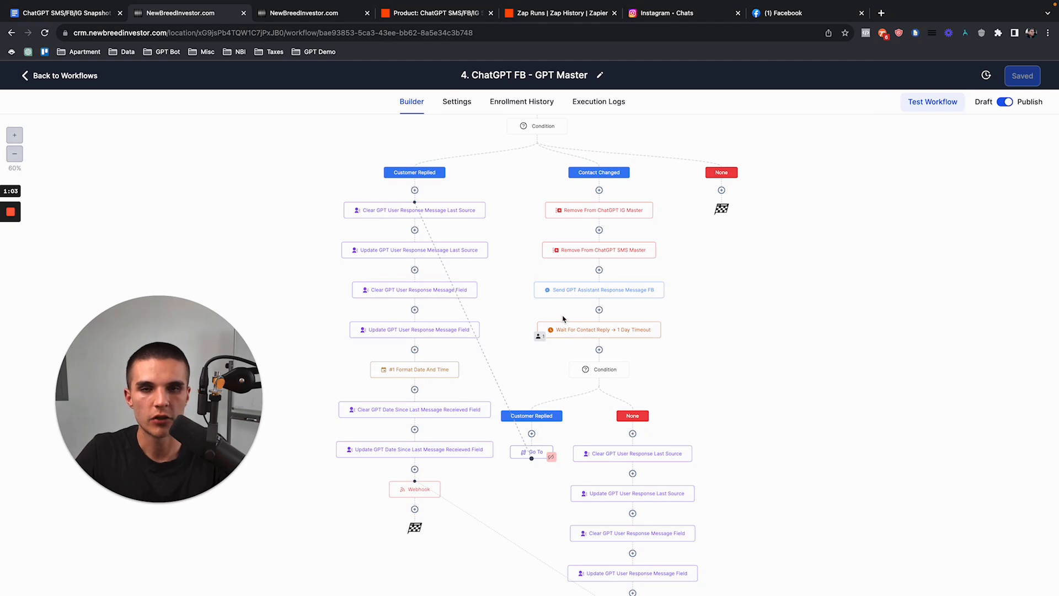
{"action": "scroll", "coordinate": [571, 271], "scroll_direction": "up", "scroll_amount": 2}
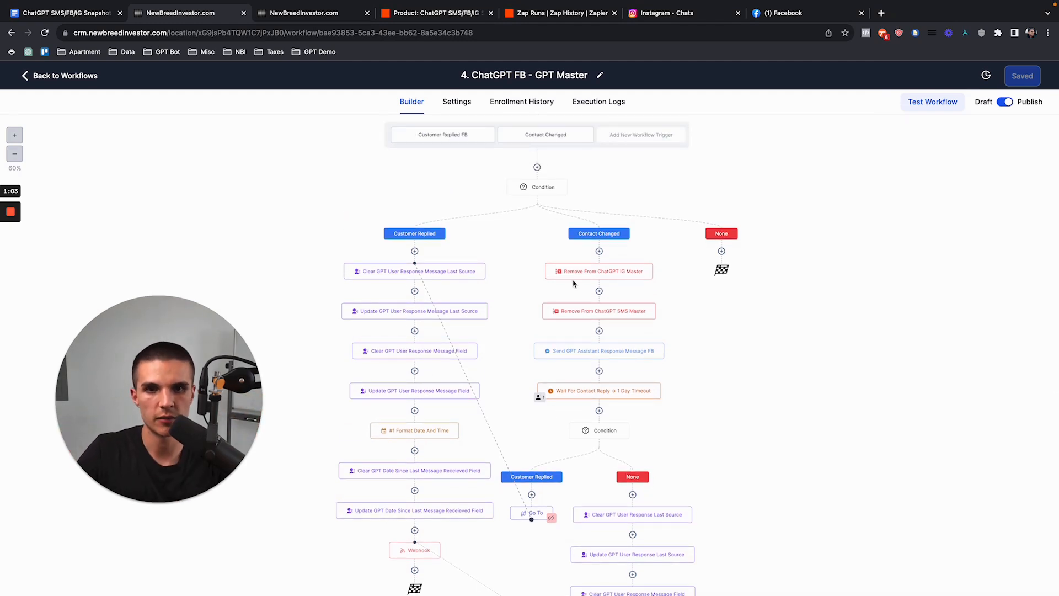
{"action": "left_click", "coordinate": [540, 399]}
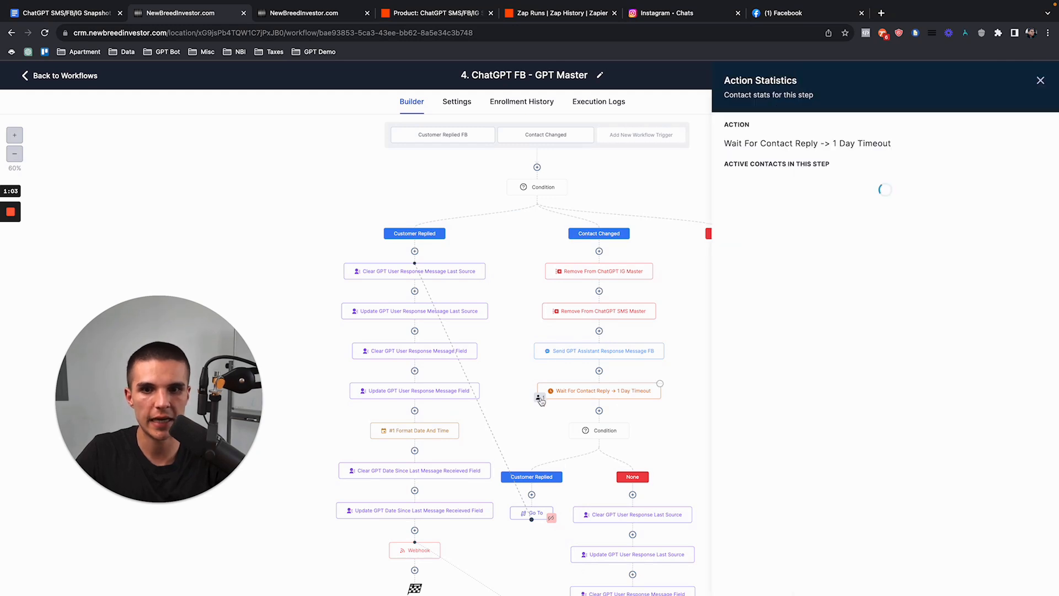
{"action": "left_click", "coordinate": [1041, 81]}
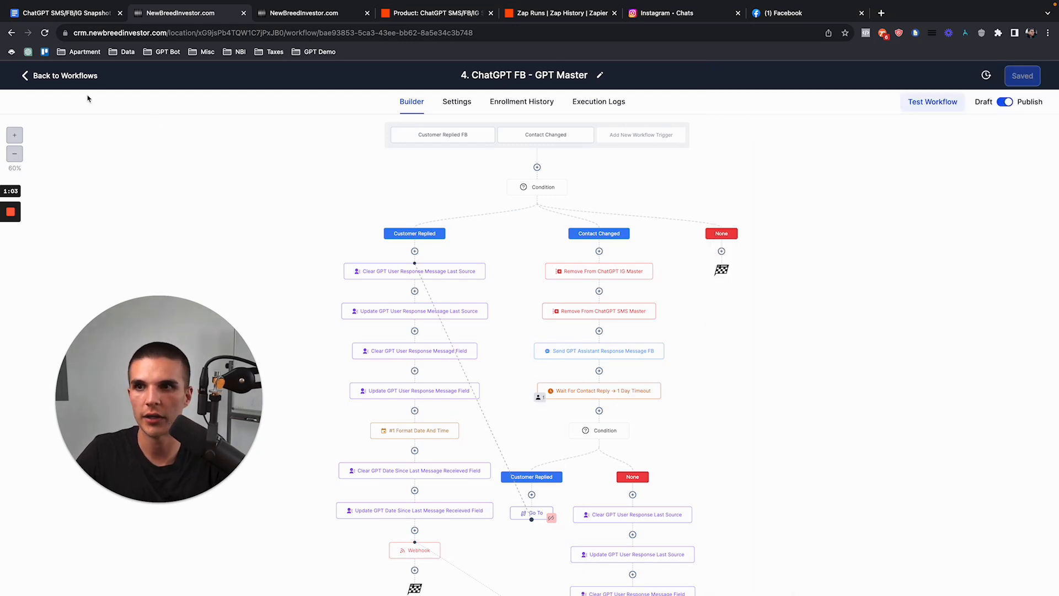
{"action": "left_click", "coordinate": [88, 76]}
{"action": "left_click", "coordinate": [272, 221]}
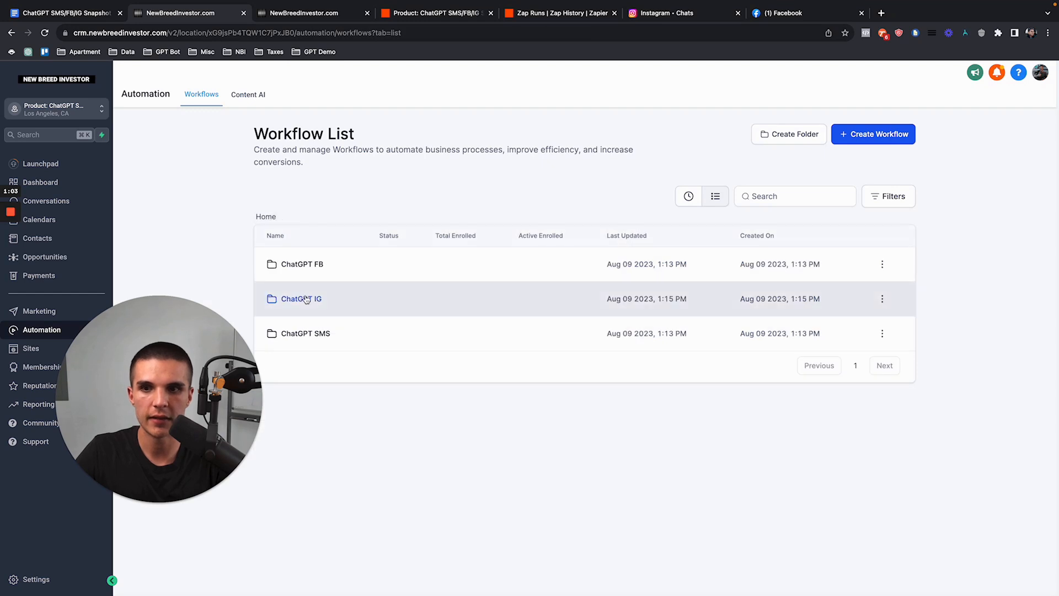
{"action": "left_click", "coordinate": [309, 300]}
{"action": "left_click", "coordinate": [264, 216]}
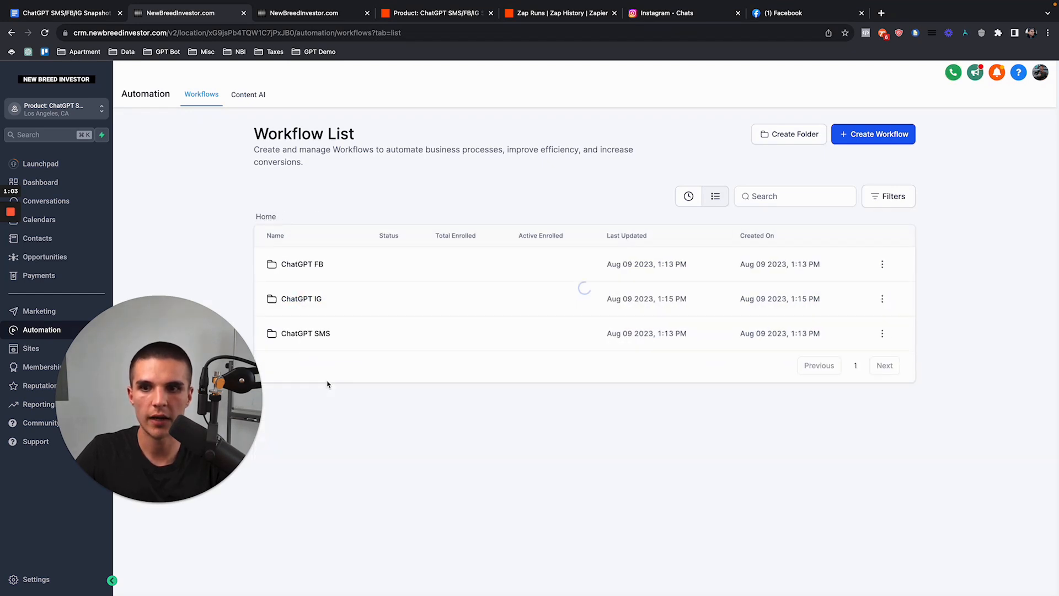
{"action": "left_click", "coordinate": [616, 336]}
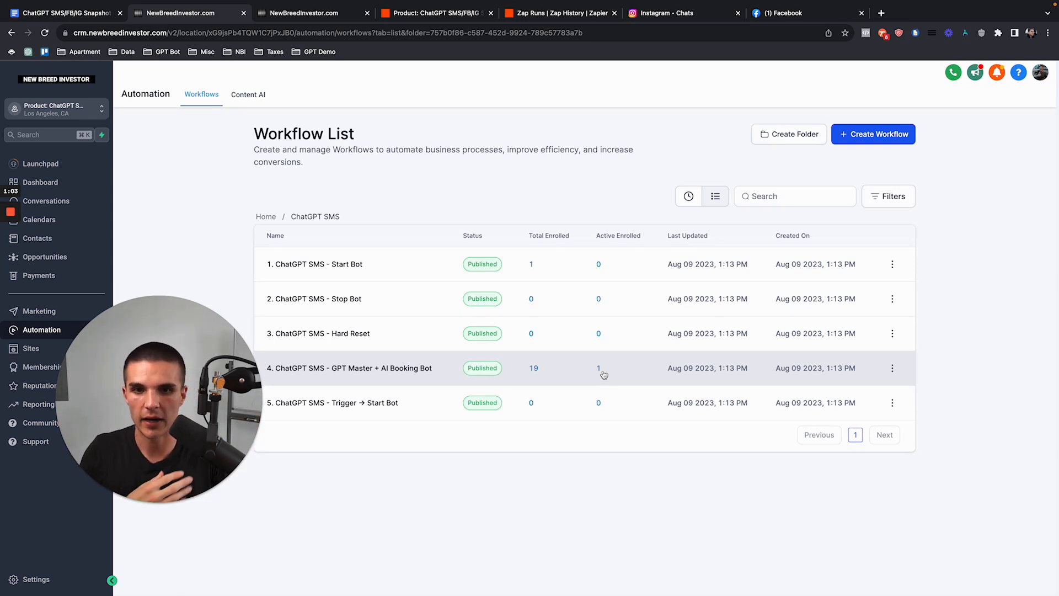
{"action": "left_click", "coordinate": [262, 216]}
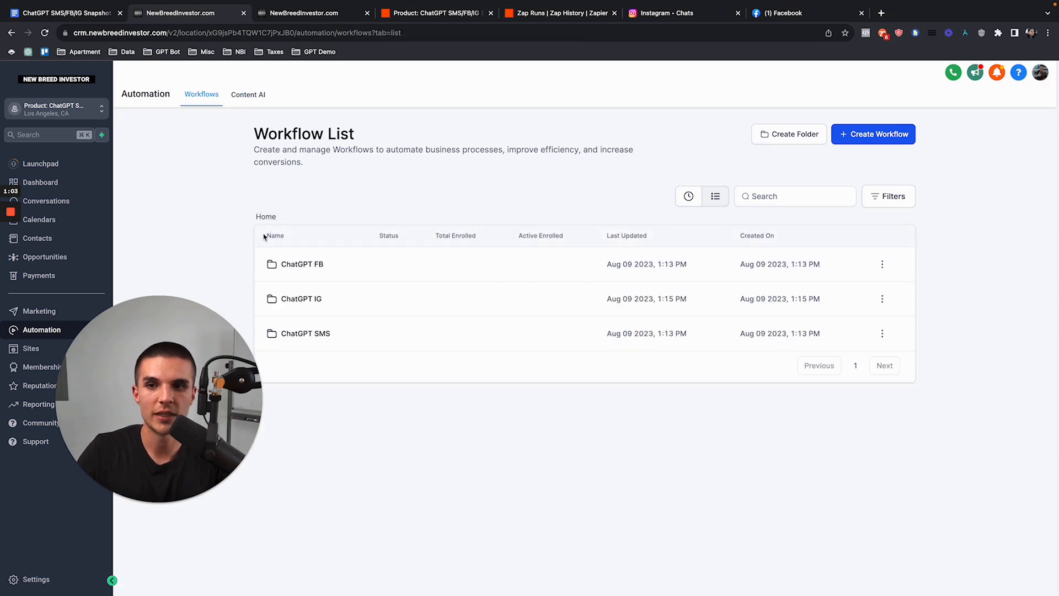
{"action": "left_click", "coordinate": [282, 268]}
Step: In 4. ChatGPT FB - GPT Master, move all contacts at the 1-day wait step onward
{"action": "left_click", "coordinate": [342, 366]}
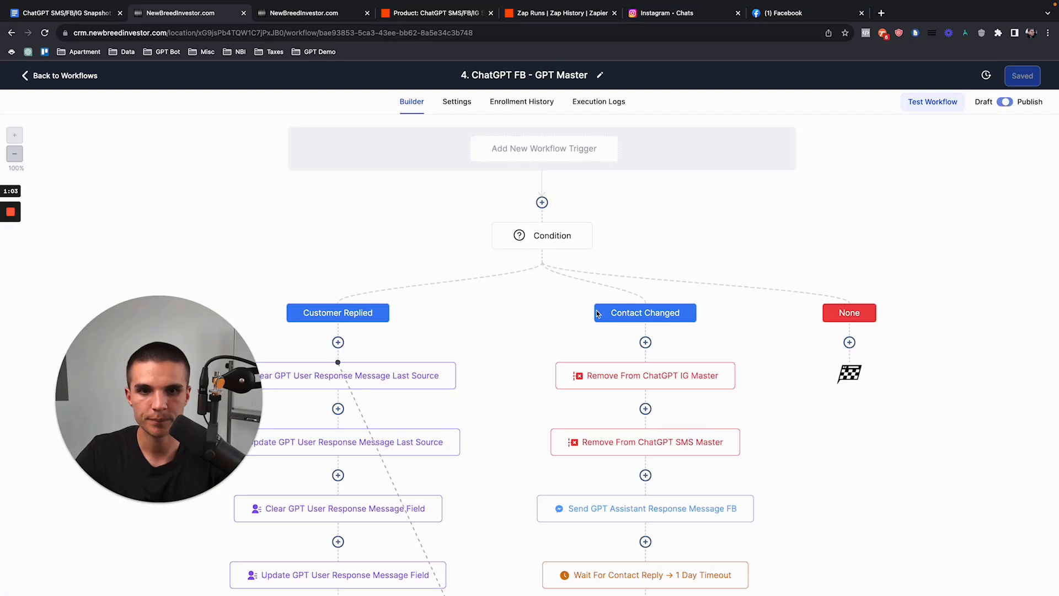
{"action": "left_click", "coordinate": [16, 155]}
{"action": "scroll", "coordinate": [432, 253], "scroll_direction": "down", "scroll_amount": 2}
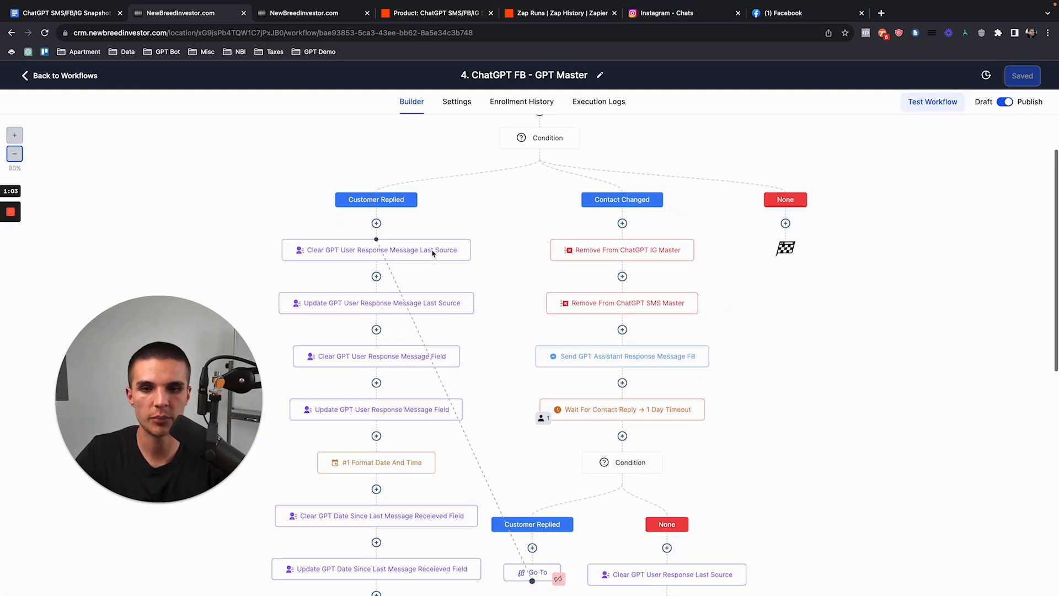
{"action": "left_click", "coordinate": [544, 359]}
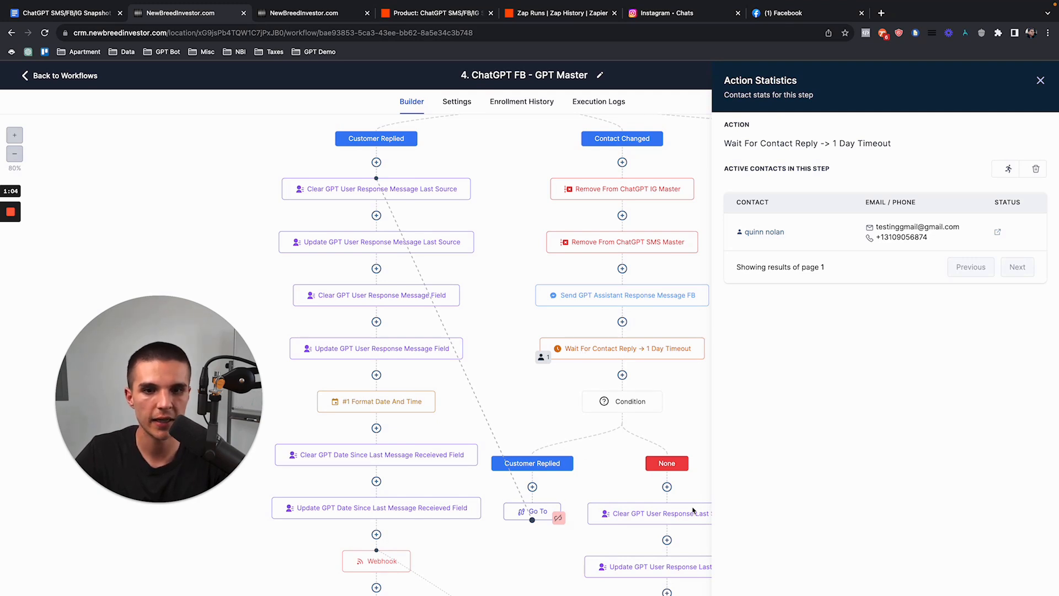
{"action": "scroll", "coordinate": [639, 406], "scroll_direction": "down", "scroll_amount": 3}
{"action": "scroll", "coordinate": [639, 439], "scroll_direction": "up", "scroll_amount": 3}
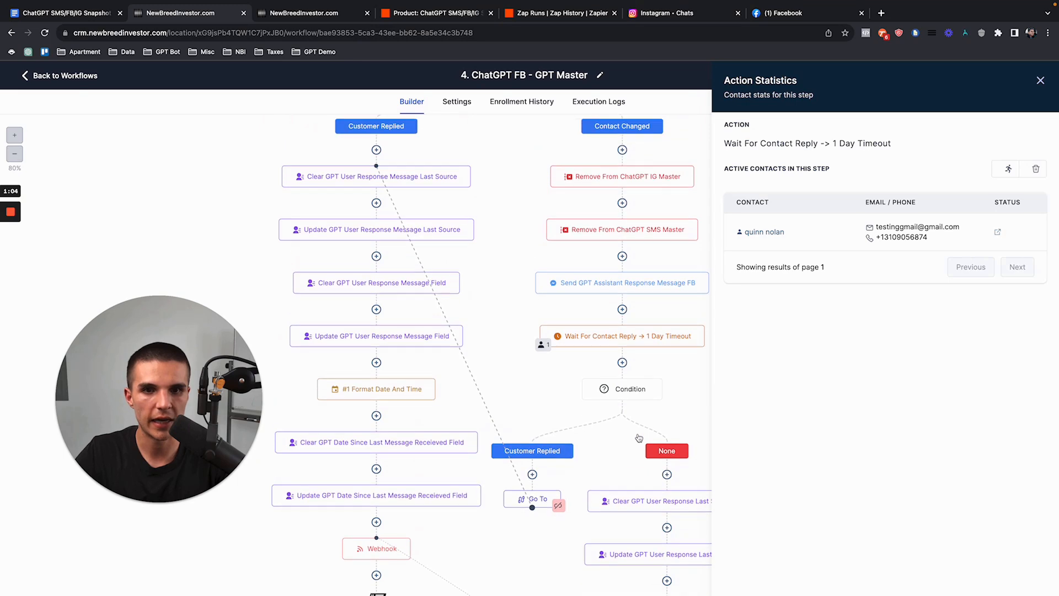
{"action": "scroll", "coordinate": [639, 438], "scroll_direction": "up", "scroll_amount": 1}
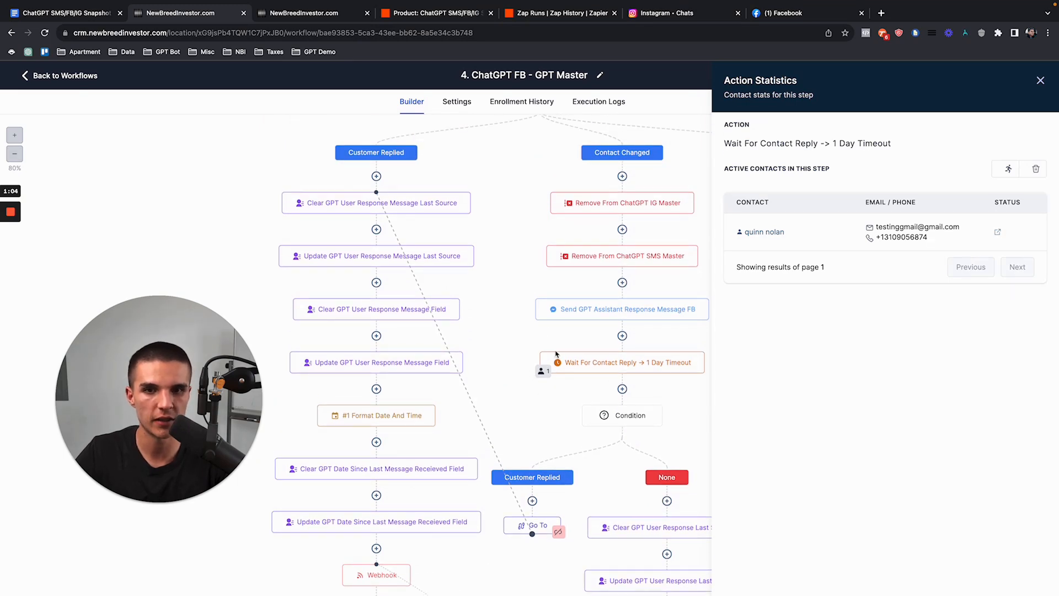
{"action": "left_click", "coordinate": [1007, 169]}
{"action": "left_click", "coordinate": [634, 360]}
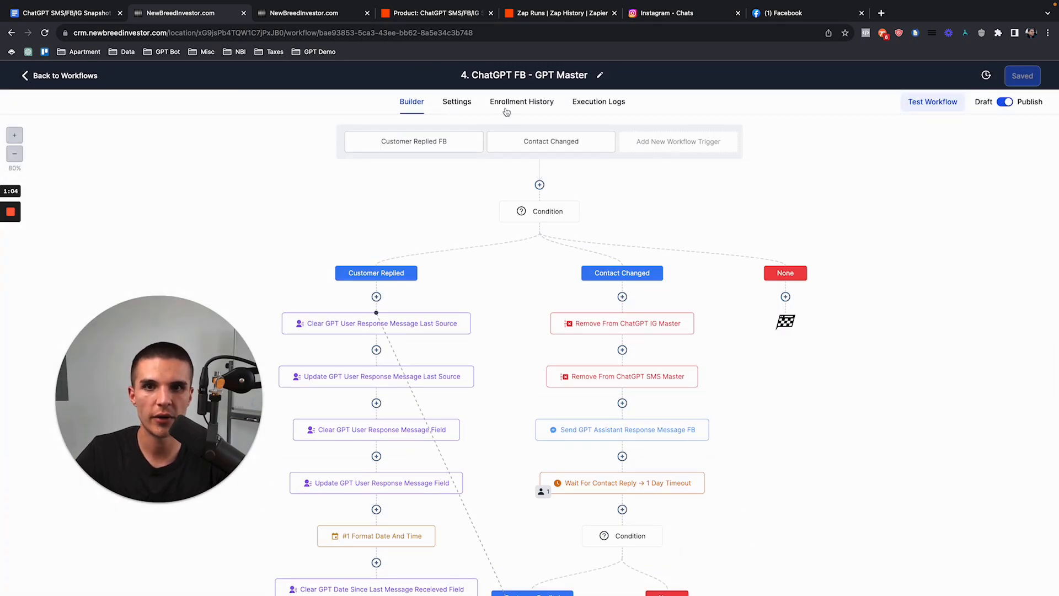
{"action": "scroll", "coordinate": [619, 300], "scroll_direction": "down", "scroll_amount": 1}
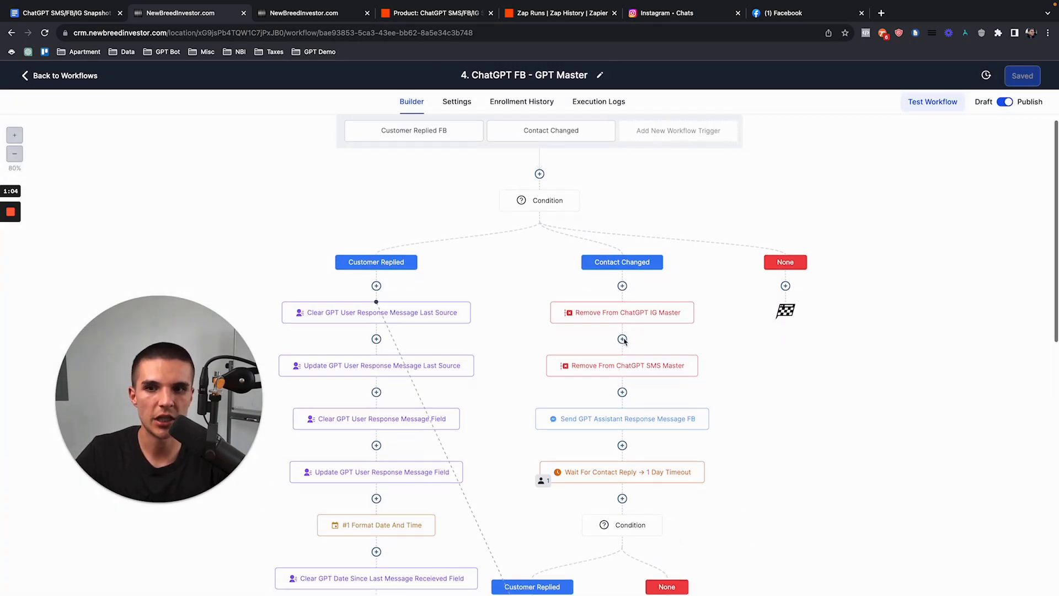
{"action": "scroll", "coordinate": [625, 342], "scroll_direction": "down", "scroll_amount": 2}
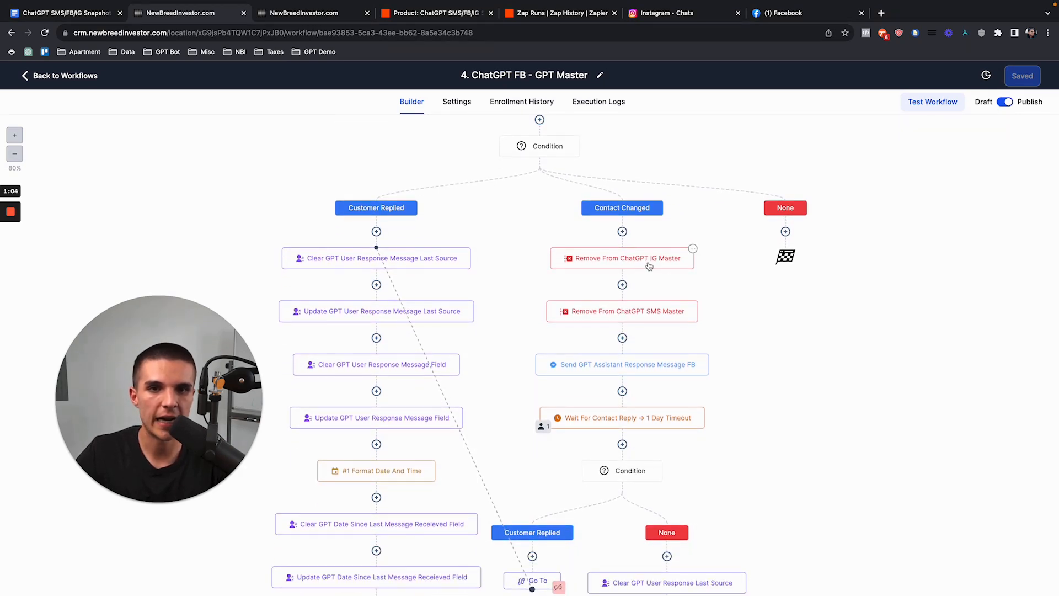
Step: Review the FB master's execution logs for both Remove From Workflow events
{"action": "left_click", "coordinate": [599, 103]}
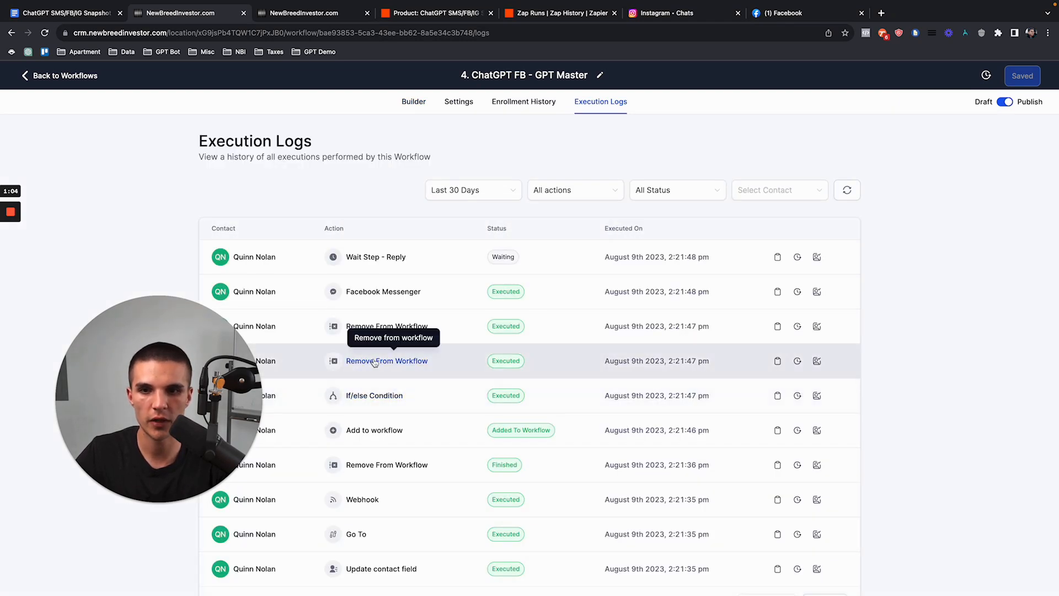
{"action": "left_click", "coordinate": [777, 361]}
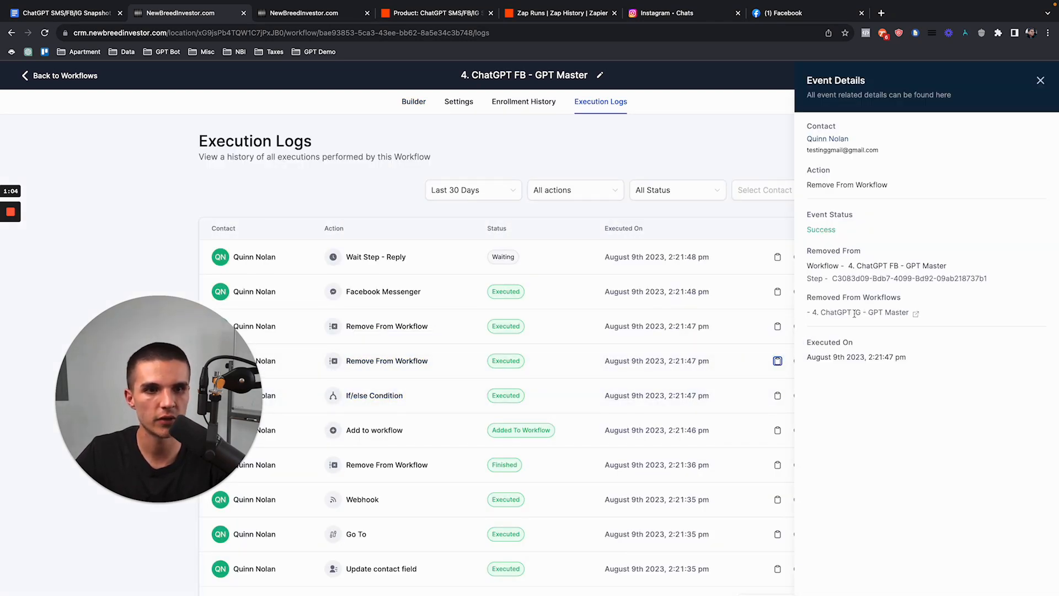
{"action": "left_click", "coordinate": [1040, 82]}
{"action": "left_click", "coordinate": [777, 326]}
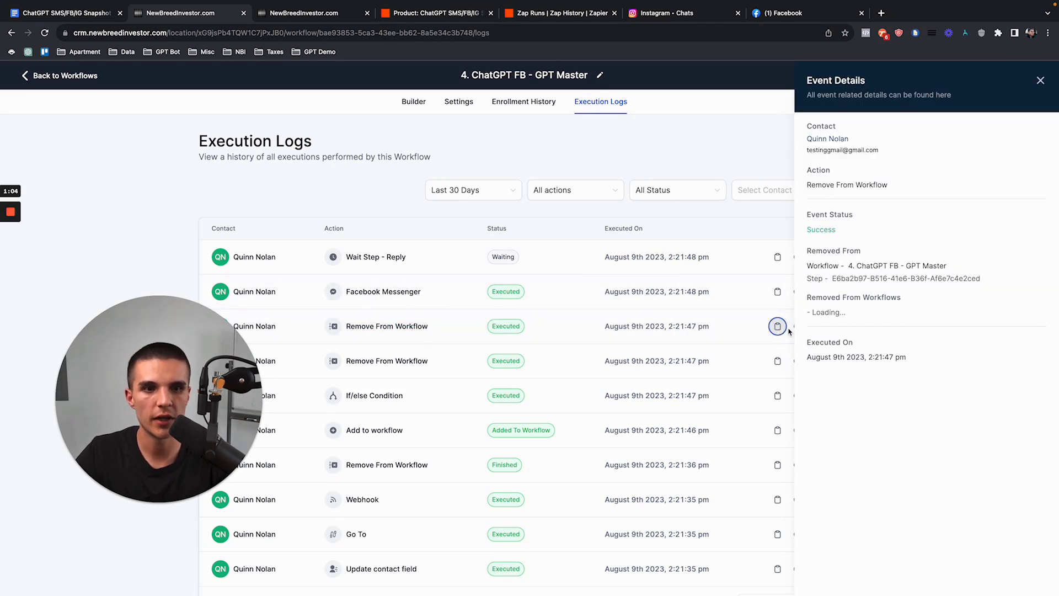
{"action": "left_click", "coordinate": [1039, 81]}
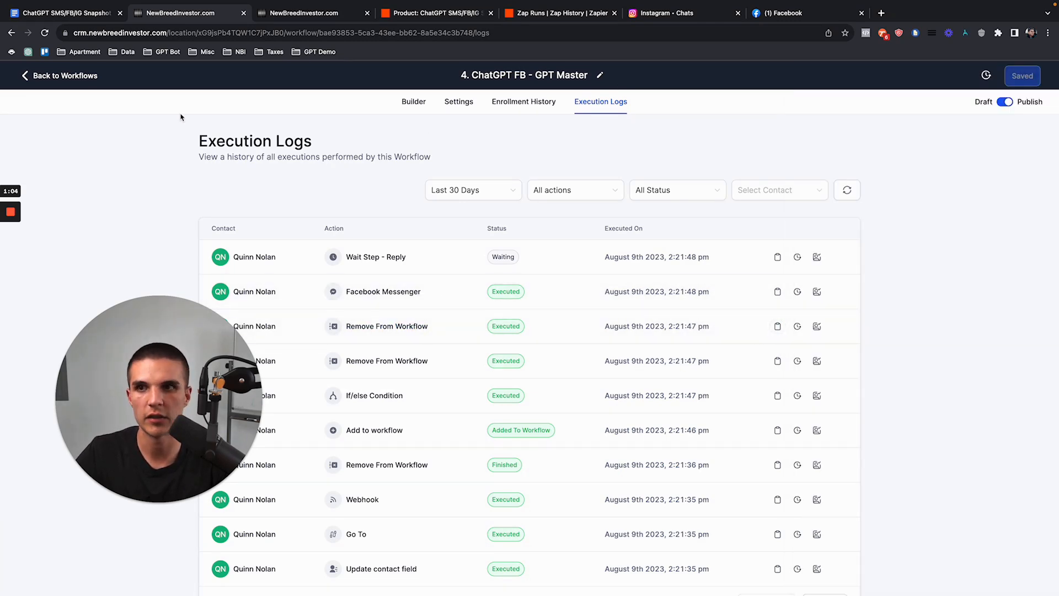
Step: Open the 4. ChatGPT IG - GPT Master workflow from the ChatGPT IG folder
{"action": "left_click", "coordinate": [91, 79]}
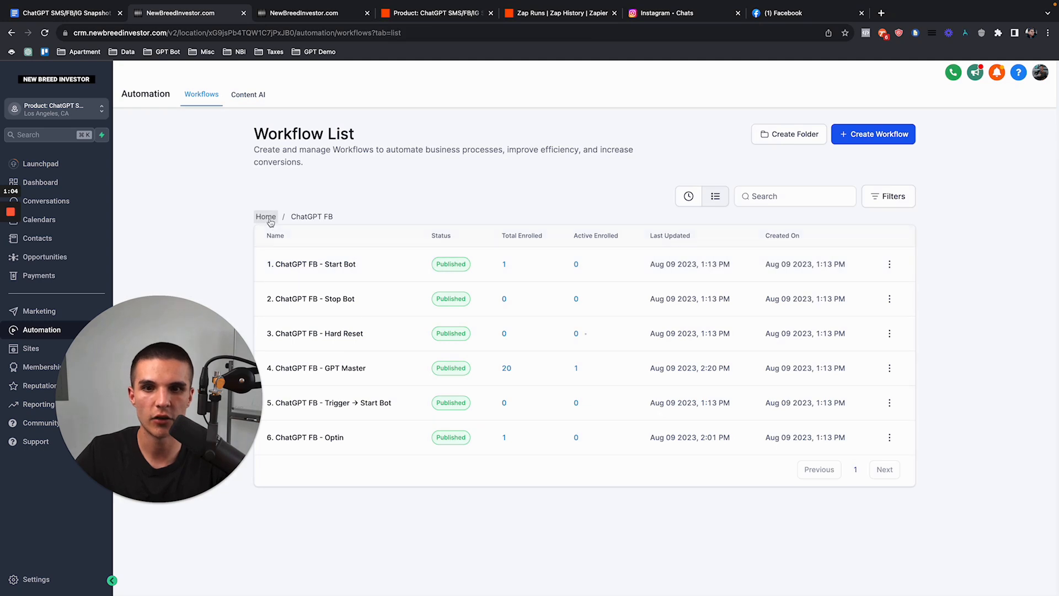
{"action": "left_click", "coordinate": [266, 217]}
{"action": "left_click", "coordinate": [588, 292]}
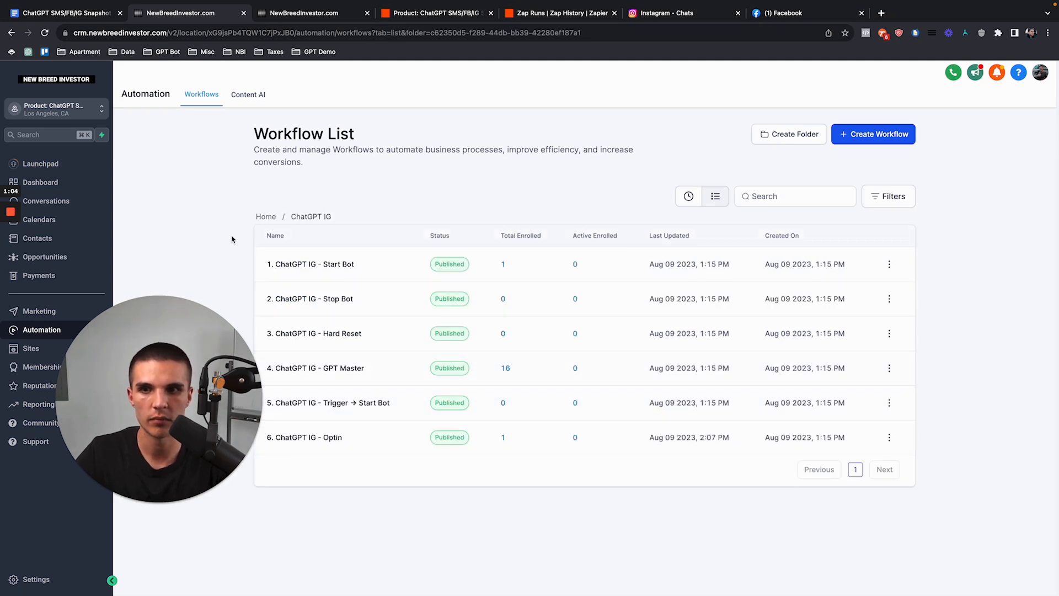
{"action": "left_click", "coordinate": [266, 217]}
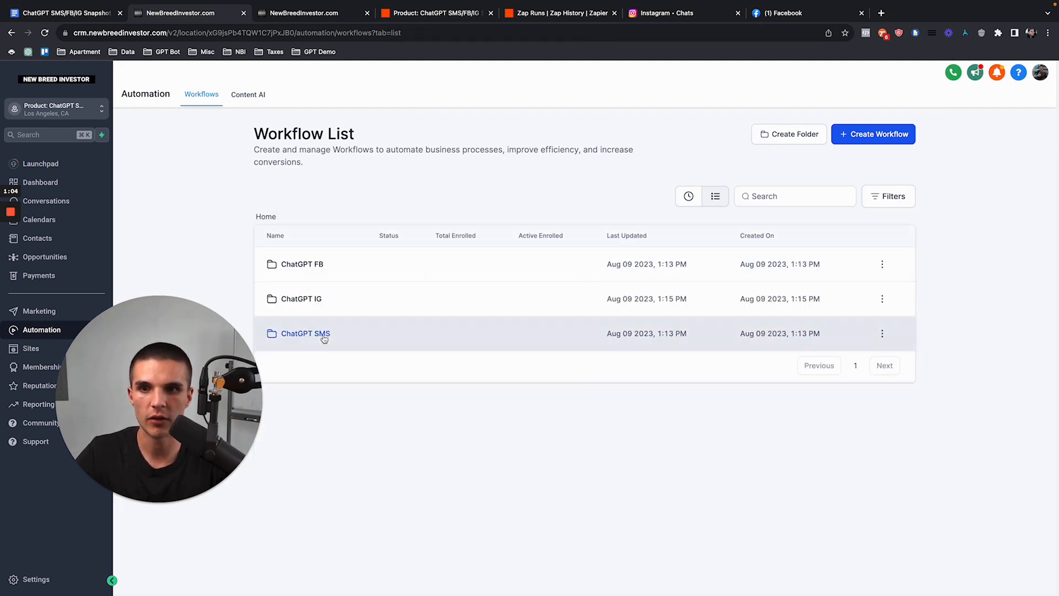
{"action": "left_click", "coordinate": [321, 338]}
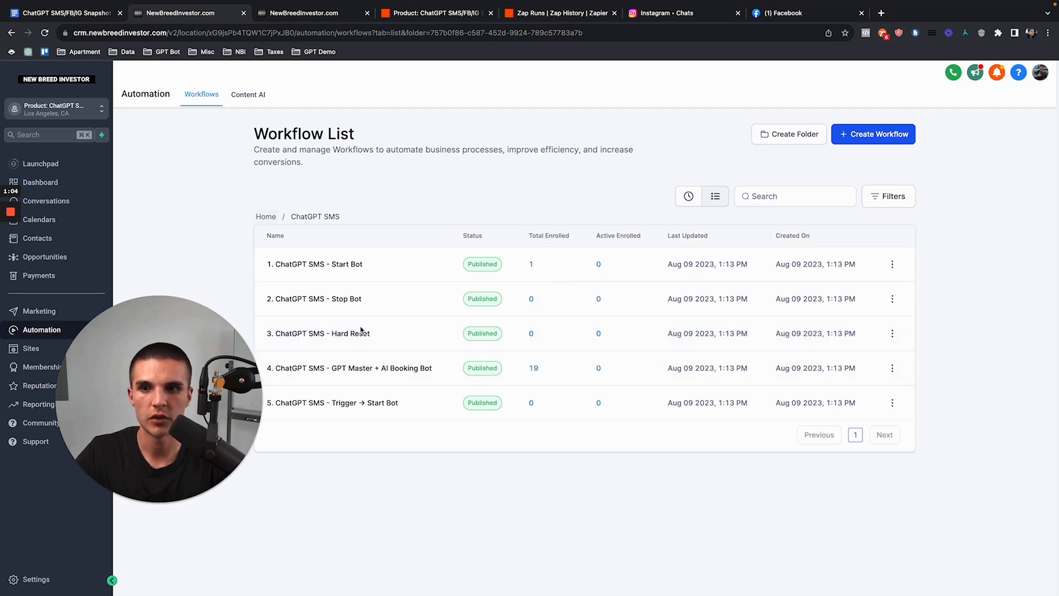
{"action": "left_click", "coordinate": [266, 217]}
{"action": "left_click", "coordinate": [314, 299]}
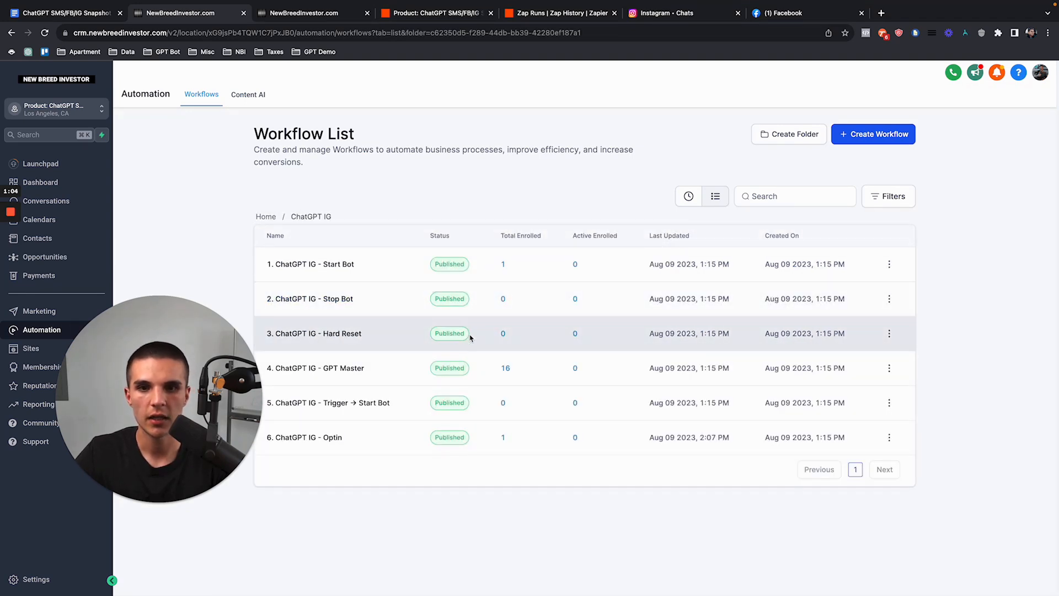
{"action": "left_click", "coordinate": [353, 369]}
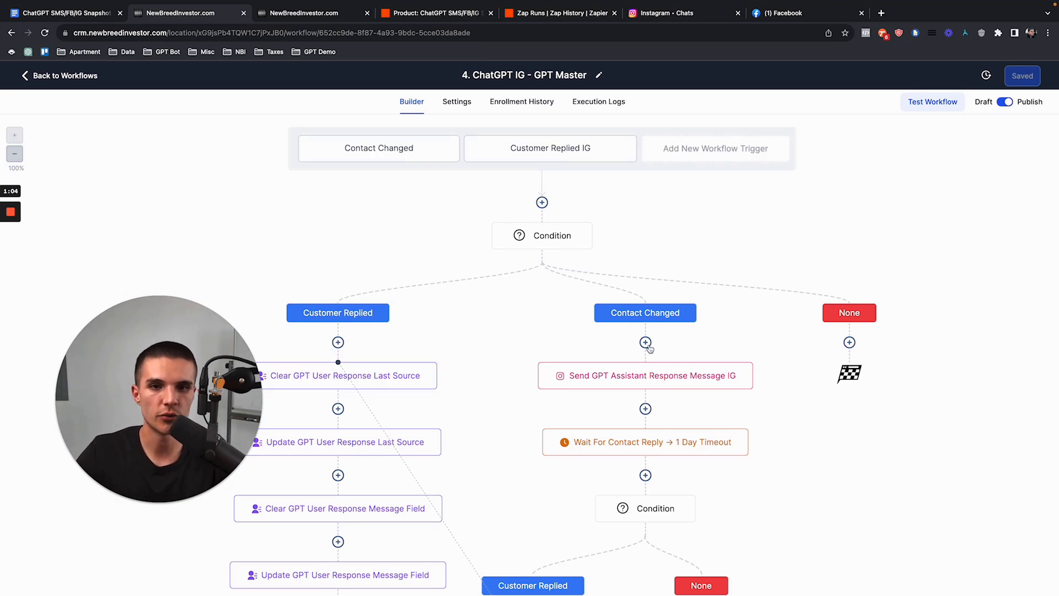
Step: Add and save a renamed Remove From Workflow step targeting 4. ChatGPT FB - GPT Master
{"action": "left_click", "coordinate": [645, 342]}
{"action": "type", "text": "remove"}
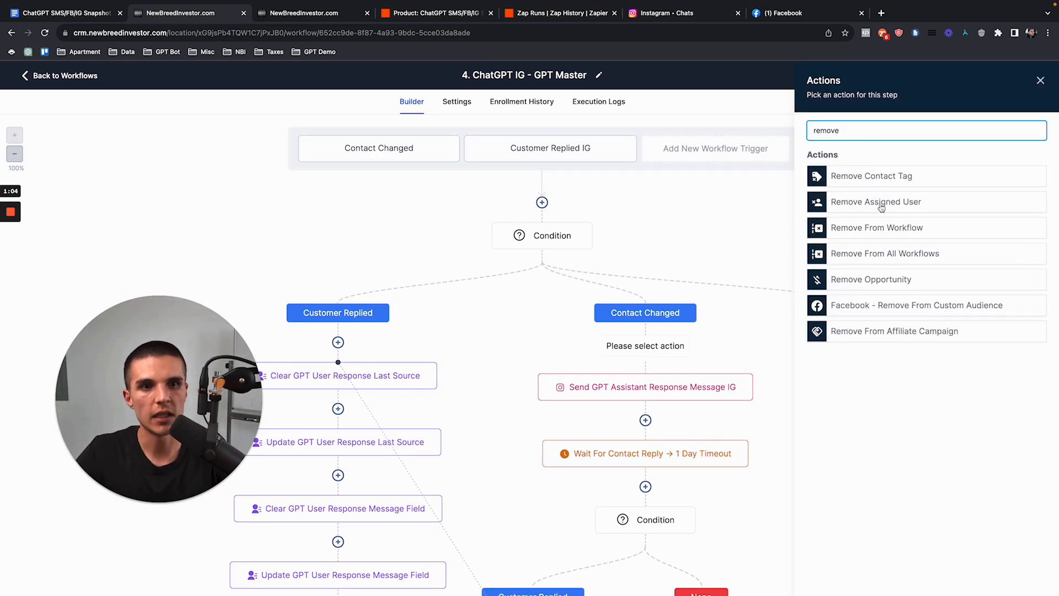
{"action": "left_click", "coordinate": [880, 230]}
{"action": "left_click", "coordinate": [818, 204]}
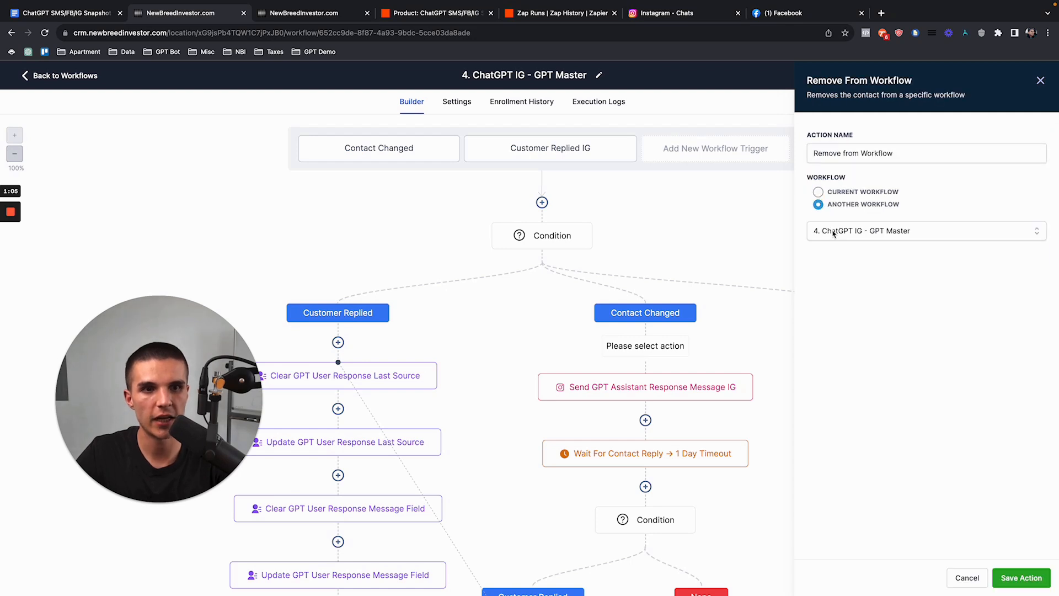
{"action": "left_click", "coordinate": [836, 234]}
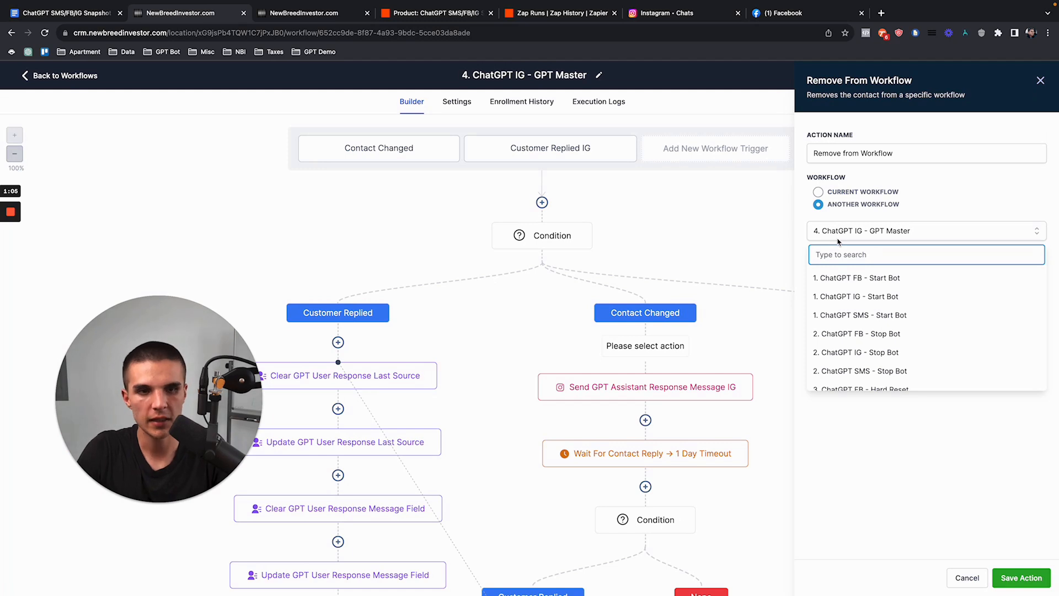
{"action": "type", "text": "fb"}
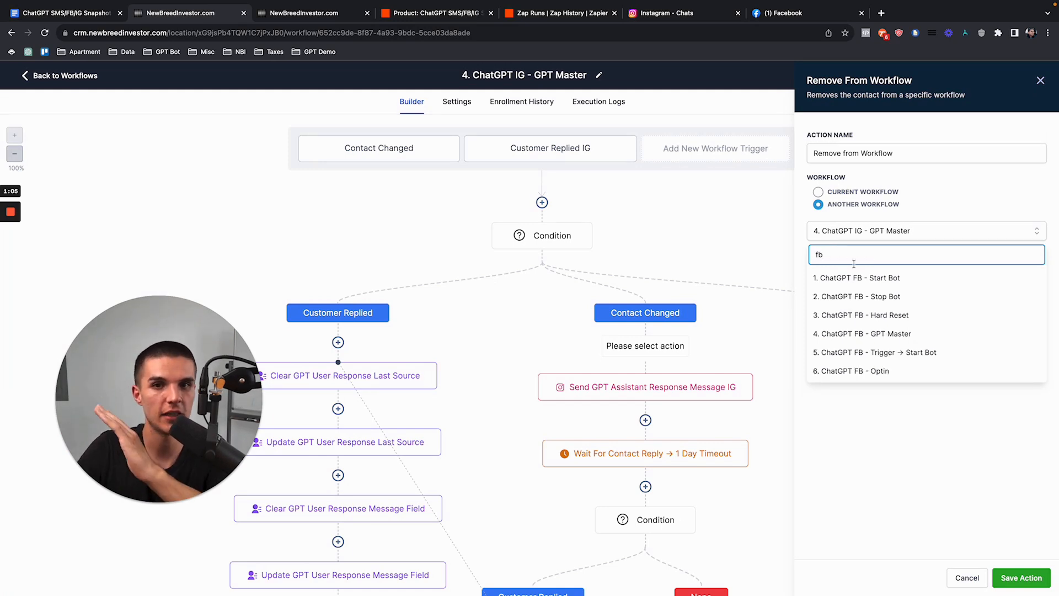
{"action": "left_click", "coordinate": [875, 333]}
{"action": "left_click_drag", "start_coordinate": [844, 154], "coordinate": [932, 154]}
{"action": "type", "text": "ChatGPT FB Master"}
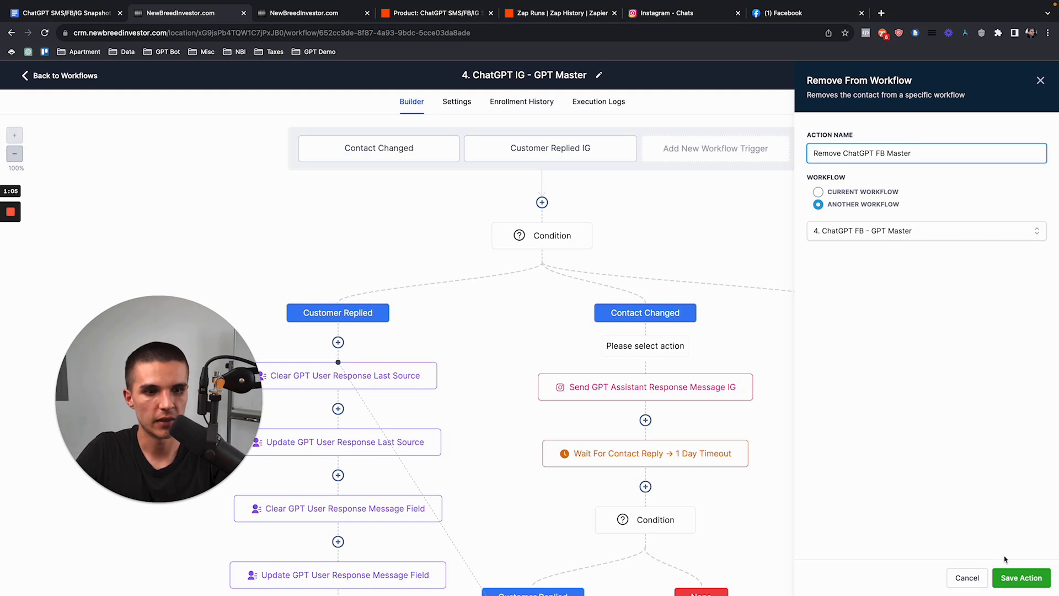
{"action": "left_click", "coordinate": [1008, 574]}
Step: Add and save a second removal step targeting the SMS GPT Master, named 'Remove From S…'
{"action": "left_click", "coordinate": [645, 408]}
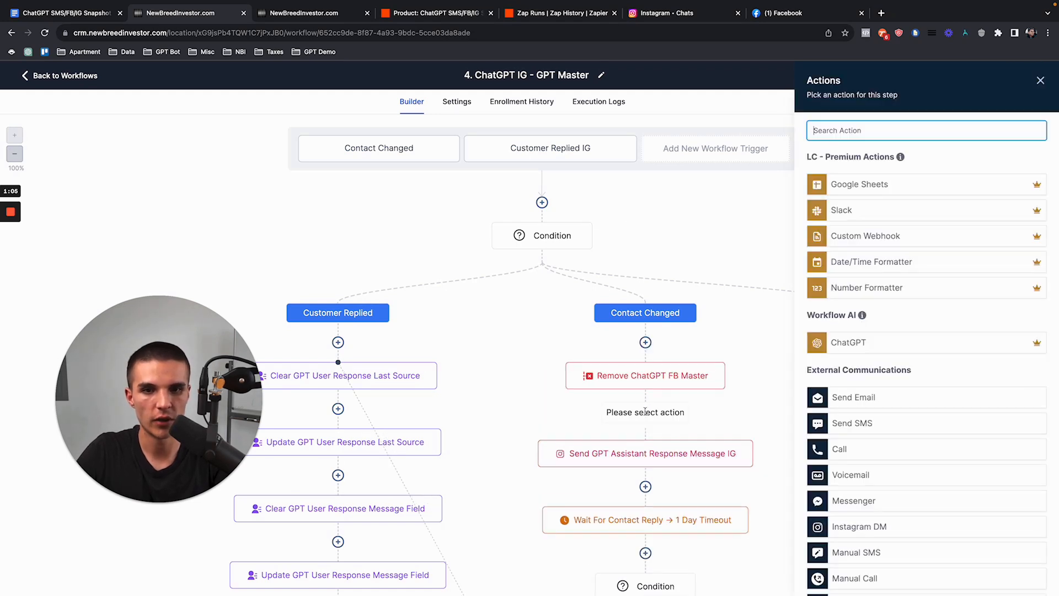
{"action": "type", "text": "remove"}
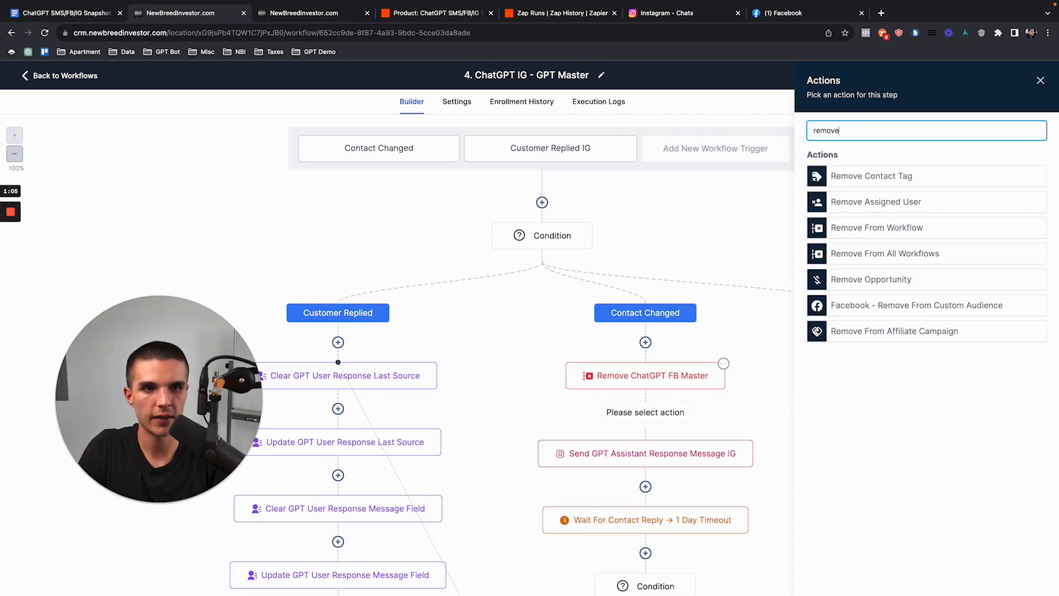
{"action": "left_click", "coordinate": [862, 228]}
{"action": "left_click", "coordinate": [819, 205]}
{"action": "left_click", "coordinate": [836, 228]}
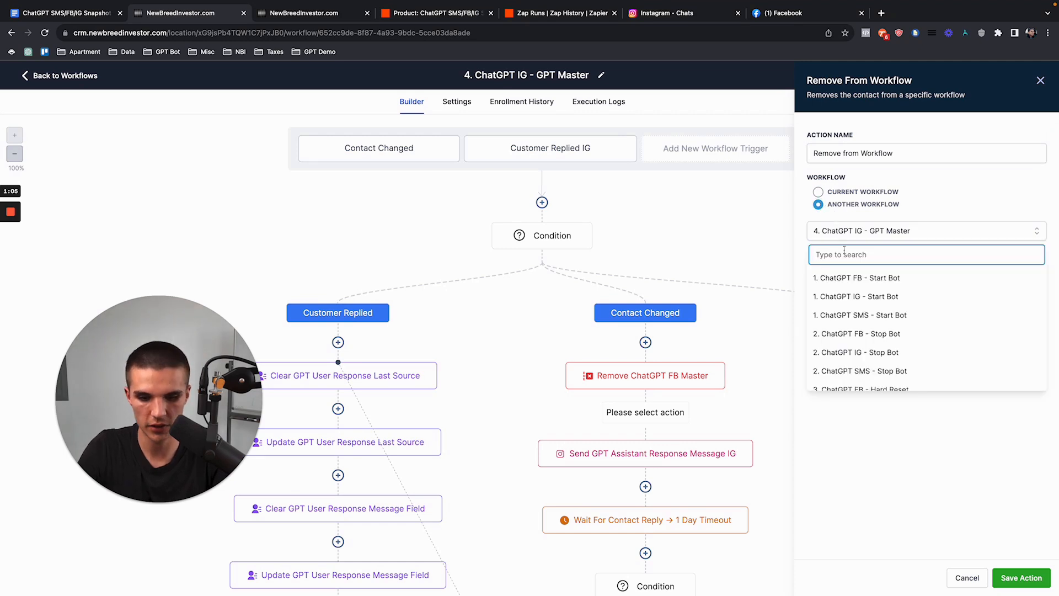
{"action": "type", "text": "remove"}
{"action": "key", "text": "super+a"}
{"action": "type", "text": "g"}
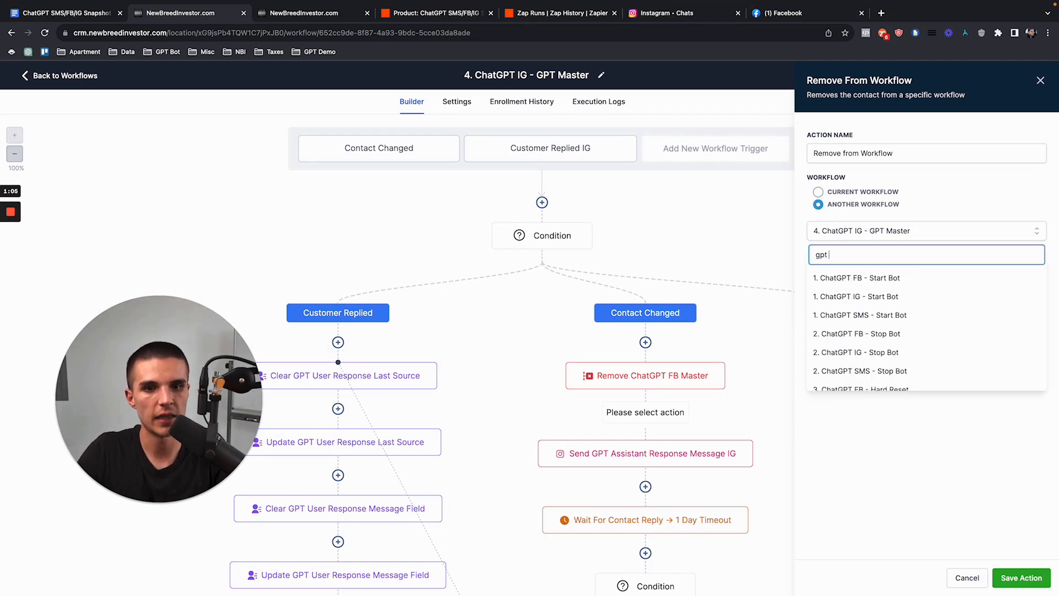
{"action": "type", "text": "pt master"}
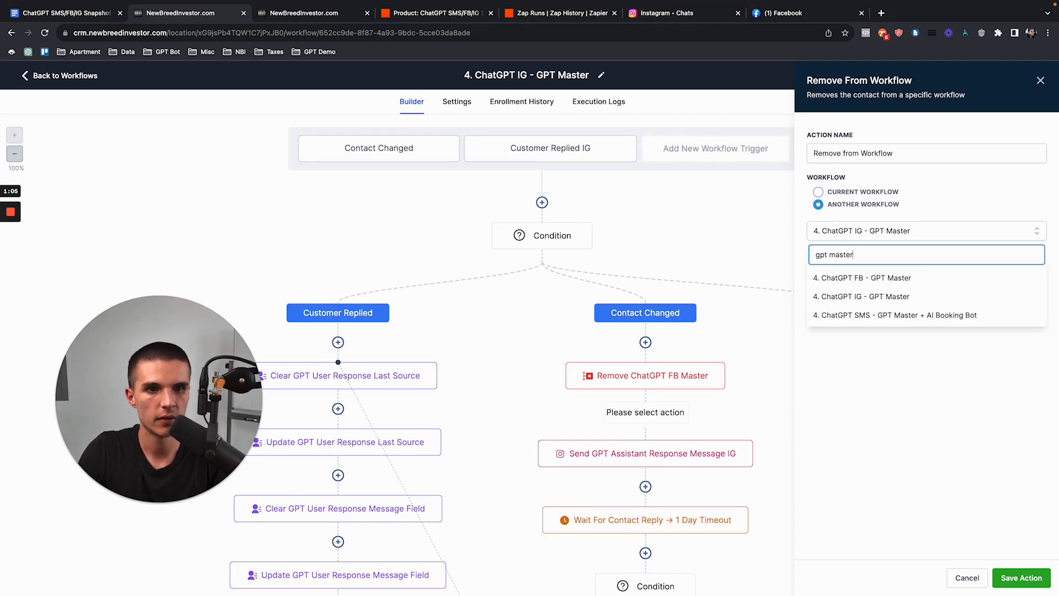
{"action": "left_click", "coordinate": [866, 320]}
{"action": "left_click", "coordinate": [845, 155]}
{"action": "key", "text": "super+a"}
{"action": "type", "text": "Remove From S"}
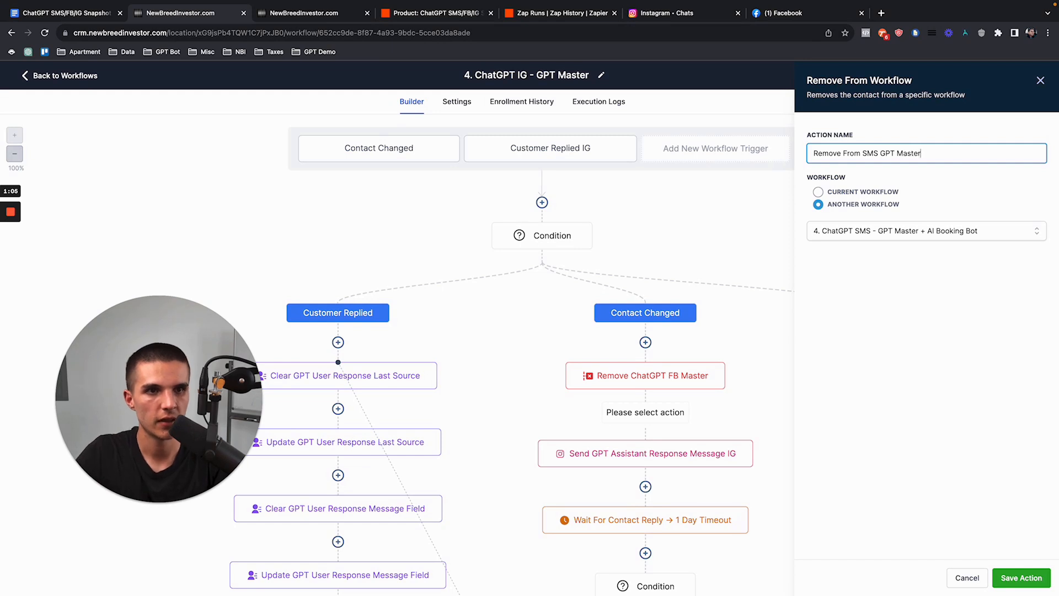
{"action": "left_click", "coordinate": [1021, 577]}
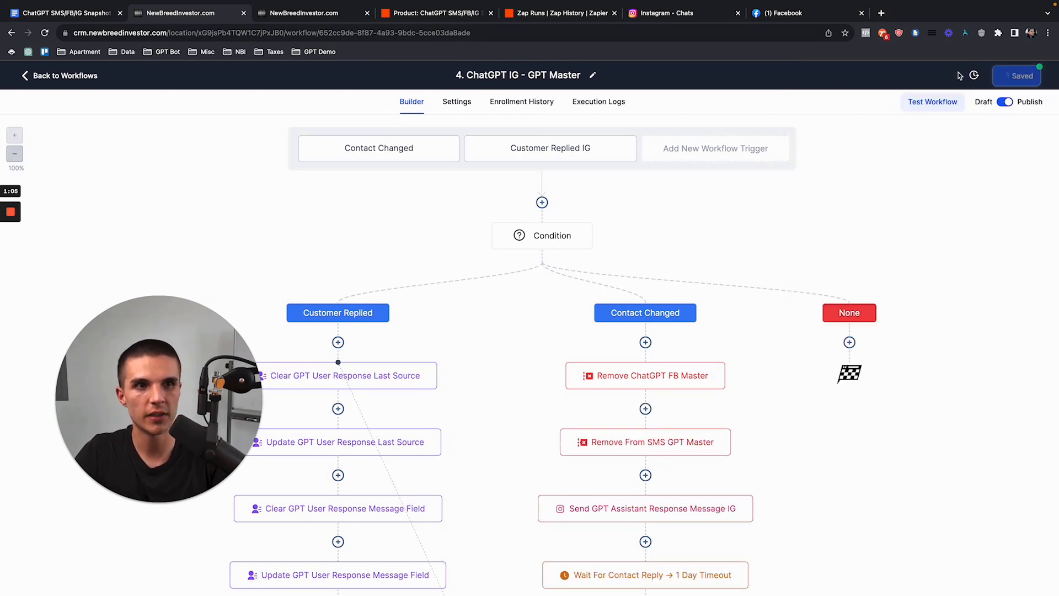
Step: Open the SMS GPT Master workflow from the ChatGPT SMS folder
{"action": "left_click", "coordinate": [77, 76]}
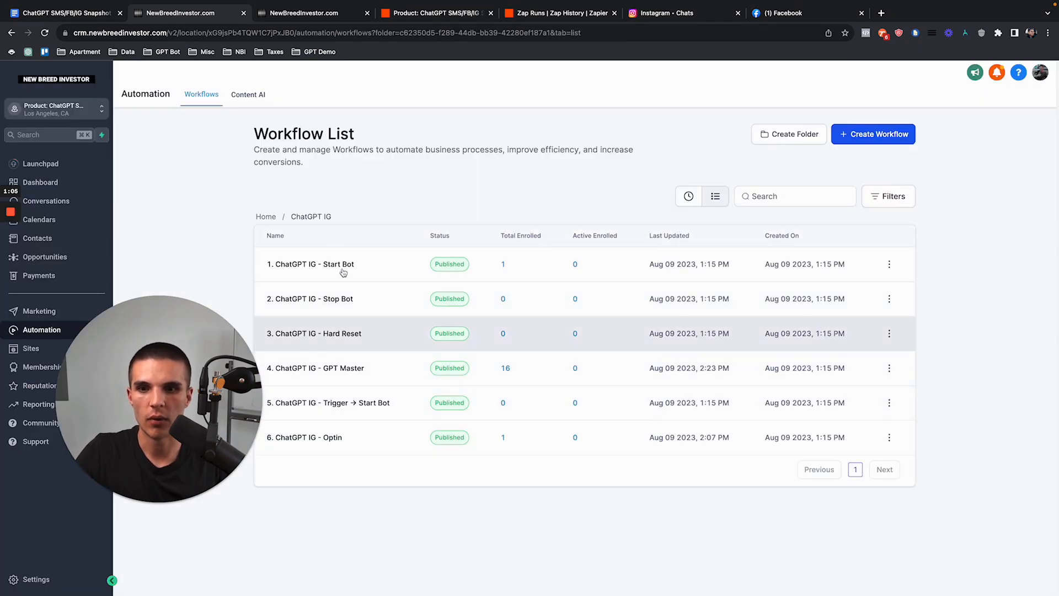
{"action": "left_click", "coordinate": [266, 217]}
{"action": "left_click", "coordinate": [301, 333]}
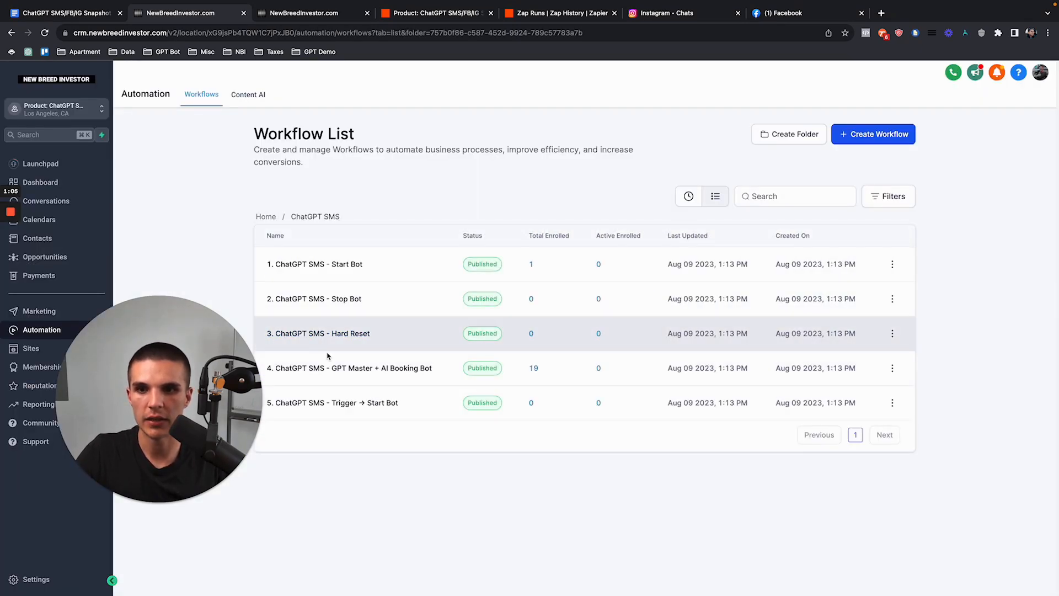
{"action": "left_click", "coordinate": [342, 368]}
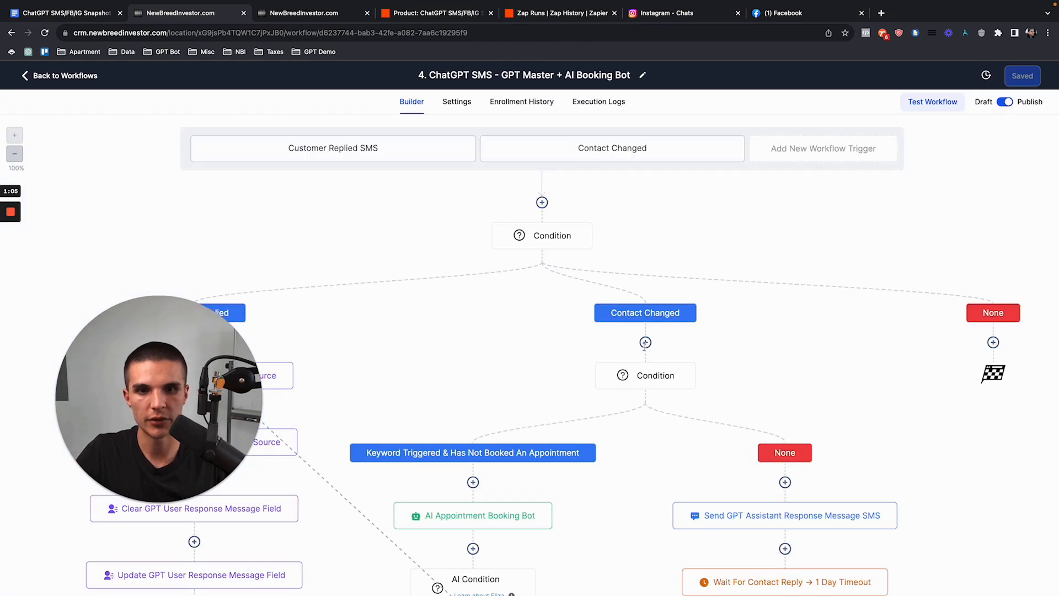
{"action": "left_click", "coordinate": [645, 342]}
Step: Add a renamed Remove From Workflow step targeting the IG GPT Master and save the workflow
{"action": "type", "text": "remove"}
{"action": "left_click", "coordinate": [877, 228]}
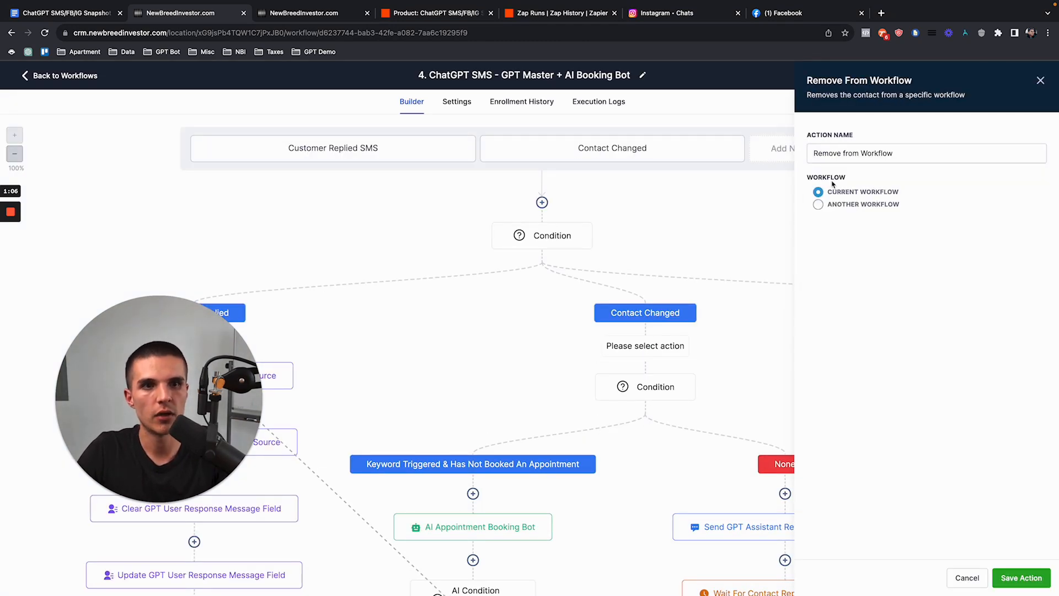
{"action": "left_click", "coordinate": [818, 204]}
{"action": "left_click", "coordinate": [927, 230]}
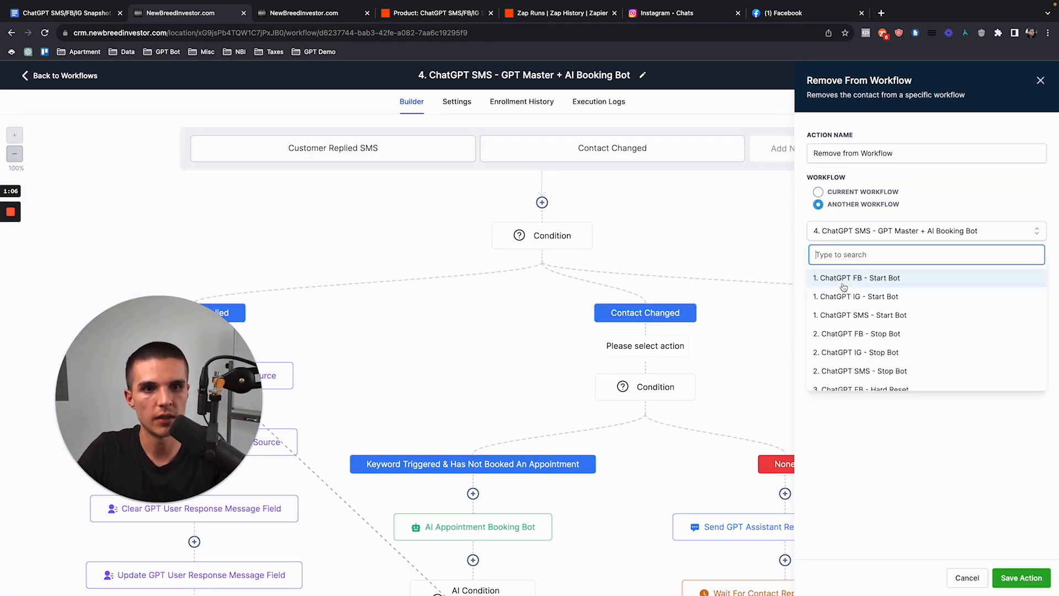
{"action": "type", "text": "master"}
{"action": "left_click", "coordinate": [864, 296]}
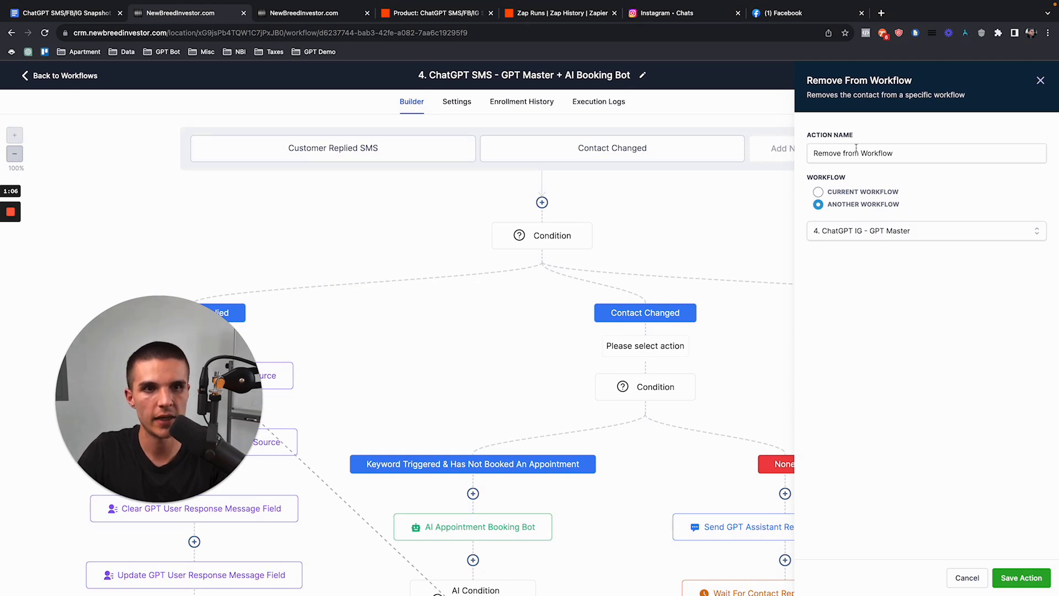
{"action": "left_click_drag", "start_coordinate": [843, 153], "coordinate": [895, 153]}
{"action": "type", "text": "From"}
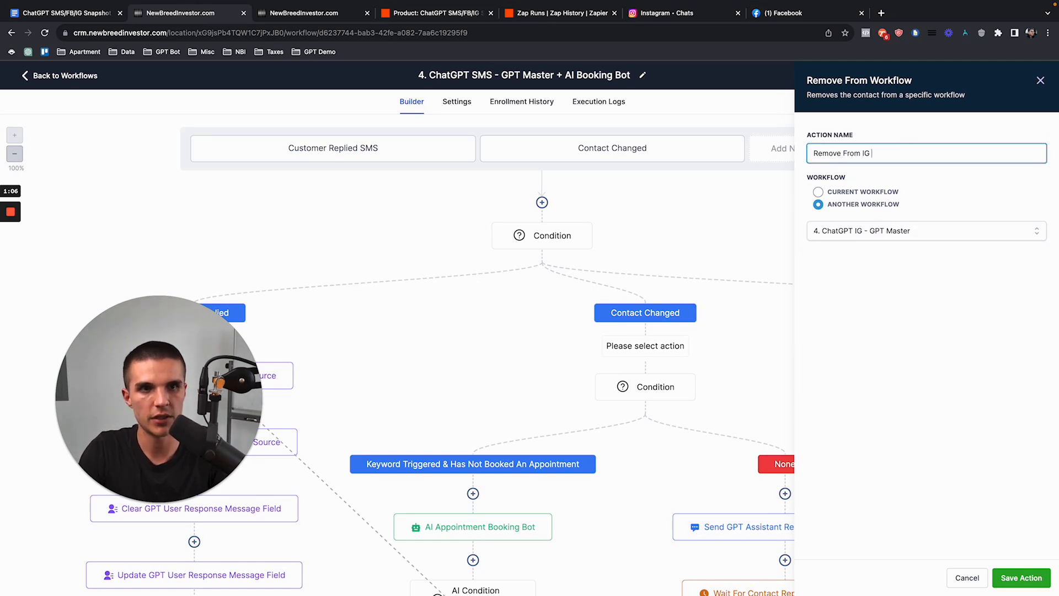
{"action": "left_click", "coordinate": [1021, 578]}
{"action": "left_click", "coordinate": [1022, 76]}
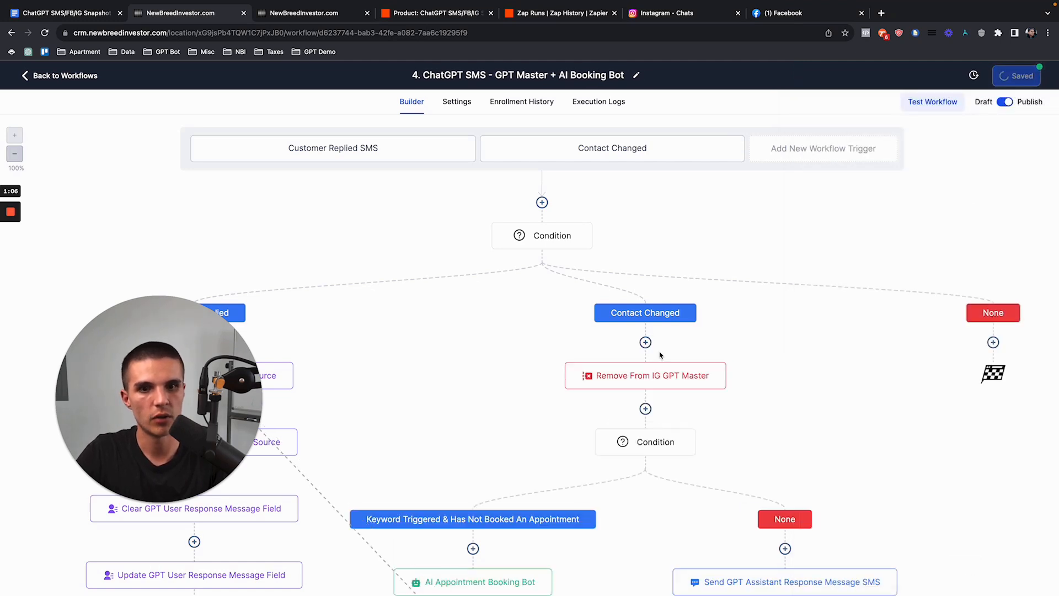
Step: Add a second removal step targeting the FB GPT Master, renamed with 'FB', and save it
{"action": "left_click", "coordinate": [645, 409]}
{"action": "type", "text": "remove"}
{"action": "left_click", "coordinate": [899, 227]}
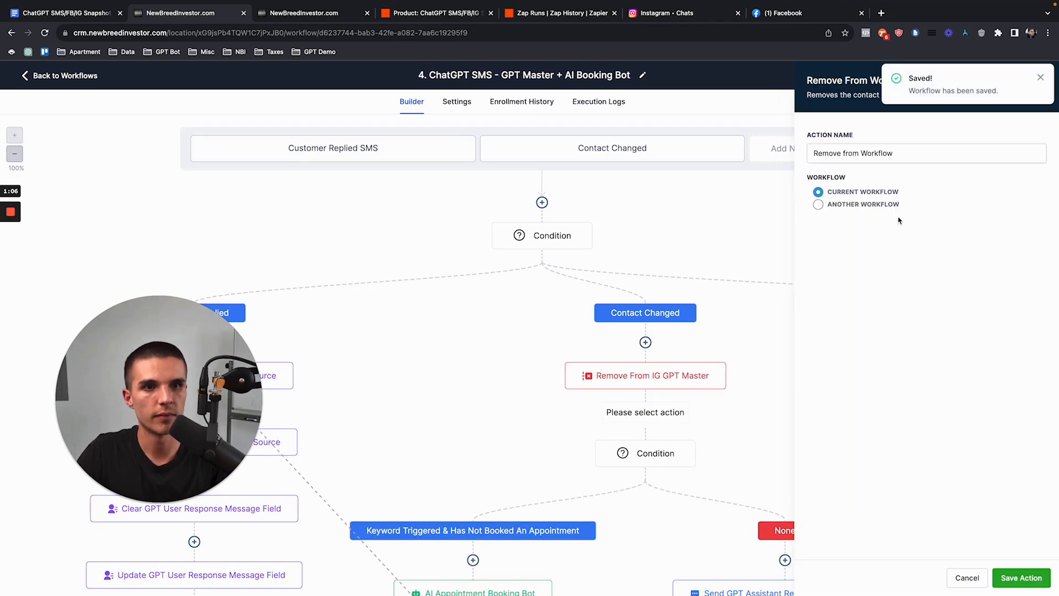
{"action": "left_click", "coordinate": [822, 205]}
{"action": "left_click", "coordinate": [927, 230]}
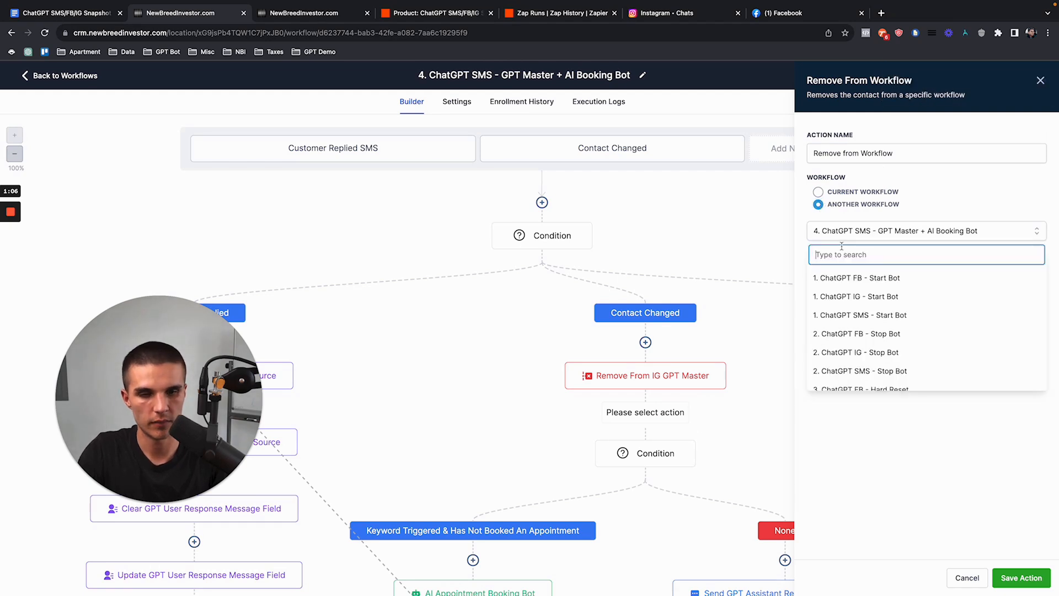
{"action": "type", "text": "fb"}
{"action": "left_click", "coordinate": [868, 334]}
{"action": "left_click_drag", "start_coordinate": [842, 154], "coordinate": [937, 153]}
{"action": "type", "text": "F"}
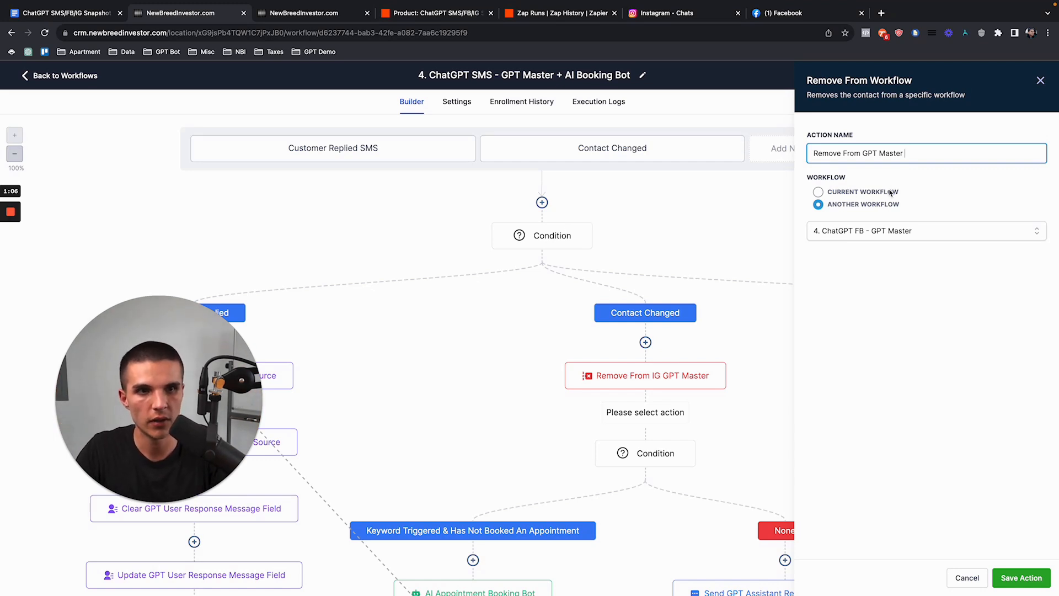
{"action": "type", "text": "FB"}
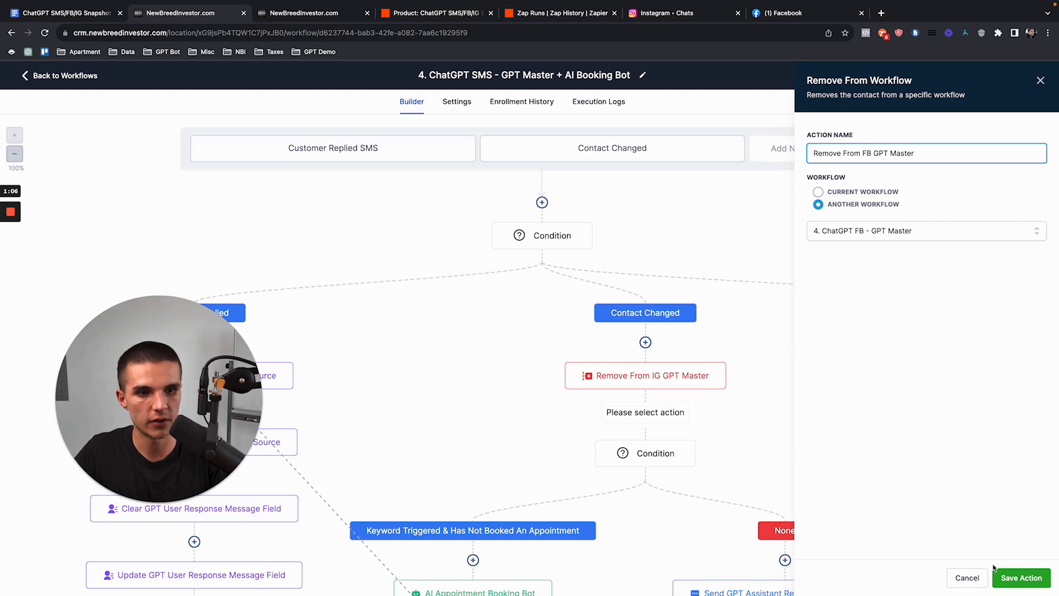
{"action": "left_click", "coordinate": [1005, 577]}
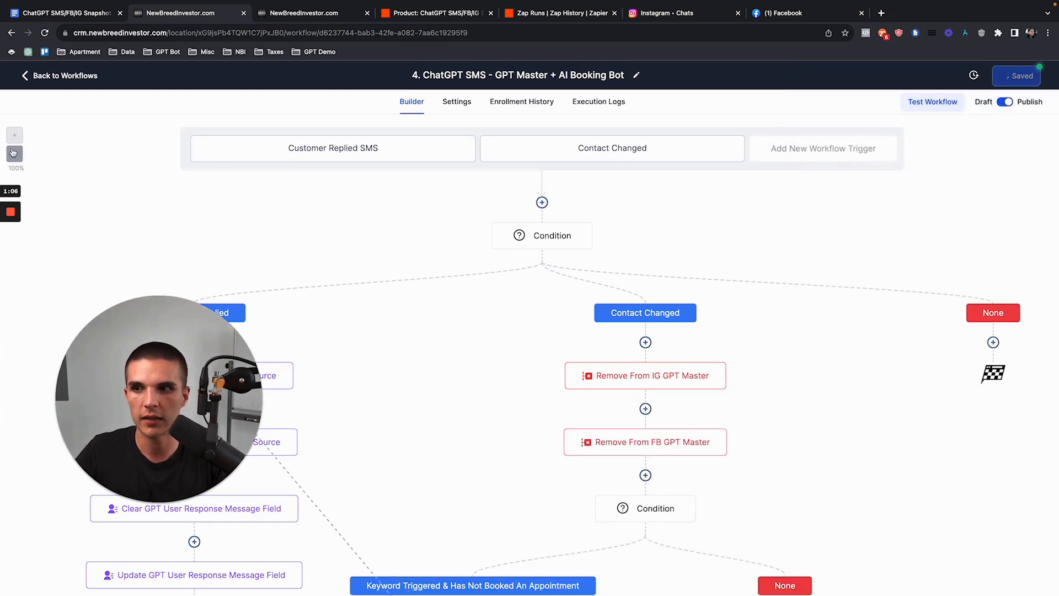
Step: Verify the SMS master's IG and FB removal step settings
{"action": "left_click", "coordinate": [14, 153]}
{"action": "scroll", "coordinate": [549, 193], "scroll_direction": "down", "scroll_amount": 3}
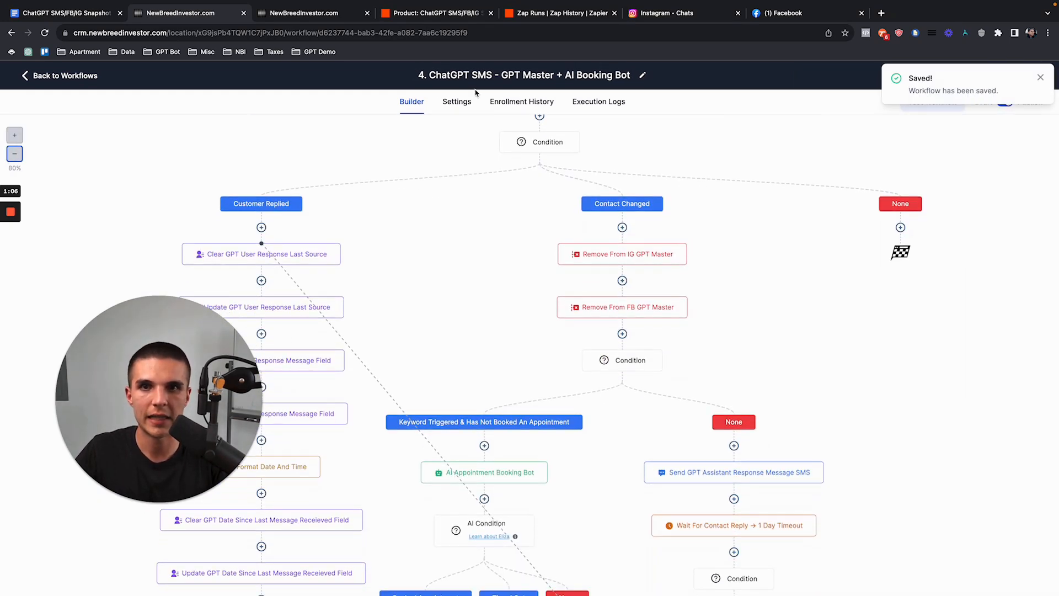
{"action": "left_click", "coordinate": [610, 255]}
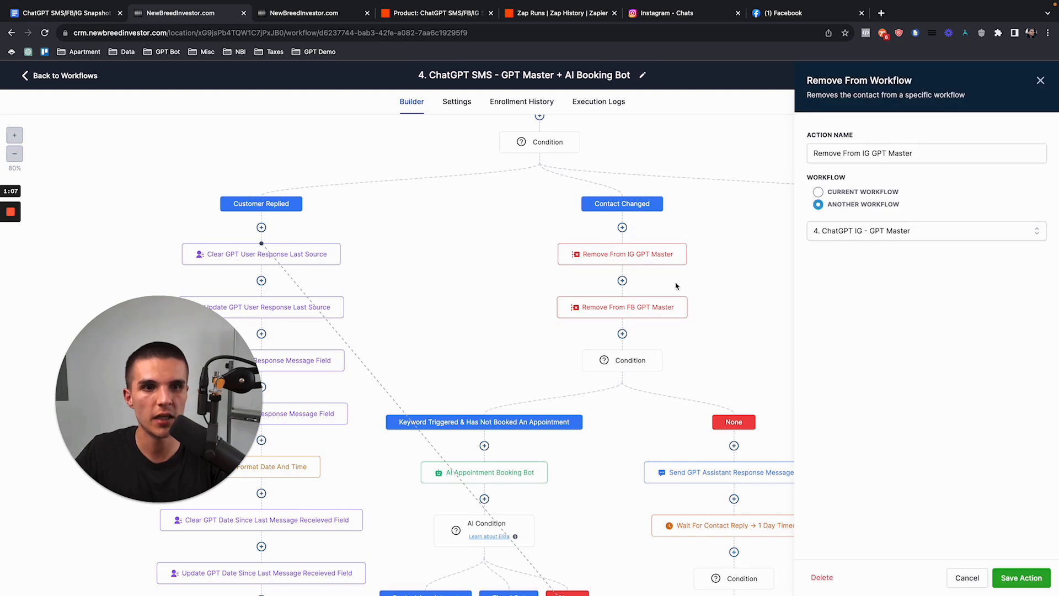
{"action": "left_click", "coordinate": [614, 312]}
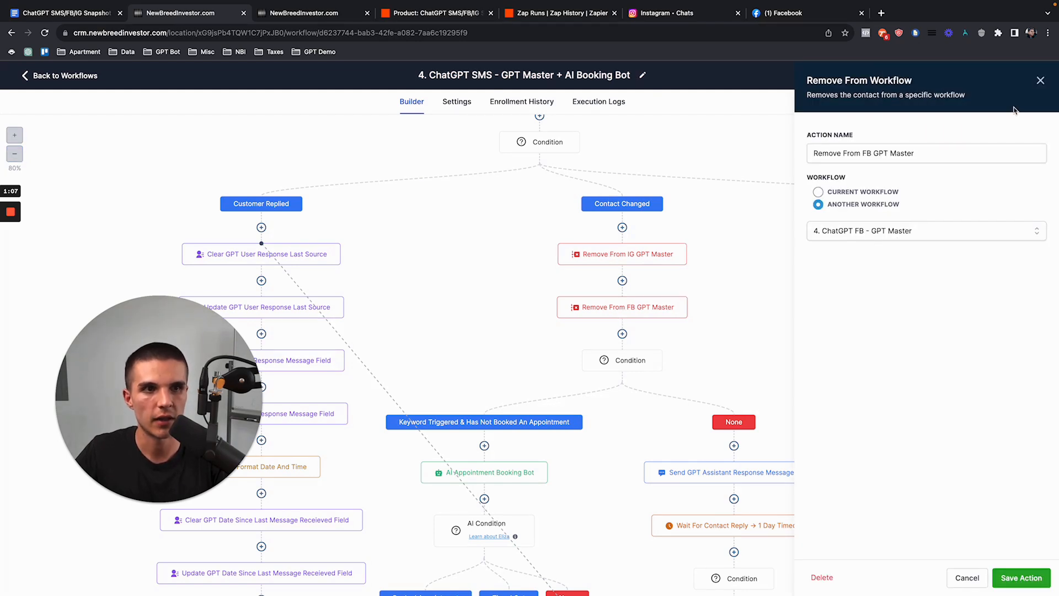
{"action": "left_click", "coordinate": [1040, 81]}
Step: Verify the FB GPT Master's IG and SMS removal step settings
{"action": "left_click", "coordinate": [64, 75]}
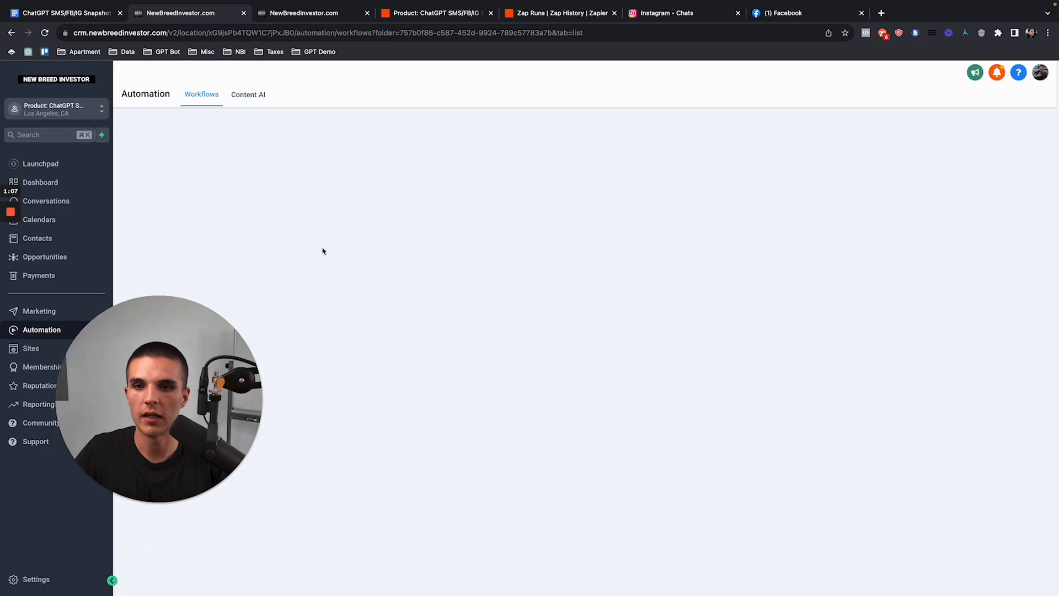
{"action": "left_click", "coordinate": [267, 217]}
{"action": "left_click", "coordinate": [307, 265]}
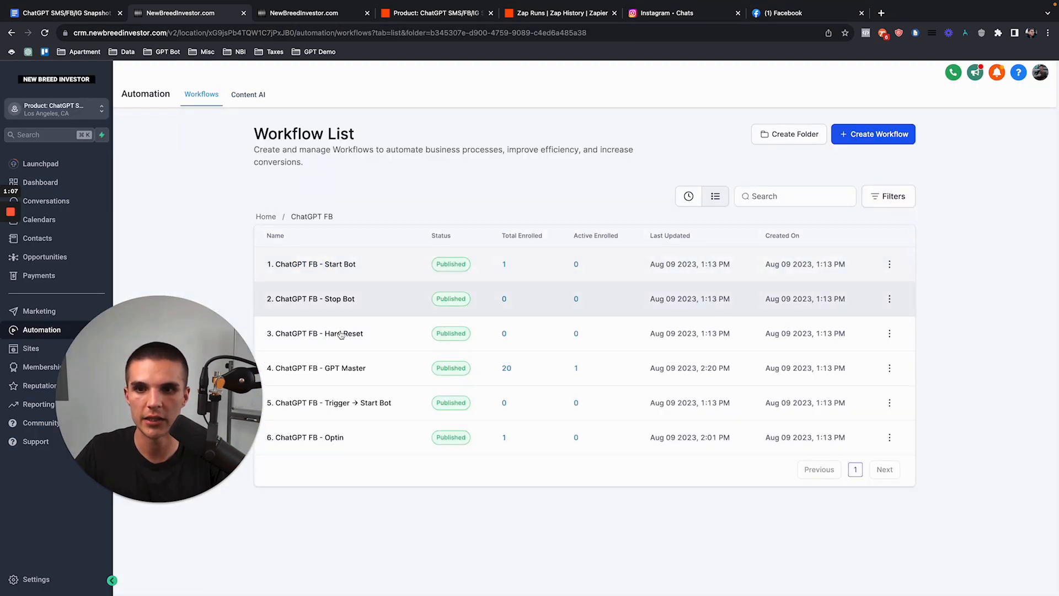
{"action": "left_click", "coordinate": [355, 369]}
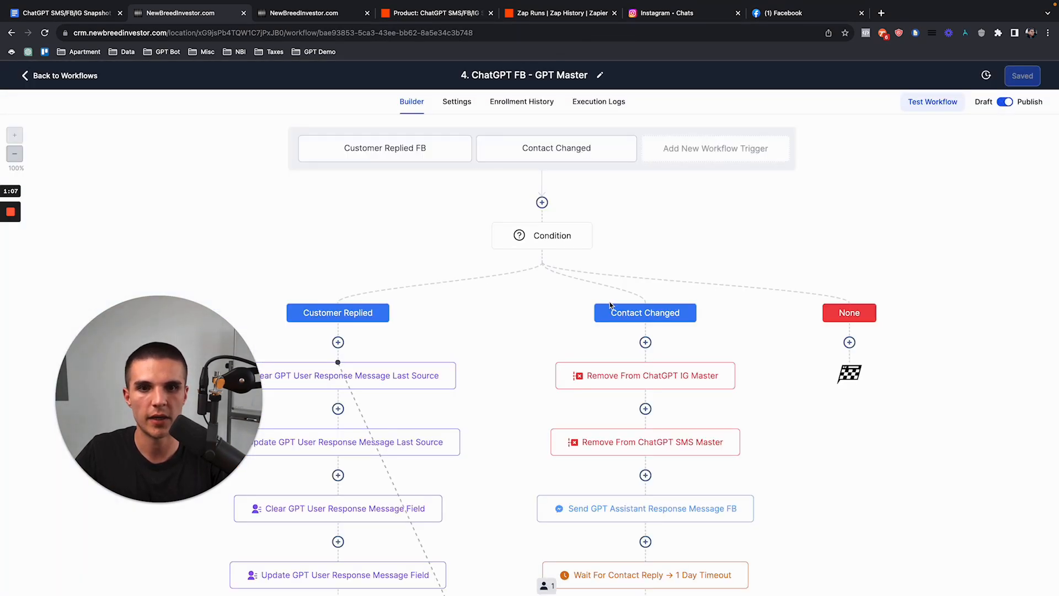
{"action": "left_click", "coordinate": [641, 376]}
{"action": "left_click", "coordinate": [640, 441]}
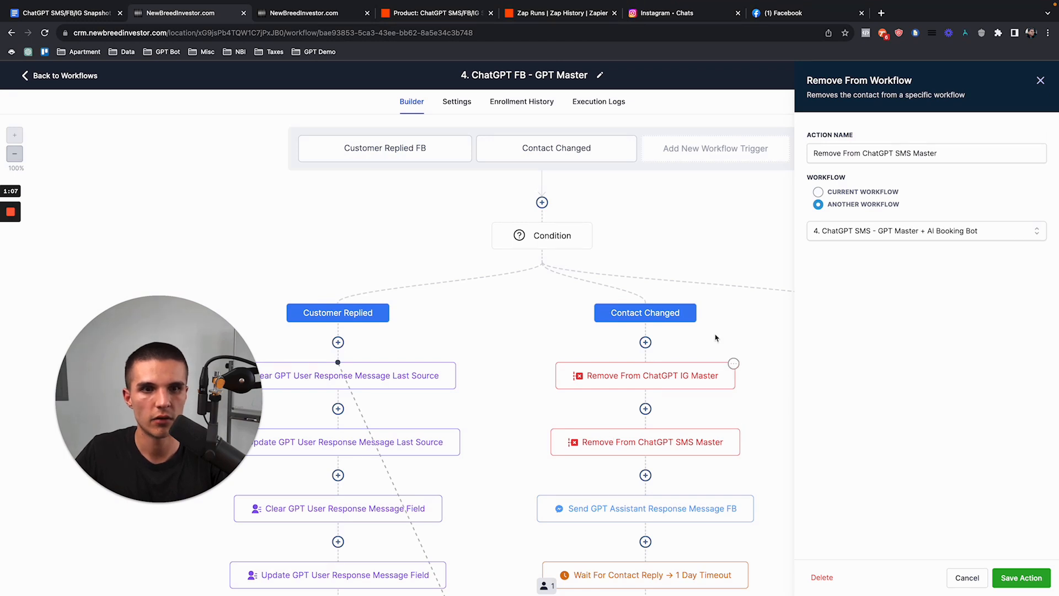
{"action": "left_click", "coordinate": [1040, 80]}
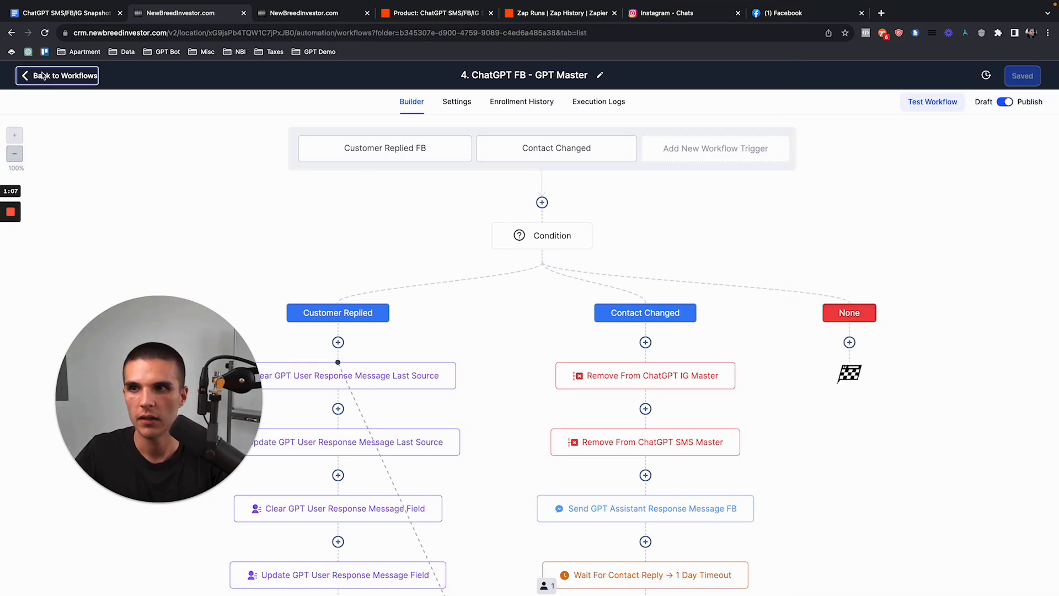
Step: Verify the IG GPT Master's FB and SMS removal steps and save the workflow
{"action": "left_click", "coordinate": [49, 76]}
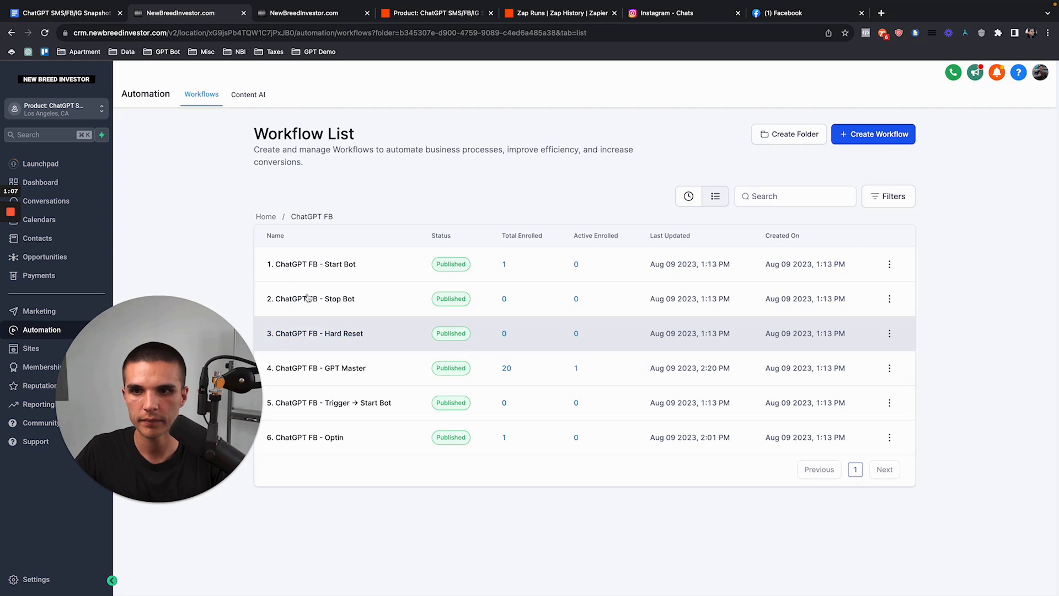
{"action": "left_click", "coordinate": [270, 217]}
{"action": "left_click", "coordinate": [307, 302]}
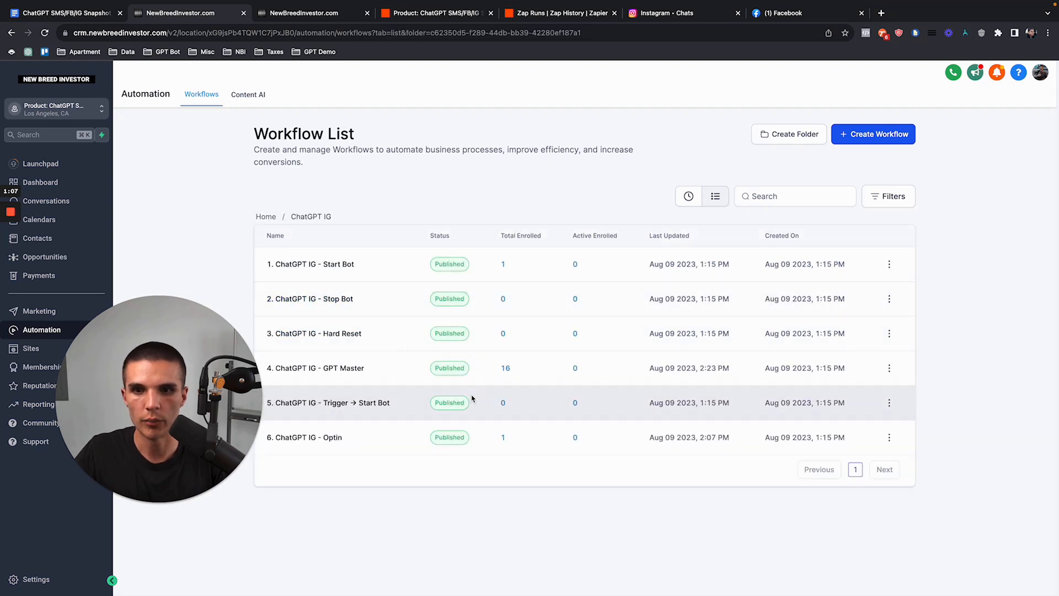
{"action": "left_click", "coordinate": [337, 368]}
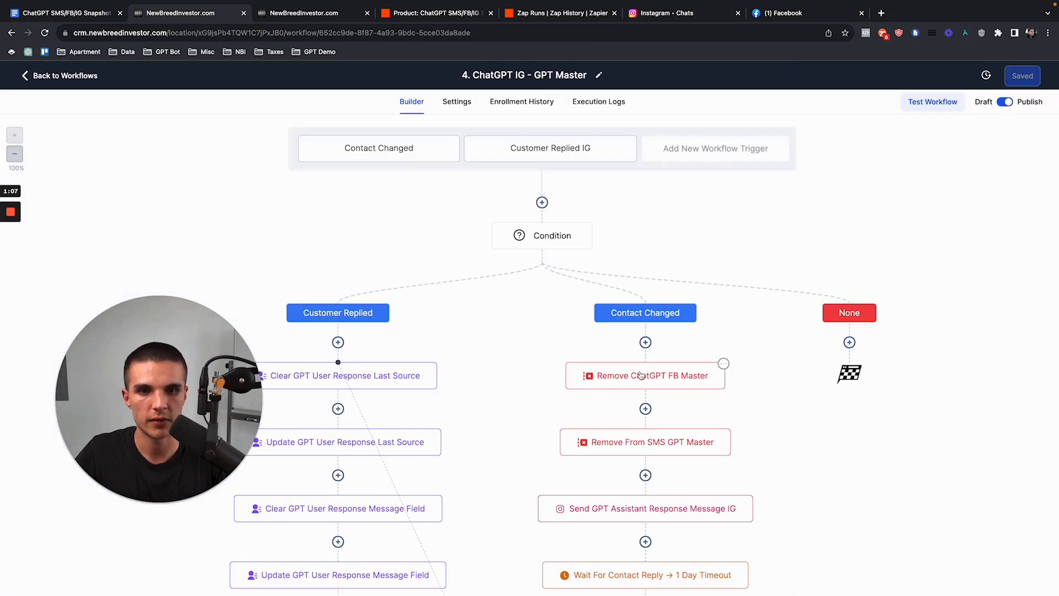
{"action": "left_click", "coordinate": [715, 371]}
{"action": "left_click", "coordinate": [664, 440]}
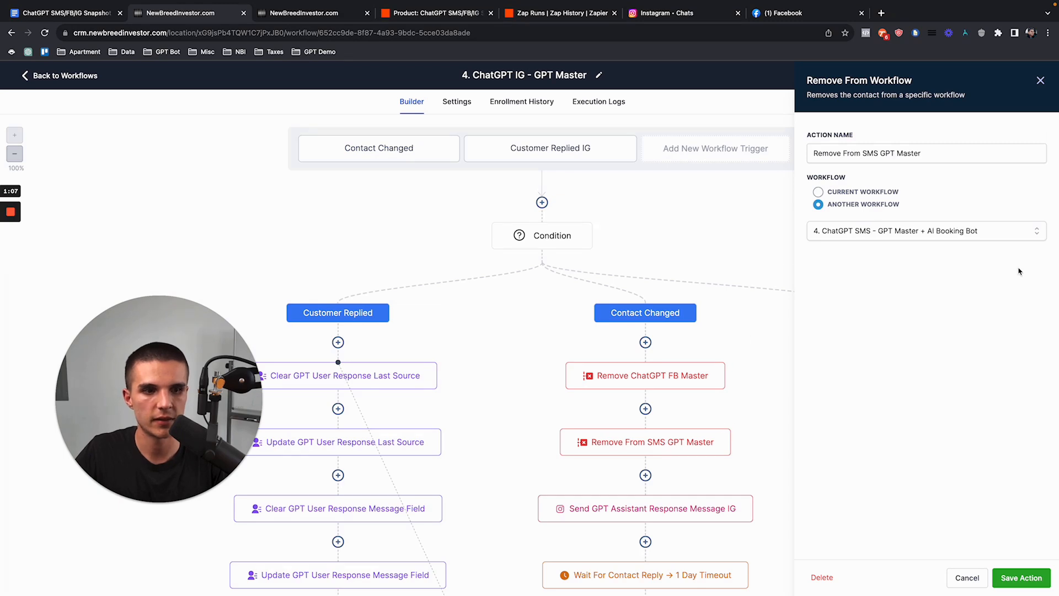
{"action": "left_click", "coordinate": [1021, 577]}
{"action": "left_click", "coordinate": [1040, 73]}
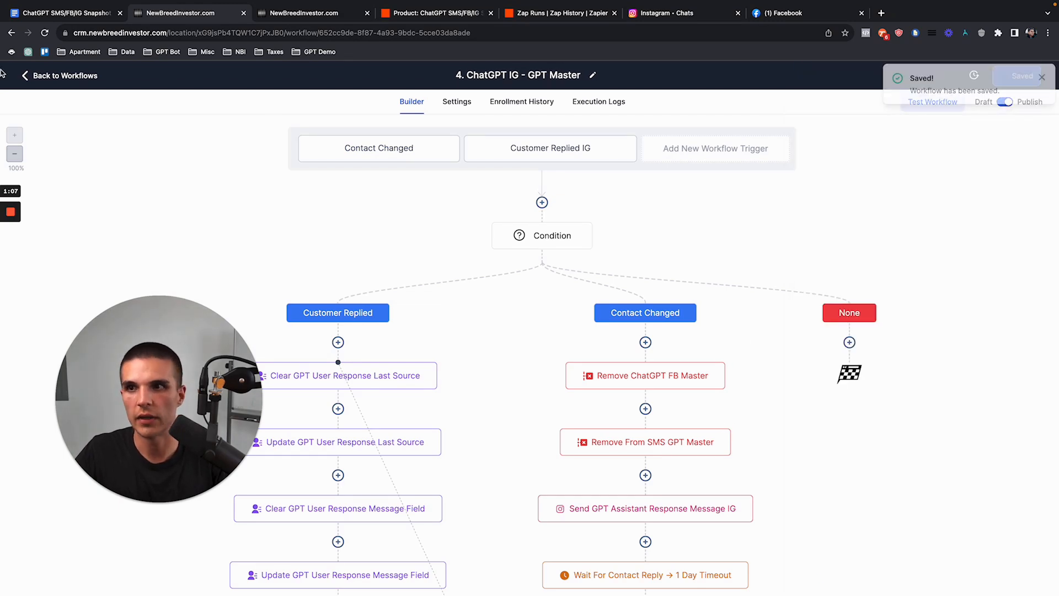
Step: Open the test contact's record from the Contacts list
{"action": "left_click", "coordinate": [60, 76]}
{"action": "left_click", "coordinate": [37, 237]}
{"action": "left_click", "coordinate": [248, 240]}
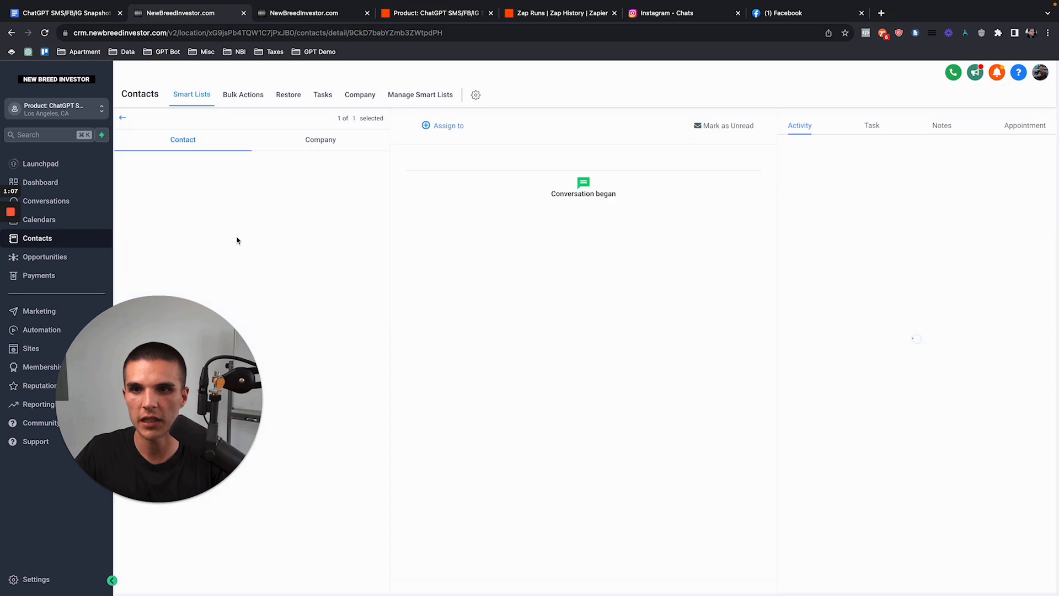
Step: Send the SMS 'hey im back' and confirm the bot's welcome-back reply in the contact's conversation
{"action": "left_click_drag", "start_coordinate": [156, 501], "coordinate": [941, 502]}
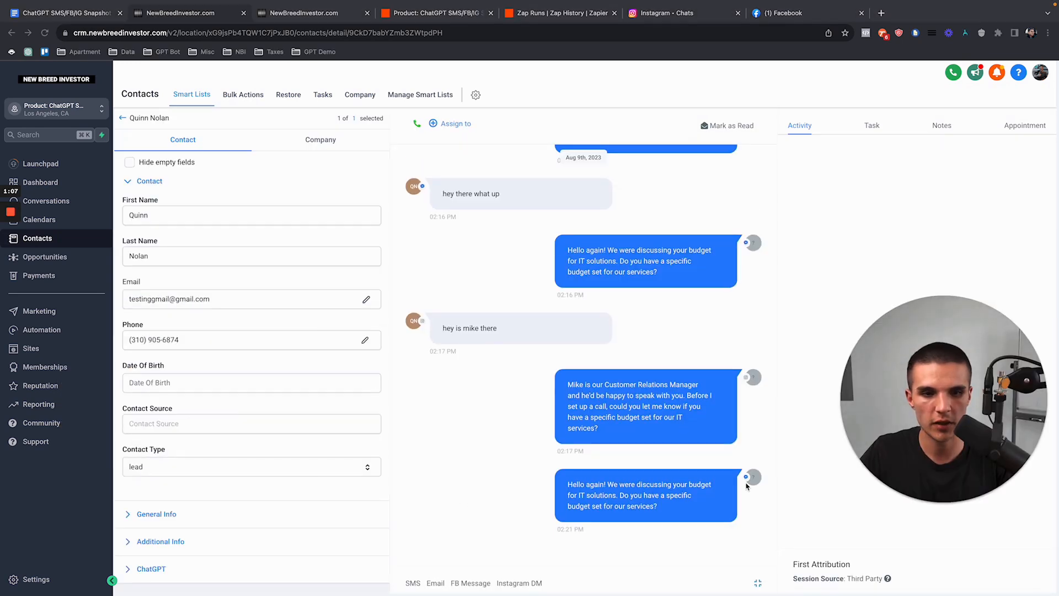
{"action": "scroll", "coordinate": [241, 437], "scroll_direction": "down", "scroll_amount": 5}
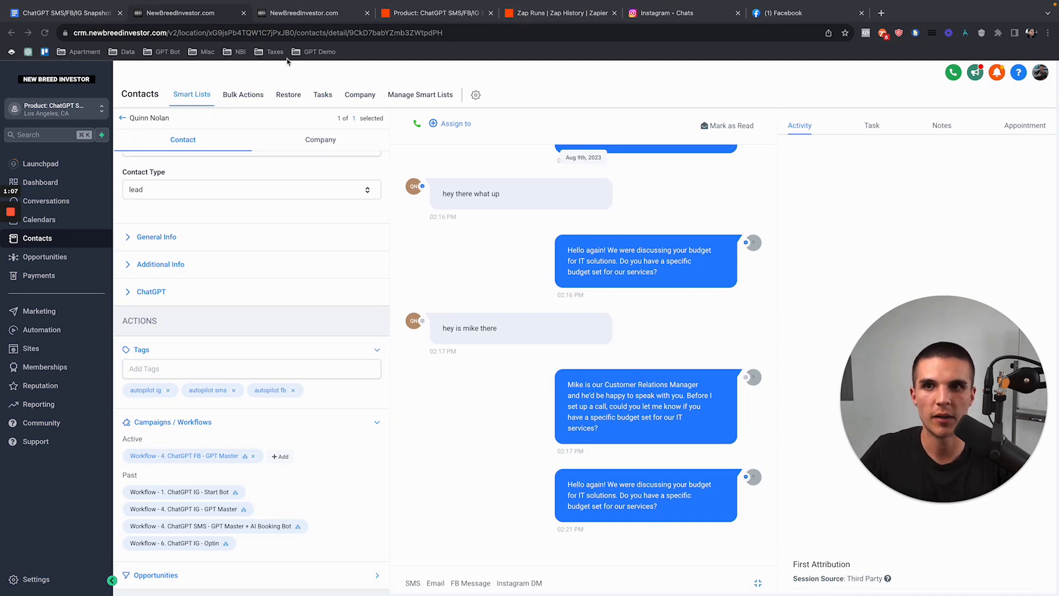
{"action": "left_click", "coordinate": [301, 15]}
{"action": "left_click", "coordinate": [490, 512]}
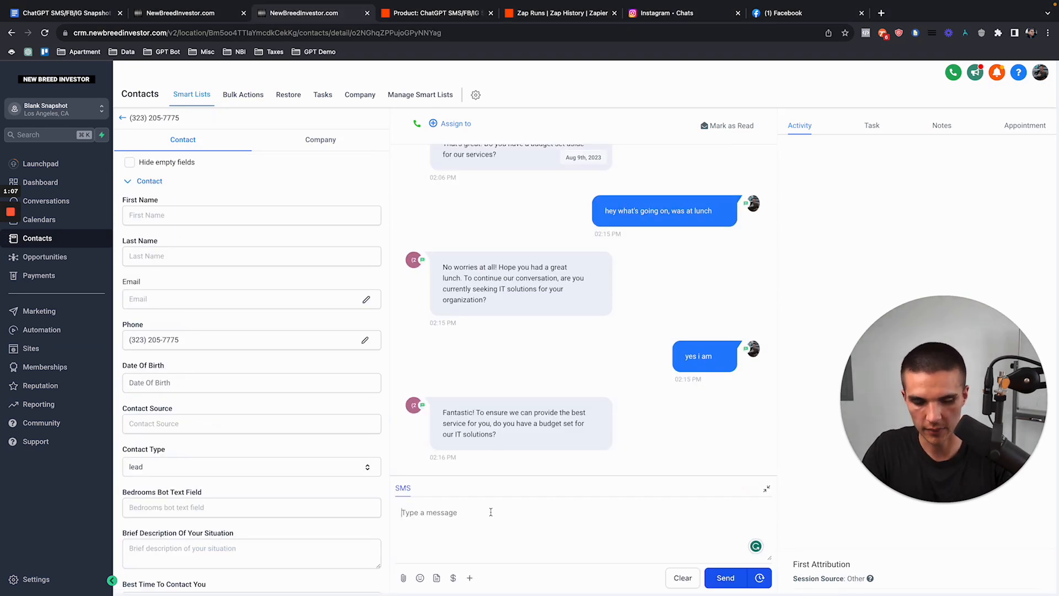
{"action": "type", "text": "HEY"}
{"action": "key", "text": "ctrl+a"}
{"action": "type", "text": "hey im back"}
{"action": "key", "text": "Return"}
{"action": "key", "text": "ctrl+shift+Tab"}
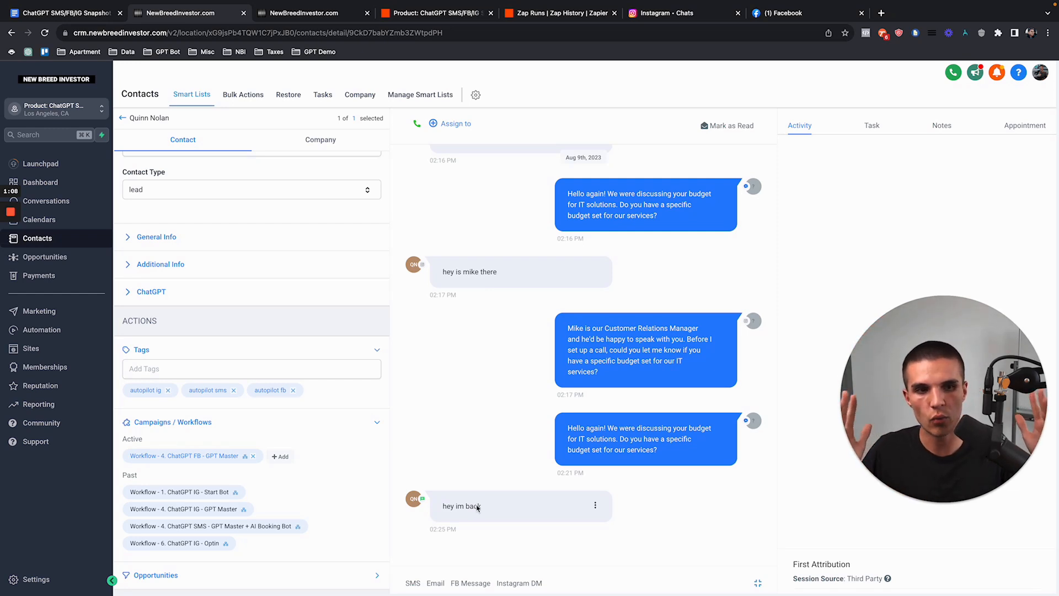
{"action": "left_click_drag", "start_coordinate": [568, 485], "coordinate": [657, 513]}
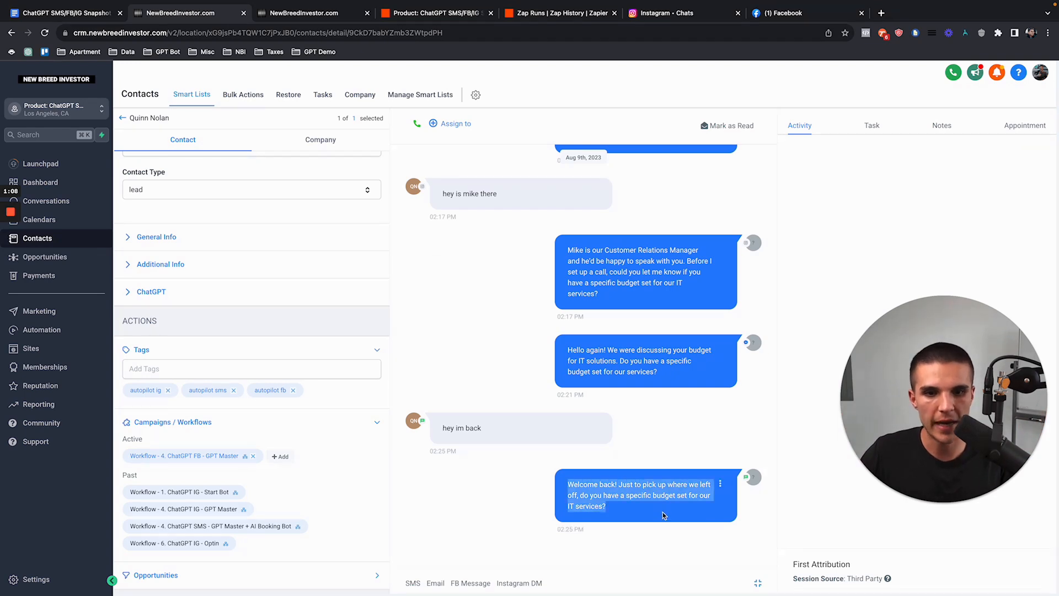
Step: Browse the ChatGPT SMS, IG and FB workflow folders in Automation
{"action": "left_click", "coordinate": [67, 330]}
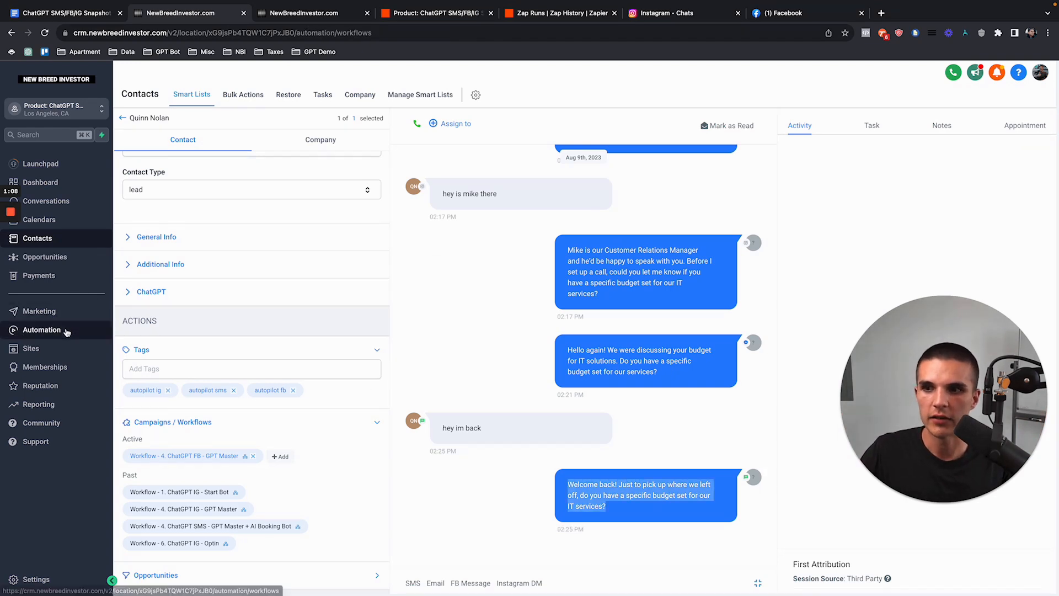
{"action": "left_click", "coordinate": [305, 333]}
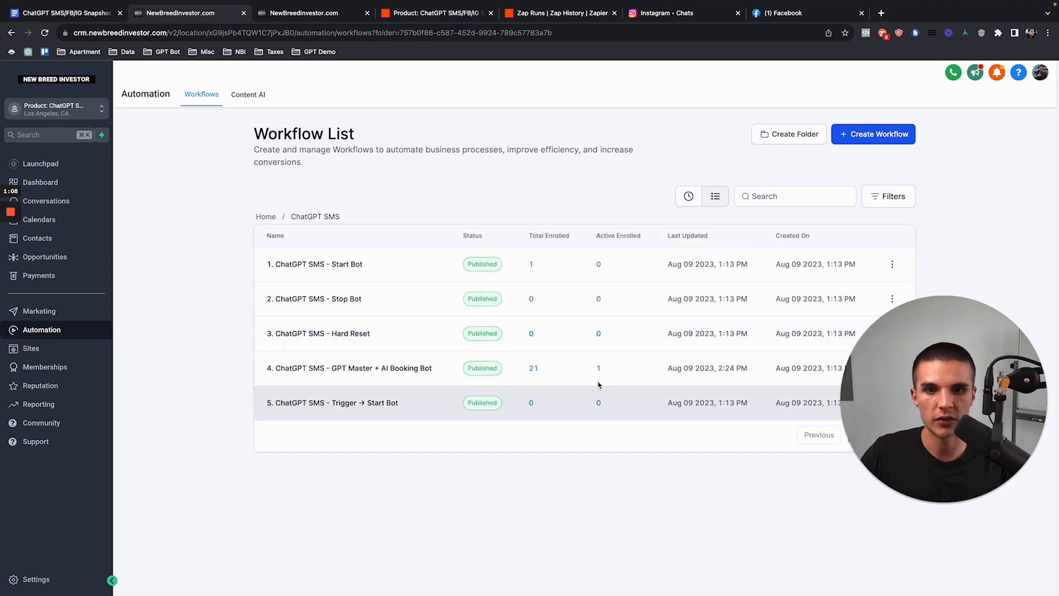
{"action": "left_click", "coordinate": [266, 217]}
{"action": "left_click", "coordinate": [302, 299]}
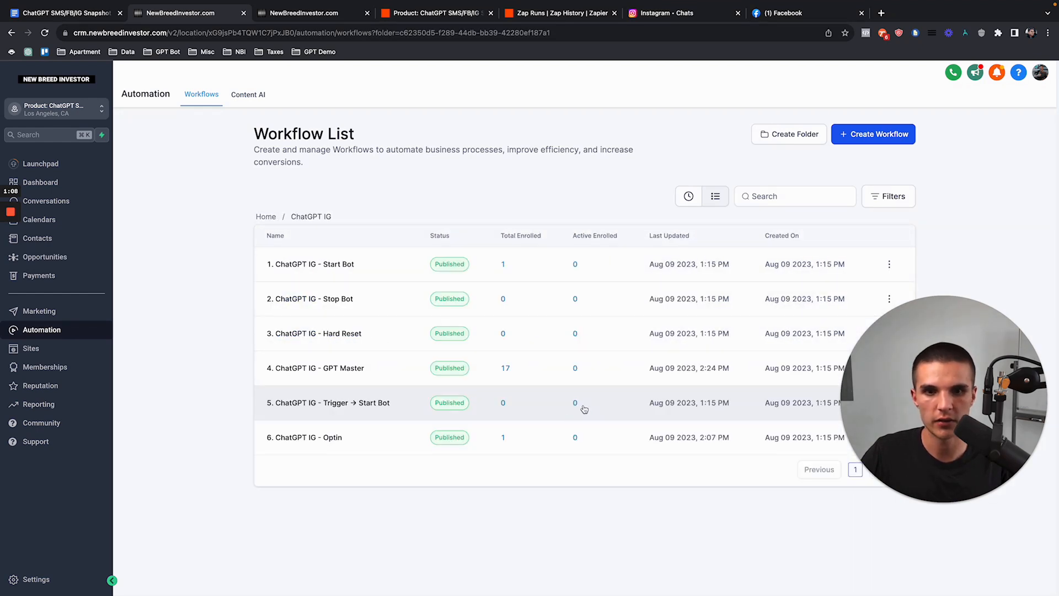
{"action": "left_click", "coordinate": [265, 217]}
{"action": "left_click", "coordinate": [302, 264]}
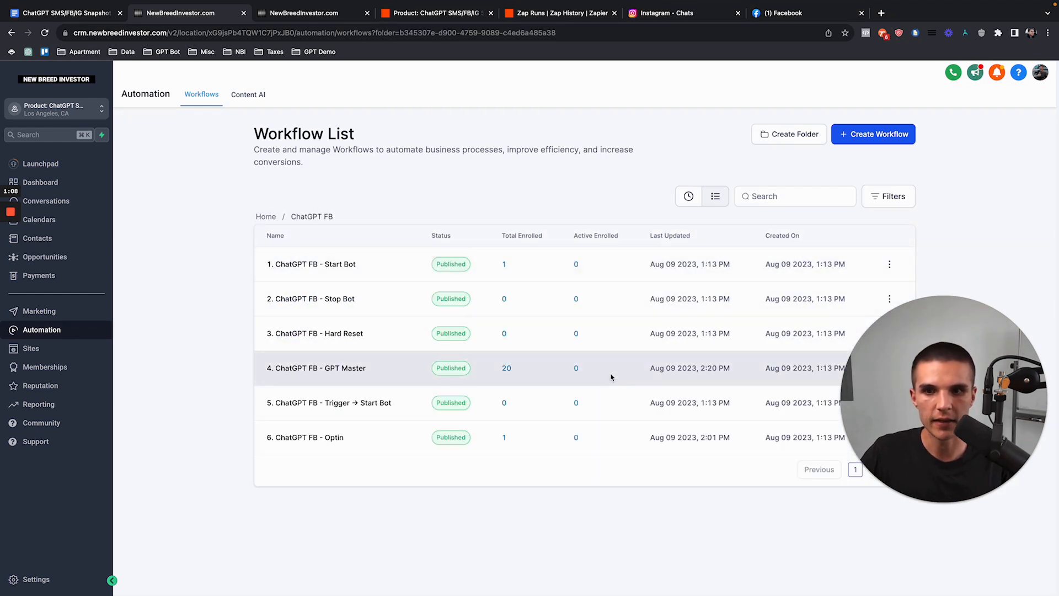
{"action": "left_click", "coordinate": [710, 16]}
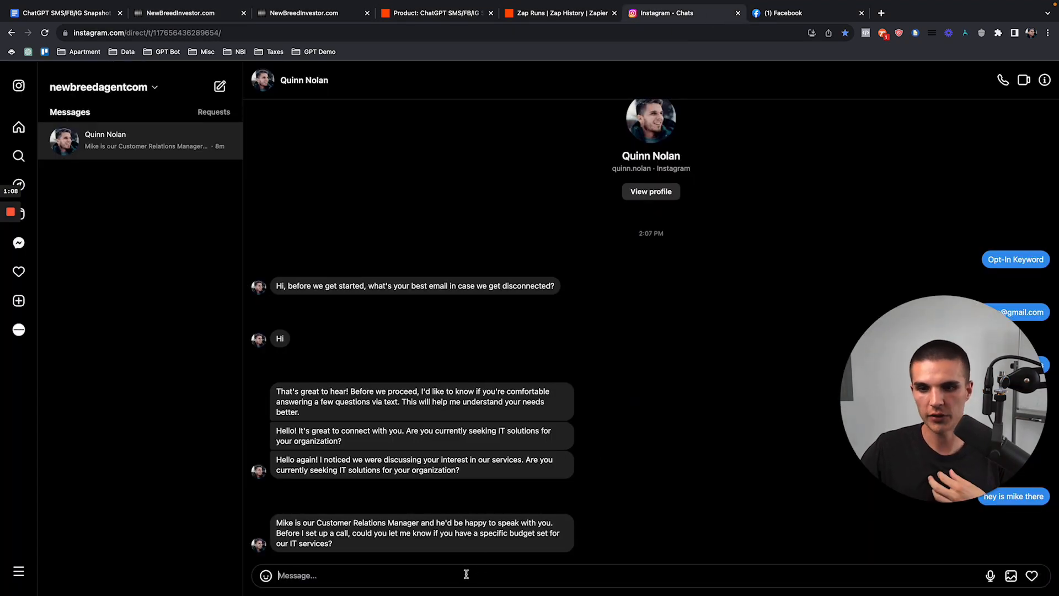
Step: Send 'hey okay tell me more' in the Instagram DM to the bot
{"action": "type", "text": "h"}
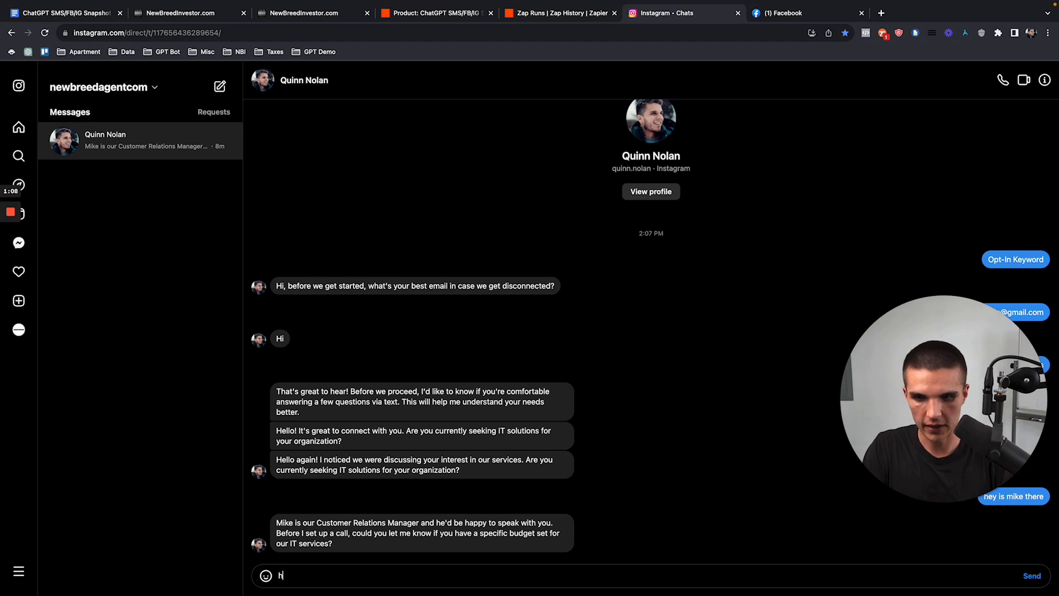
{"action": "type", "text": "ey okay tell me more"}
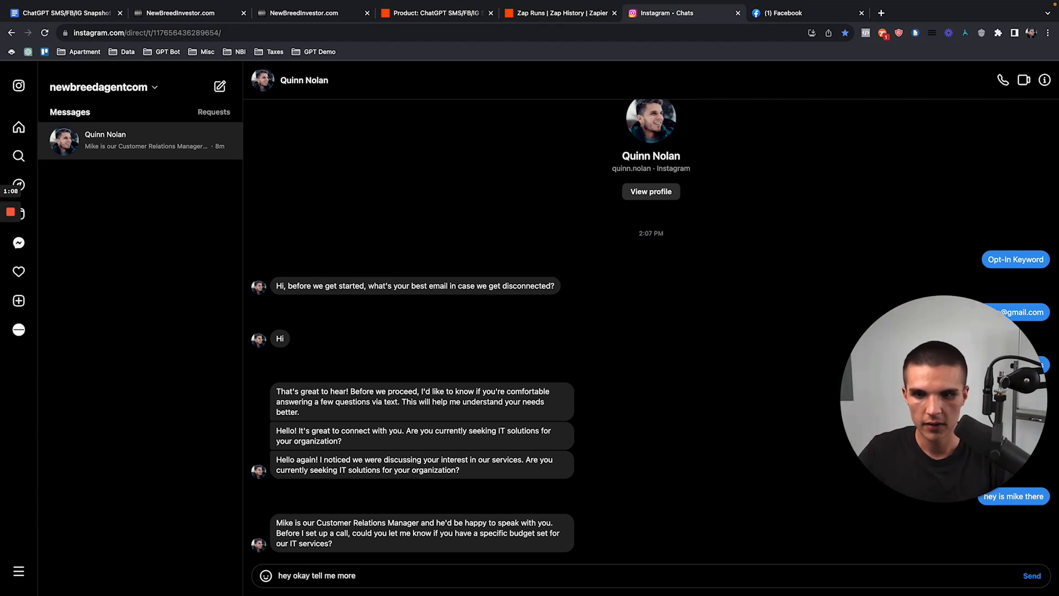
{"action": "key", "text": "Return"}
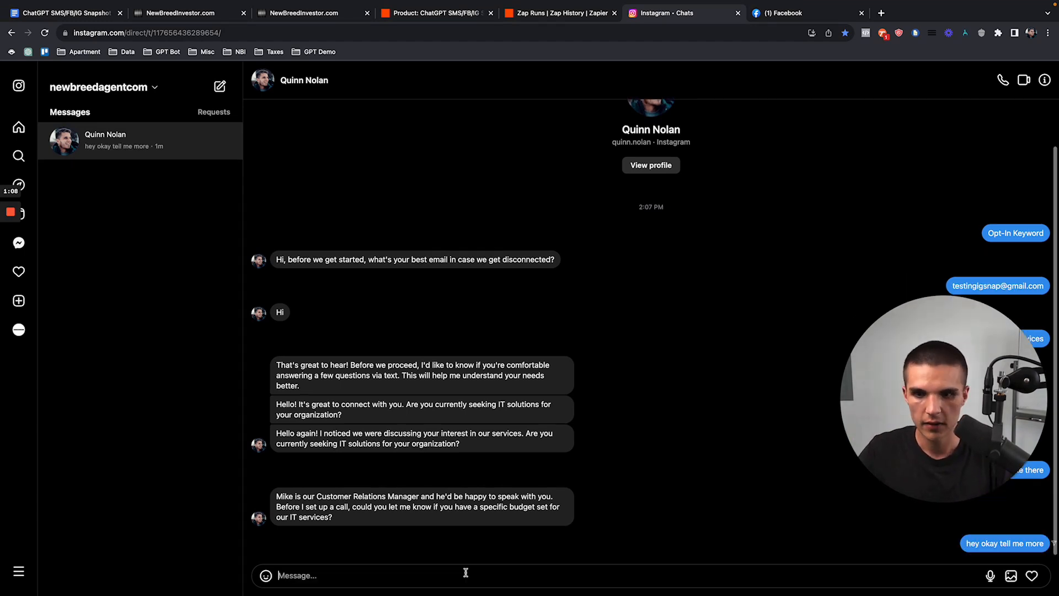
Step: Reload the workflow lists and check 4. ChatGPT IG - GPT Master shows 19 enrolled, 1 active
{"action": "left_click", "coordinate": [171, 16]}
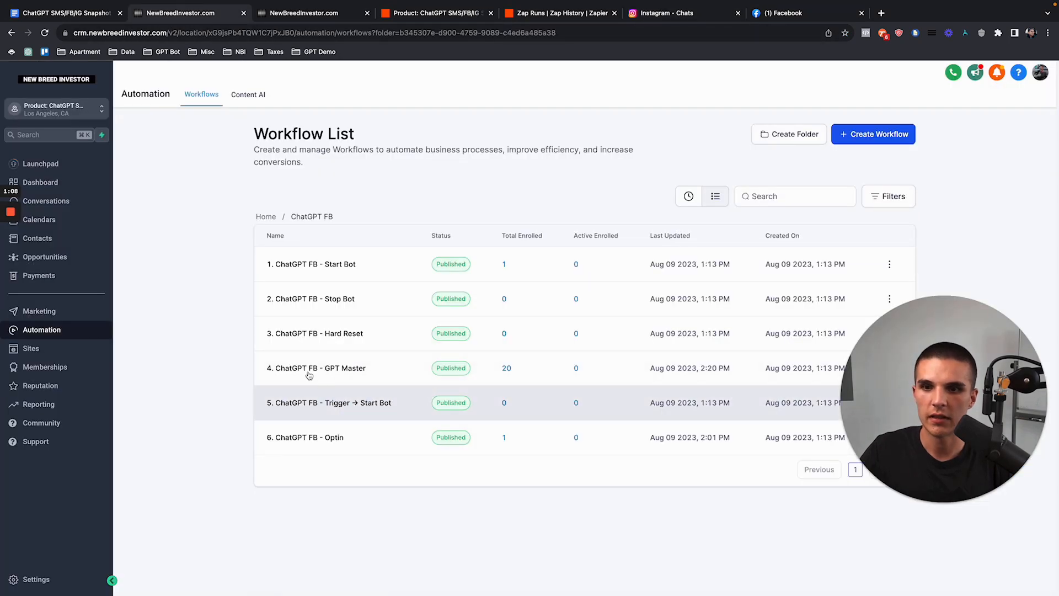
{"action": "left_click", "coordinate": [267, 217]}
{"action": "left_click", "coordinate": [305, 335]}
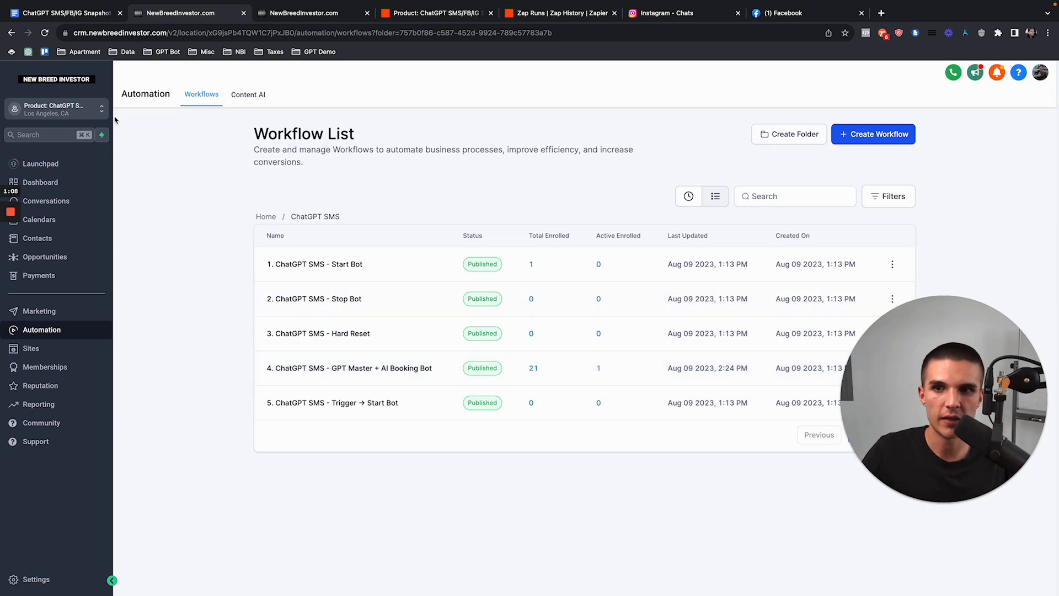
{"action": "left_click", "coordinate": [46, 34]}
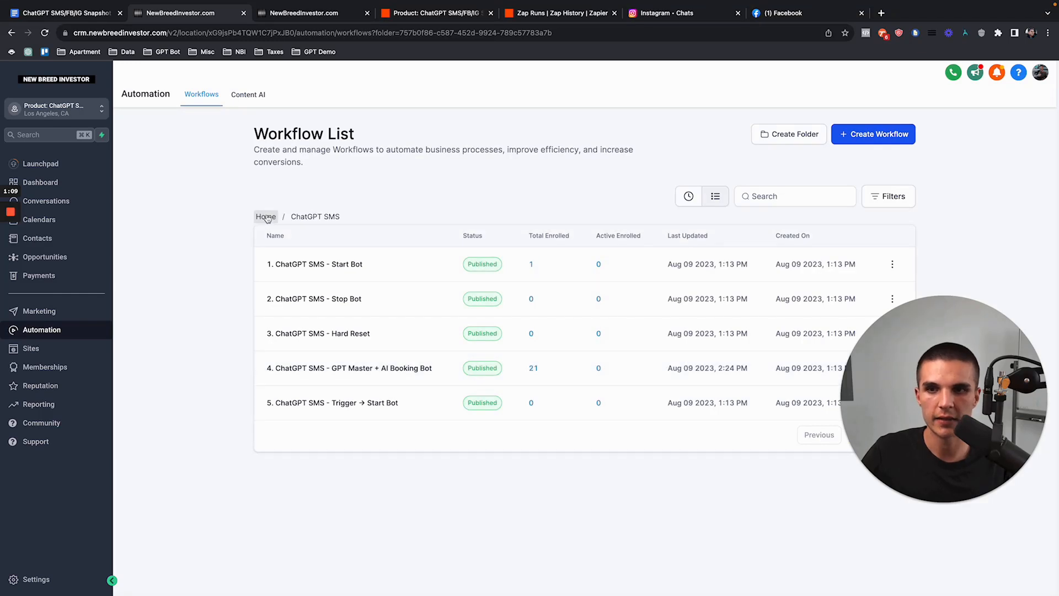
{"action": "left_click", "coordinate": [266, 216]}
{"action": "left_click", "coordinate": [291, 290]}
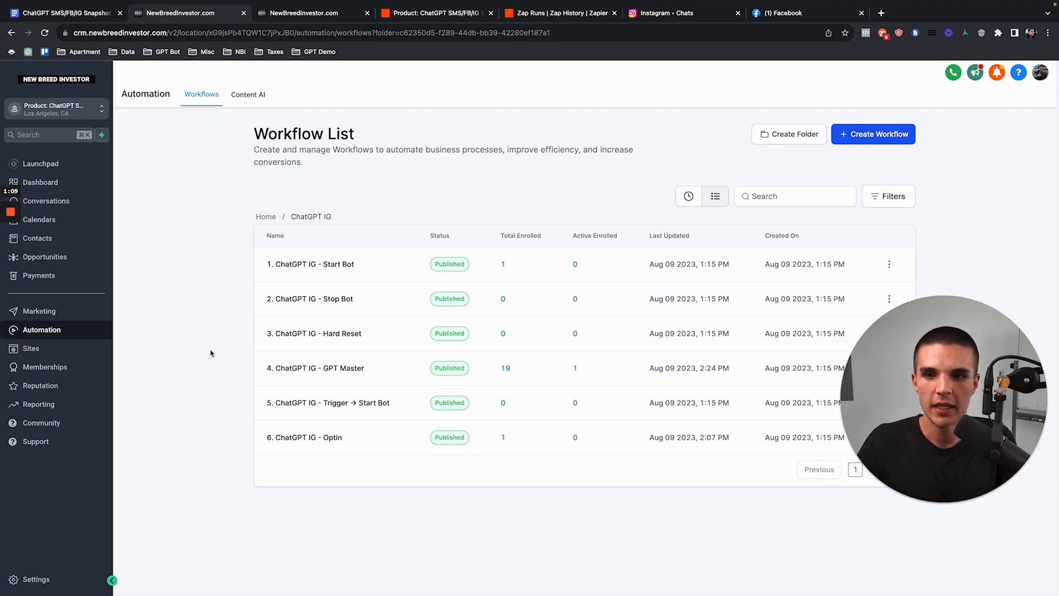
{"action": "left_click", "coordinate": [346, 370]}
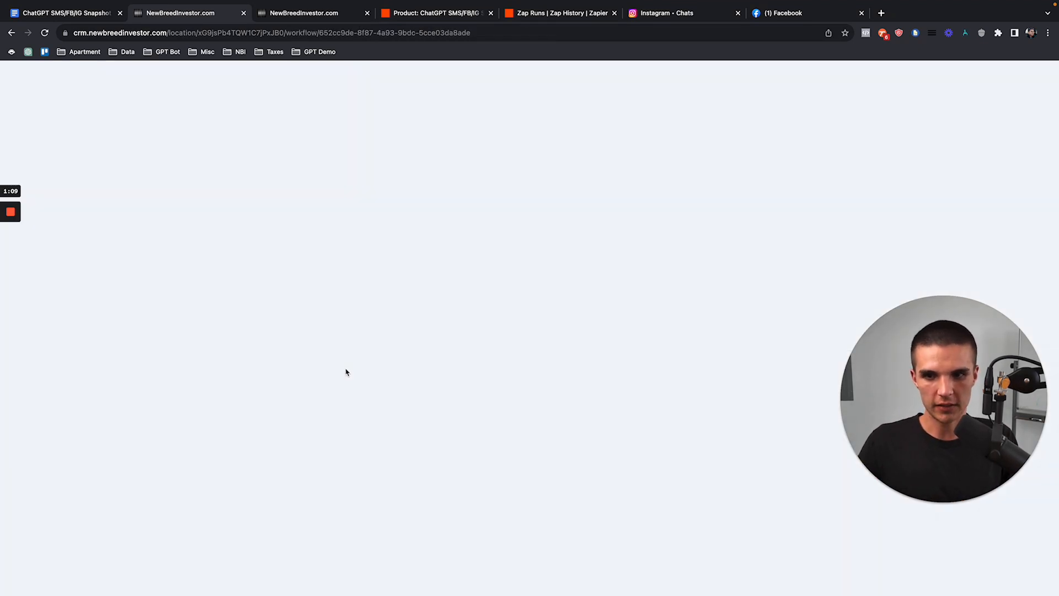
{"action": "scroll", "coordinate": [619, 336], "scroll_direction": "down", "scroll_amount": 1}
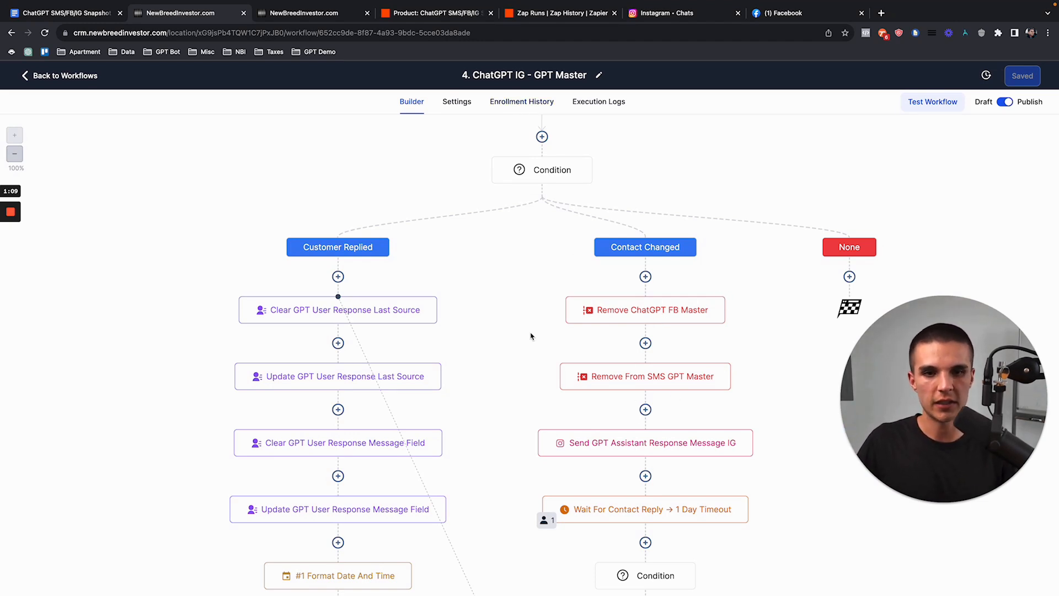
{"action": "left_click", "coordinate": [65, 76]}
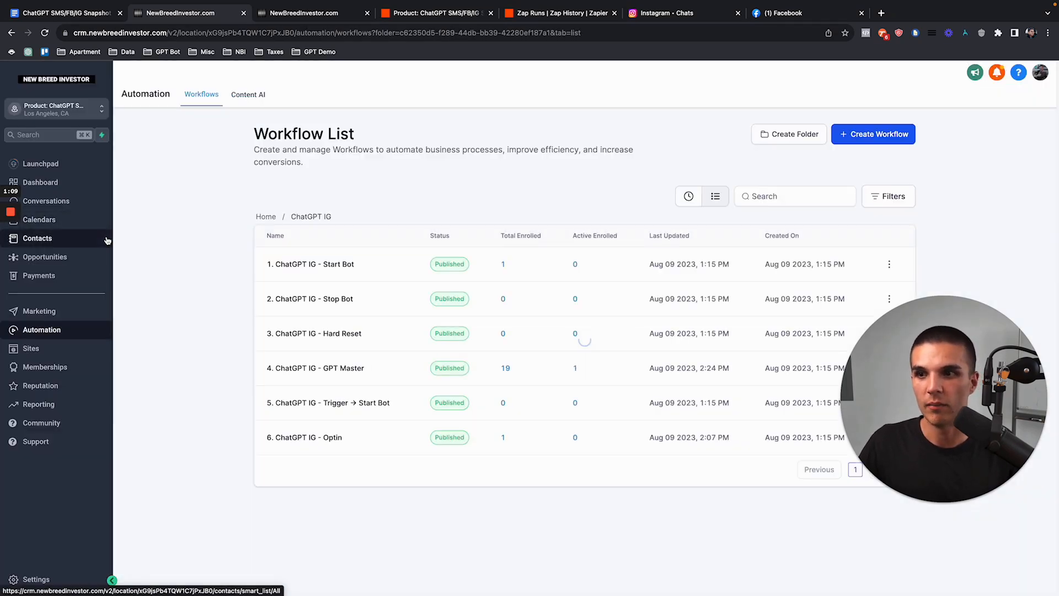
Step: Confirm in the test contact's conversation that the bot replied with another budget question
{"action": "left_click", "coordinate": [37, 238]}
{"action": "left_click", "coordinate": [239, 236]}
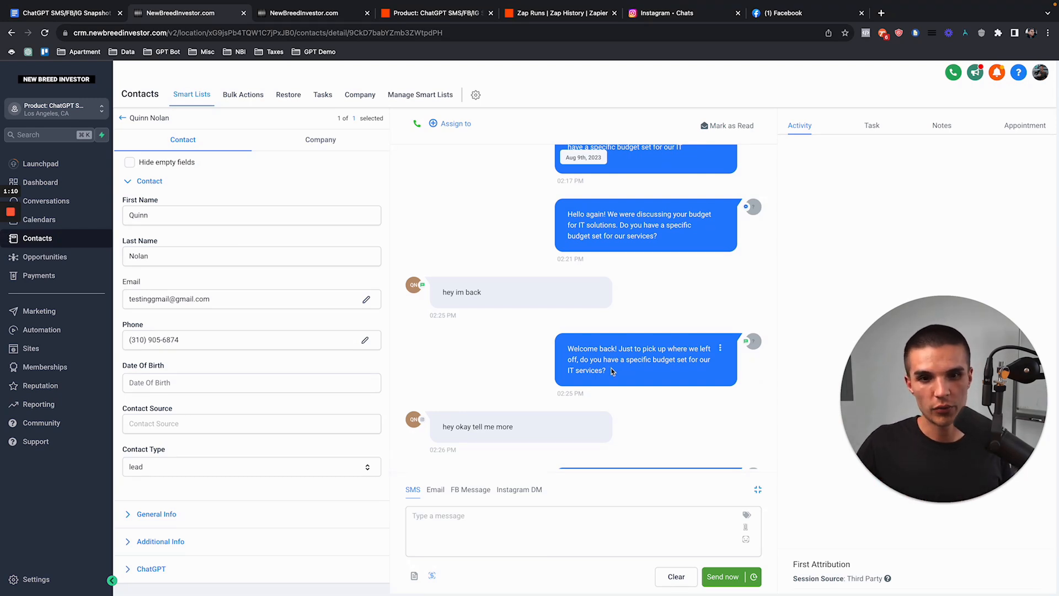
{"action": "left_click_drag", "start_coordinate": [568, 350], "coordinate": [613, 373]}
{"action": "scroll", "coordinate": [527, 353], "scroll_direction": "down", "scroll_amount": 2}
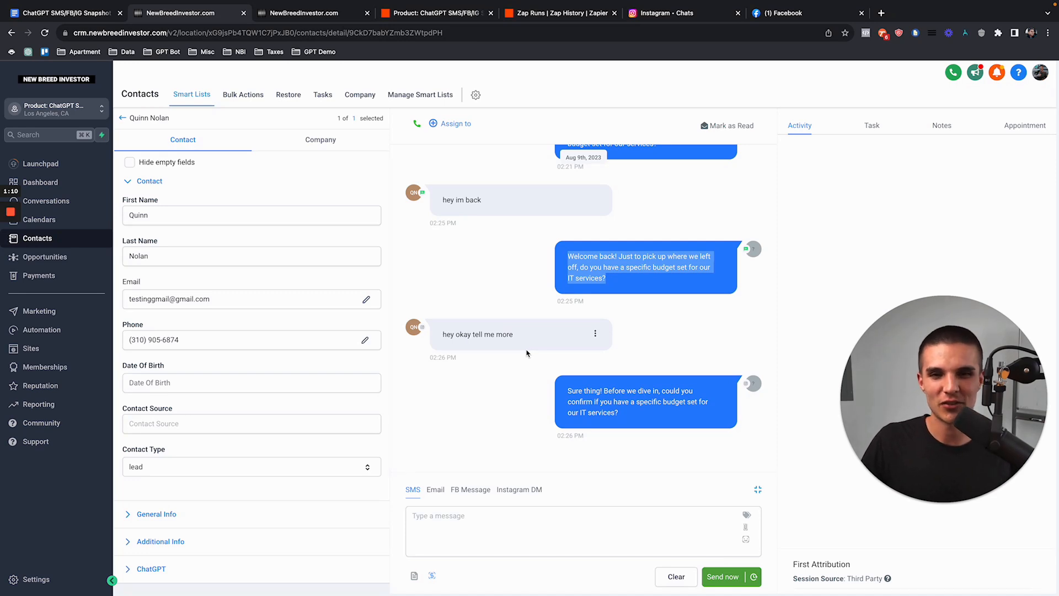
Step: Open the Q's Mastermind Skool community page in a new tab
{"action": "key", "text": "super+t"}
{"action": "type", "text": "skool"}
{"action": "key", "text": "Return"}
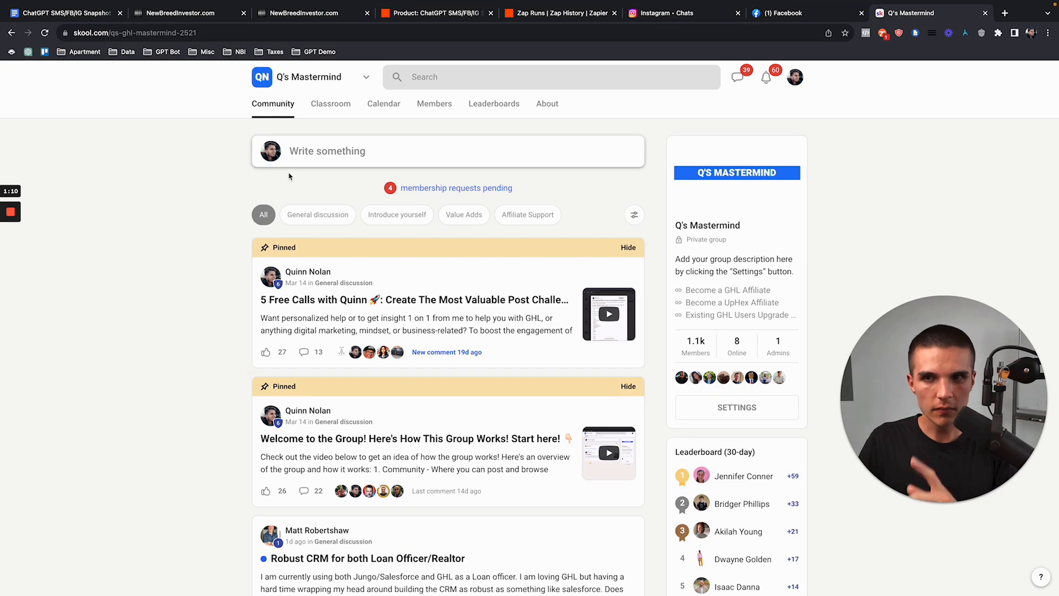